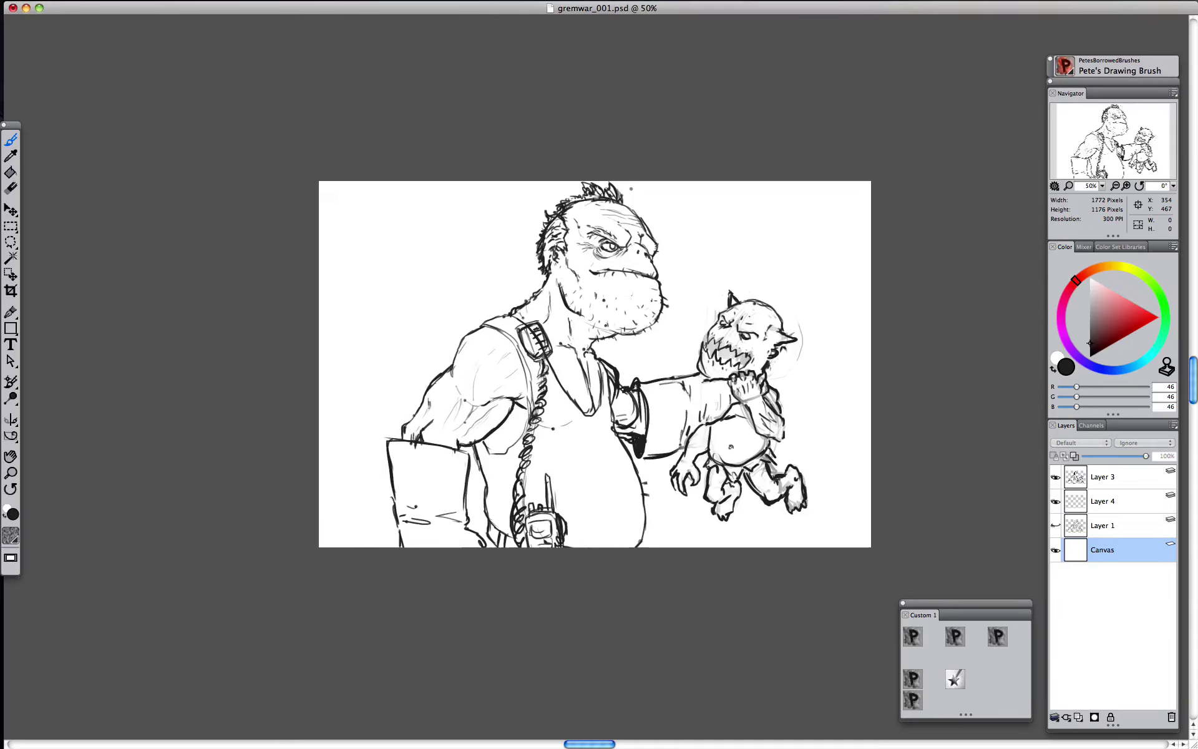
- On Layer 3, draw a smoking cigarette in the big man's mouth with Pete's Drawing Brush and touch up the gremlin's ear area
key("Tab")
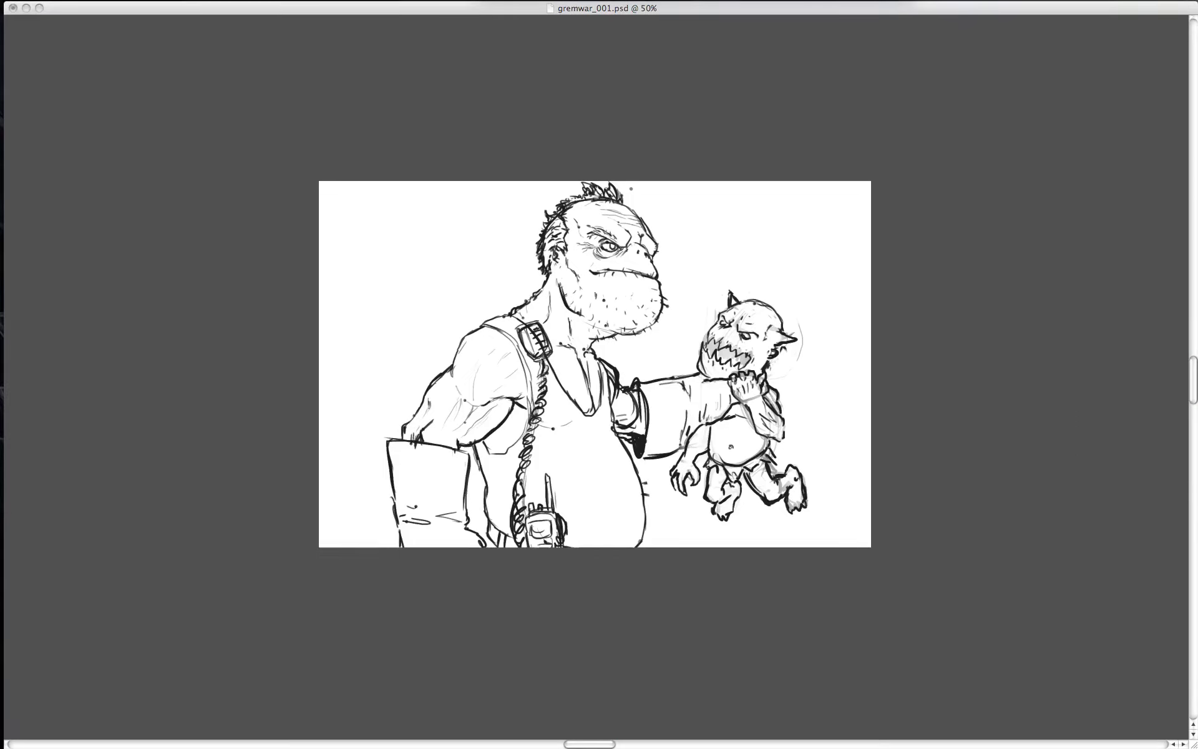
key("Tab")
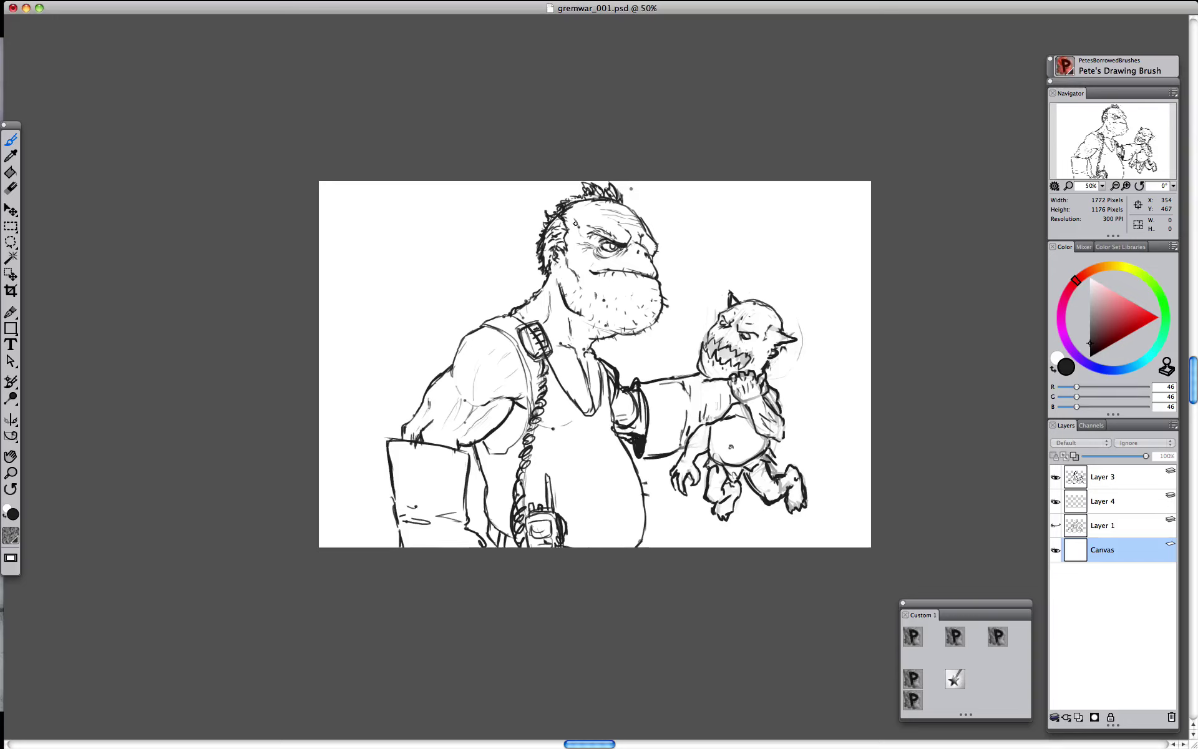
key("n")
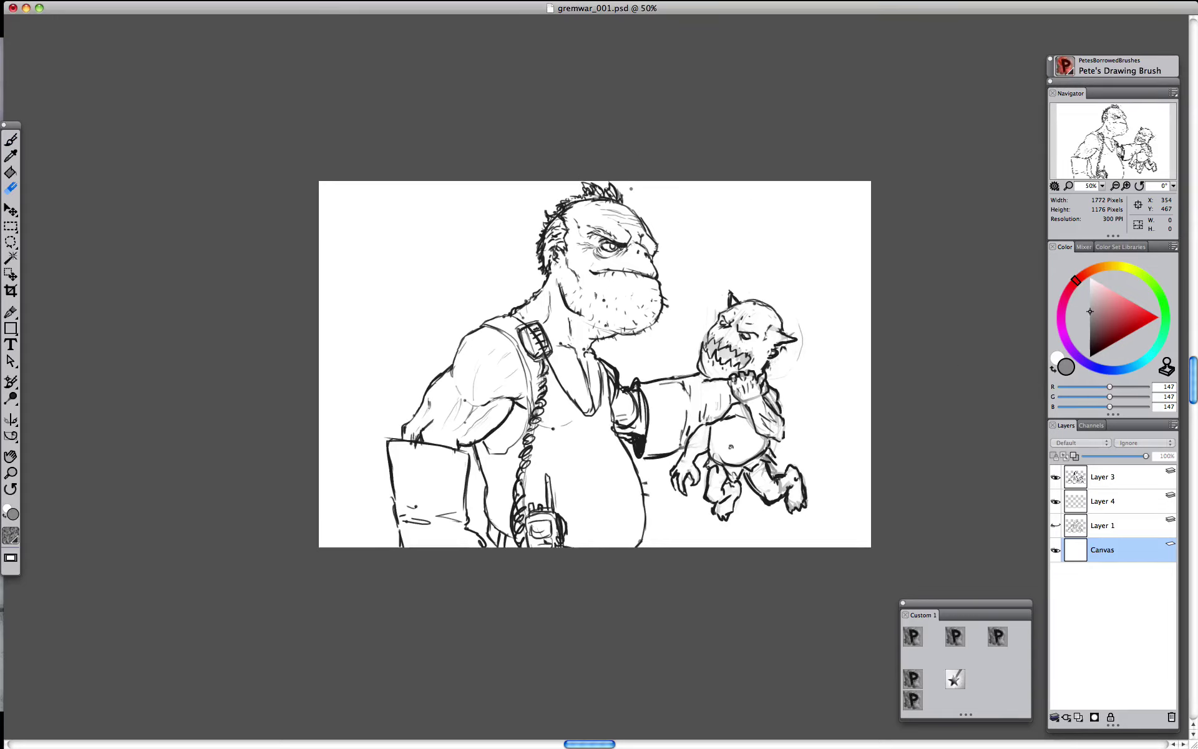
left_click(1115, 476)
key("b")
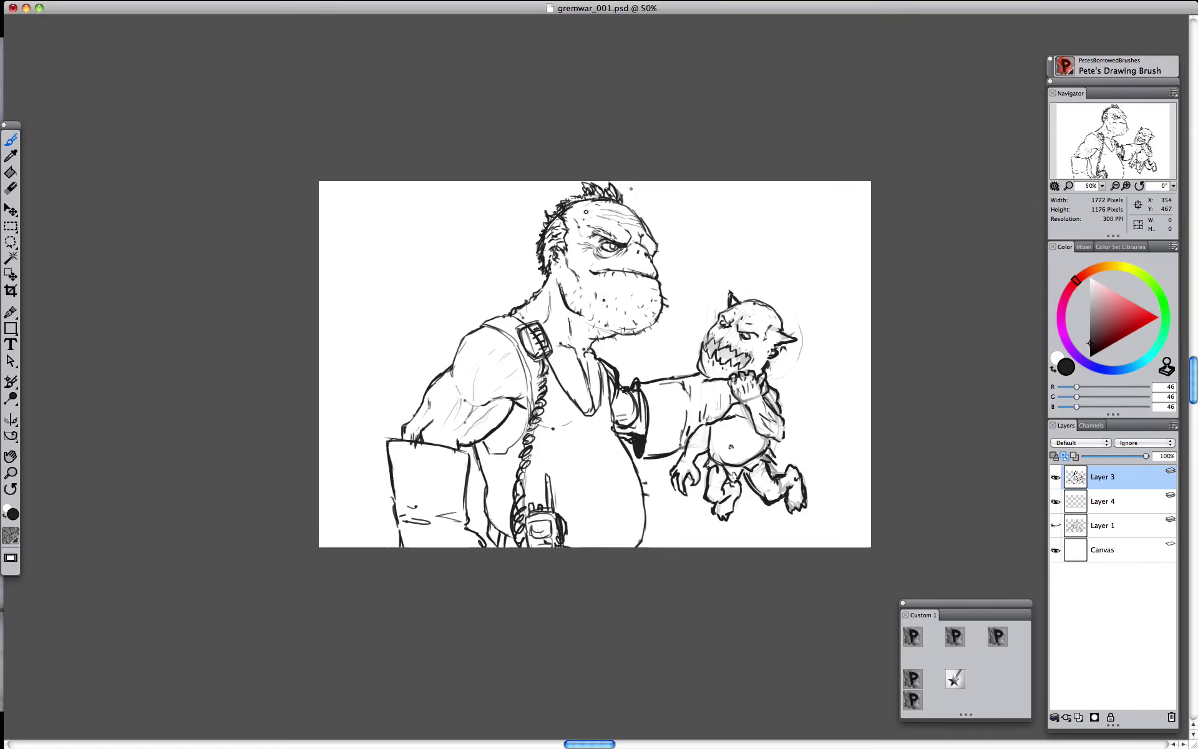
left_click_drag(662, 282, 680, 281)
left_click_drag(684, 283, 678, 254)
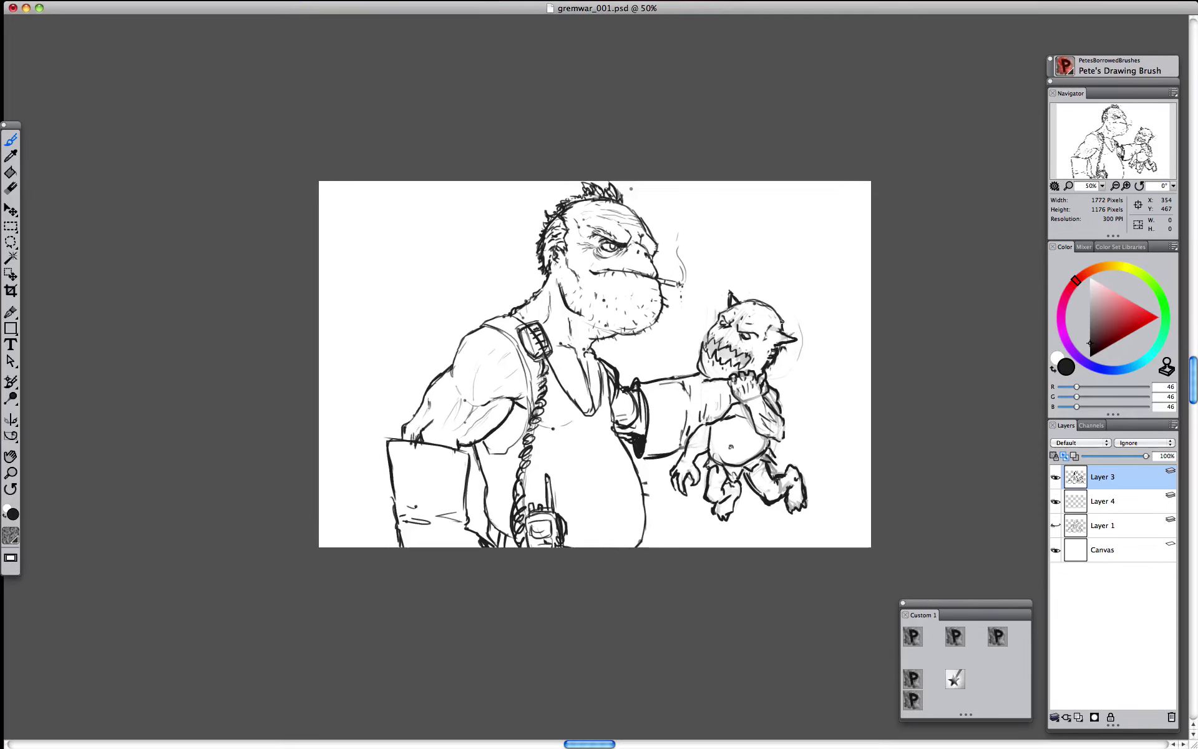
mouse_move(782, 347)
left_mouse_down()
mouse_move(775, 358)
mouse_move(776, 313)
left_mouse_up()
key("n")
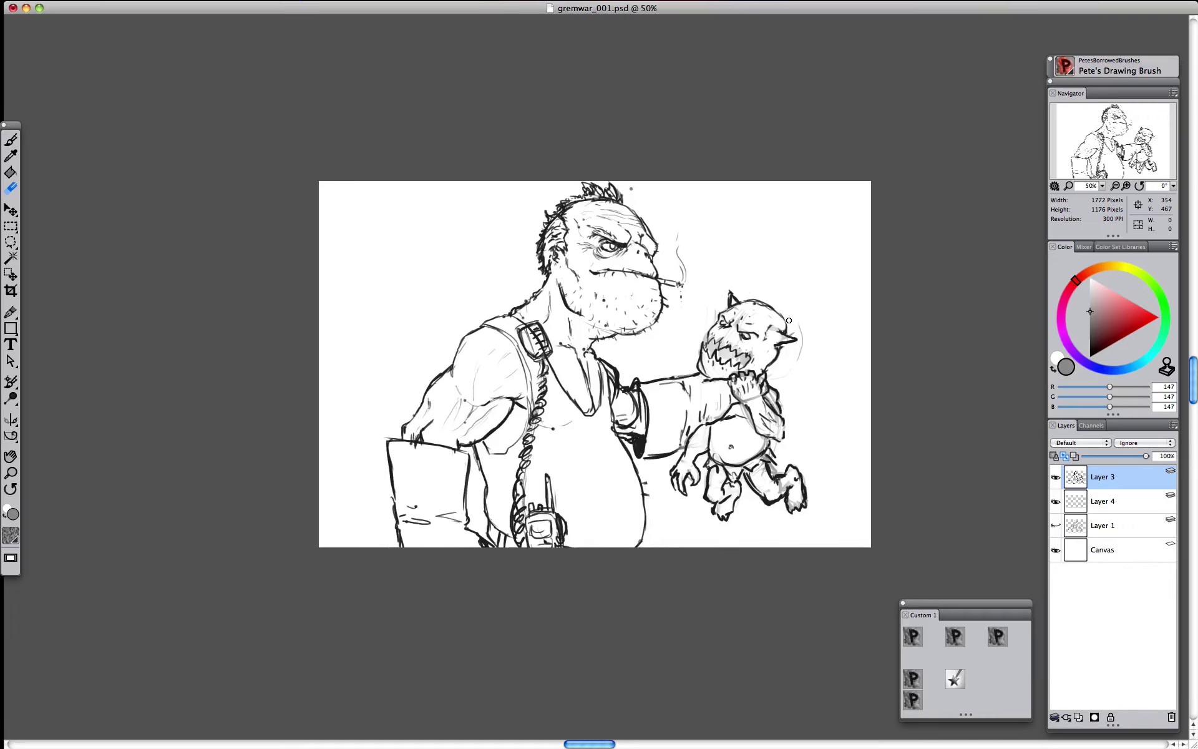
key("b")
- Add a new layer and fade out the man's near forearm and the box in his hand with Pete's Airbrush in white
left_click(1077, 718)
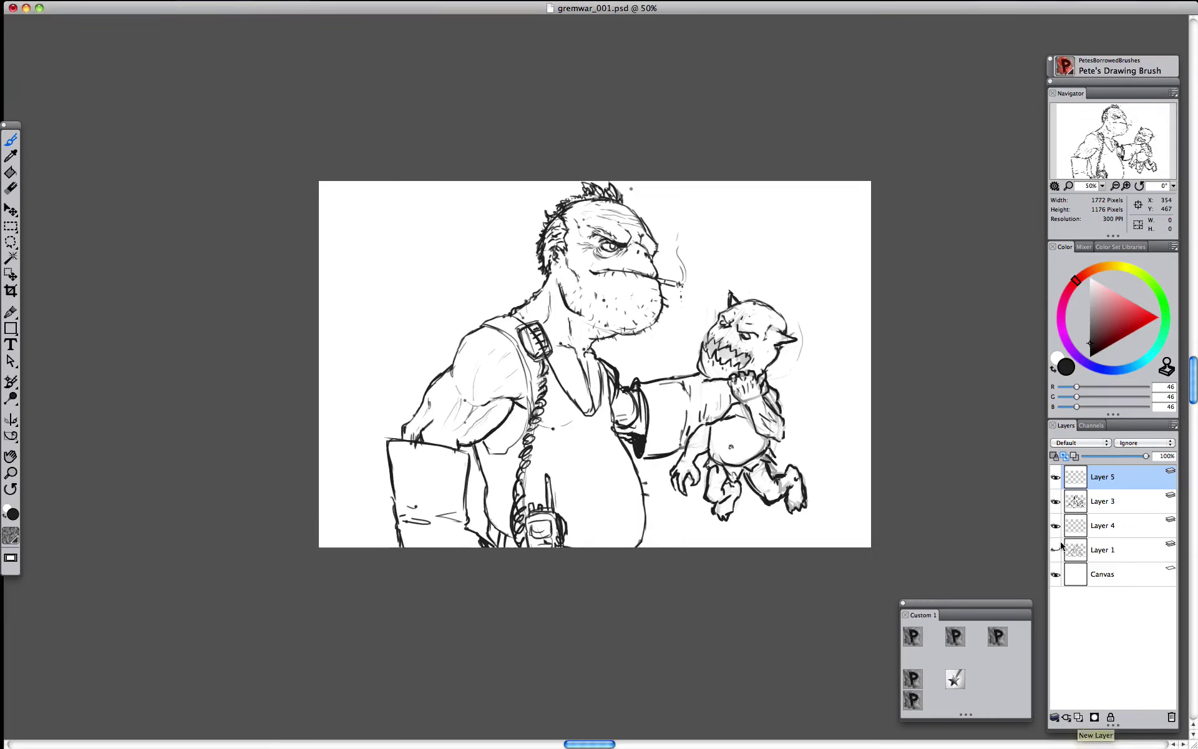
left_click(997, 637)
key("shift+x")
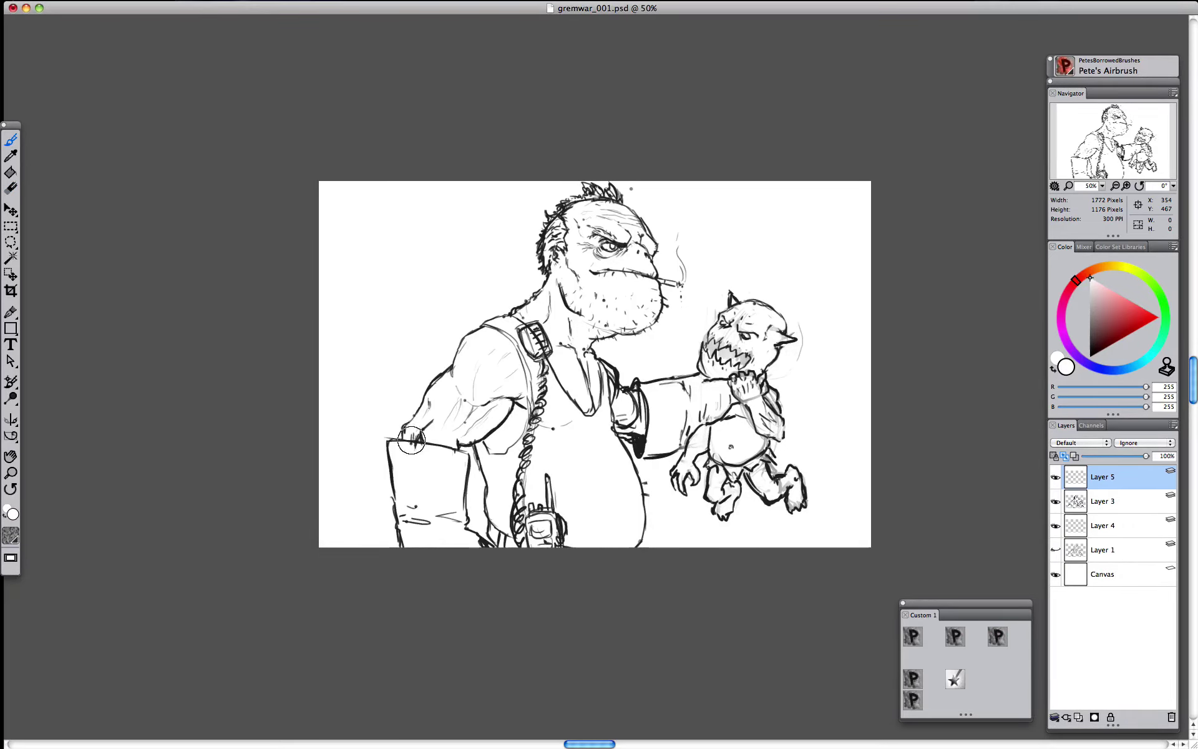
mouse_move(411, 441)
left_mouse_down()
mouse_move(399, 549)
mouse_move(467, 513)
mouse_move(428, 404)
mouse_move(434, 450)
mouse_move(506, 400)
mouse_move(397, 479)
left_mouse_up()
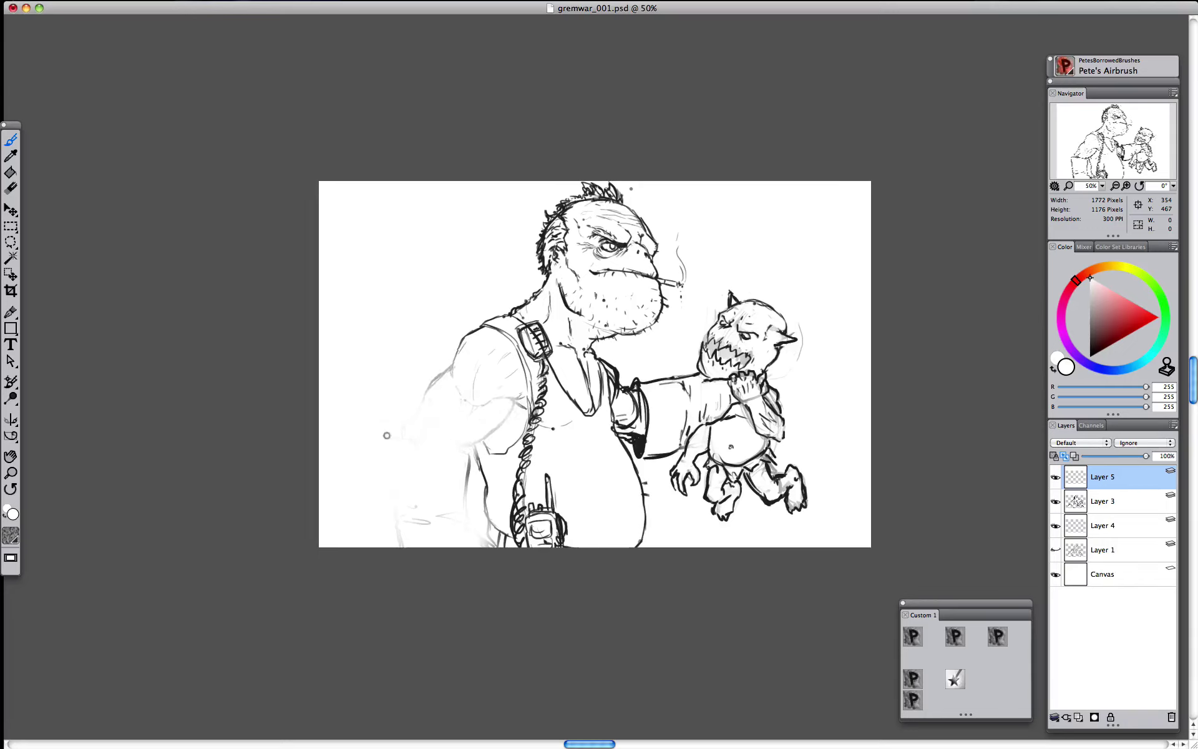
- Add another layer and redraw the man's near upper arm in dark grey with Pete's Drawing Brush
left_click(912, 637)
left_click(1078, 717)
key("shift+x")
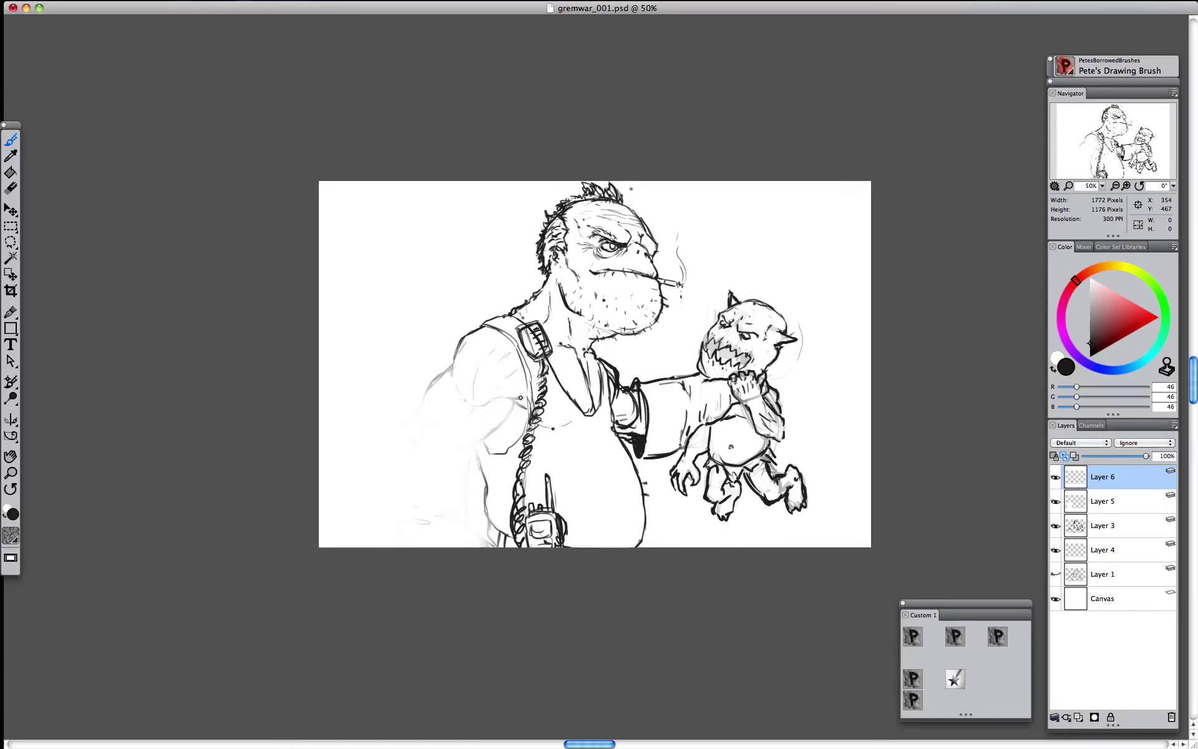
mouse_move(446, 406)
left_mouse_down()
mouse_move(455, 363)
mouse_move(428, 413)
left_mouse_up()
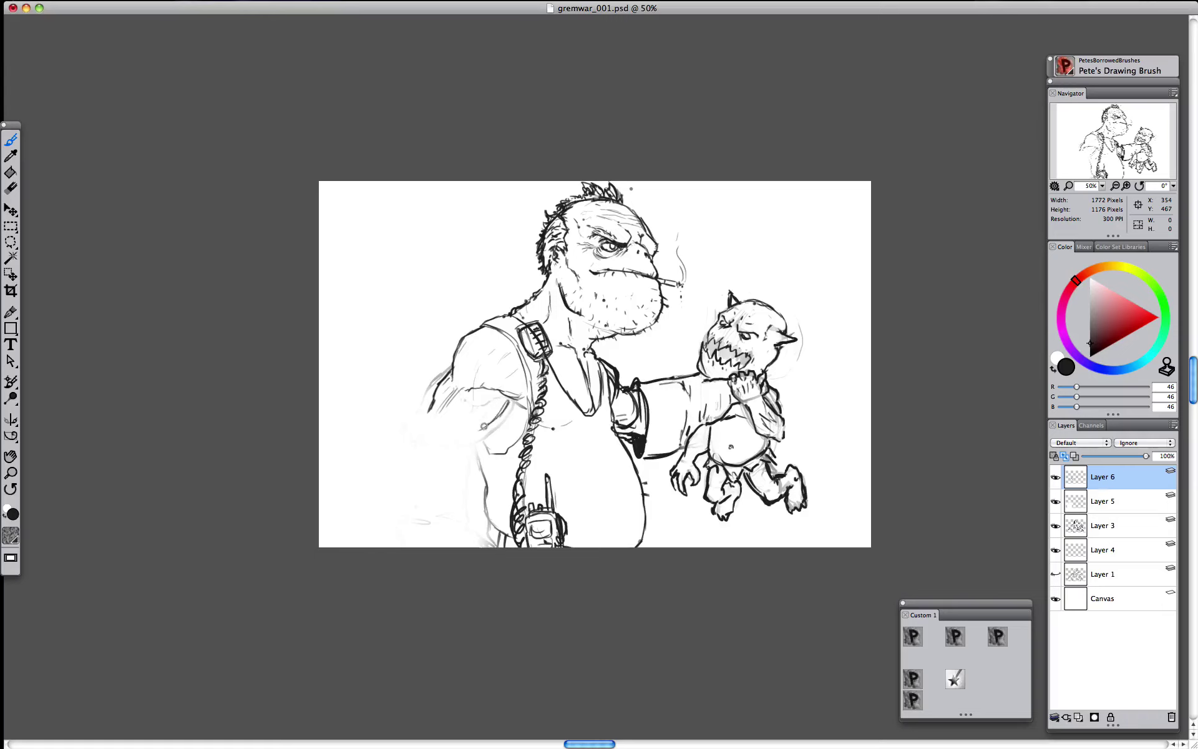
- Sketch a bulky forearm ending in a clenched fist for the man's near arm, reaching down to the canvas edge
left_click_drag(442, 449, 450, 458)
mouse_move(384, 428)
left_mouse_down()
mouse_move(451, 460)
mouse_move(452, 485)
mouse_move(379, 478)
mouse_move(403, 417)
left_mouse_up()
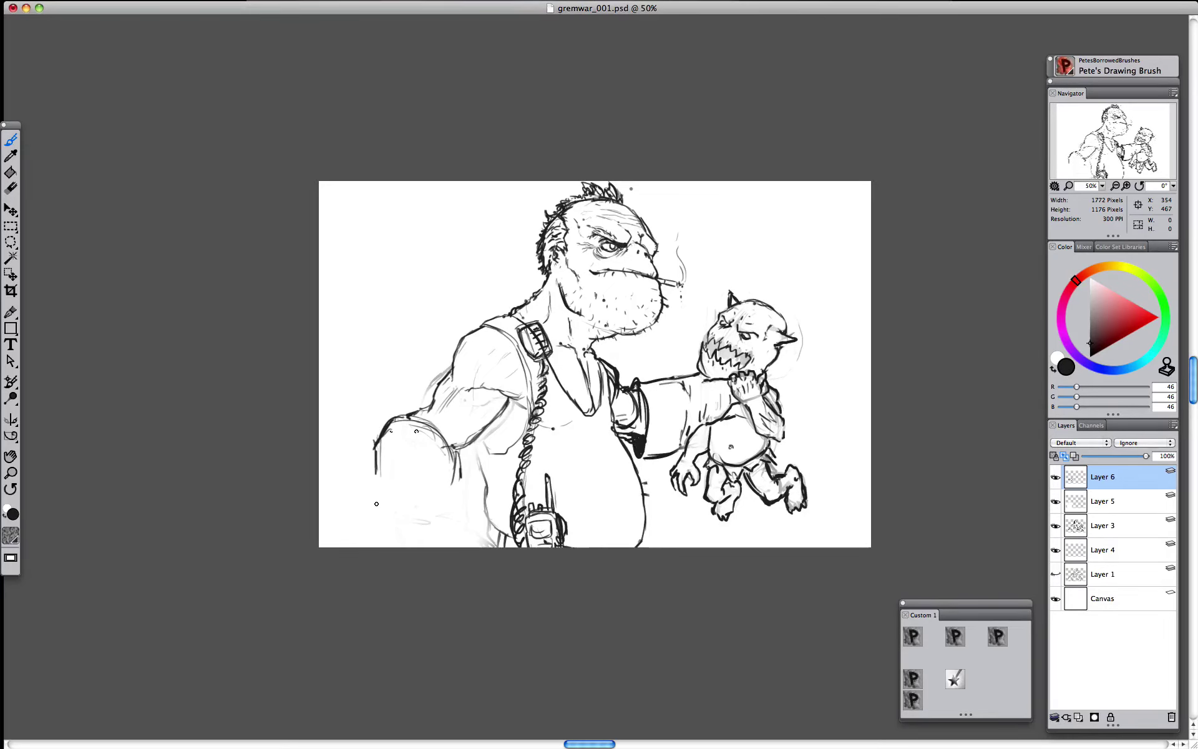
mouse_move(376, 503)
left_mouse_down()
mouse_move(416, 543)
mouse_move(407, 525)
mouse_move(422, 534)
mouse_move(437, 510)
mouse_move(448, 544)
left_mouse_up()
left_click_drag(441, 518, 432, 546)
left_click_drag(461, 525, 458, 496)
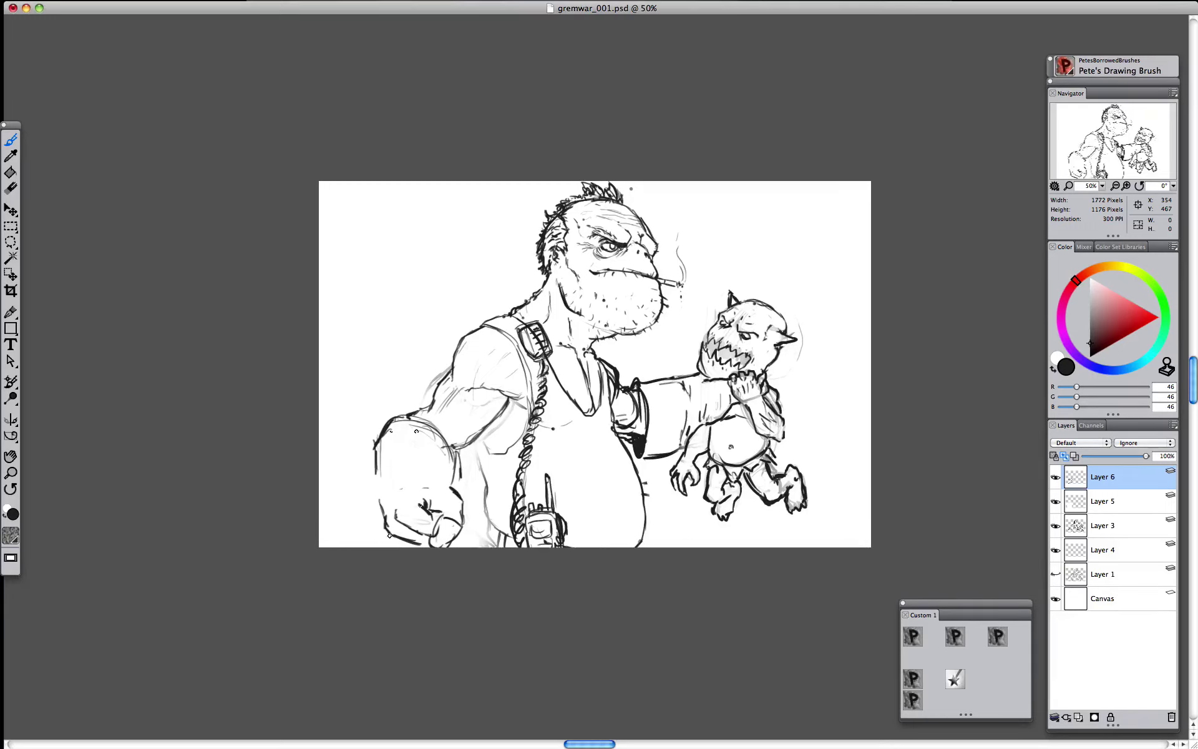
left_click_drag(390, 535, 390, 547)
left_click_drag(377, 468, 381, 507)
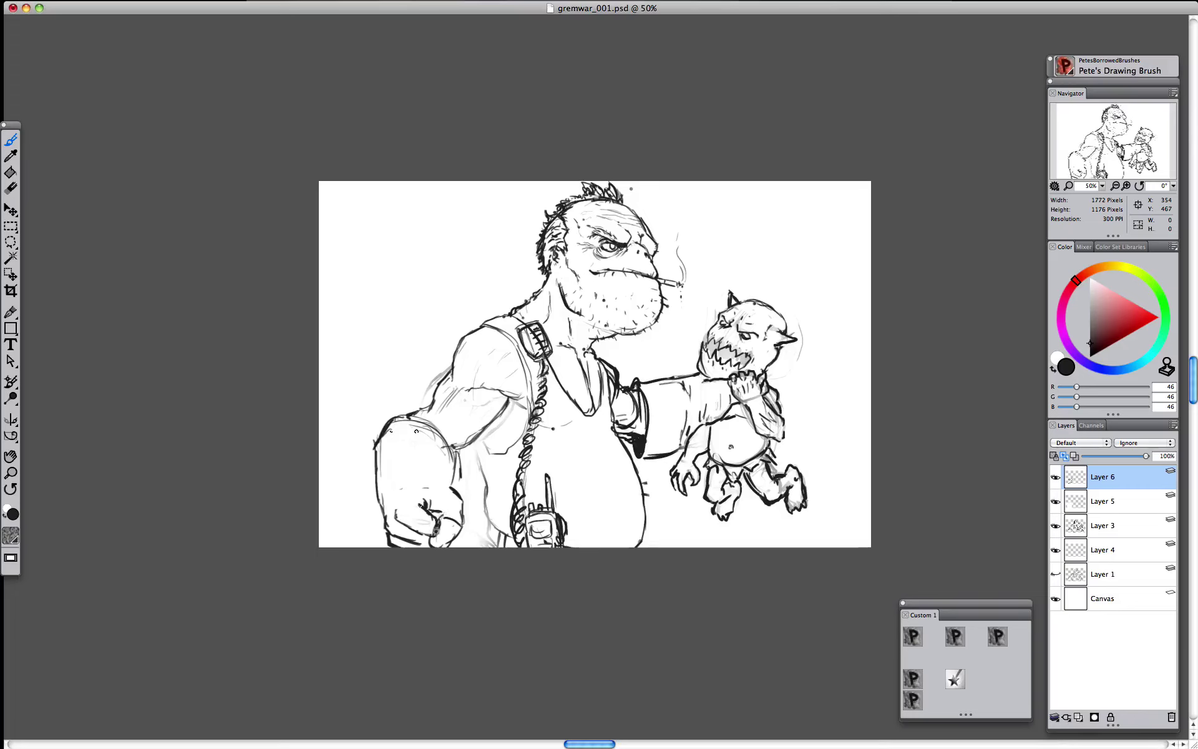
mouse_move(426, 544)
left_mouse_down()
mouse_move(407, 541)
mouse_move(408, 488)
left_mouse_up()
- Erase the fist and the forearm outline from the near arm, reworking the wrist lines in between
key("n")
mouse_move(400, 537)
left_mouse_down()
mouse_move(400, 494)
mouse_move(443, 526)
mouse_move(457, 498)
mouse_move(430, 490)
mouse_move(402, 539)
mouse_move(402, 500)
left_mouse_up()
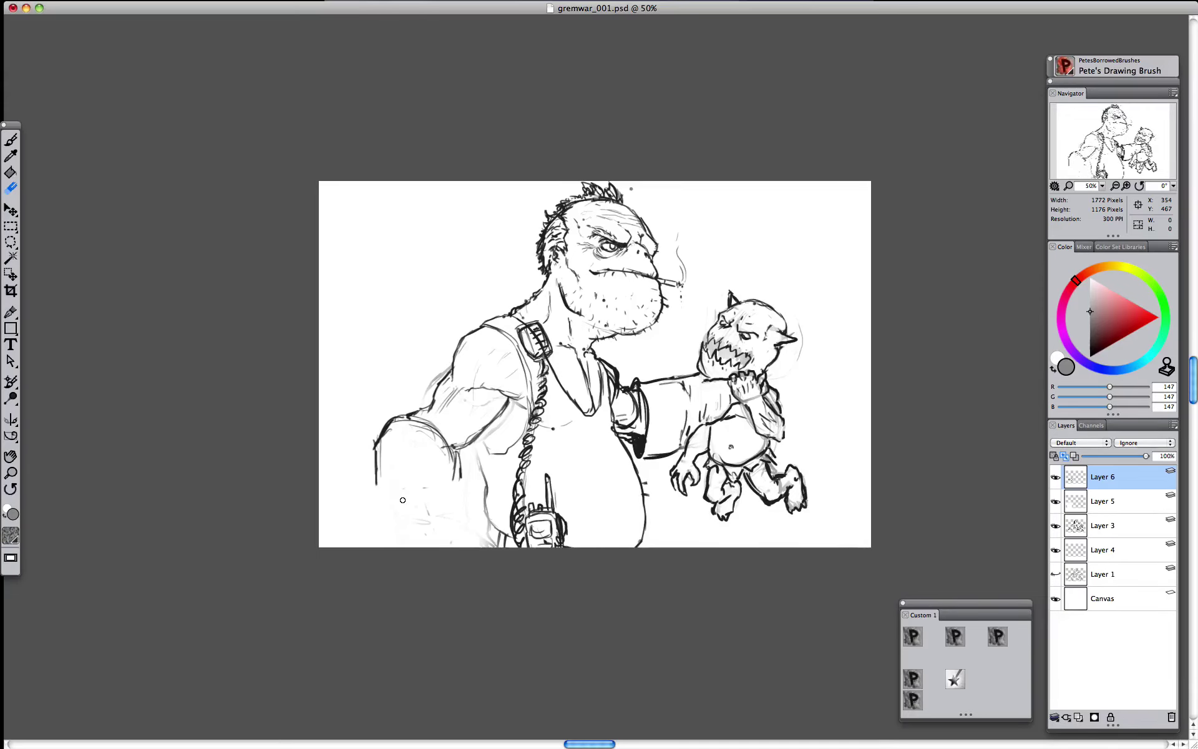
key("b")
mouse_move(388, 414)
left_mouse_down()
mouse_move(418, 406)
mouse_move(437, 469)
left_mouse_up()
left_click_drag(379, 429, 403, 405)
key("n")
mouse_move(459, 477)
left_mouse_down()
mouse_move(448, 440)
mouse_move(377, 481)
mouse_move(377, 464)
left_mouse_up()
key("b")
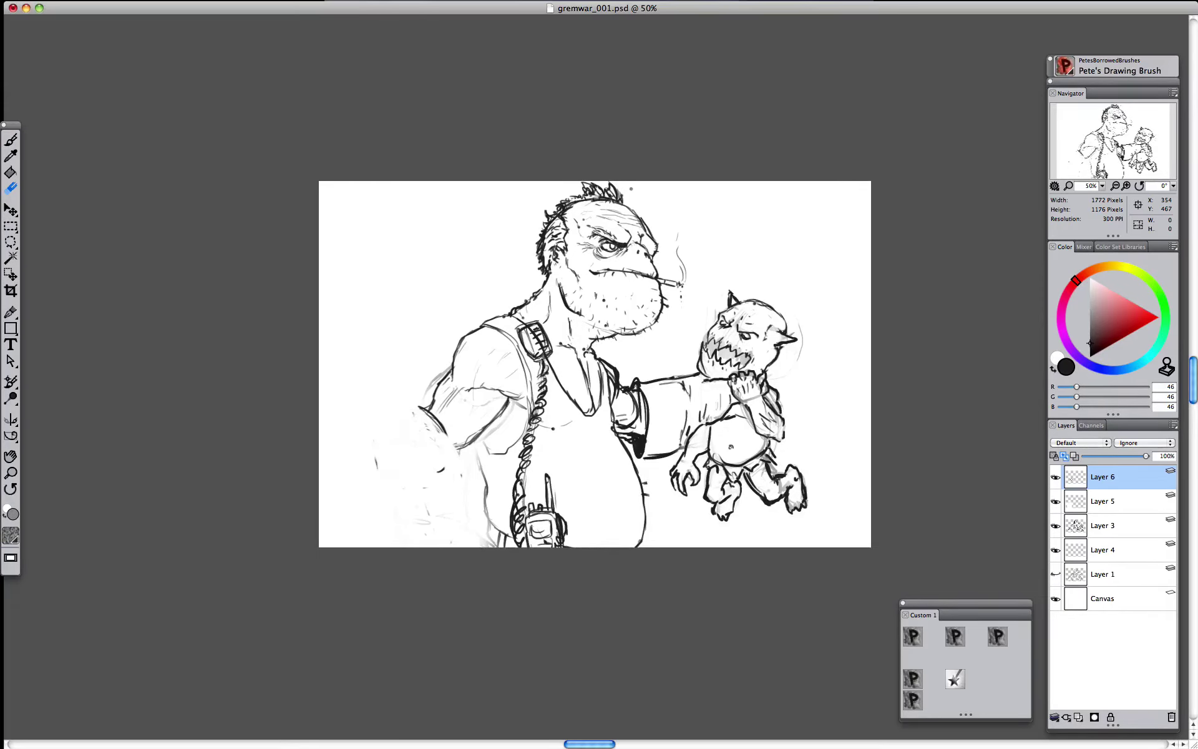
- Rough in a second gremlin's round body beside the near arm, with rounded gripping shapes on both sides
mouse_move(414, 405)
left_mouse_down()
mouse_move(403, 406)
mouse_move(460, 474)
left_mouse_up()
mouse_move(417, 476)
left_mouse_down()
mouse_move(372, 495)
mouse_move(382, 428)
mouse_move(450, 443)
mouse_move(445, 432)
mouse_move(363, 433)
left_mouse_up()
mouse_move(373, 420)
left_mouse_down()
mouse_move(357, 475)
mouse_move(370, 500)
left_mouse_up()
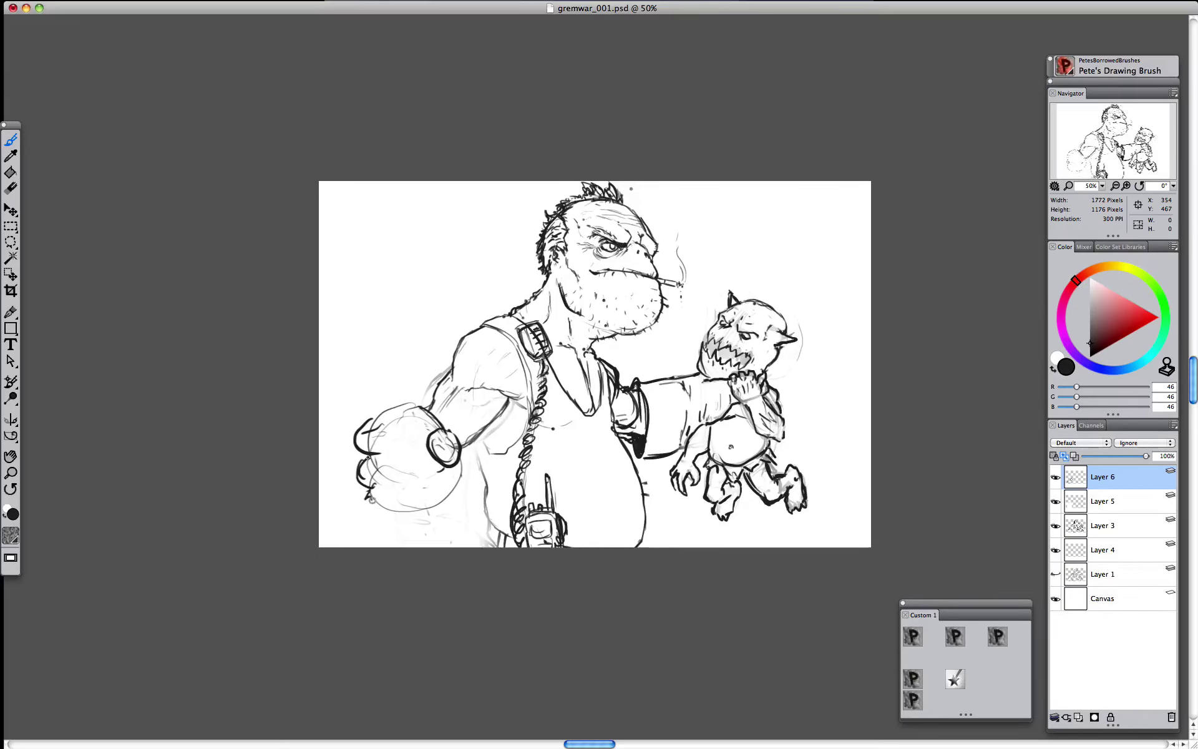
left_click_drag(374, 424, 362, 477)
- Sketch the second gremlin's round head with pointed ears above its body
left_click_drag(424, 382, 374, 430)
mouse_move(437, 382)
left_mouse_down()
mouse_move(395, 332)
mouse_move(439, 422)
mouse_move(365, 402)
left_mouse_up()
mouse_move(385, 346)
left_mouse_down()
mouse_move(406, 361)
mouse_move(390, 375)
left_mouse_up()
mouse_move(391, 375)
left_mouse_down()
mouse_move(428, 353)
mouse_move(439, 365)
left_mouse_up()
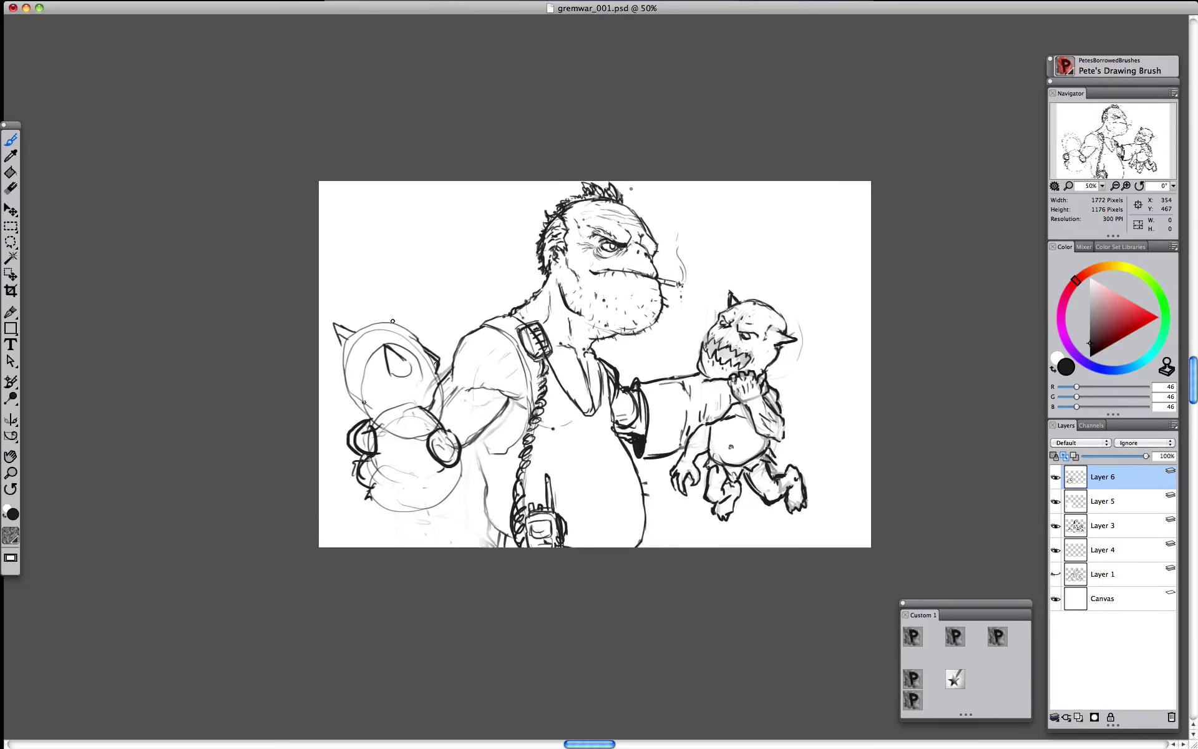
left_click_drag(389, 323, 419, 338)
mouse_move(348, 352)
left_mouse_down()
mouse_move(345, 399)
mouse_move(365, 416)
left_mouse_up()
- Firm up the second gremlin's torso and the hand gripping it, and add its legs along the canvas's lower edge
mouse_move(435, 369)
left_mouse_down()
mouse_move(442, 428)
mouse_move(412, 414)
mouse_move(437, 427)
mouse_move(380, 423)
mouse_move(428, 430)
mouse_move(388, 491)
left_mouse_up()
mouse_move(457, 475)
left_mouse_down()
mouse_move(379, 485)
mouse_move(457, 471)
left_mouse_up()
mouse_move(420, 441)
left_mouse_down()
mouse_move(411, 453)
mouse_move(435, 471)
left_mouse_up()
mouse_move(465, 427)
left_mouse_down()
mouse_move(445, 481)
mouse_move(463, 433)
left_mouse_up()
mouse_move(409, 530)
left_mouse_down()
mouse_move(385, 490)
mouse_move(461, 507)
left_mouse_up()
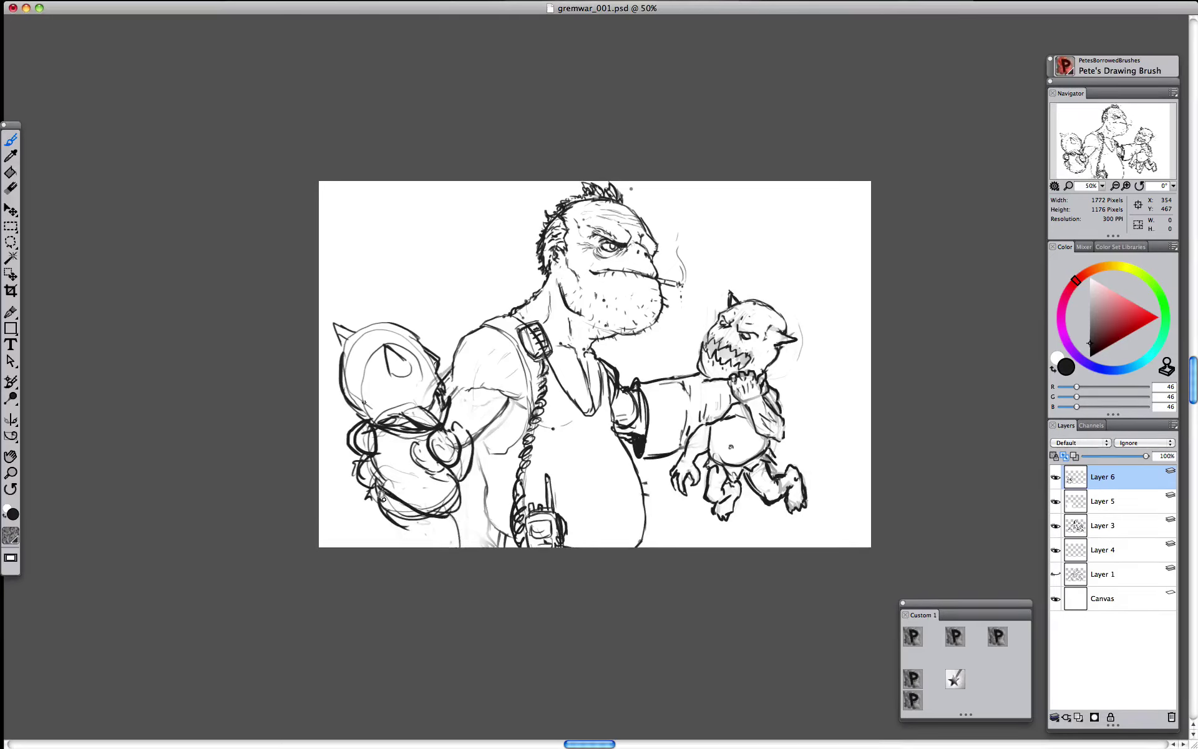
mouse_move(374, 492)
left_mouse_down()
mouse_move(420, 532)
mouse_move(463, 540)
left_mouse_up()
mouse_move(341, 519)
left_mouse_down()
mouse_move(377, 529)
mouse_move(373, 546)
mouse_move(337, 523)
left_mouse_up()
left_click_drag(337, 523, 322, 546)
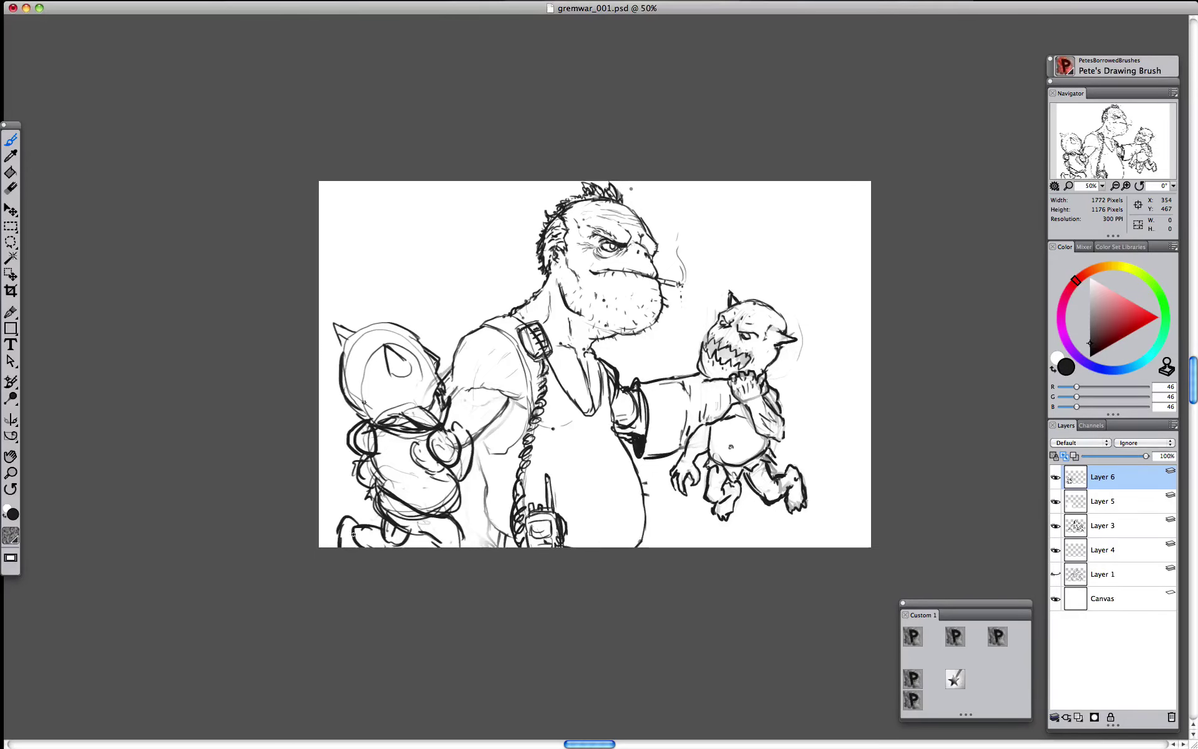
- Erase the stray construction lines across the second gremlin's head, body and the hand holding it
key("n")
mouse_move(381, 417)
left_mouse_down()
mouse_move(411, 404)
mouse_move(436, 409)
mouse_move(369, 403)
mouse_move(358, 390)
mouse_move(374, 356)
left_mouse_up()
mouse_move(451, 447)
left_mouse_down()
mouse_move(438, 437)
mouse_move(435, 475)
left_mouse_up()
left_click_drag(367, 429, 361, 447)
left_click_drag(365, 468, 383, 479)
mouse_move(388, 503)
left_mouse_down()
mouse_move(400, 516)
mouse_move(440, 507)
mouse_move(429, 486)
mouse_move(461, 487)
left_mouse_up()
key("b")
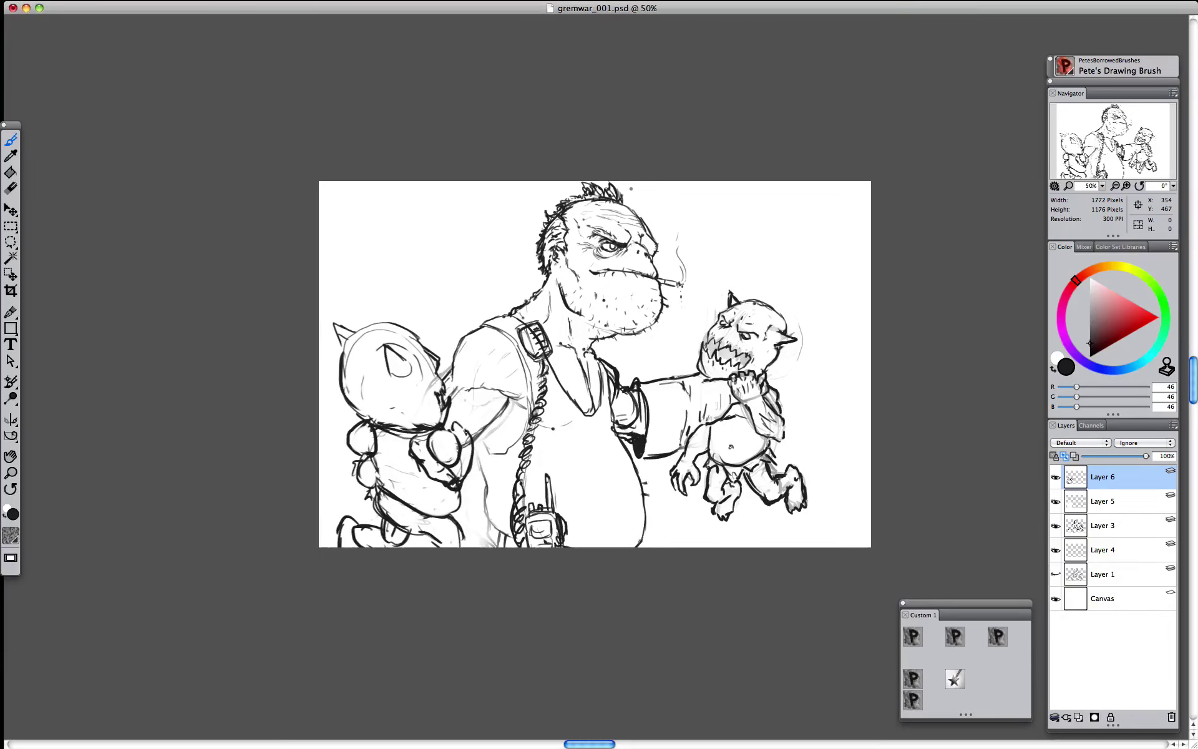
- Draw a curling tail on the held gremlin in front of the man, and add a clawed arm to the second gremlin
mouse_move(464, 428)
left_mouse_down()
mouse_move(446, 424)
mouse_move(461, 435)
left_mouse_up()
left_click_drag(771, 457, 821, 436)
mouse_move(380, 501)
left_mouse_down()
mouse_move(341, 495)
mouse_move(337, 468)
left_mouse_up()
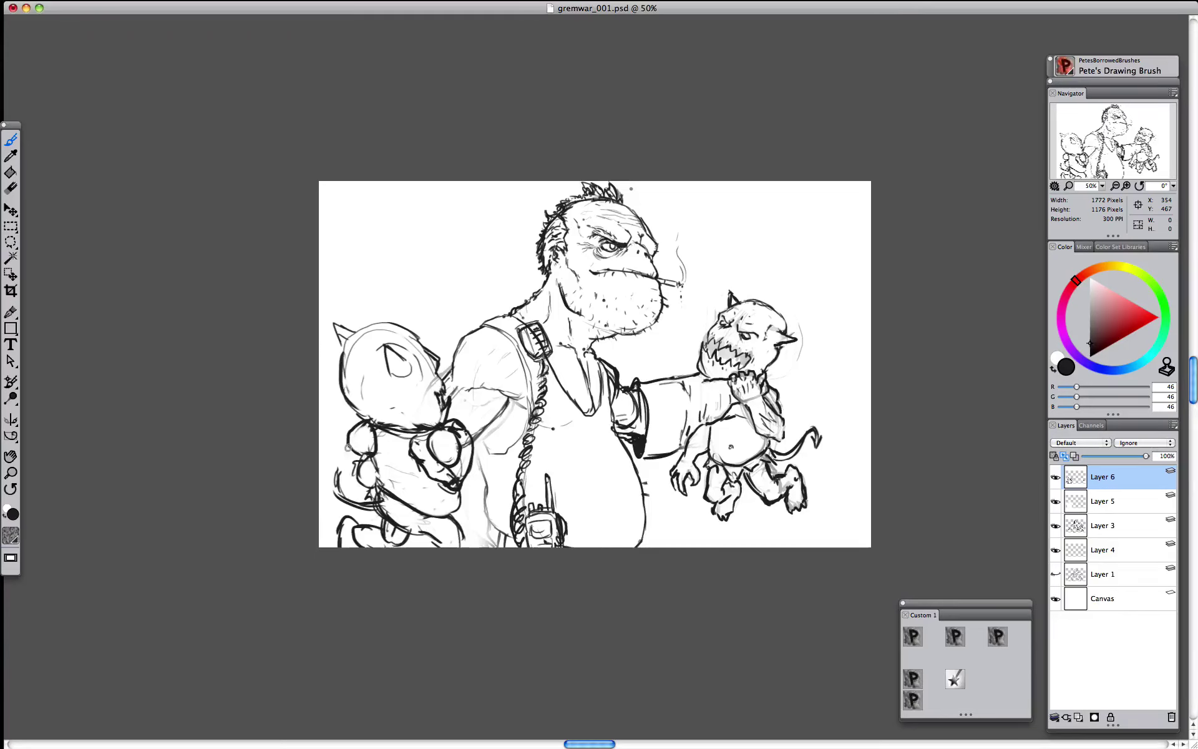
mouse_move(348, 446)
left_mouse_down()
mouse_move(342, 475)
mouse_move(329, 470)
mouse_move(321, 487)
left_mouse_up()
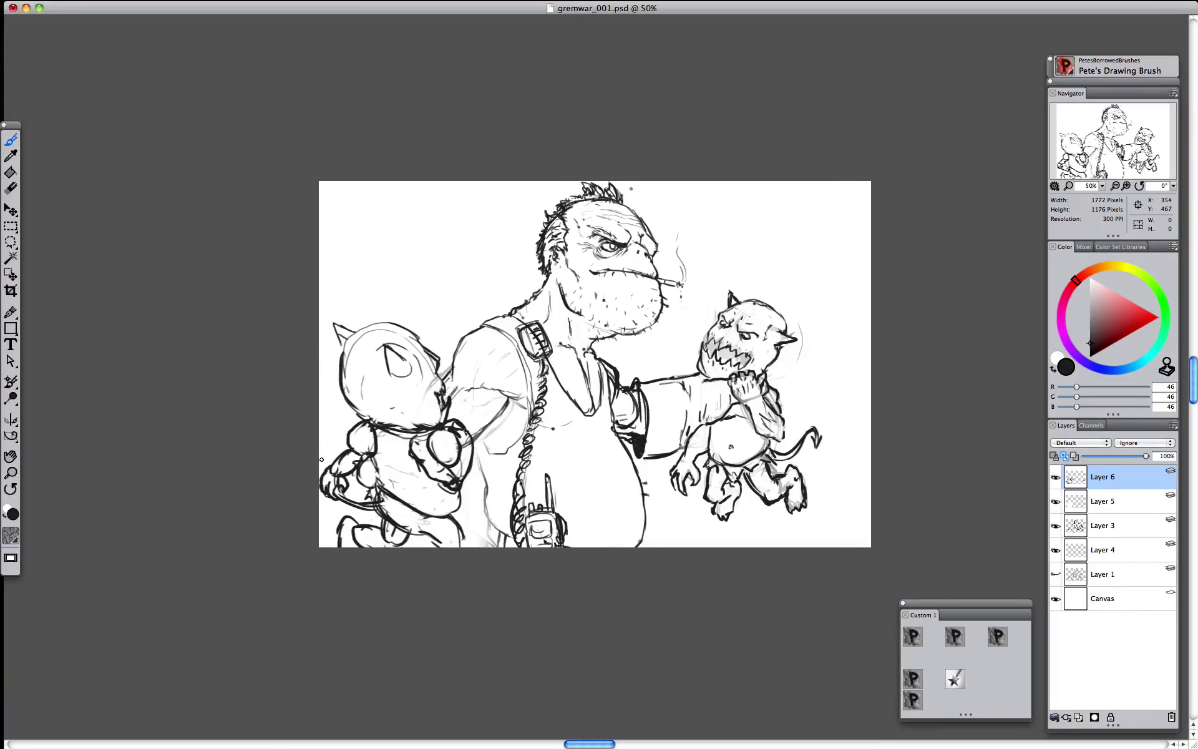
- Compare the drawing with Layers 6 and 5 switched off and on, and leave Layer 6 hidden
left_click(1056, 477)
left_click(1056, 477)
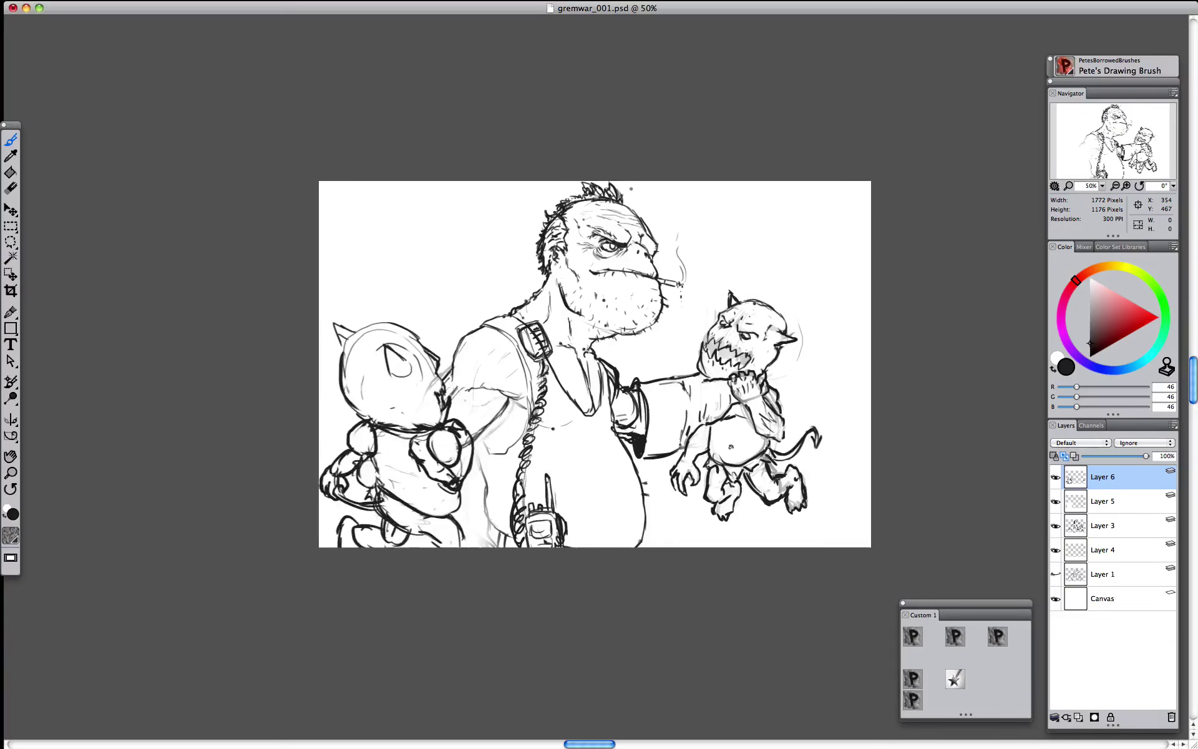
left_click(1055, 501)
left_click(1055, 502)
left_click(1056, 477)
left_click(1056, 477)
left_click(1055, 477)
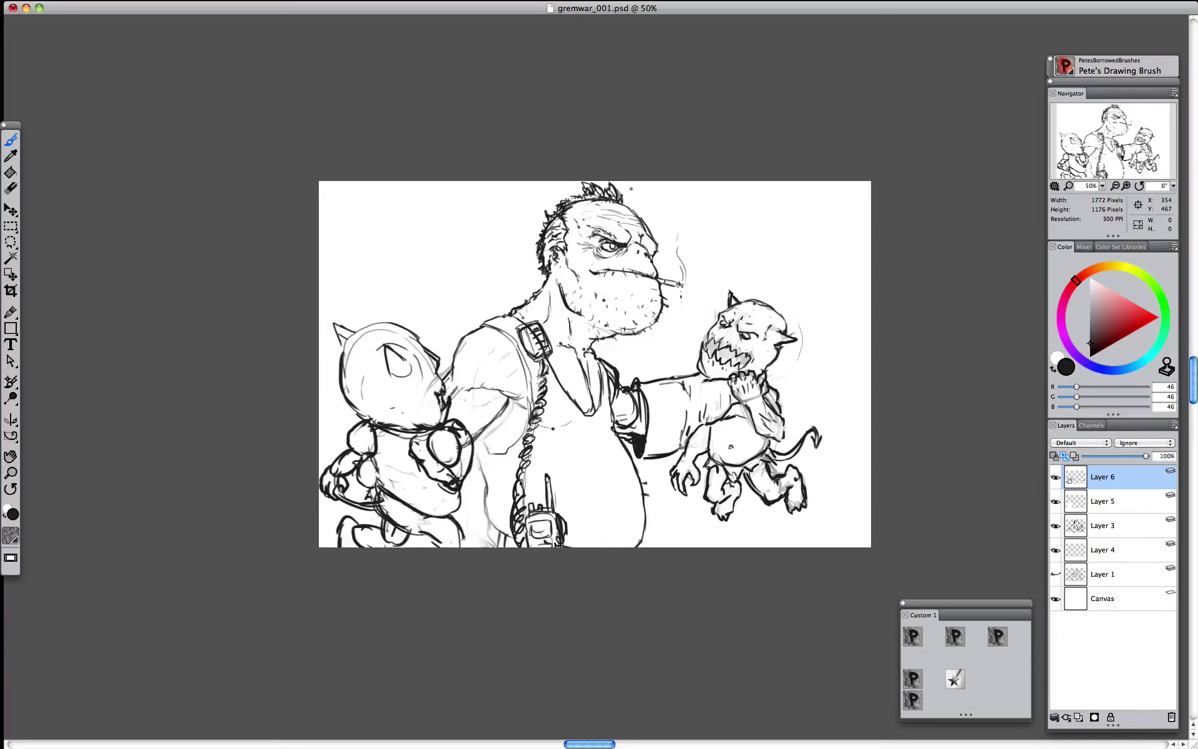
- On a new layer, try a bent near arm with the hand resting at the belt radio, and erase it
left_click(1079, 717)
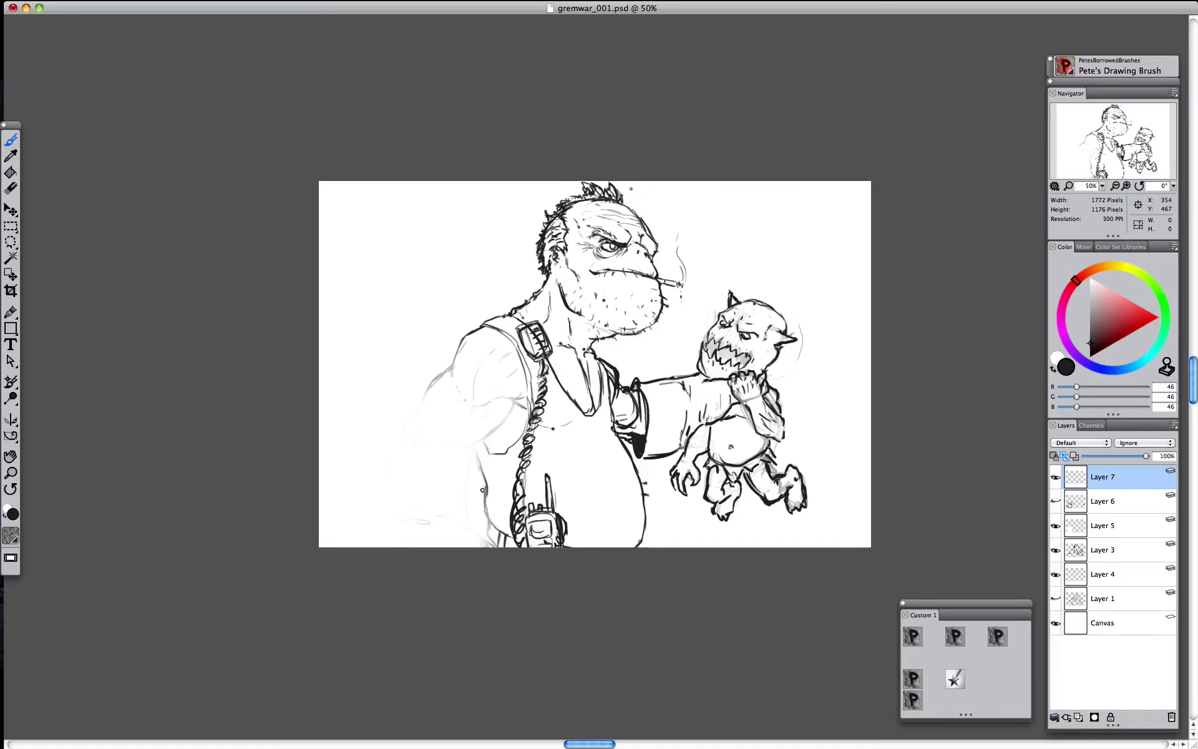
left_click_drag(491, 481, 536, 508)
mouse_move(499, 497)
left_mouse_down()
mouse_move(523, 508)
mouse_move(498, 482)
left_mouse_up()
left_click_drag(519, 528, 486, 522)
mouse_move(485, 502)
left_mouse_down()
mouse_move(497, 503)
mouse_move(472, 538)
mouse_move(488, 523)
mouse_move(439, 534)
left_mouse_up()
mouse_move(485, 468)
left_mouse_down()
mouse_move(523, 486)
mouse_move(445, 467)
left_mouse_up()
mouse_move(468, 462)
left_mouse_down()
mouse_move(459, 441)
mouse_move(392, 437)
mouse_move(430, 527)
left_mouse_up()
left_click_drag(425, 422, 390, 465)
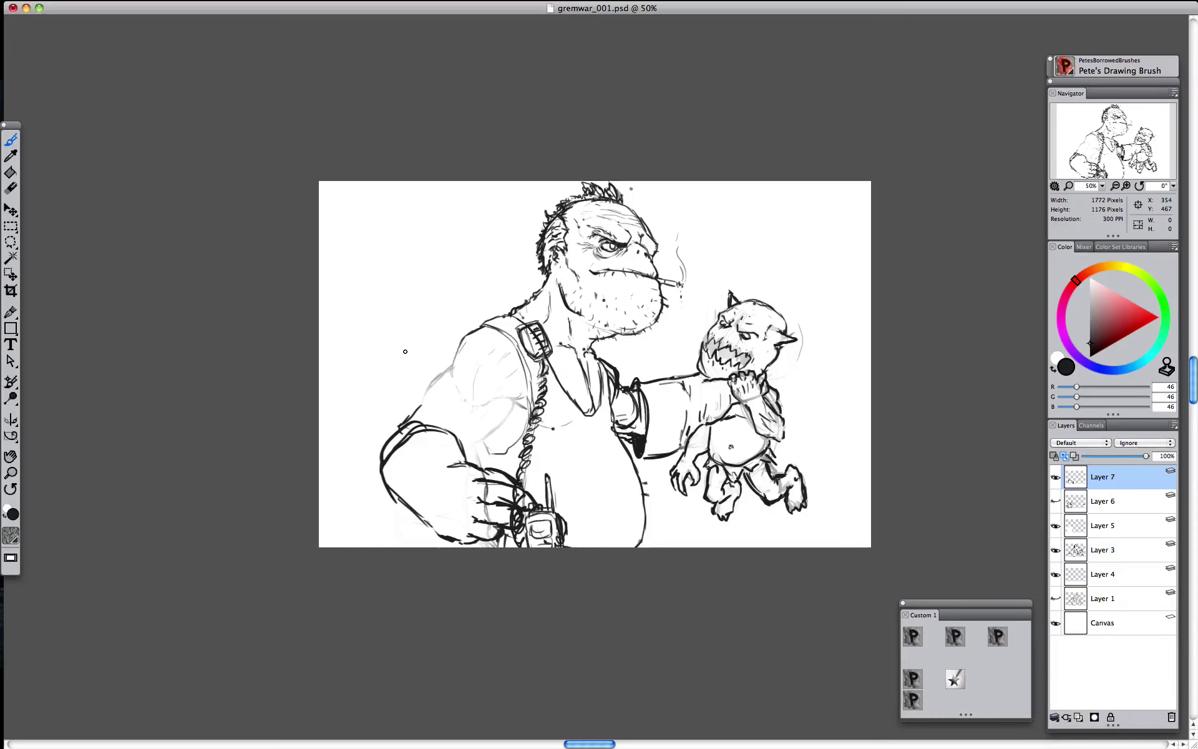
key("n")
mouse_move(394, 448)
left_mouse_down()
mouse_move(409, 529)
mouse_move(411, 405)
mouse_move(489, 470)
mouse_move(534, 488)
mouse_move(481, 522)
mouse_move(418, 509)
left_mouse_up()
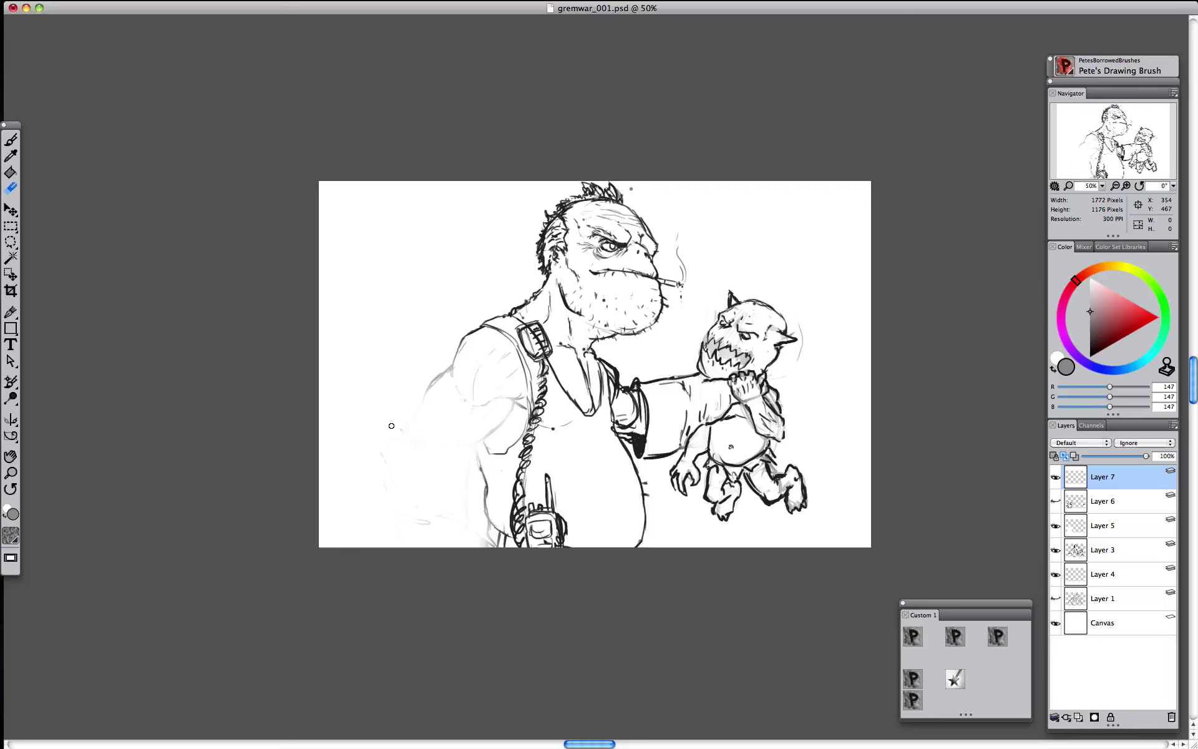
- Try a near arm with a hand gripping a mug, and erase the hand and mug
key("b")
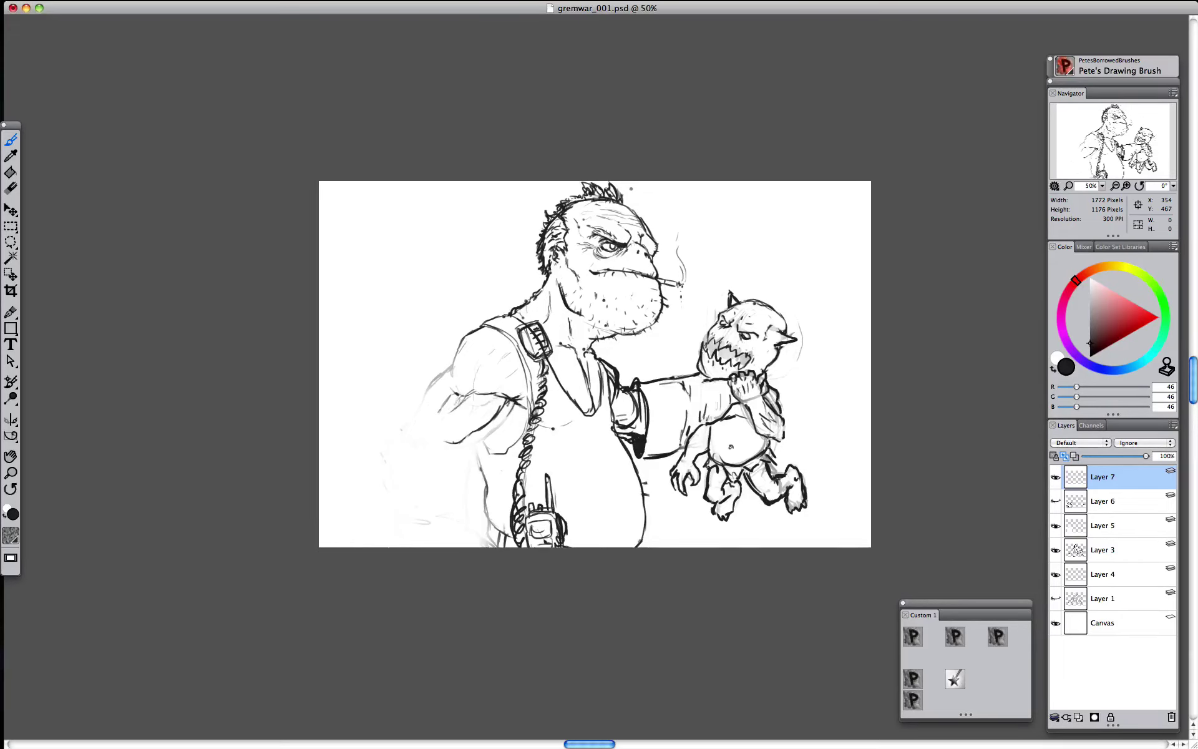
mouse_move(450, 375)
left_mouse_down()
mouse_move(425, 422)
mouse_move(460, 438)
mouse_move(467, 495)
mouse_move(474, 468)
mouse_move(439, 486)
left_mouse_up()
mouse_move(434, 468)
left_mouse_down()
mouse_move(410, 478)
mouse_move(443, 490)
mouse_move(414, 540)
mouse_move(465, 460)
left_mouse_up()
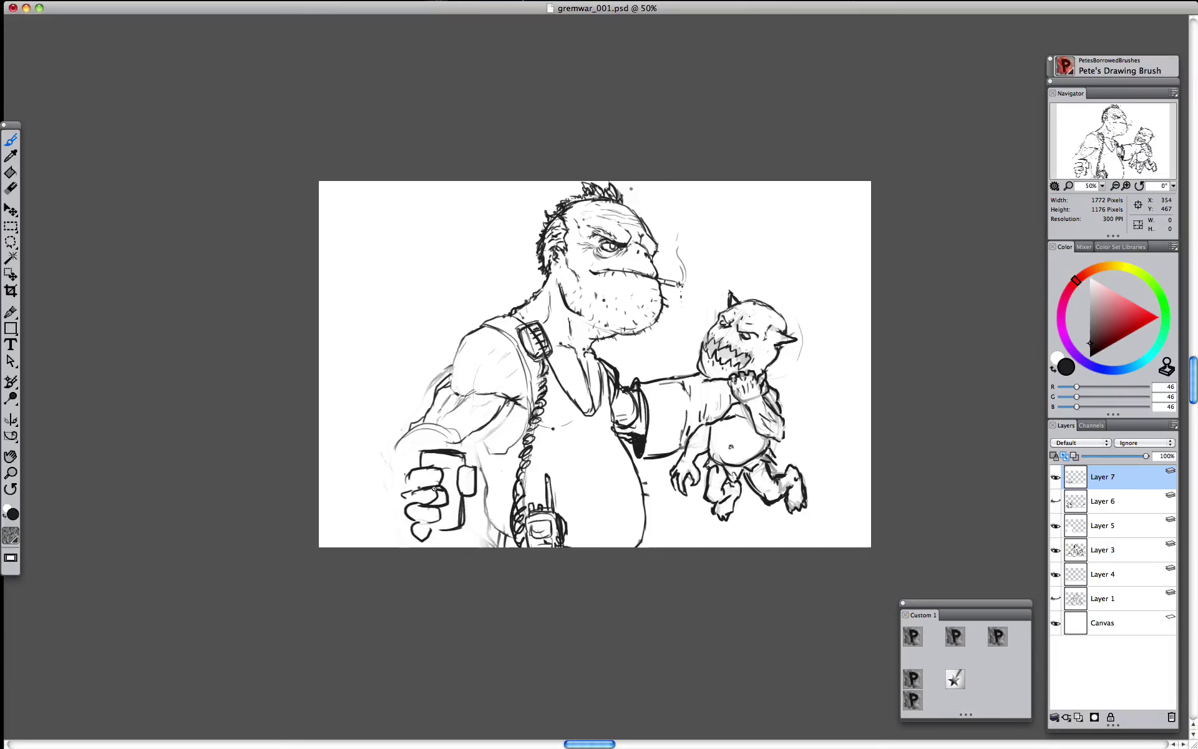
key("n")
mouse_move(419, 534)
left_mouse_down()
mouse_move(412, 474)
mouse_move(464, 467)
mouse_move(427, 504)
left_mouse_up()
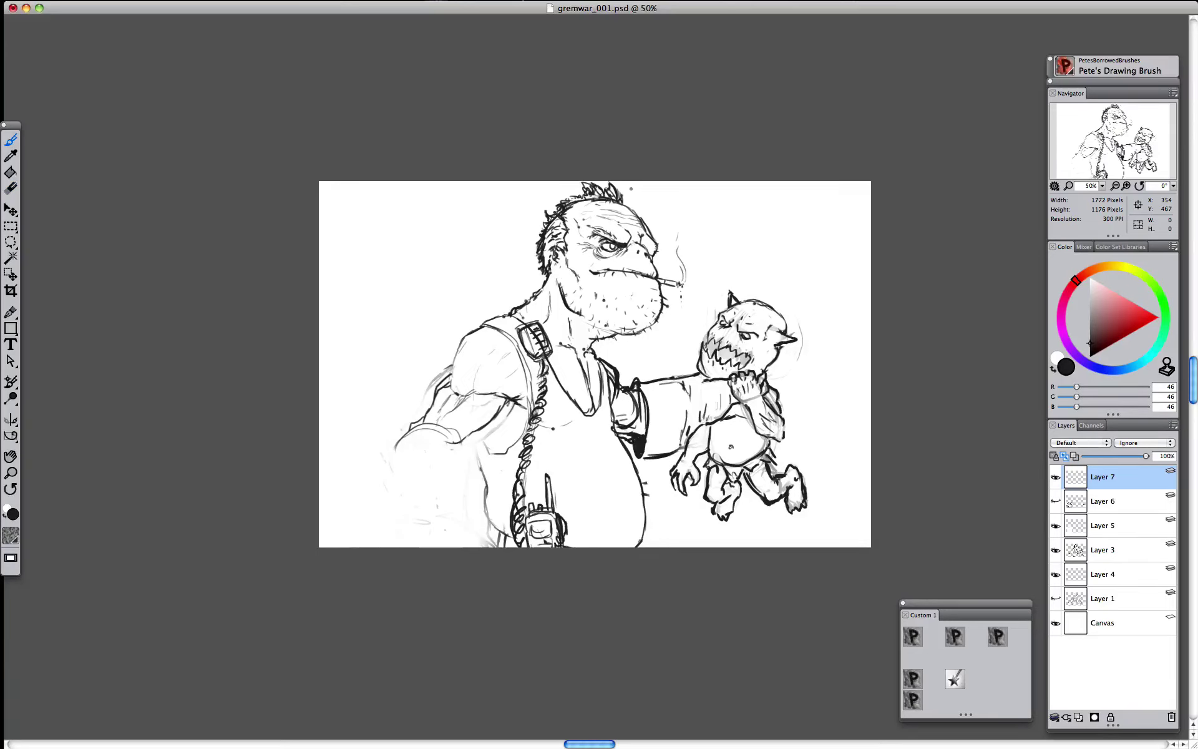
- Try another pose for the near arm on Layer 7, with the forearm running down toward the belt
mouse_move(438, 411)
left_mouse_down()
mouse_move(464, 377)
mouse_move(503, 409)
mouse_move(385, 450)
left_mouse_up()
left_click_drag(516, 399, 504, 454)
left_click_drag(459, 348, 444, 450)
mouse_move(445, 439)
left_mouse_down()
mouse_move(456, 499)
mouse_move(472, 511)
left_mouse_up()
mouse_move(454, 433)
left_mouse_down()
mouse_move(482, 478)
mouse_move(485, 512)
left_mouse_up()
left_click_drag(504, 446, 533, 456)
left_click_drag(475, 495, 484, 529)
left_click_drag(520, 452, 559, 459)
left_click_drag(478, 519, 503, 522)
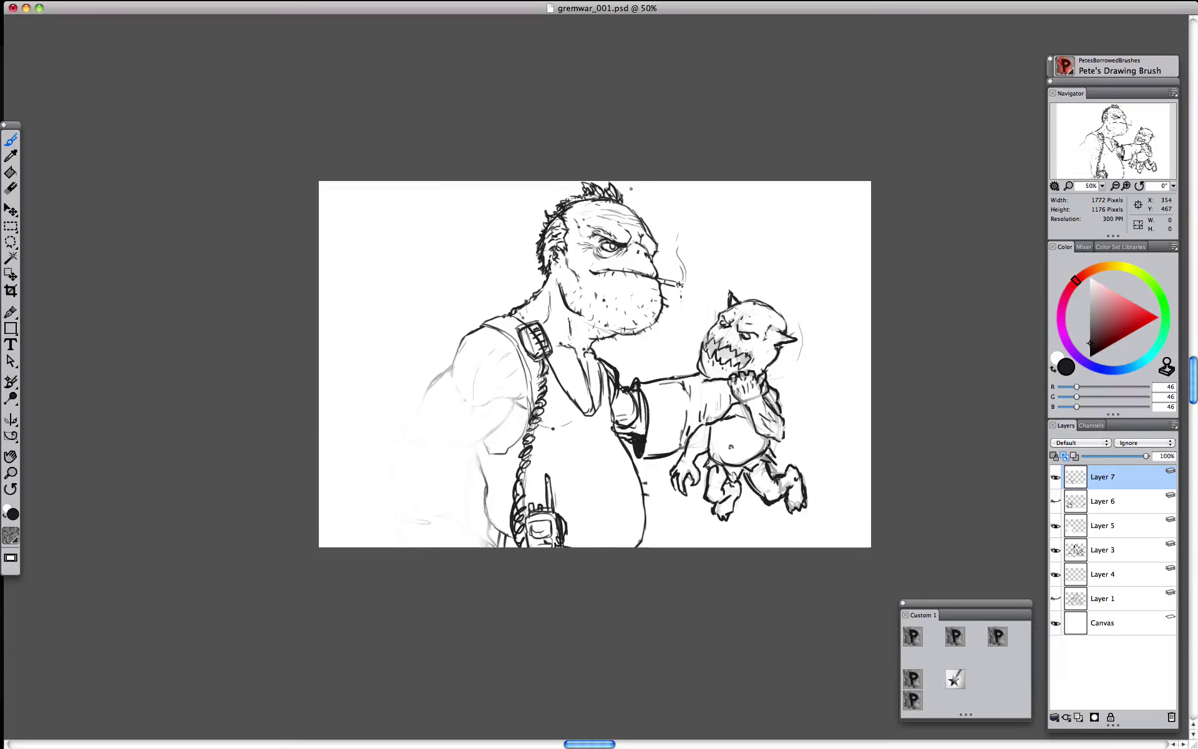
- Delete Layer 7 with the alternative arm sketches and compare the drawing with Layer 6 shown and hidden
double_click(1102, 476)
right_click(1056, 487)
left_click(1005, 516)
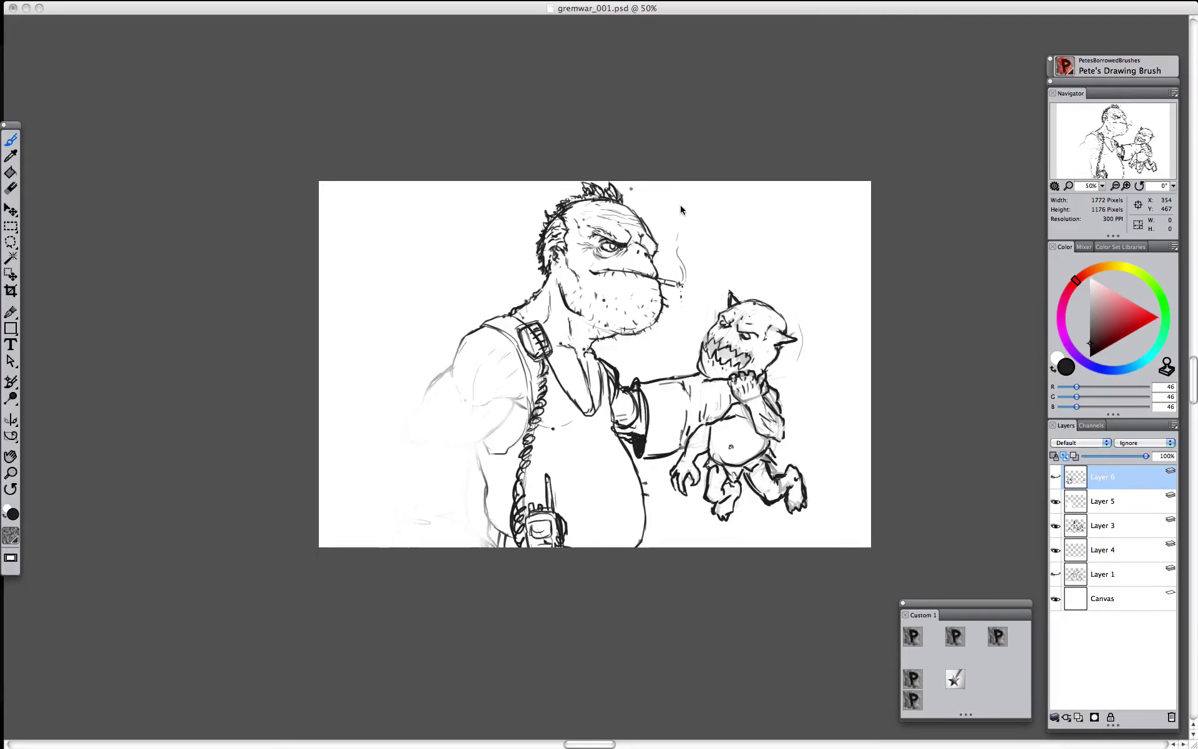
left_click(1055, 477)
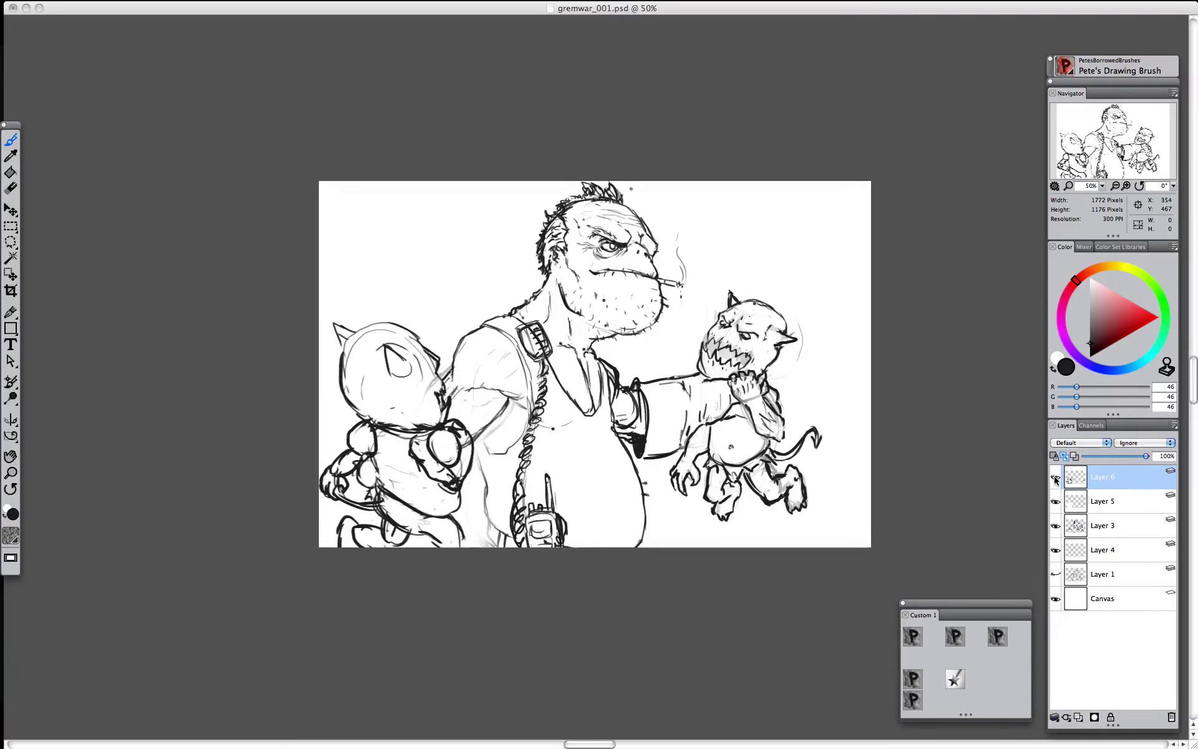
left_click(1055, 479)
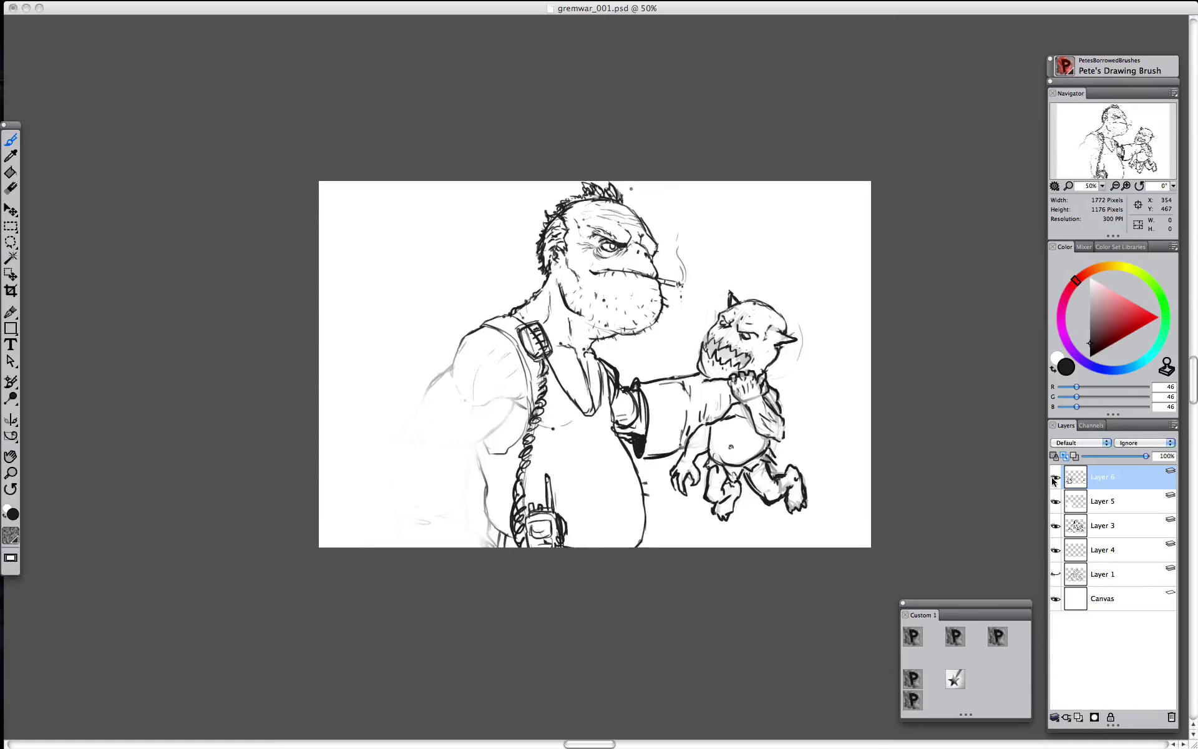
- Show Layer 6 and strengthen the left gremlin's far arm and torso lines, adding a ragged loincloth around its hips
left_click(1055, 479)
left_click(359, 470)
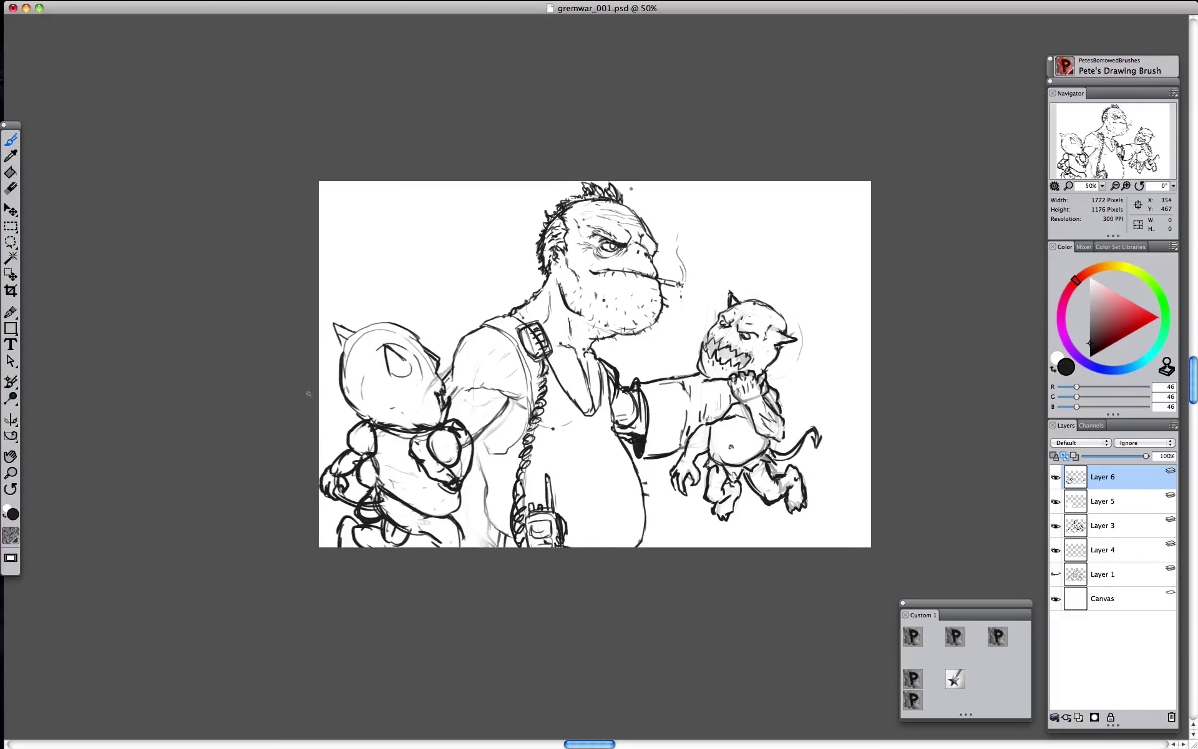
mouse_move(375, 461)
left_mouse_down()
mouse_move(374, 493)
mouse_move(361, 466)
mouse_move(357, 481)
left_mouse_up()
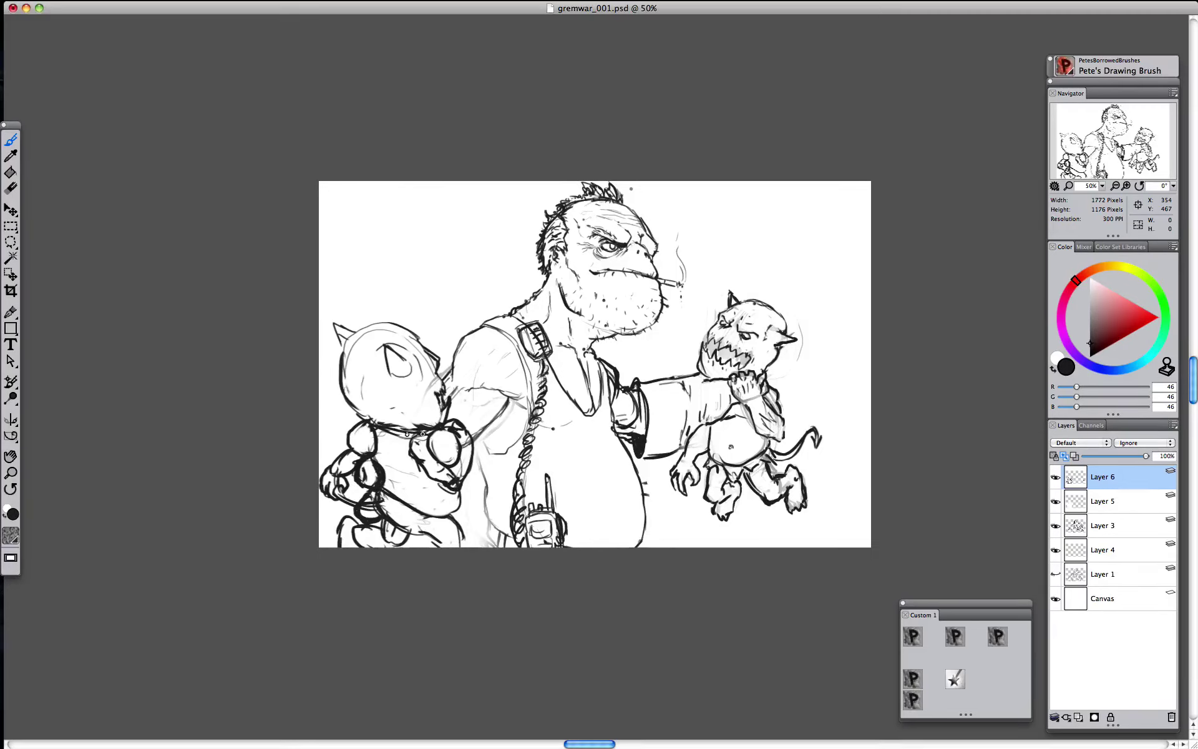
mouse_move(383, 440)
left_mouse_down()
mouse_move(393, 474)
mouse_move(414, 468)
left_mouse_up()
left_click_drag(391, 478, 433, 530)
mouse_move(442, 515)
left_mouse_down()
mouse_move(460, 518)
mouse_move(419, 517)
left_mouse_up()
mouse_move(375, 500)
left_mouse_down()
mouse_move(430, 538)
mouse_move(481, 548)
mouse_move(437, 540)
left_mouse_up()
left_click_drag(456, 529, 467, 547)
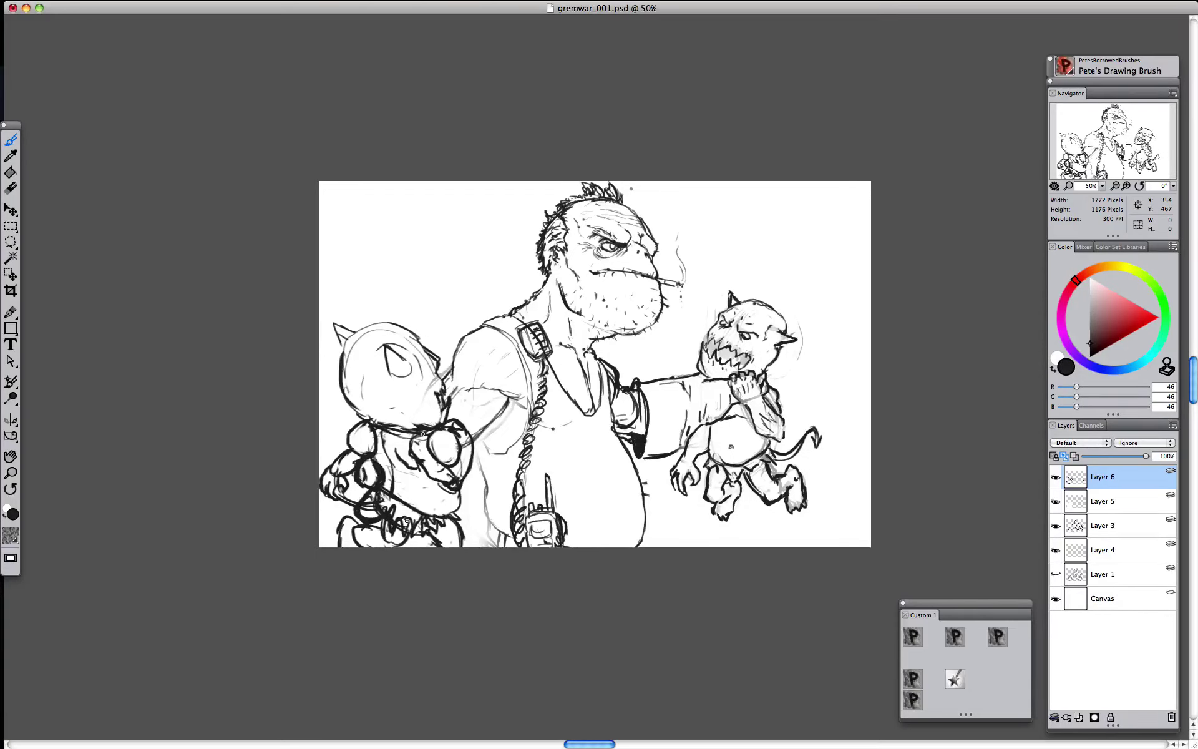
- Paint out the left gremlin's near forearm and hand in white, along with the stray lines around its shoulder
left_click(451, 464, "alt")
left_click_drag(472, 469, 459, 474)
left_click_drag(463, 473, 453, 489)
mouse_move(463, 439)
left_mouse_down()
mouse_move(411, 442)
mouse_move(372, 489)
mouse_move(368, 519)
mouse_move(366, 488)
left_mouse_up()
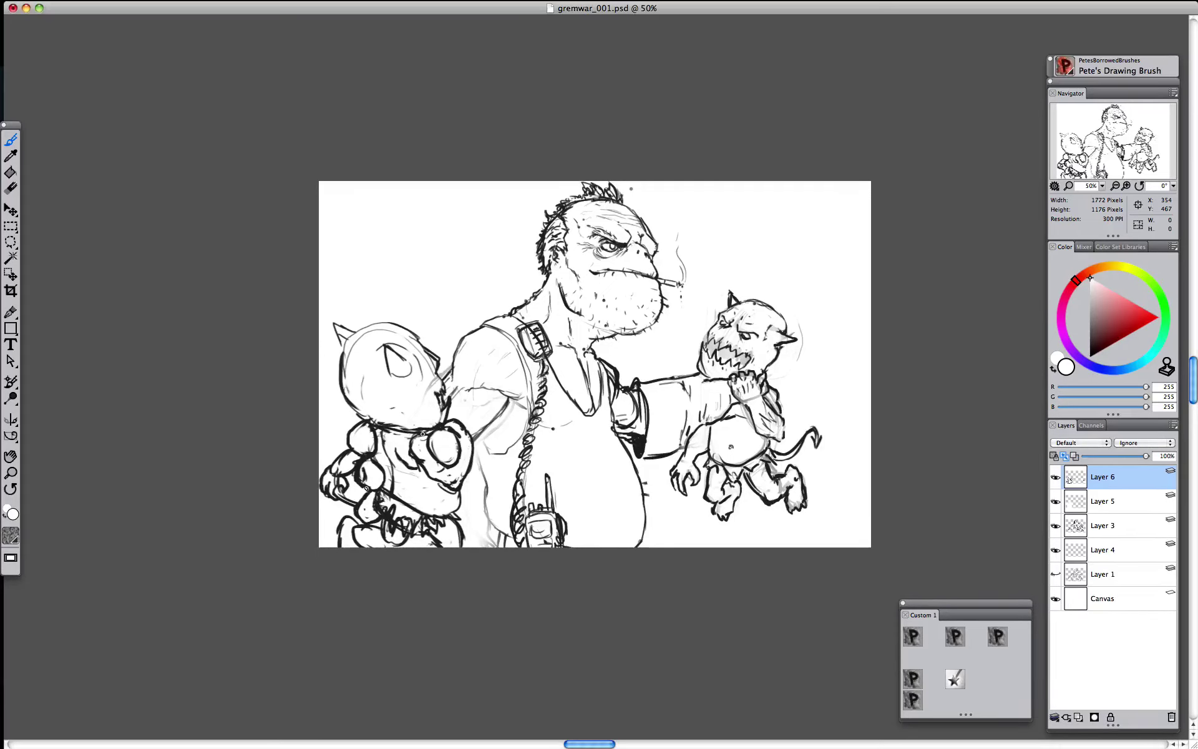
left_click_drag(448, 417, 470, 441)
- Redraw the left gremlin's near arm in black reaching across to grip the man's strap, clear lines overlapping the hand, and darken the shoulder
left_click(460, 463, "alt")
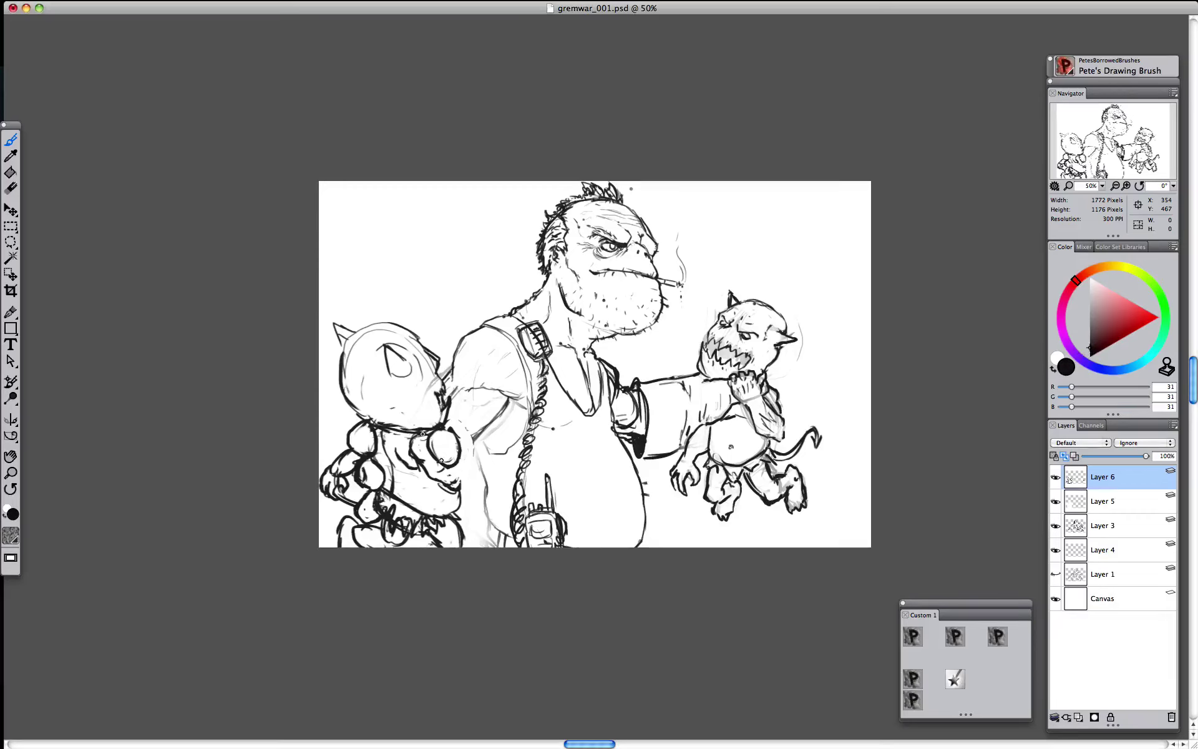
mouse_move(457, 464)
left_mouse_down()
mouse_move(475, 469)
mouse_move(468, 496)
mouse_move(463, 480)
mouse_move(491, 478)
left_mouse_up()
mouse_move(466, 496)
left_mouse_down()
mouse_move(496, 496)
mouse_move(478, 486)
left_mouse_up()
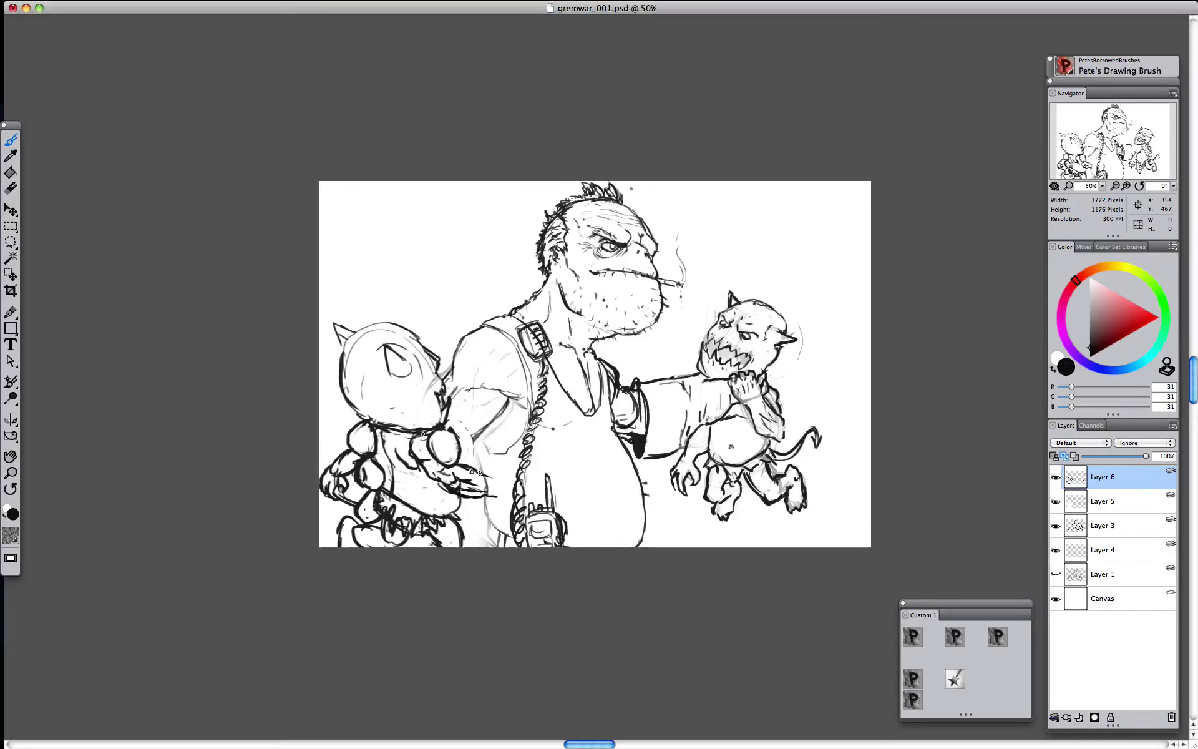
mouse_move(520, 503)
left_mouse_down()
mouse_move(530, 479)
mouse_move(513, 462)
mouse_move(509, 473)
left_mouse_up()
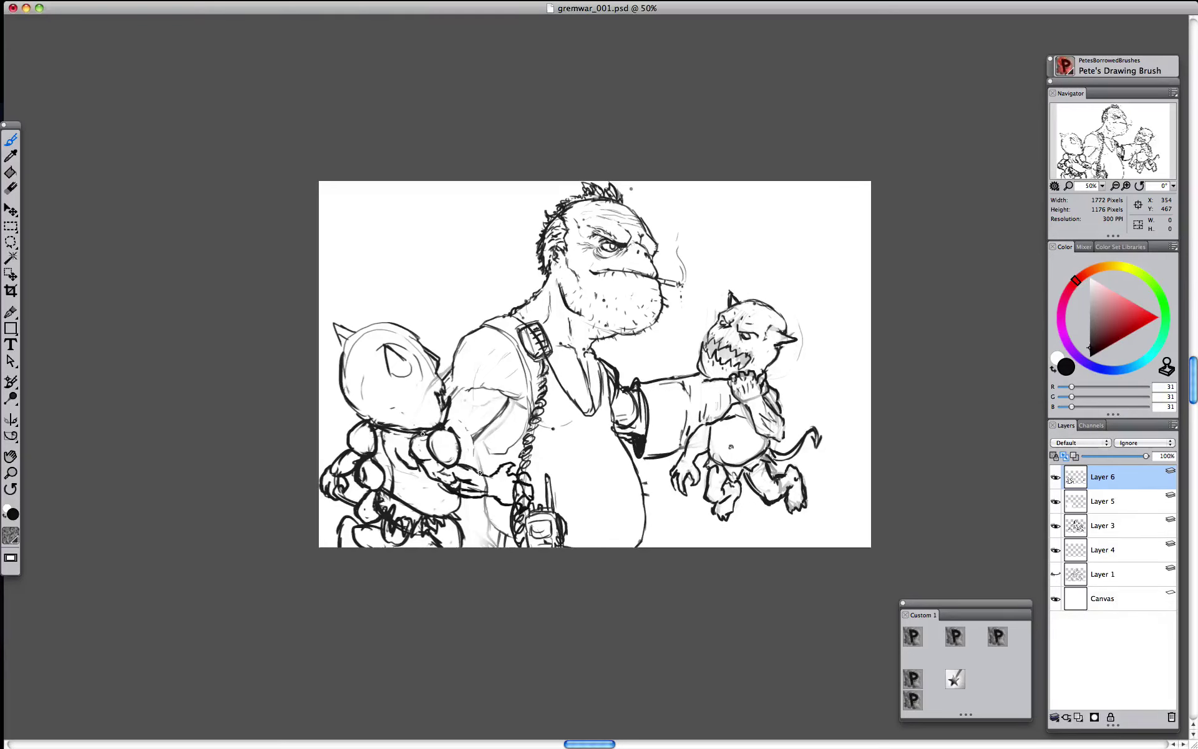
key("shift+s")
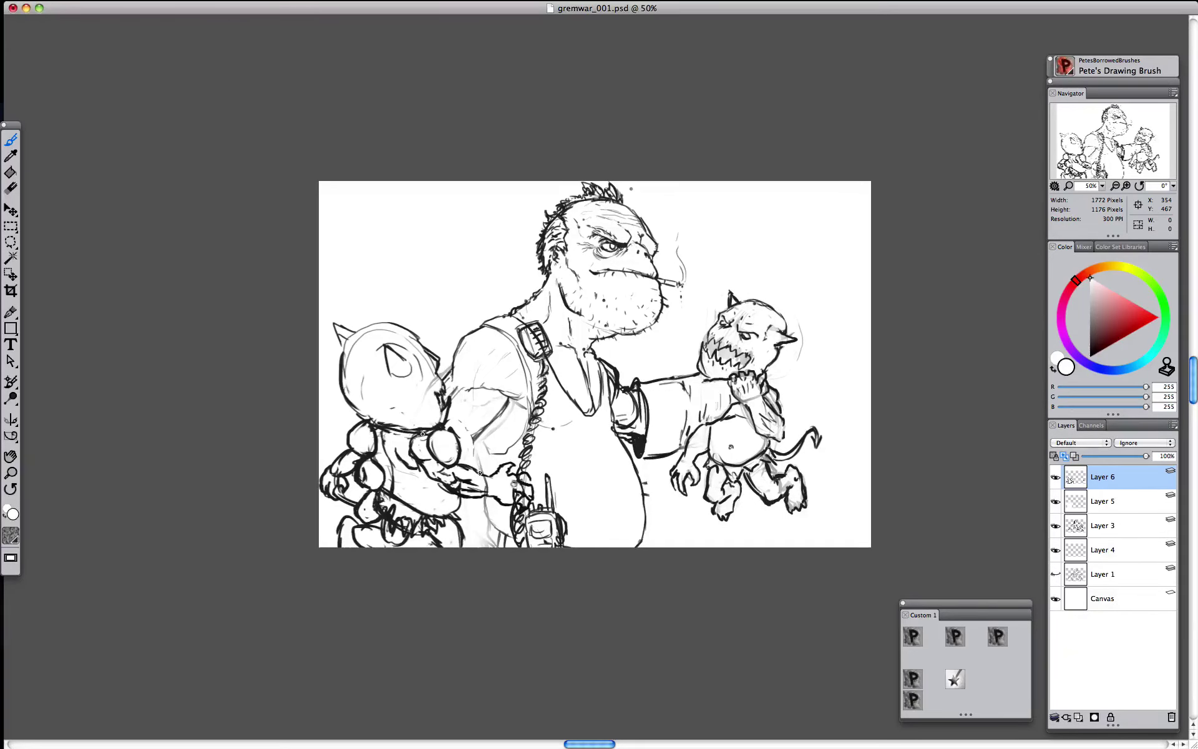
left_click_drag(522, 495, 523, 506)
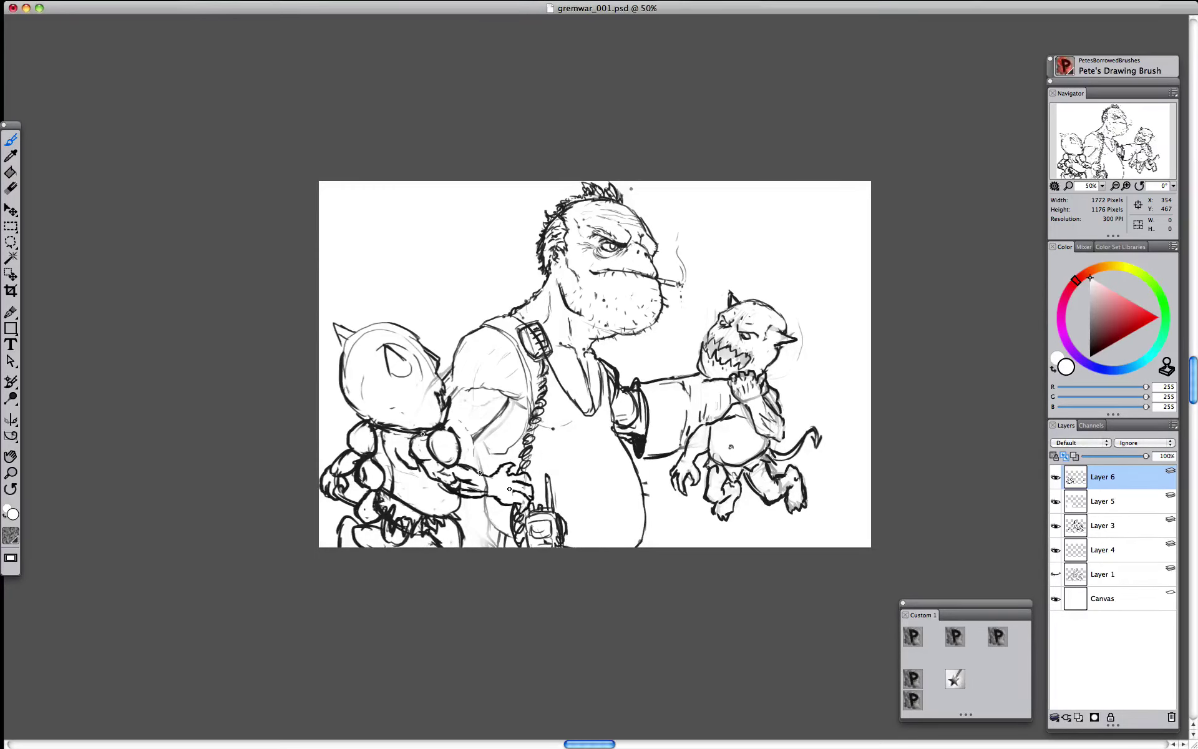
left_click(460, 445, "alt")
mouse_move(465, 437)
left_mouse_down()
mouse_move(468, 454)
mouse_move(452, 422)
left_mouse_up()
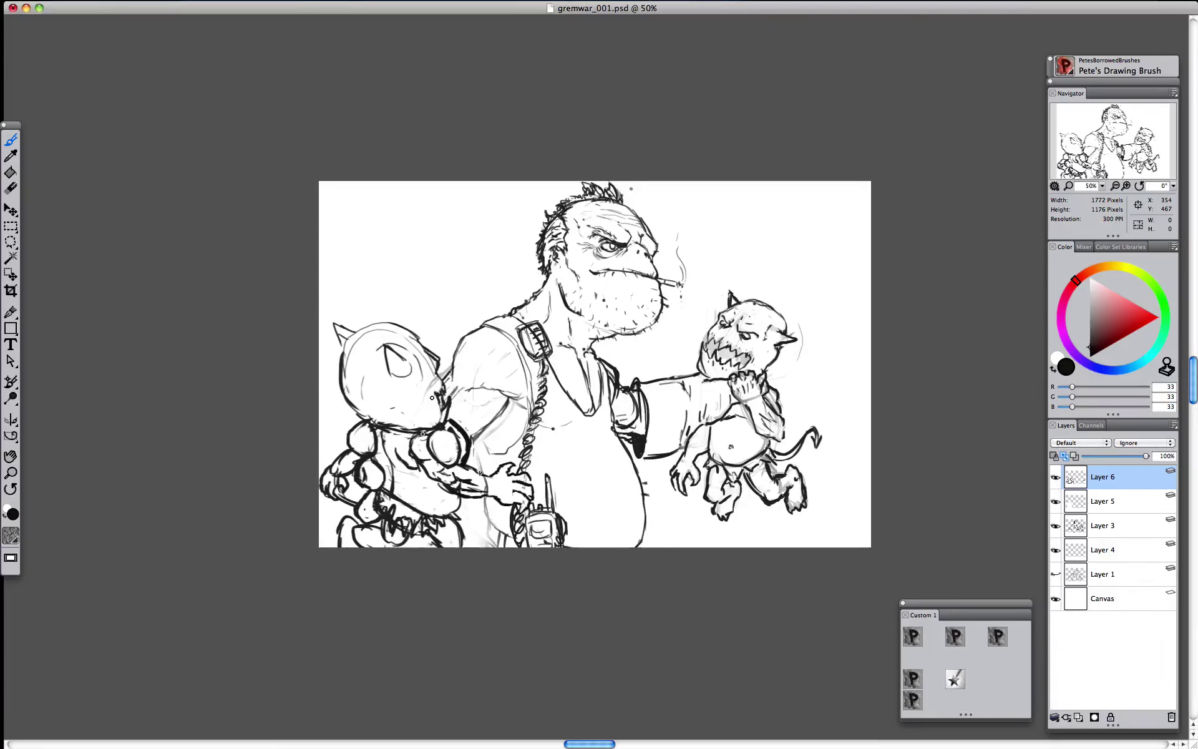
- Compare the drawing with Layers 6 and 5 shown and hidden, and try shifting the four sketch layers upward
left_click(1055, 477)
left_click(1055, 477)
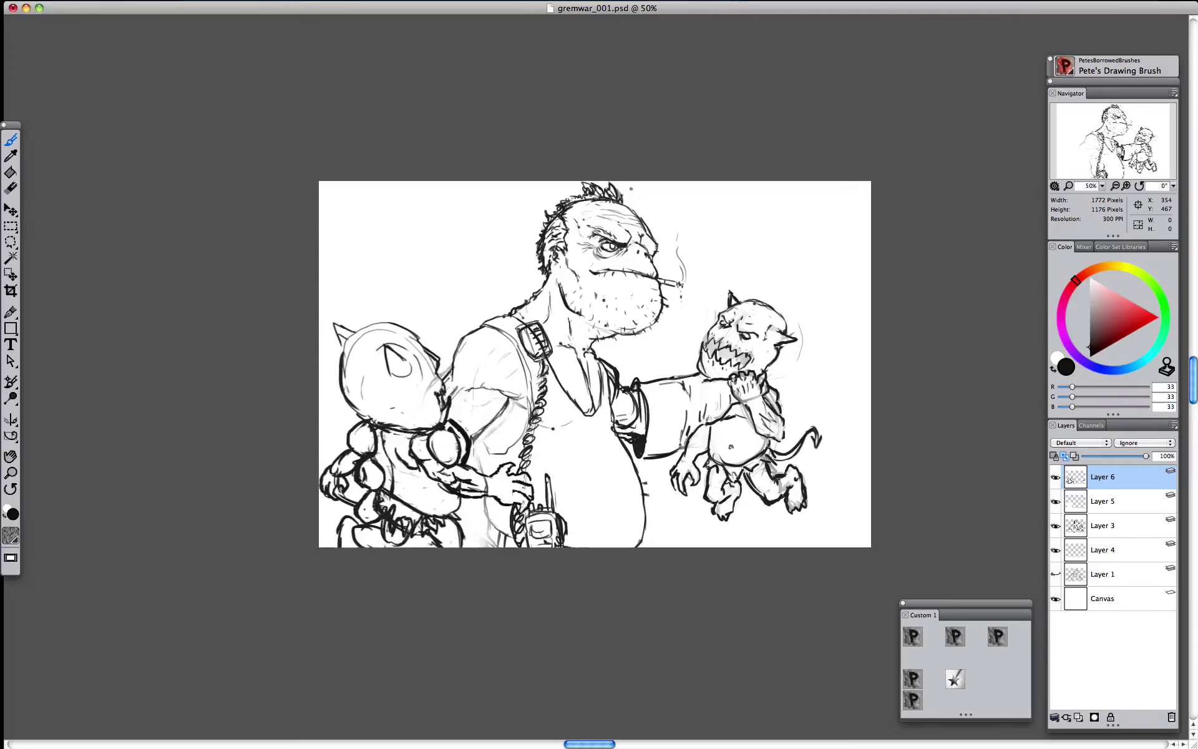
left_click(1056, 501)
left_click(1056, 501)
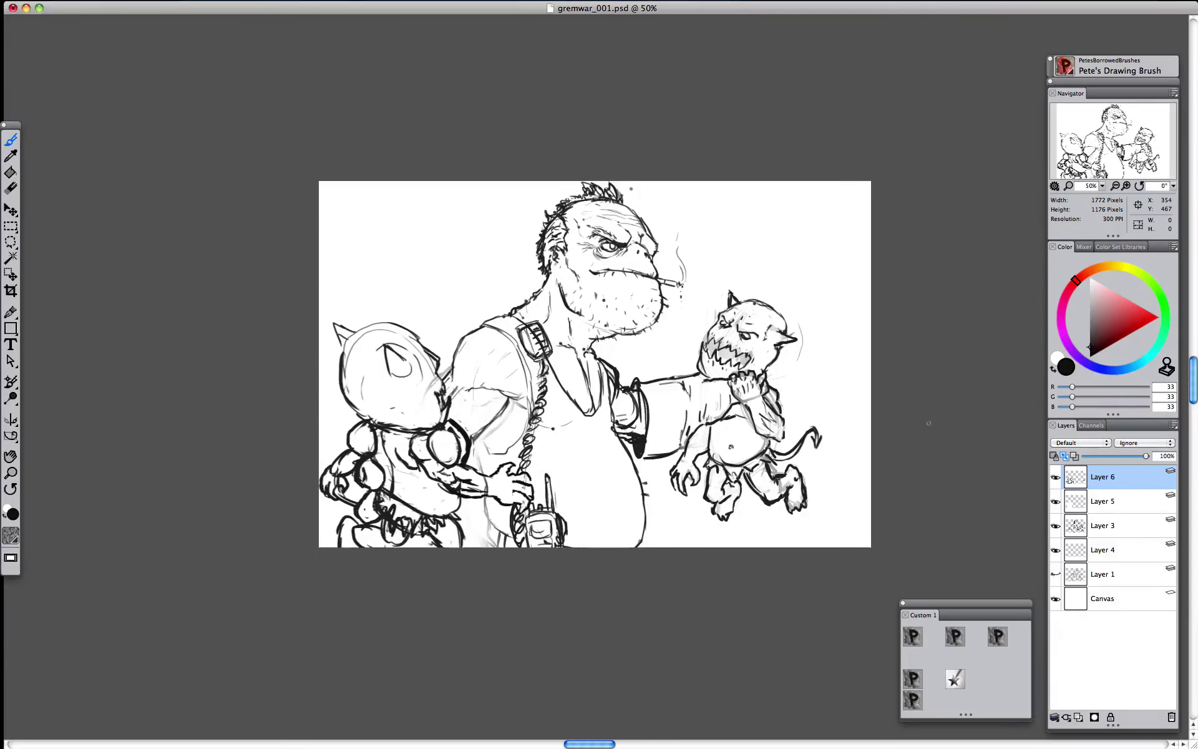
left_click(1102, 557, "shift")
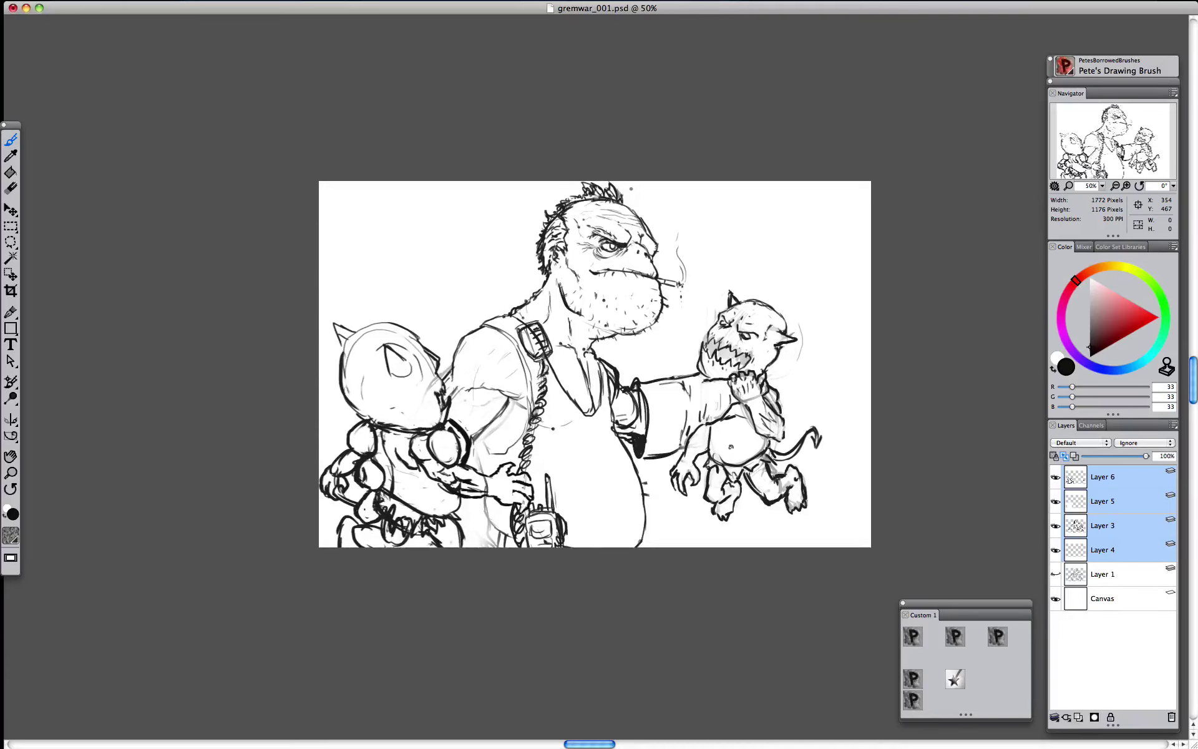
key("super+alt+t")
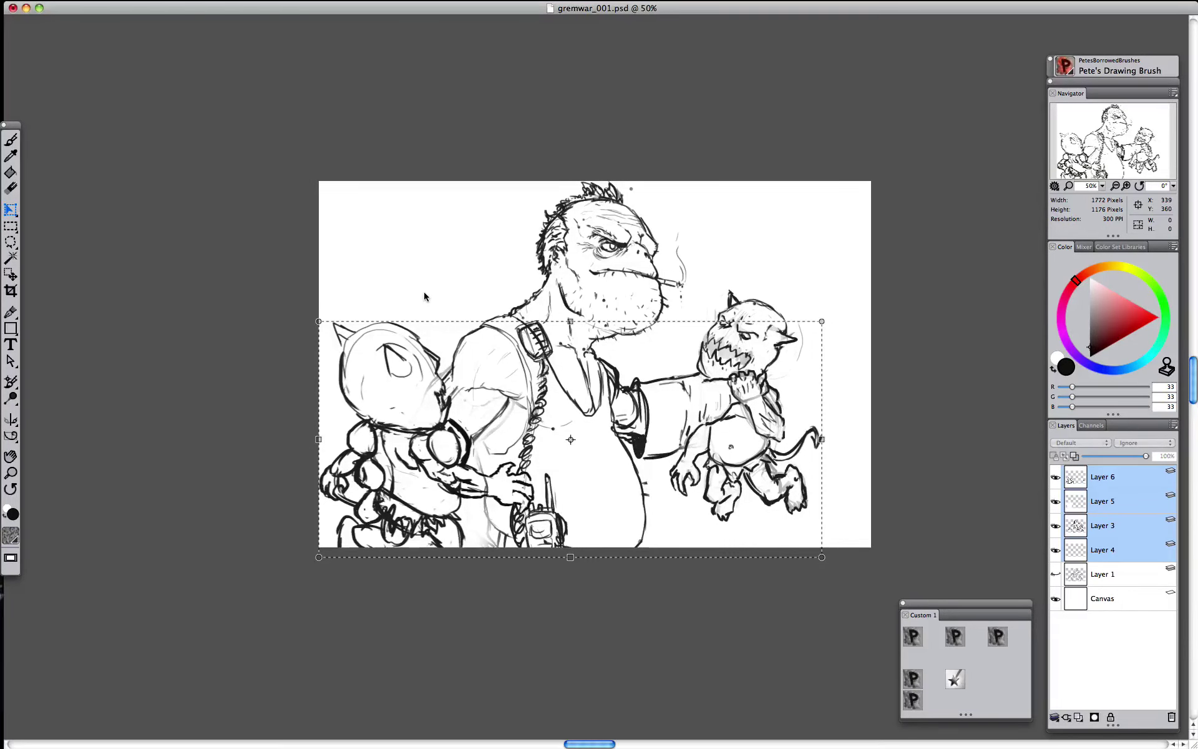
mouse_move(426, 327)
left_mouse_down()
mouse_move(465, 249)
mouse_move(448, 298)
left_mouse_up()
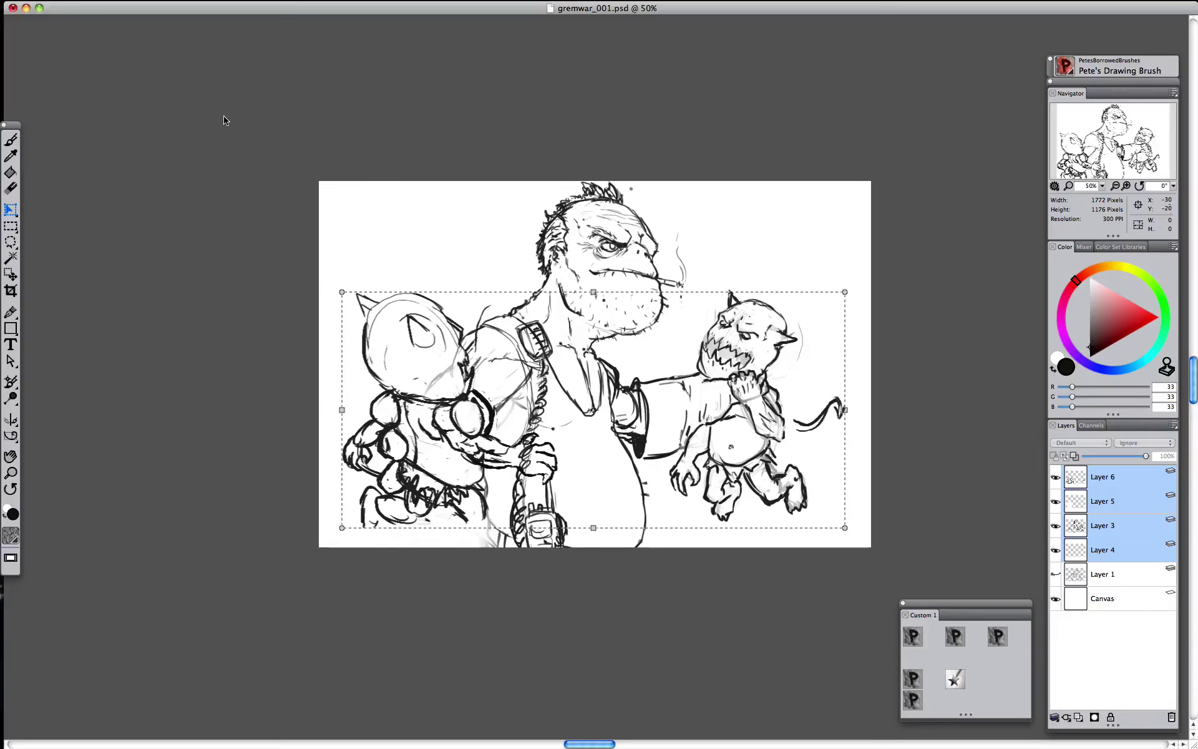
key("Return")
key("super+z")
left_click(1056, 476)
left_click(1057, 476)
- Rename Layer 6 as l, lasso the whole left gremlin and move it up beside the man's shoulder
double_click(1115, 477)
type("l")
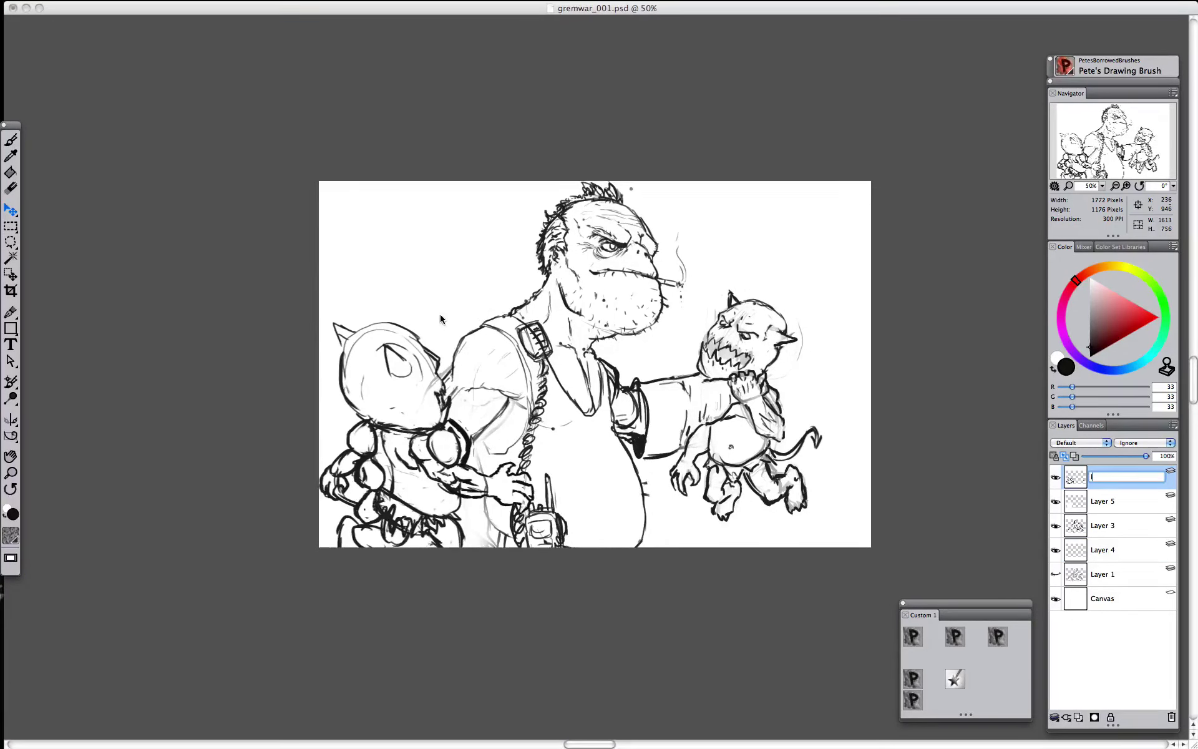
left_click(441, 314)
key("l")
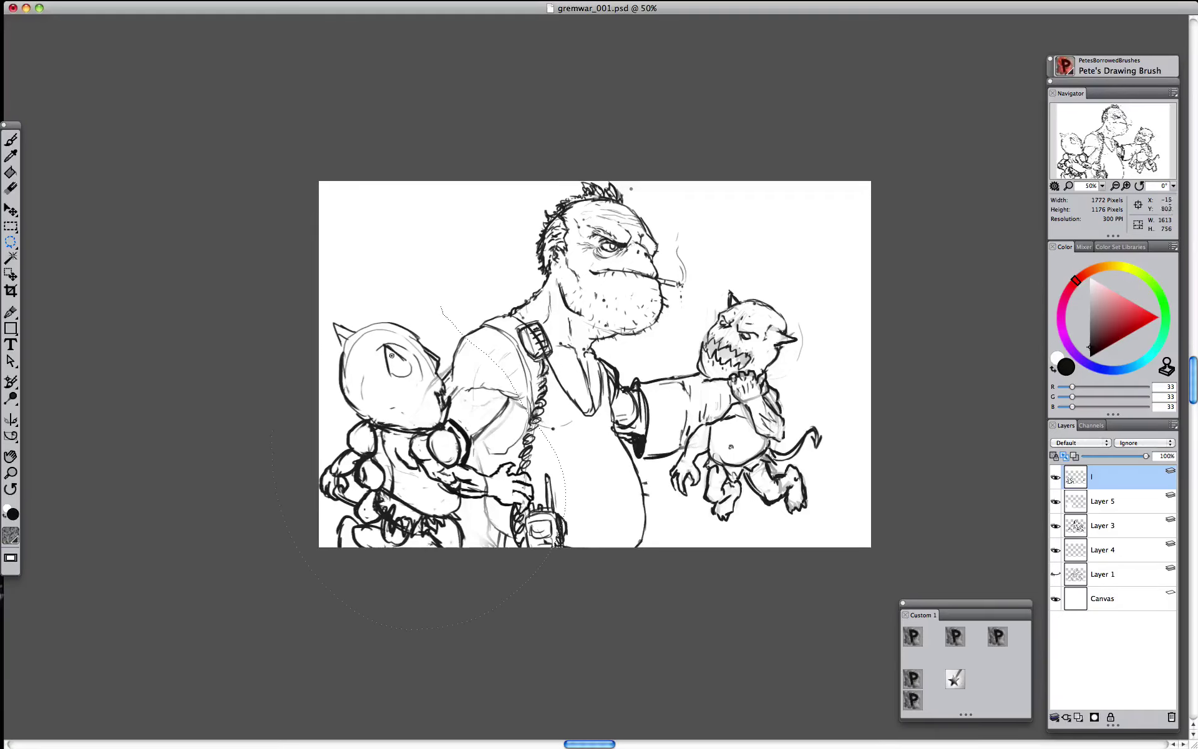
mouse_move(415, 383)
left_mouse_down()
mouse_move(414, 341)
mouse_move(424, 351)
mouse_move(412, 389)
mouse_move(406, 346)
left_mouse_up()
key("super+z")
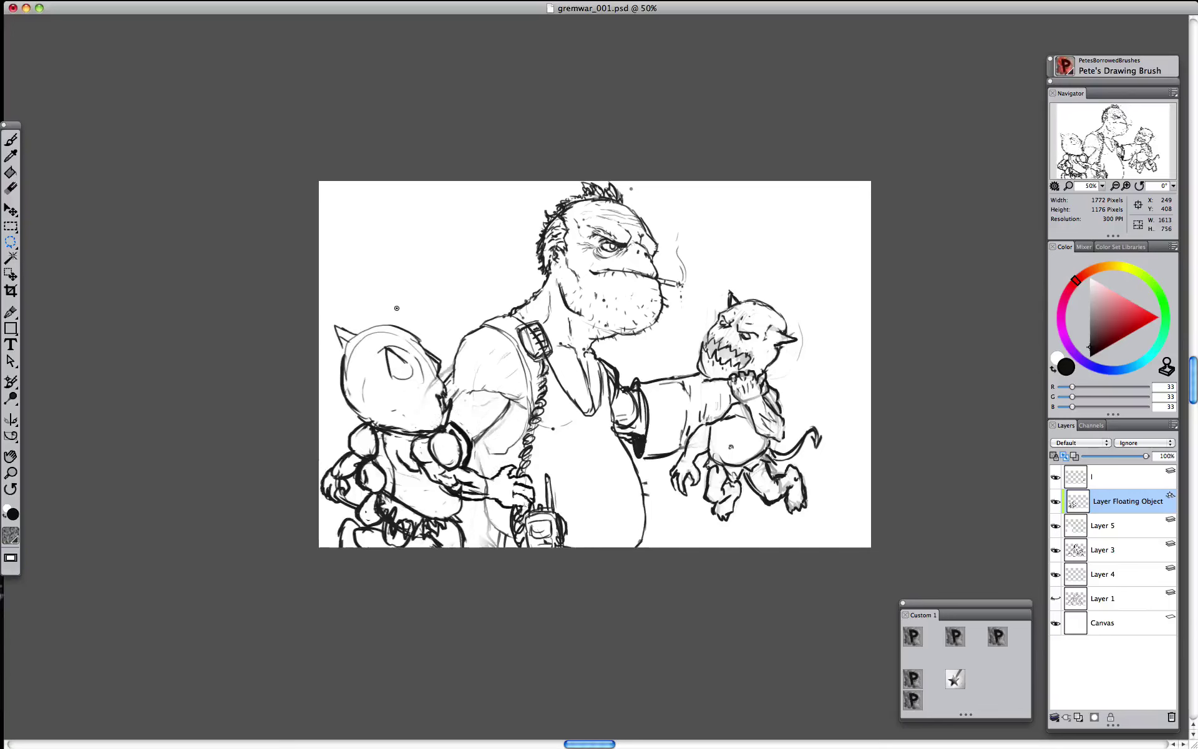
key("super+z")
mouse_move(446, 385)
left_mouse_down()
mouse_move(473, 445)
mouse_move(510, 466)
left_mouse_up()
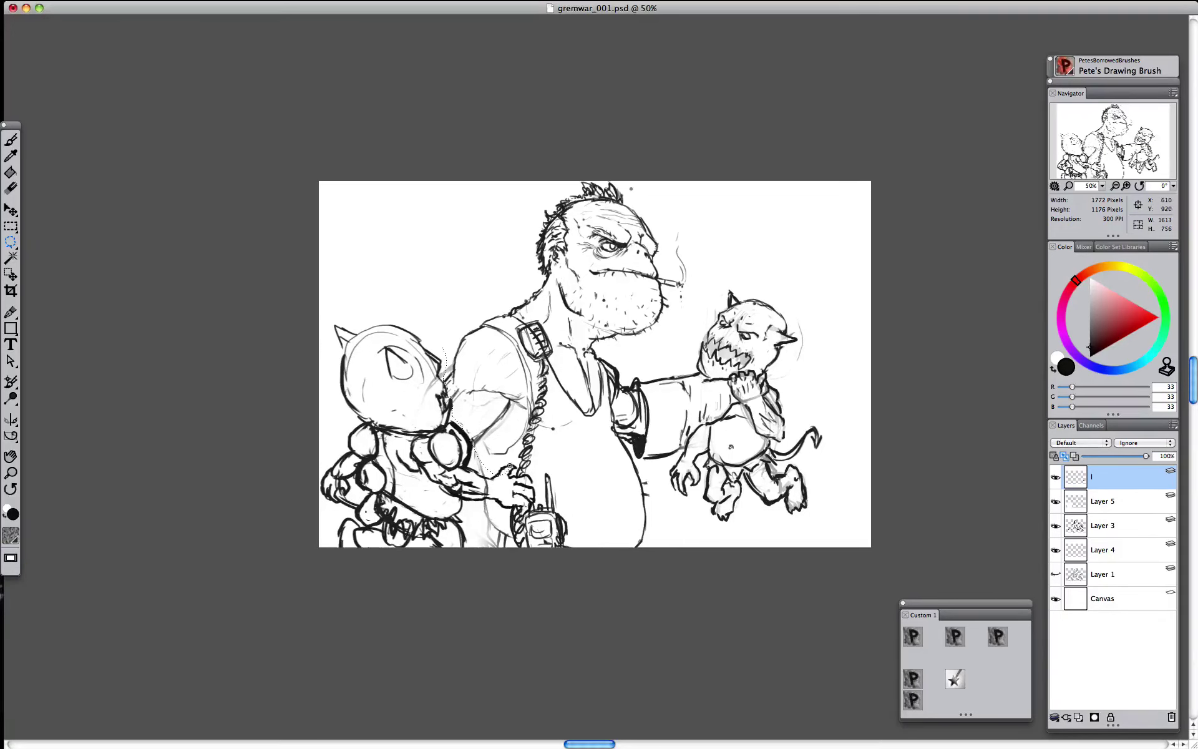
mouse_move(313, 277)
left_mouse_down()
mouse_move(375, 259)
mouse_move(431, 290)
mouse_move(504, 449)
left_mouse_up()
left_click_drag(380, 421, 390, 375)
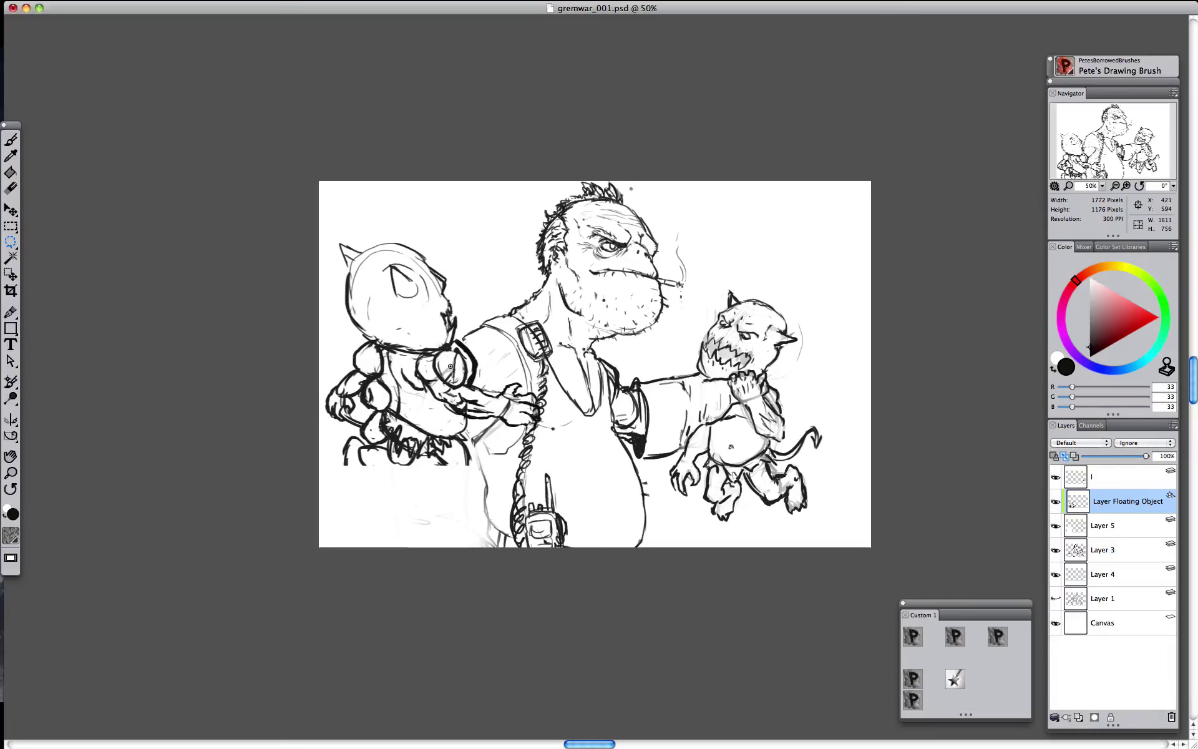
- Draw two bent, dangling legs with clawed feet on the left gremlin and paint out the leftover leg lines in white
key("b")
mouse_move(465, 465)
left_mouse_down()
mouse_move(441, 471)
mouse_move(453, 492)
mouse_move(435, 484)
mouse_move(439, 498)
mouse_move(410, 501)
mouse_move(437, 530)
left_mouse_up()
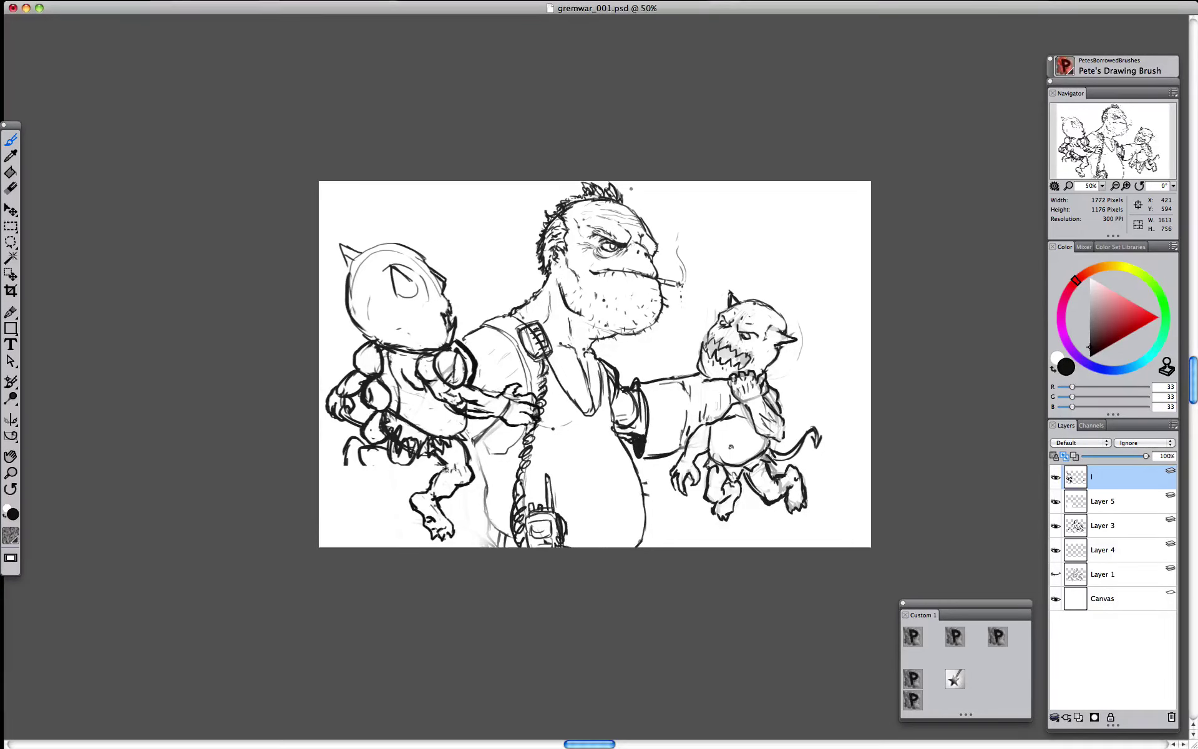
mouse_move(408, 459)
left_mouse_down()
mouse_move(400, 481)
mouse_move(376, 450)
mouse_move(392, 454)
mouse_move(371, 465)
mouse_move(360, 496)
mouse_move(373, 512)
mouse_move(387, 480)
left_mouse_up()
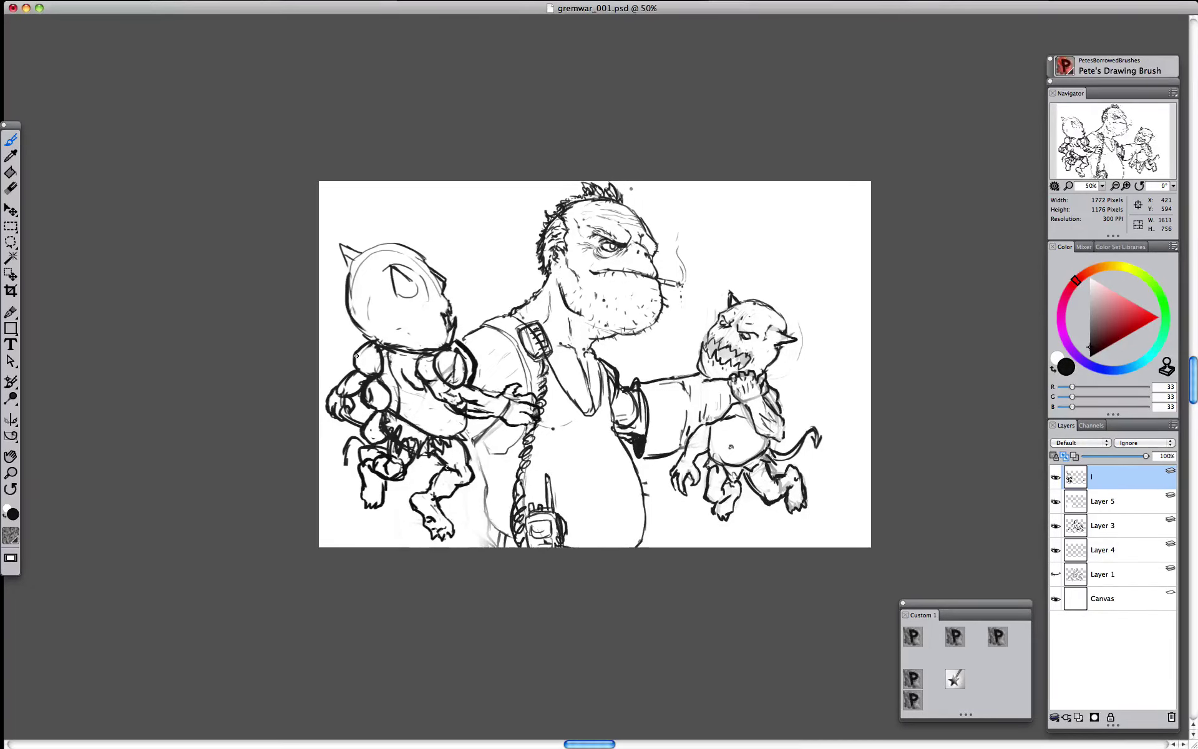
left_click(369, 426, "alt")
mouse_move(365, 427)
left_mouse_down()
mouse_move(344, 391)
mouse_move(348, 440)
mouse_move(375, 455)
mouse_move(353, 464)
mouse_move(363, 445)
mouse_move(348, 453)
mouse_move(381, 467)
left_mouse_up()
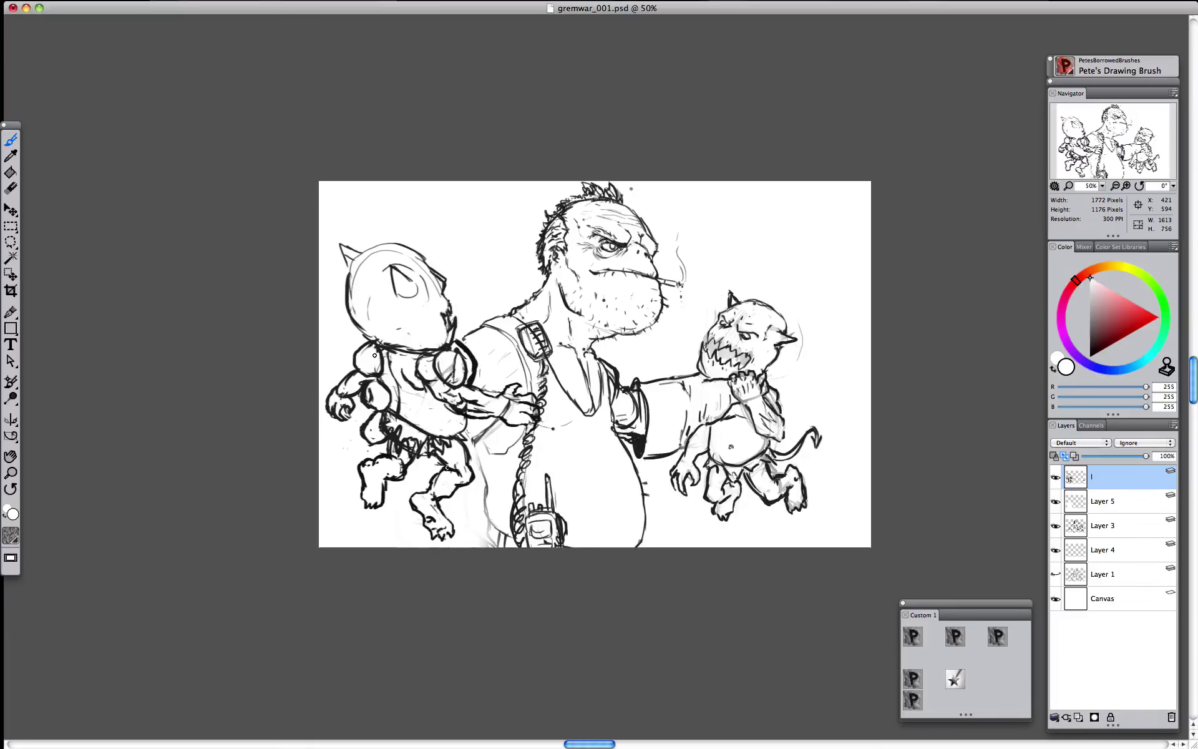
- Select the layers from l down to Layer 4 and nudge them together to the right to centre the figures
left_click(1114, 555, "shift")
key("Right")
key("Right")
key("Right")
key("Right")
key("Right")
key("Right")
key("Right")
key("Right")
key("Right")
key("Right")
key("Right")
key("Right")
key("Right")
key("Right")
key("Right")
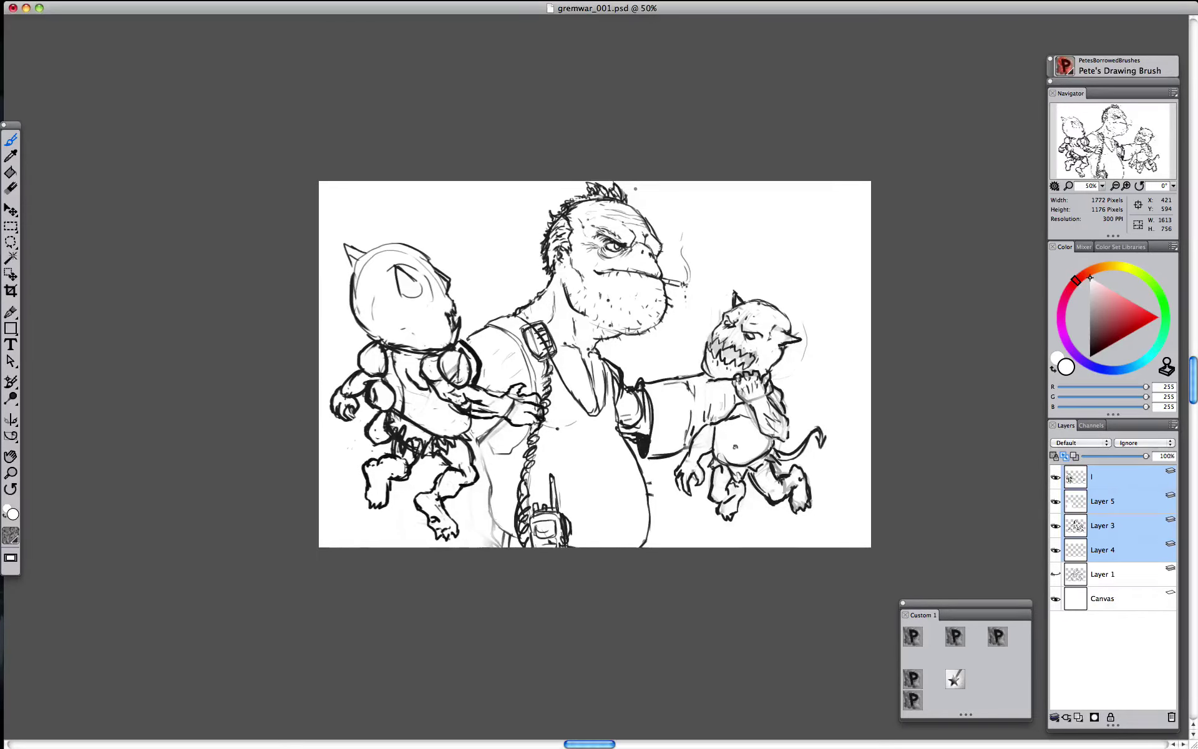
key("Right")
key("Right")
key("Right")
key("Right")
key("Right")
key("Right")
key("Right")
key("Right")
key("Right")
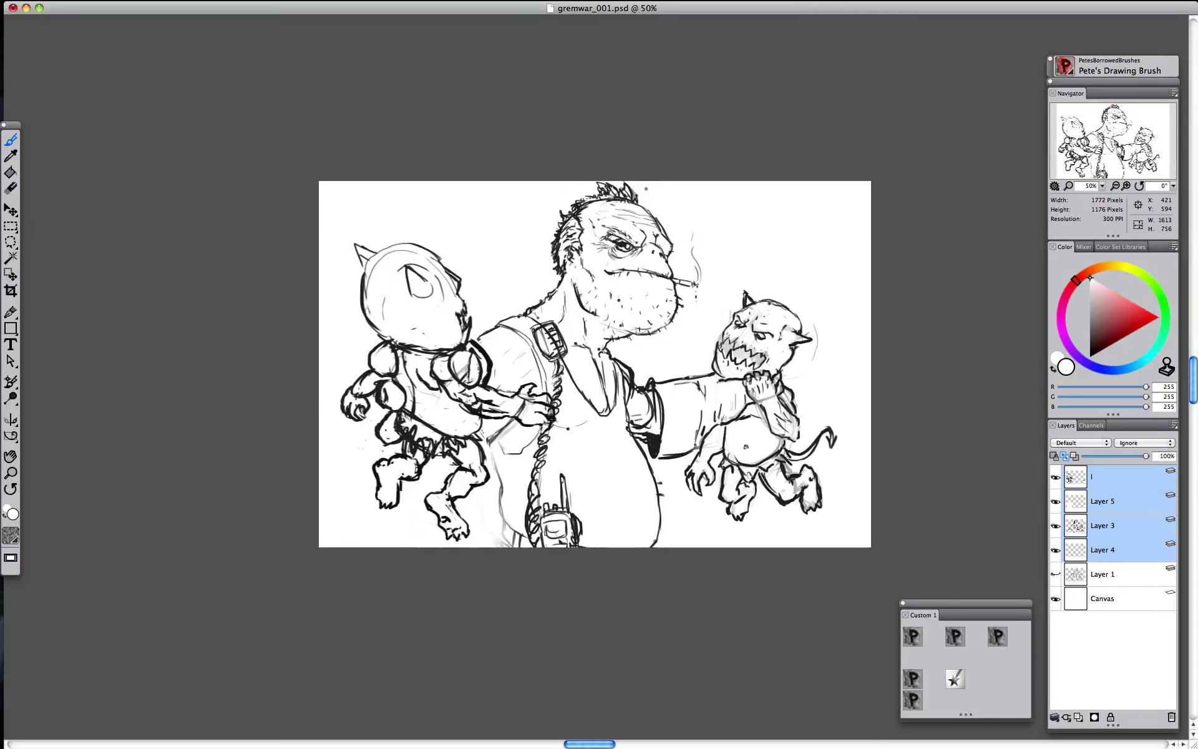
left_click(1108, 600)
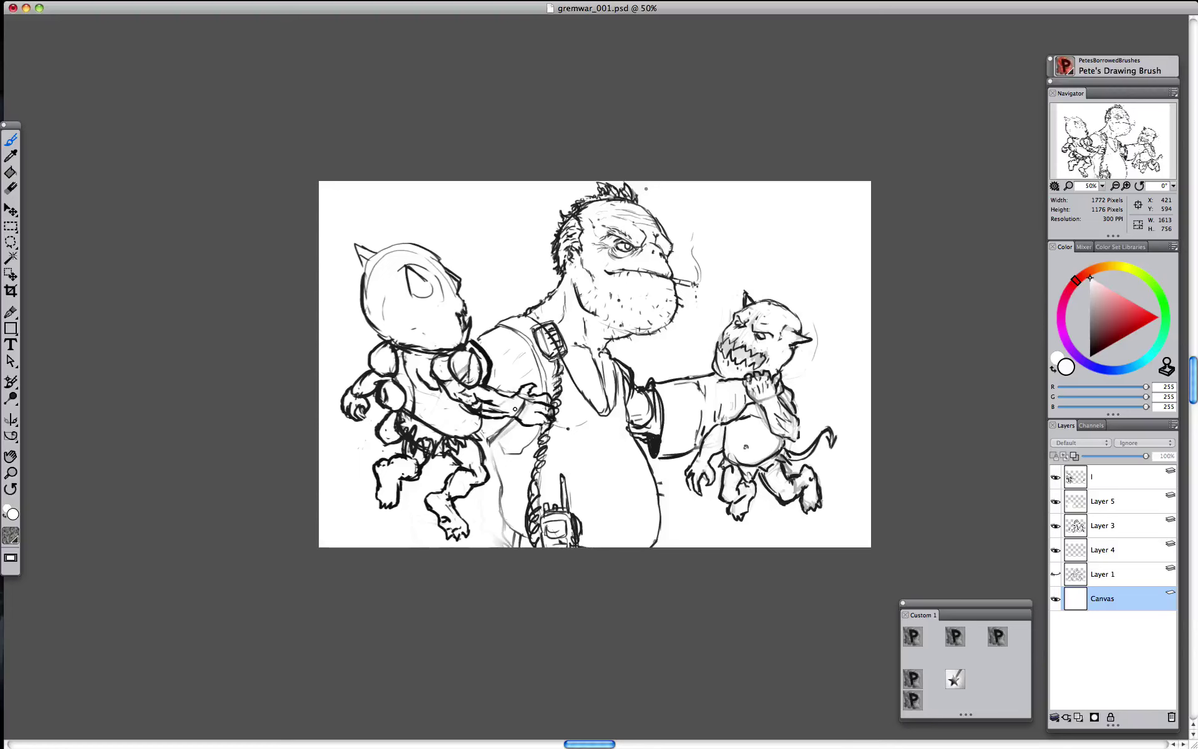
- On Layer 5, lasso the faint sketch lines between the left gremlin's leg and the man's side, delete them and clear the selection
left_click(1102, 477)
left_click(1091, 336)
left_click(1102, 501)
key("l")
mouse_move(507, 433)
left_mouse_down()
mouse_move(488, 454)
mouse_move(485, 512)
left_mouse_up()
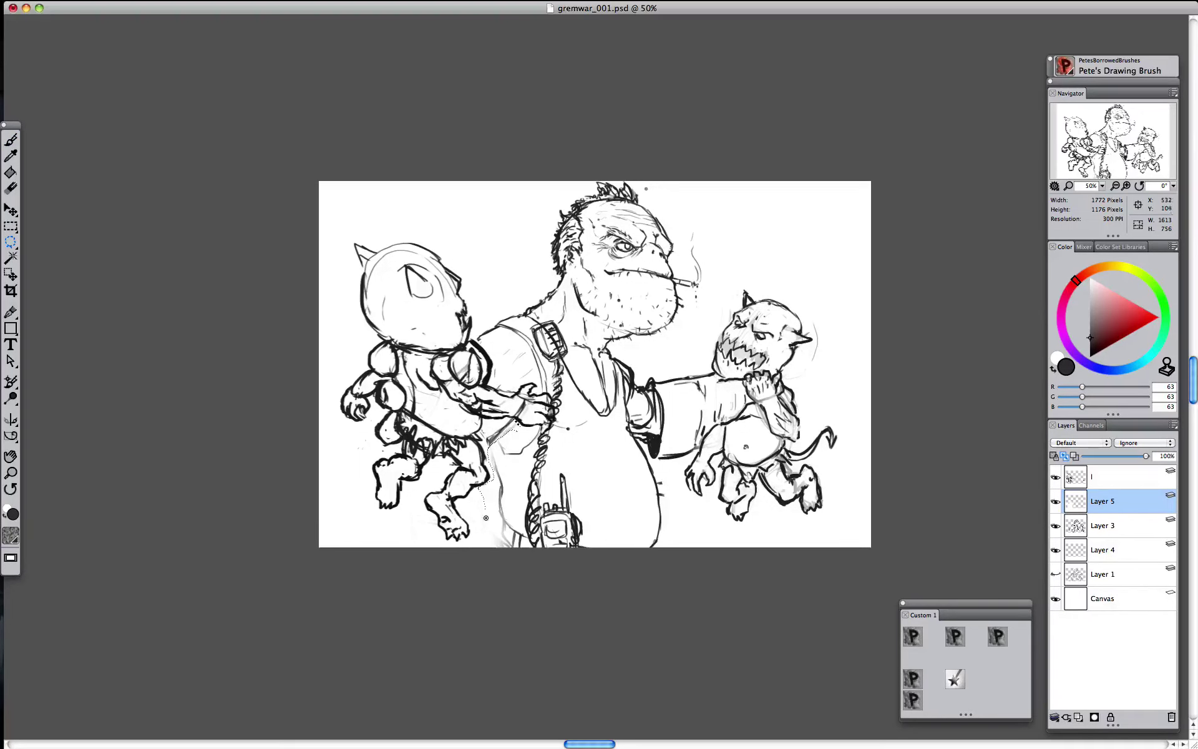
mouse_move(526, 433)
left_mouse_down()
mouse_move(484, 524)
mouse_move(472, 445)
left_mouse_up()
key("BackSpace")
key("super+d")
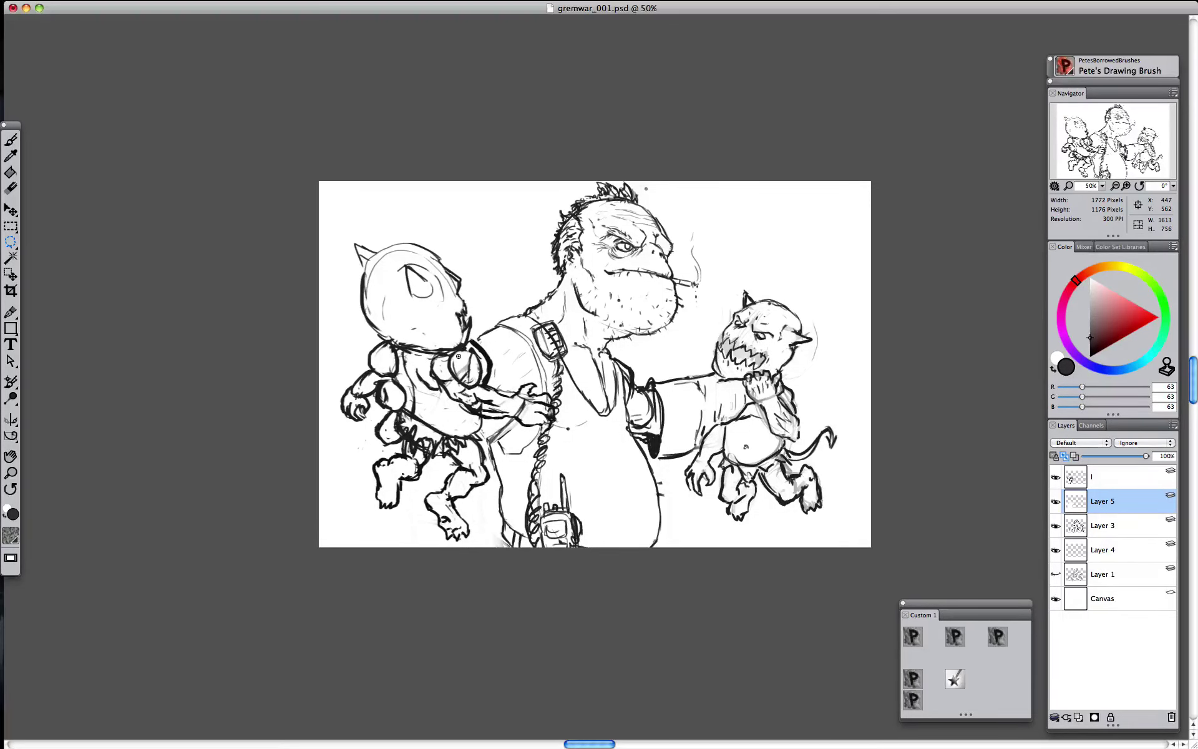
- Select all layers from Layer 1 up to l and nudge the whole drawing slightly down
left_click(1103, 574)
left_click(1098, 478, "shift")
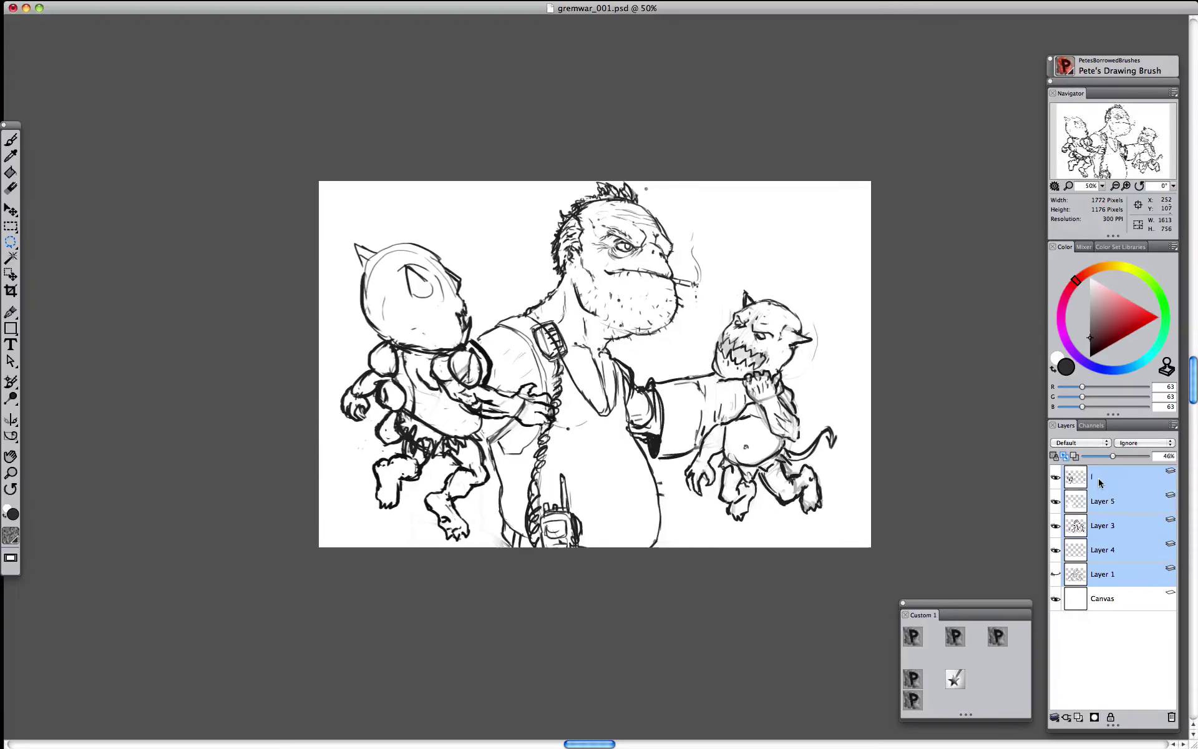
key("Down")
key("Down")
key("Down")
key("Down")
key("Down")
key("Down")
key("Down")
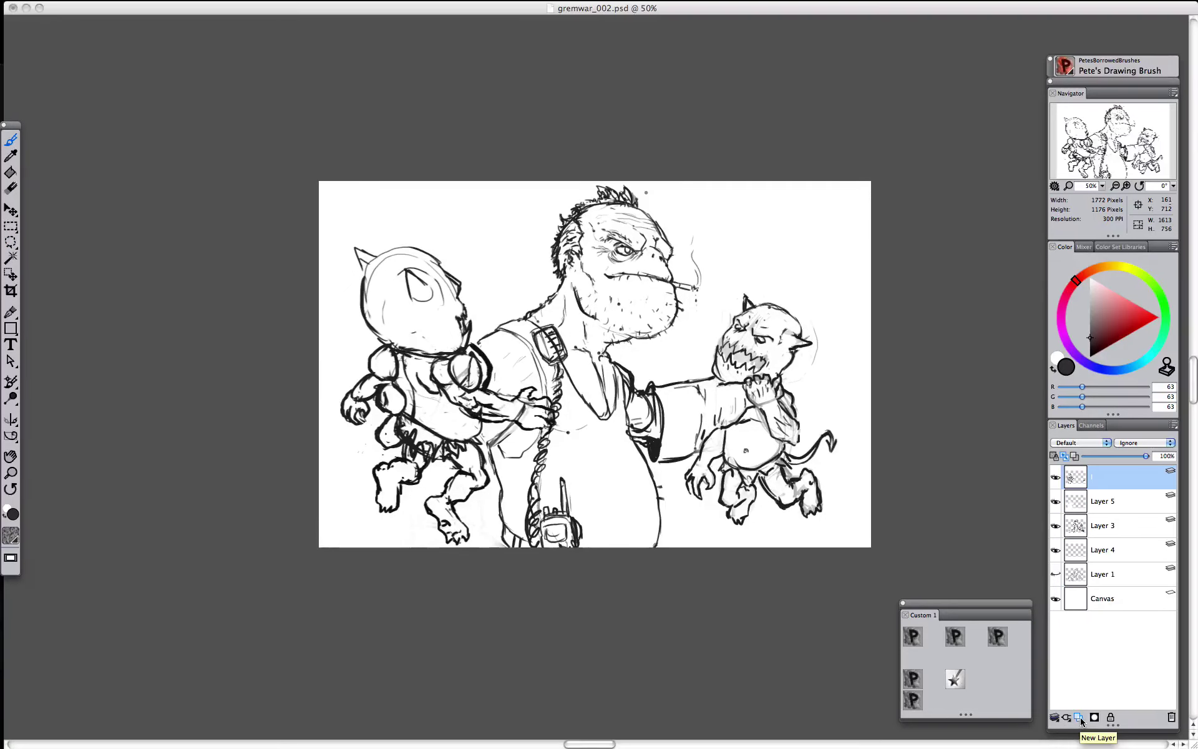
- Add a new layer and cover the man's head with white using Pete's Airbrush
left_click(1079, 718)
left_click(997, 637)
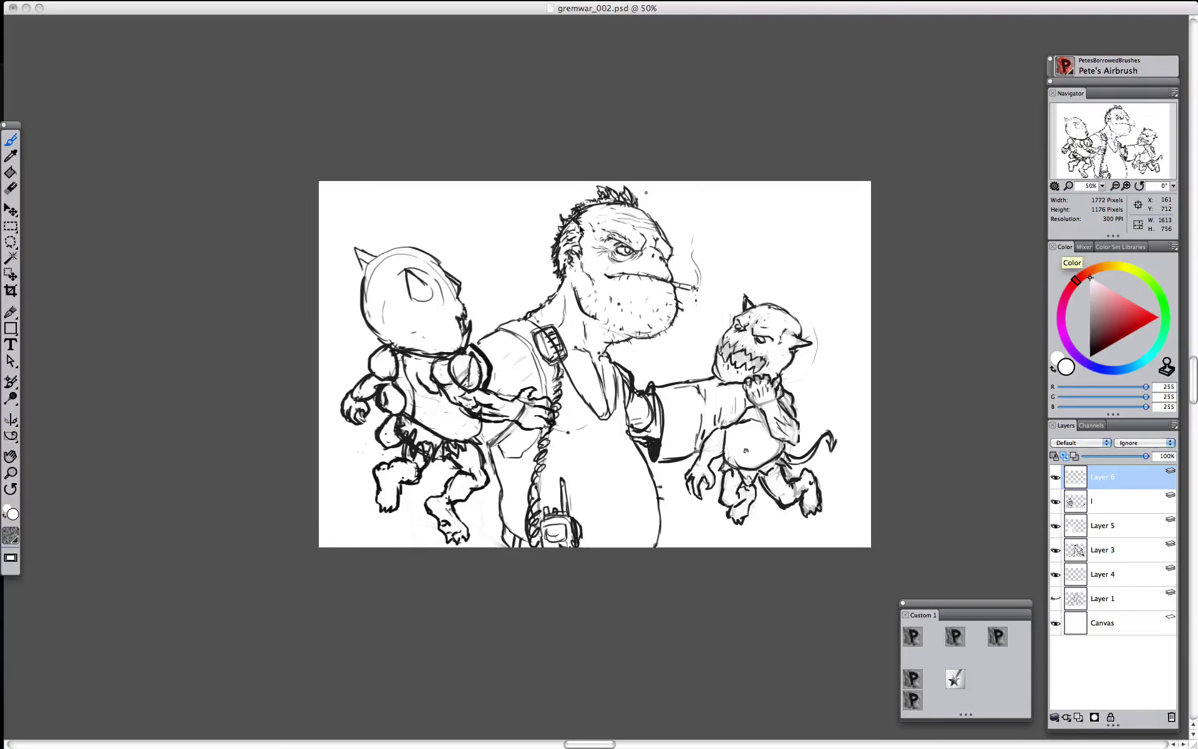
mouse_move(618, 257)
left_mouse_down()
mouse_move(624, 206)
mouse_move(649, 312)
mouse_move(580, 225)
mouse_move(578, 256)
mouse_move(599, 166)
left_mouse_up()
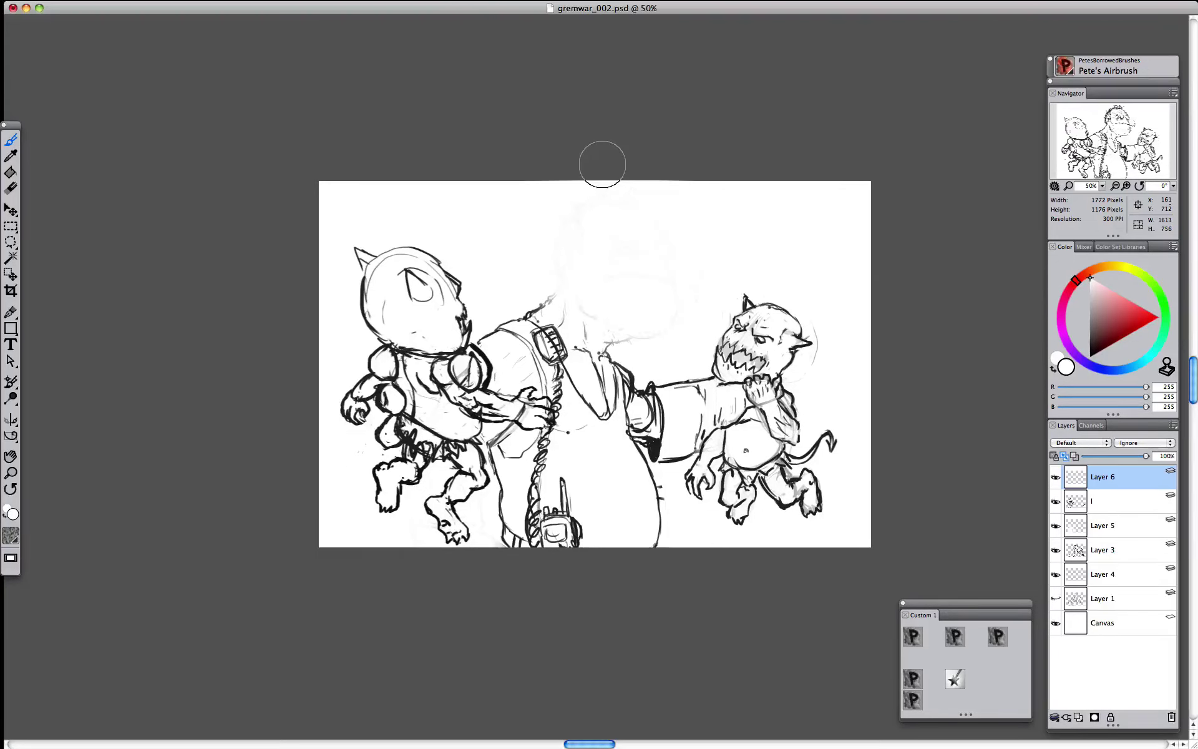
- Add another layer and sketch a rounded outline for the man's new head in near-black with Pete's Drawing Brush
left_click(954, 637)
left_click(1078, 718)
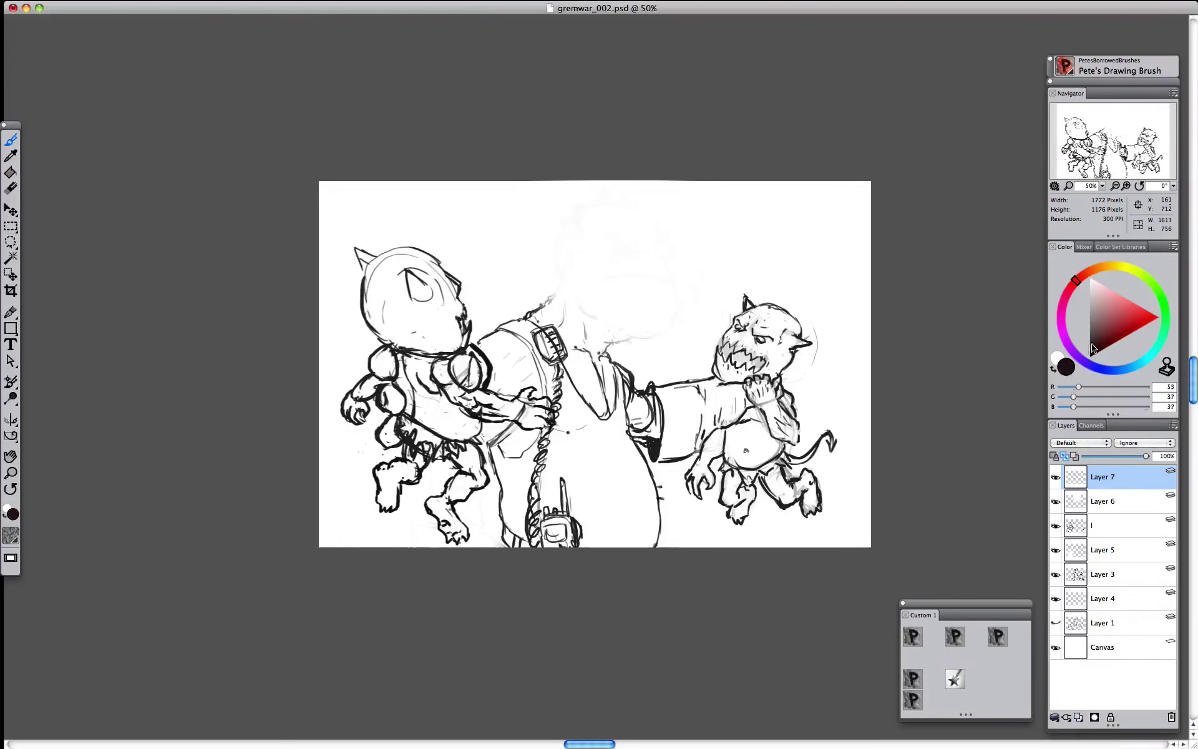
left_click(1090, 351)
mouse_move(590, 206)
left_mouse_down()
mouse_move(653, 220)
mouse_move(557, 233)
mouse_move(560, 265)
left_mouse_up()
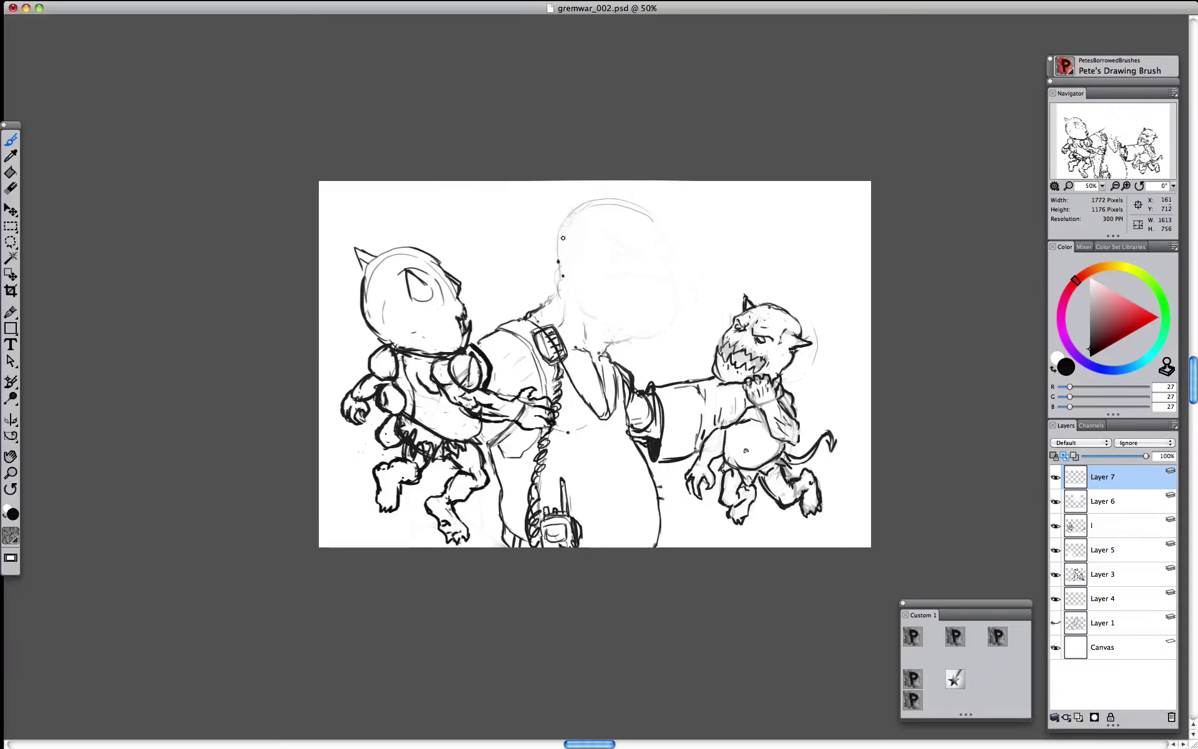
left_click_drag(654, 216, 645, 326)
mouse_move(586, 327)
left_mouse_down()
mouse_move(652, 315)
mouse_move(662, 231)
mouse_move(634, 203)
mouse_move(586, 201)
left_mouse_up()
left_click_drag(662, 228, 620, 197)
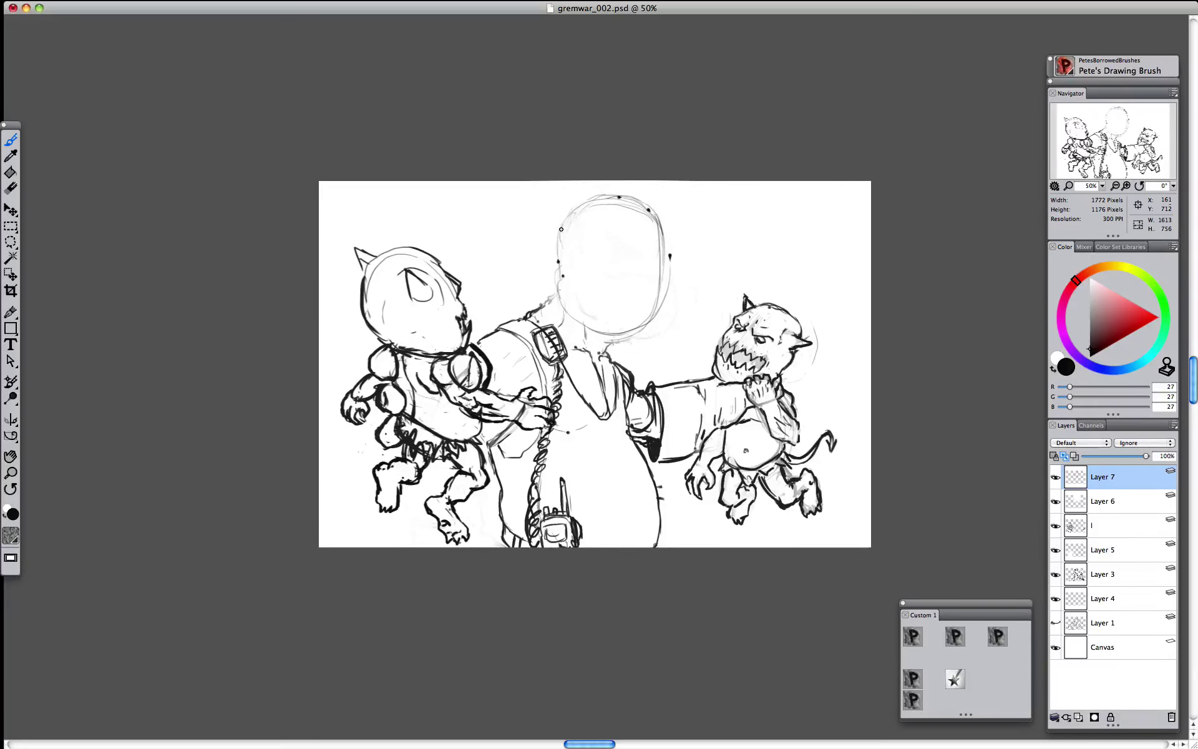
- Darken the outline of the man's new head on Layer 7 and sketch a vertical centre guide and a mouth line
left_click_drag(559, 229, 561, 304)
mouse_move(563, 225)
left_mouse_down()
mouse_move(598, 198)
mouse_move(655, 210)
mouse_move(664, 226)
mouse_move(658, 313)
mouse_move(603, 340)
left_mouse_up()
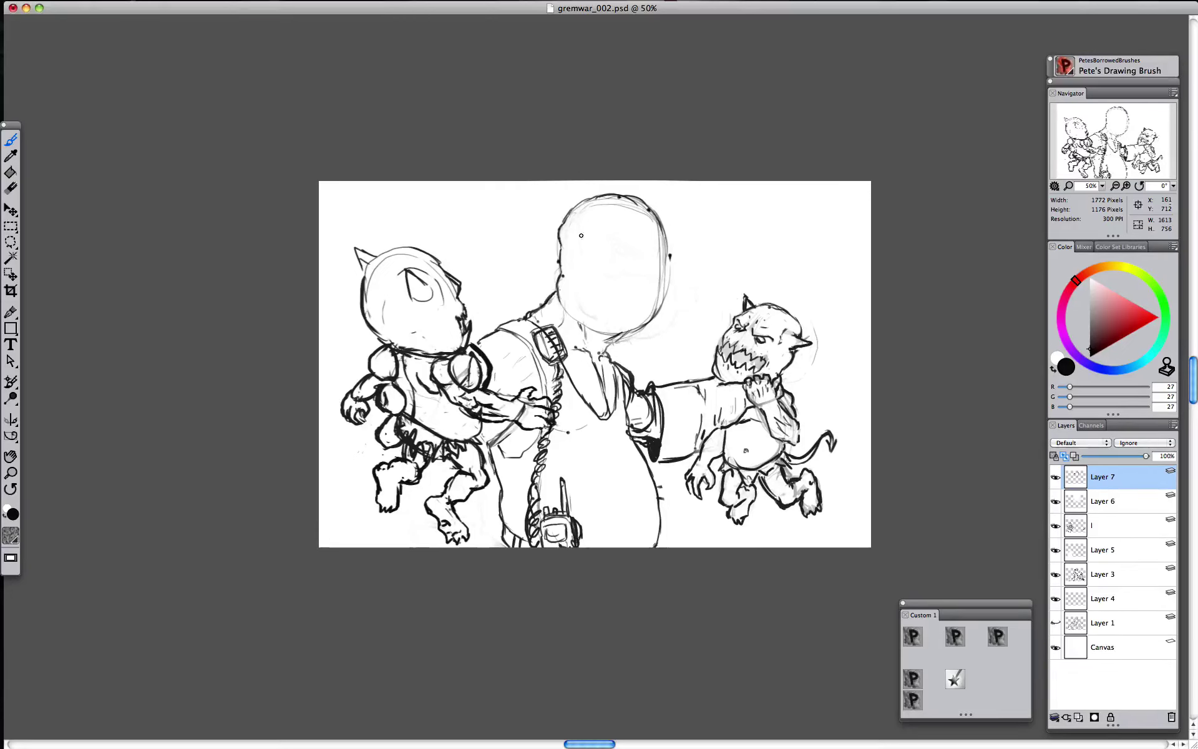
mouse_move(596, 220)
left_mouse_down()
mouse_move(593, 309)
mouse_move(612, 264)
mouse_move(642, 275)
left_mouse_up()
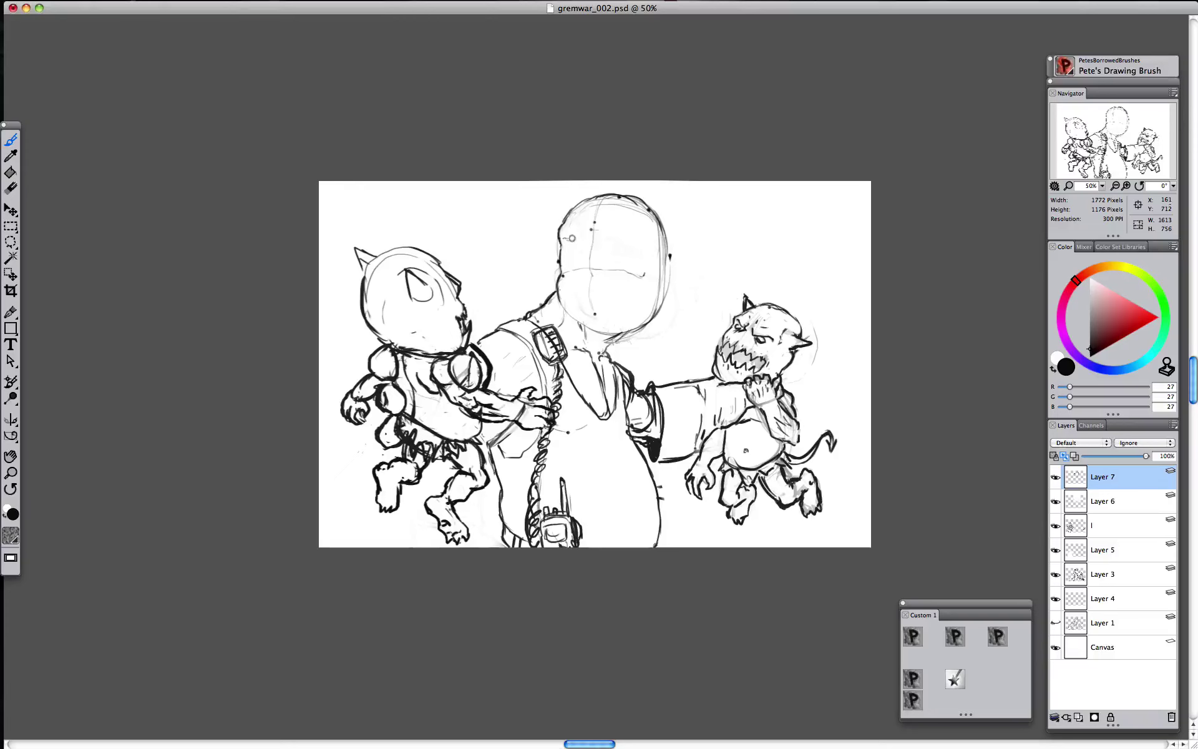
- Sketch frowning brows and narrowed eyes on the man's face and develop the lines of the mouth and cheeks
mouse_move(601, 231)
left_mouse_down()
mouse_move(643, 235)
mouse_move(607, 237)
left_mouse_up()
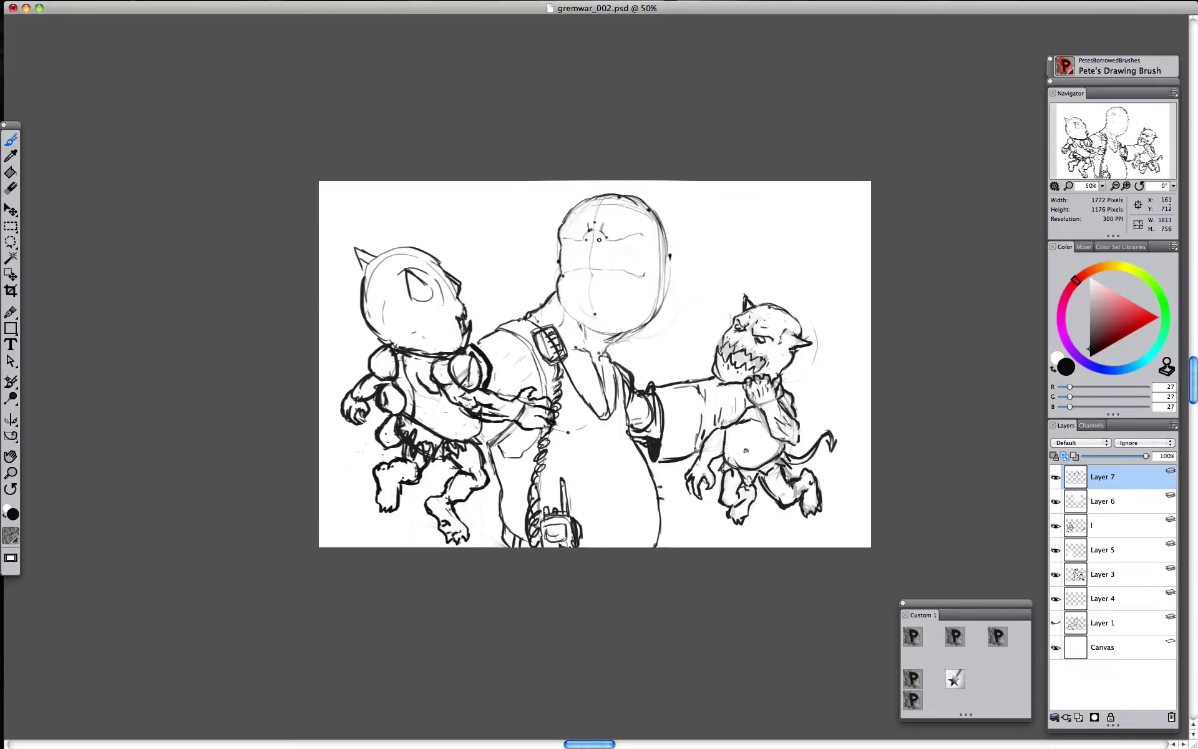
mouse_move(631, 243)
left_mouse_down()
mouse_move(615, 242)
mouse_move(632, 238)
left_mouse_up()
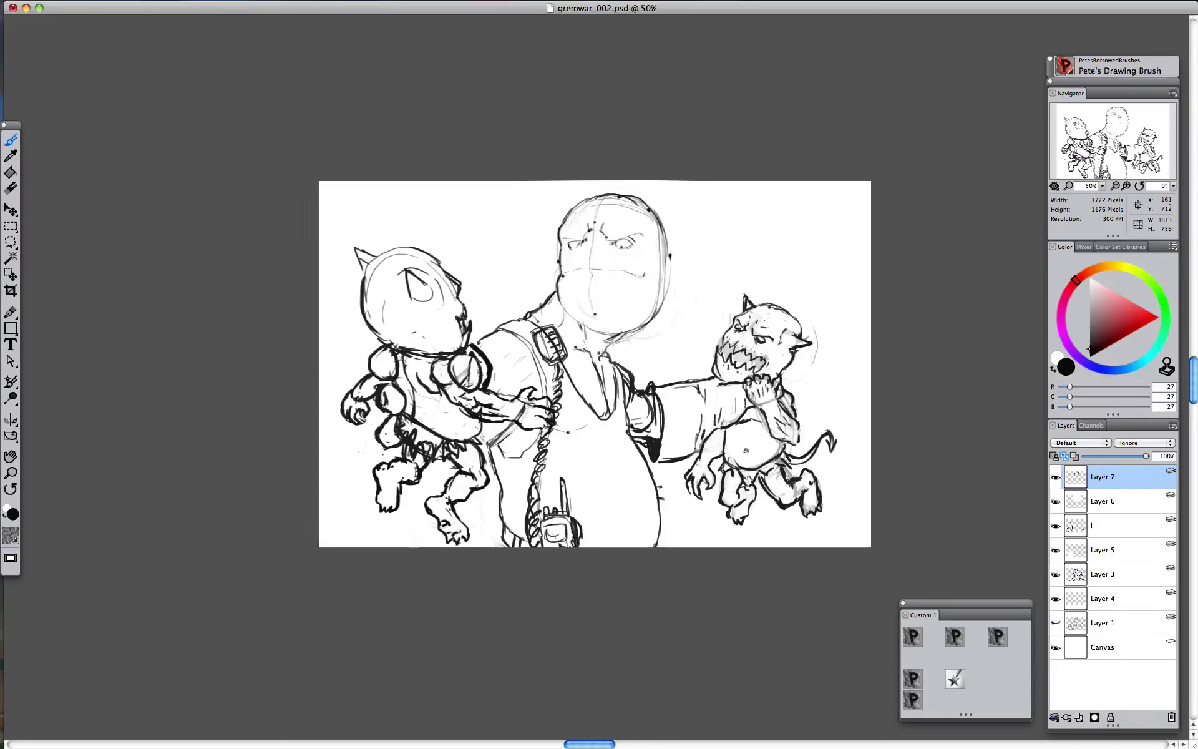
mouse_move(583, 242)
left_mouse_down()
mouse_move(568, 258)
mouse_move(613, 247)
mouse_move(631, 259)
mouse_move(647, 243)
left_mouse_up()
left_click_drag(557, 295, 599, 332)
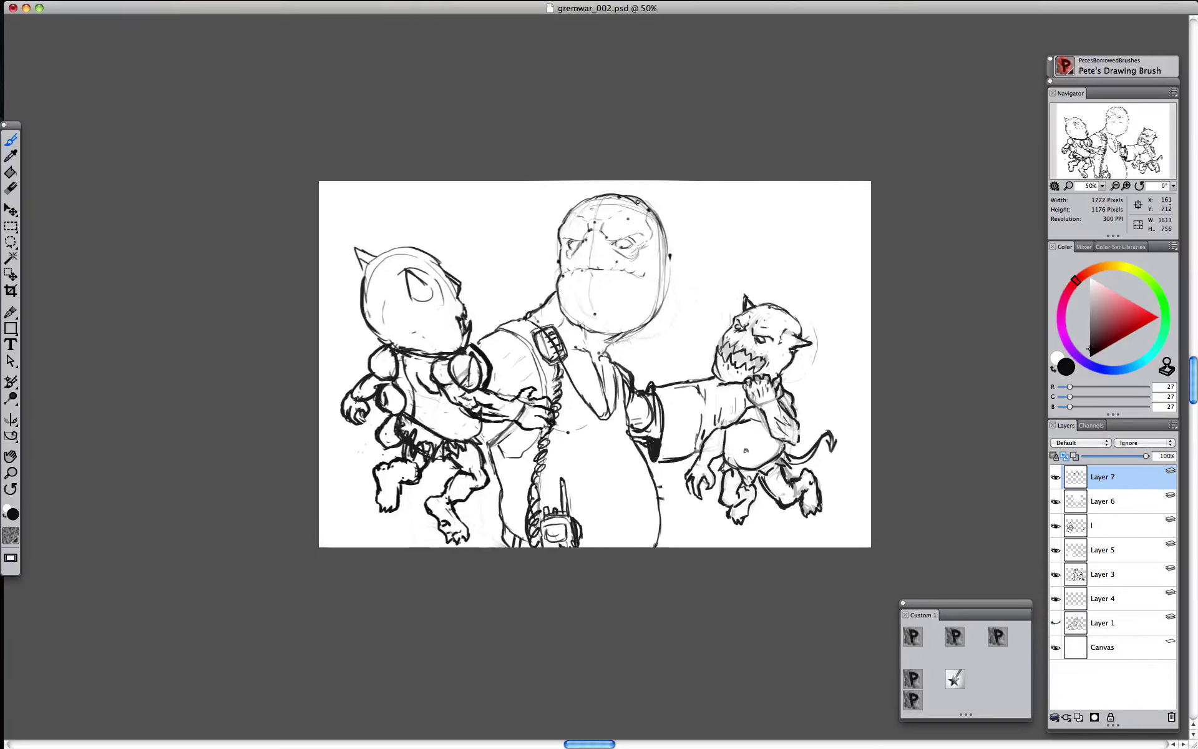
- Draw a pointed ear and a nose on the man's head and firm up the sides of the jaw
mouse_move(606, 198)
left_mouse_down()
mouse_move(619, 195)
mouse_move(600, 186)
left_mouse_up()
left_click_drag(587, 229, 601, 239)
left_click_drag(665, 274, 657, 315)
mouse_move(666, 249)
left_mouse_down()
mouse_move(683, 241)
mouse_move(664, 271)
mouse_move(674, 250)
mouse_move(670, 259)
left_mouse_up()
left_click_drag(559, 249, 559, 265)
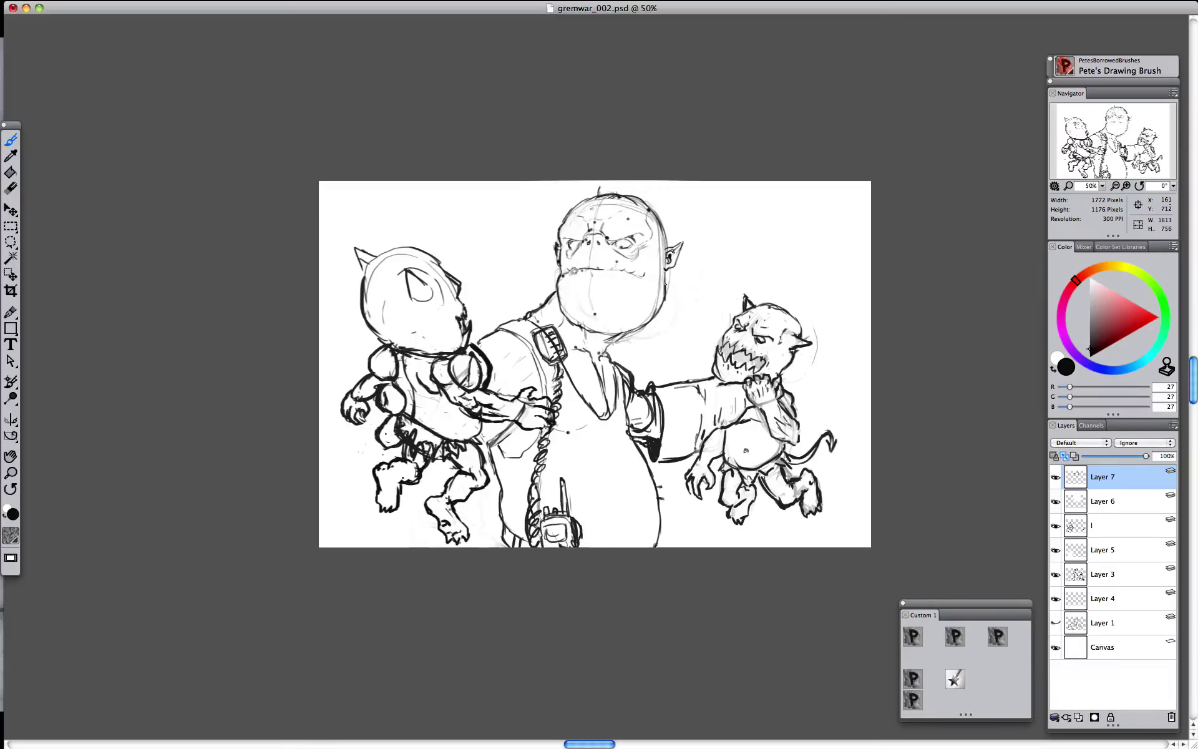
- Darken the man's eyes and add chin stubble and short spiky hair around the top of the head
left_click_drag(620, 242, 623, 247)
mouse_move(597, 199)
left_mouse_down()
mouse_move(604, 181)
mouse_move(618, 191)
left_mouse_up()
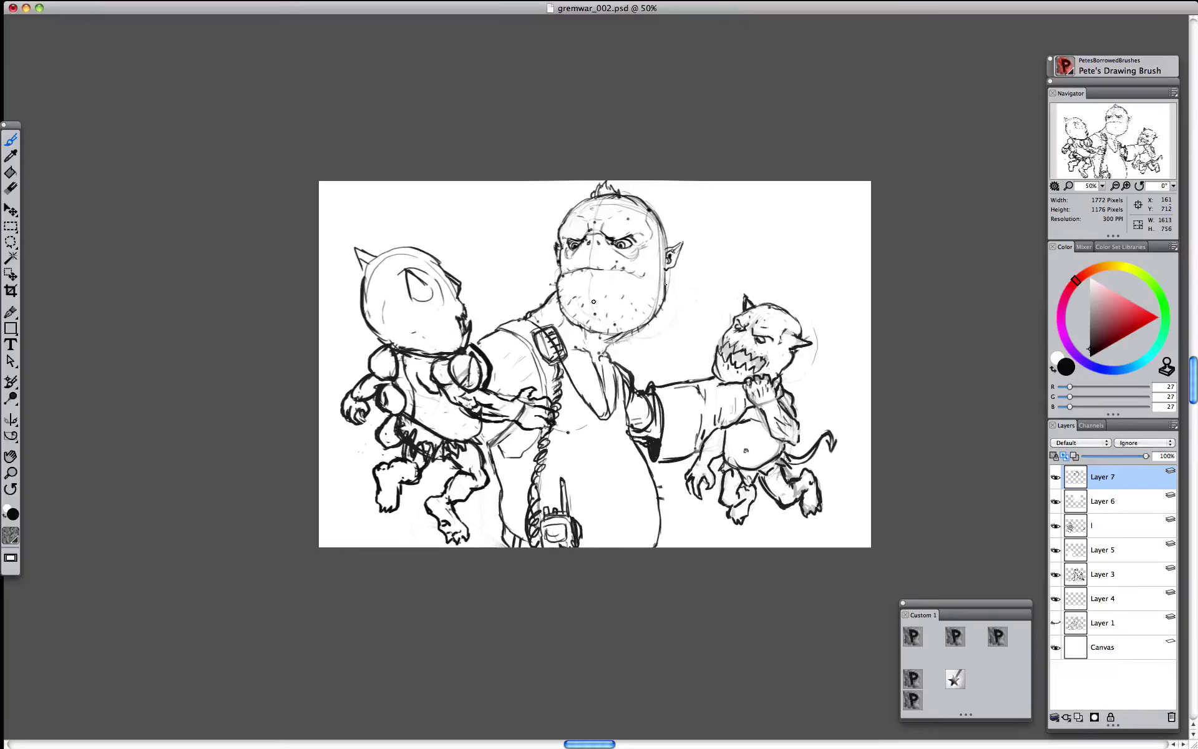
mouse_move(663, 257)
left_mouse_down()
mouse_move(656, 226)
mouse_move(669, 227)
mouse_move(648, 195)
mouse_move(615, 186)
mouse_move(573, 213)
left_mouse_up()
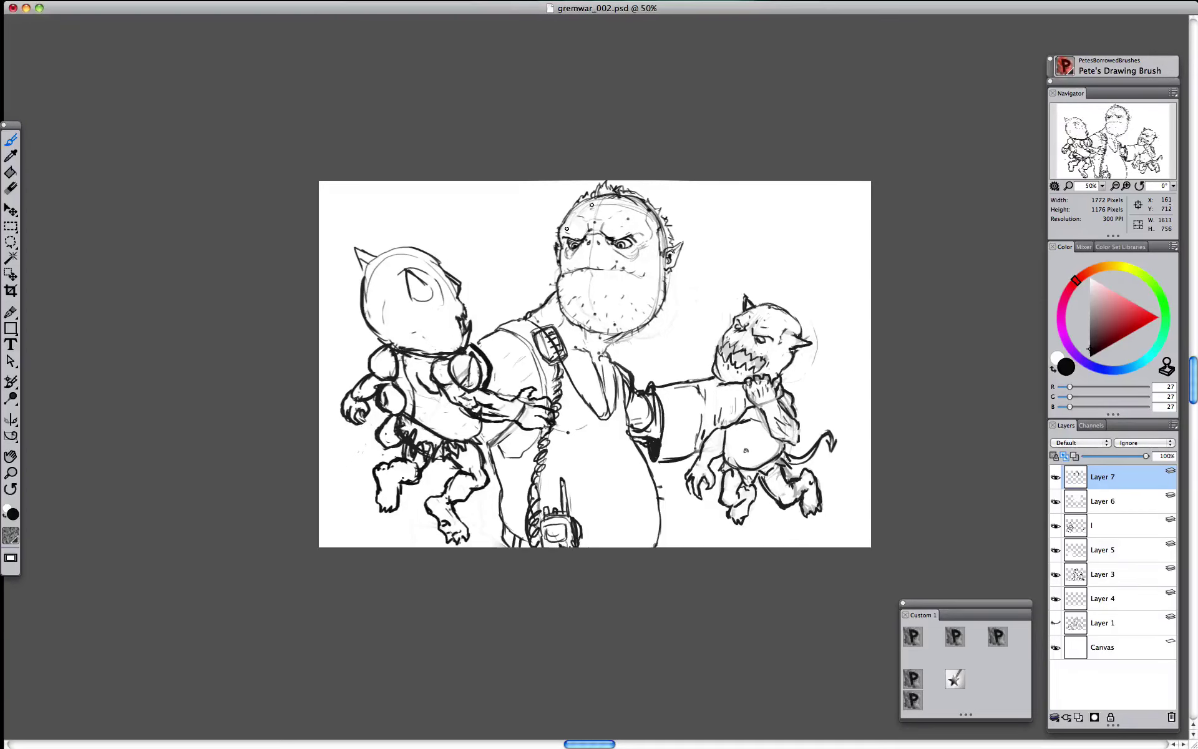
- Add forehead wrinkles to the man's face and strengthen the mouth and hair with heavier lines
left_click_drag(586, 223, 643, 236)
mouse_move(588, 210)
left_mouse_down()
mouse_move(640, 212)
mouse_move(579, 209)
left_mouse_up()
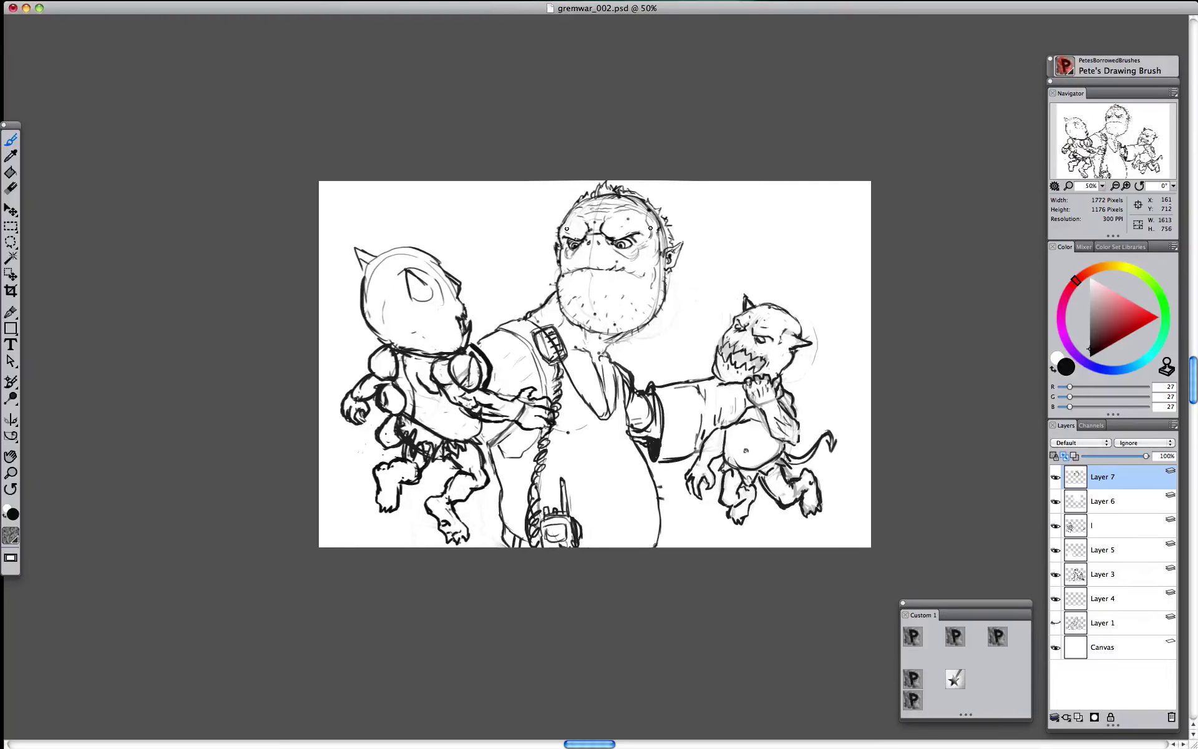
mouse_move(598, 254)
left_mouse_down()
mouse_move(579, 255)
mouse_move(589, 261)
left_mouse_up()
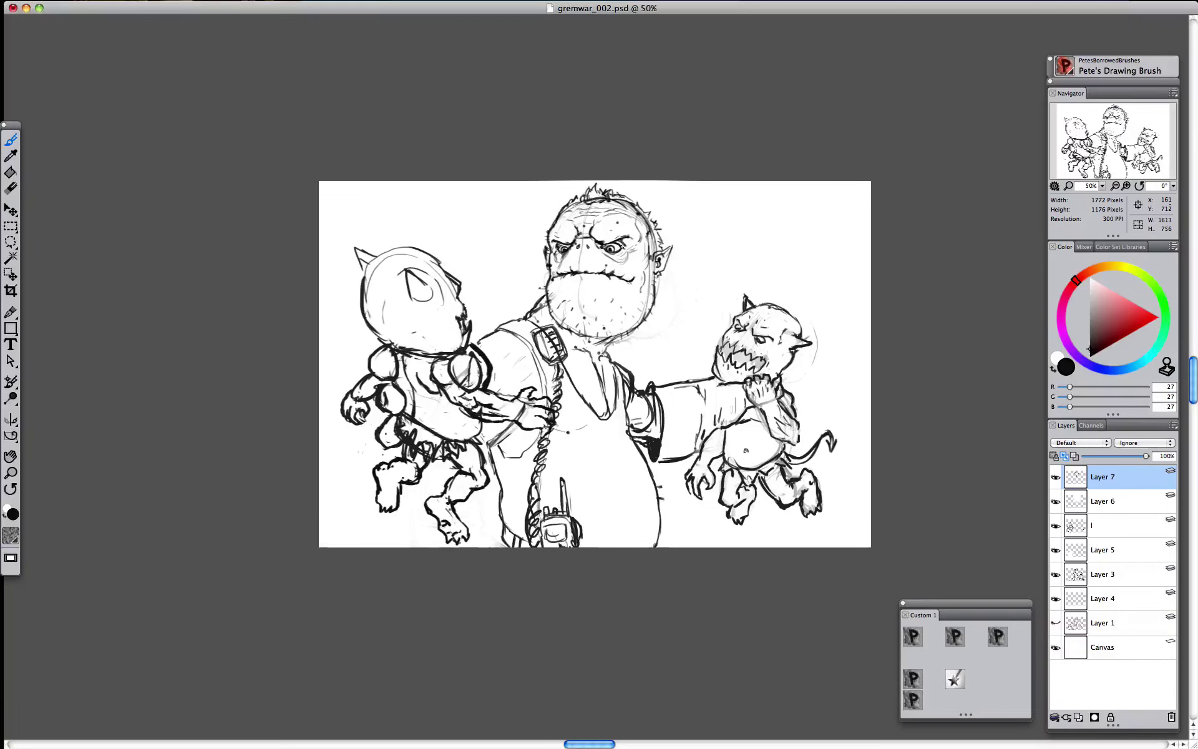
mouse_move(606, 199)
left_mouse_down()
mouse_move(633, 208)
mouse_move(643, 239)
left_mouse_up()
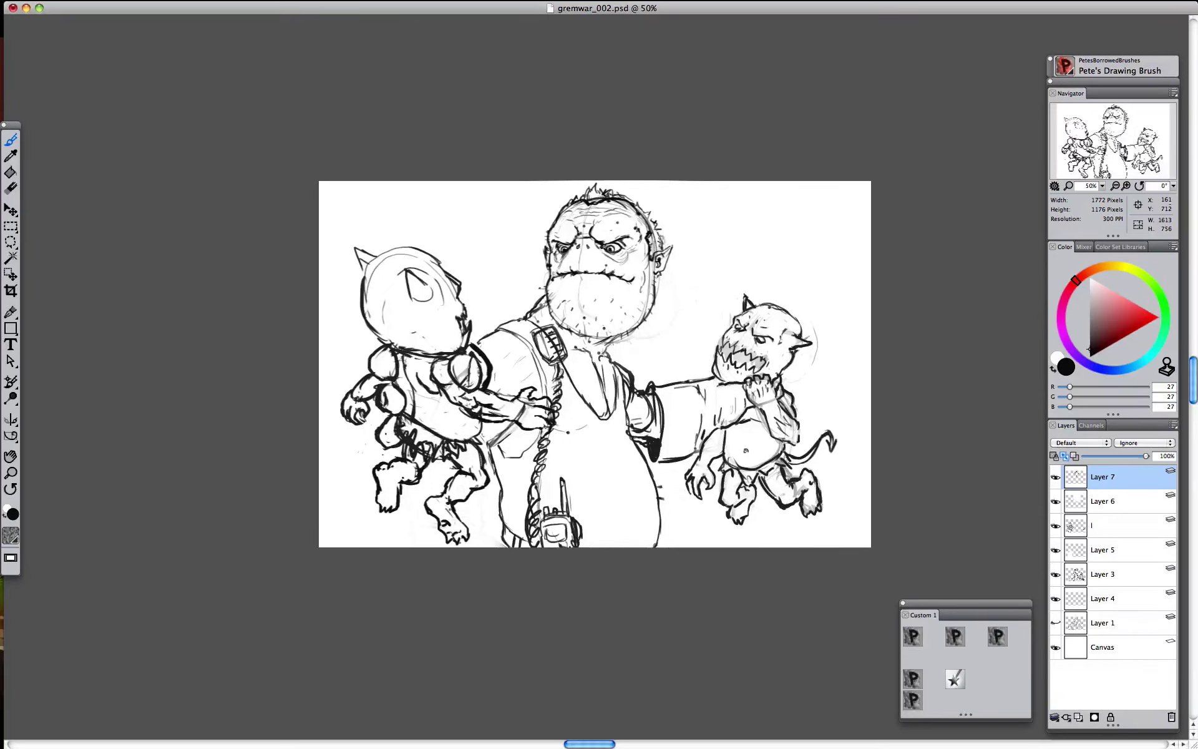
left_click_drag(593, 203, 598, 191)
- Flip the whole canvas horizontally, then mirror only the man's head on Layer 7
left_click(1103, 647)
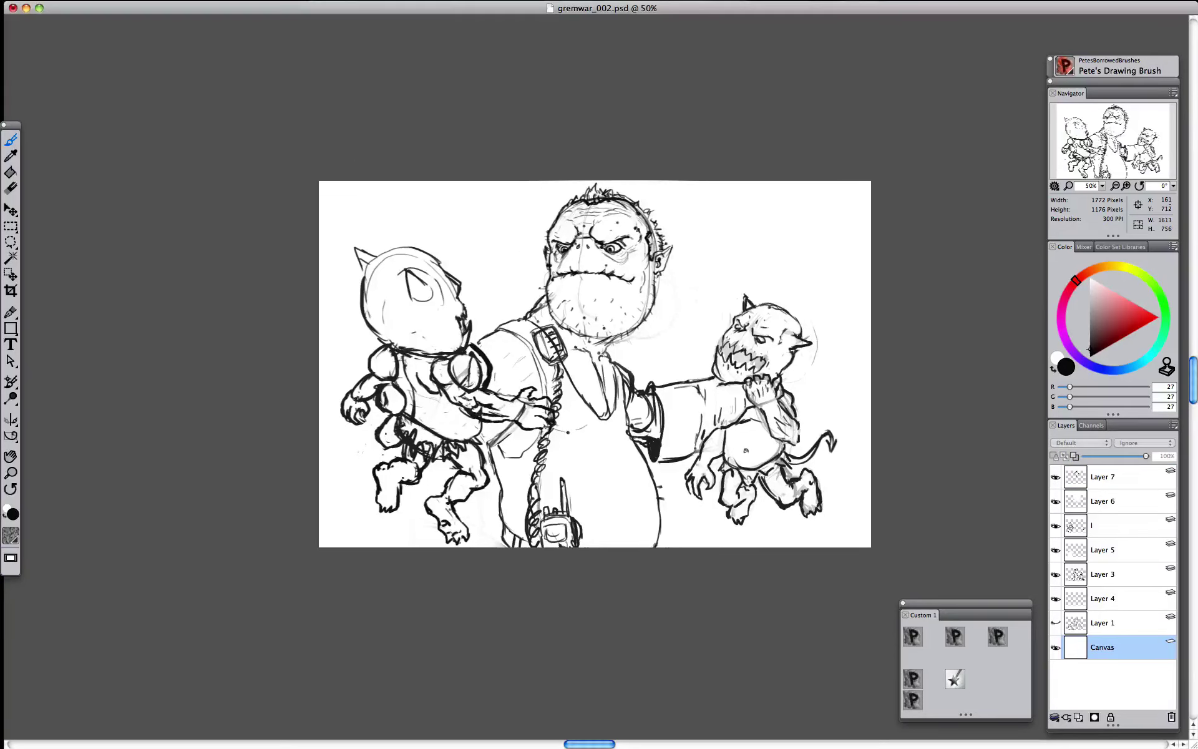
key("h")
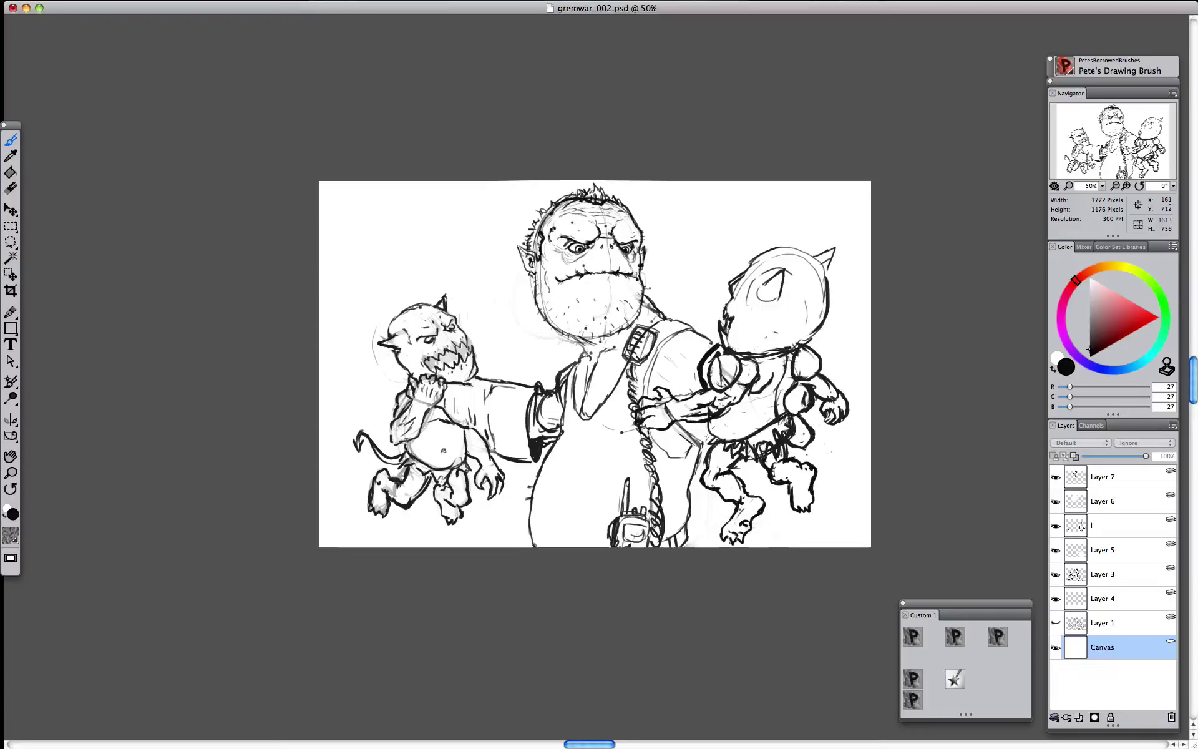
left_click(1121, 481)
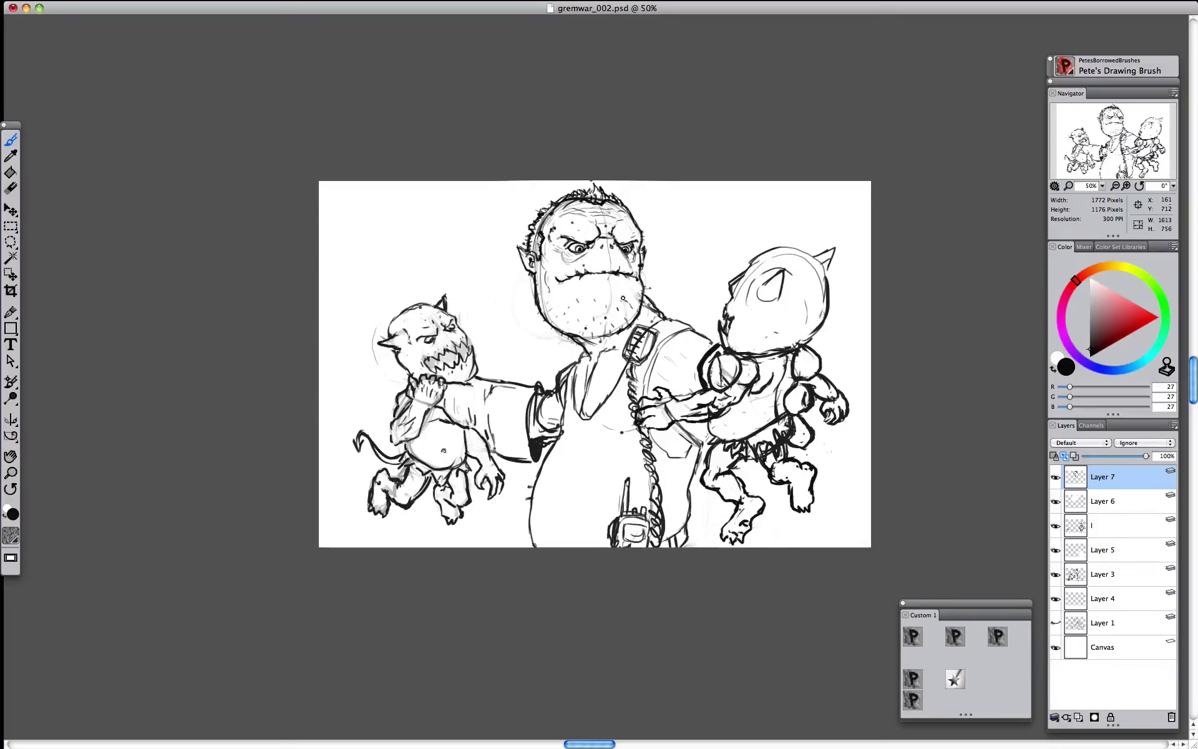
key("super+z")
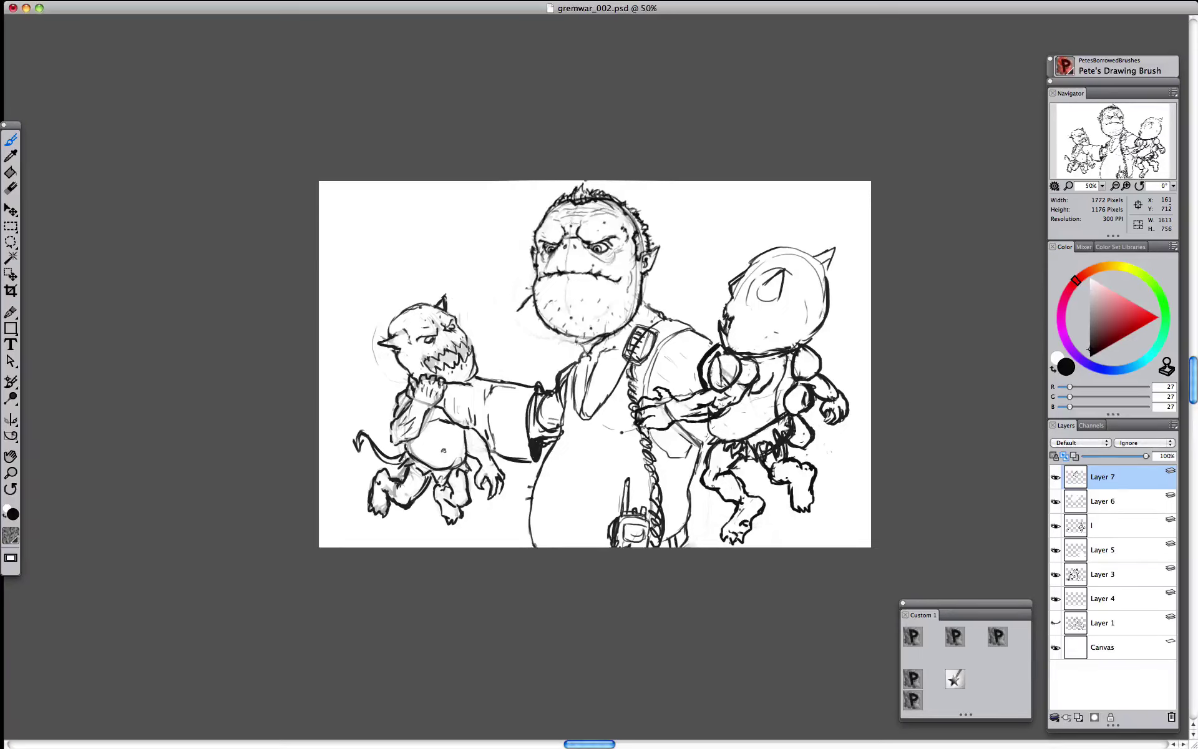
- Touch up the man's eyes on Layer 7 using white and near-black sampled from the drawing
left_click(534, 241, "alt")
left_click(550, 248)
left_click(598, 249)
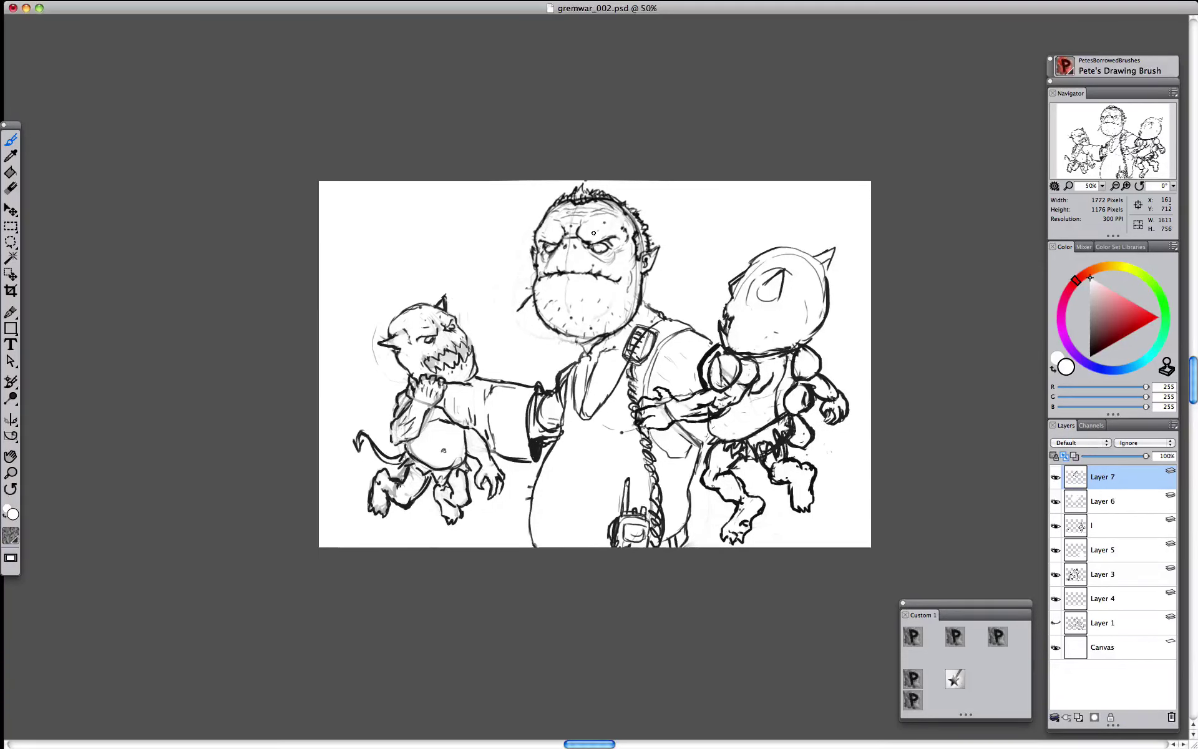
key("super+1")
key("super+minus")
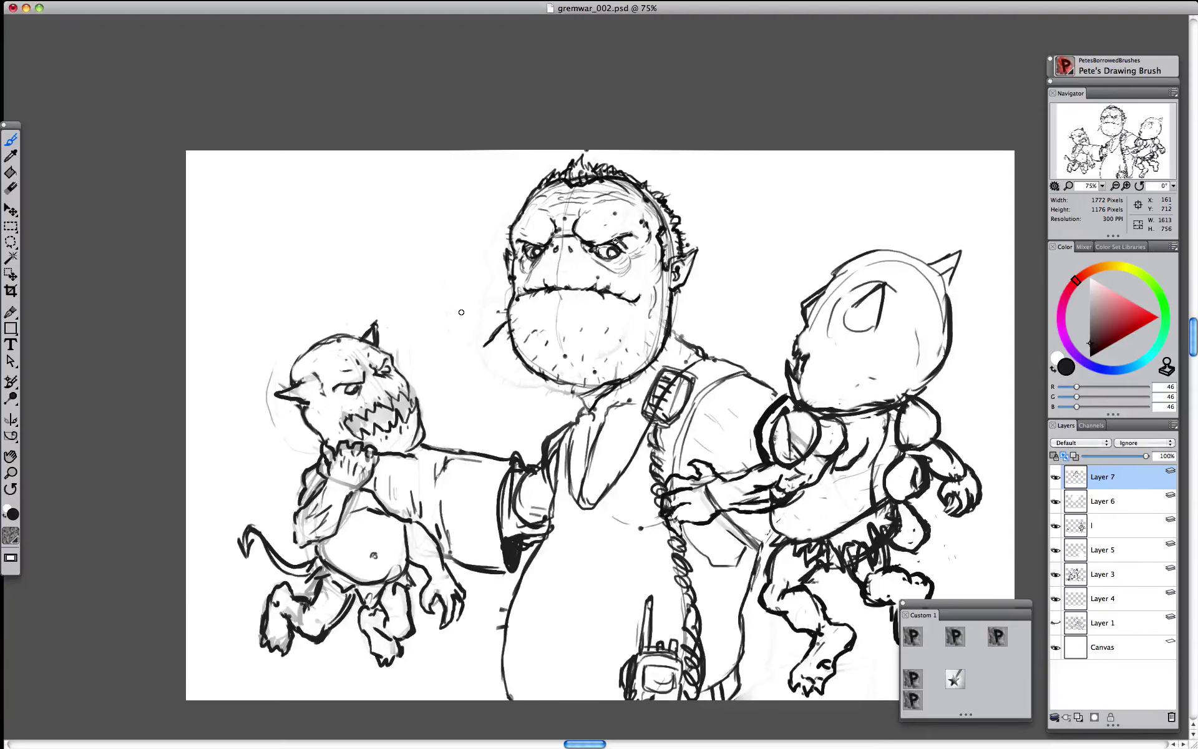
- Flip the canvas horizontally back to its original orientation
key("super+shift+h")
key("super+minus")
key("super+minus")
key("super+plus")
key("super+plus")
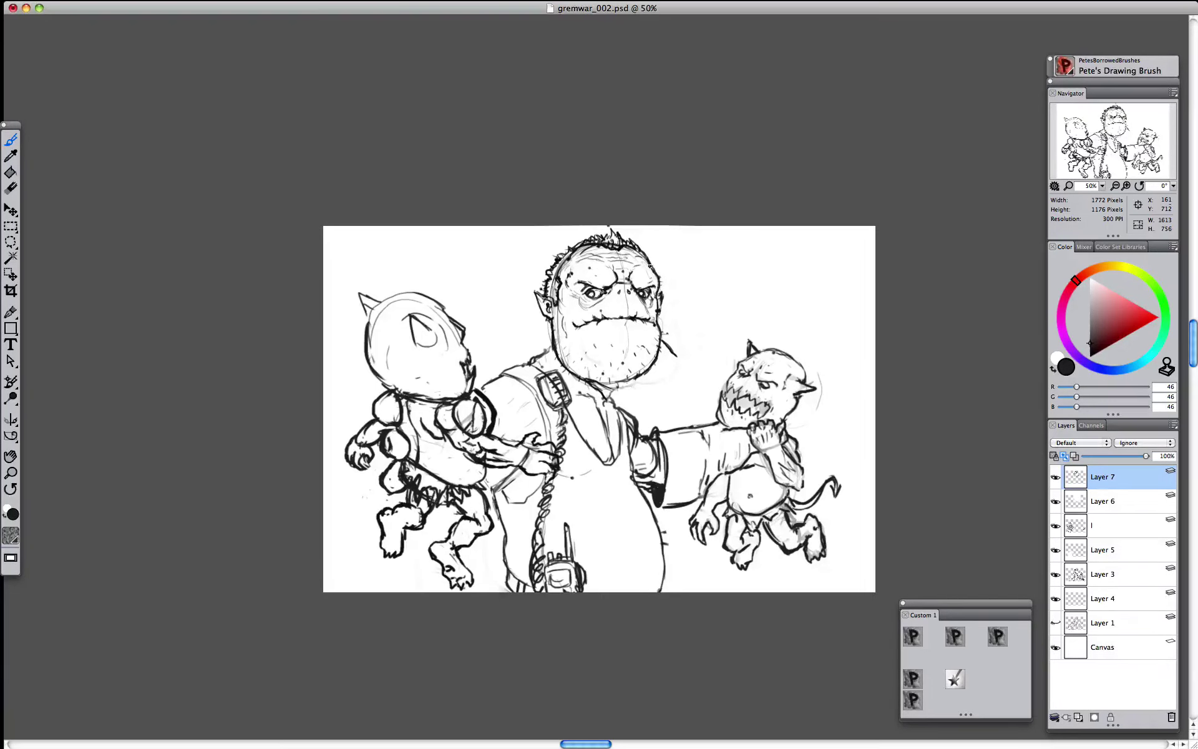
- Thicken the tuft of hair on the man's head and erase the stray line beside his jaw
left_click_drag(650, 264, 634, 245)
left_click_drag(610, 228, 577, 245)
left_click(647, 264, "alt")
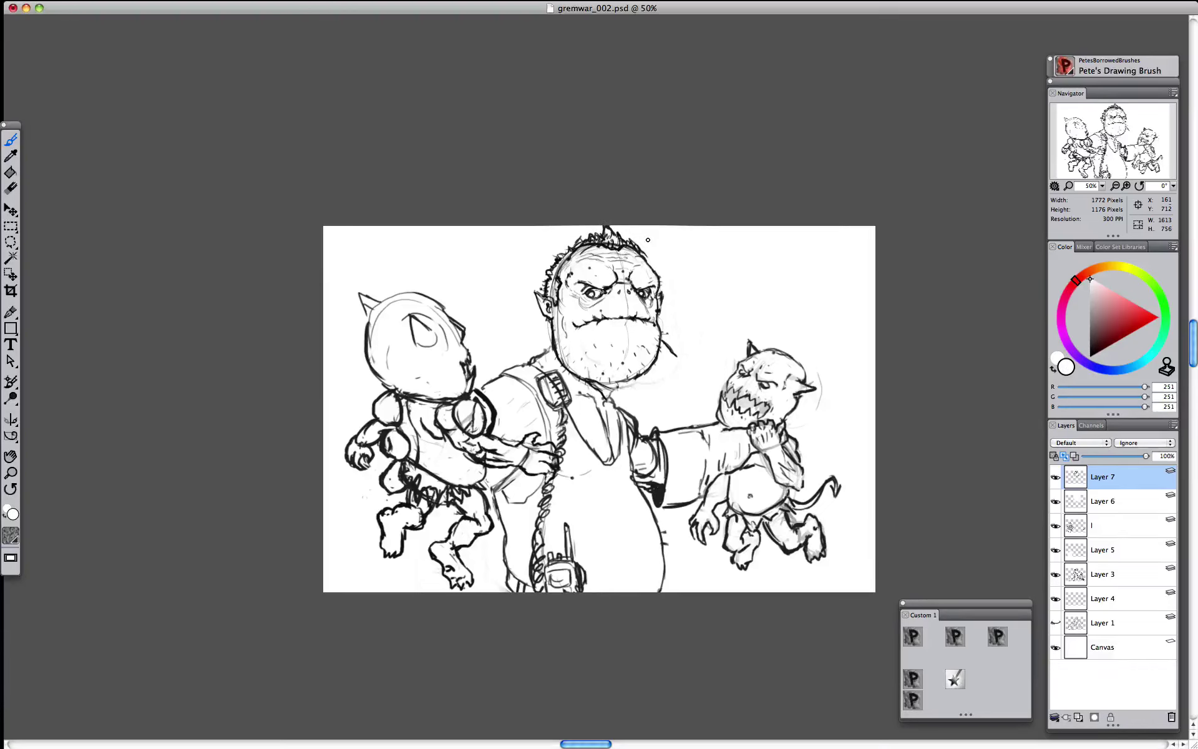
key("ctrl+z")
mouse_move(587, 379)
left_mouse_down()
mouse_move(597, 391)
mouse_move(624, 382)
left_mouse_up()
key("n")
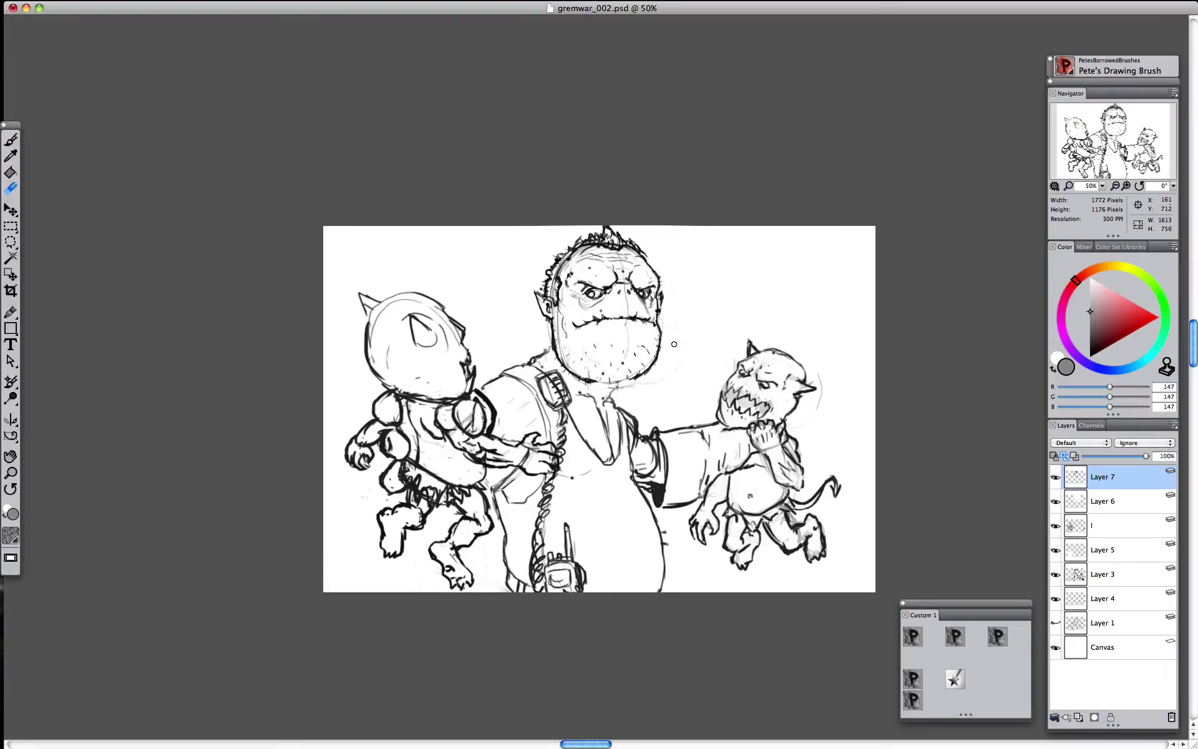
- Sample near-black from the drawing and redraw the lines under the man's chin and at his neck
key("b")
left_click(632, 381, "alt")
left_click(628, 381, "alt")
left_click_drag(621, 382, 614, 391)
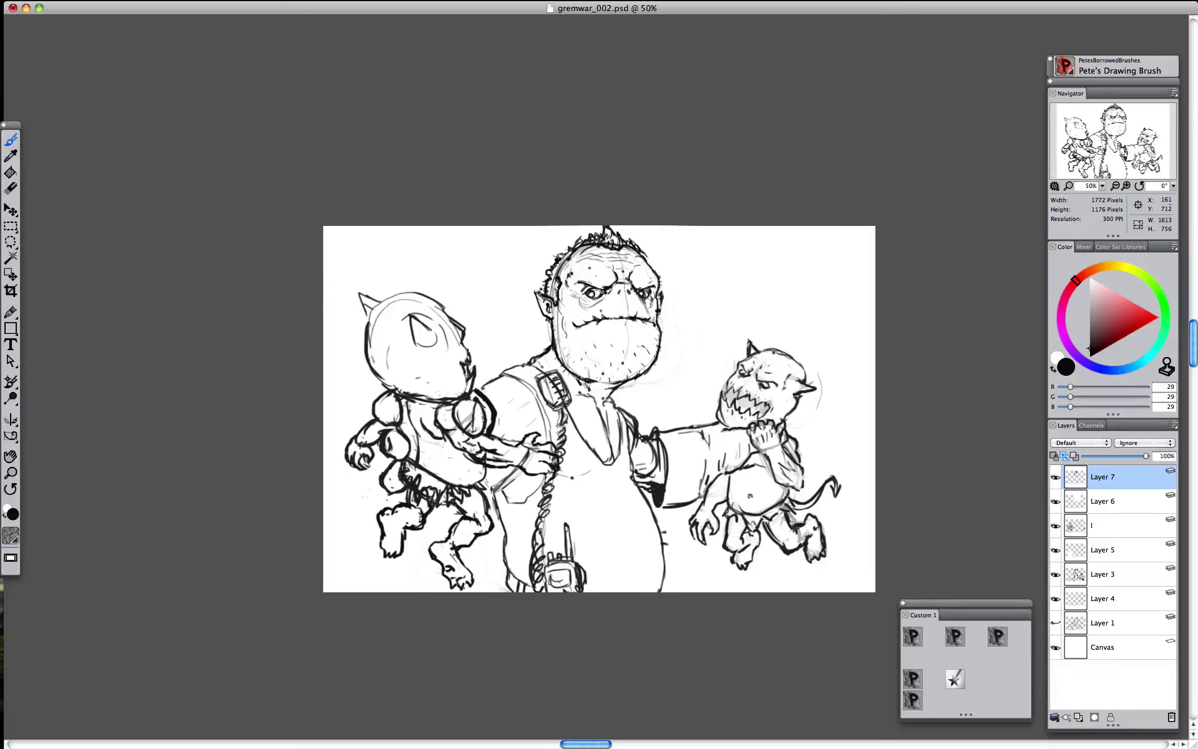
- Shade the man's pointed ear and draw a smoking cigarette at the corner of his mouth
mouse_move(548, 310)
left_mouse_down()
mouse_move(541, 293)
mouse_move(547, 301)
left_mouse_up()
left_click_drag(626, 334, 623, 341)
mouse_move(667, 326)
left_mouse_down()
mouse_move(674, 360)
mouse_move(675, 271)
left_mouse_up()
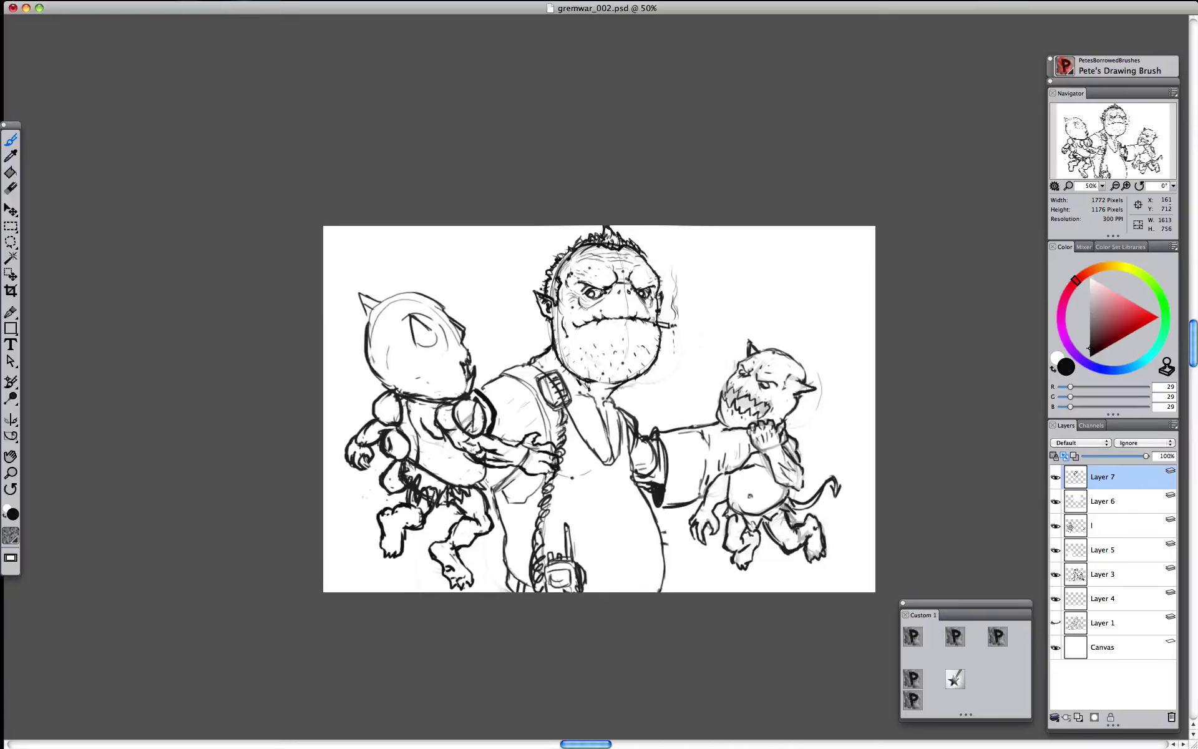
- Check the composition in a mirrored view and at reduced size, restoring the original orientation
key("super+shift+h")
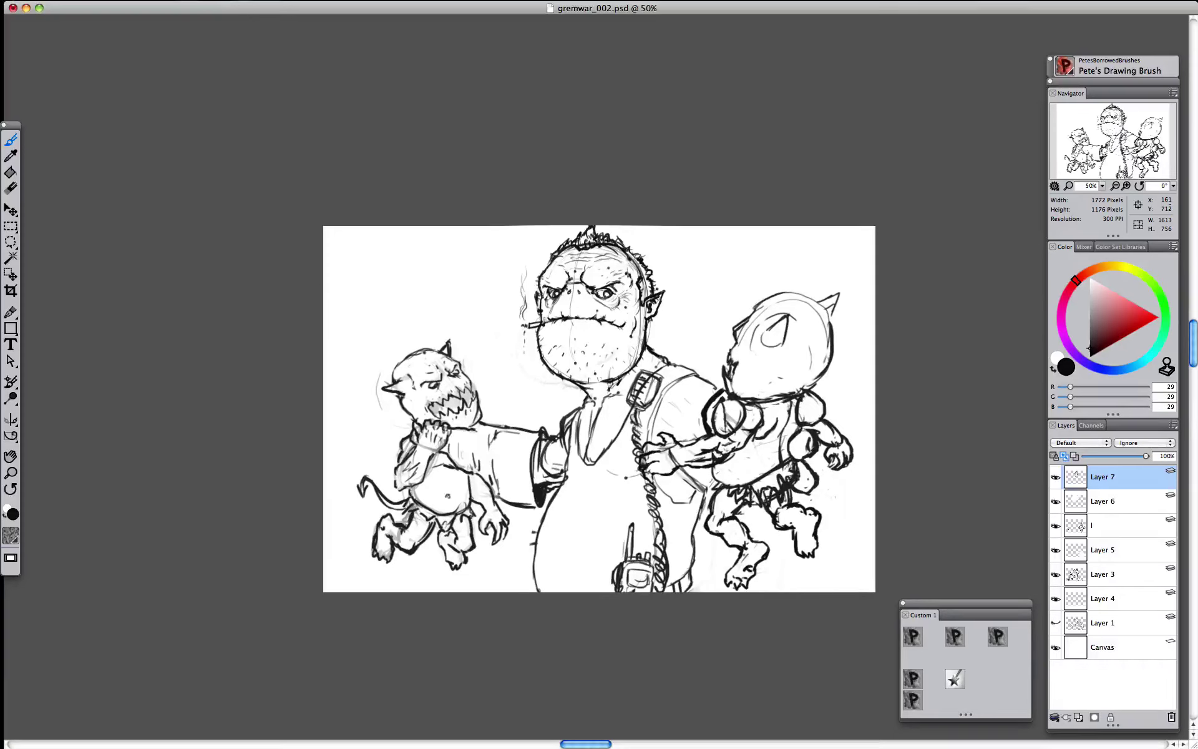
key("h")
key("super+minus")
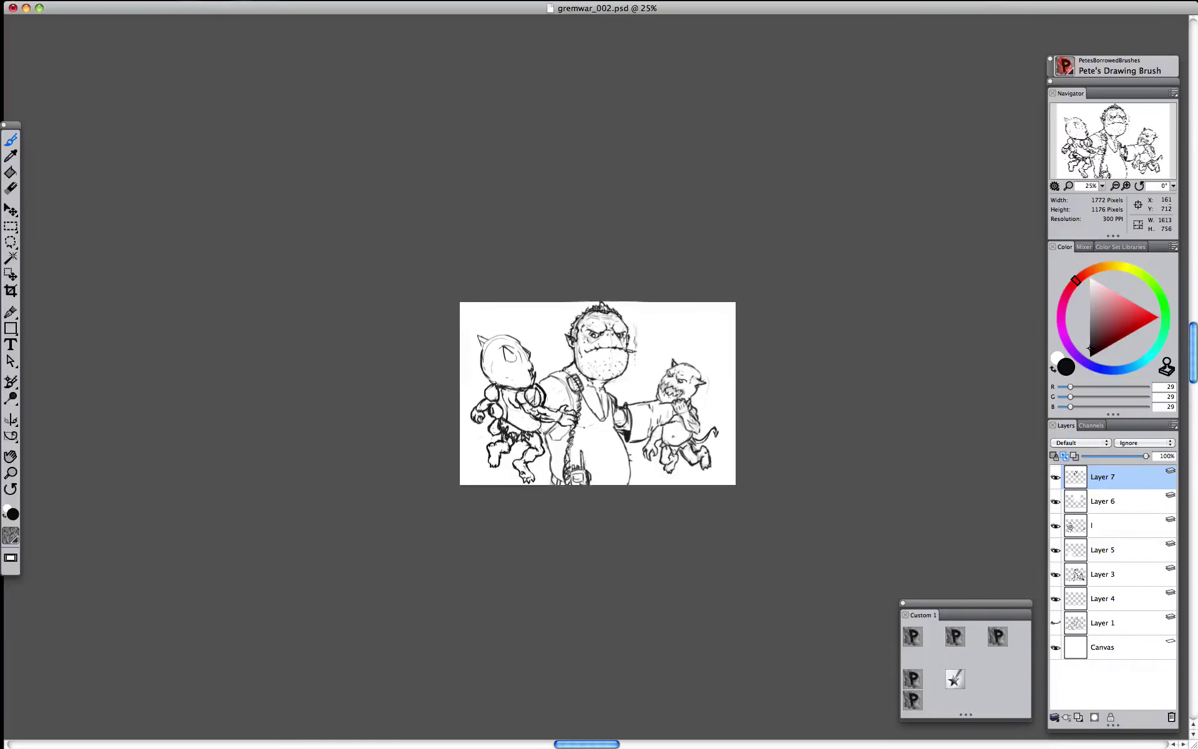
key("super+plus")
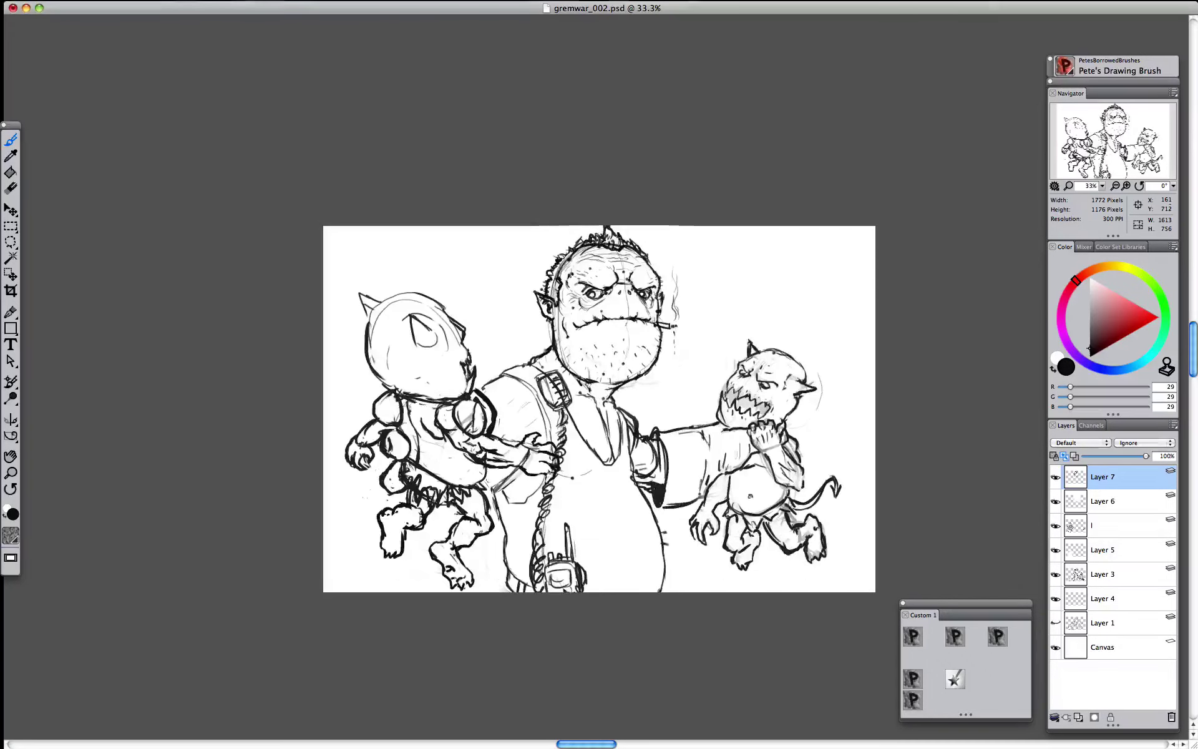
key("super+plus")
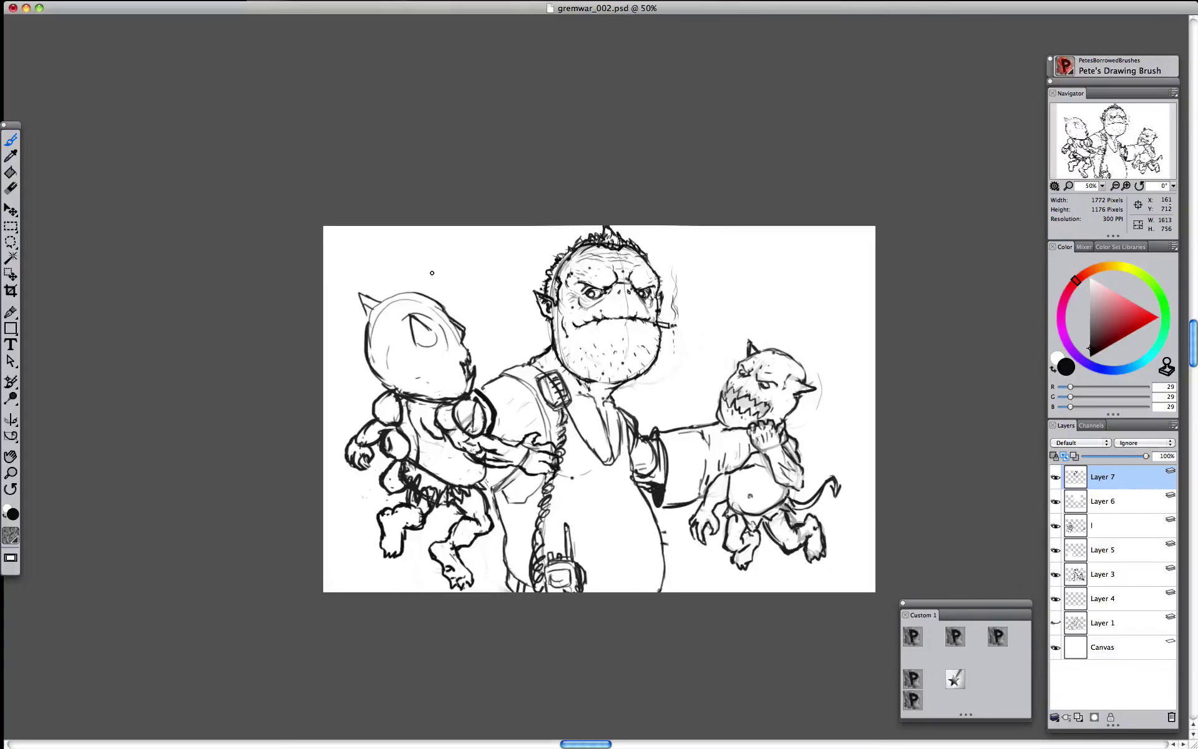
- On layer l, erase the left gremlin's large eye and the horn on its head
left_click(1056, 526)
left_click(1055, 525)
left_click(1097, 524)
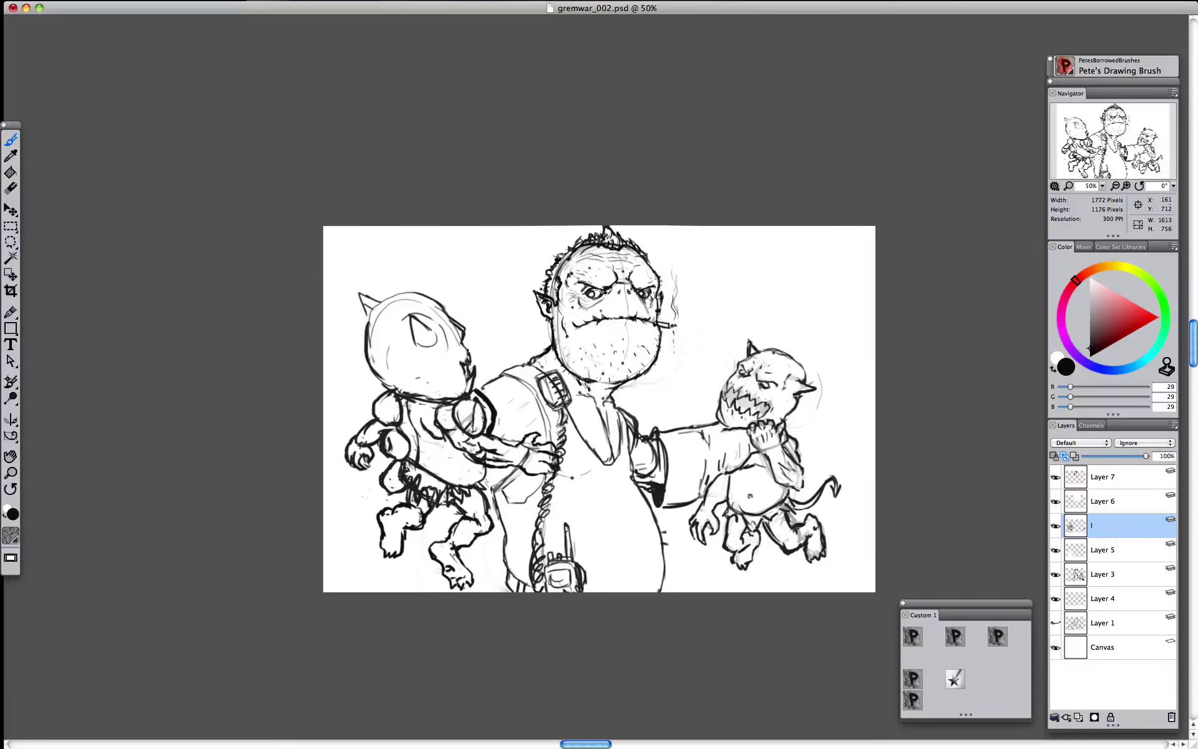
key("n")
left_click_drag(410, 317, 432, 352)
left_click_drag(362, 296, 378, 304)
key("b")
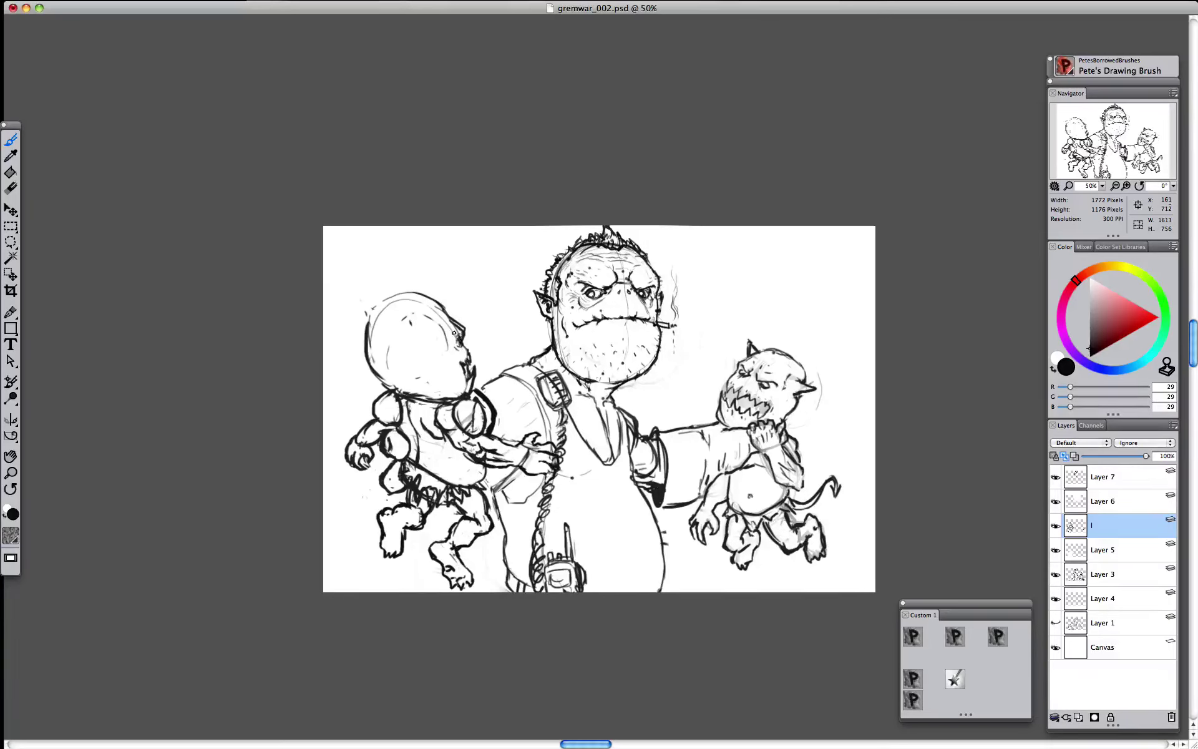
- Redraw the left gremlin's face profile and skull, adding a small round eye and a stubby horn
mouse_move(459, 334)
left_mouse_down()
mouse_move(449, 337)
mouse_move(450, 370)
left_mouse_up()
mouse_move(422, 302)
left_mouse_down()
mouse_move(463, 333)
mouse_move(387, 300)
mouse_move(368, 322)
left_mouse_up()
mouse_move(386, 305)
left_mouse_down()
mouse_move(420, 302)
mouse_move(410, 293)
mouse_move(437, 346)
mouse_move(423, 355)
mouse_move(417, 339)
mouse_move(425, 357)
mouse_move(435, 348)
left_mouse_up()
key("n")
key("b")
mouse_move(373, 312)
left_mouse_down()
mouse_move(361, 321)
mouse_move(368, 334)
left_mouse_up()
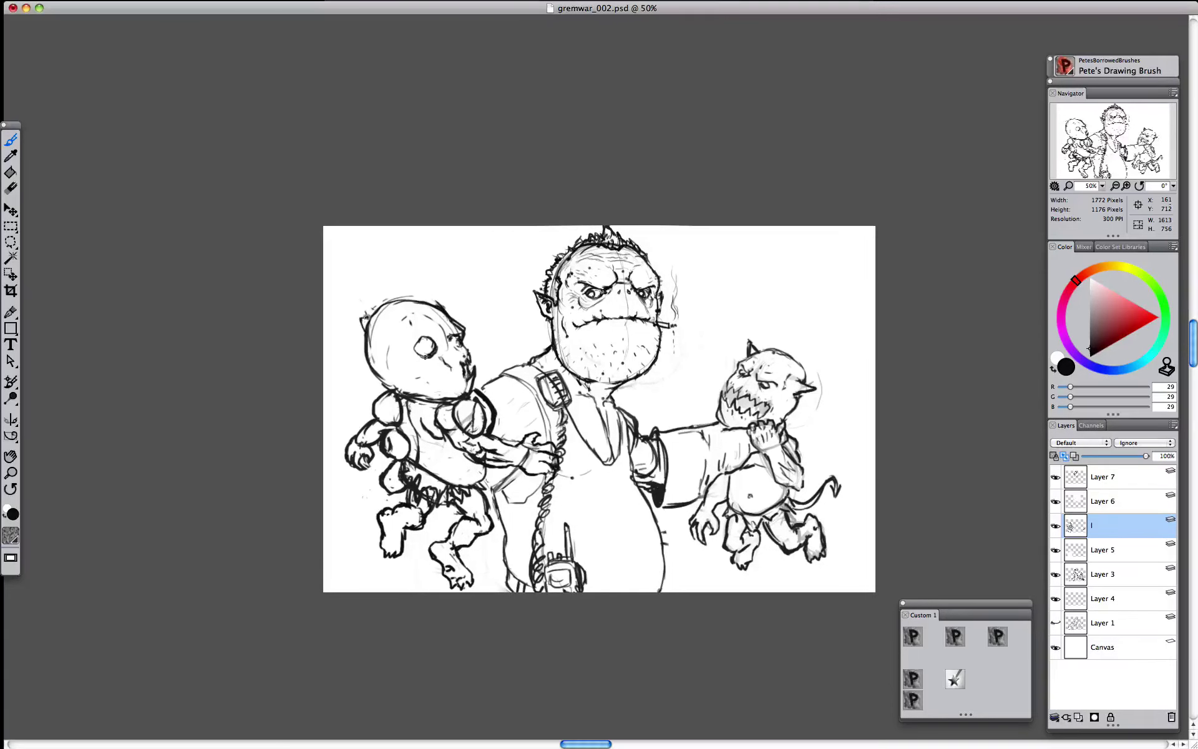
- Refine the left gremlin's jaw line and erase the heavy lines around its shoulder
mouse_move(441, 379)
left_mouse_down()
mouse_move(448, 392)
mouse_move(399, 390)
mouse_move(403, 403)
left_mouse_up()
key("e")
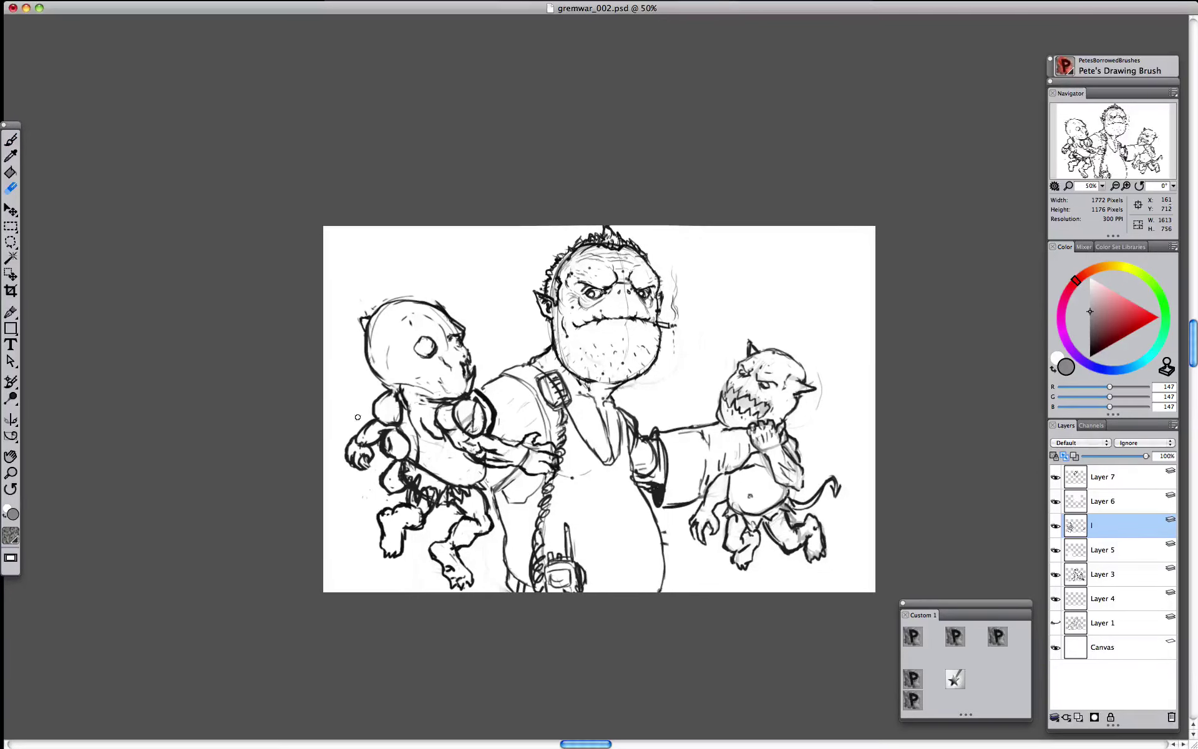
key("b")
key("e")
mouse_move(472, 407)
left_mouse_down()
mouse_move(476, 429)
mouse_move(464, 423)
left_mouse_up()
- Draw the man's sleeve edge in heavy dark strokes above and below the left gremlin's arm
key("b")
left_click_drag(498, 468, 491, 492)
mouse_move(498, 442)
left_mouse_down()
mouse_move(494, 422)
mouse_move(496, 440)
left_mouse_up()
left_click_drag(496, 471, 486, 500)
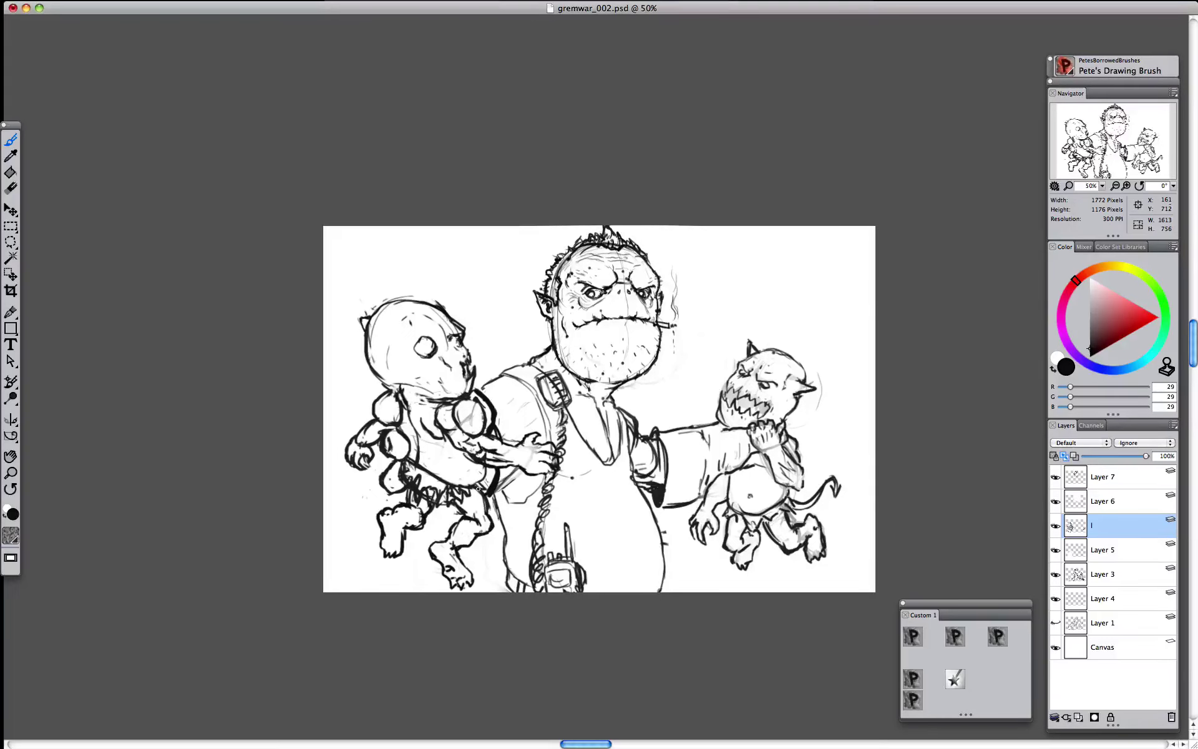
- On Layer 3, redraw the sleeve cuff of the man's outstretched arm and erase its excess dark lines
left_click(1102, 574)
left_click_drag(667, 434, 660, 509)
key("n")
left_click_drag(660, 452, 663, 479)
left_click_drag(656, 419, 657, 430)
key("b")
key("n")
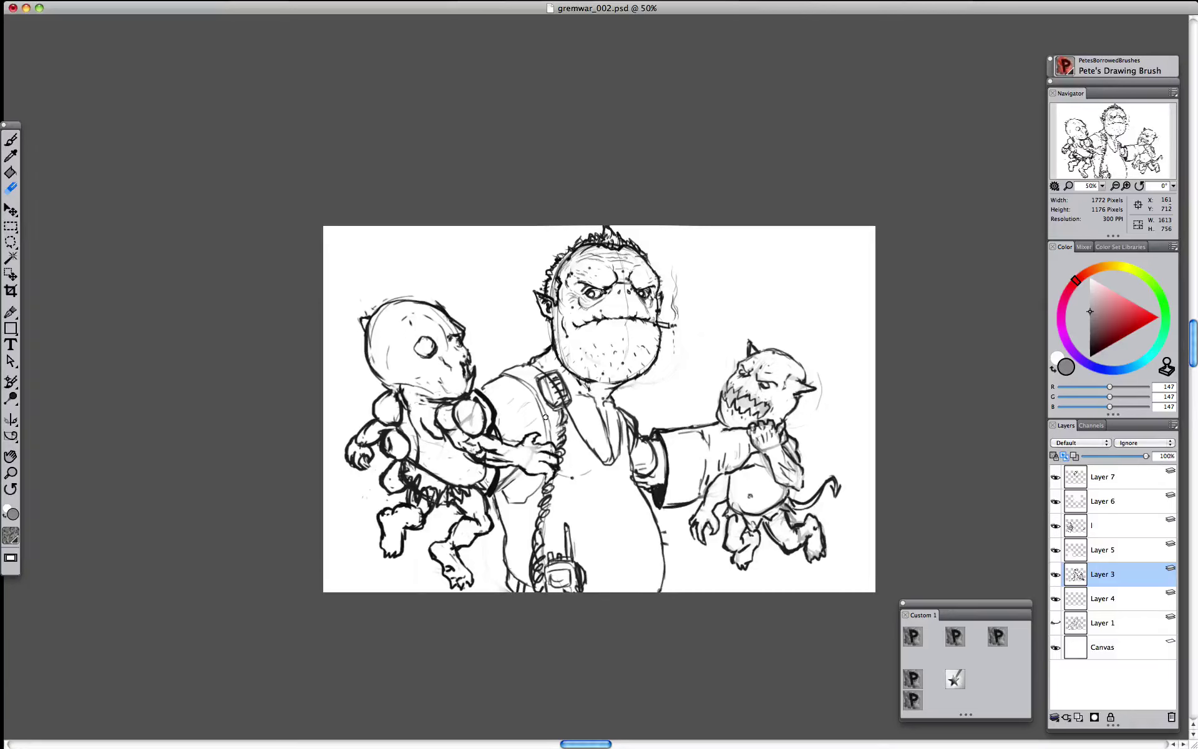
- Compare the man's old and new heads by hiding and showing Layer 6 and Layer 7
left_click(1056, 525)
left_click(1056, 526)
left_click(1055, 501)
left_click(1056, 476)
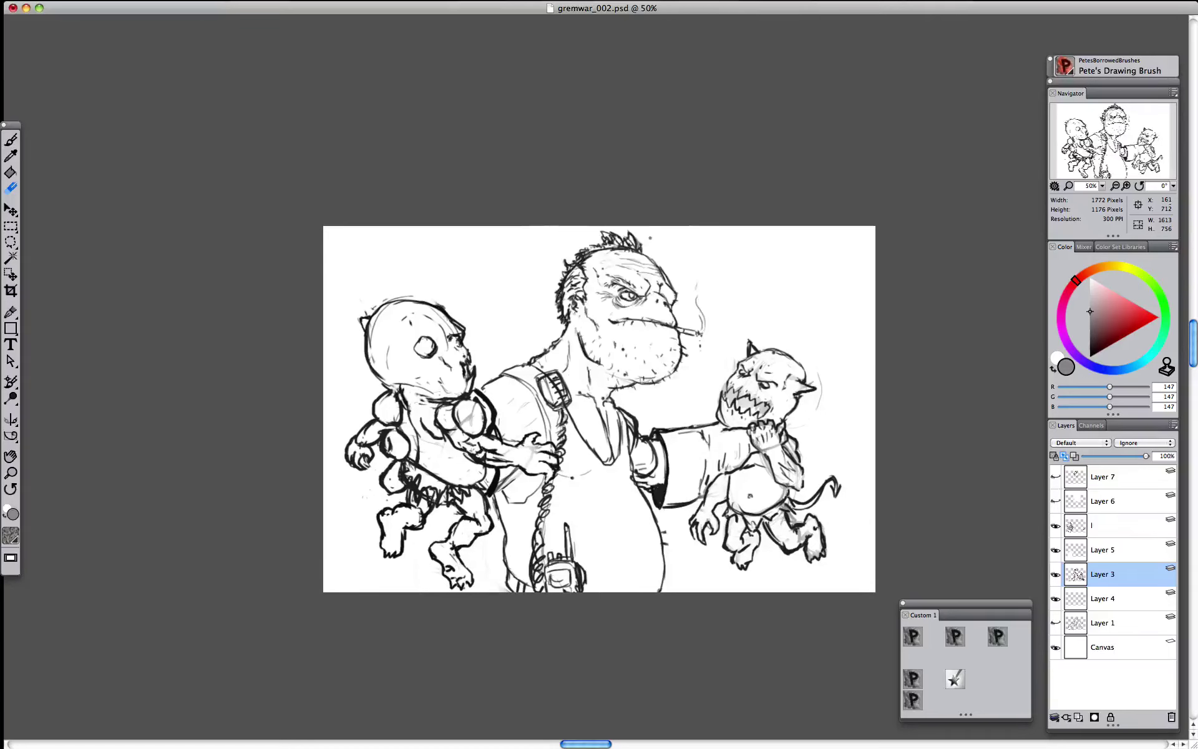
left_click(1055, 501)
left_click(1055, 477)
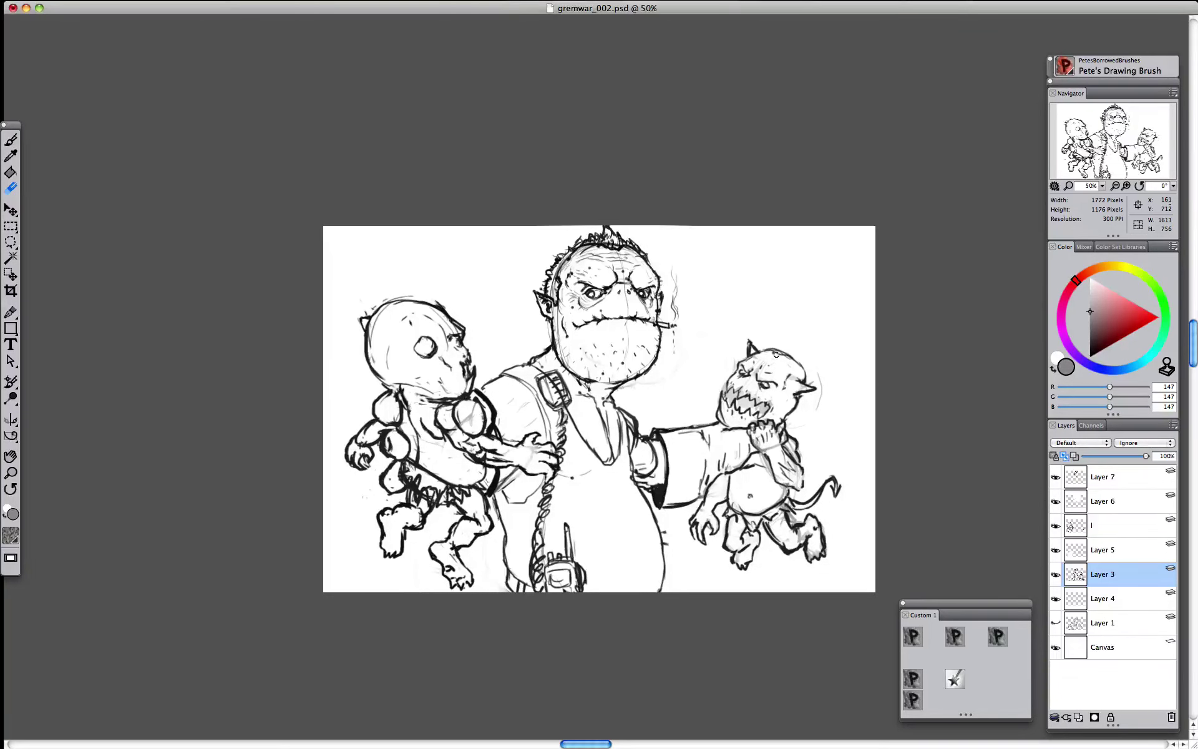
- Extend the canvas by 50 pixels at the top
left_click(10, 290)
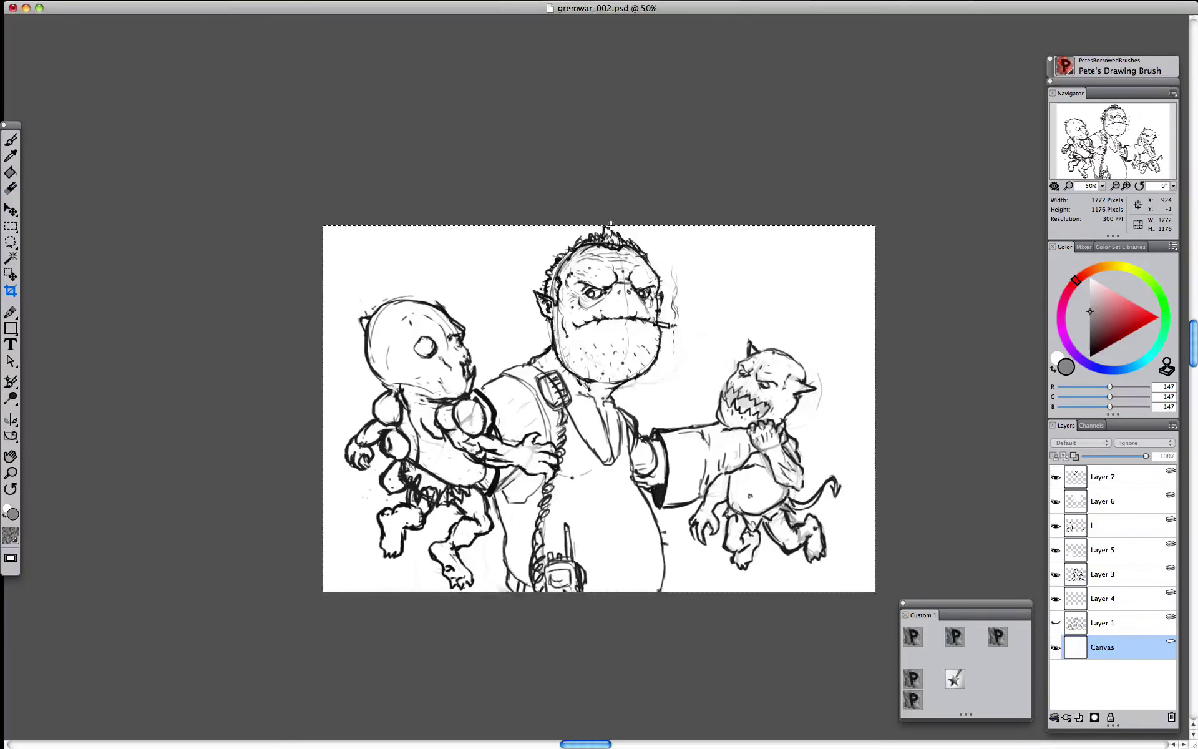
left_click(612, 191)
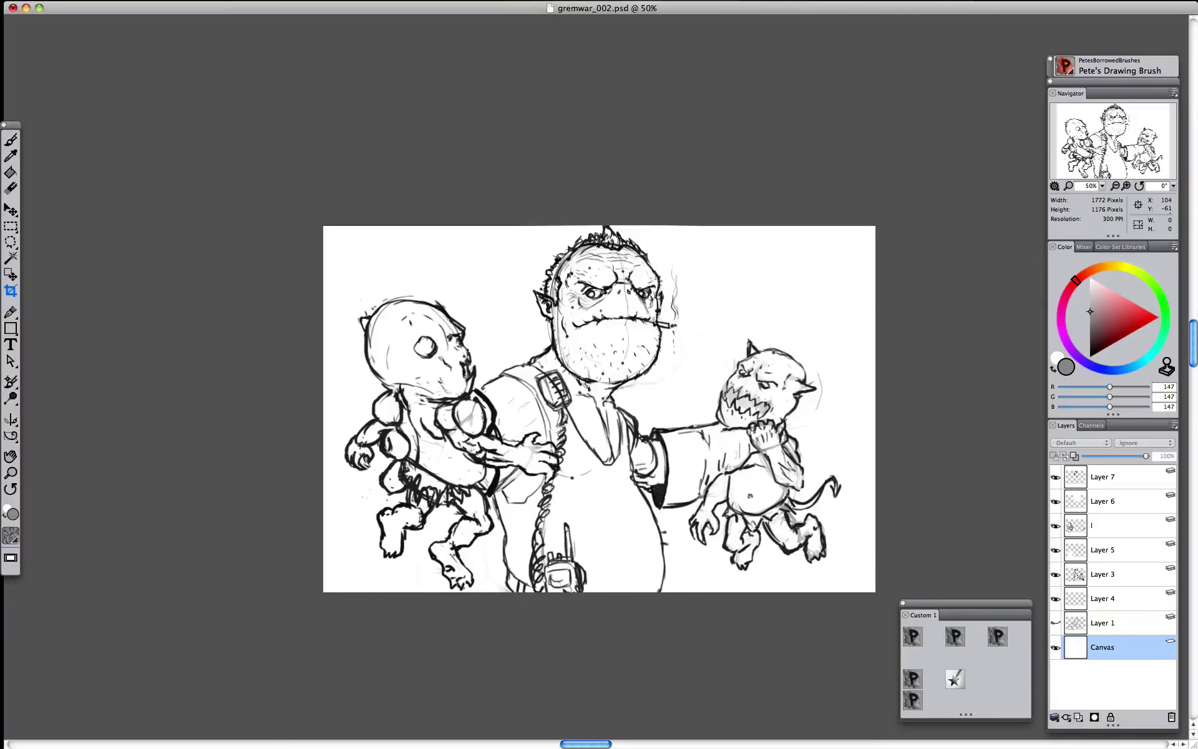
key("super+alt+c")
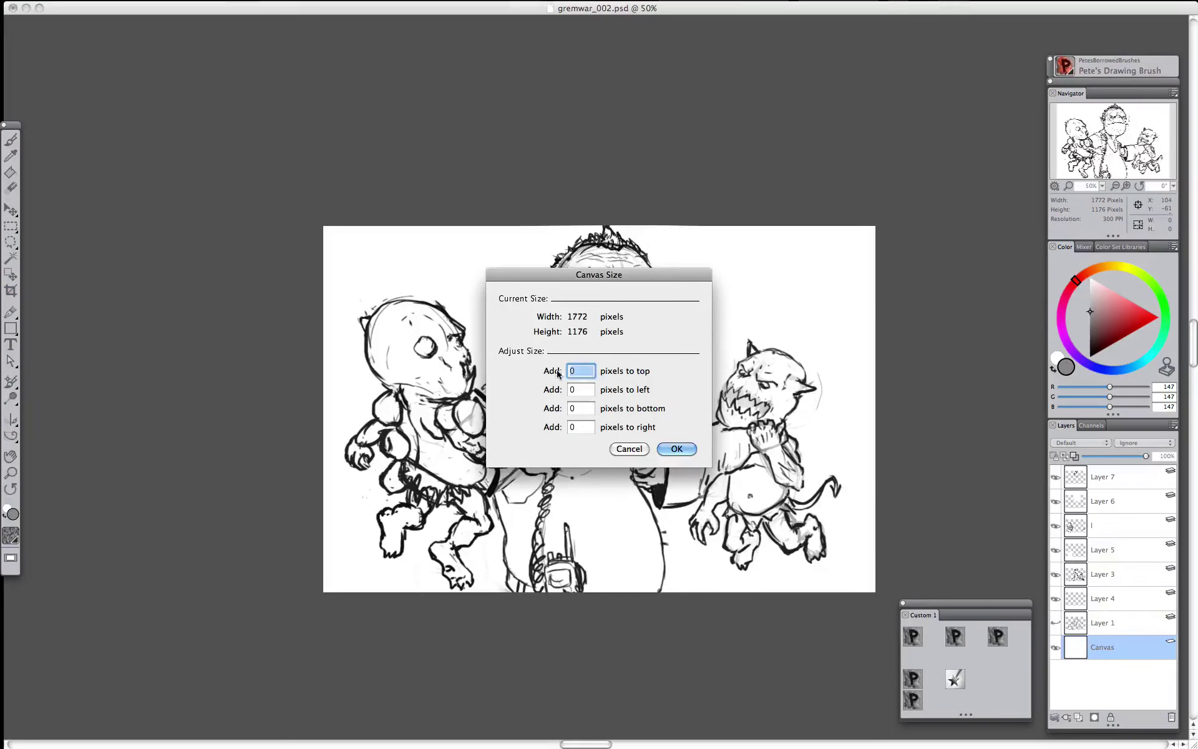
type("50")
left_click(677, 449)
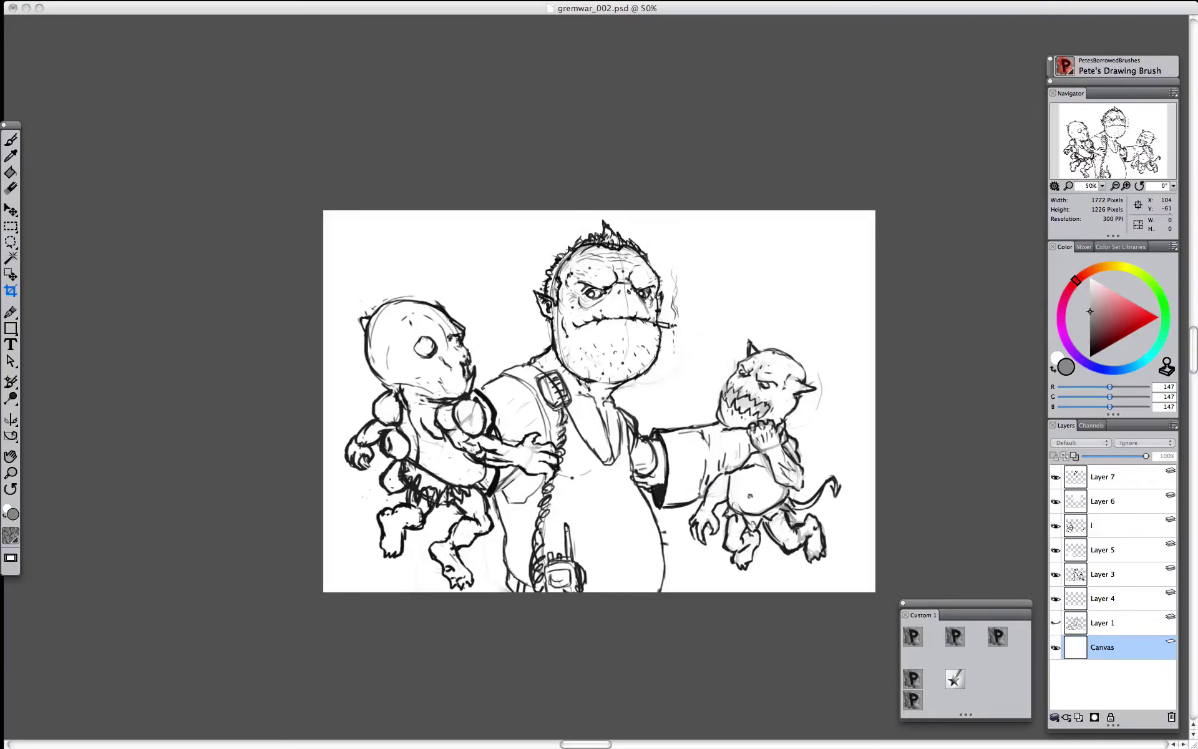
- Extend the canvas by 50 pixels on both the left and right sides
key("ctrl+alt+c")
left_click(580, 391)
type("50")
left_click(580, 427)
type("50")
left_click(676, 449)
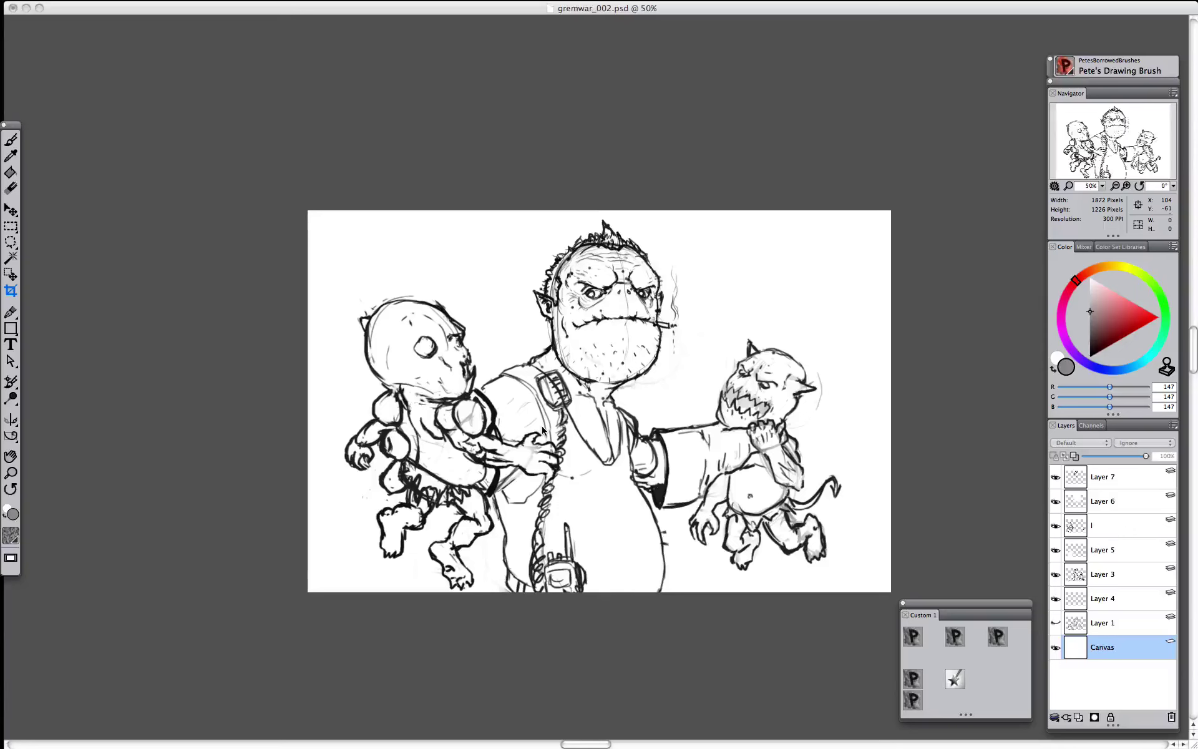
left_click(435, 453)
key("b")
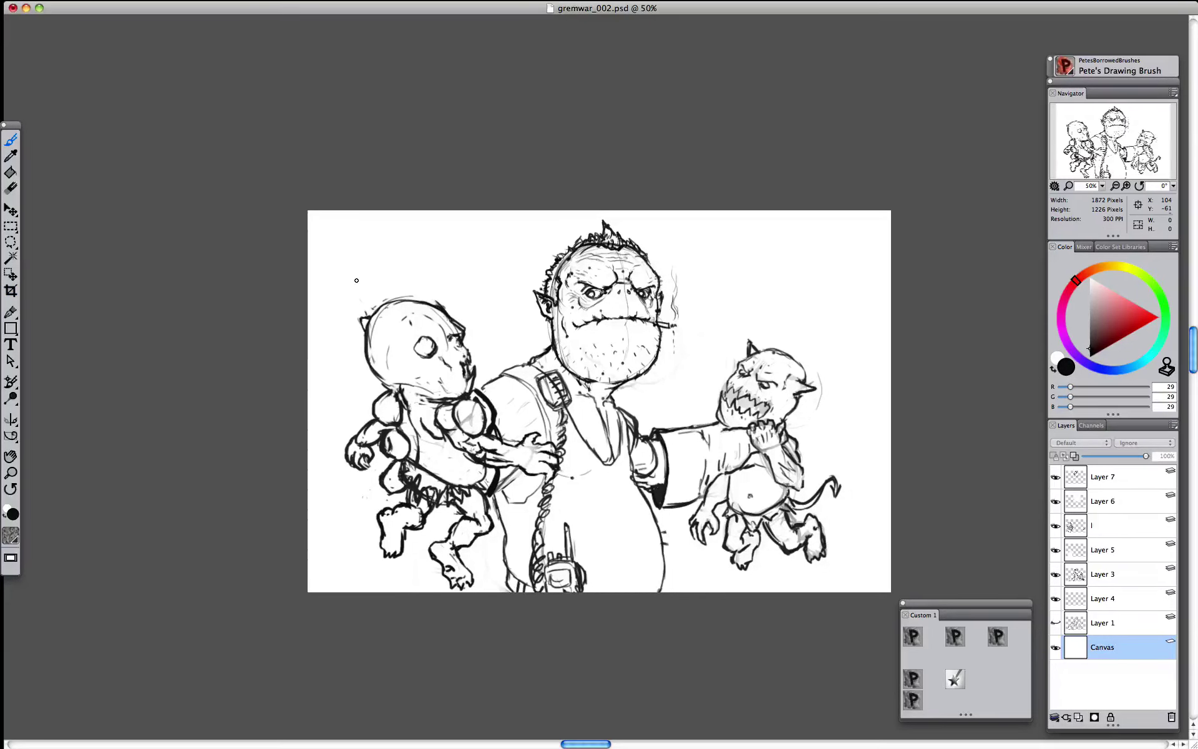
left_click(1099, 526)
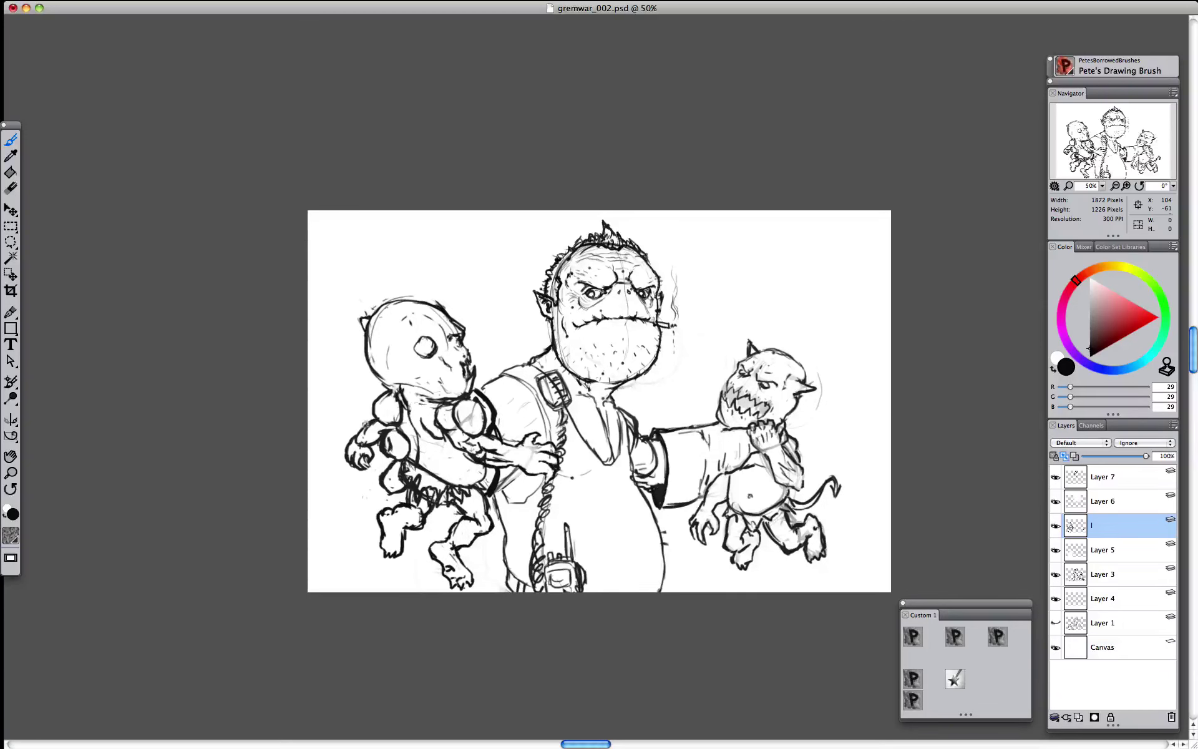
key("c")
left_click_drag(360, 398, 363, 403)
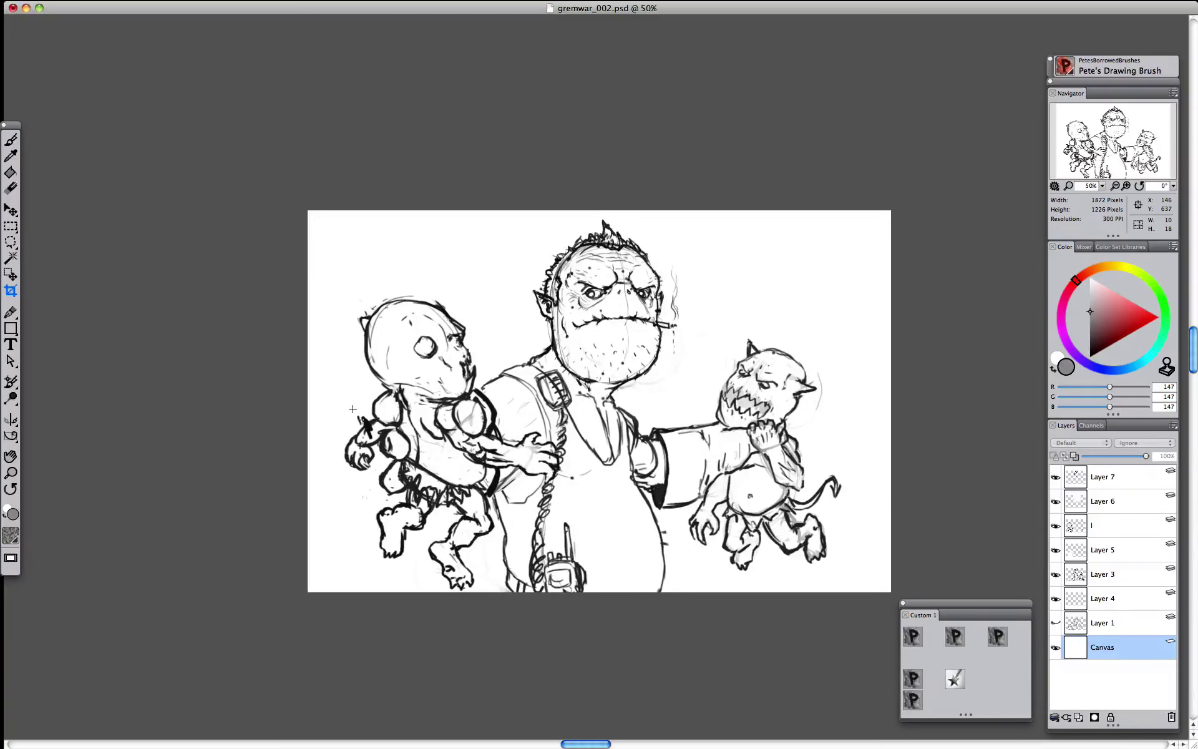
key("b")
left_click(11, 188)
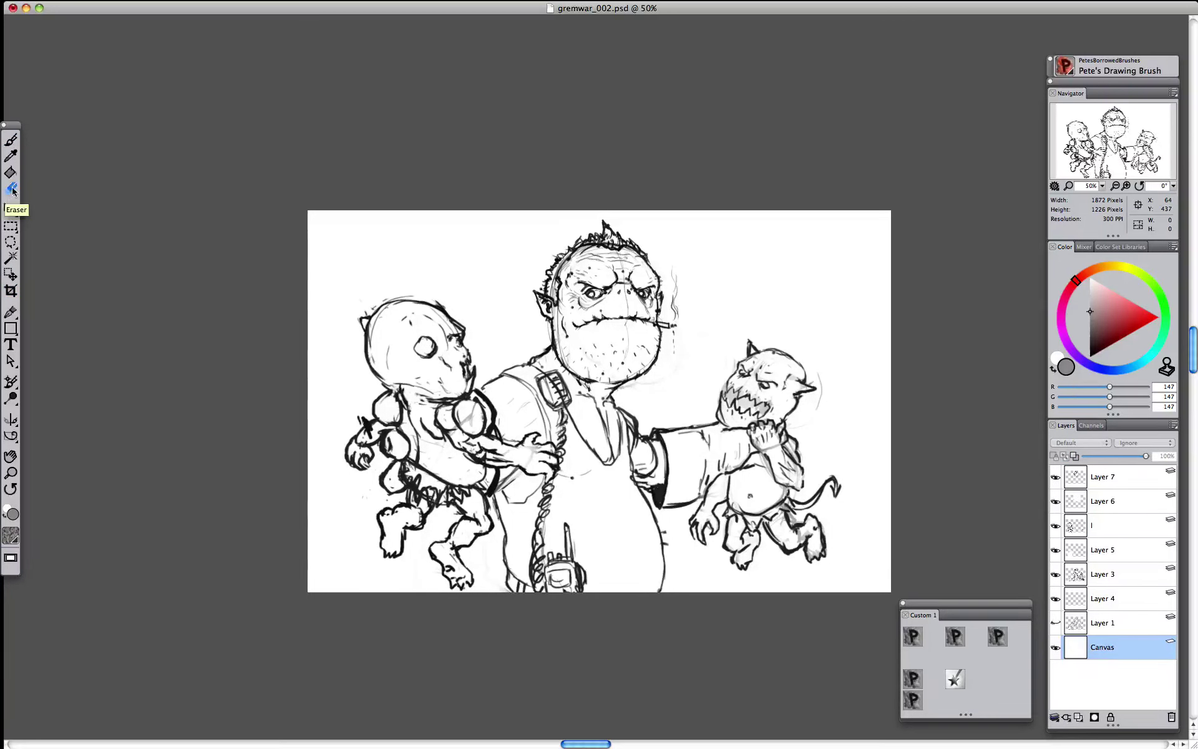
key("b")
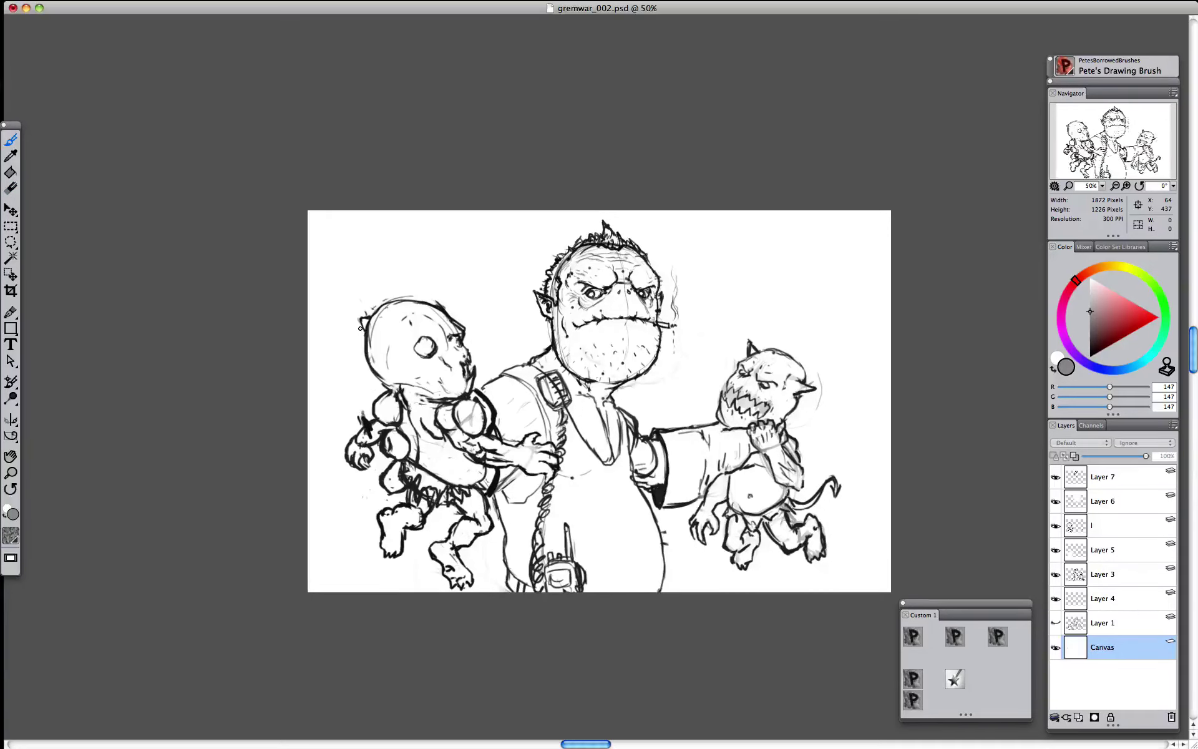
- On layer l, erase the left gremlin's outer forearm and curled hand
left_click(1098, 519)
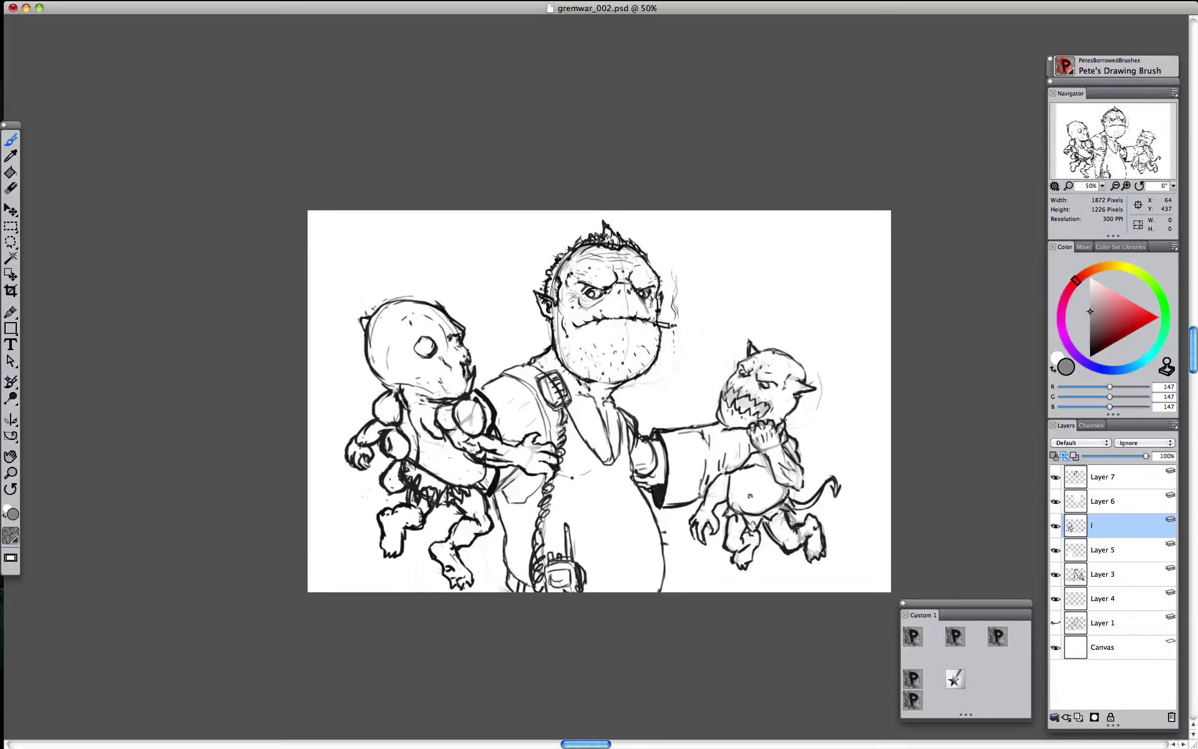
left_click(362, 428, "alt")
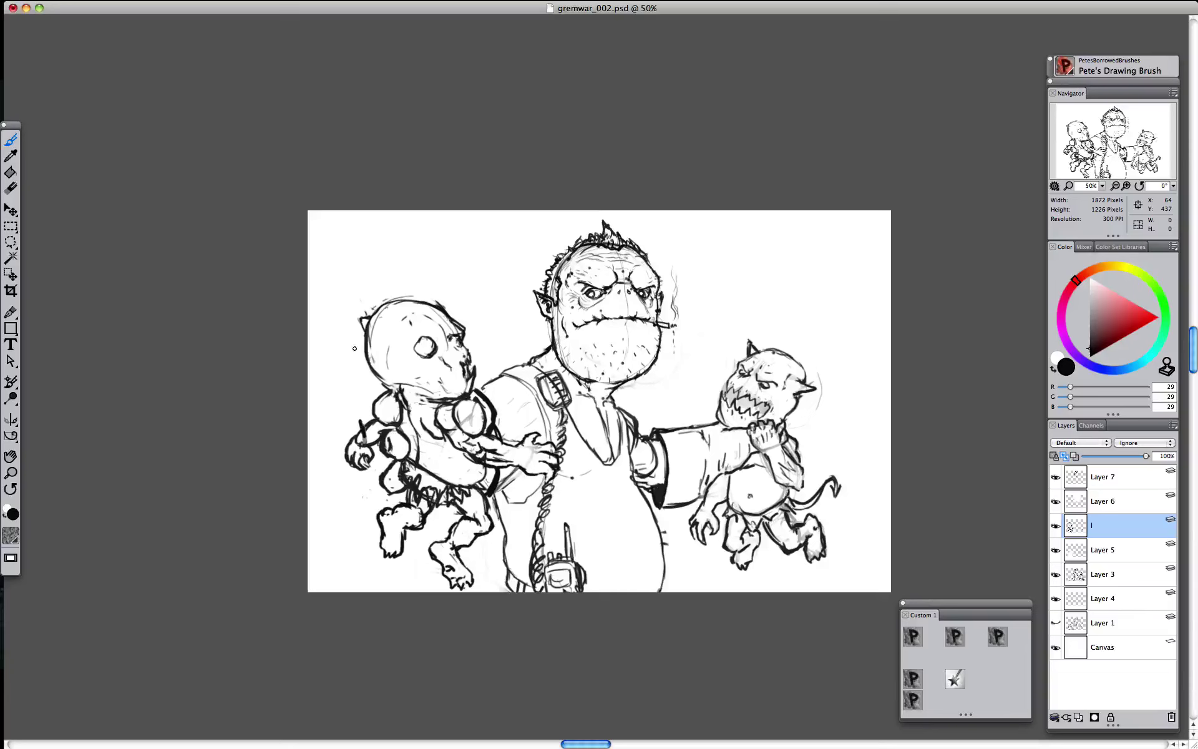
left_click(11, 188)
left_click(360, 441, "alt")
mouse_move(357, 422)
left_mouse_down()
mouse_move(372, 448)
mouse_move(360, 425)
mouse_move(347, 442)
mouse_move(343, 468)
left_mouse_up()
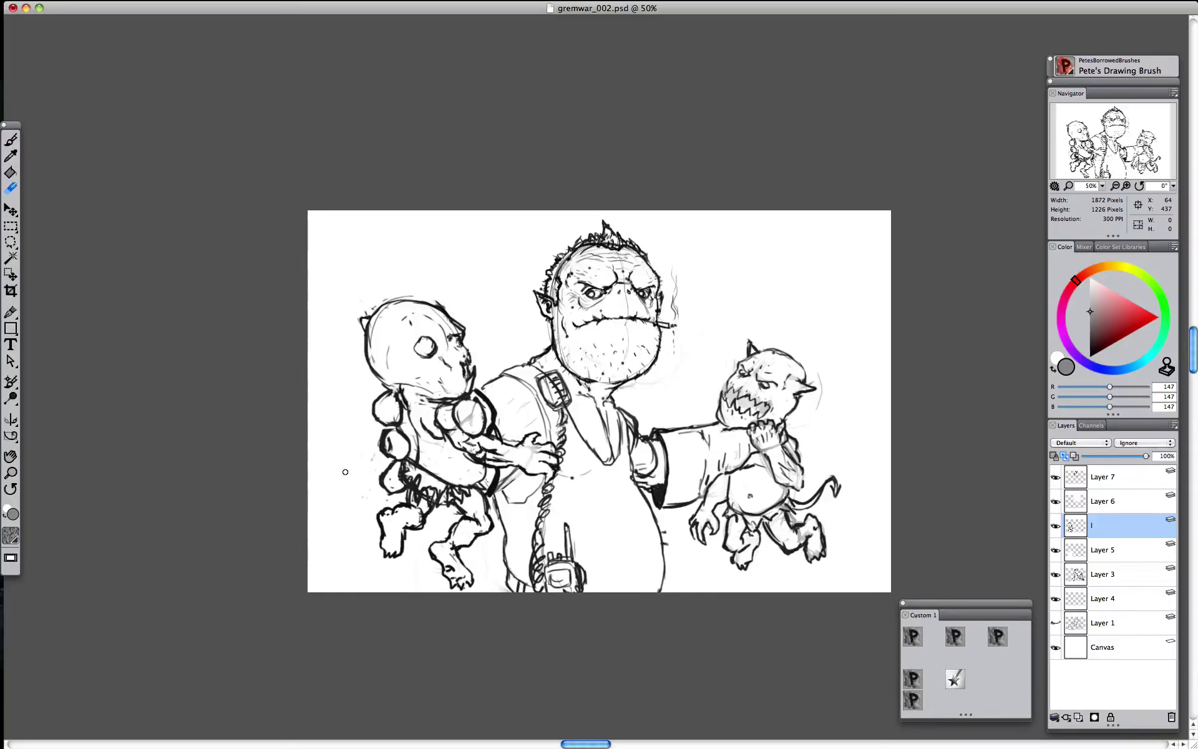
- Redraw the left gremlin's outer arm in near-black, stretched downward and ending in an open hand with fingers
key("b")
left_click(375, 422, "alt")
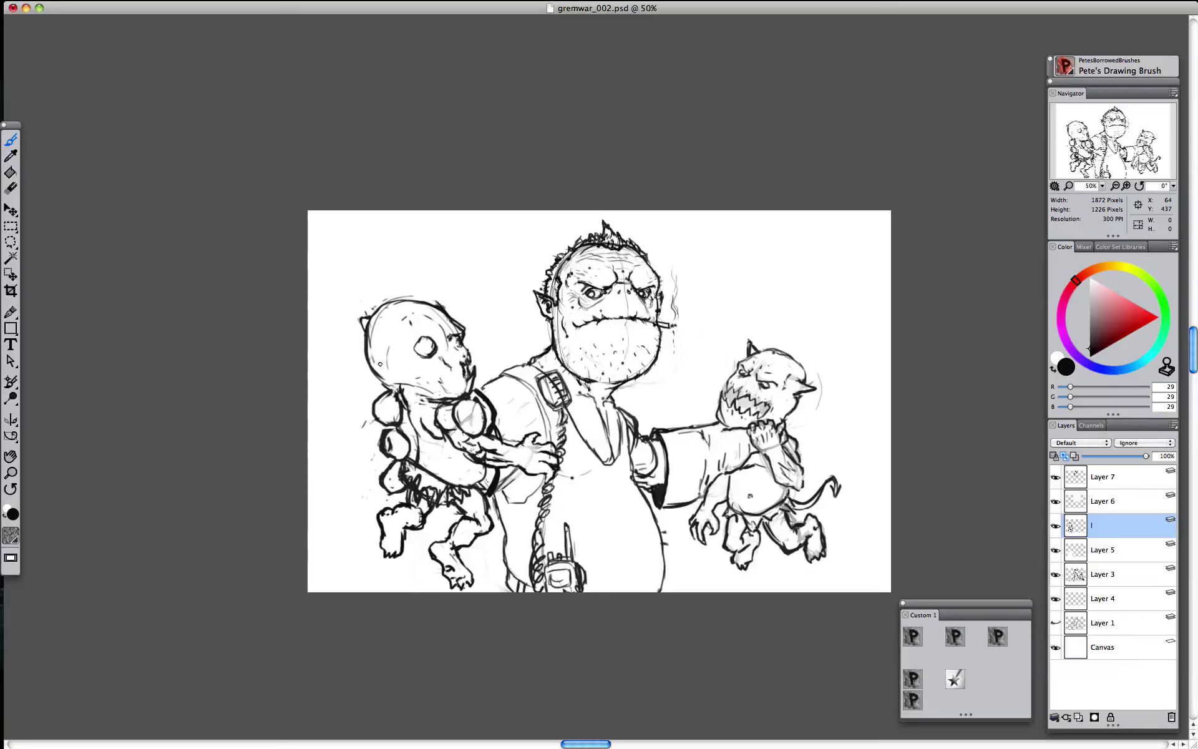
left_click_drag(367, 423, 355, 465)
mouse_move(376, 420)
left_mouse_down()
mouse_move(364, 427)
mouse_move(369, 462)
left_mouse_up()
mouse_move(358, 467)
left_mouse_down()
mouse_move(347, 433)
mouse_move(368, 490)
mouse_move(376, 456)
mouse_move(365, 498)
mouse_move(356, 447)
mouse_move(372, 444)
mouse_move(352, 435)
mouse_move(373, 436)
mouse_move(358, 428)
mouse_move(348, 449)
mouse_move(358, 462)
mouse_move(372, 417)
mouse_move(353, 430)
mouse_move(345, 463)
mouse_move(365, 464)
mouse_move(367, 479)
mouse_move(343, 461)
mouse_move(341, 478)
mouse_move(359, 473)
mouse_move(334, 477)
mouse_move(356, 490)
mouse_move(341, 483)
mouse_move(374, 481)
mouse_move(329, 493)
left_mouse_up()
key("n")
key("b")
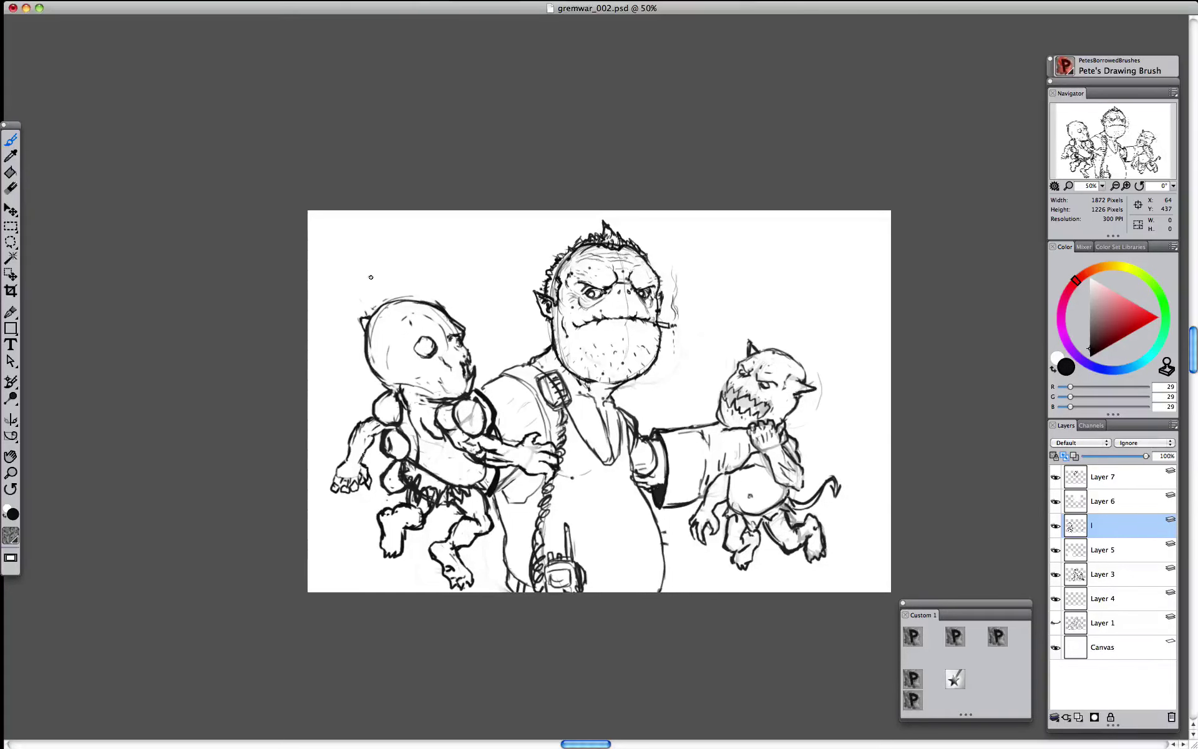
- Redraw the pointed ear at the back of the left gremlin's head
mouse_move(363, 326)
left_mouse_down()
mouse_move(365, 341)
mouse_move(373, 308)
left_mouse_up()
key("n")
key("b")
- Check the whole composition at several zoom levels, toggling Layer 7 to compare the man's head
left_click(1056, 477)
left_click(1057, 476)
left_click(1097, 475)
key("super+Right")
key("super+Right")
key("super+Right")
key("super+Right")
key("super+Right")
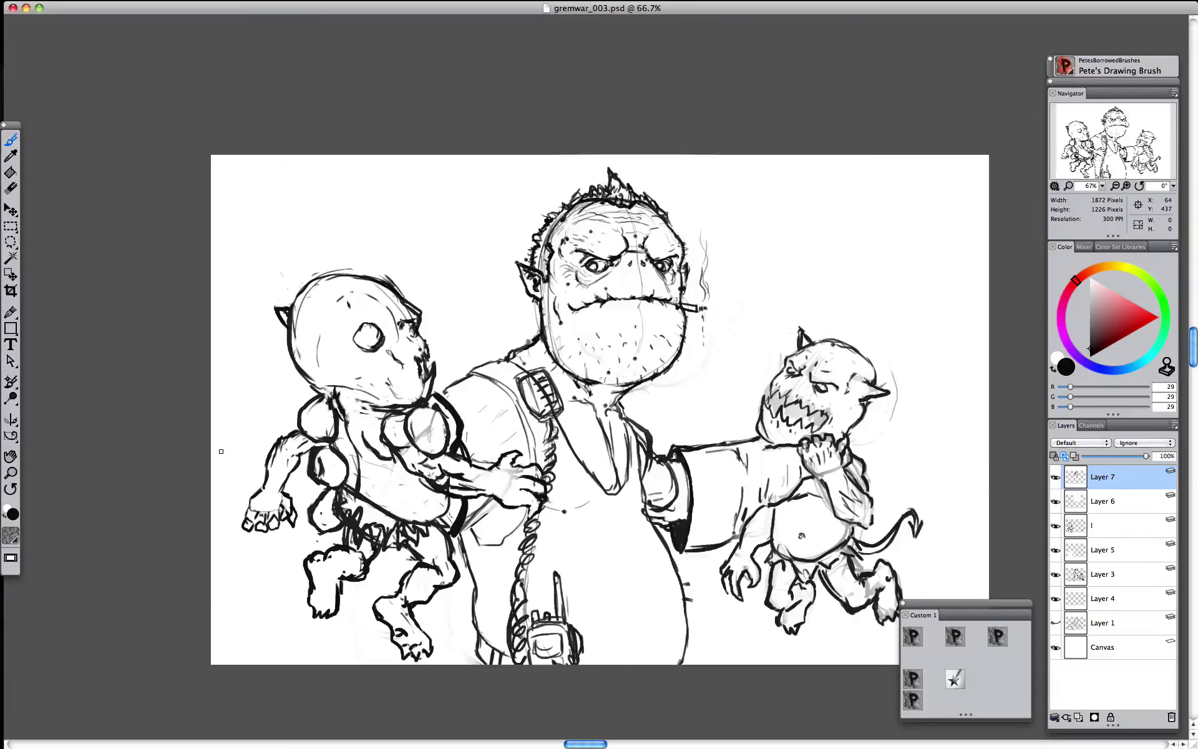
mouse_move(498, 310)
left_mouse_down()
mouse_move(482, 289)
mouse_move(488, 296)
left_mouse_up()
key("super+plus")
key("super+plus")
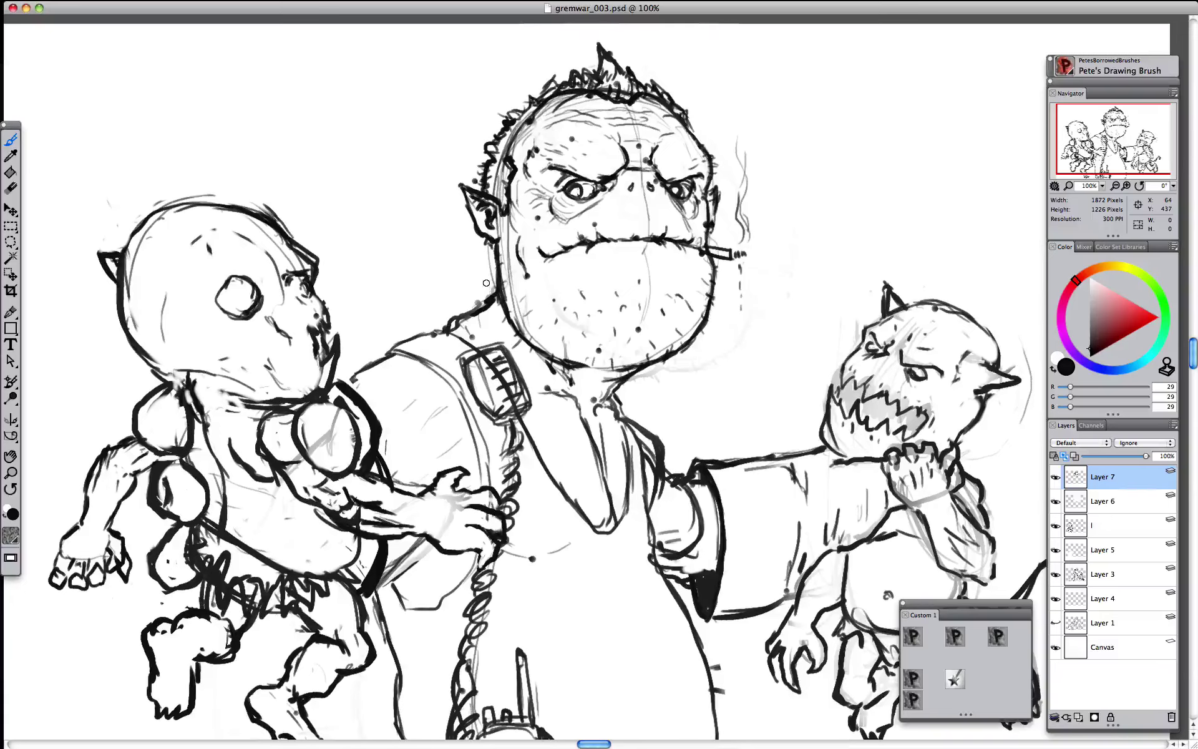
key("super+minus")
key("super+minus")
key("super+minus")
key("super+minus")
key("super+minus")
key("super+plus")
key("super+plus")
key("super+plus")
key("super+plus")
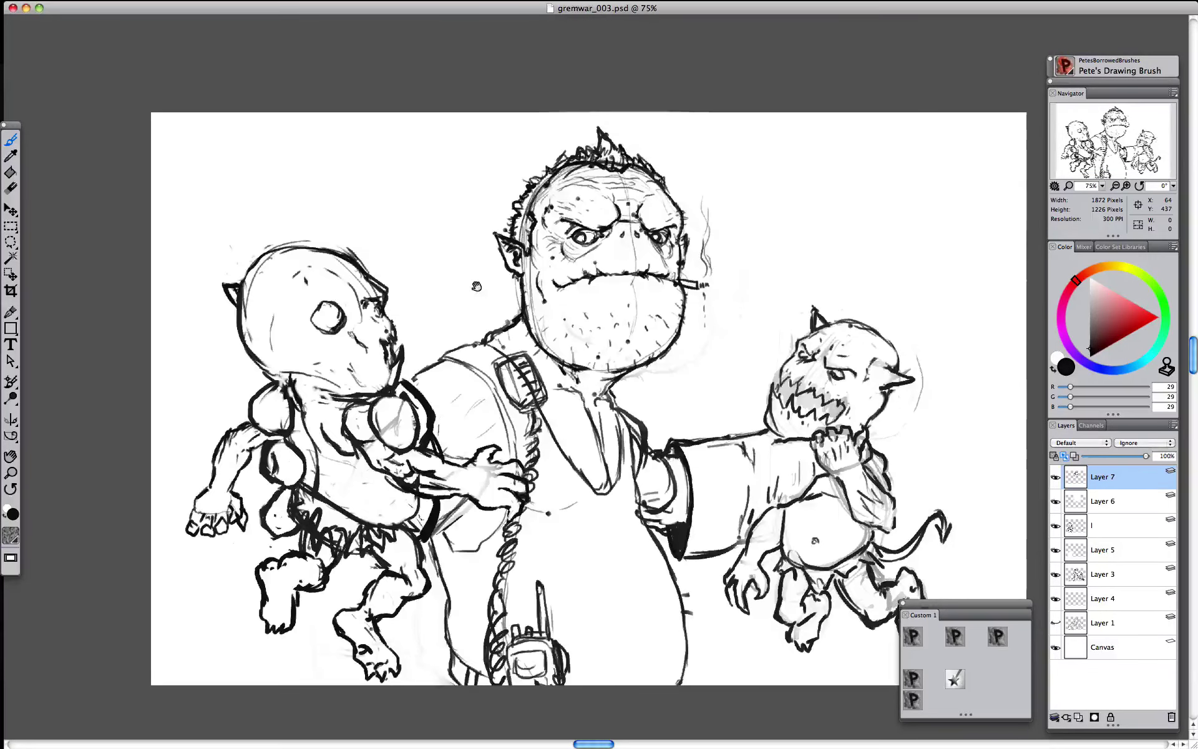
left_click_drag(477, 285, 465, 273)
- Hide Layer 7 and Layer 6 to bring back the man's old head, and add a new layer above layer l
left_click(1056, 477)
left_click(1055, 501)
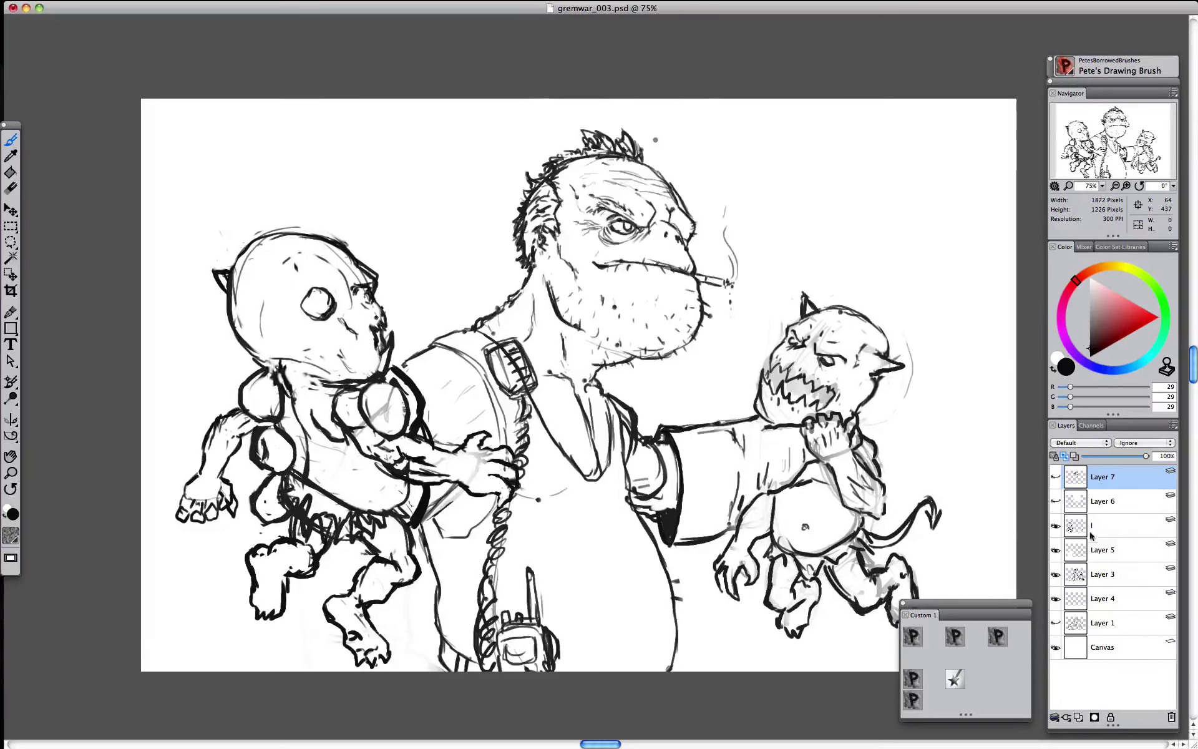
left_click(1117, 526)
left_click(1102, 574)
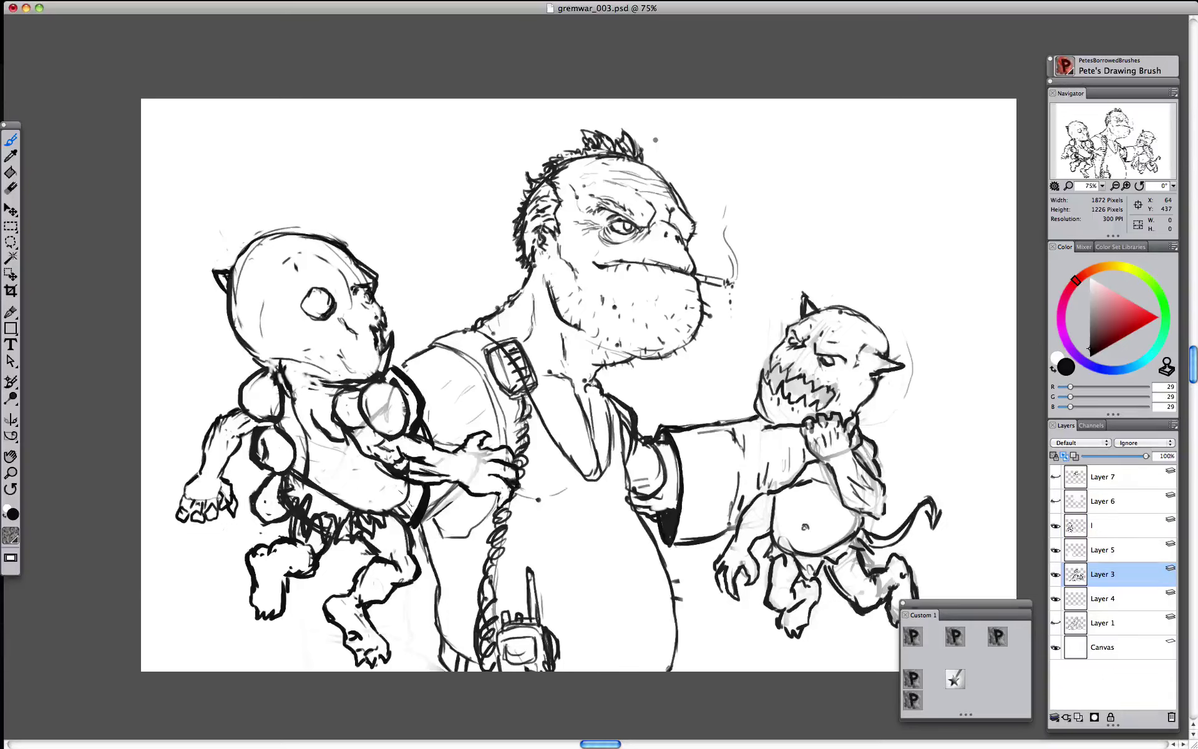
left_click(1107, 527)
left_click(1078, 717)
- Draw the pupil and darken the eye of the man's old head in near-black on the new layer
left_click(682, 181, "alt")
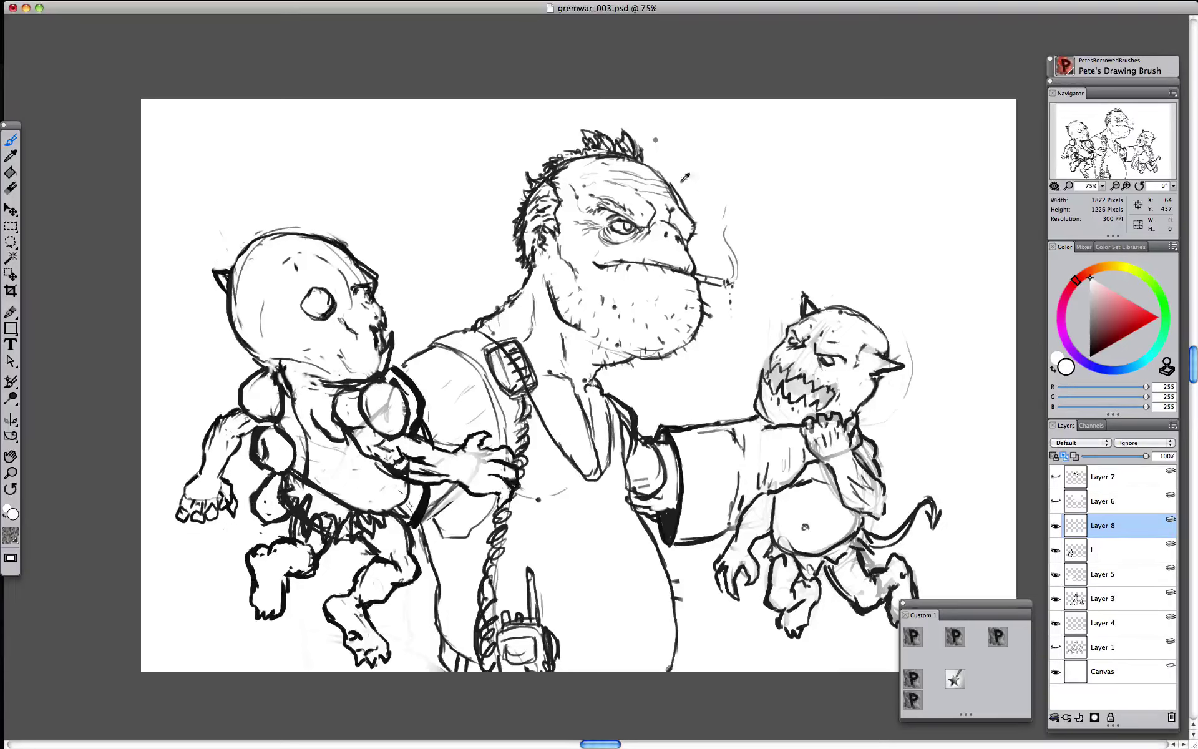
left_click(1091, 349)
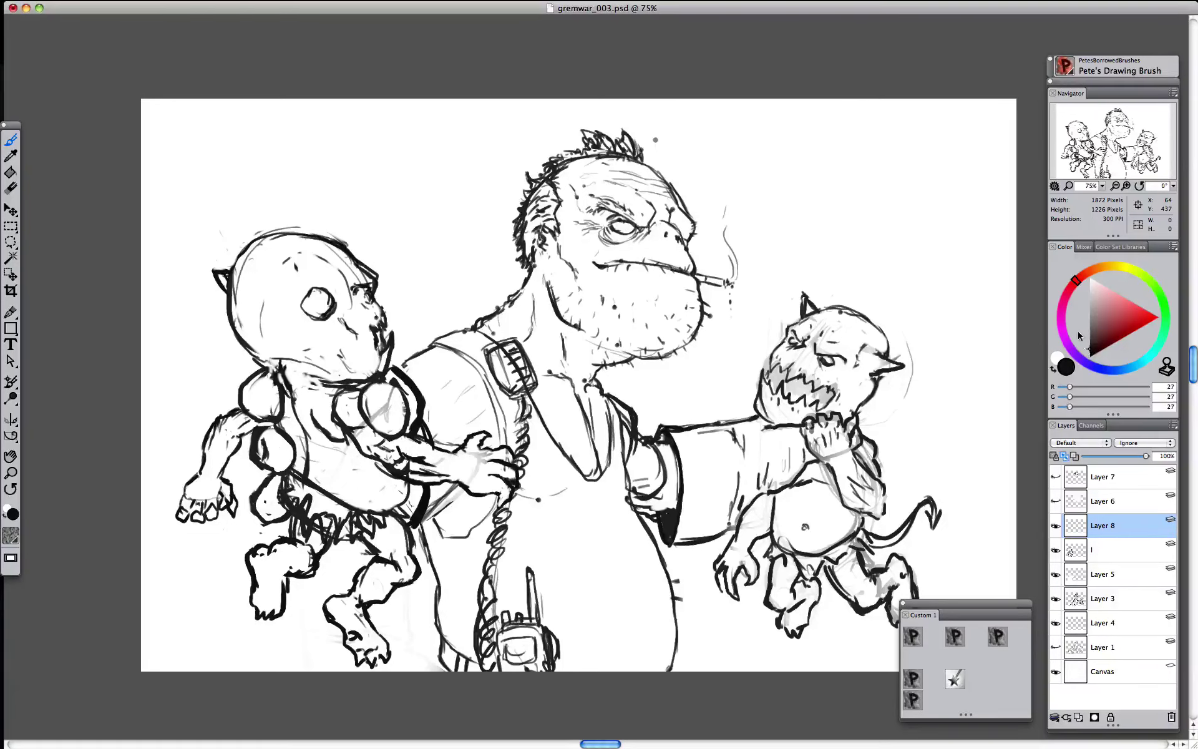
left_click_drag(617, 225, 620, 227)
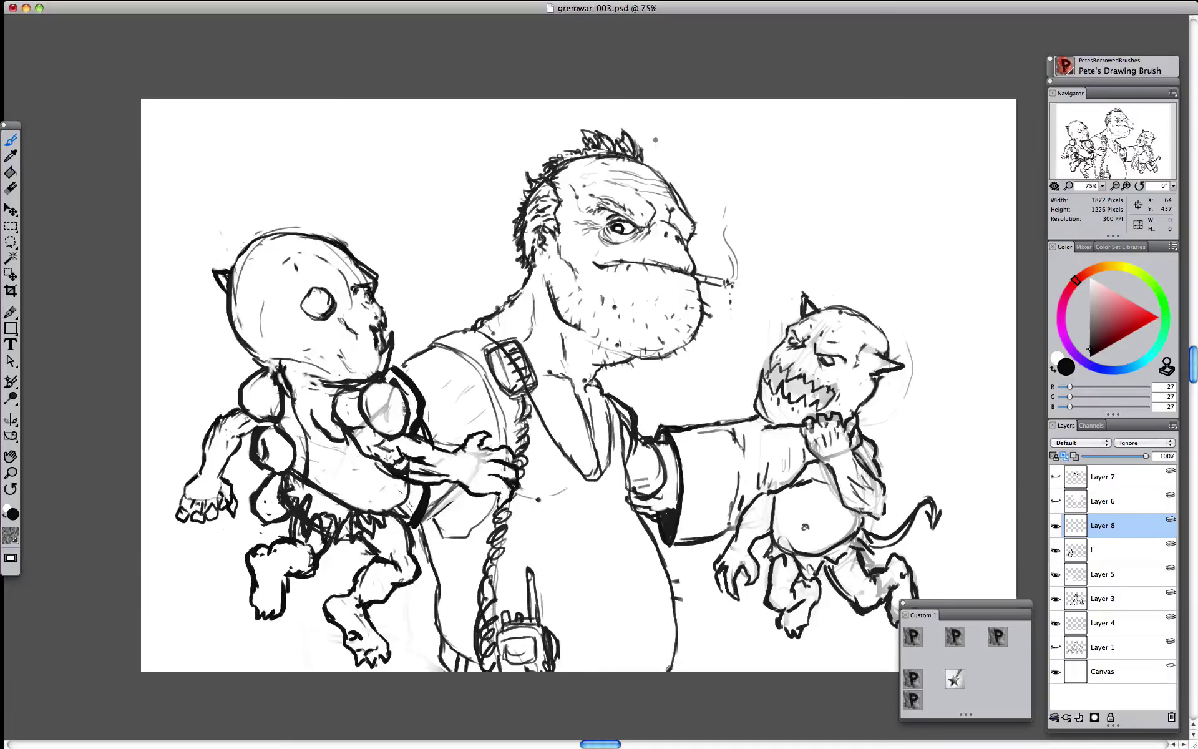
mouse_move(647, 226)
left_mouse_down()
mouse_move(654, 215)
mouse_move(638, 227)
left_mouse_up()
- Extend the man's mouth line back across his cheek and reinforce the line under his chin
mouse_move(609, 267)
left_mouse_down()
mouse_move(574, 263)
mouse_move(572, 276)
left_mouse_up()
left_click(595, 265, "alt")
left_click(625, 261, "alt")
left_click(565, 246, "alt")
left_click(563, 261, "alt")
left_click(570, 255, "alt")
left_click(607, 265, "alt")
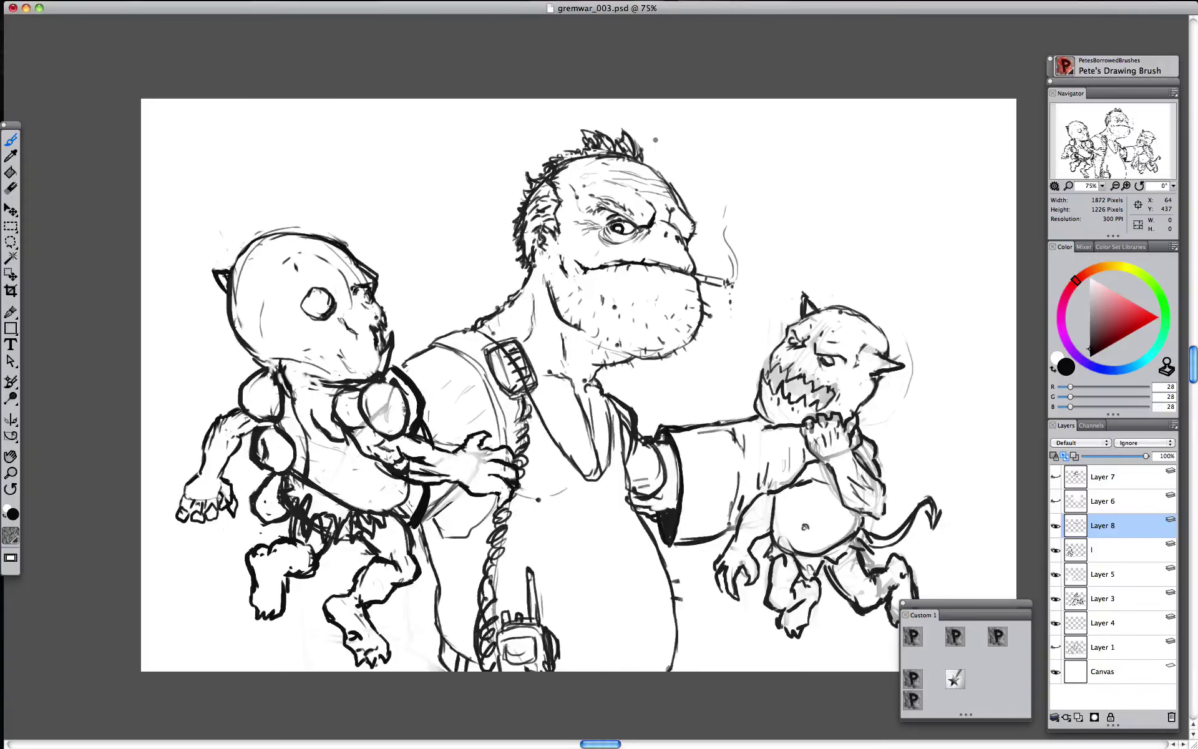
left_click_drag(662, 264, 680, 269)
left_click_drag(598, 340, 627, 353)
- Draw a pointed ear over the man's side hair and trim its shape with white and dark strokes
left_click_drag(524, 240, 555, 262)
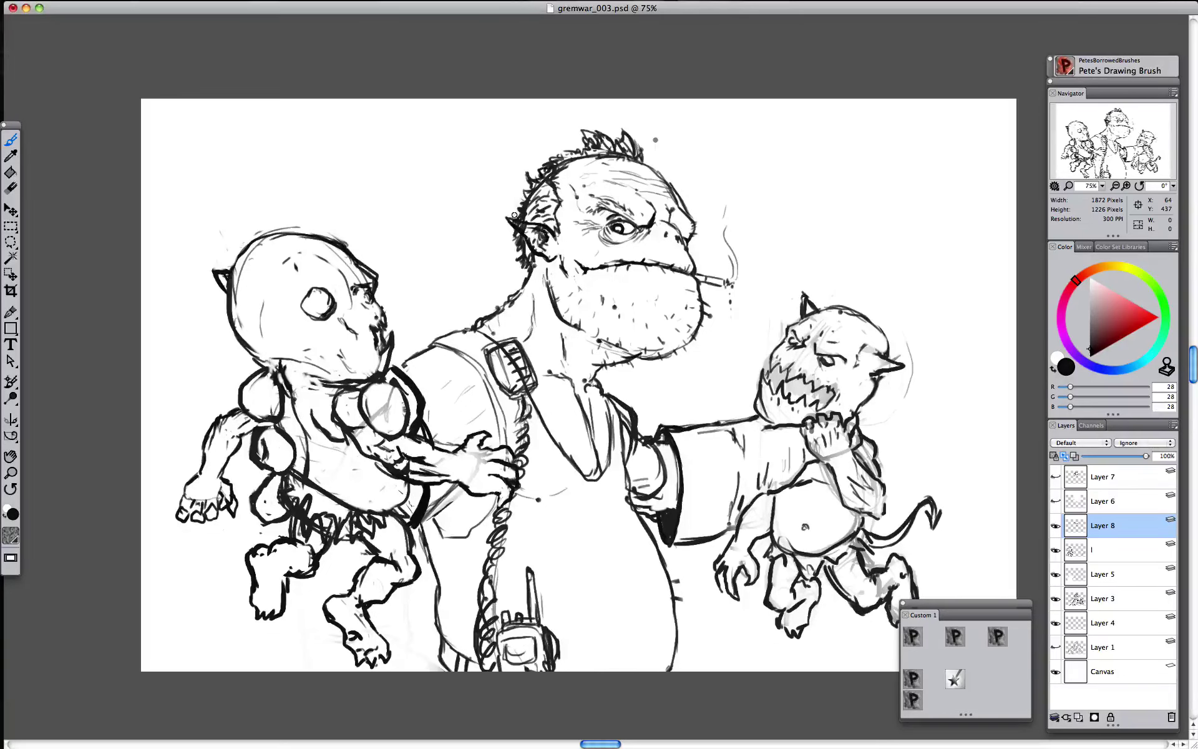
key("shift+x")
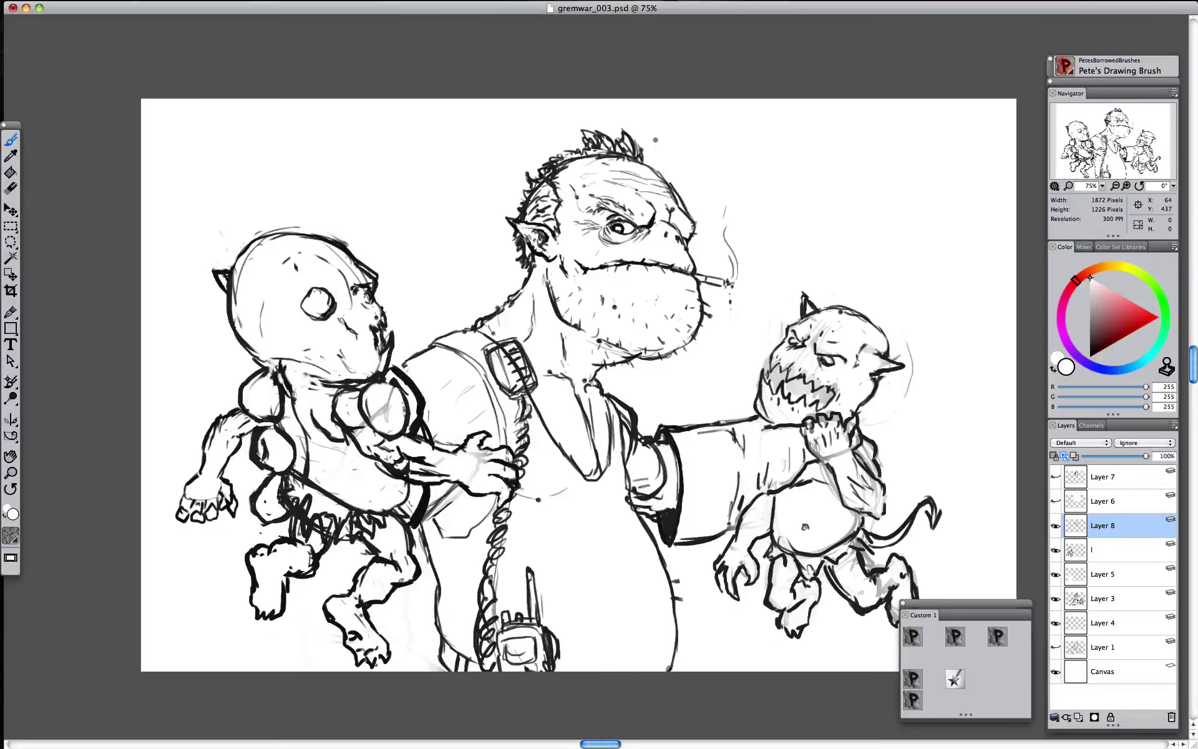
left_click(541, 229, "alt")
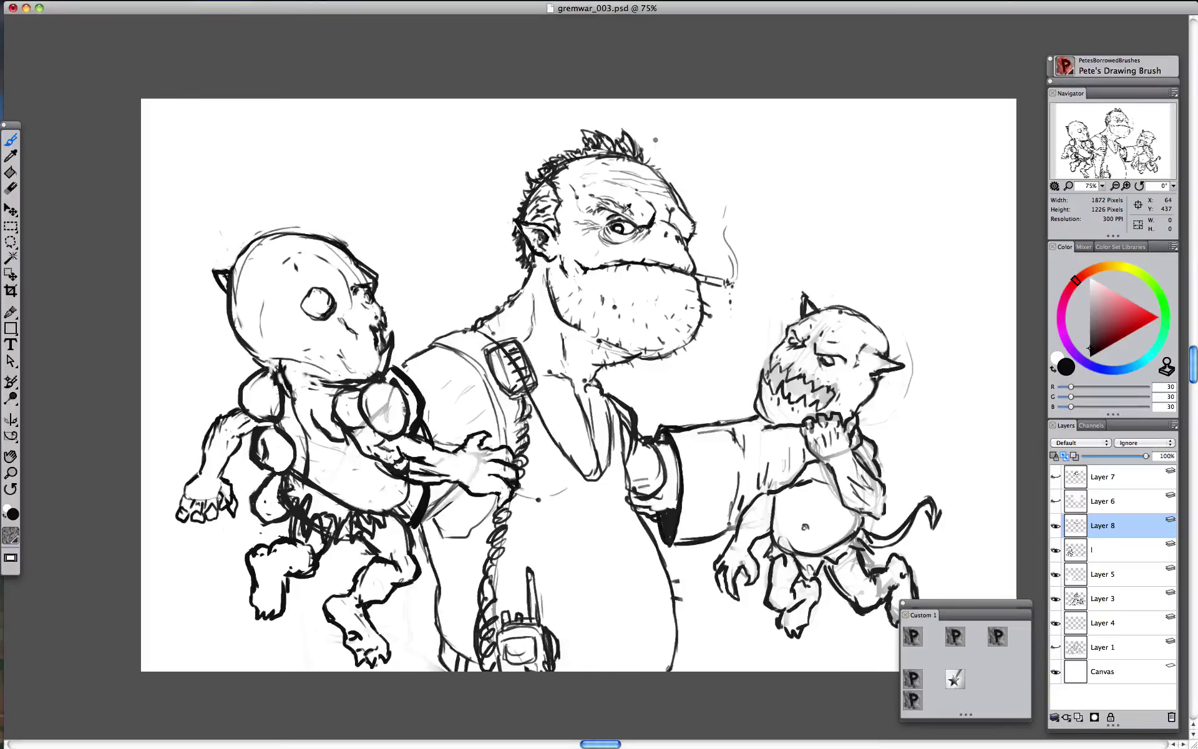
- Refine the rim and highlights of the man's eye with sampled black and white touches
left_click(610, 219, "alt")
left_click(637, 223, "alt")
left_click(621, 219, "alt")
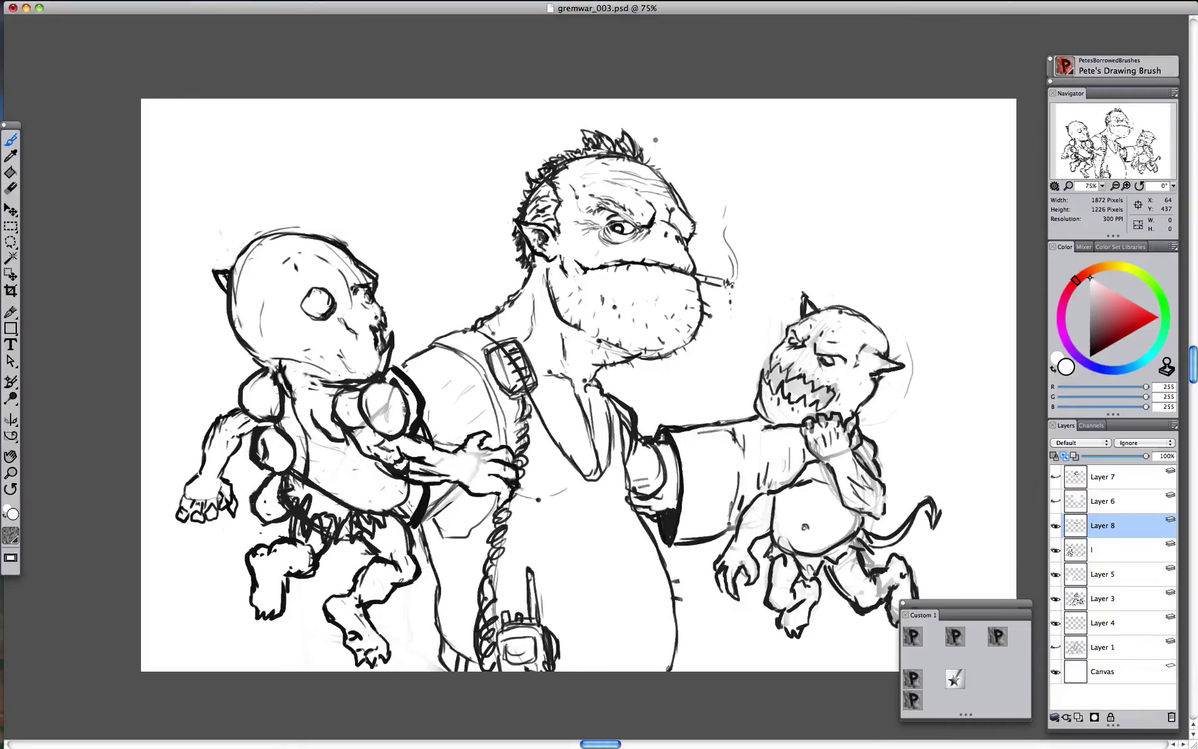
left_click(631, 222, "alt")
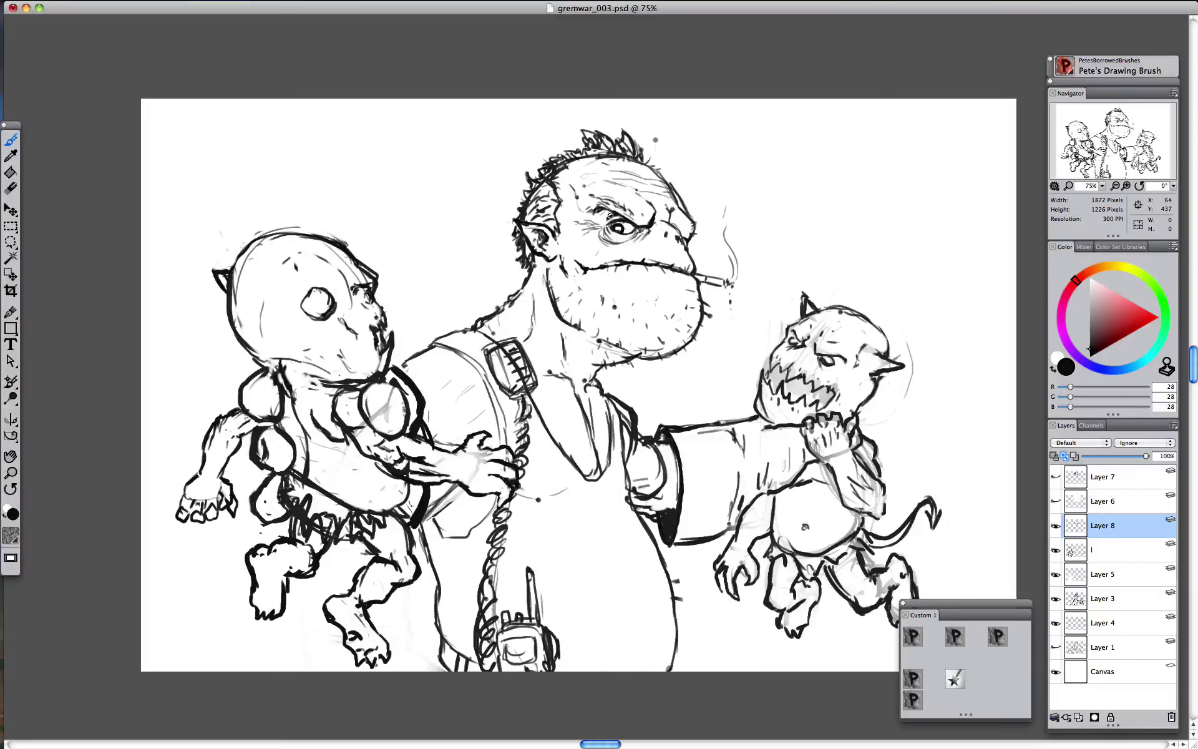
- Select layer l and nudge its contents upward to raise the left gremlin beside the man's head
key("super+minus")
key("alt+bracketleft")
key("super+Up")
key("super+Up")
key("super+Up")
key("super+Up")
key("super+Up")
key("super+Up")
key("super+Up")
key("super+Up")
key("super+Up")
key("super+Up")
key("super+Up")
key("super+Up")
key("super+Up")
key("super+Up")
key("super+Up")
key("super+Up")
key("super+Up")
key("super+Up")
key("super+Up")
key("super+Up")
key("Up")
key("Up")
key("Up")
key("Up")
key("Up")
key("Up")
key("Up")
key("Up")
key("Up")
key("Up")
key("Up")
key("Up")
key("Up")
key("Up")
key("Up")
key("Up")
key("Up")
key("Up")
key("Up")
key("Up")
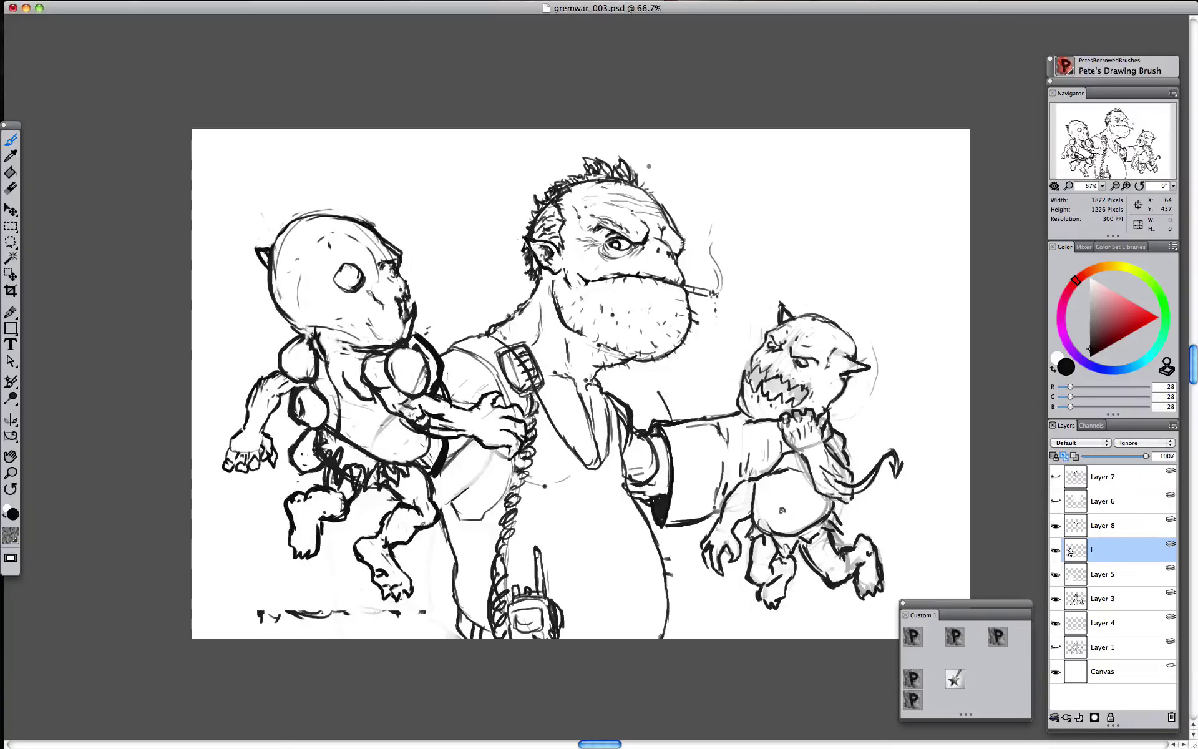
key("Up")
key("Up")
key("Up")
key("Up")
key("Up")
key("Up")
key("Up")
key("Up")
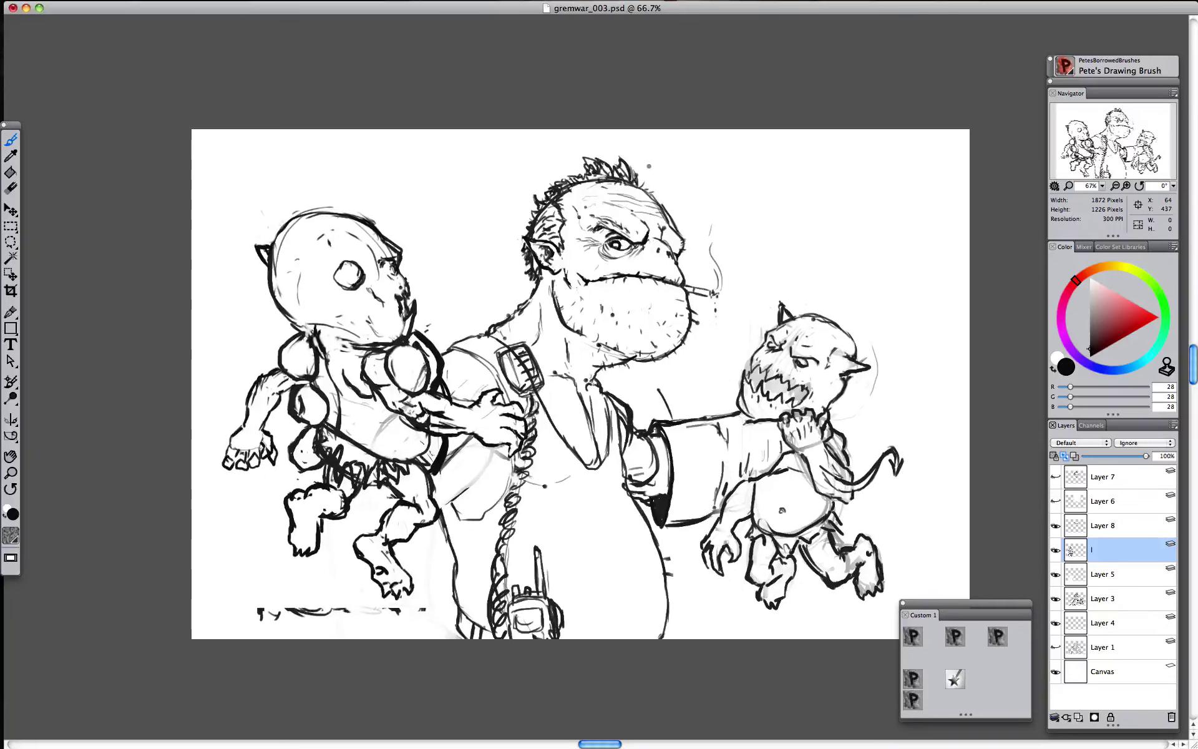
- Lasso the right gremlin's tail and move it back down so it joins the body
key("l")
left_click_drag(831, 513, 921, 440)
left_click_drag(850, 487, 850, 522)
- Erase the stray line above the man's outstretched arm and the excess lines at the sleeve beneath the left gremlin's arm
key("n")
left_click_drag(671, 416, 663, 389)
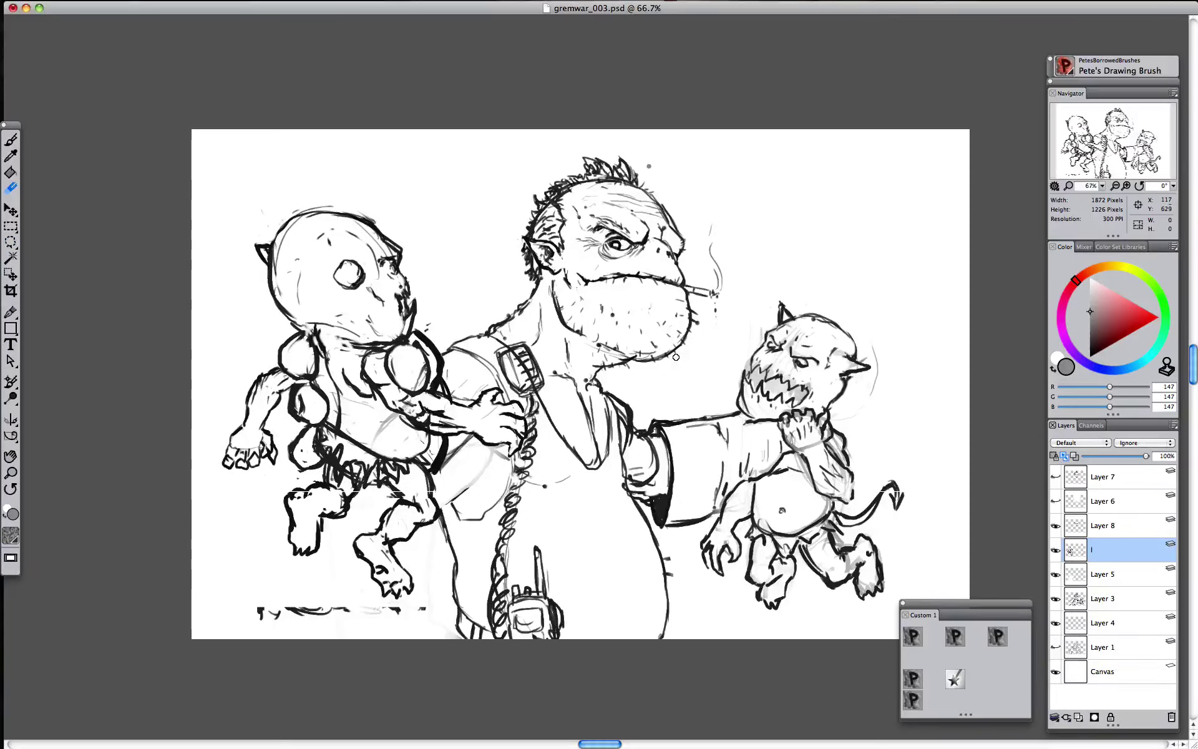
mouse_move(458, 451)
left_mouse_down()
mouse_move(475, 437)
mouse_move(443, 473)
left_mouse_up()
- Redraw the lower edge of the man's sleeve in near-black beneath the left gremlin's gripping arm
key("r")
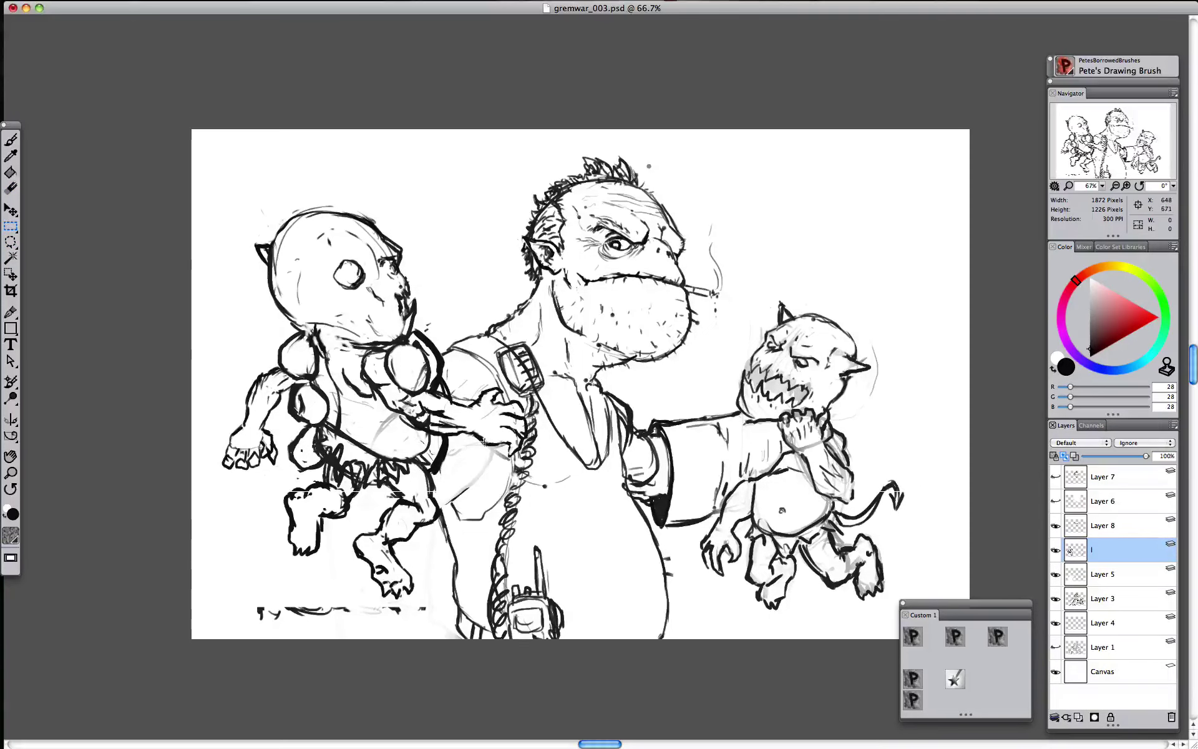
key("b")
left_click_drag(487, 451, 433, 489)
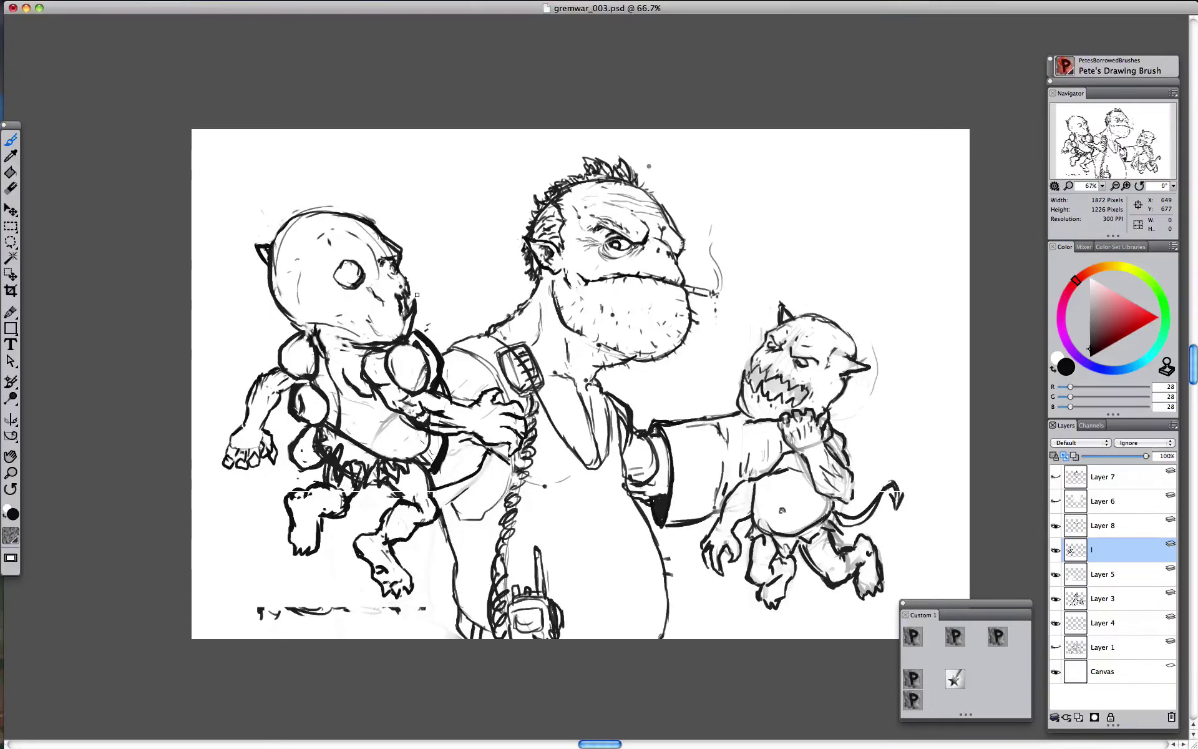
key("n")
left_click(1089, 311)
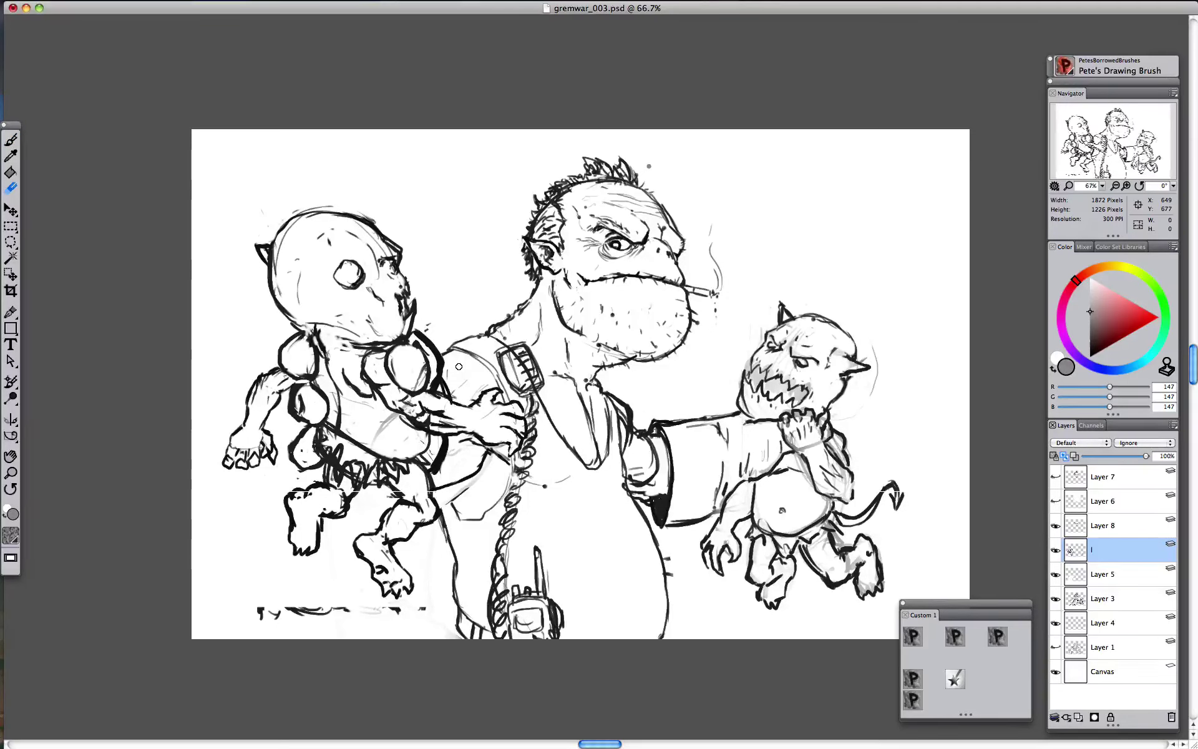
- Erase the row of leftover marks beneath the left gremlin's feet
key("b")
key("n")
mouse_move(424, 610)
left_mouse_down()
mouse_move(364, 626)
mouse_move(236, 603)
left_mouse_up()
- Draw small tears and fold lines on the front of the man's shirt in near-black
key("b")
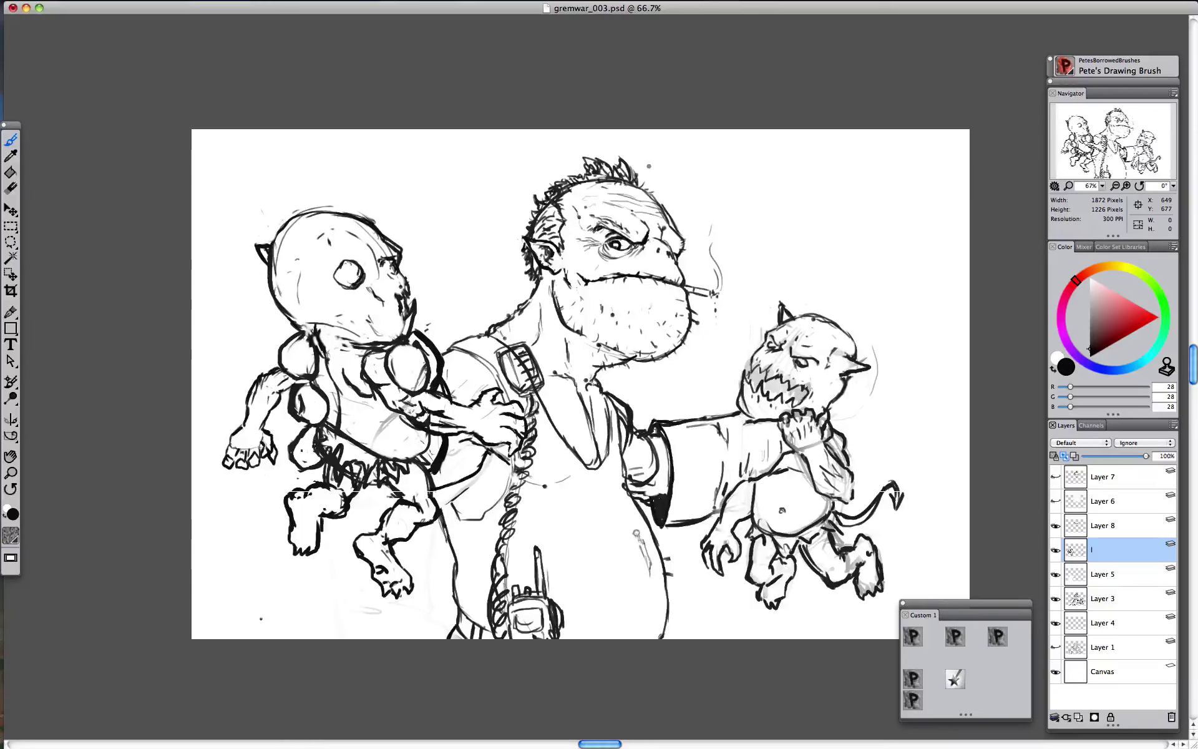
mouse_move(574, 537)
left_mouse_down()
mouse_move(582, 585)
mouse_move(623, 598)
left_mouse_up()
mouse_move(574, 379)
left_mouse_down()
mouse_move(596, 444)
mouse_move(625, 477)
left_mouse_up()
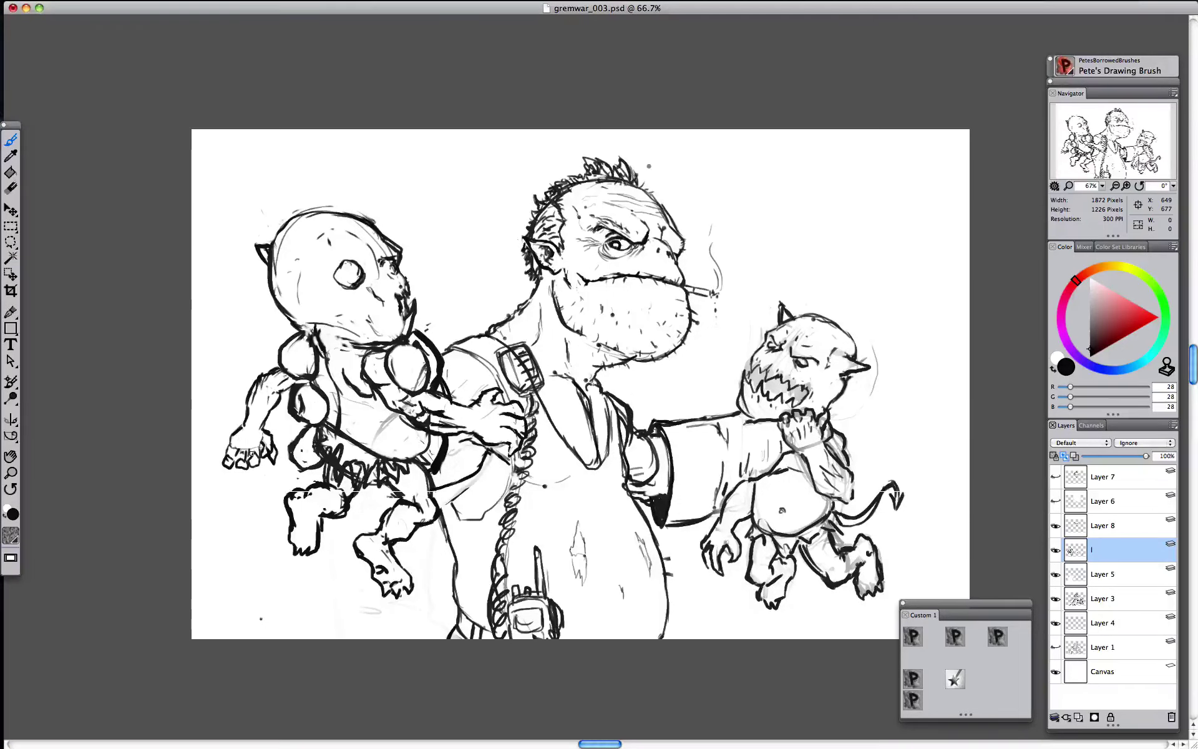
- Erase the left gremlin's hanging hand and redraw it with spread, clawed fingers
key("n")
mouse_move(256, 476)
left_mouse_down()
mouse_move(252, 428)
mouse_move(275, 453)
mouse_move(228, 451)
left_mouse_up()
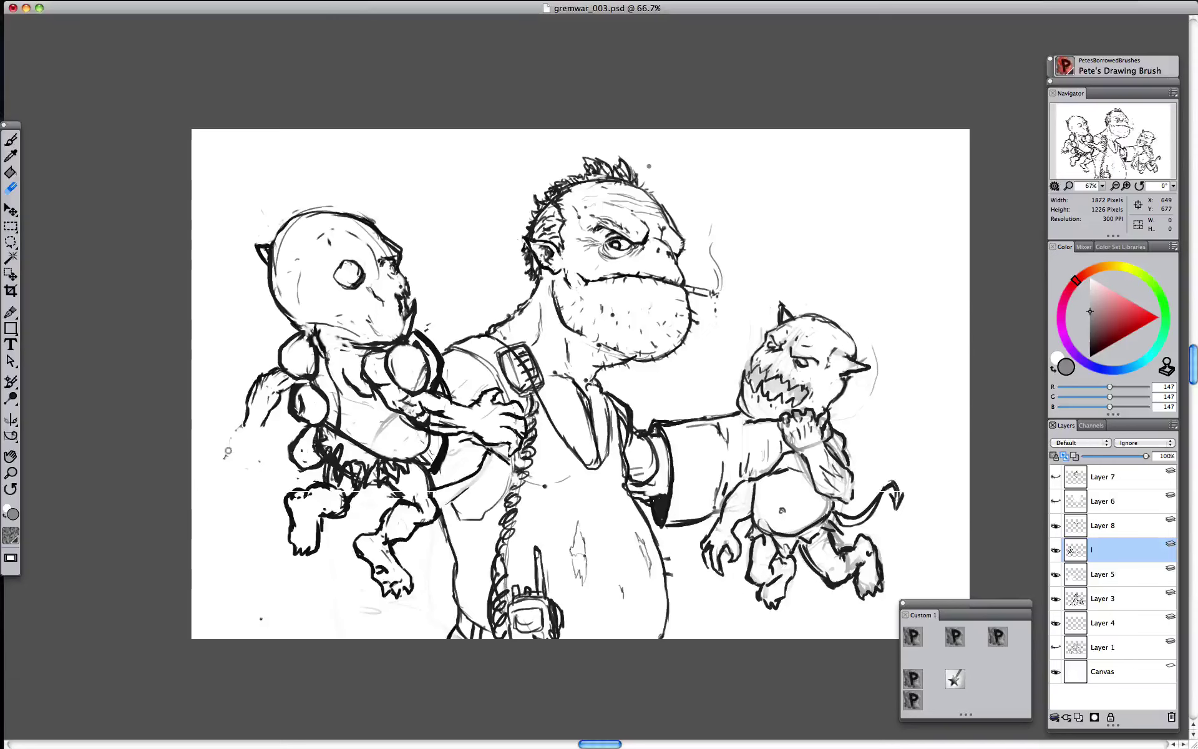
key("b")
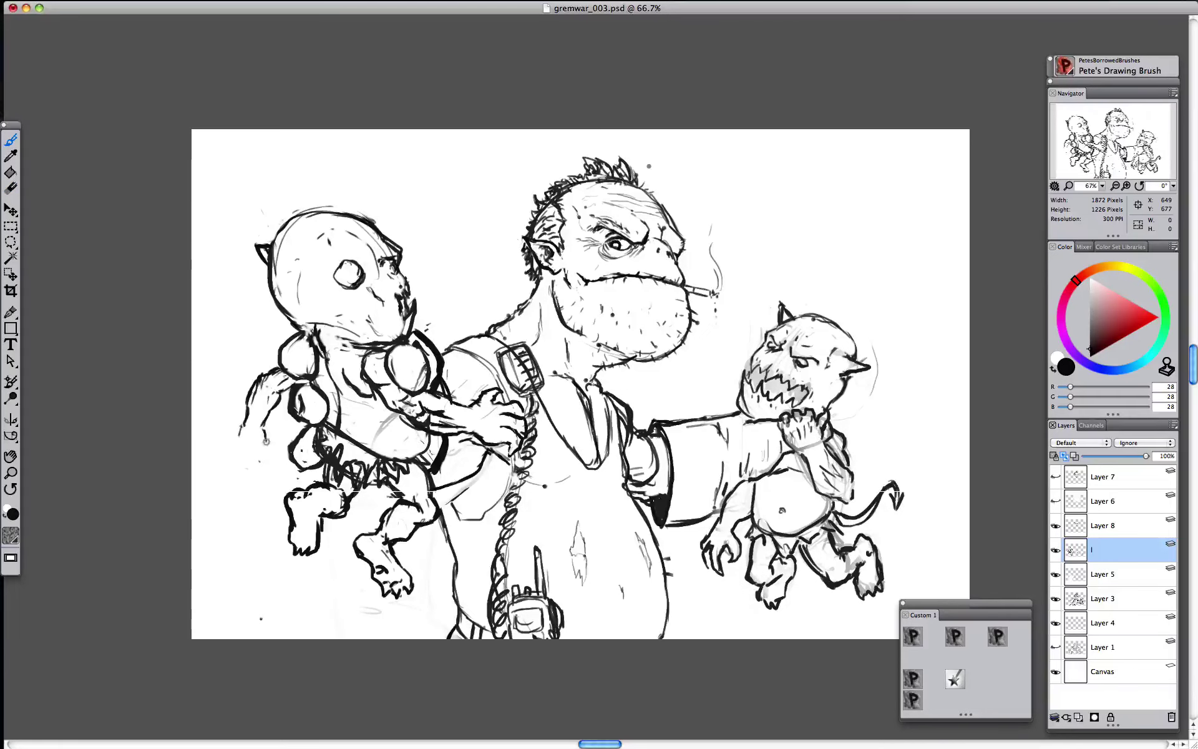
mouse_move(266, 430)
left_mouse_down()
mouse_move(256, 446)
mouse_move(278, 437)
mouse_move(279, 463)
mouse_move(283, 448)
mouse_move(261, 463)
mouse_move(226, 462)
mouse_move(250, 459)
mouse_move(239, 466)
mouse_move(249, 457)
mouse_move(236, 444)
left_mouse_up()
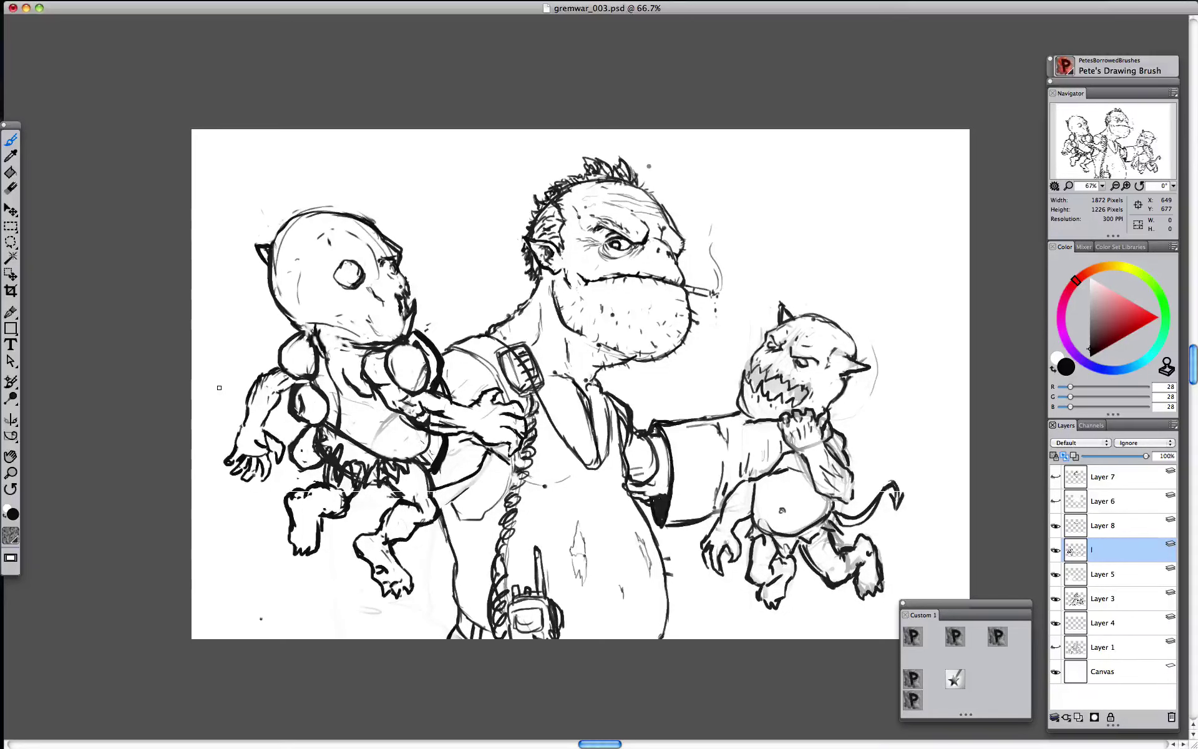
- Examine the whole composition at a reduced size and mirrored horizontally, restoring its original orientation
key("super+minus")
key("super+minus")
key("super+minus")
key("super+minus")
key("super+minus")
key("super+minus")
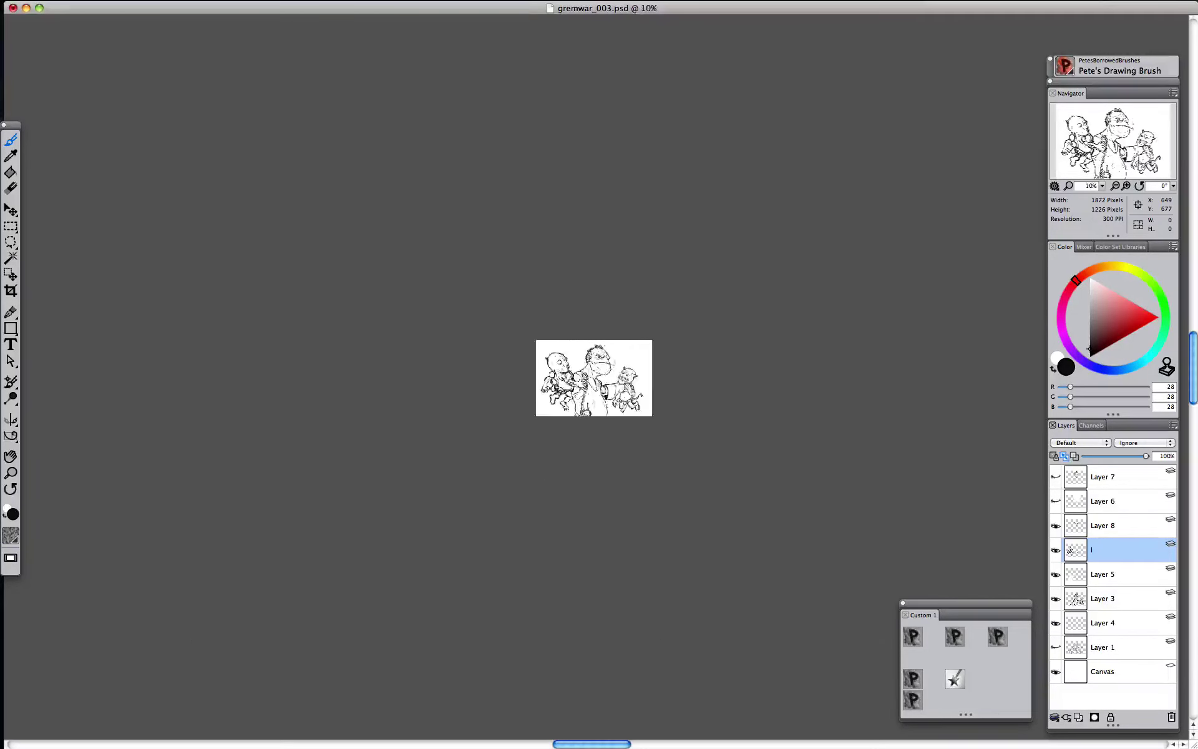
key("super+equal")
key("super+equal")
key("super+equal")
key("super+equal")
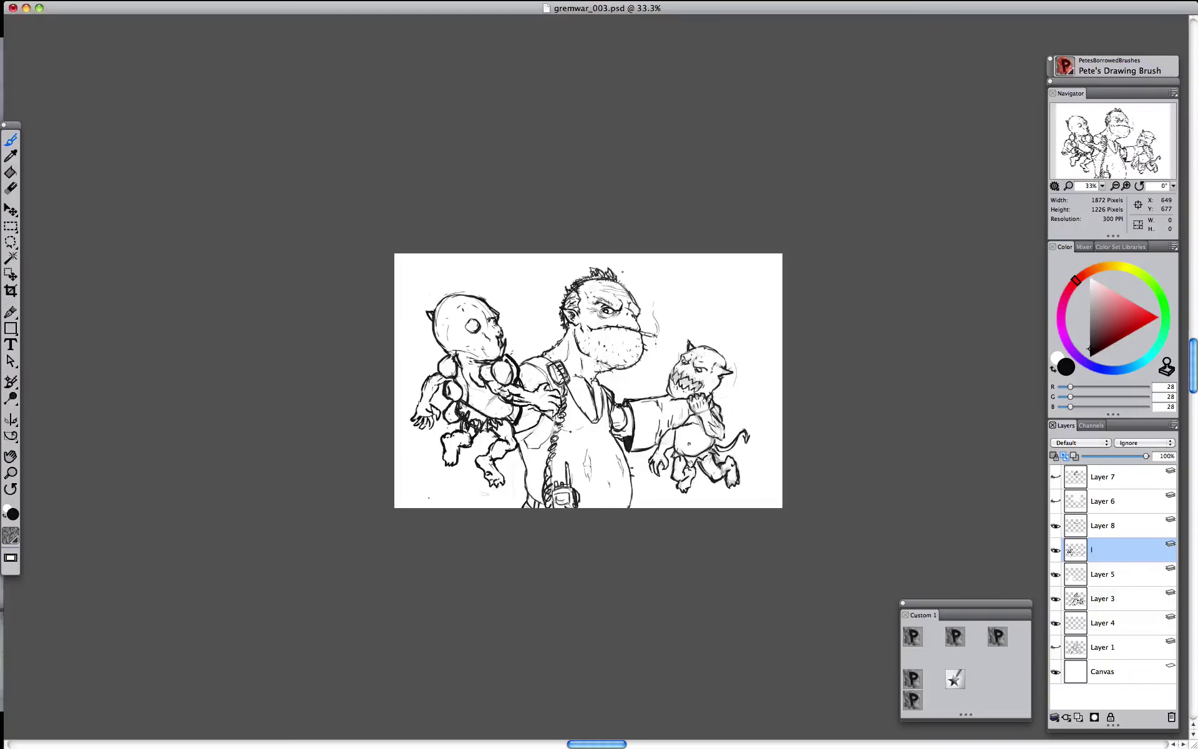
key("super+shift+h")
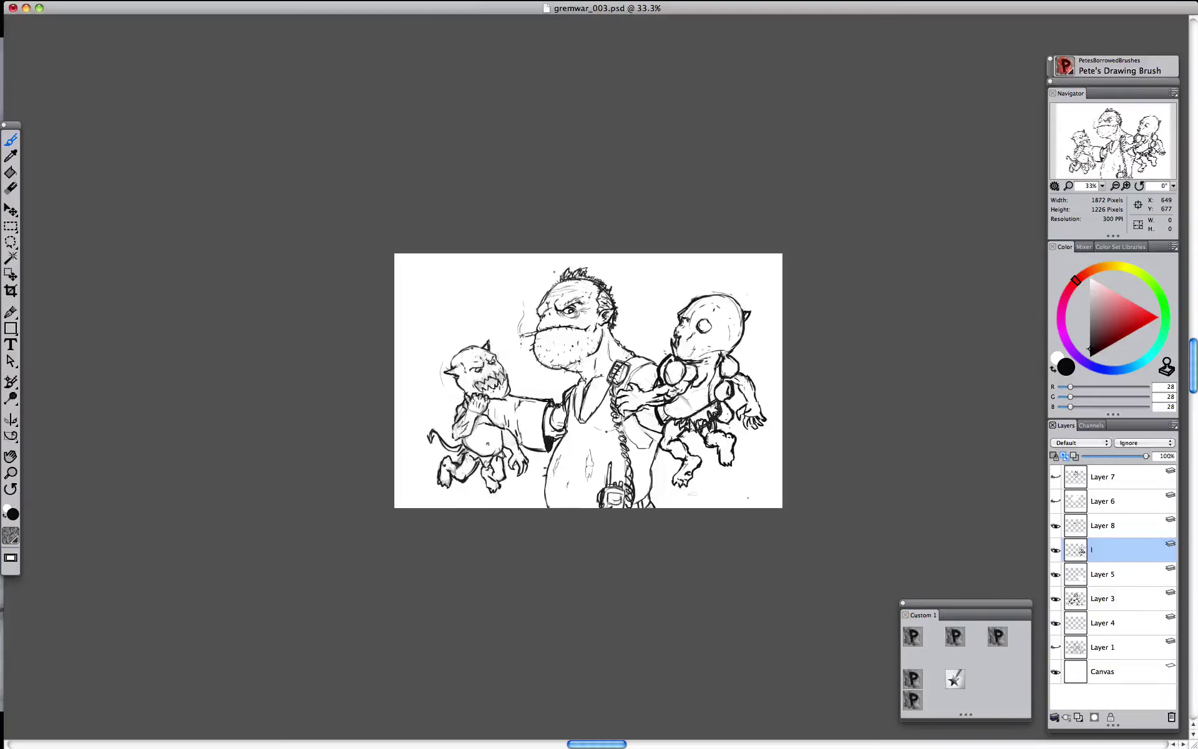
key("super+z")
- On Layer 3, touch up the man's forehead and brow outline and erase stray marks behind his neck
key("super+equal")
key("super+equal")
key("super+equal")
left_click_drag(593, 294, 579, 381)
left_click(1103, 599)
left_click_drag(666, 283, 661, 259)
key("n")
key("b")
left_click_drag(662, 305, 674, 298)
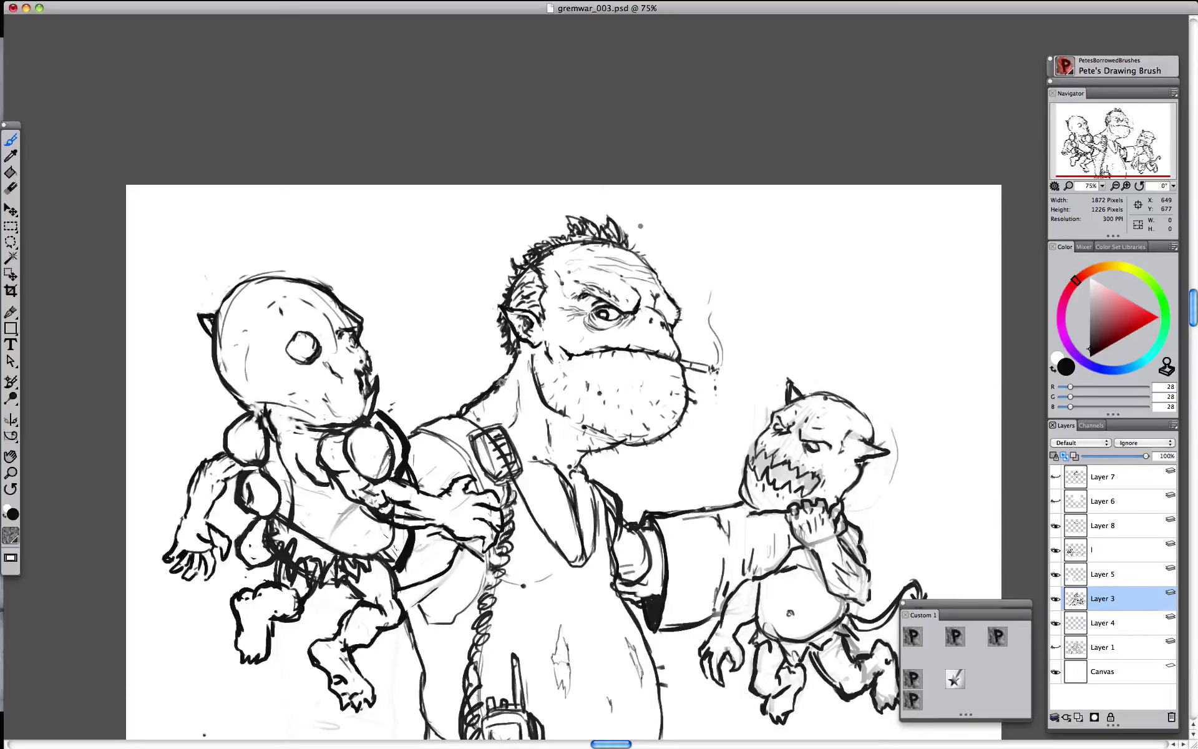
key("n")
mouse_move(505, 385)
left_mouse_down()
mouse_move(481, 403)
mouse_move(489, 394)
left_mouse_up()
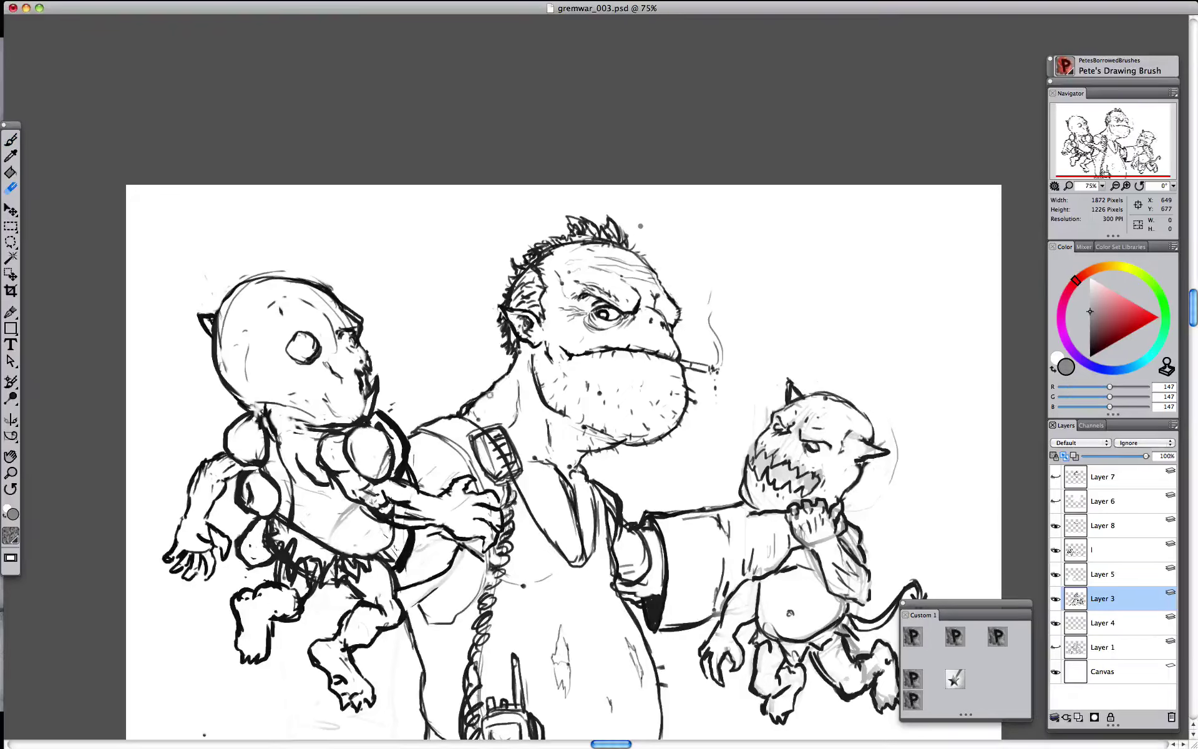
- Scatter small near-black debris specks across the empty background around the figures
key("b")
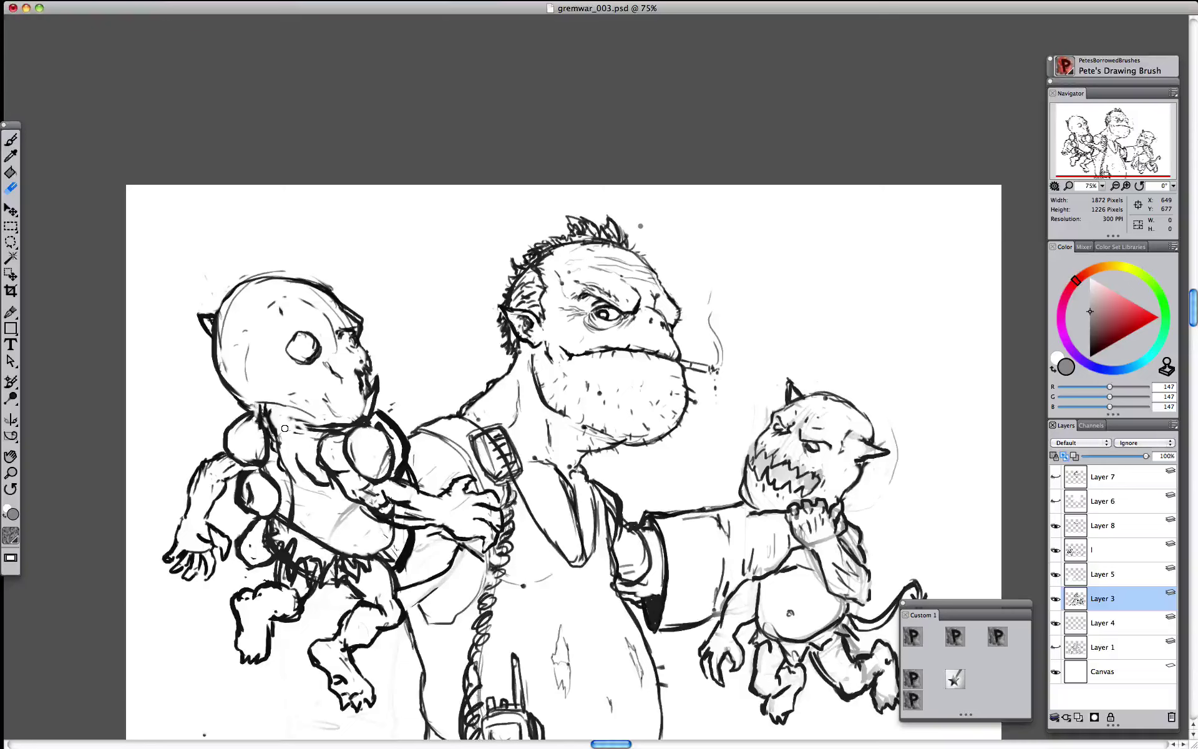
key("e")
key("b")
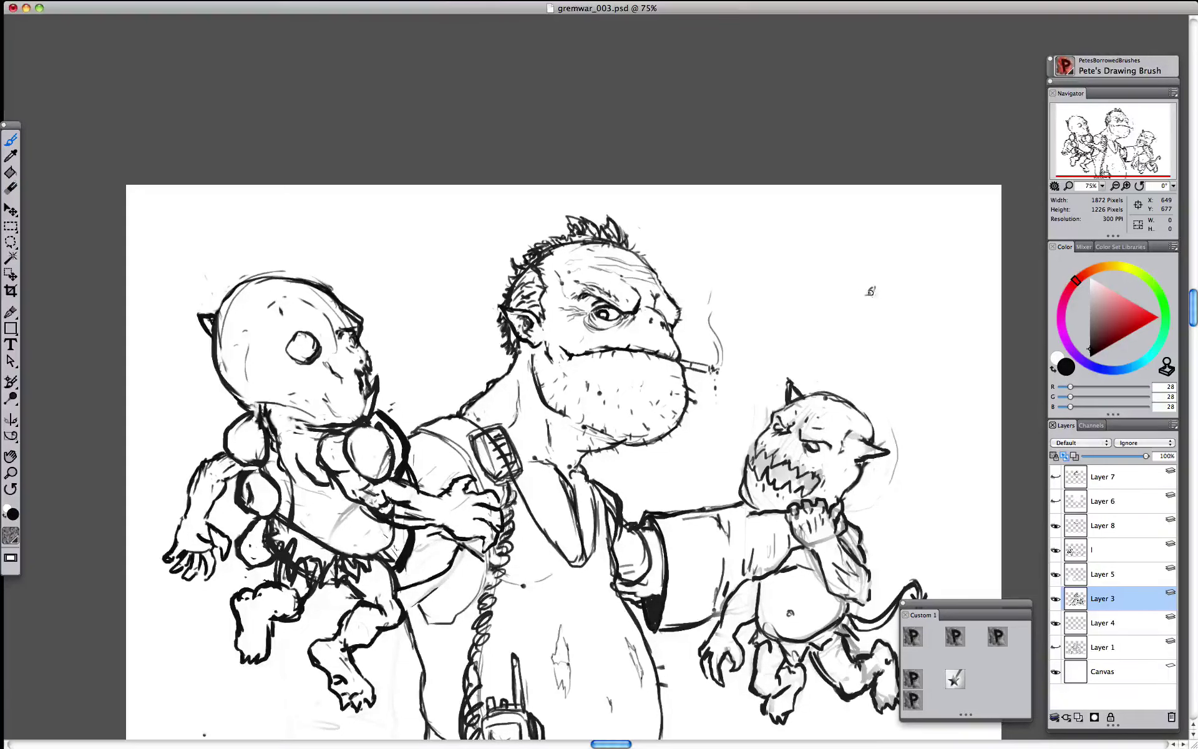
left_click_drag(188, 639, 195, 632)
left_click_drag(798, 318, 803, 310)
key("super+minus")
key("super+minus")
key("super+minus")
key("super+plus")
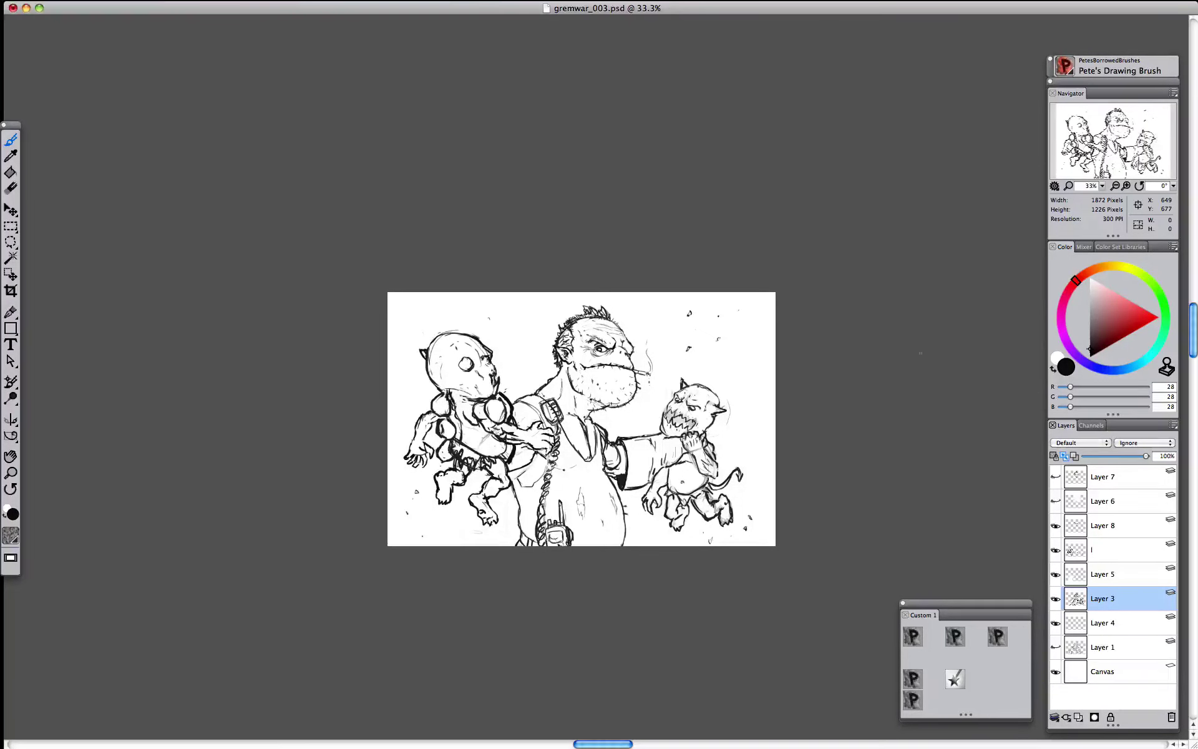
- Check the contents of hidden Layer 7 and save the drawing as gremwar_004.psd
left_click(1056, 477)
left_click(1055, 477)
key("alt+super+s")
- Delete the hidden, unused Layer 7, Layer 6 and Layer 1
right_click(1115, 473)
left_click(1072, 513)
key("super+z")
left_click(1115, 501)
right_click(1098, 501)
left_click(1061, 531)
right_click(1099, 476)
left_click(1061, 505)
left_click(1056, 525)
left_click(1057, 524)
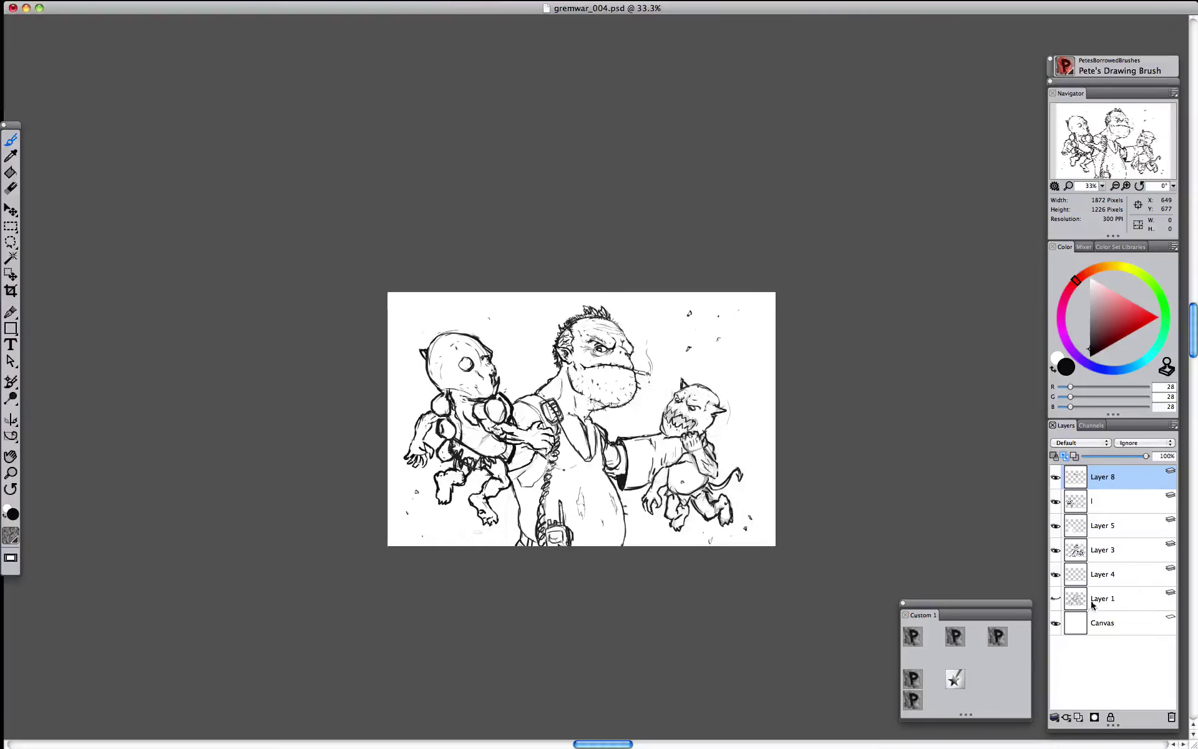
right_click(1098, 602)
left_click(1061, 633)
- Select all the remaining sketch layers above the canvas and combine them into one collapsed group
left_click(1102, 478, "shift")
left_click(1056, 716)
left_click(1083, 693)
left_click(1056, 717)
left_click(1079, 717)
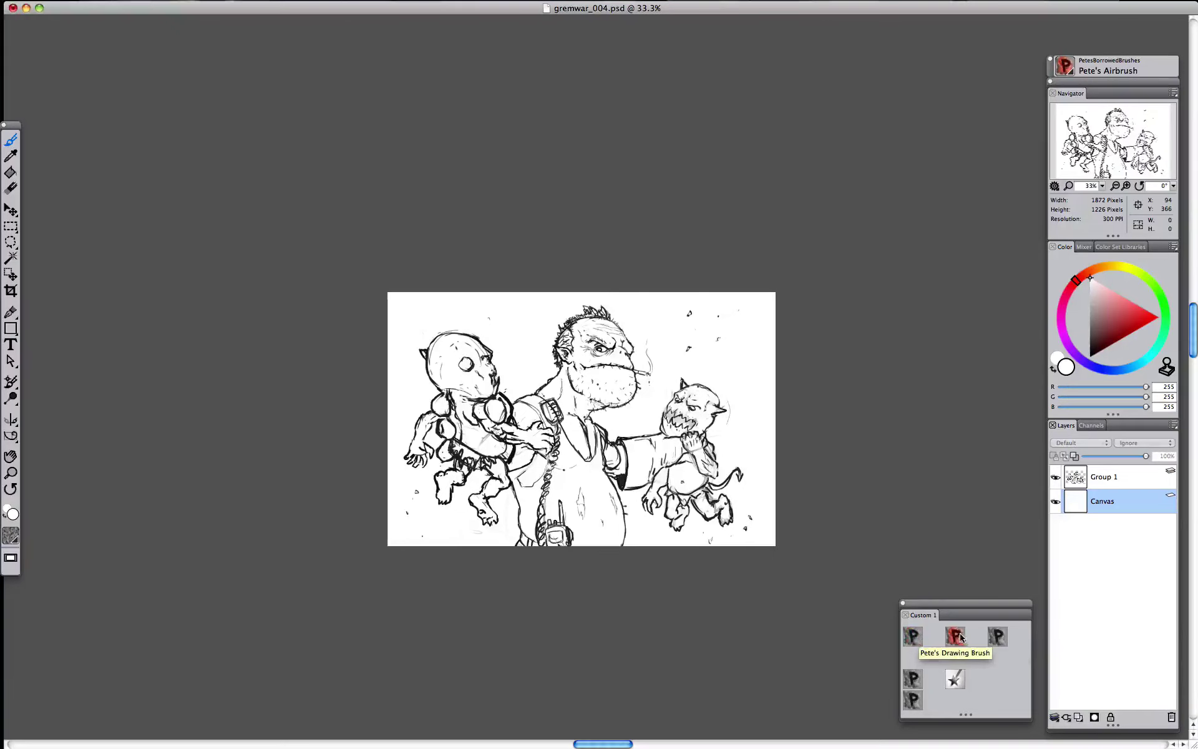
- Add a new layer beneath the line-art group and block in broad grey background tones across the picture
left_click(997, 636)
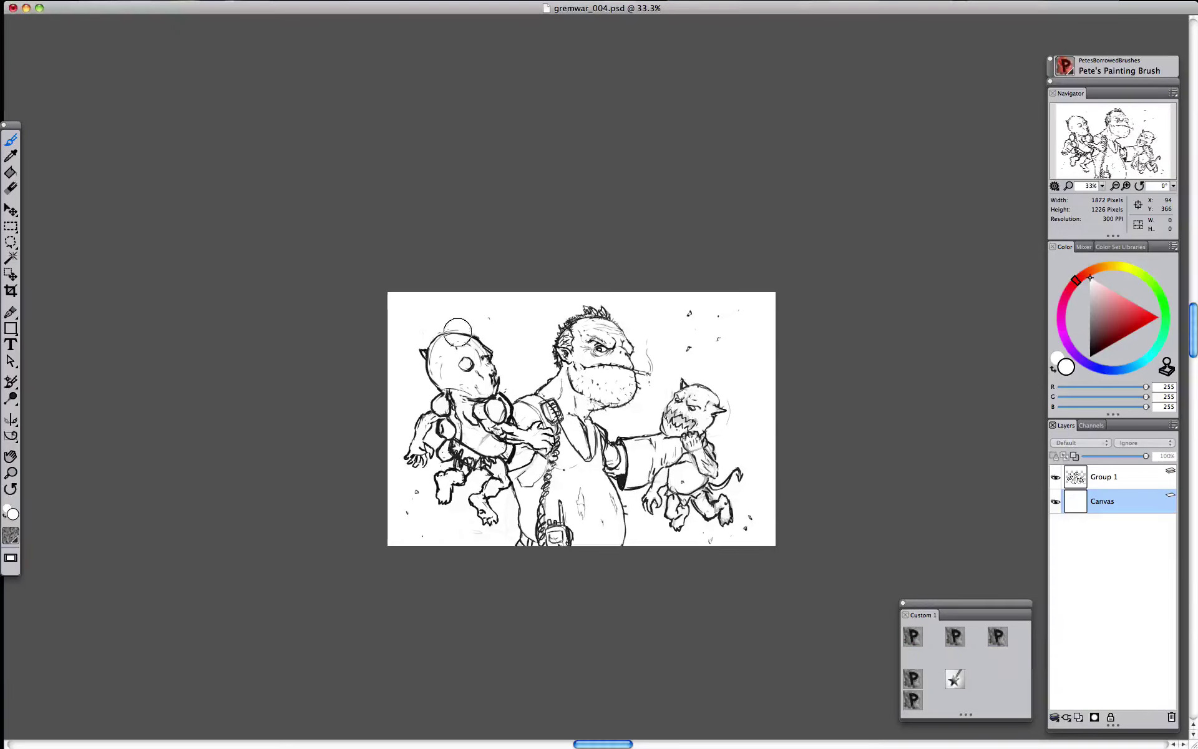
left_click(1090, 325)
left_click_drag(388, 331, 622, 334)
key("super+z")
left_click(1079, 717)
mouse_move(774, 375)
left_mouse_down()
mouse_move(789, 334)
mouse_move(708, 456)
mouse_move(570, 552)
mouse_move(412, 521)
left_mouse_up()
mouse_move(709, 355)
left_mouse_down()
mouse_move(751, 410)
mouse_move(699, 412)
mouse_move(618, 480)
left_mouse_up()
left_click(690, 354, "alt")
mouse_move(521, 403)
left_mouse_down()
mouse_move(468, 384)
mouse_move(410, 523)
left_mouse_up()
- Vary the background with sampled lighter and darker greys, softening the upper area with light airbrush strokes
left_click_drag(752, 312, 702, 374)
mouse_move(593, 400)
left_mouse_down()
mouse_move(540, 381)
mouse_move(602, 334)
mouse_move(584, 424)
mouse_move(746, 453)
left_mouse_up()
left_click(549, 321, "alt")
mouse_move(537, 400)
left_mouse_down()
mouse_move(446, 415)
mouse_move(408, 521)
left_mouse_up()
mouse_move(699, 355)
left_mouse_down()
mouse_move(752, 393)
mouse_move(735, 278)
mouse_move(786, 405)
mouse_move(680, 300)
left_mouse_up()
left_click(997, 637)
left_click(750, 331, "alt")
mouse_move(469, 312)
left_mouse_down()
mouse_move(437, 409)
mouse_move(437, 487)
mouse_move(480, 281)
left_mouse_up()
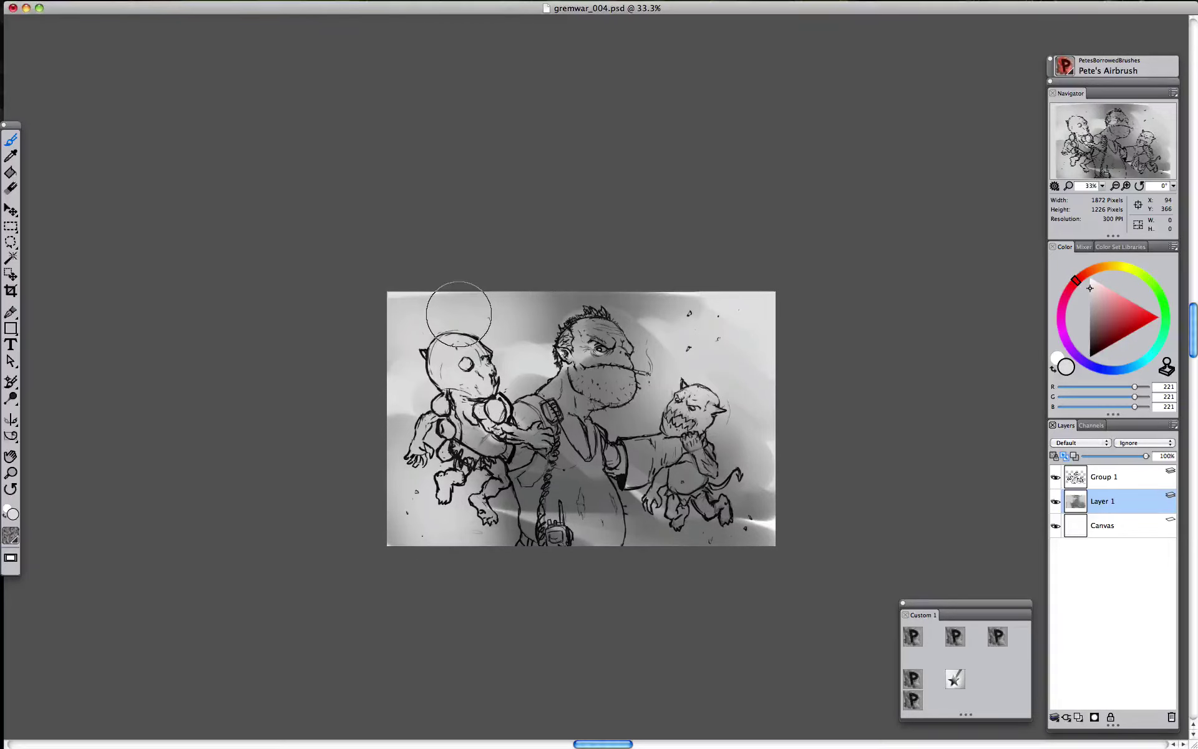
- Add another layer above the background tones and fill the man's head with dark grey, RGB 93, using the Painting Brush
left_click(1078, 717)
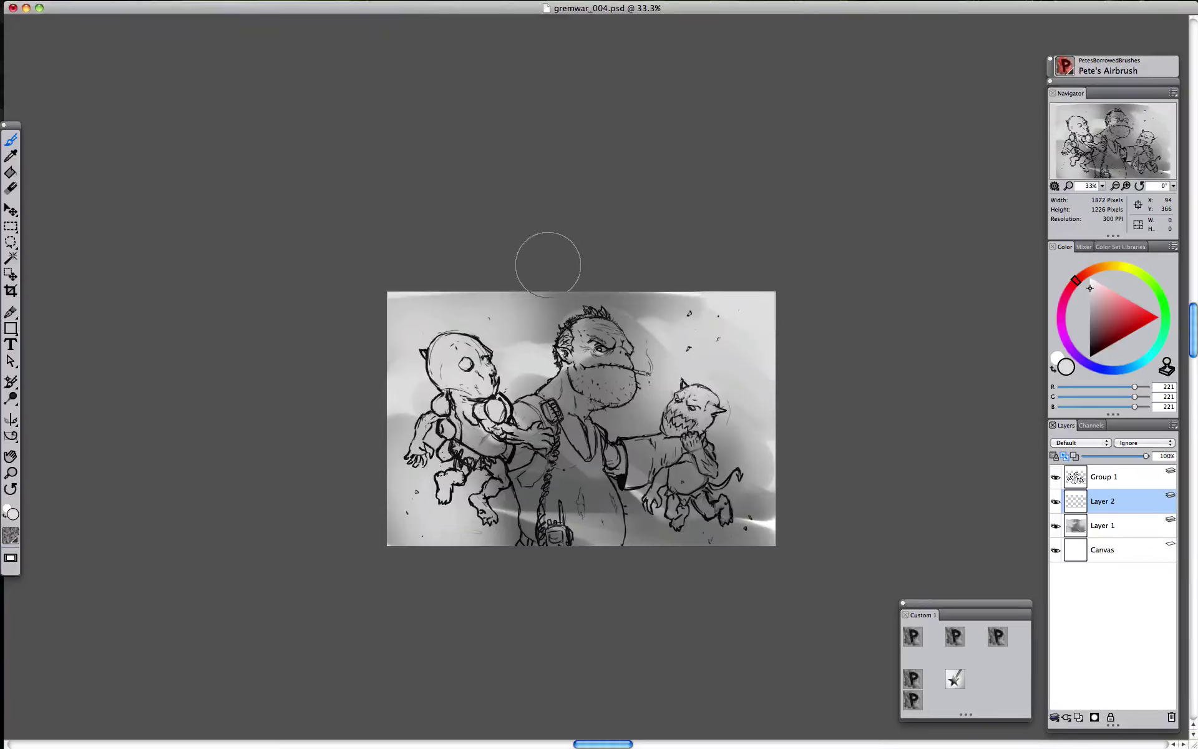
left_click(955, 637)
left_click_drag(573, 379, 574, 380)
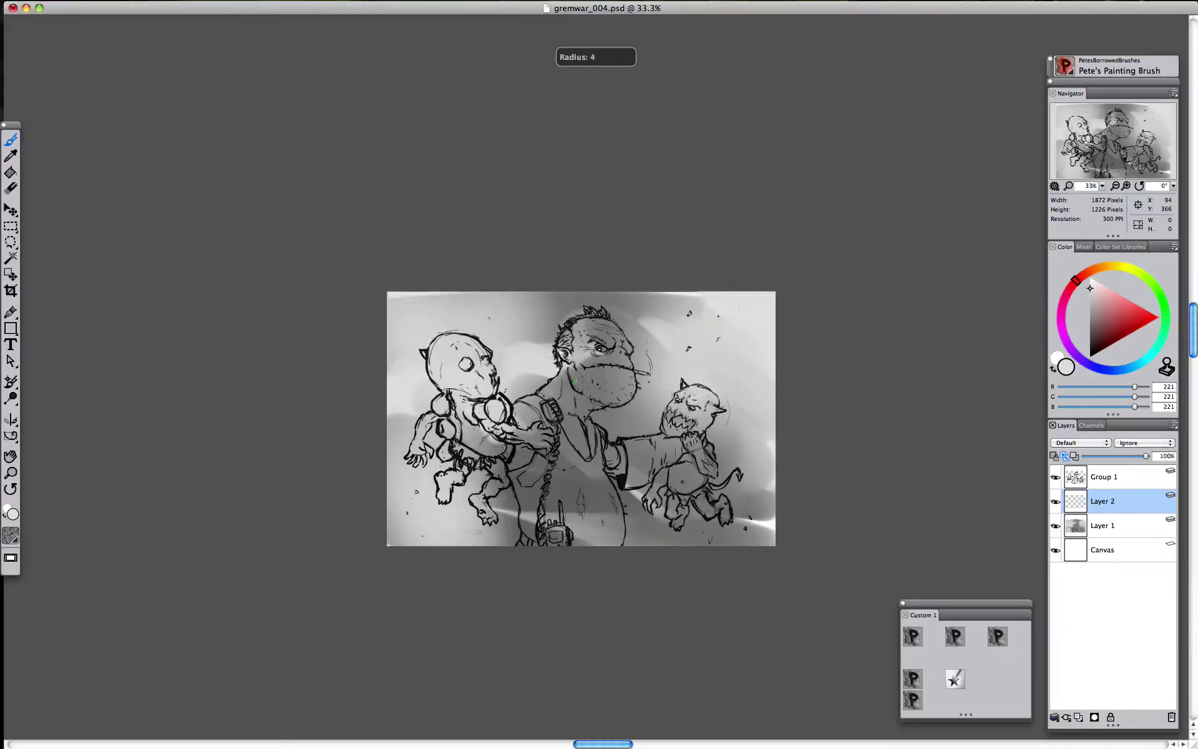
left_click_drag(1090, 317, 1091, 328)
mouse_move(566, 335)
left_mouse_down()
mouse_move(563, 363)
mouse_move(515, 423)
mouse_move(575, 325)
mouse_move(630, 350)
mouse_move(634, 378)
mouse_move(599, 406)
mouse_move(568, 399)
mouse_move(623, 387)
left_mouse_up()
left_click_drag(590, 315, 605, 313)
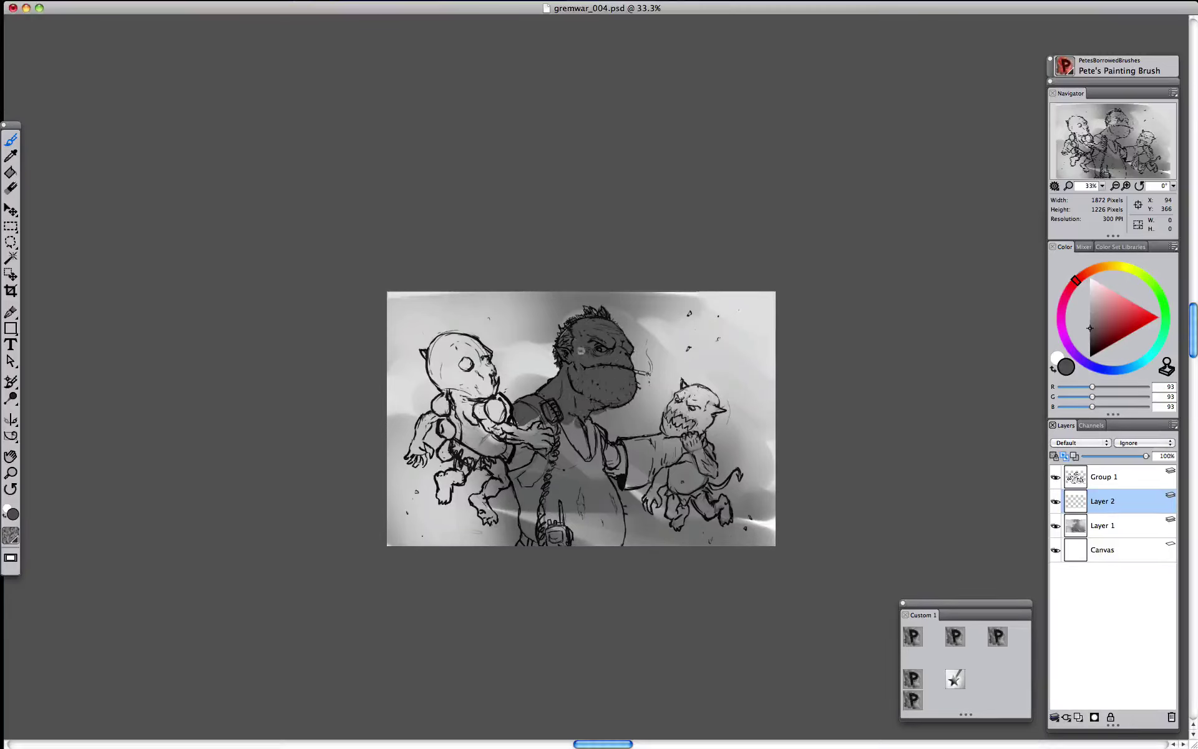
- Extend the dark grey fill over the man's neck, shoulders and torso and complete the edges of his hair
mouse_move(583, 415)
left_mouse_down()
mouse_move(623, 473)
mouse_move(586, 434)
mouse_move(509, 440)
mouse_move(518, 477)
mouse_move(577, 407)
left_mouse_up()
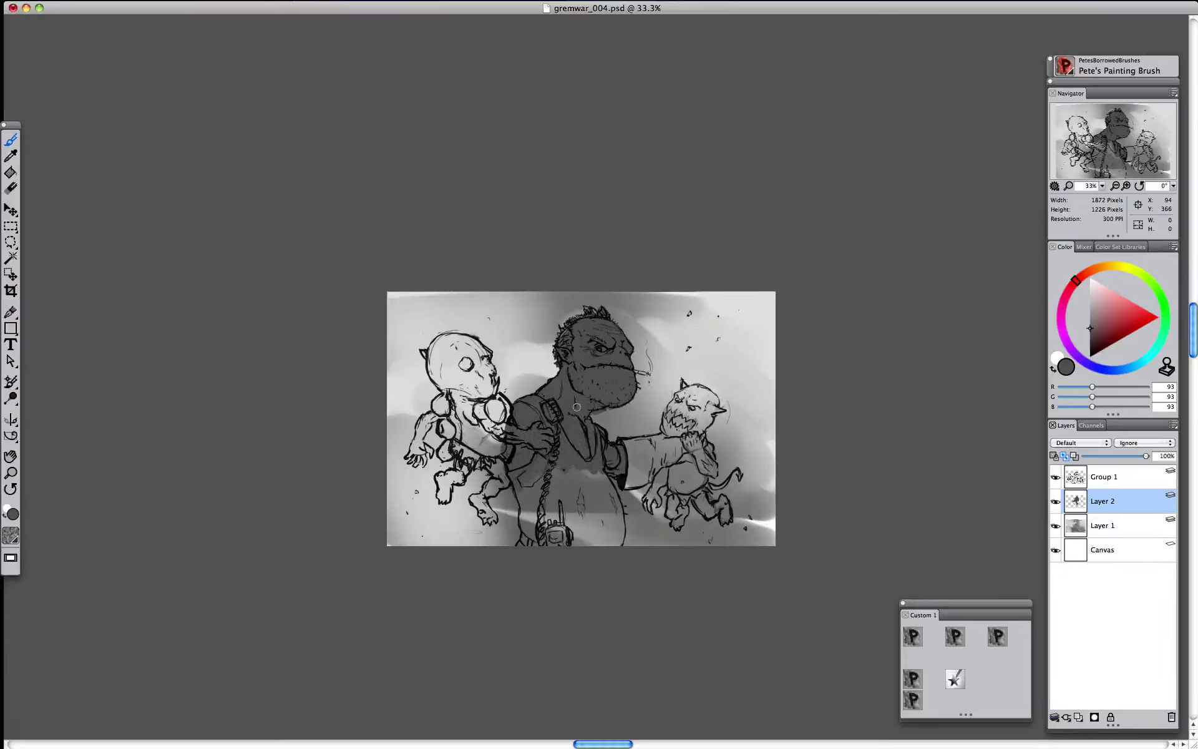
mouse_move(578, 470)
left_mouse_down()
mouse_move(615, 524)
mouse_move(535, 472)
mouse_move(530, 543)
left_mouse_up()
mouse_move(565, 340)
left_mouse_down()
mouse_move(590, 309)
mouse_move(614, 315)
left_mouse_up()
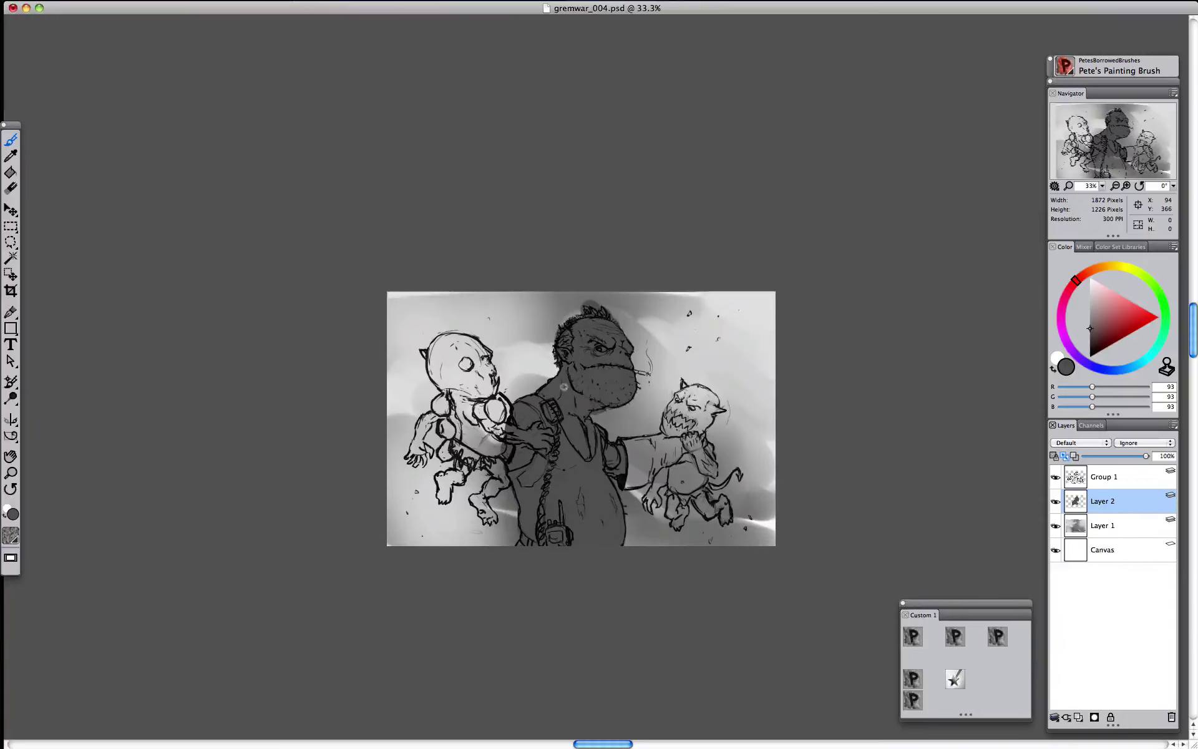
- Lasso and delete the grey fill spilling outside the man's chin, hair and back of the head, clearing the selection
key("super+plus")
key("super+plus")
left_click_drag(505, 325, 502, 367)
key("l")
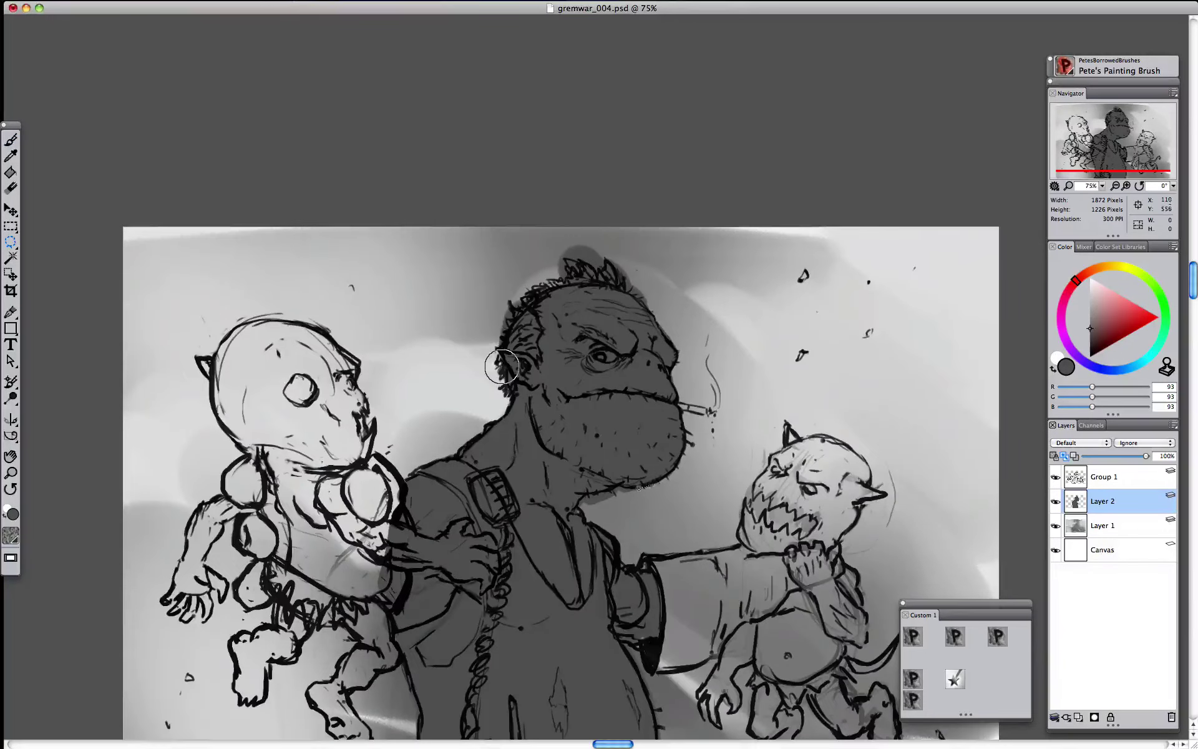
left_click_drag(638, 487, 577, 502)
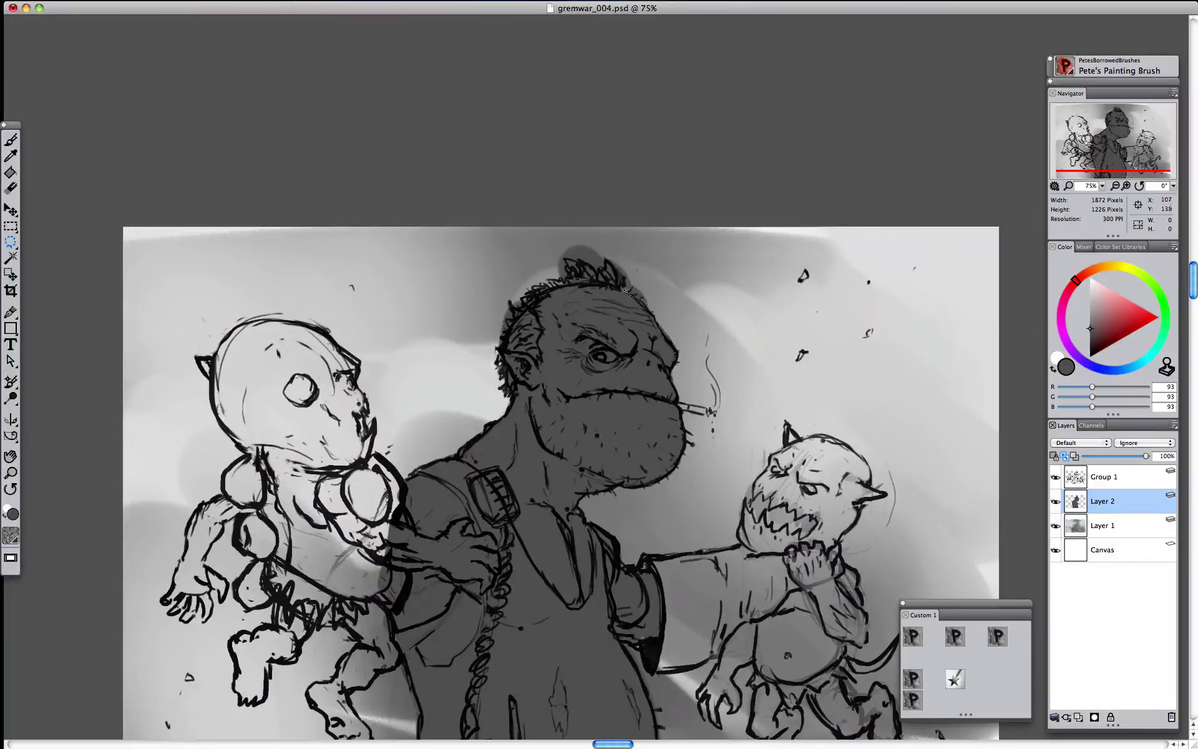
mouse_move(610, 265)
left_mouse_down()
mouse_move(563, 259)
mouse_move(570, 275)
mouse_move(510, 302)
mouse_move(500, 347)
left_mouse_up()
key("BackSpace")
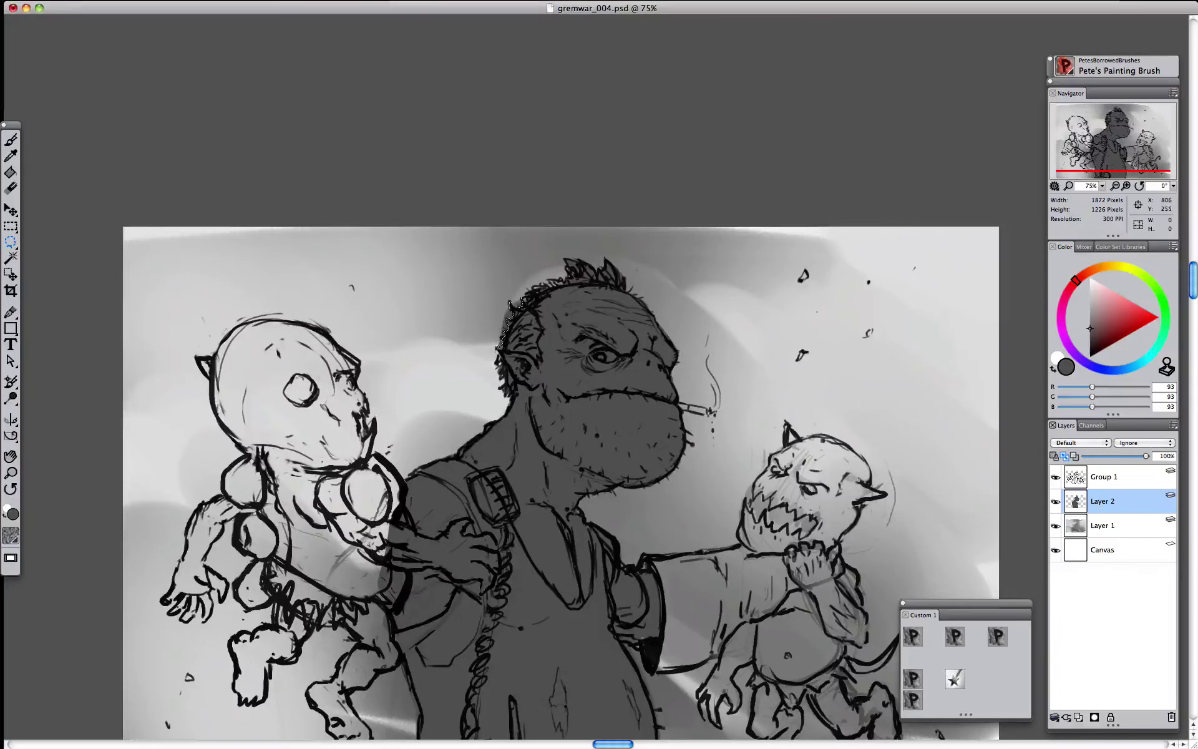
left_click_drag(510, 277, 522, 298)
key("BackSpace")
key("super+d")
key("super+minus")
key("super+minus")
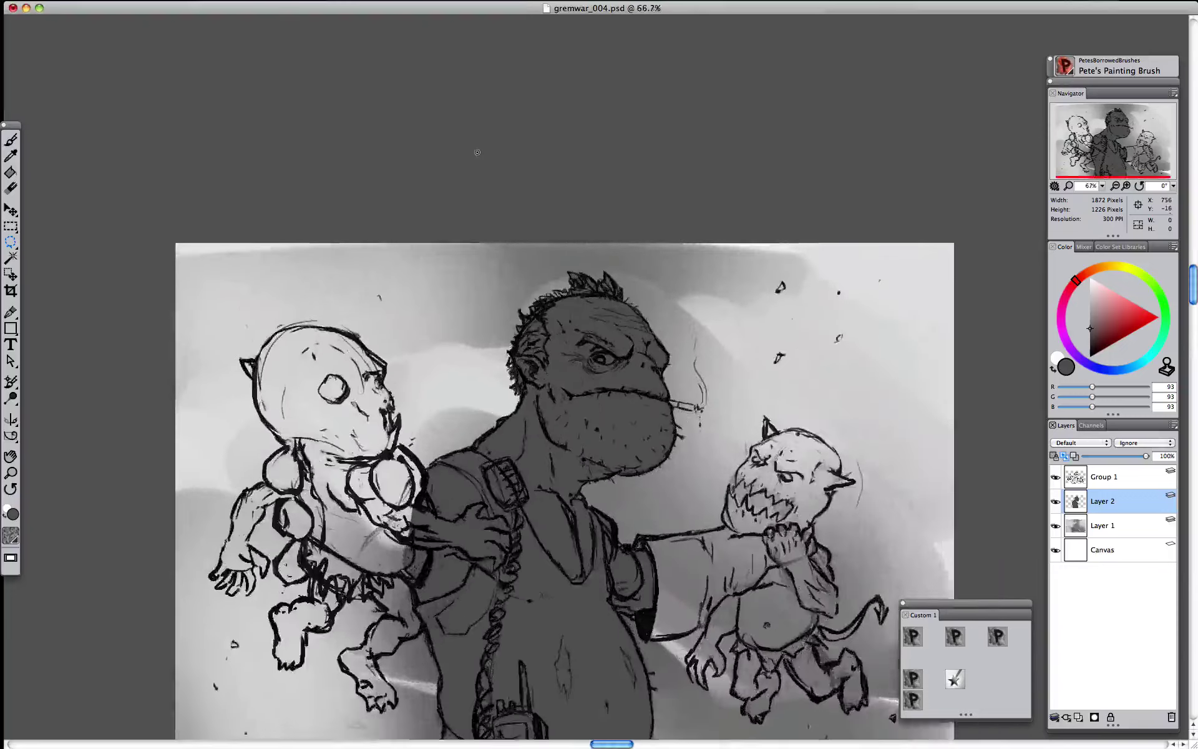
key("super+minus")
key("super+plus")
key("super+plus")
- Preserve the fill layer's transparency and airbrush light grey, RGB 191, onto the man's face, jaw and shoulder
key("b")
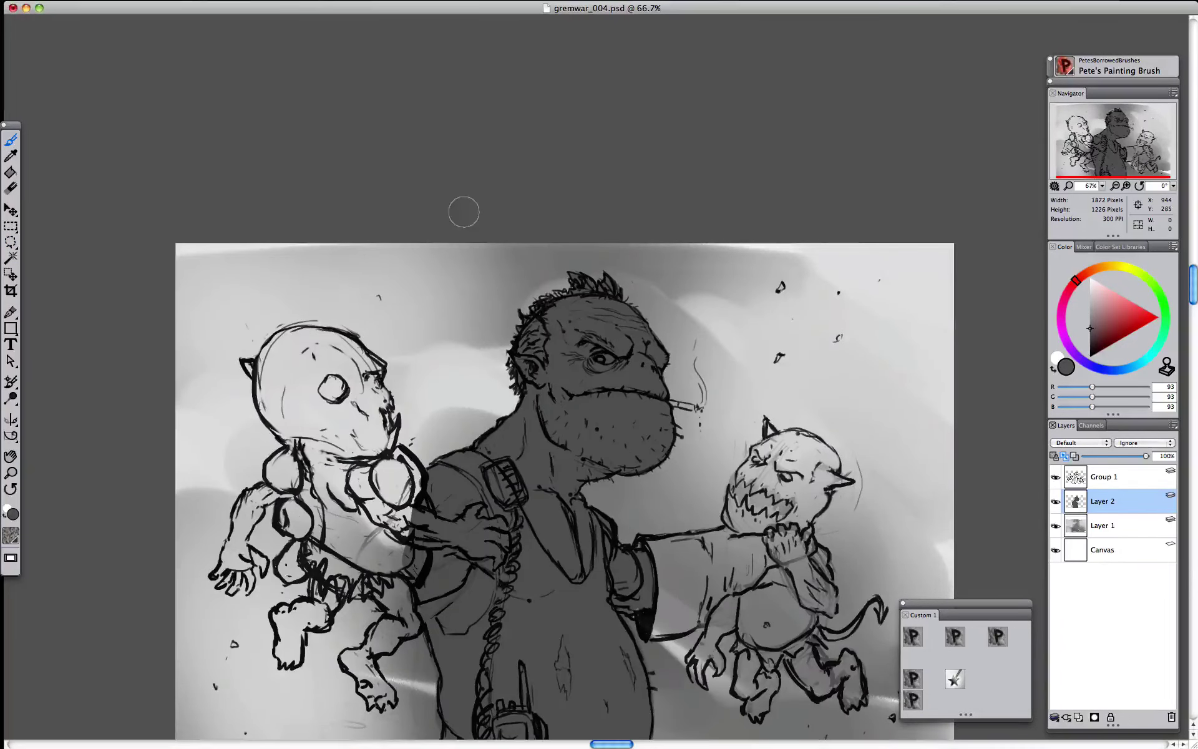
left_click(1054, 456)
left_click(997, 637)
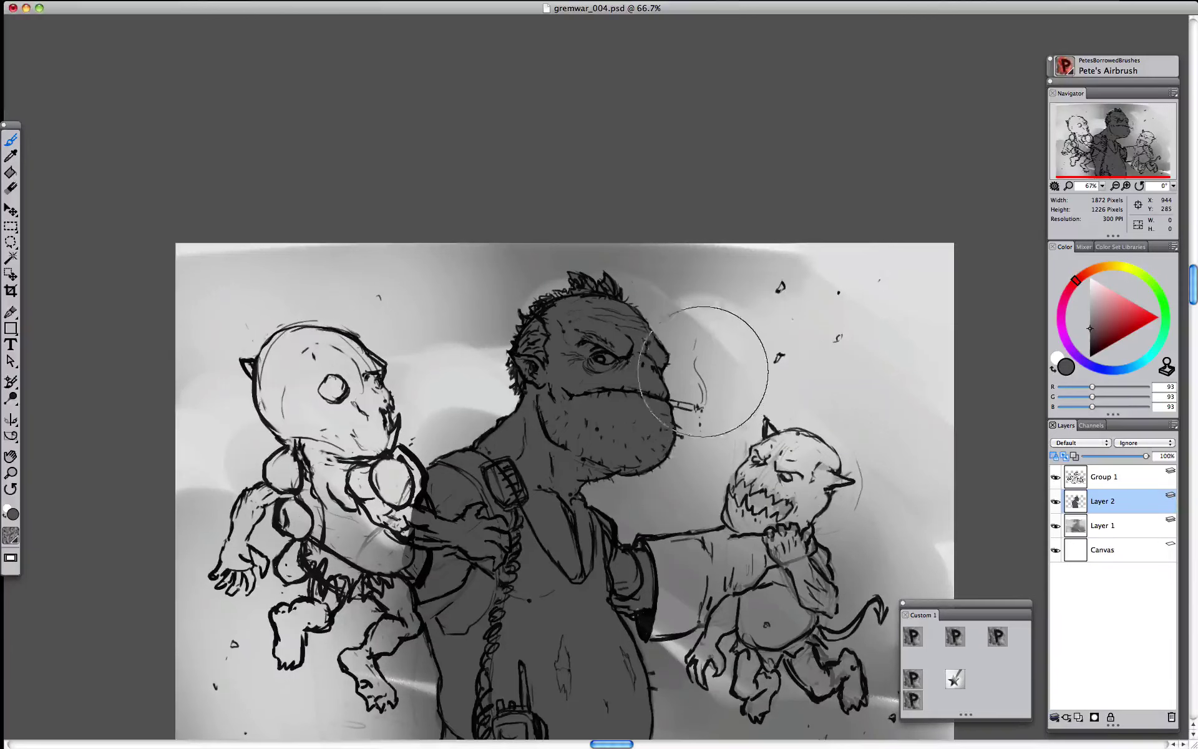
key("bracketleft")
key("bracketleft")
key("bracketleft")
key("bracketleft")
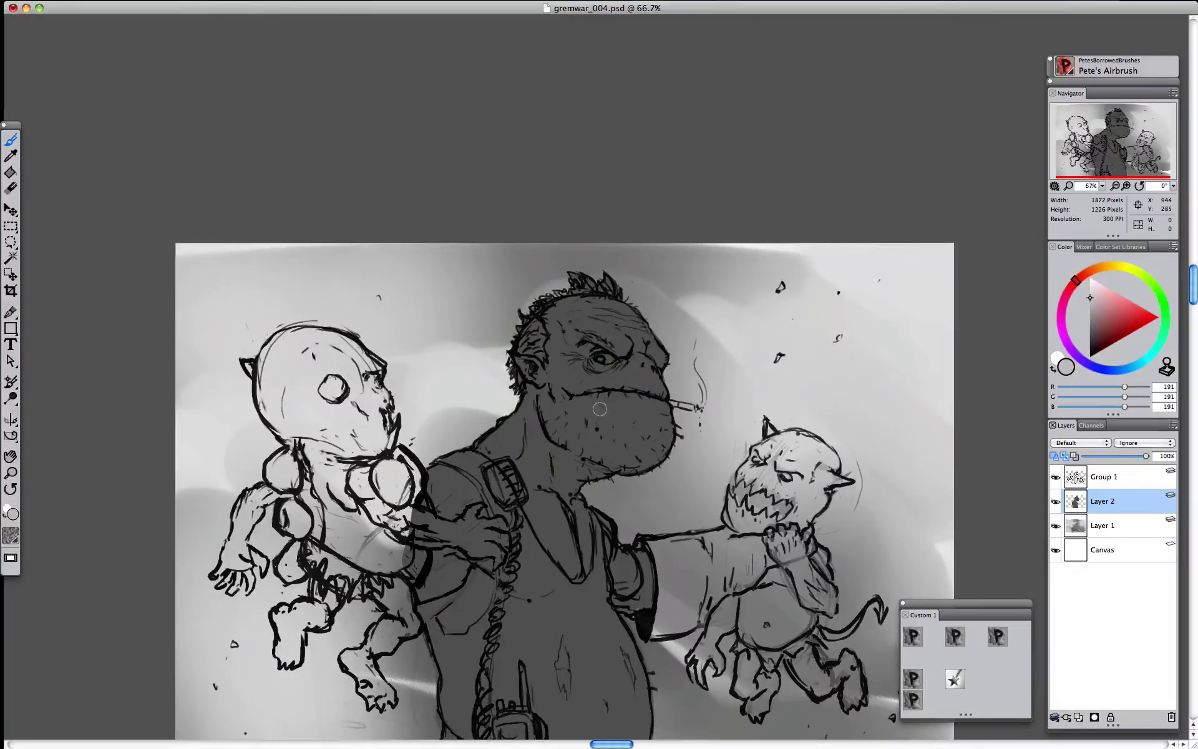
mouse_move(602, 428)
left_mouse_down()
mouse_move(658, 428)
mouse_move(630, 428)
left_mouse_up()
mouse_move(584, 347)
left_mouse_down()
mouse_move(600, 417)
mouse_move(618, 430)
left_mouse_up()
left_click_drag(534, 443, 511, 471)
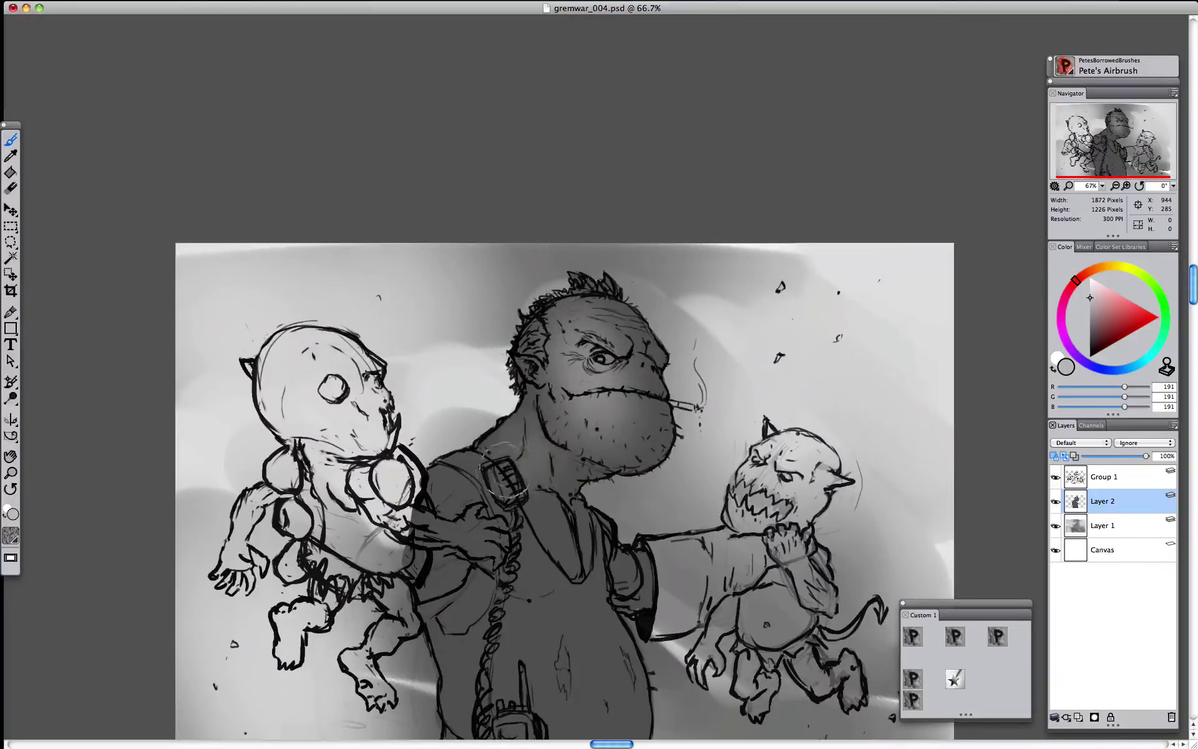
- With a smaller airbrush, shade around the man's eye and darken his mouth line with near-black
key("bracketleft")
key("bracketleft")
key("bracketleft")
key("bracketleft")
left_click(611, 347, "alt")
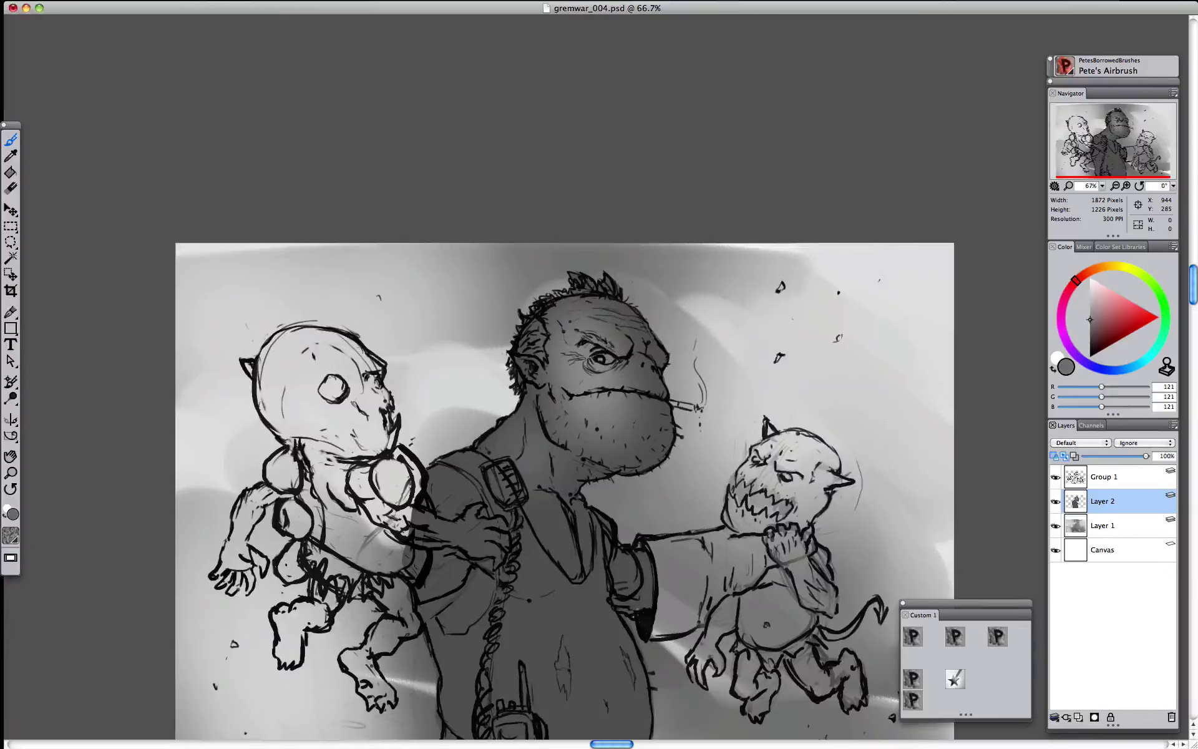
left_click(624, 359, "alt")
left_click_drag(628, 362, 577, 342)
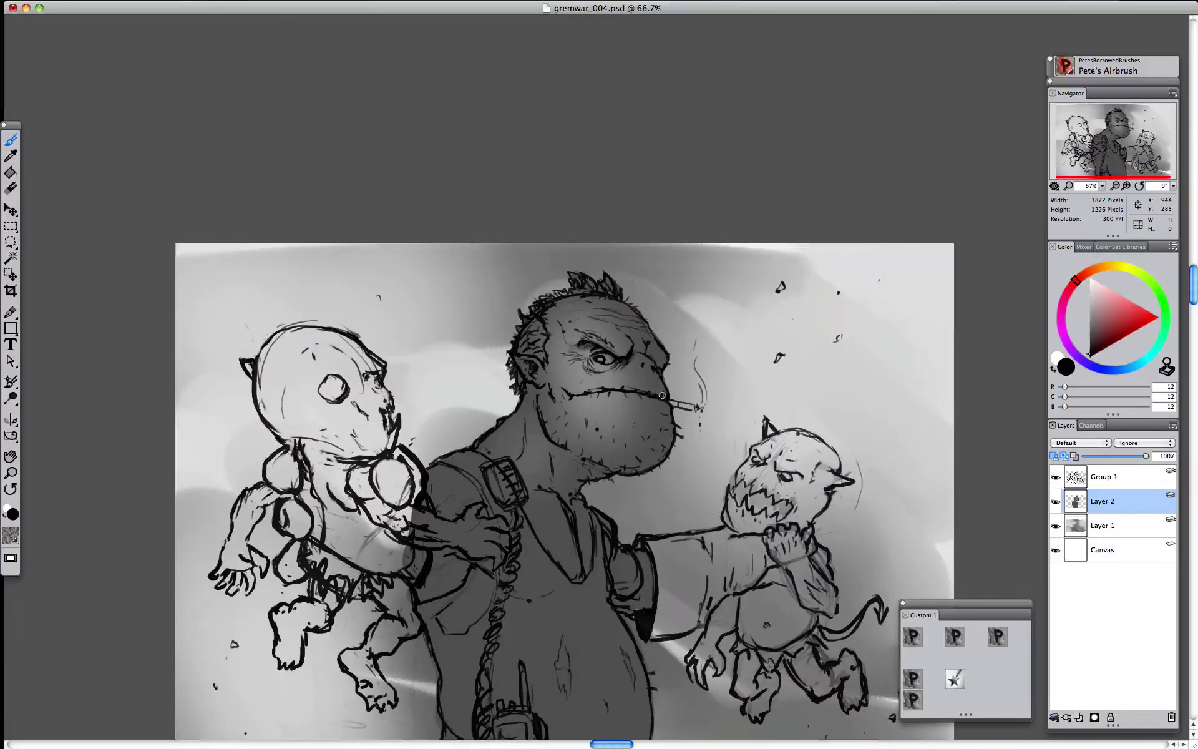
left_click_drag(662, 395, 549, 388)
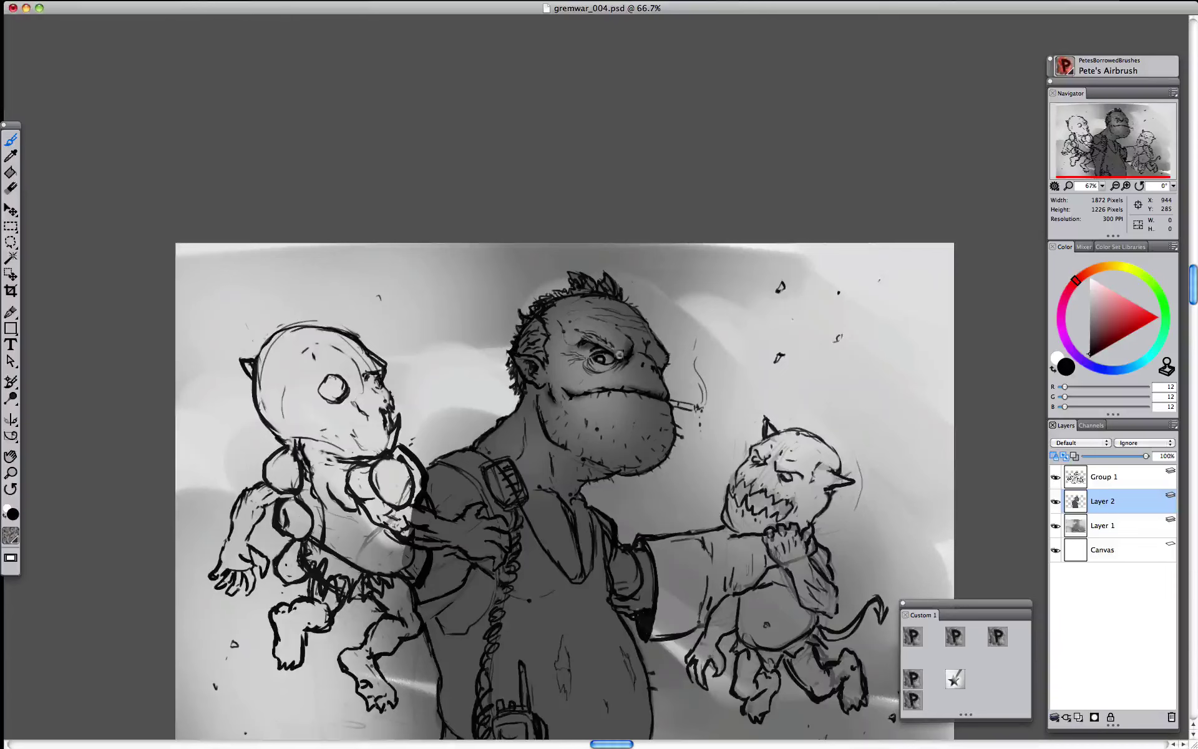
- Airbrush near-black shadows beneath the man's nose, under his chin and along the back of his jaw
mouse_move(657, 365)
left_mouse_down()
mouse_move(659, 390)
mouse_move(655, 371)
left_mouse_up()
left_click_drag(672, 440, 620, 465)
left_click_drag(620, 465, 649, 442)
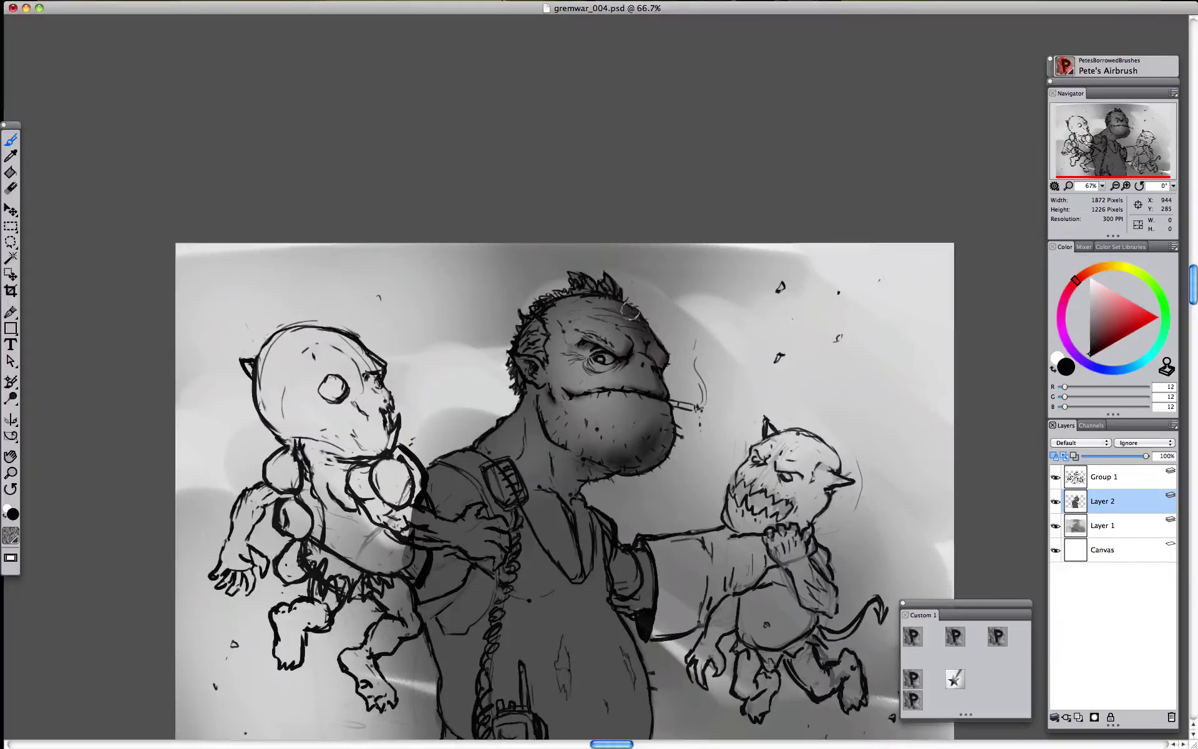
left_click_drag(543, 387, 540, 399)
mouse_move(601, 473)
left_mouse_down()
mouse_move(554, 442)
mouse_move(567, 486)
left_mouse_up()
- Sample greys from the face and neck and airbrush lighter modelling onto the man's jaw and neck
left_click(612, 407, "alt")
mouse_move(538, 426)
left_mouse_down()
mouse_move(531, 457)
mouse_move(488, 452)
mouse_move(552, 409)
left_mouse_up()
left_click(575, 469, "alt")
left_click(573, 474, "alt")
left_click(522, 435, "alt")
left_click(518, 436, "alt")
left_click(513, 434, "alt")
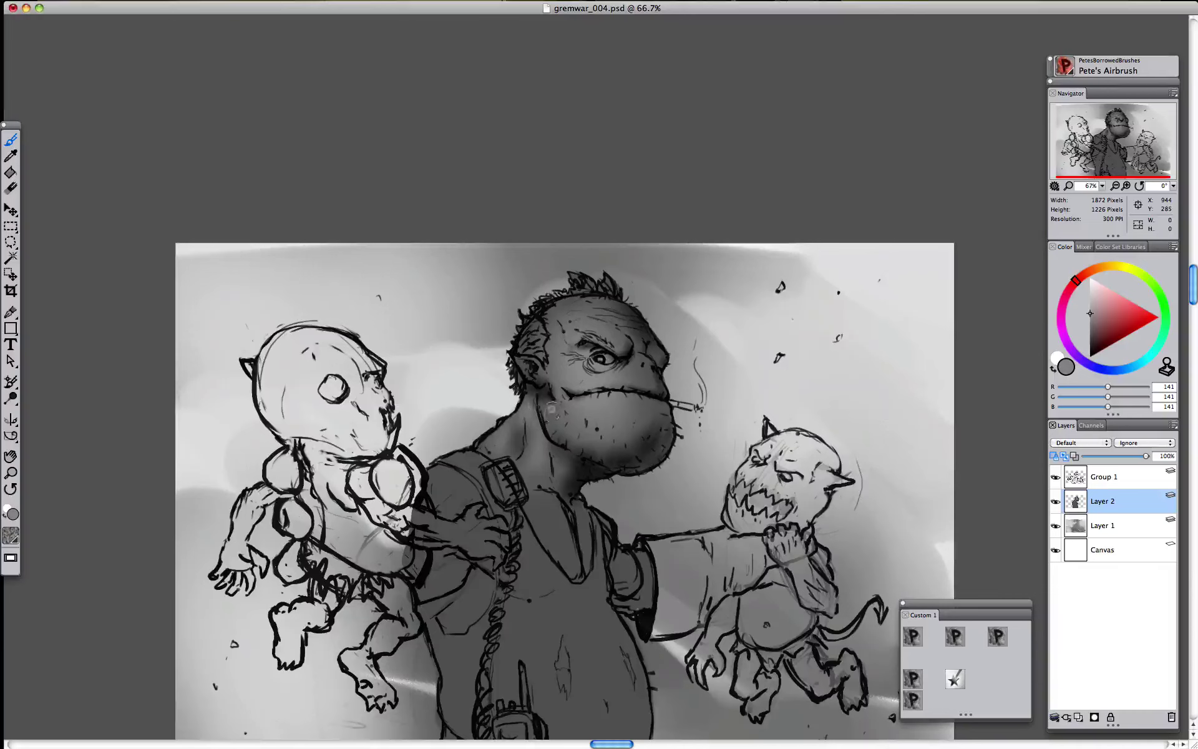
- Sample greys from the face and airbrush softer modelling across the man's nose, cheek and temple
left_click(625, 358, "alt")
mouse_move(618, 356)
left_mouse_down()
mouse_move(588, 371)
mouse_move(610, 357)
mouse_move(636, 373)
mouse_move(638, 359)
left_mouse_up()
left_click(631, 365, "alt")
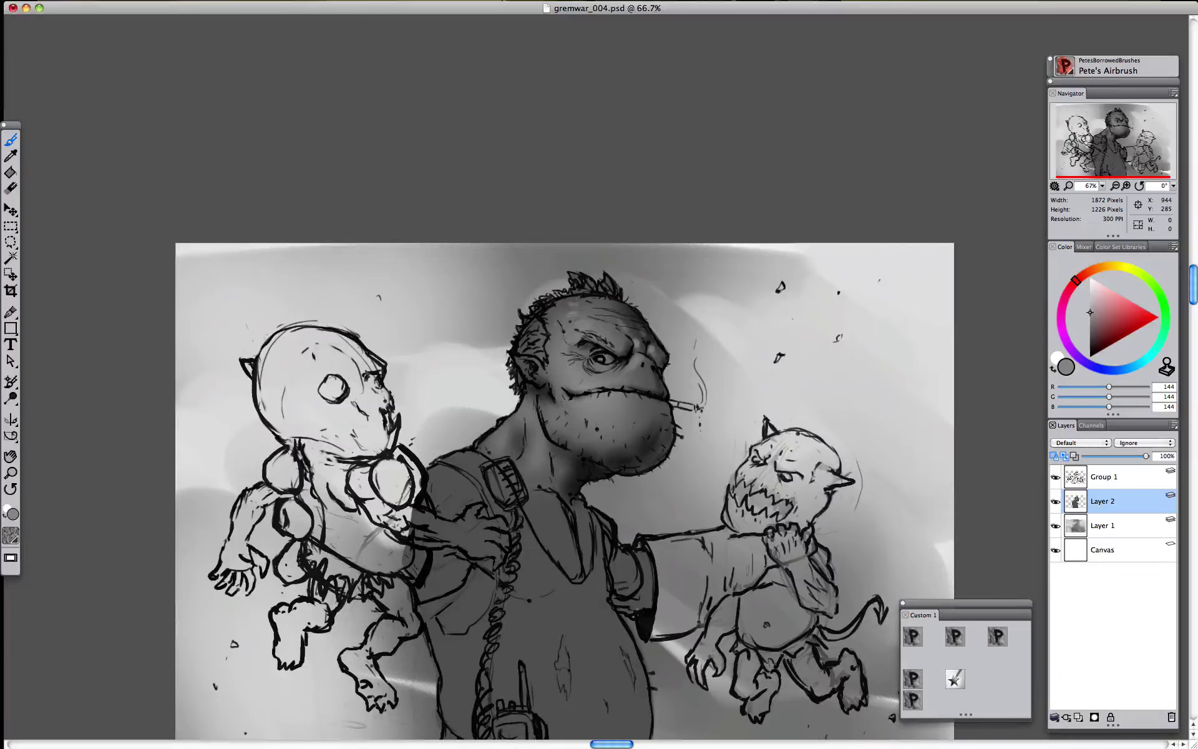
mouse_move(588, 357)
left_mouse_down()
mouse_move(597, 345)
mouse_move(565, 341)
left_mouse_up()
left_click(553, 333, "alt")
left_click(556, 332, "alt")
left_click(561, 331, "alt")
left_click(568, 336, "alt")
- Add a new layer above the man's fill layer and make a circular selection about 332 pixels wide above the right-hand gremlin
key("super+minus")
key("super+minus")
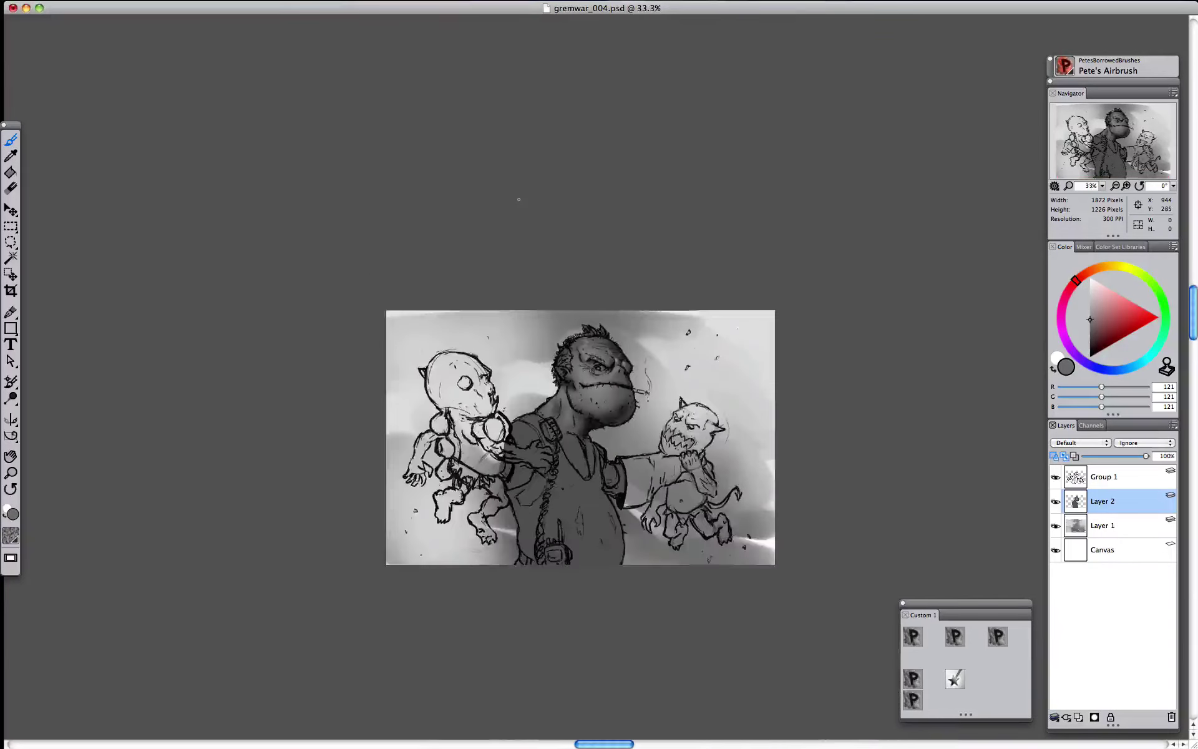
key("super+equal")
key("super+minus")
key("super+equal")
key("super+shift+n")
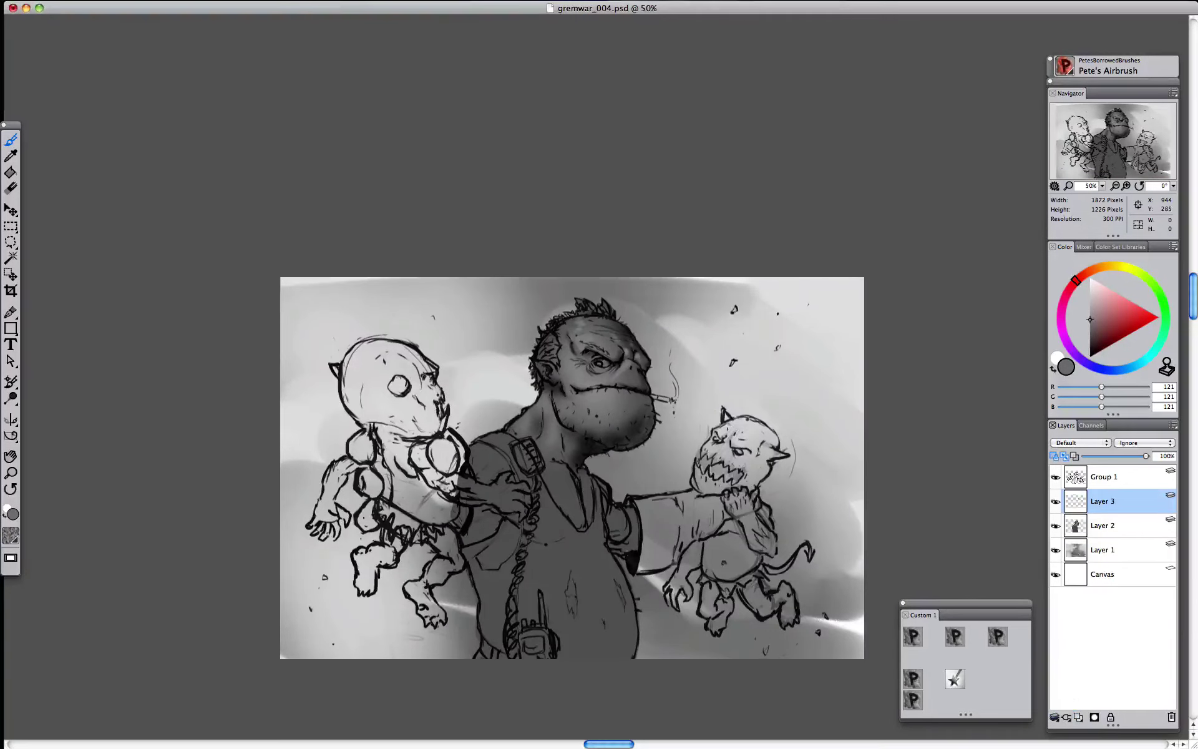
left_click_drag(10, 226, 43, 231)
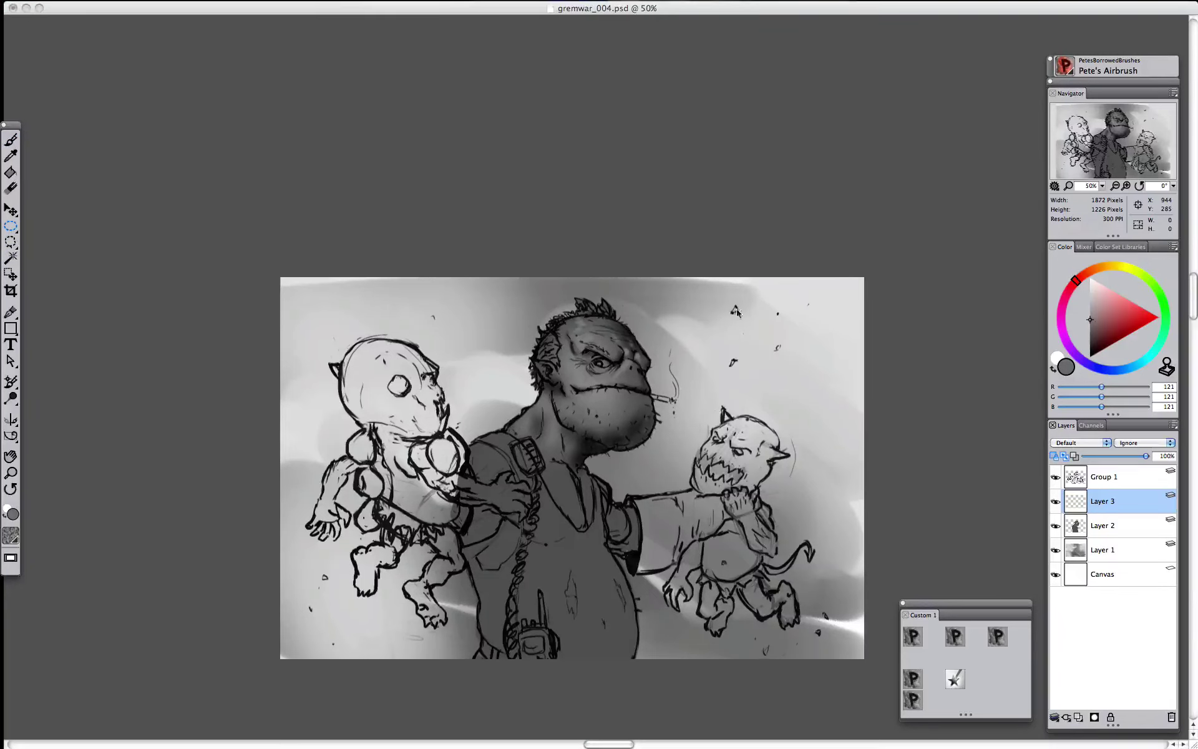
left_click_drag(744, 309, 848, 424)
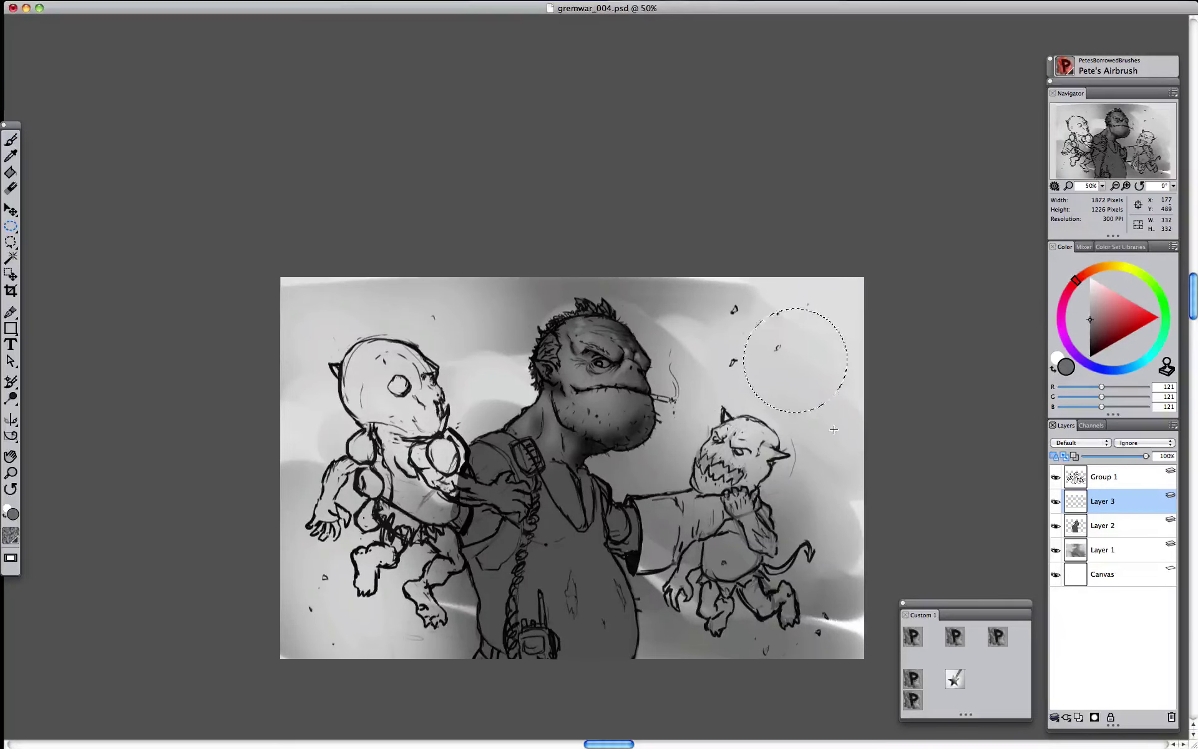
- Turn off Preserve Transparency and airbrush the circle dark grey, RGB 51, with a mid-grey highlight to form a sphere
left_click(997, 637)
left_click(1090, 342)
mouse_move(796, 340)
left_mouse_down()
mouse_move(780, 364)
mouse_move(765, 354)
mouse_move(797, 398)
left_mouse_up()
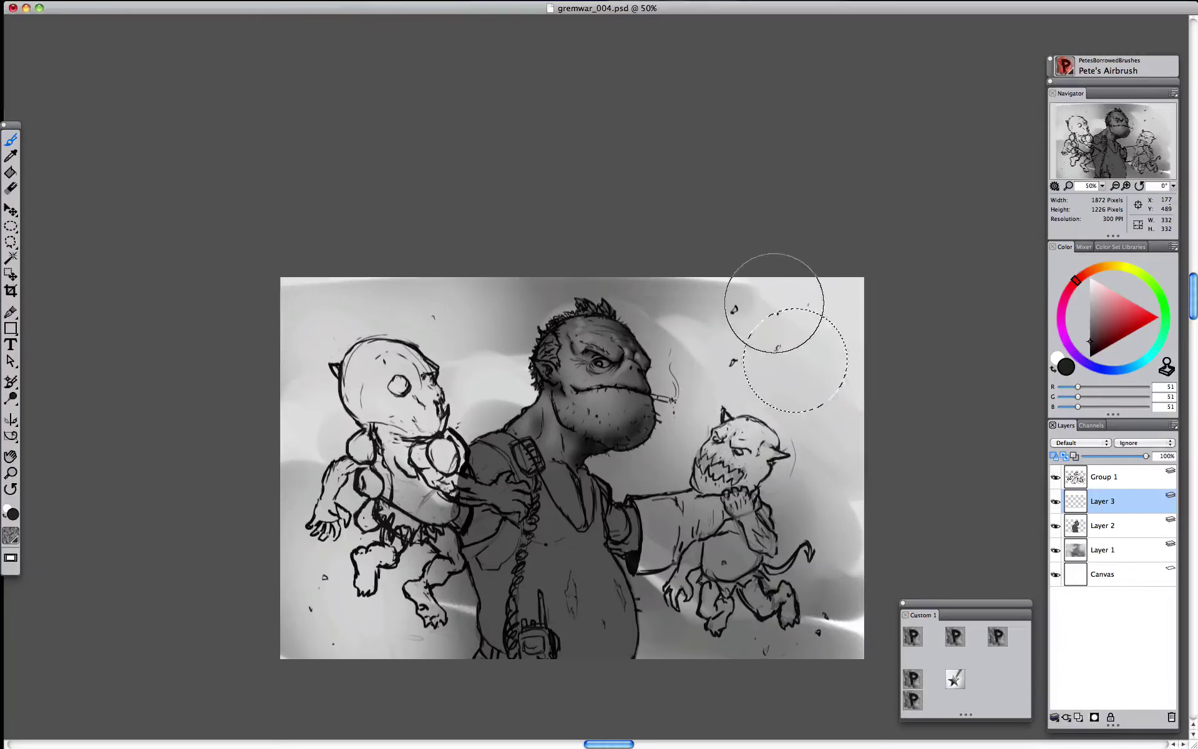
left_click(1054, 456)
mouse_move(805, 349)
left_mouse_down()
mouse_move(787, 368)
mouse_move(740, 337)
mouse_move(780, 359)
mouse_move(766, 390)
left_mouse_up()
left_click(1090, 320)
mouse_move(791, 342)
left_mouse_down()
mouse_move(780, 337)
mouse_move(857, 360)
mouse_move(771, 346)
mouse_move(863, 340)
mouse_move(837, 340)
mouse_move(832, 397)
mouse_move(835, 331)
left_mouse_up()
- Airbrush RGB 225 rim light along the sphere's edges, darken its lower part with RGB 40, and clear the selection
left_click(740, 335, "alt")
key("super+z")
left_click(799, 290, "alt")
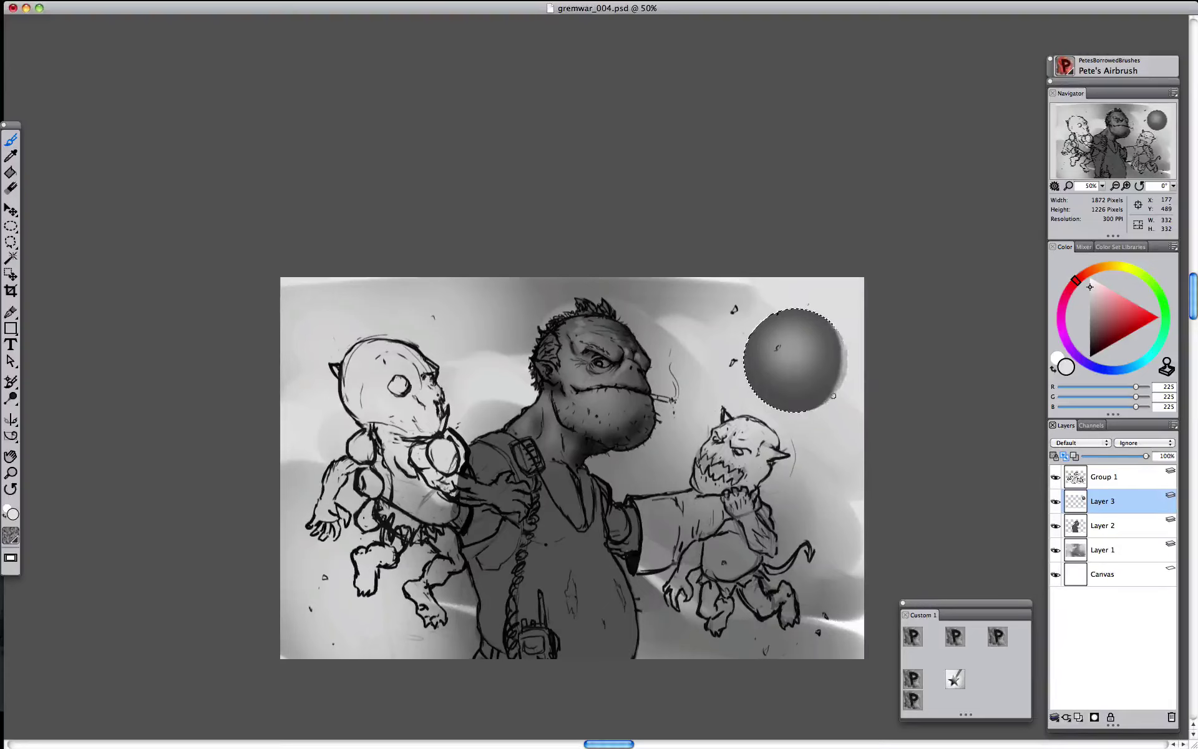
mouse_move(751, 335)
left_mouse_down()
mouse_move(747, 387)
mouse_move(763, 405)
mouse_move(746, 363)
mouse_move(758, 318)
left_mouse_up()
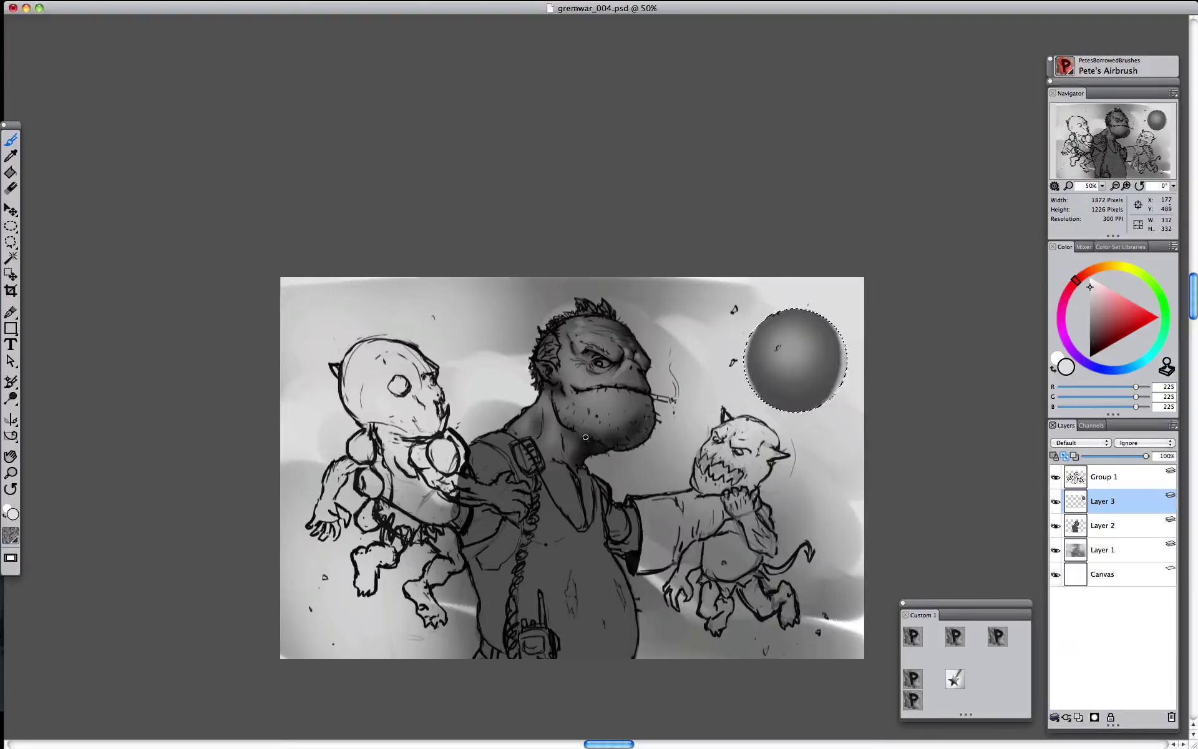
left_click(1090, 345)
mouse_move(795, 402)
left_mouse_down()
mouse_move(809, 402)
mouse_move(789, 399)
mouse_move(790, 371)
left_mouse_up()
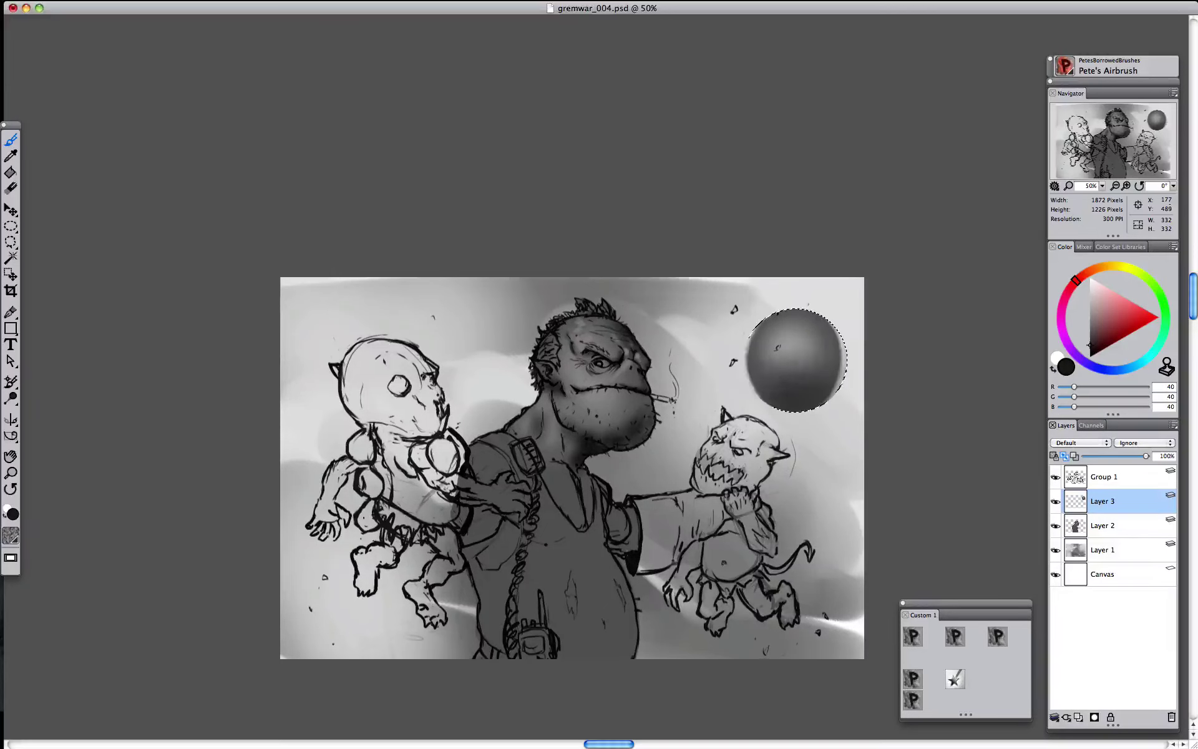
key("super+d")
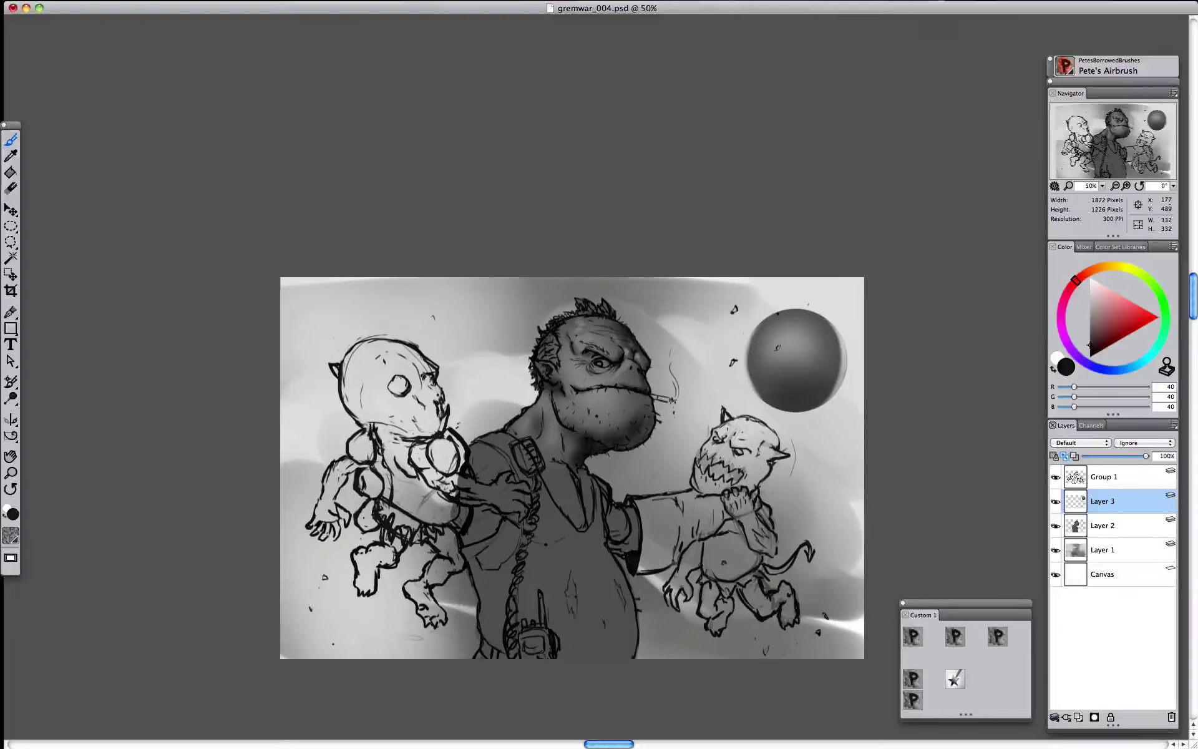
key("Tab")
key("Tab")
key("Tab")
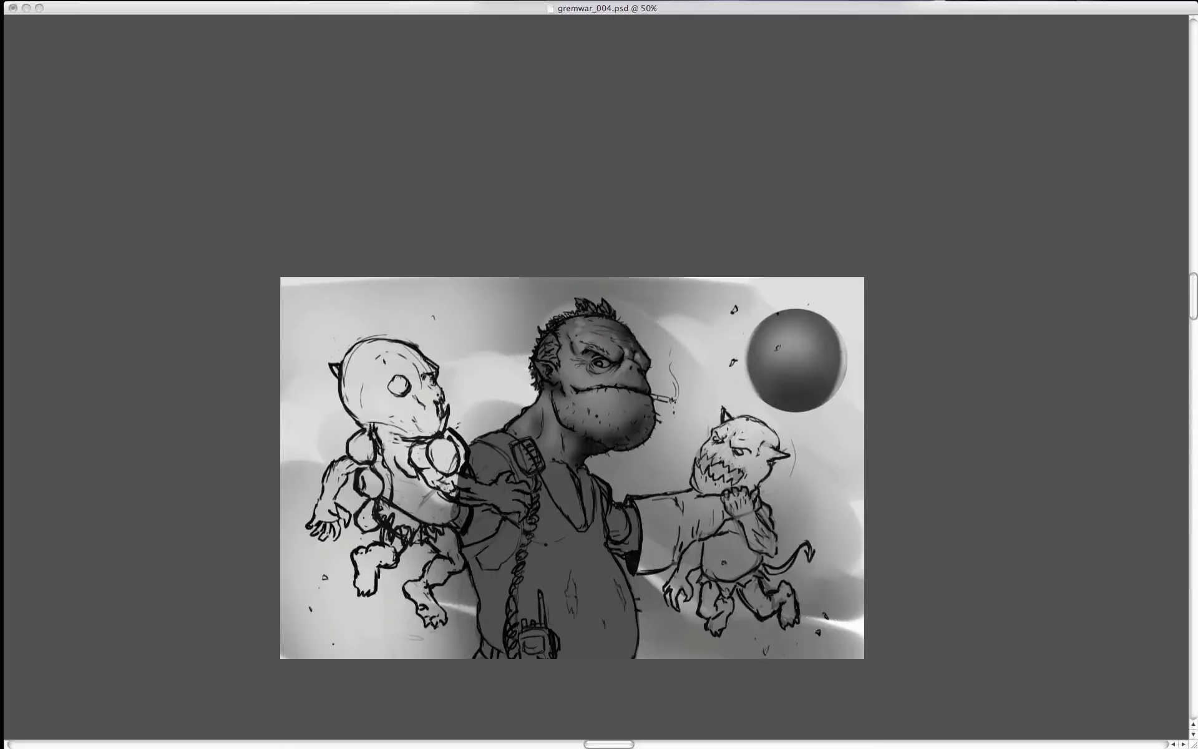
key("Tab")
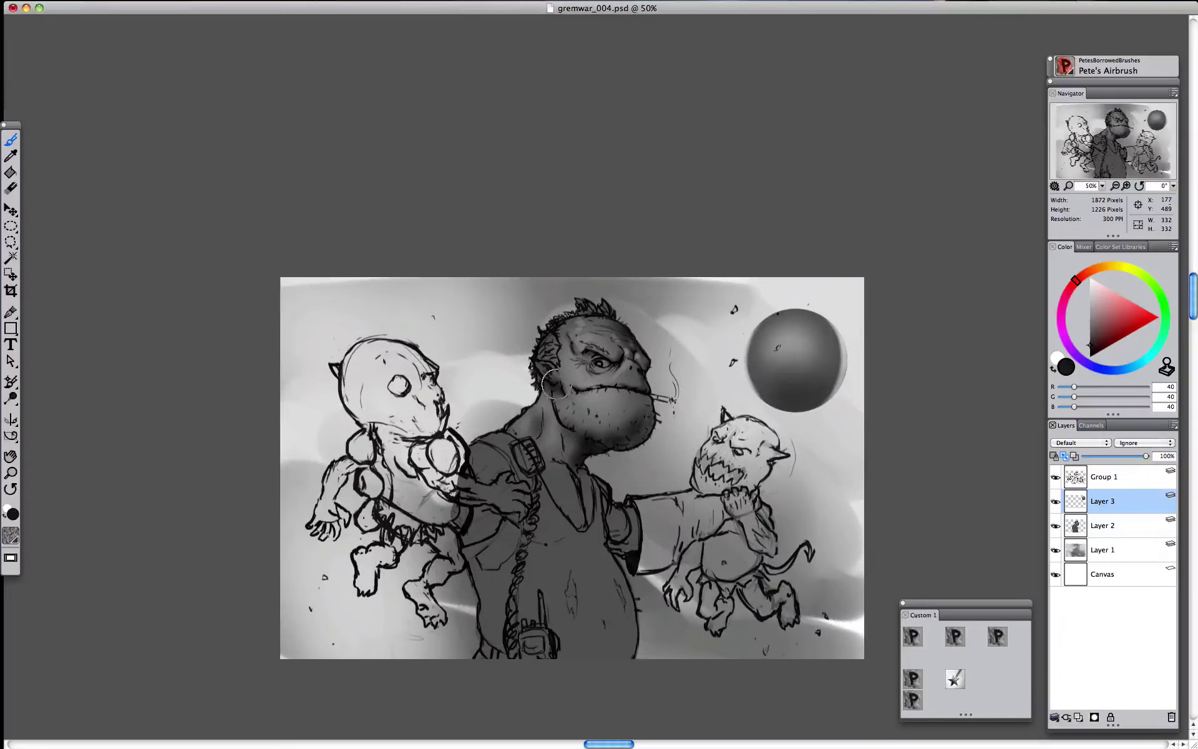
- Switch to the man's fill layer, Layer 2, undo the airbrush stroke made there, and turn on Preserve Transparency
left_click(1090, 317)
left_click(1100, 528)
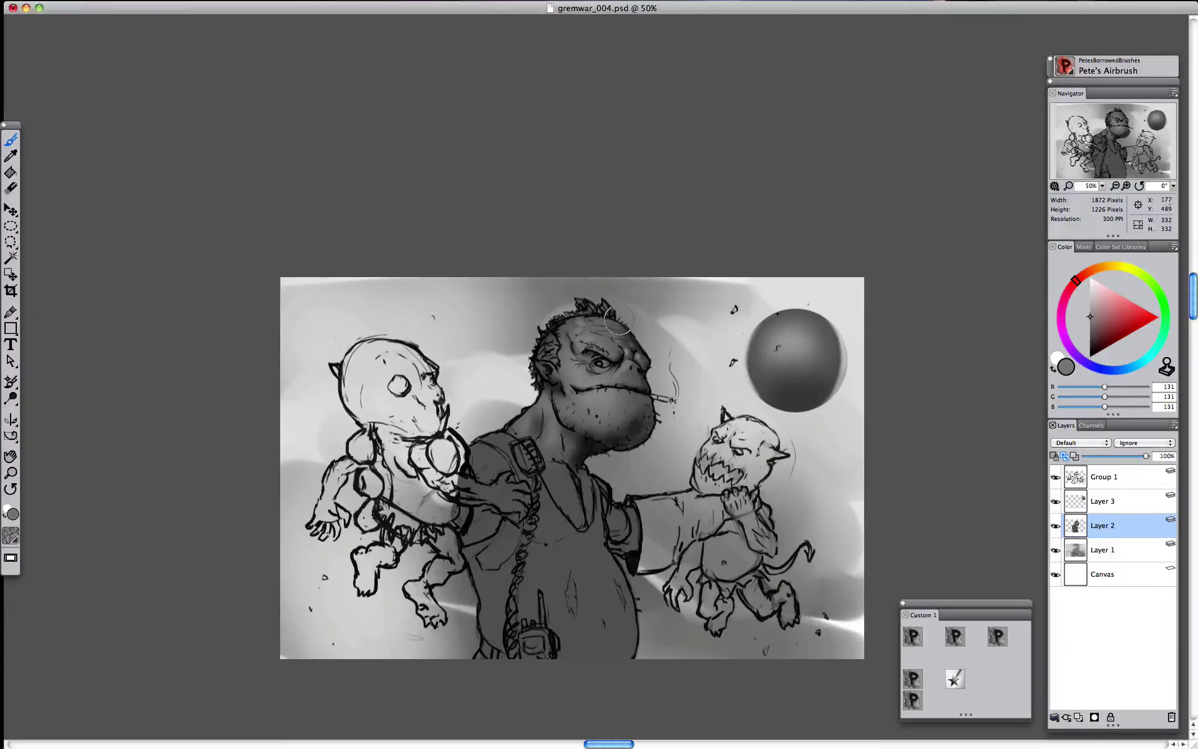
mouse_move(538, 379)
left_mouse_down()
mouse_move(508, 433)
mouse_move(531, 410)
mouse_move(526, 347)
mouse_move(503, 424)
left_mouse_up()
left_click(550, 382, "alt")
key("super+z")
left_click(1054, 455)
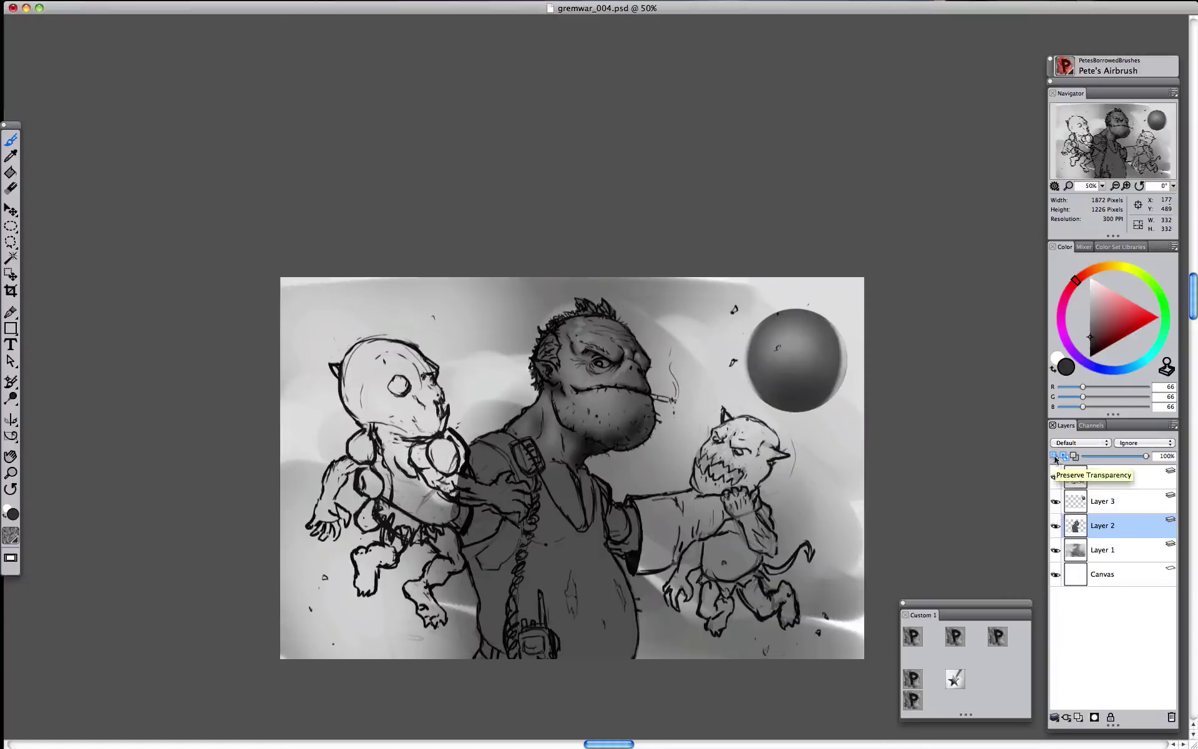
- With a smaller airbrush, sample greys from the head and refine the shading around the man's ear, cheek and eye
key("bracketleft")
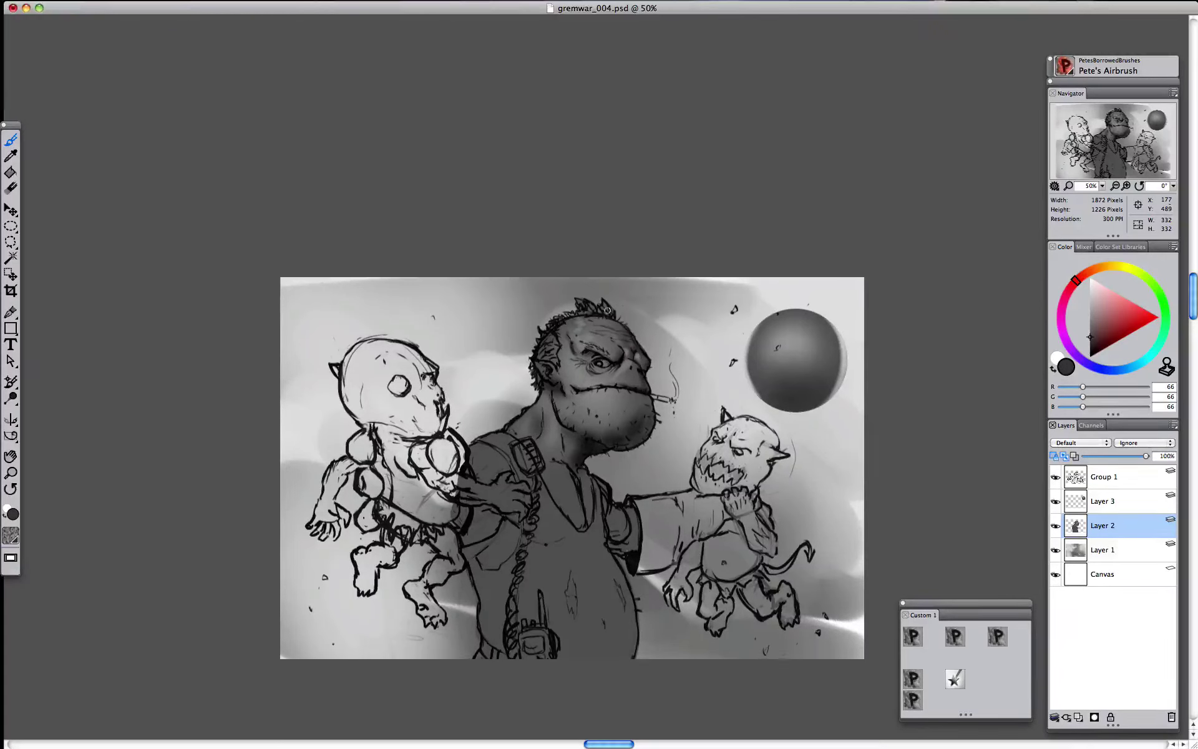
left_click(599, 326, "alt")
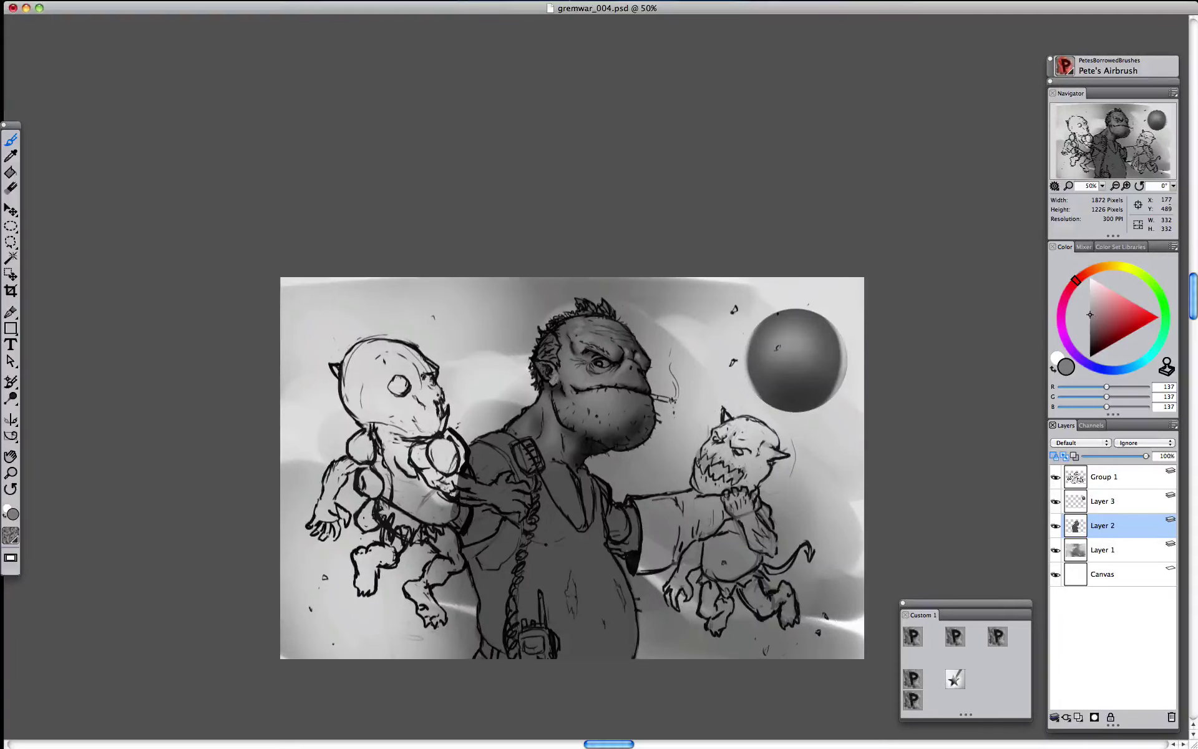
left_click(568, 377, "alt")
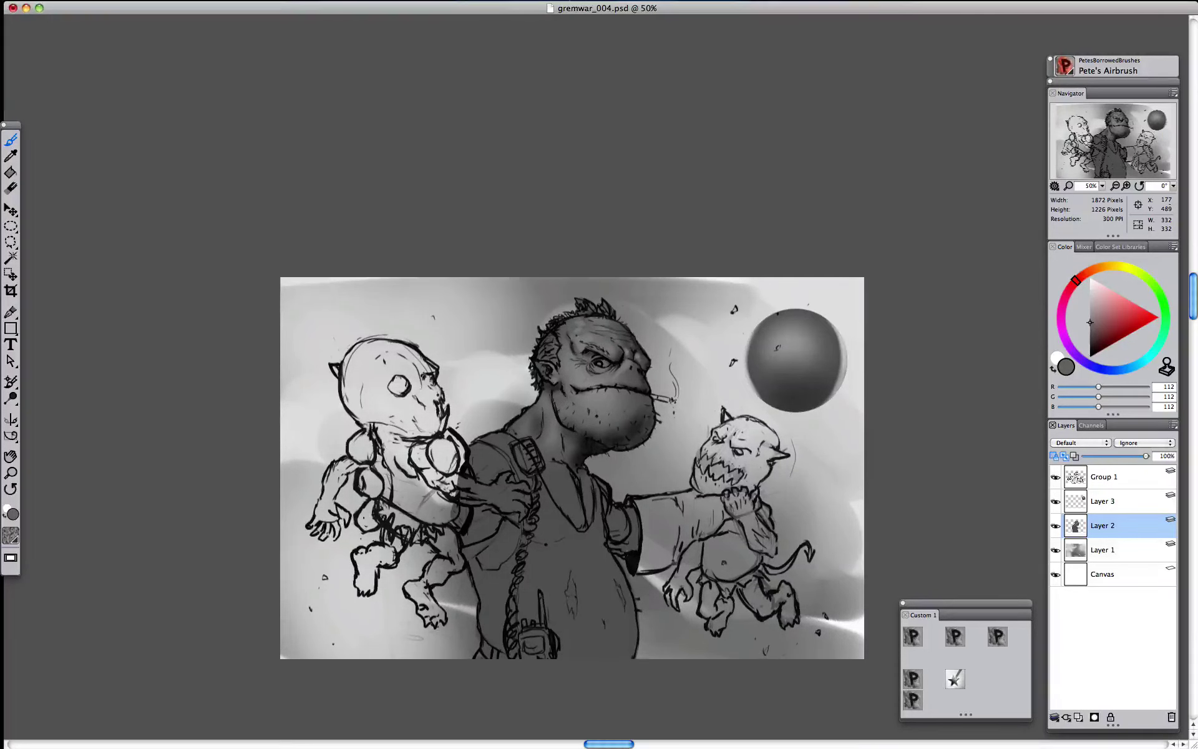
left_click(551, 395, "alt")
left_click(612, 358, "alt")
left_click(548, 377, "alt")
left_click(620, 358, "alt")
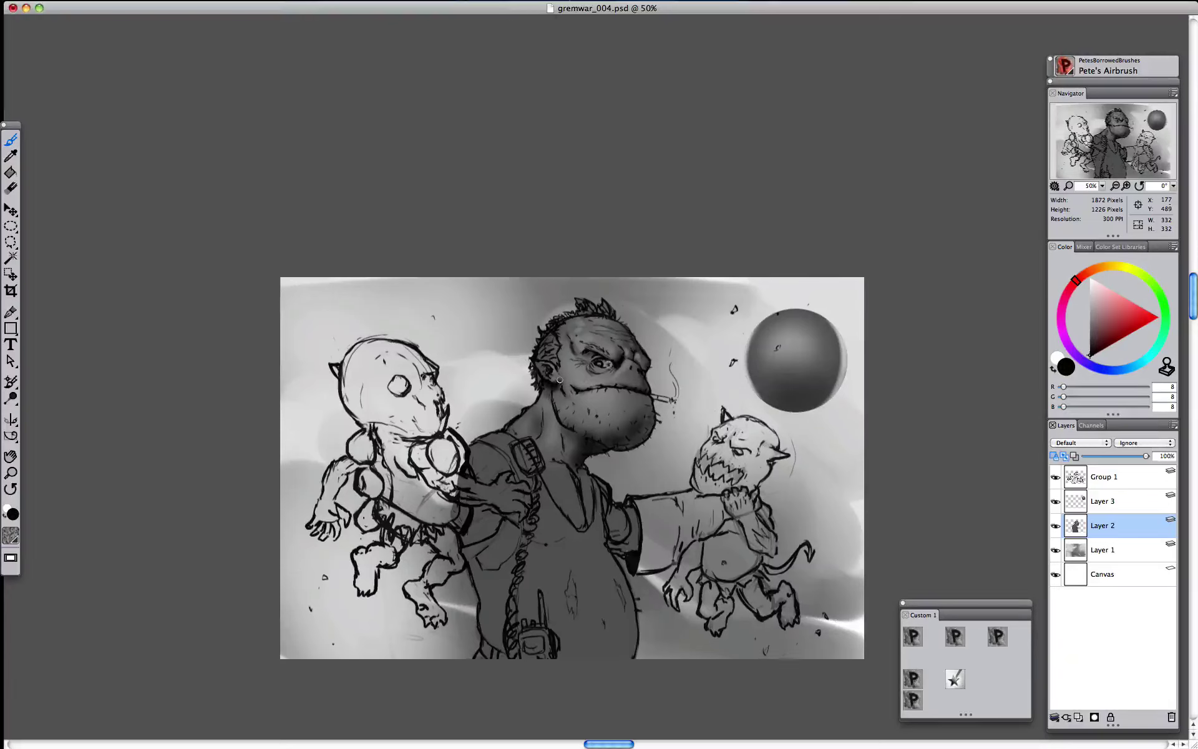
left_click_drag(606, 360, 611, 368)
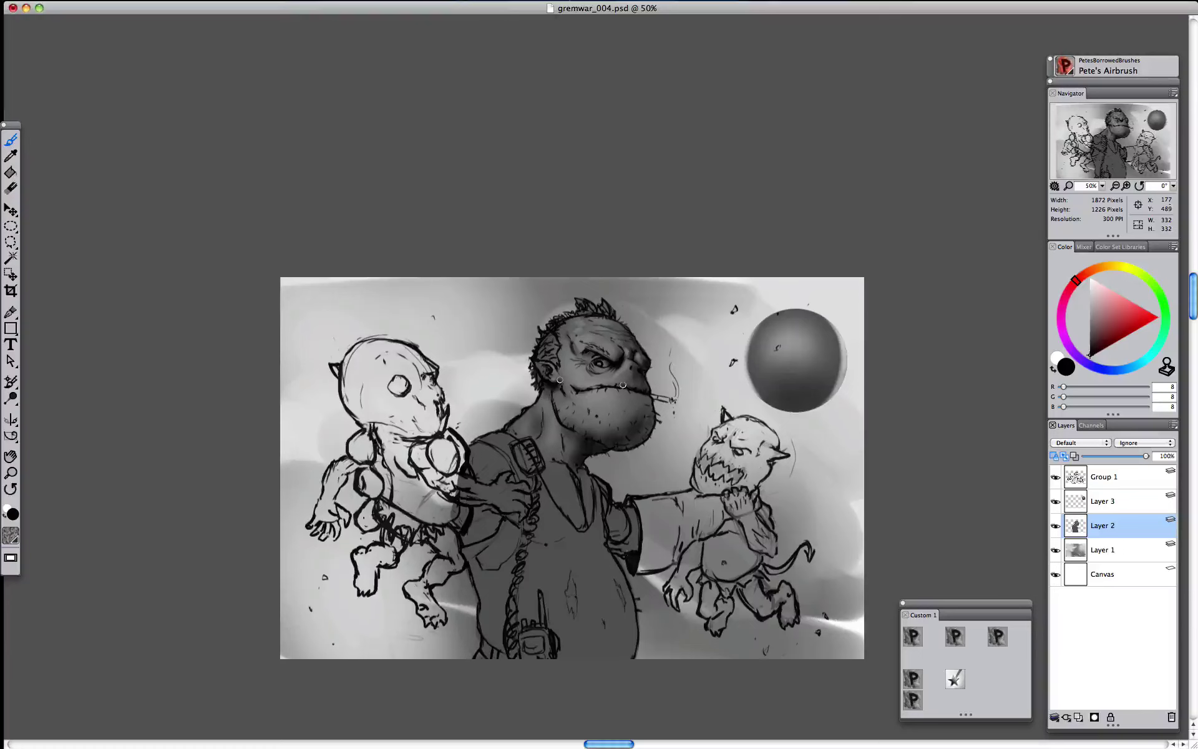
- Airbrush darker shading over the man's chin, neck and upper chest using near-black and sampled greys
mouse_move(647, 403)
left_mouse_down()
mouse_move(637, 435)
mouse_move(588, 442)
mouse_move(538, 425)
left_mouse_up()
left_click(584, 487, "alt")
left_click(560, 414, "alt")
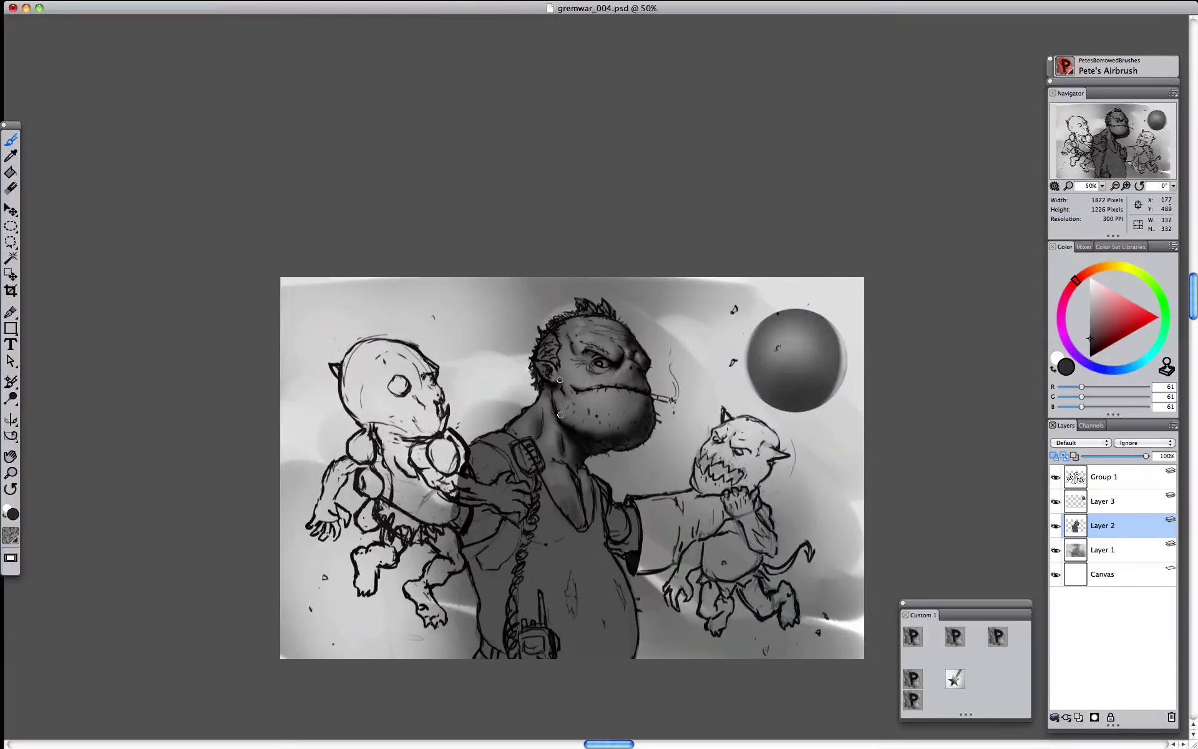
- Airbrush dark shadows onto the sides of the man's belly and his sleeve, and lighten his shoulder with RGB 125
mouse_move(583, 556)
left_mouse_down()
mouse_move(617, 556)
mouse_move(608, 556)
left_mouse_up()
left_click_drag(618, 565, 608, 657)
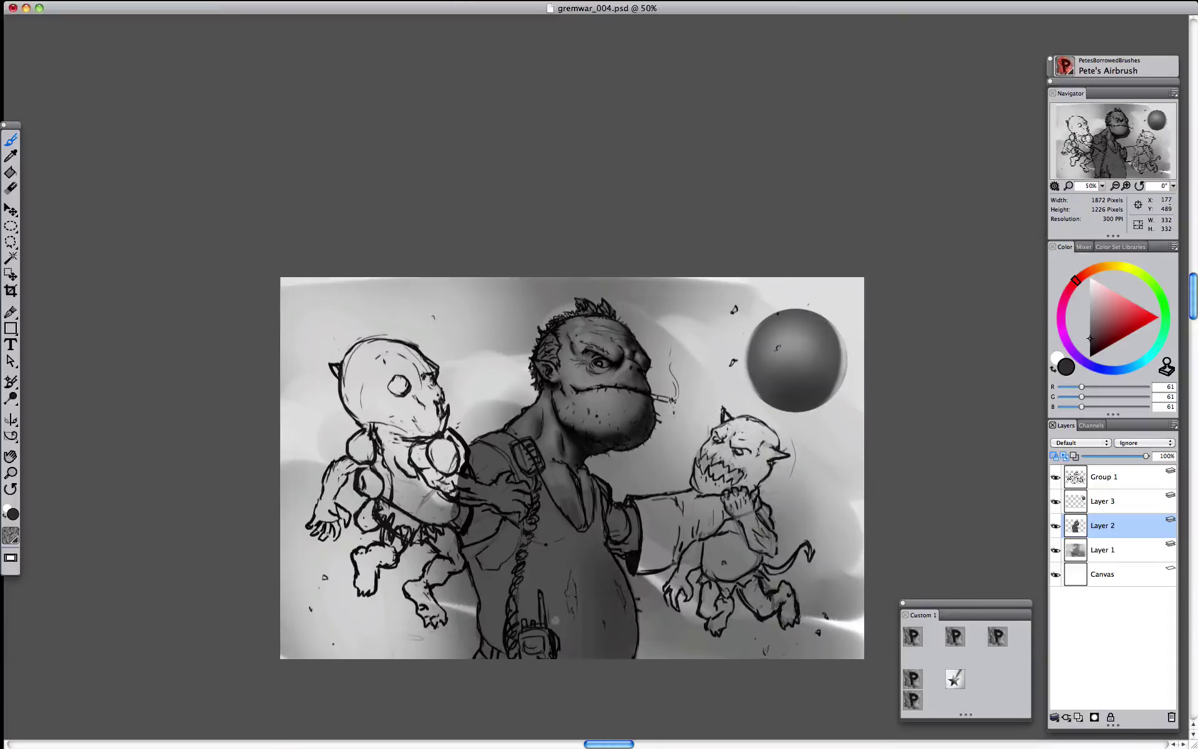
left_click_drag(476, 559, 498, 656)
mouse_move(462, 464)
left_mouse_down()
mouse_move(504, 542)
mouse_move(509, 522)
mouse_move(500, 552)
left_mouse_up()
left_click(503, 529, "alt")
left_click(511, 527, "alt")
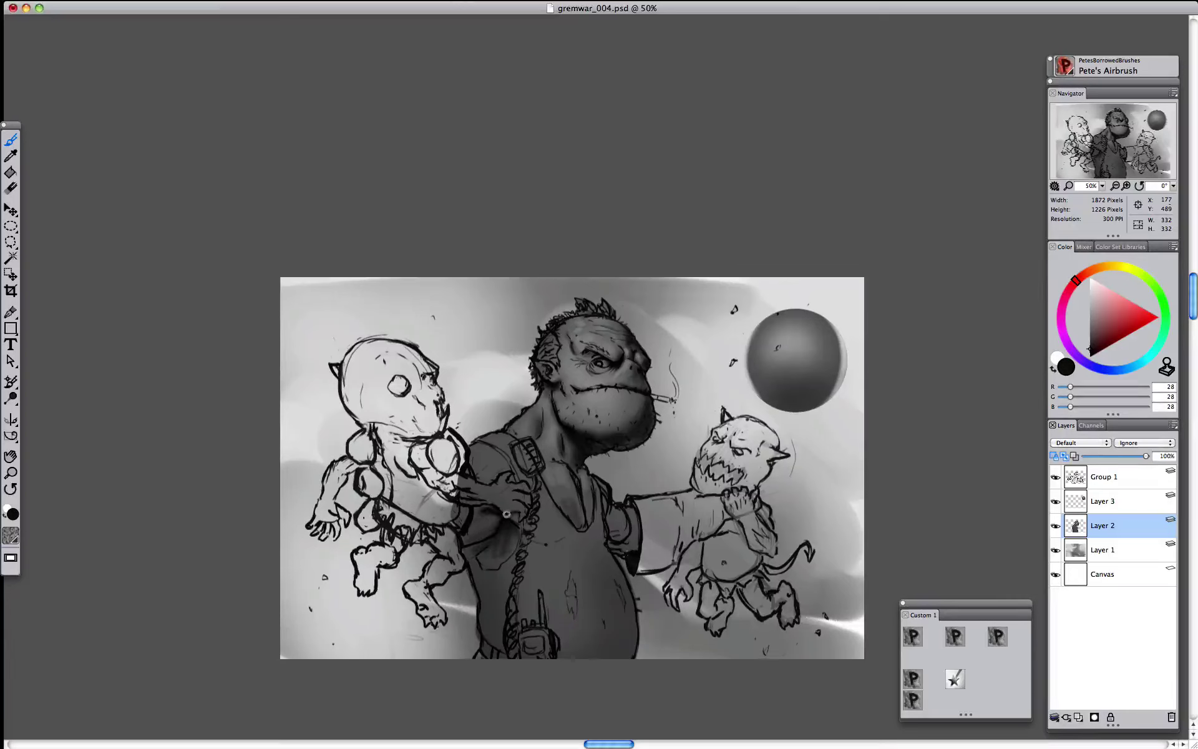
left_click(533, 429, "alt")
left_click_drag(491, 474, 496, 457)
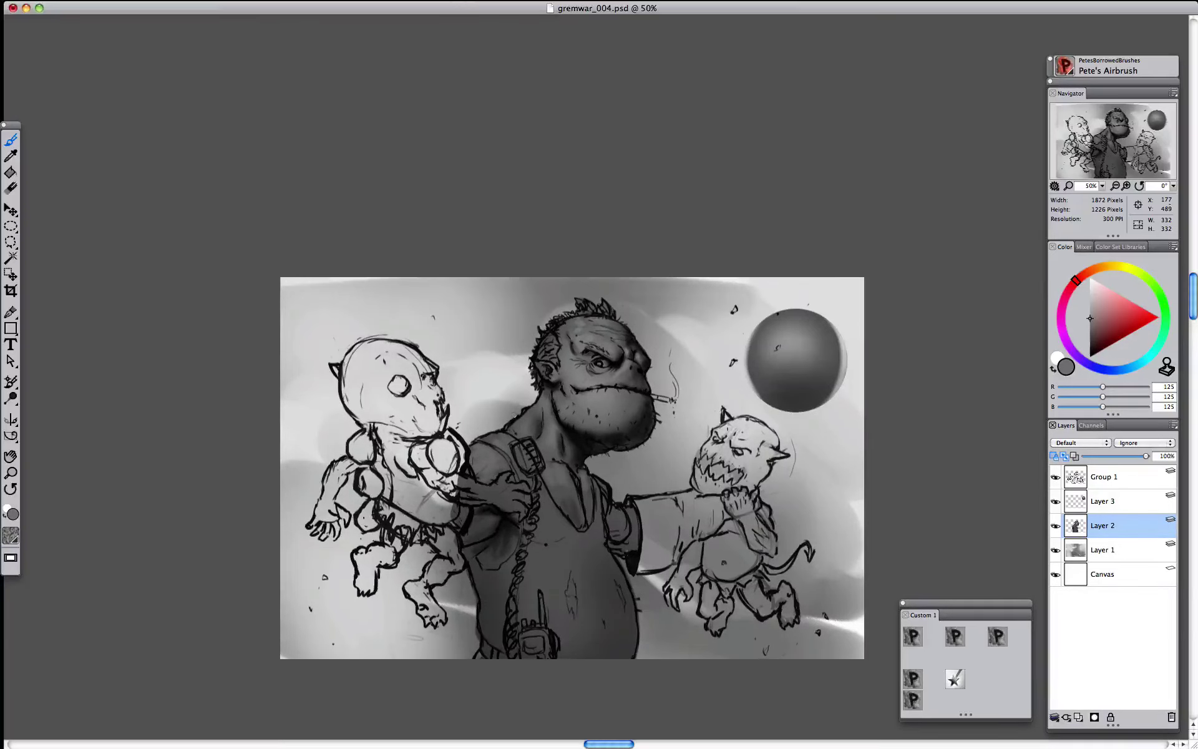
- Resize the image to 200 percent of its current width, keeping the 300 pixels per inch resolution
key("super+alt+c")
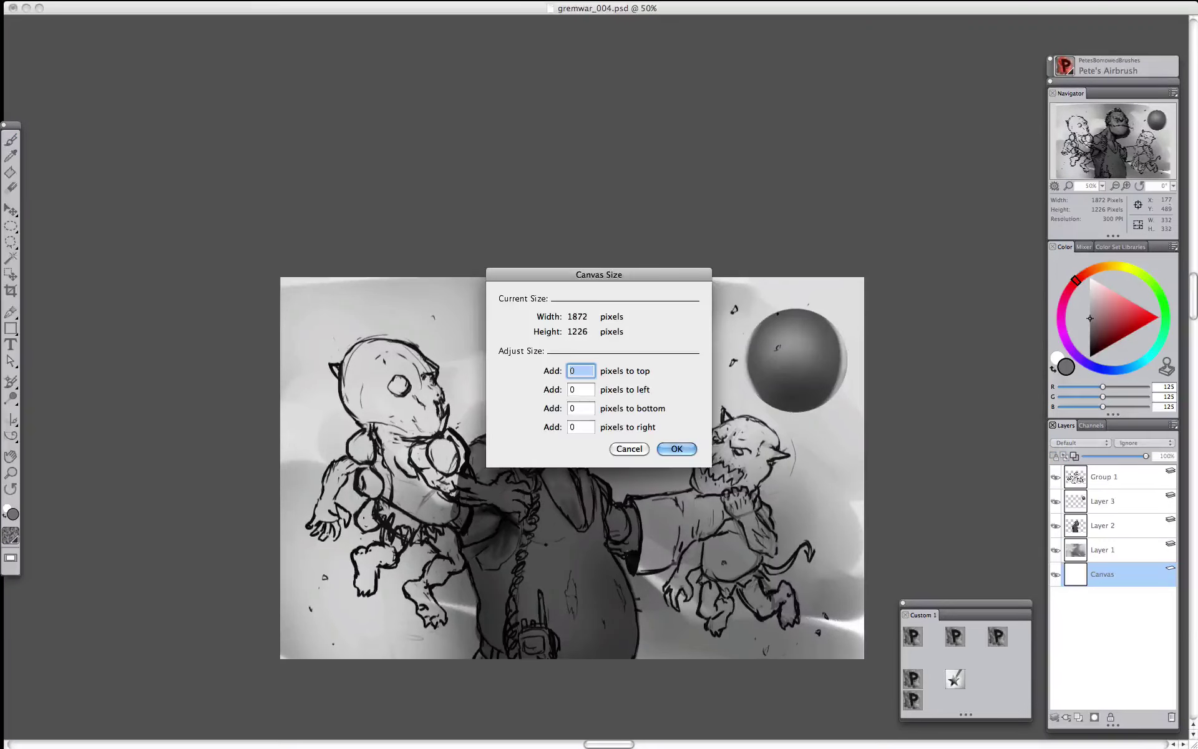
left_click(629, 449)
key("super+shift+r")
left_click(649, 379)
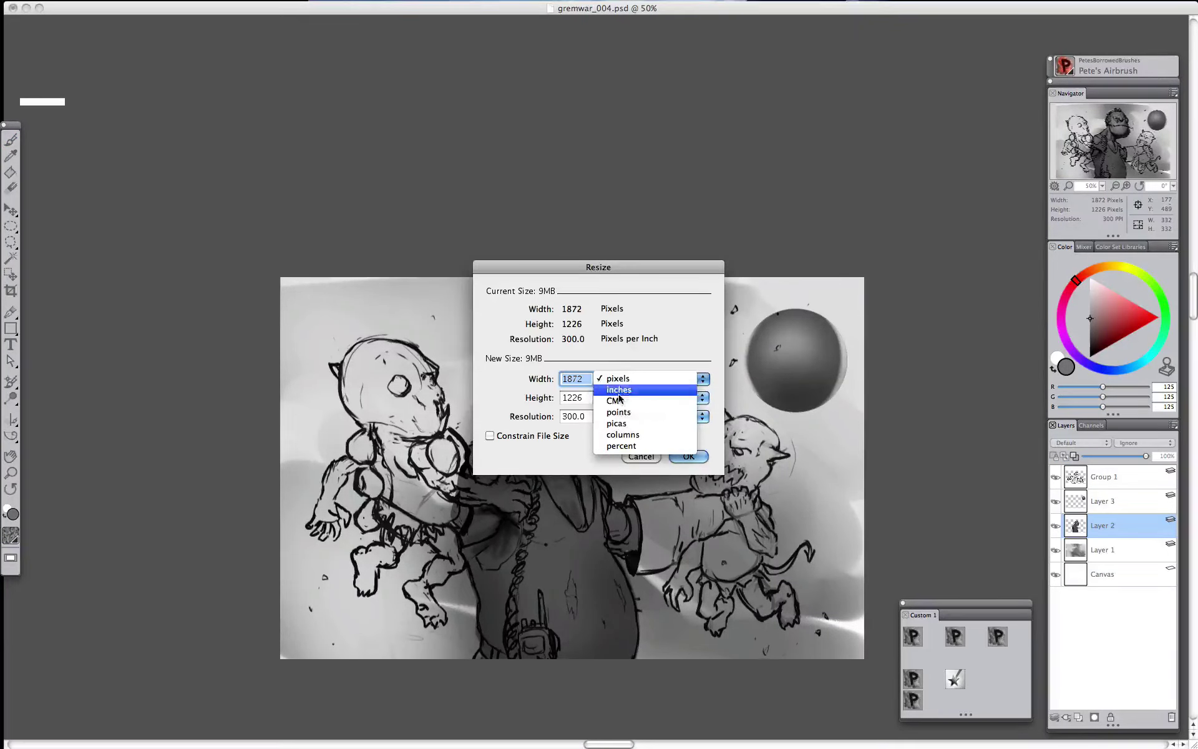
left_click(634, 441)
type("200")
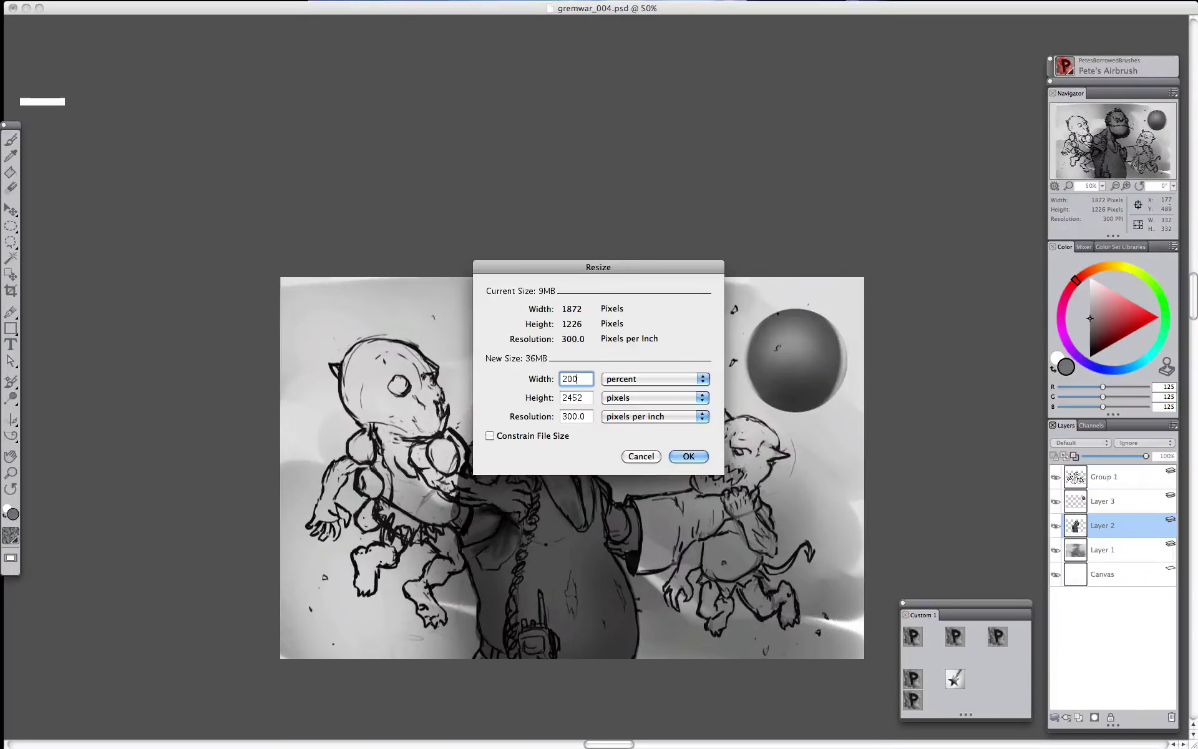
left_click(688, 456)
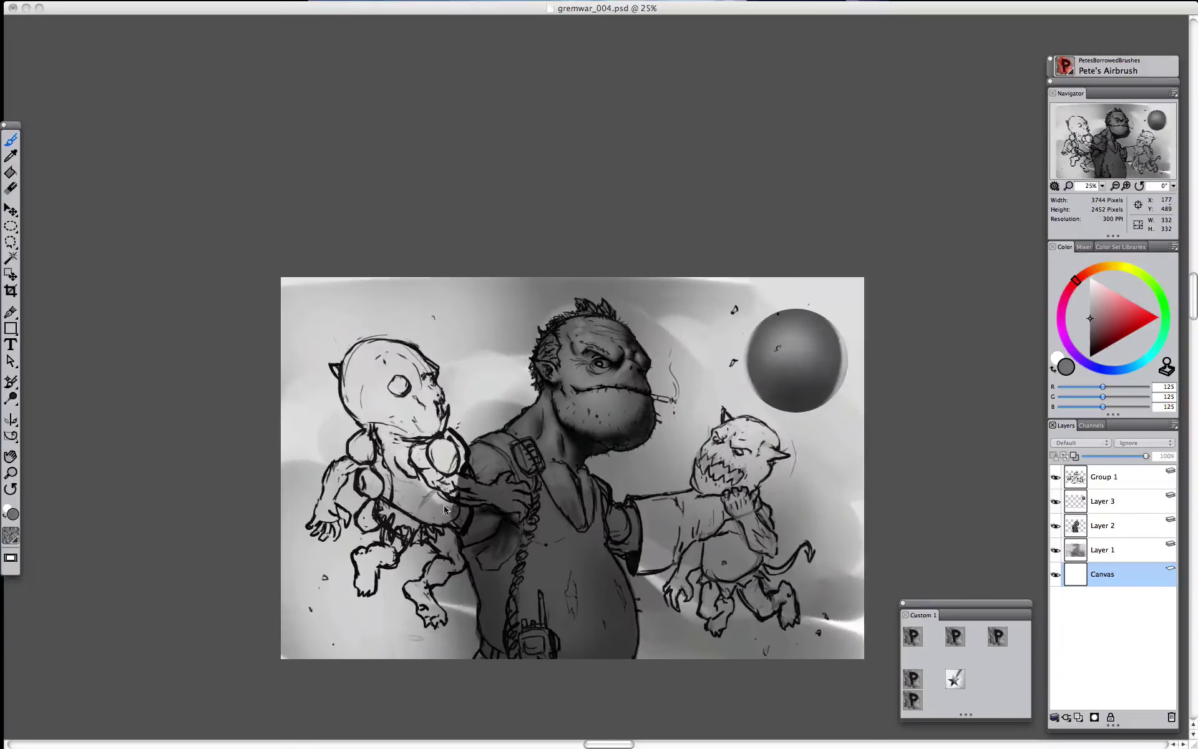
- Reselect the man's fill layer, blend sampled greys on his neck, and airbrush light grey, RGB 197, onto his forehead
left_click_drag(449, 380, 445, 330)
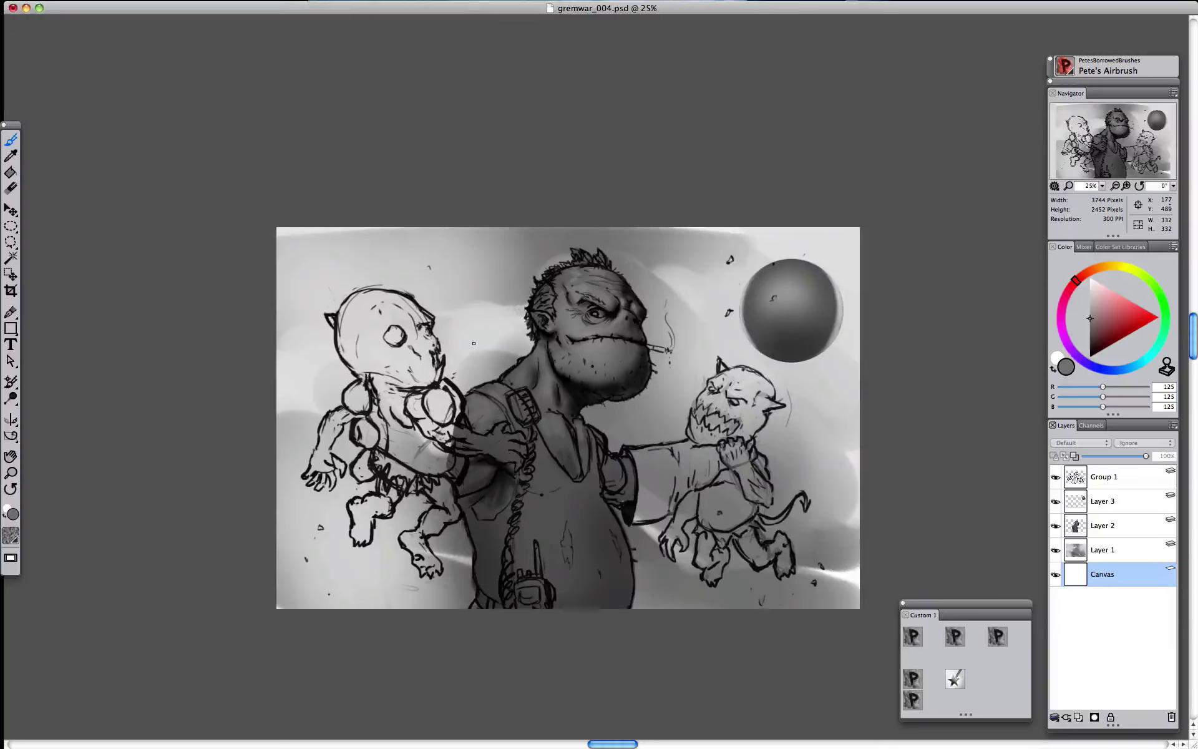
left_click(560, 395, "super")
left_click(560, 397, "alt")
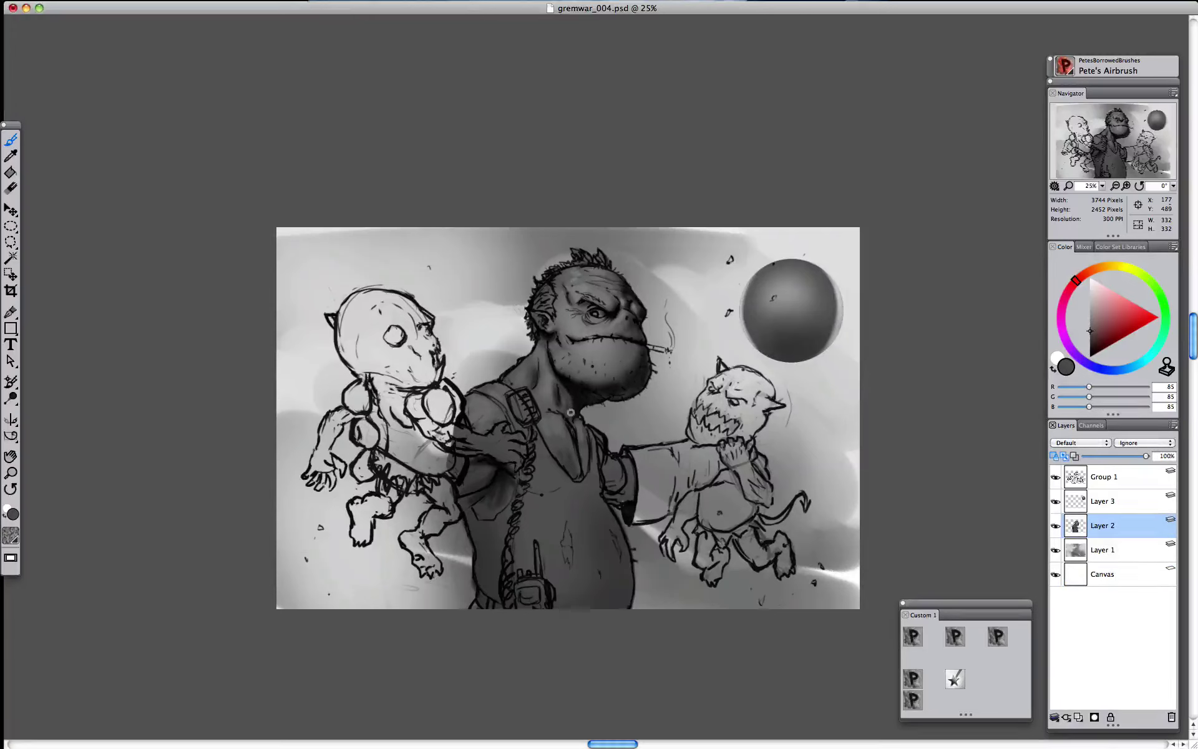
left_click(572, 400, "alt")
left_click(565, 396, "alt")
left_click(565, 396, "alt")
left_click(550, 270, "alt")
left_click_drag(574, 275, 576, 280)
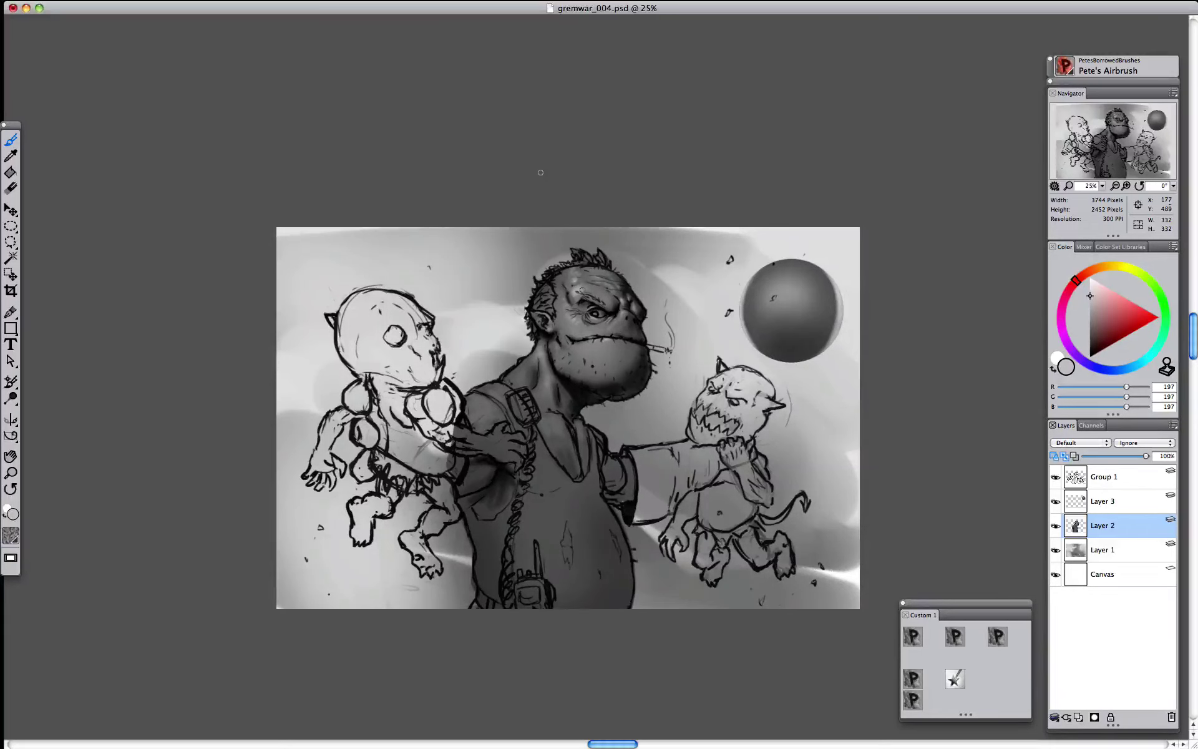
- Set the new layer above the man's fill layer to Overlay and turn off Preserve Transparency, choosing a light grey
left_click(1081, 443)
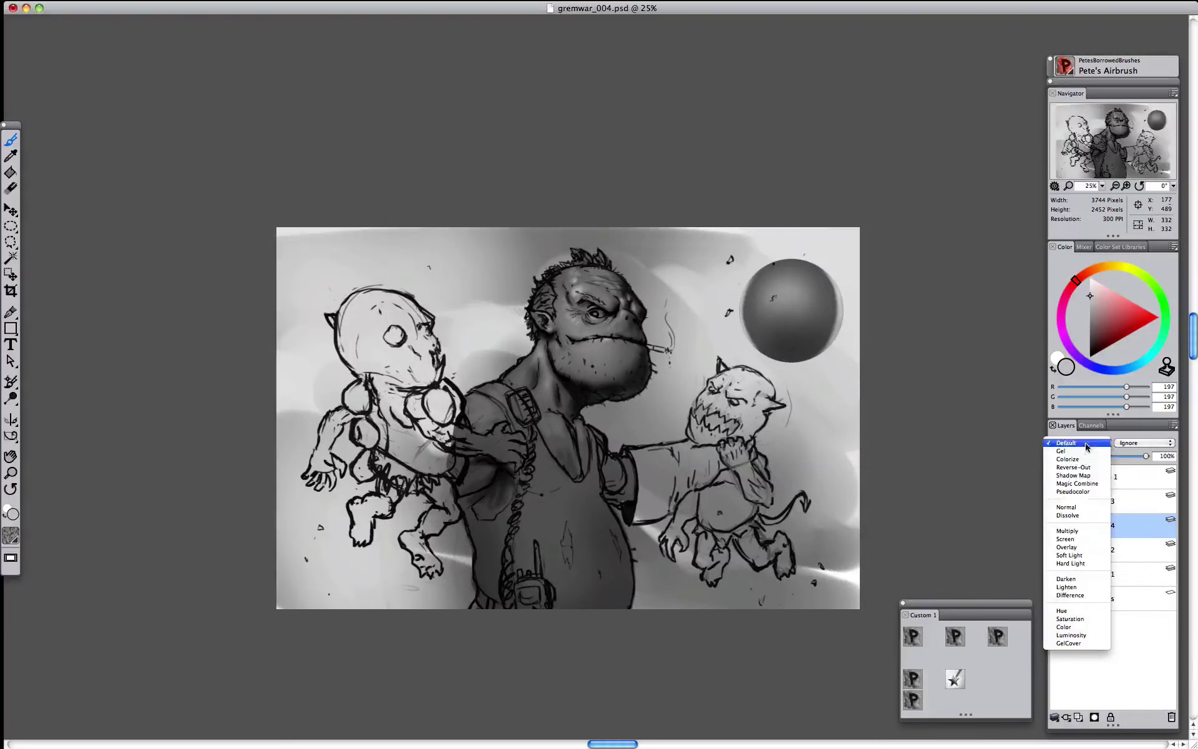
left_click(1074, 548)
left_click_drag(582, 332, 611, 331)
left_click(1091, 300)
left_click(1054, 456)
- On the Overlay layer, airbrush light highlights onto the man's forehead, brow and jaw, and dark shadows along his mouth and neck
mouse_move(579, 289)
left_mouse_down()
mouse_move(583, 388)
mouse_move(604, 392)
mouse_move(596, 431)
mouse_move(569, 317)
left_mouse_up()
left_click_drag(596, 359, 609, 367)
left_click_drag(600, 274, 627, 315)
left_click(1090, 342)
left_click_drag(568, 338, 621, 337)
mouse_move(577, 388)
left_mouse_down()
mouse_move(564, 378)
mouse_move(538, 416)
left_mouse_up()
- Airbrush light grey, RGB 177, highlights onto the man's belly and shoulder on the Overlay layer
left_click(1091, 302)
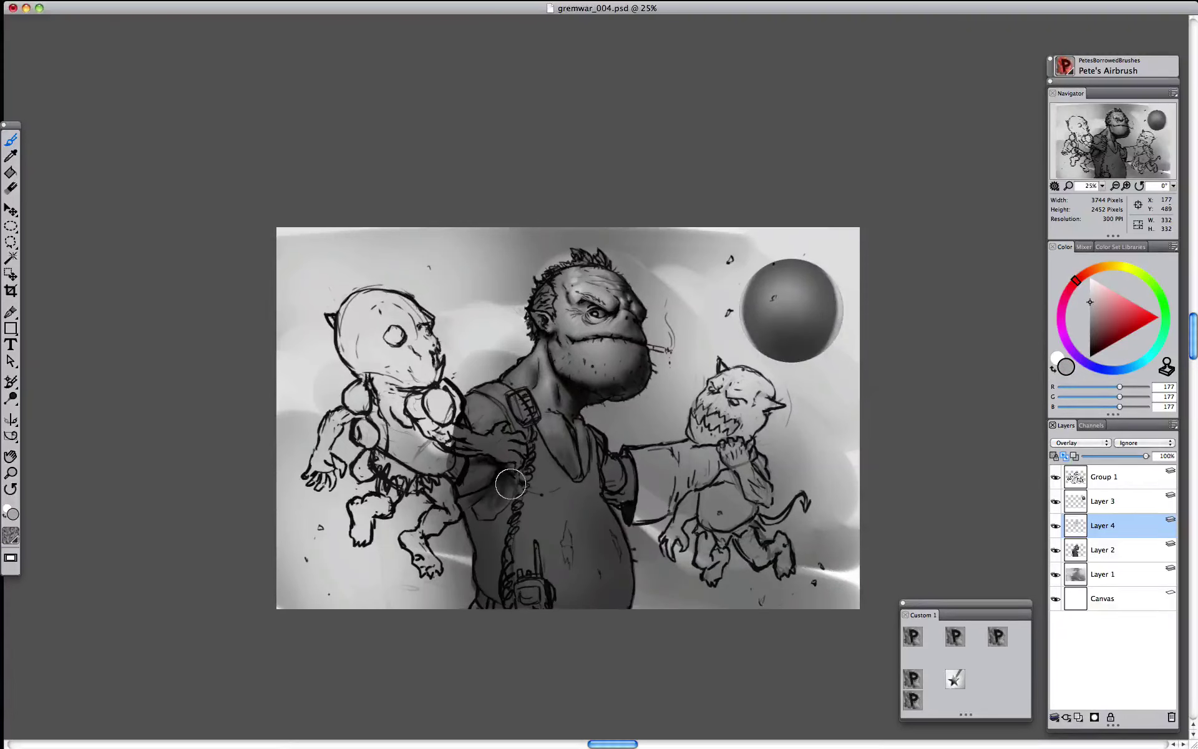
mouse_move(556, 519)
left_mouse_down()
mouse_move(558, 540)
mouse_move(601, 548)
mouse_move(526, 548)
left_mouse_up()
left_click_drag(461, 417, 509, 390)
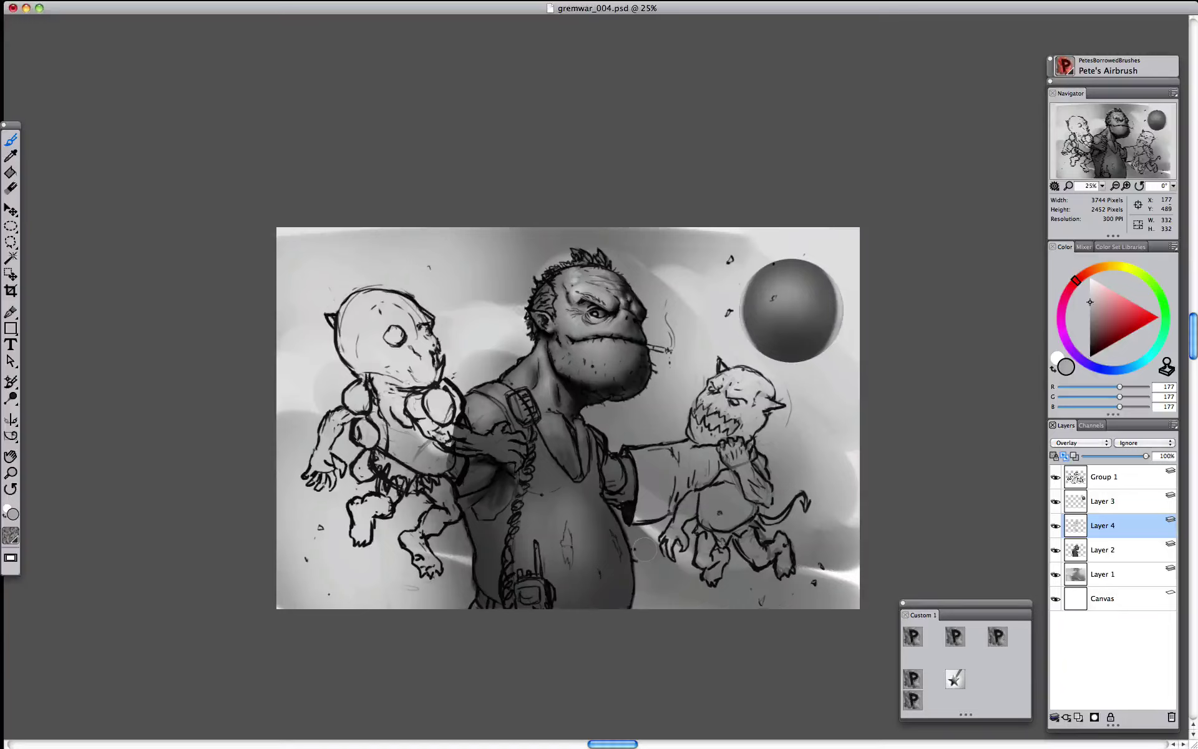
key("Tab")
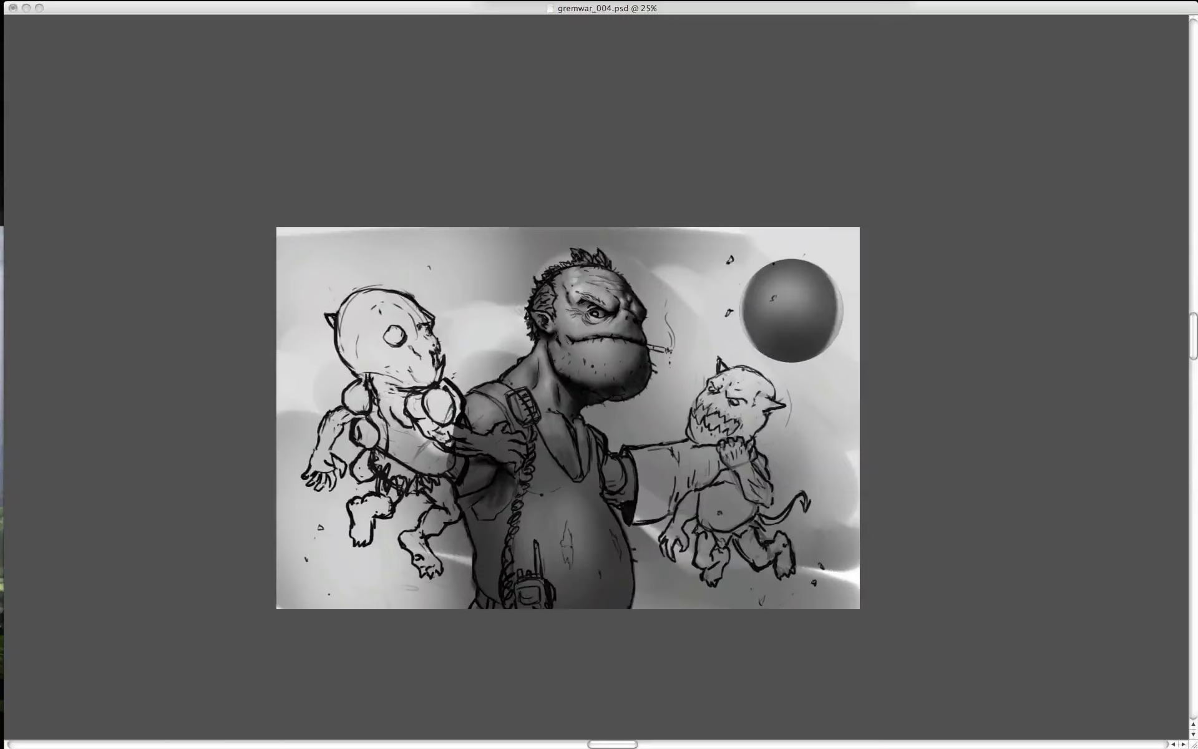
left_click(702, 386)
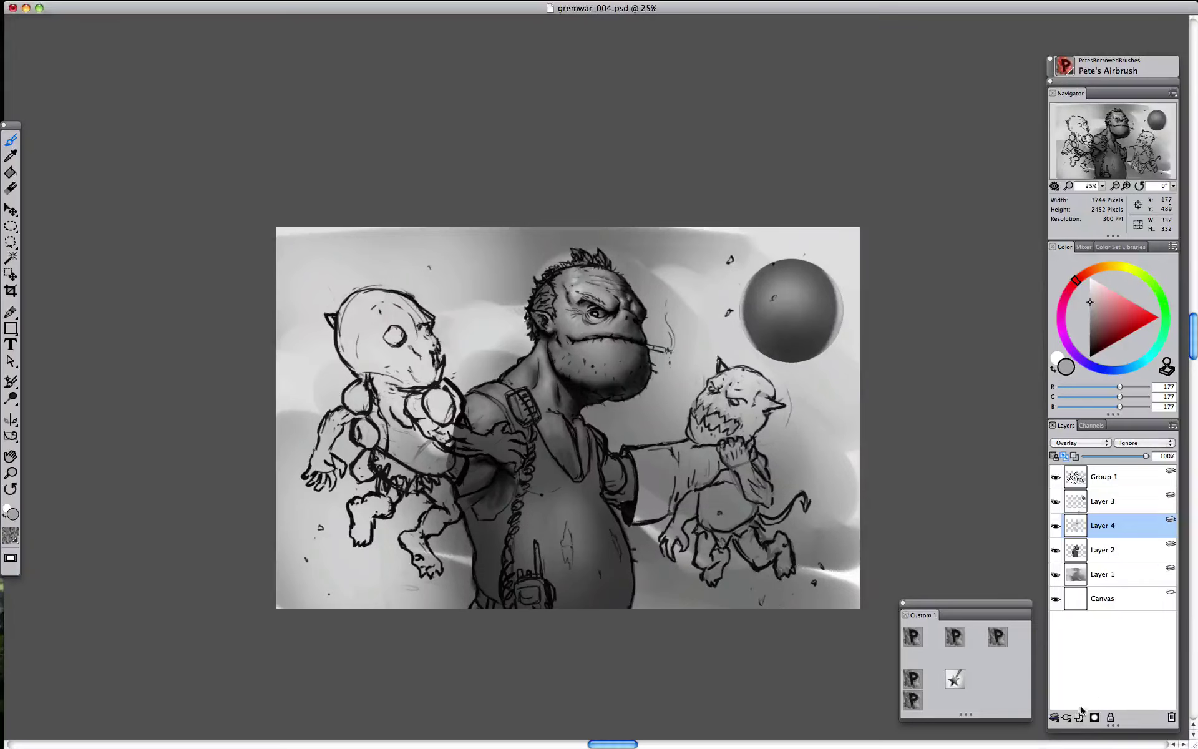
key("b")
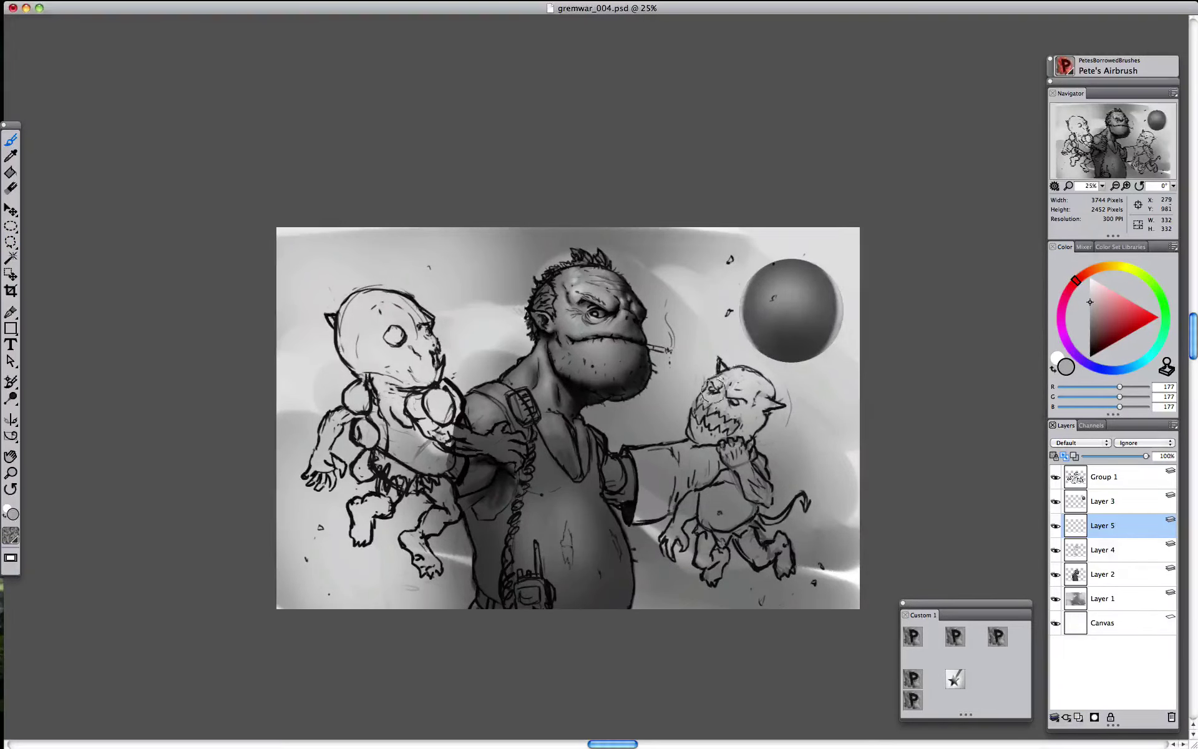
left_click(823, 324, "alt")
mouse_move(718, 374)
left_mouse_down()
mouse_move(736, 412)
mouse_move(724, 365)
mouse_move(699, 474)
mouse_move(730, 561)
mouse_move(787, 565)
mouse_move(754, 384)
mouse_move(718, 368)
mouse_move(769, 475)
left_mouse_up()
key("l")
mouse_move(718, 376)
left_mouse_down()
mouse_move(746, 367)
mouse_move(724, 334)
mouse_move(685, 393)
mouse_move(697, 404)
mouse_move(716, 374)
mouse_move(664, 441)
left_mouse_up()
key("BackSpace")
mouse_move(772, 390)
left_mouse_down()
mouse_move(754, 440)
mouse_move(772, 489)
mouse_move(757, 510)
mouse_move(777, 515)
mouse_move(778, 370)
mouse_move(751, 336)
left_mouse_up()
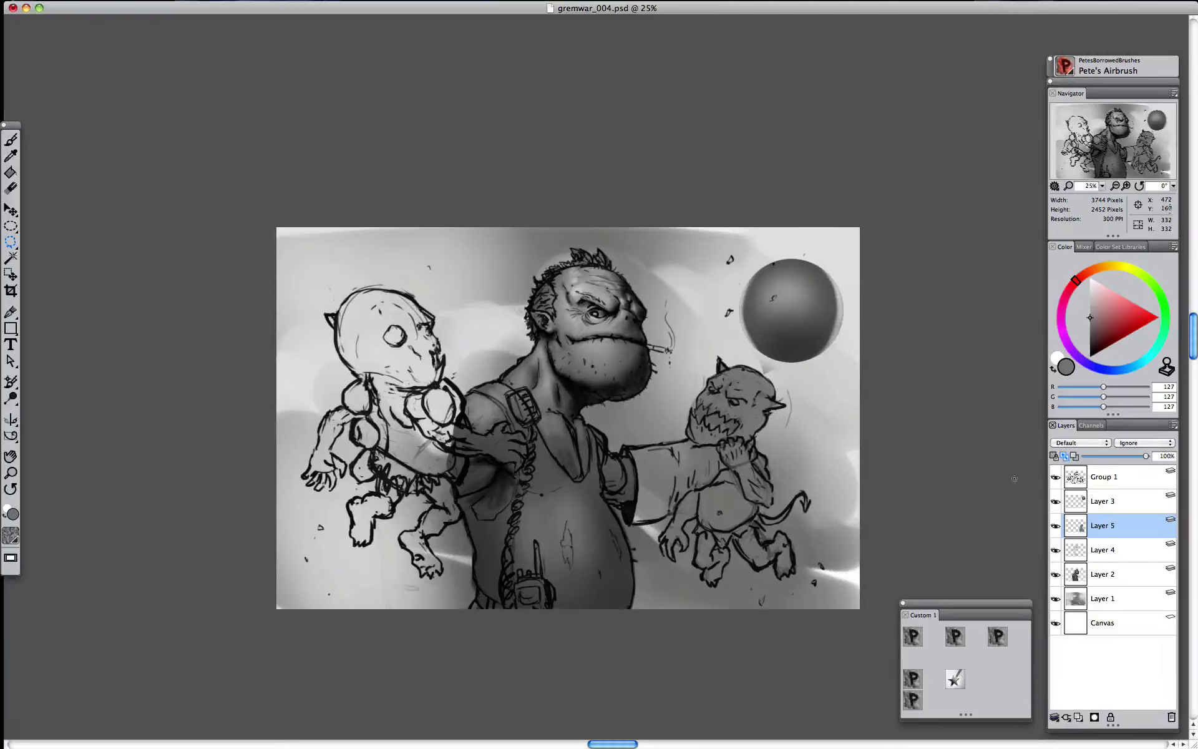
right_click(1113, 526)
- Hide Layer 1 and choose Pete's Painting Brush with a dark grey, RGB 81
left_click(1056, 563)
left_click(1056, 573)
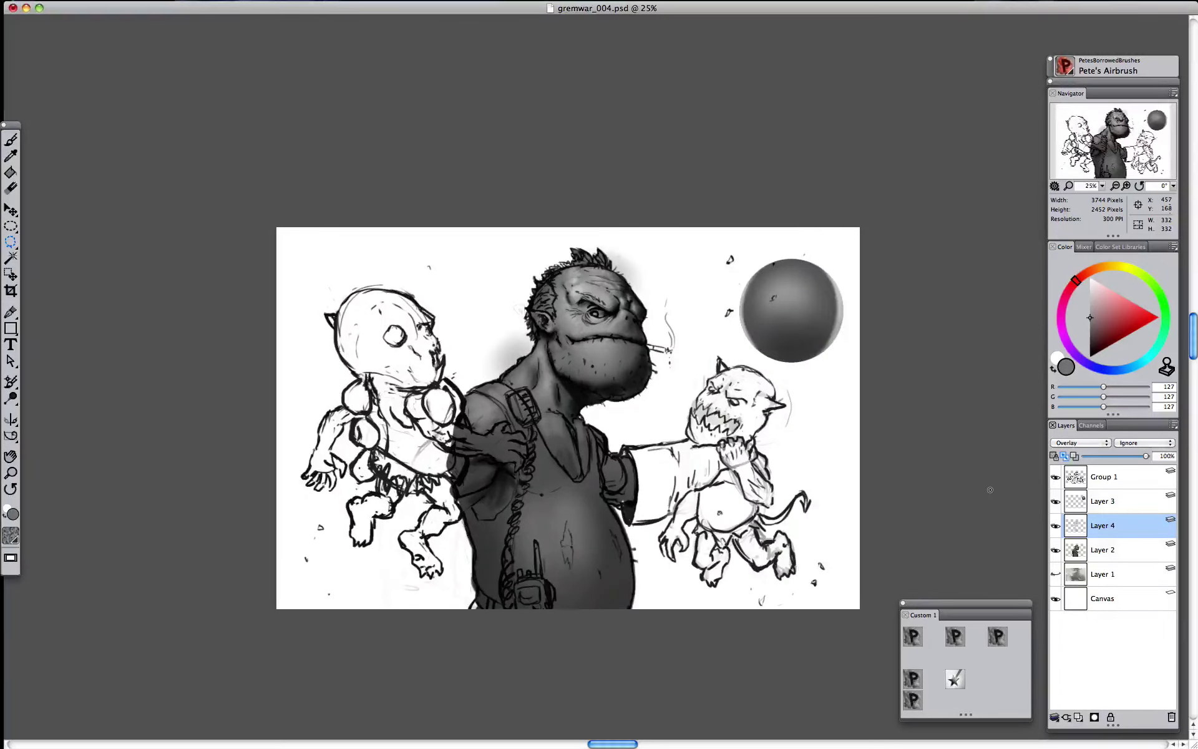
key("super+equal")
left_click(955, 637)
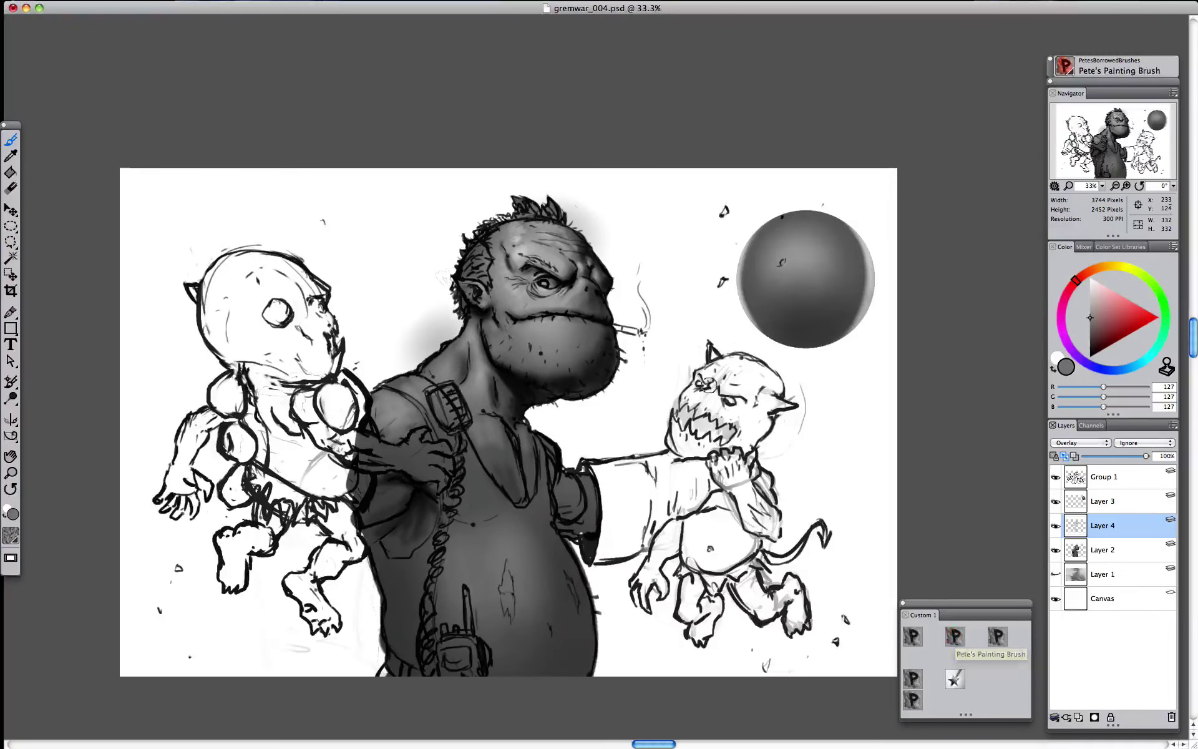
left_click(1090, 331)
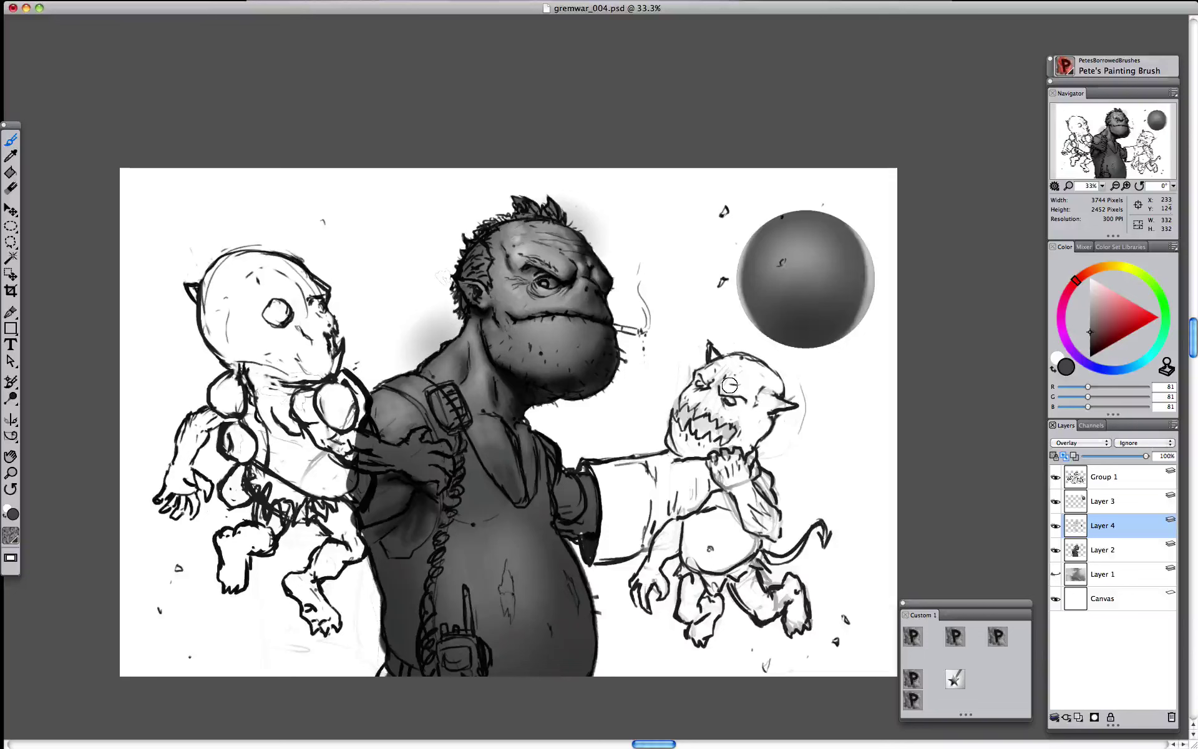
- Lasso the area around the right gremlin on the Overlay layer, clear its contents and deselect
key("l")
mouse_move(823, 385)
left_mouse_down()
mouse_move(635, 383)
mouse_move(621, 533)
mouse_move(739, 640)
left_mouse_up()
key("BackSpace")
key("super+d")
- On a new layer, block in the right gremlin's head, horn and ear with flat grey
left_click(1078, 717)
key("b")
mouse_move(724, 400)
left_mouse_down()
mouse_move(765, 384)
mouse_move(732, 357)
mouse_move(724, 415)
mouse_move(680, 418)
mouse_move(674, 440)
mouse_move(736, 462)
mouse_move(774, 406)
mouse_move(729, 362)
mouse_move(691, 437)
left_mouse_up()
left_click(1090, 316)
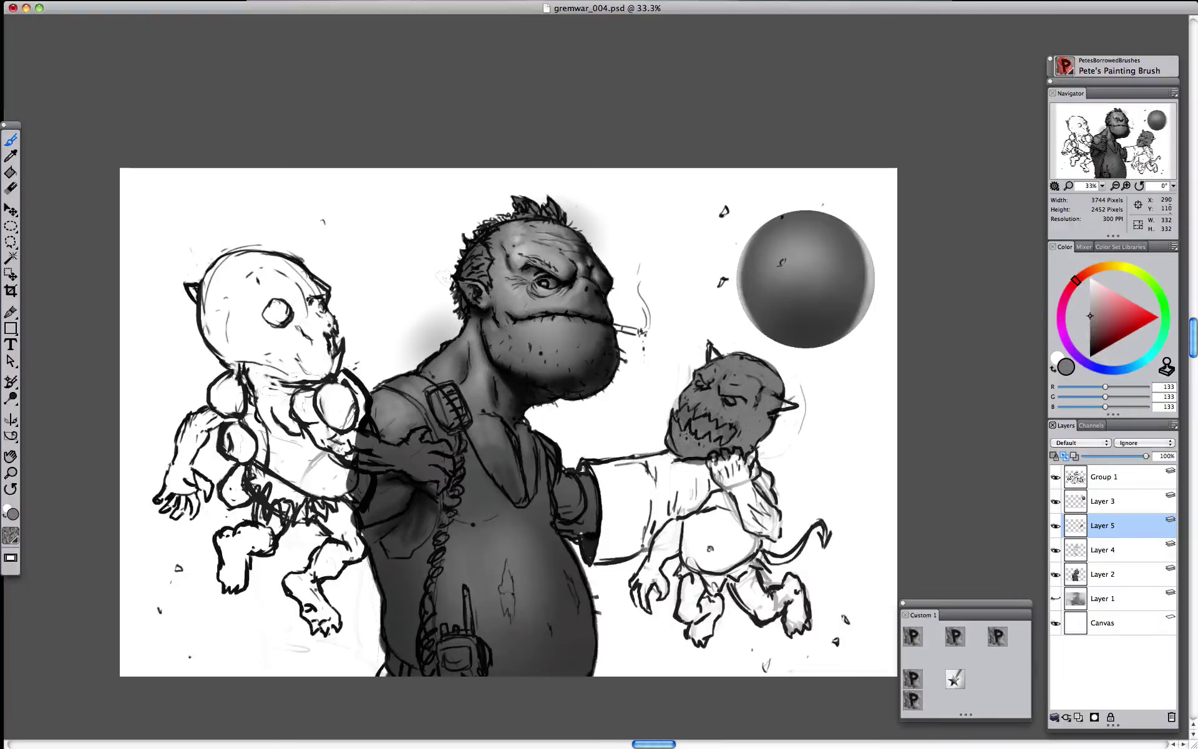
mouse_move(718, 356)
left_mouse_down()
mouse_move(710, 346)
mouse_move(715, 354)
left_mouse_up()
left_click_drag(779, 405, 793, 405)
- Block in the right gremlin's arms, legs and belly and the man's outstretched sleeve with flat grey, RGB 133
mouse_move(754, 451)
left_mouse_down()
mouse_move(777, 534)
mouse_move(776, 589)
mouse_move(796, 628)
mouse_move(798, 585)
mouse_move(756, 619)
left_mouse_up()
mouse_move(724, 557)
left_mouse_down()
mouse_move(775, 593)
mouse_move(788, 590)
mouse_move(766, 608)
left_mouse_up()
mouse_move(752, 518)
left_mouse_down()
mouse_move(683, 610)
mouse_move(715, 600)
mouse_move(687, 643)
mouse_move(713, 626)
left_mouse_up()
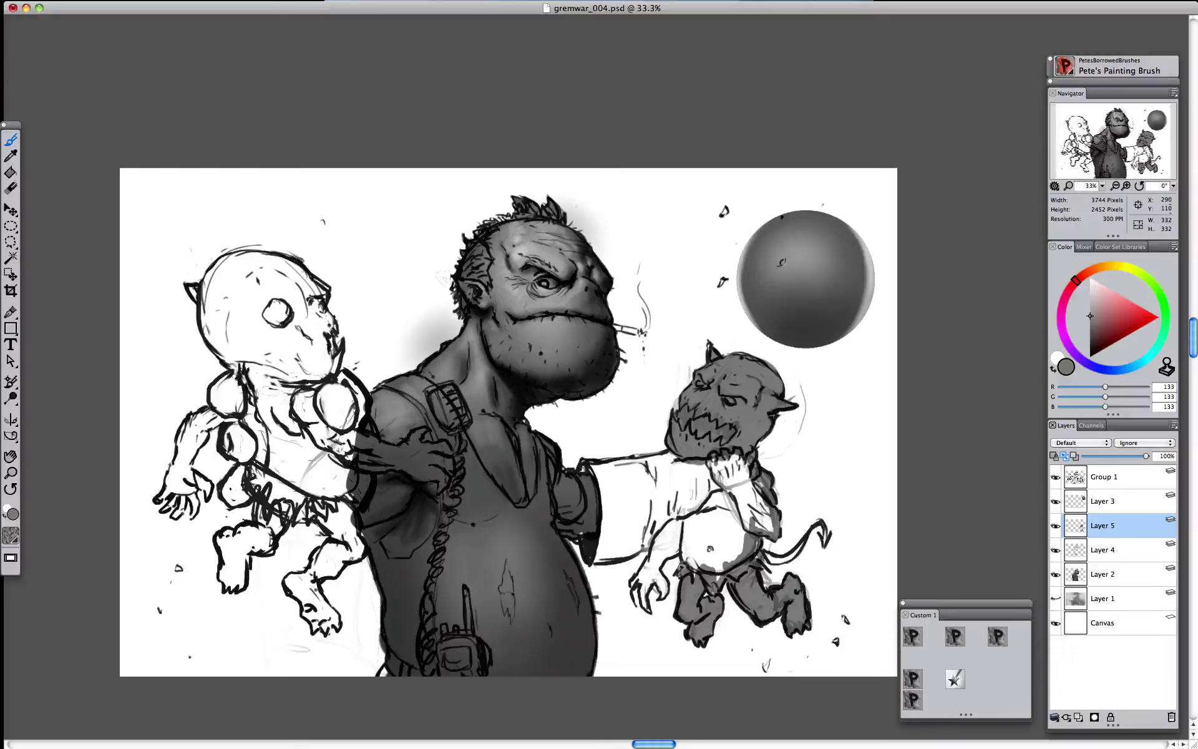
left_click_drag(725, 543, 680, 577)
left_click_drag(671, 508, 643, 611)
mouse_move(706, 500)
left_mouse_down()
mouse_move(686, 552)
mouse_move(730, 462)
mouse_move(765, 531)
mouse_move(715, 464)
mouse_move(674, 496)
left_mouse_up()
mouse_move(593, 462)
left_mouse_down()
mouse_move(606, 477)
mouse_move(680, 462)
mouse_move(661, 518)
mouse_move(599, 562)
mouse_move(631, 543)
left_mouse_up()
left_click_drag(668, 481, 643, 531)
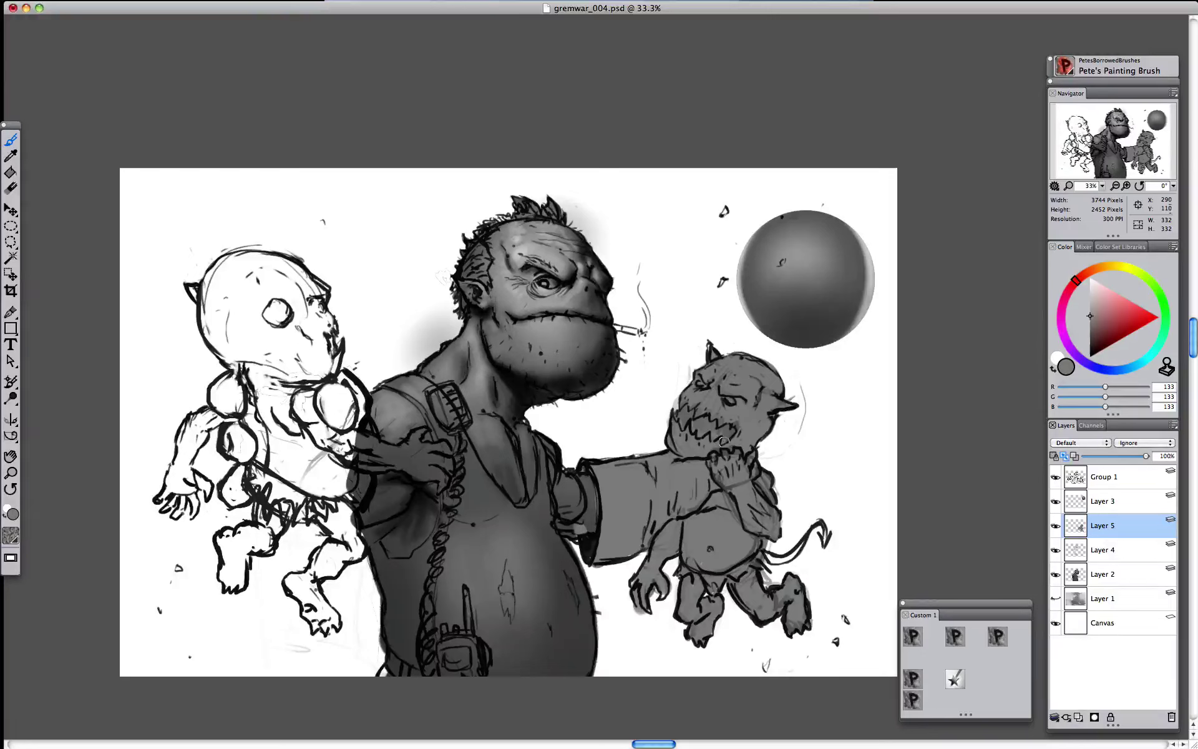
- Move the gremlin's fill layer below Layer 4, group it with the man's fill layer and collapse the group
left_click_drag(1105, 523, 1103, 563)
left_click(1108, 576, "shift")
right_click(1111, 564)
left_click(1083, 681)
left_click(1054, 718)
left_click(1083, 693)
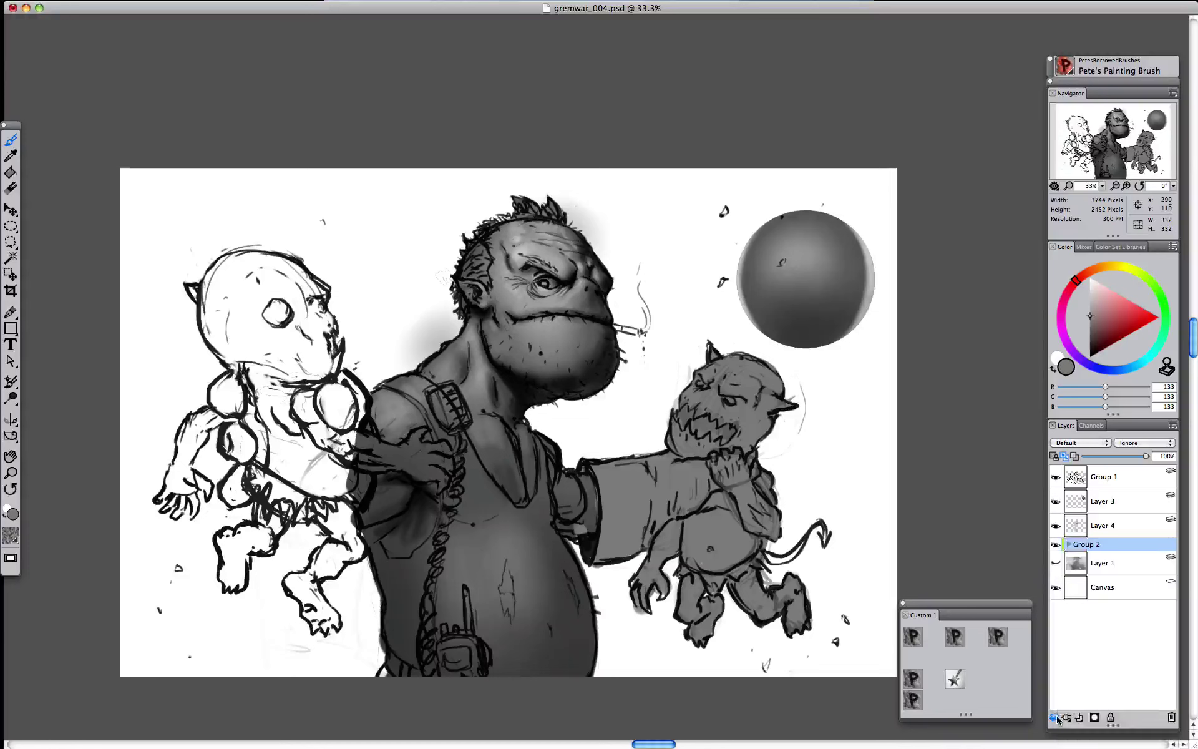
left_click(1054, 717)
left_click(1068, 715)
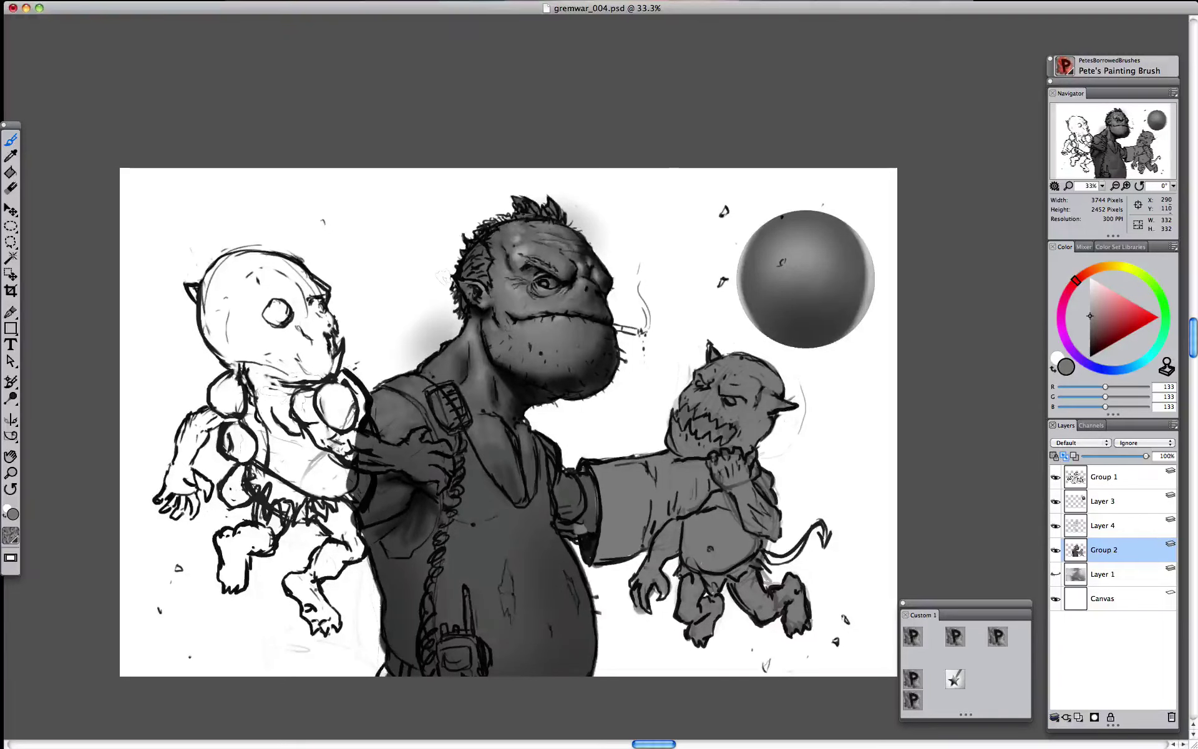
- Preserve transparency on the Group 2 layer and airbrush dark grey, RGB 38, shadows onto the right gremlin's head and mouth
left_click(1114, 529)
left_click(1111, 550)
left_click(998, 637)
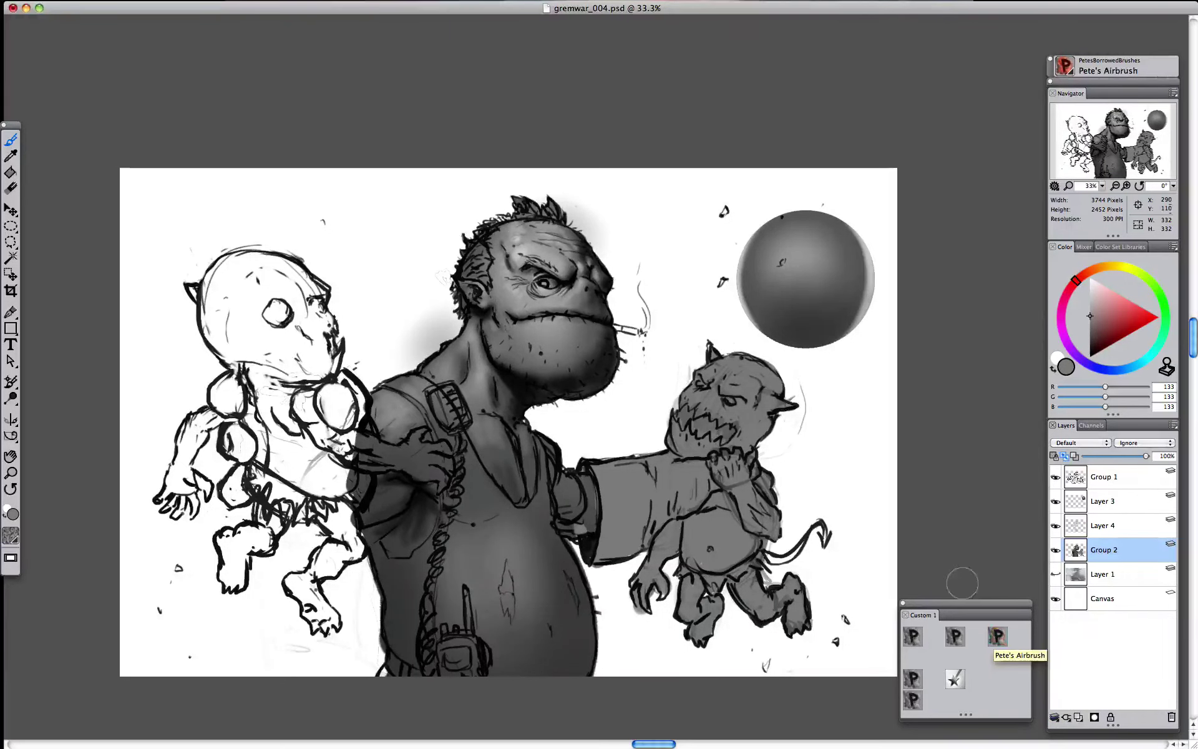
left_click(1055, 455)
key("Tab")
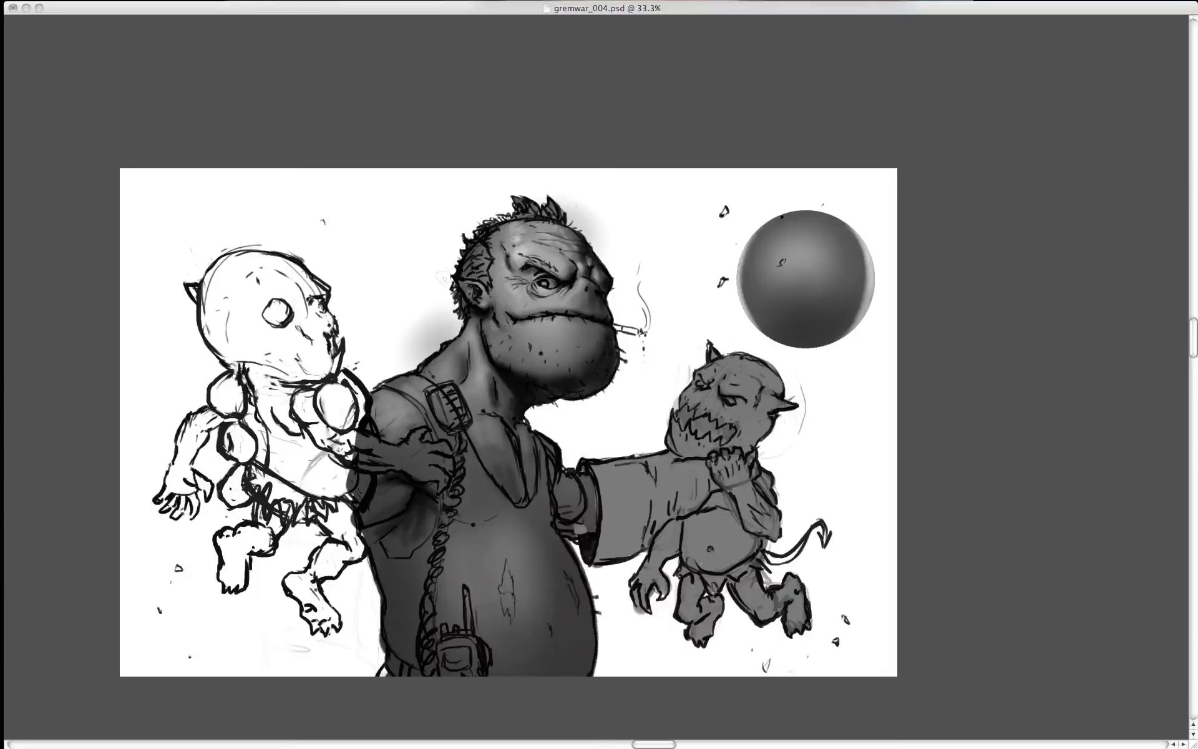
key("Tab")
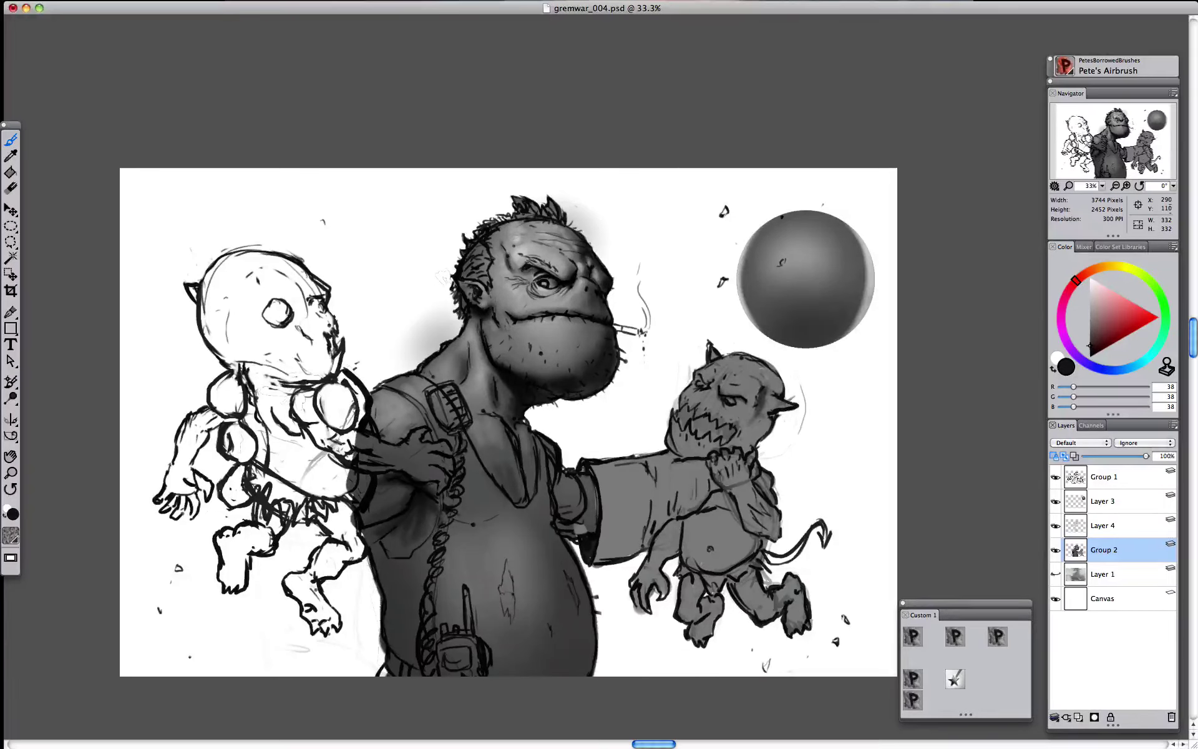
mouse_move(769, 382)
left_mouse_down()
mouse_move(775, 407)
mouse_move(748, 437)
left_mouse_up()
left_click_drag(681, 412, 731, 435)
- Airbrush soft white highlights onto the right gremlin's forehead, jaw and raised hand
left_click(1090, 277)
left_click_drag(727, 369, 739, 379)
left_click_drag(677, 424, 673, 446)
left_click_drag(733, 372, 743, 364)
mouse_move(738, 450)
left_mouse_down()
mouse_move(724, 454)
mouse_move(752, 460)
mouse_move(733, 493)
left_mouse_up()
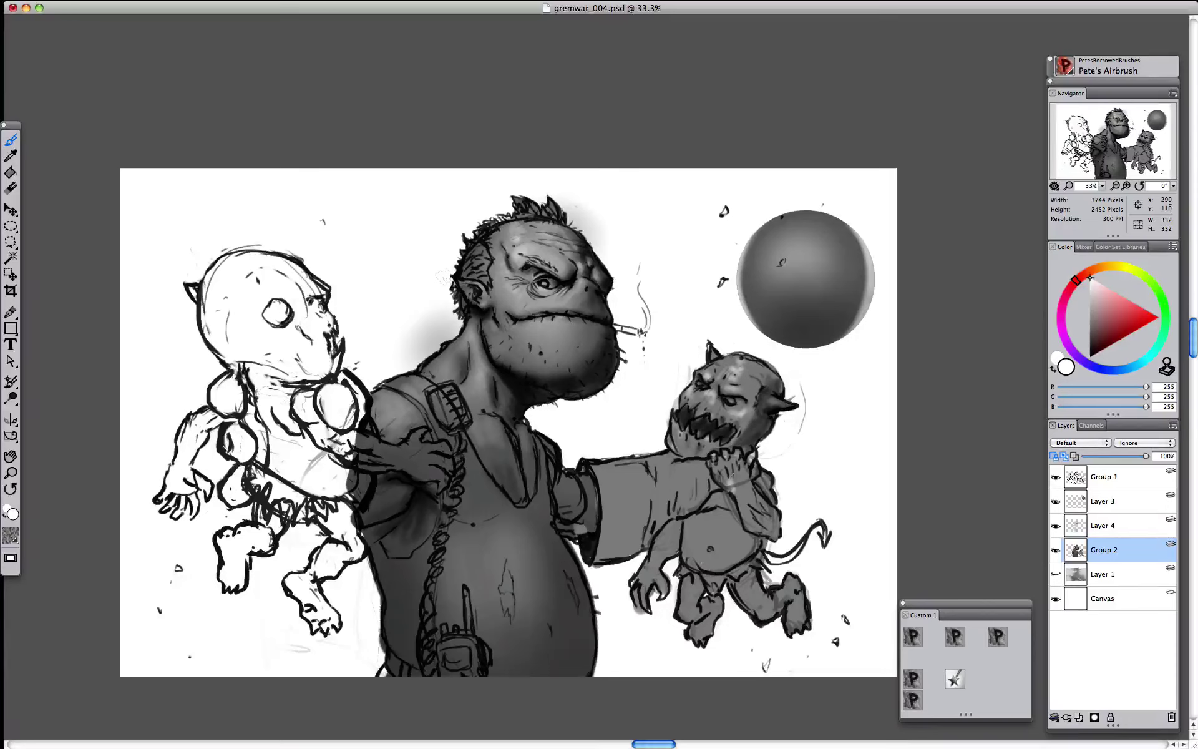
- Paint light greys sampled from the right gremlin's forehead onto its brow and ear with Pete's Painting Brush
left_click(955, 636)
left_click(724, 390, "alt")
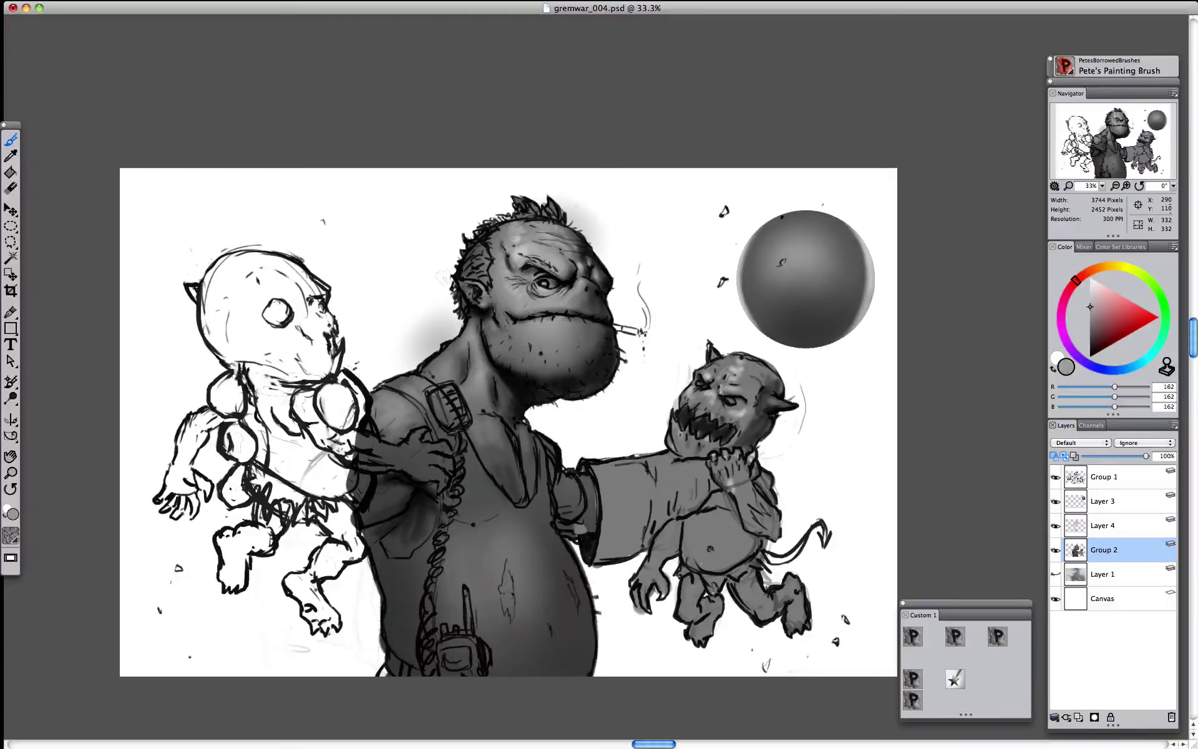
left_click(718, 394, "alt")
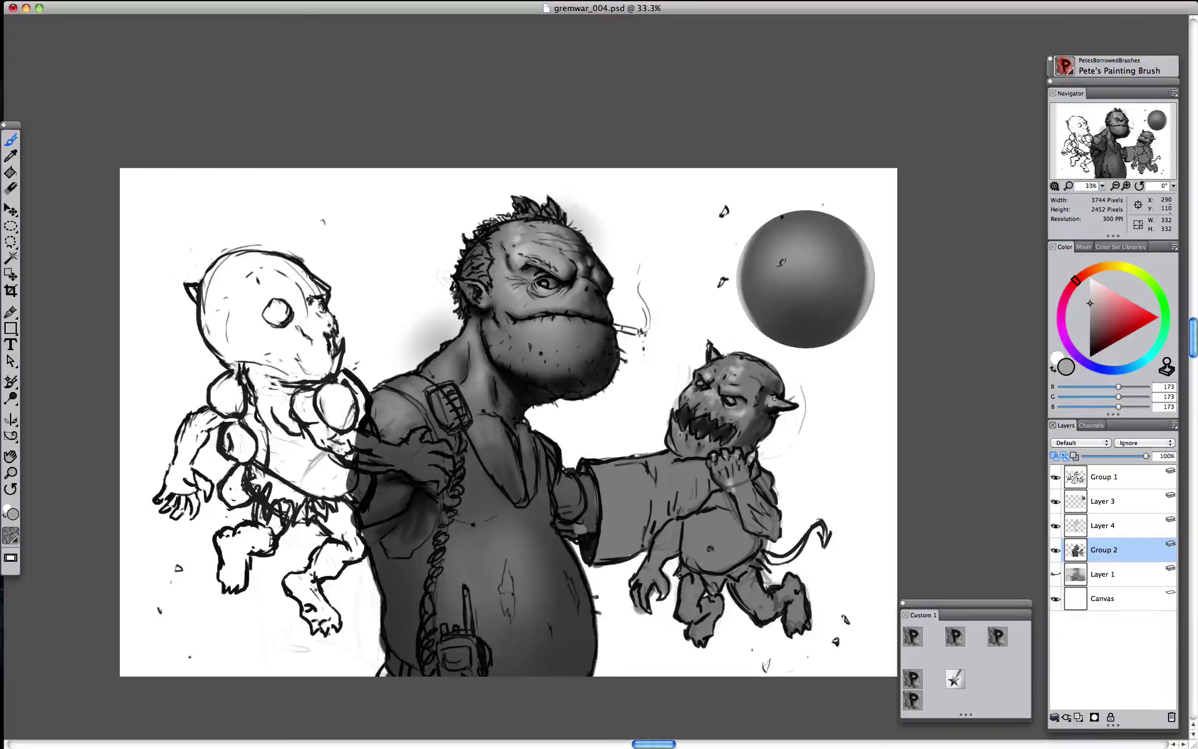
- Shade the man's outstretched sleeve with Pete's Drawing Brush and add white highlights along its upper side
key("super+minus")
left_click(913, 636)
left_click_drag(627, 450, 604, 465)
left_click(1090, 278)
left_click_drag(643, 451, 659, 449)
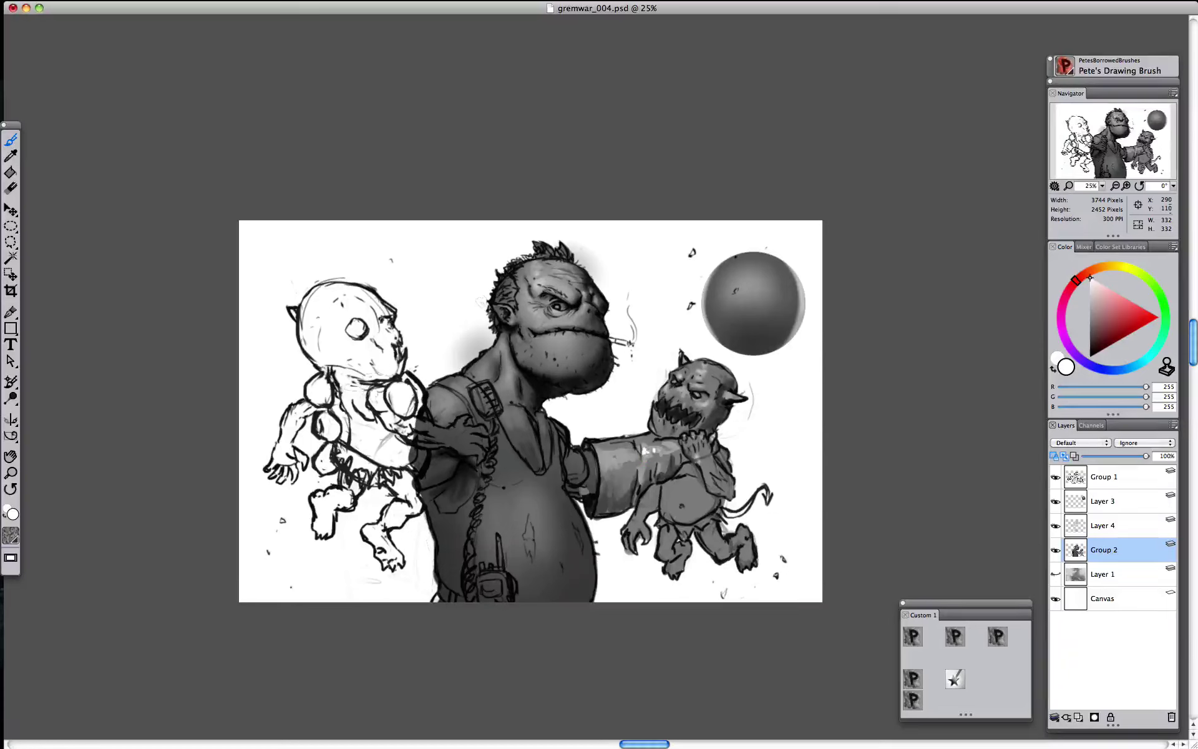
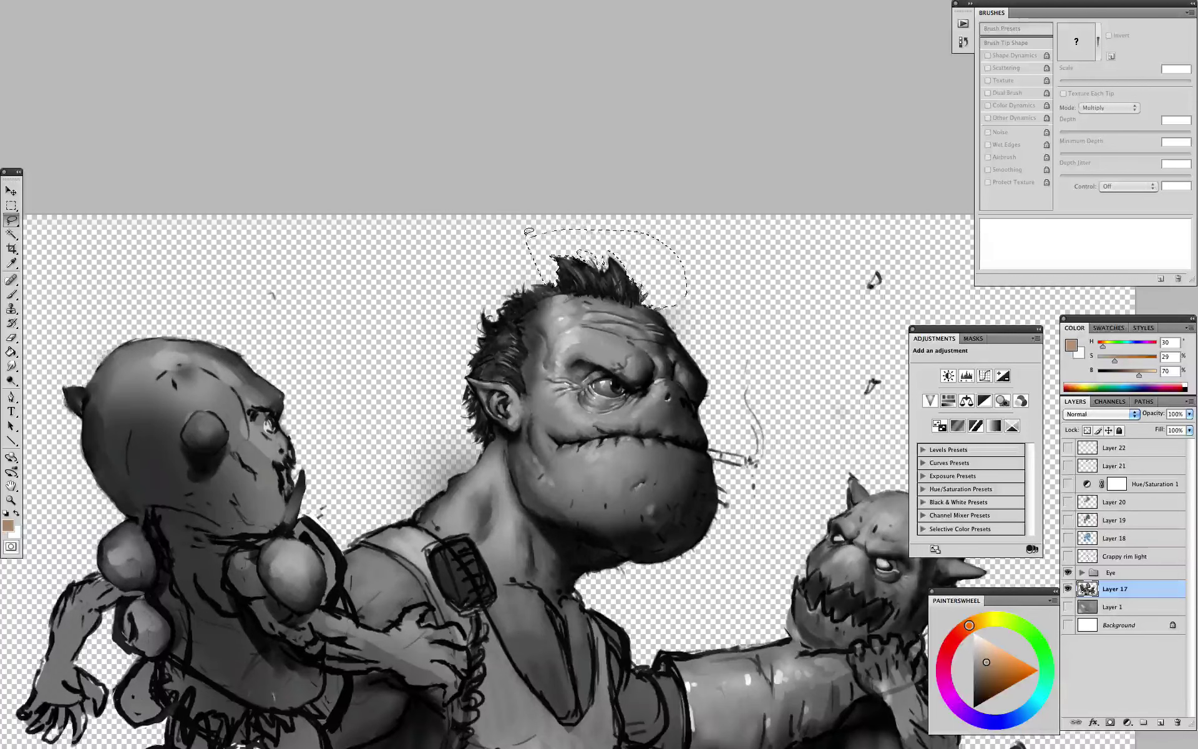
- In Photoshop, lasso and clear the stray shading behind the man's neck and around the right gremlin on Layer 17
key("super+d")
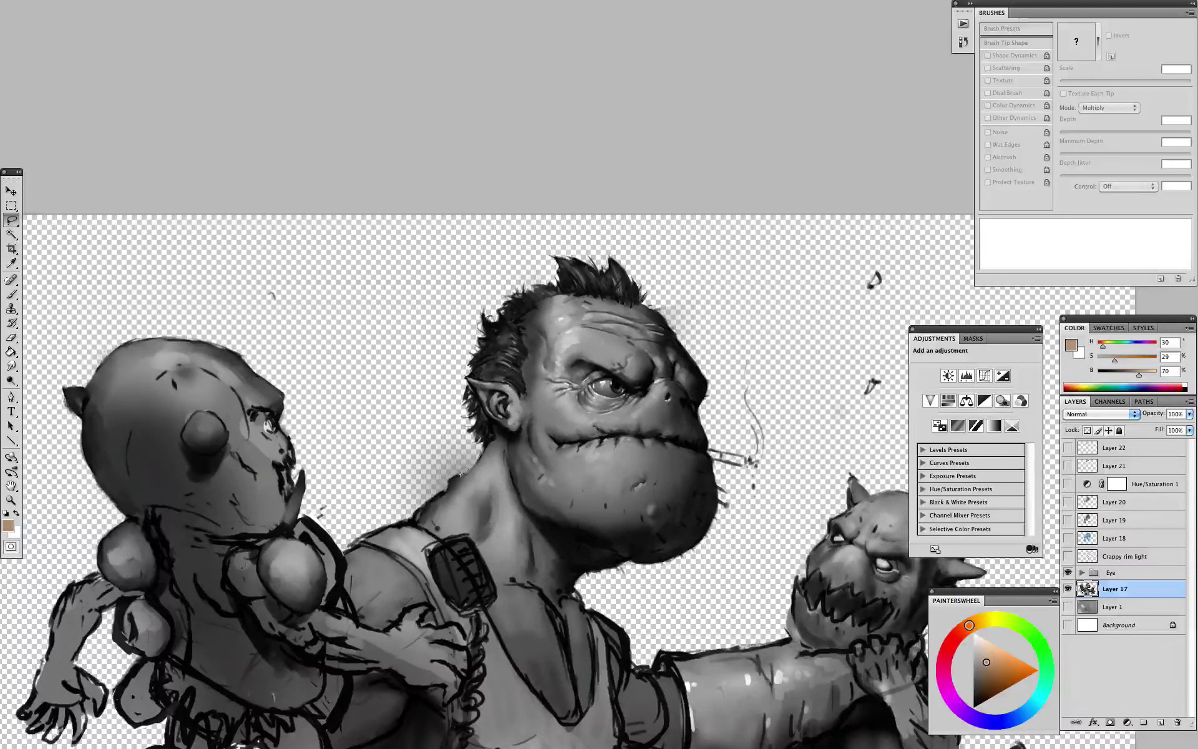
mouse_move(411, 515)
left_mouse_down()
mouse_move(353, 534)
mouse_move(349, 374)
mouse_move(437, 399)
mouse_move(493, 186)
left_mouse_up()
left_click_drag(837, 413, 842, 451)
key("super+minus")
key("super+minus")
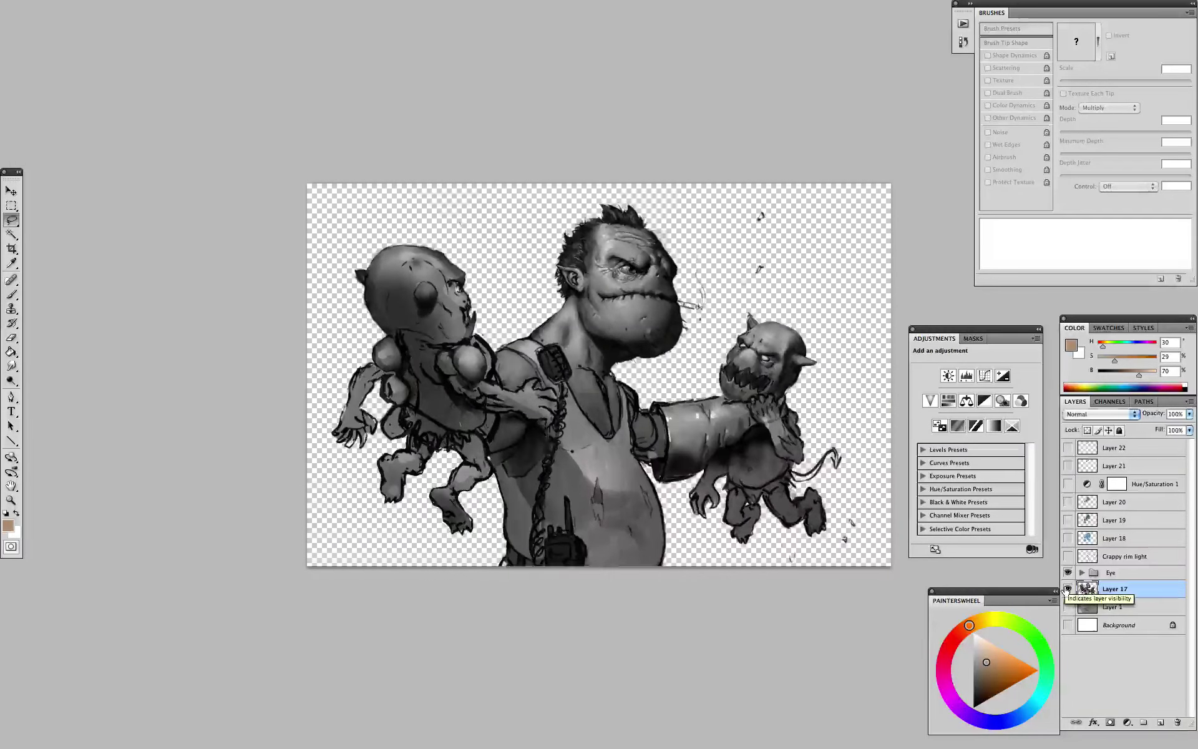
- Show the Background and Layer 1, then select Layer 17's pixels and invert the selection
left_click(1067, 625)
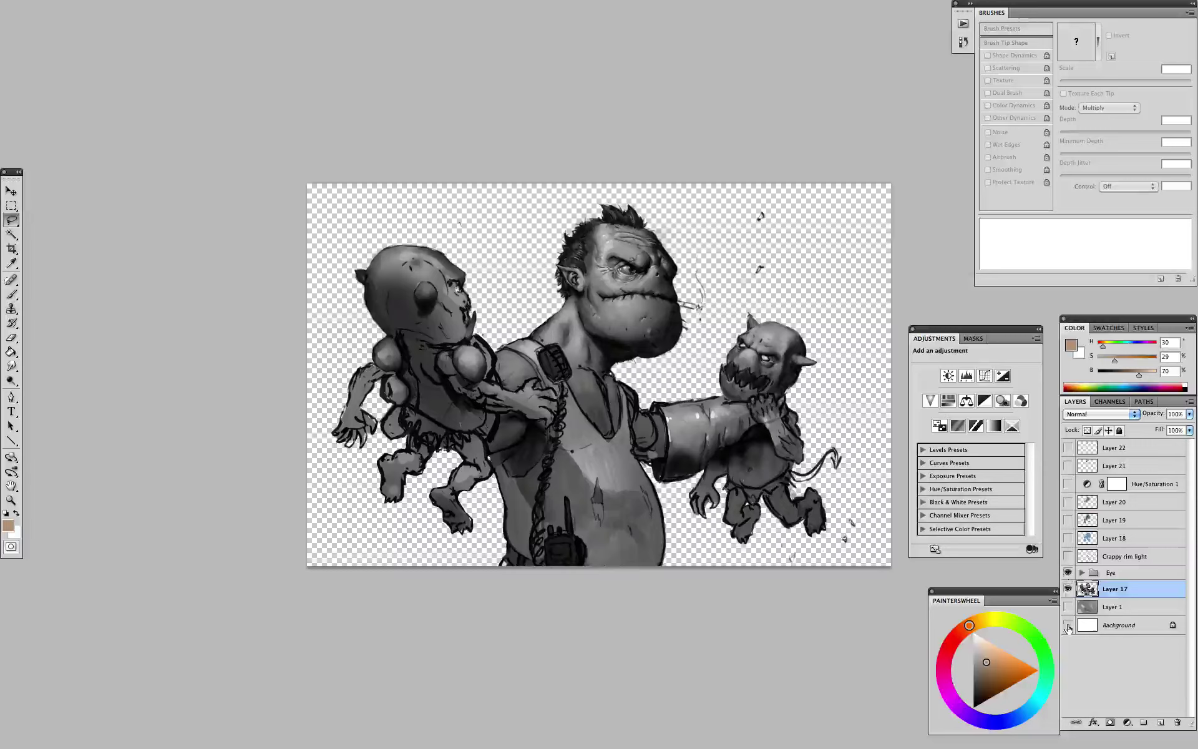
left_click(1068, 607)
right_click(1087, 588)
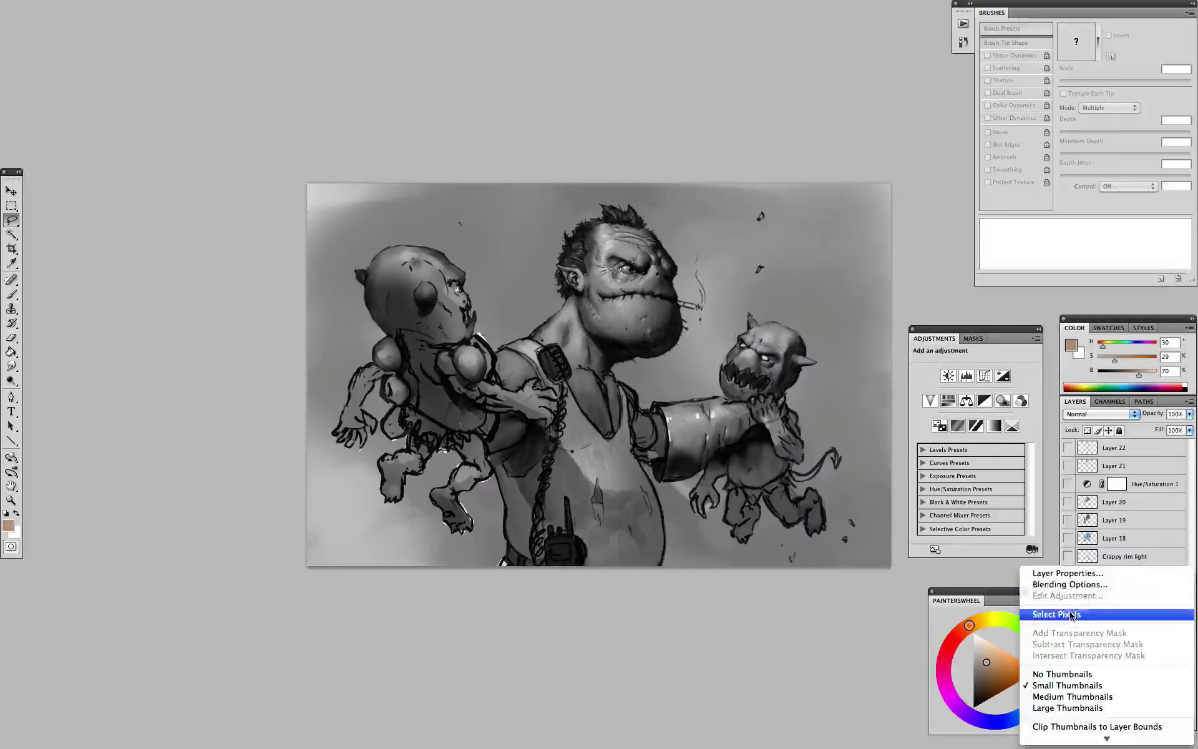
left_click(999, 612)
key("ctrl+shift+i")
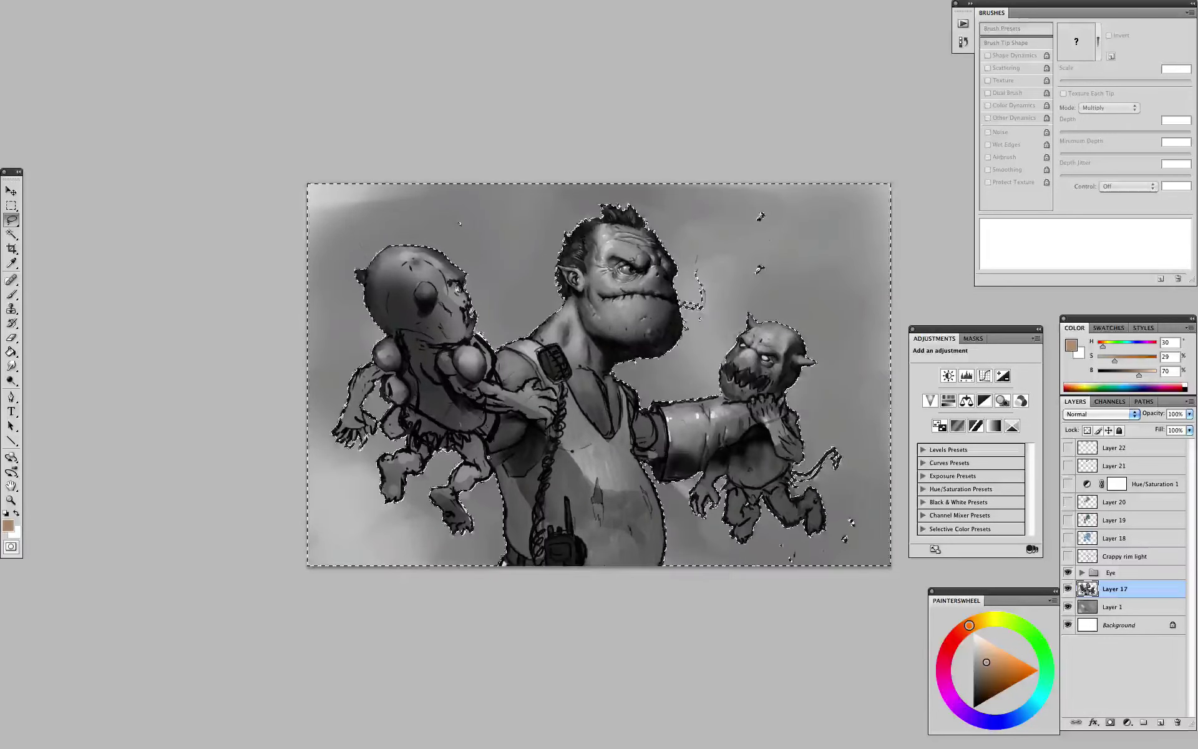
- Show Layers 18, 19, 20, 21 and 22 to display the man's blue skin and reddish hair colouring
left_click(1115, 502)
left_click(1068, 502)
left_click(1068, 520)
left_click(1067, 538)
left_click(1068, 465)
left_click(1068, 447)
left_click(1120, 465)
left_click(1124, 504)
left_click(1119, 538)
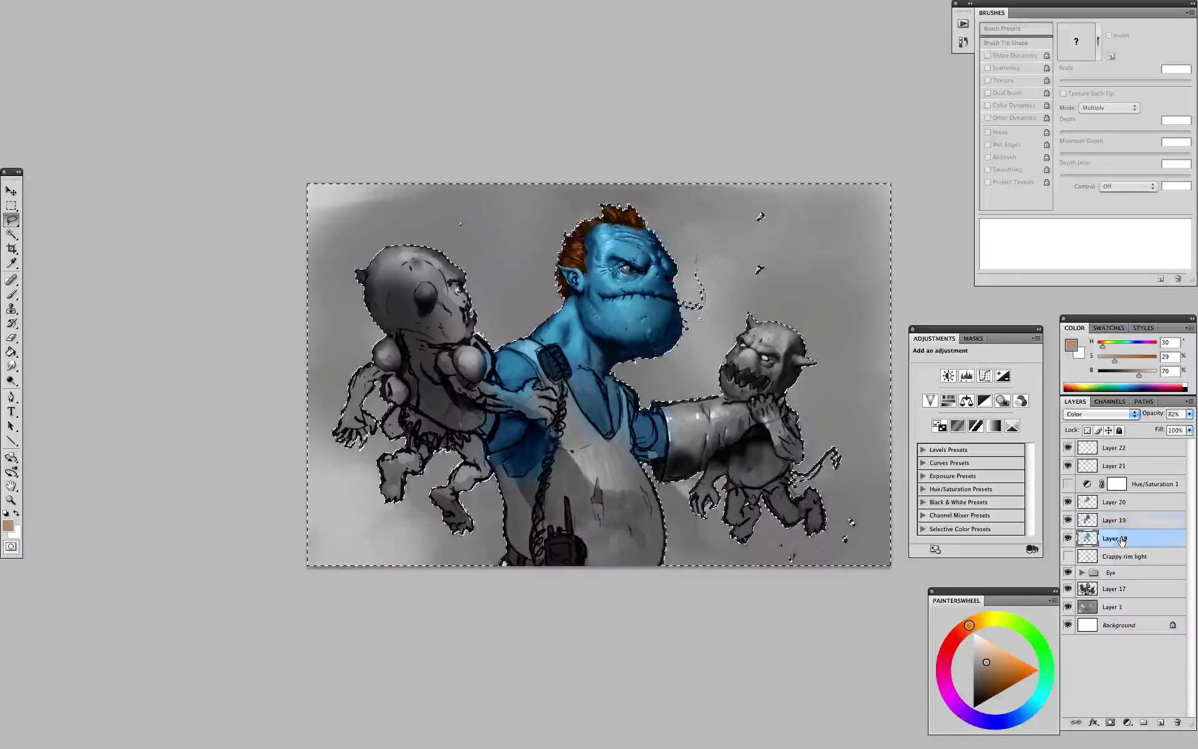
- Select the Crappy rim light layer, check it by toggling its visibility, and clear the selection
left_click(1068, 556)
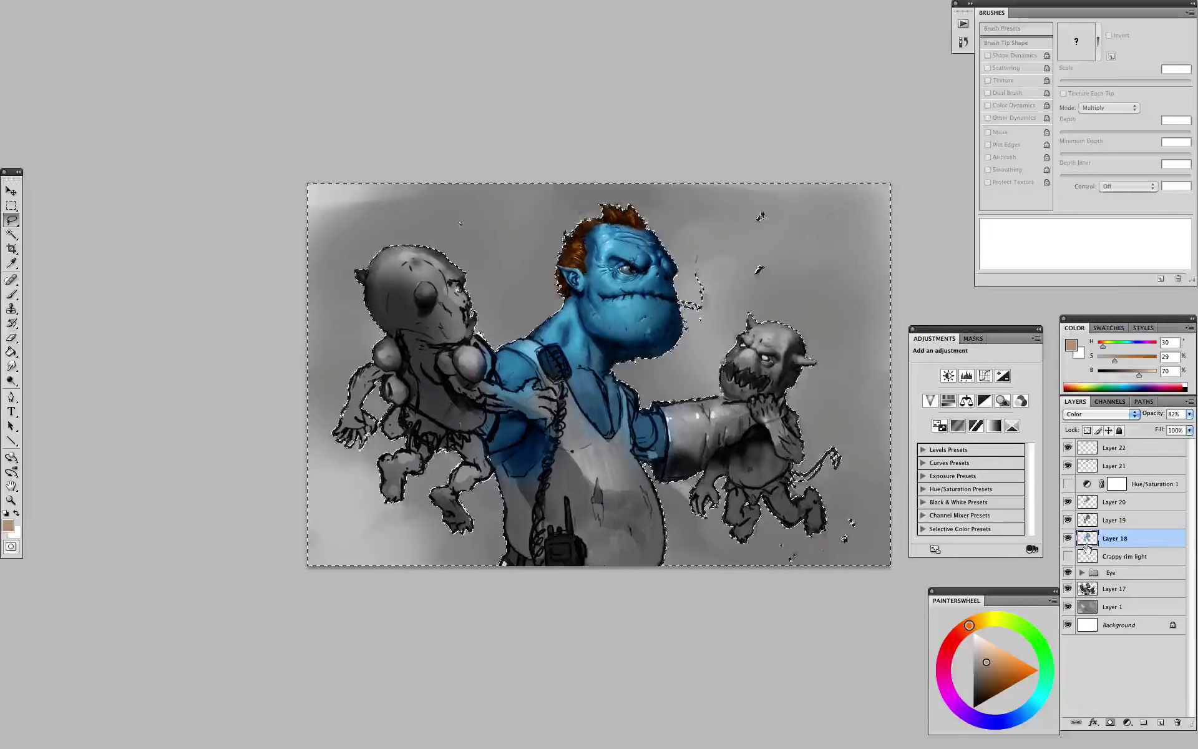
left_click(1121, 561)
left_click(1121, 556)
key("ctrl+d")
left_click(1068, 556)
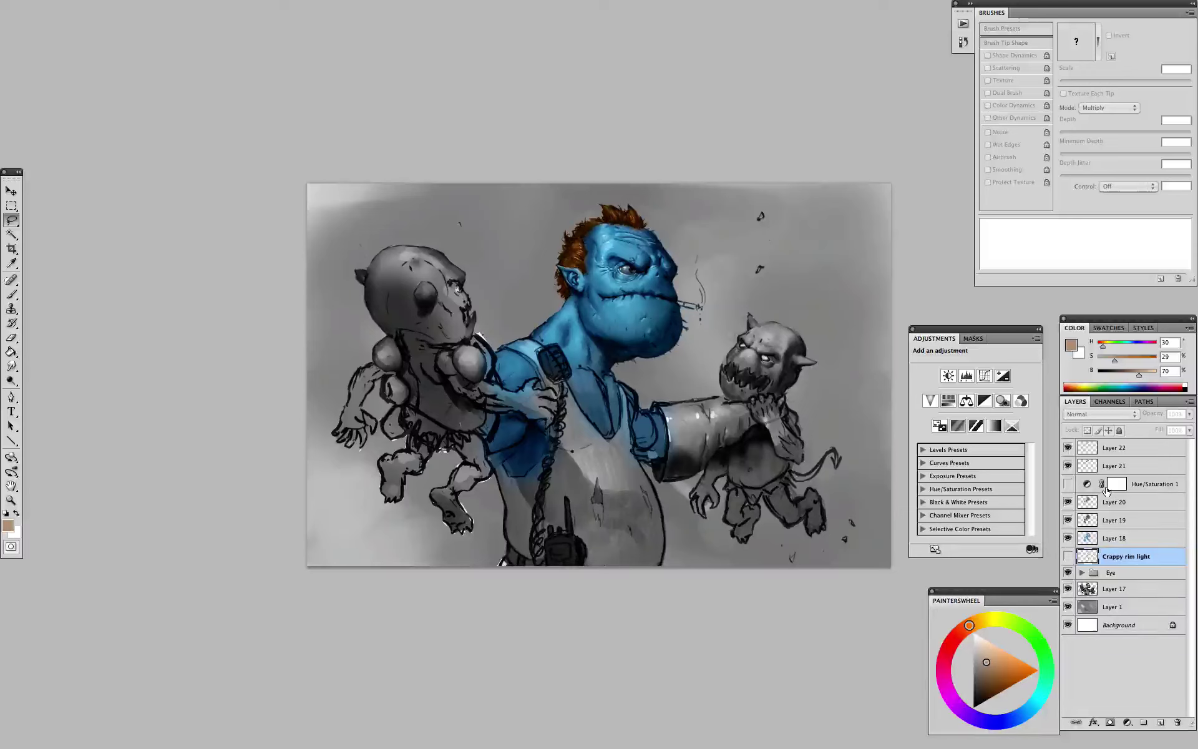
- Toggle the Hue/Saturation 1 adjustment to compare the man's skin colours, leaving it visible
left_click(1068, 484)
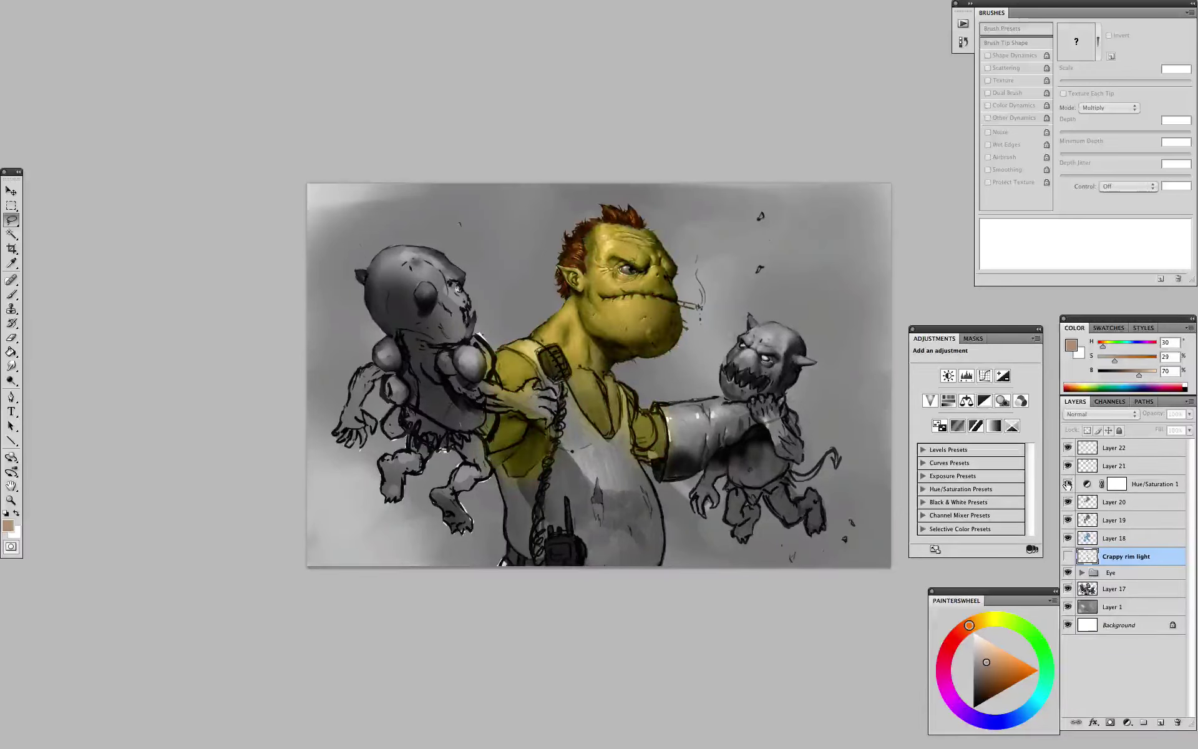
left_click(1067, 485)
left_click(1068, 485)
left_click(1068, 485)
left_click(1068, 485)
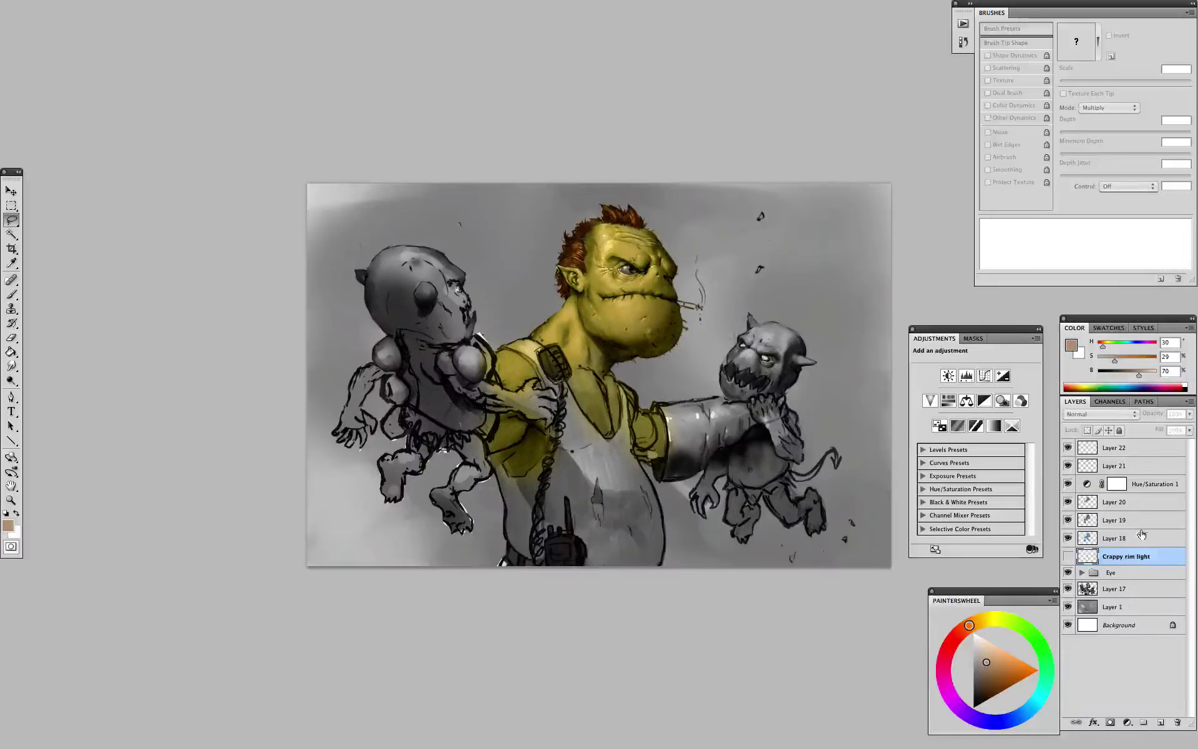
- Add a new layer above Hue/Saturation 1, set its blending mode to Color, and choose a green
left_click(1144, 483)
left_click(1160, 722)
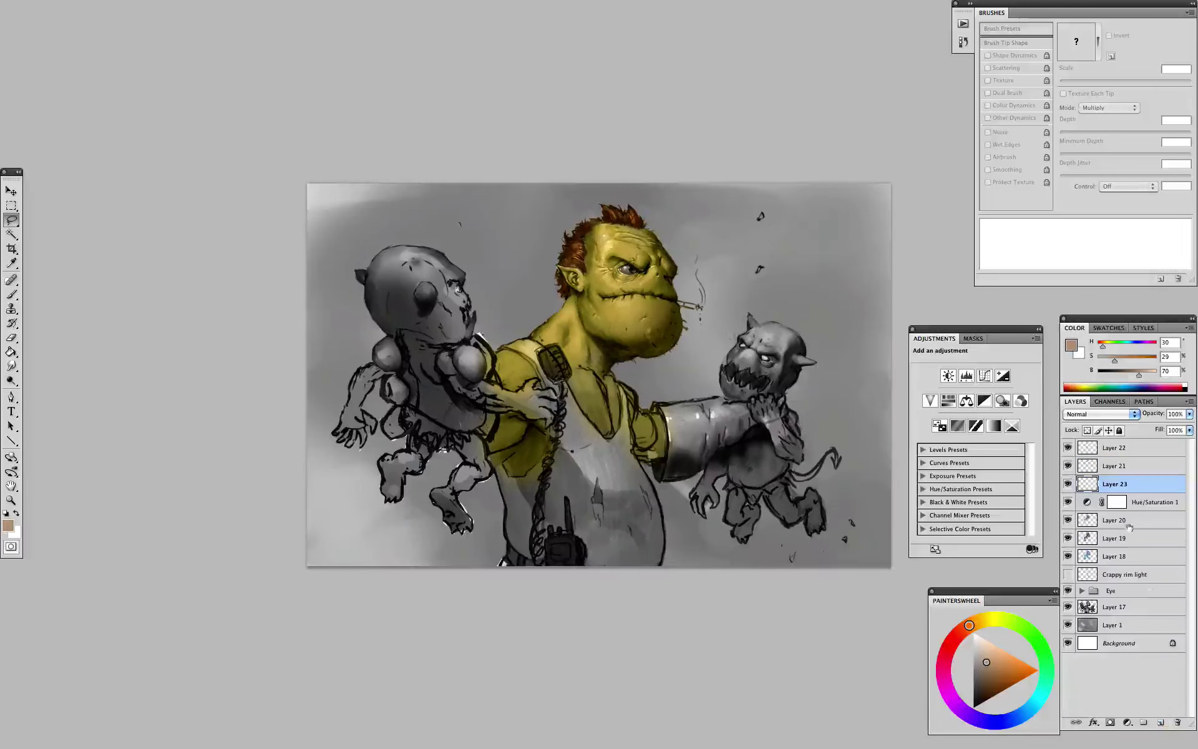
left_click(1100, 414)
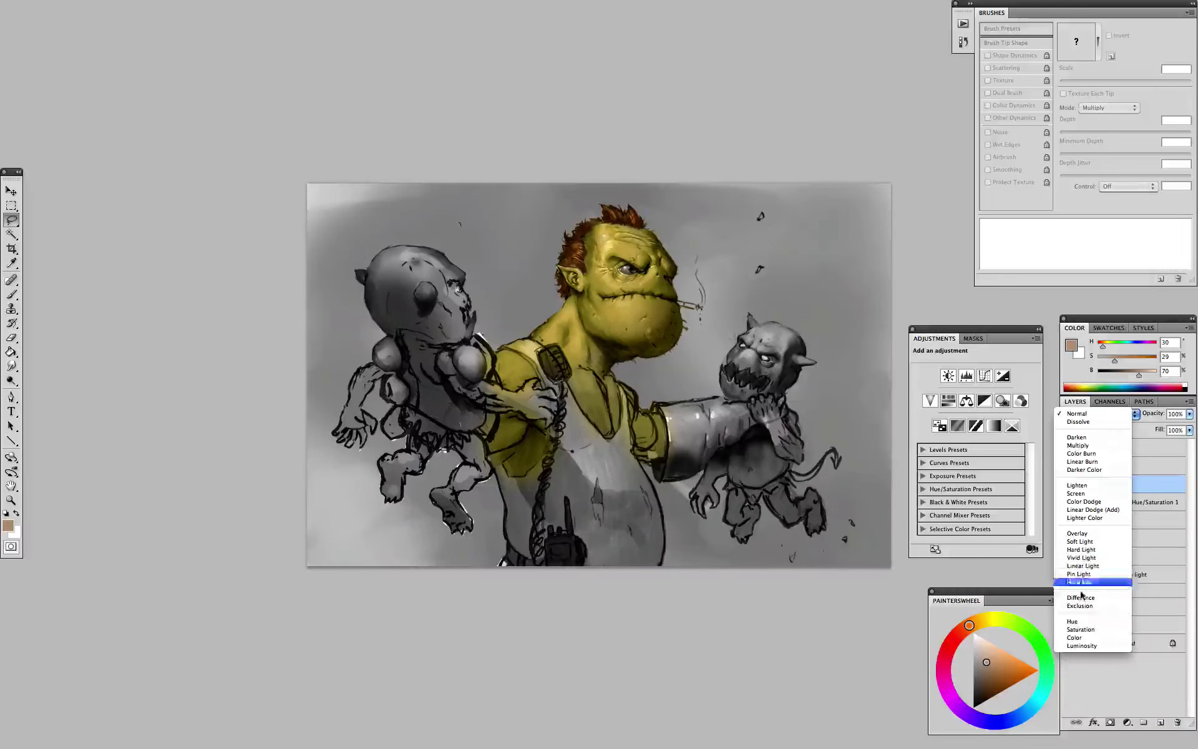
left_click(1052, 596)
left_click_drag(976, 659, 987, 671)
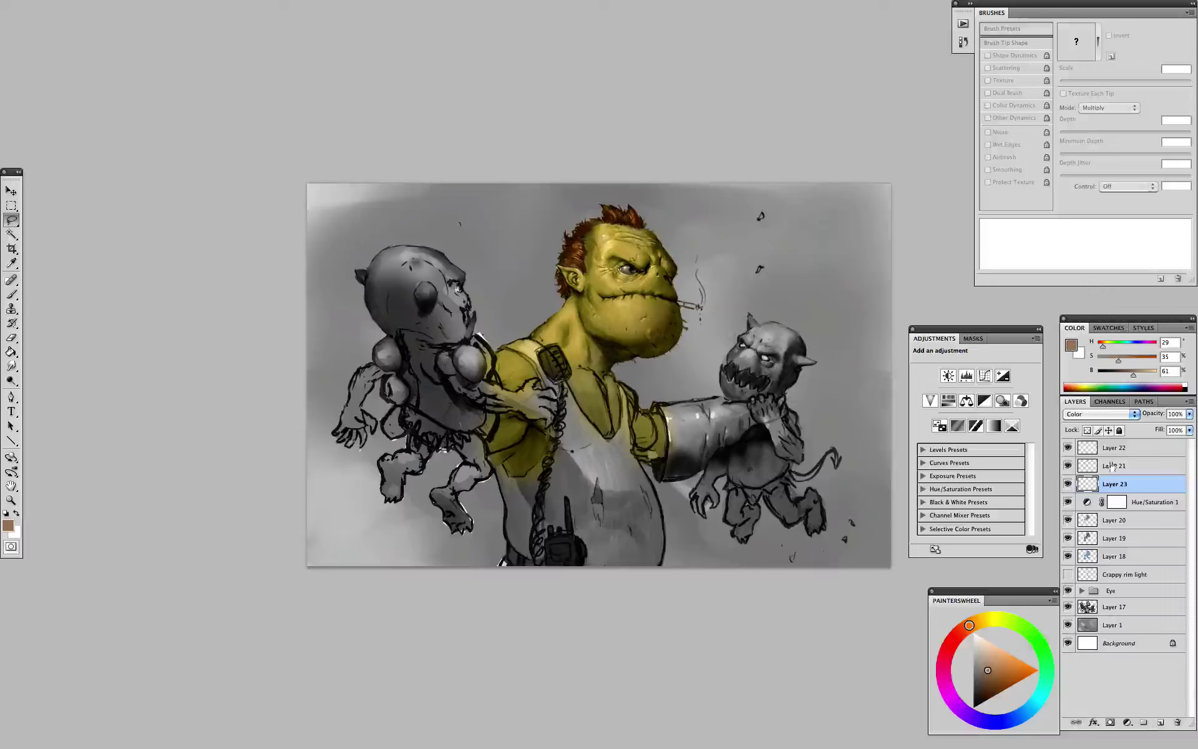
left_click(1100, 414)
left_click(986, 670)
left_click(1041, 648)
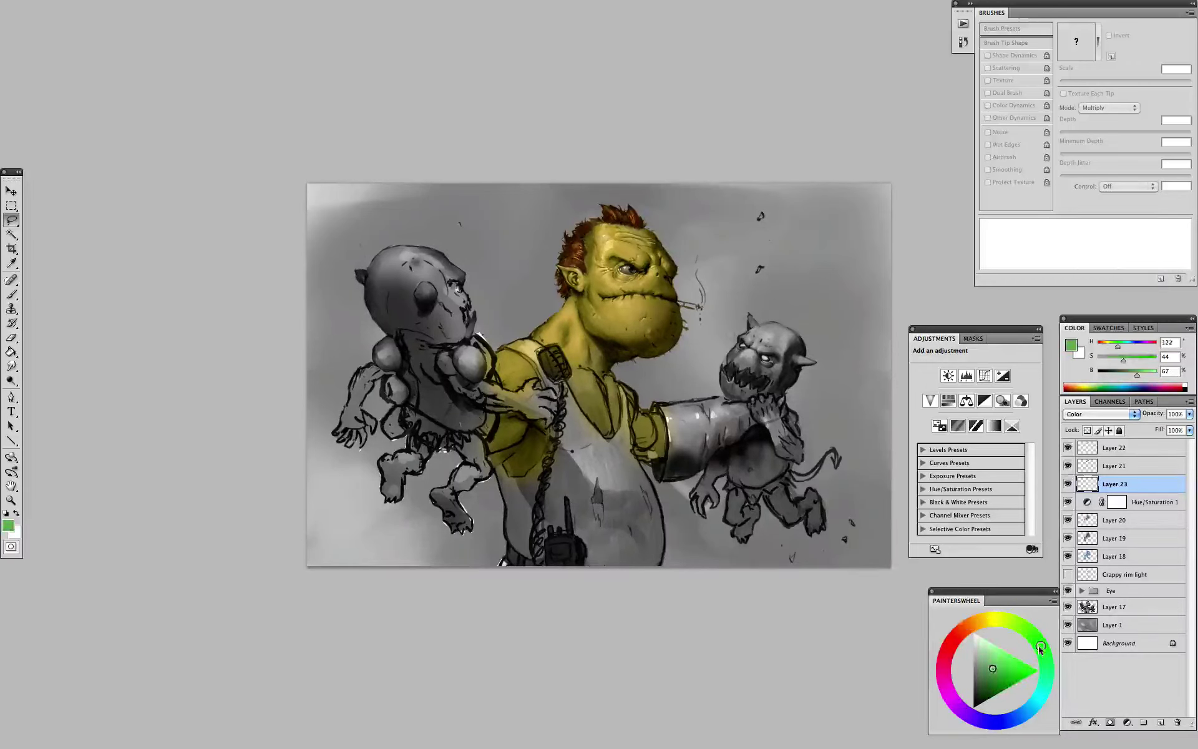
- Select Layer 17's pixels and, on Layer 23, brush green (H 101, S 41, B 69) over the man's sleeve and the left gremlin's round pads
left_click(1091, 609)
left_click(1091, 609, "ctrl")
key("b")
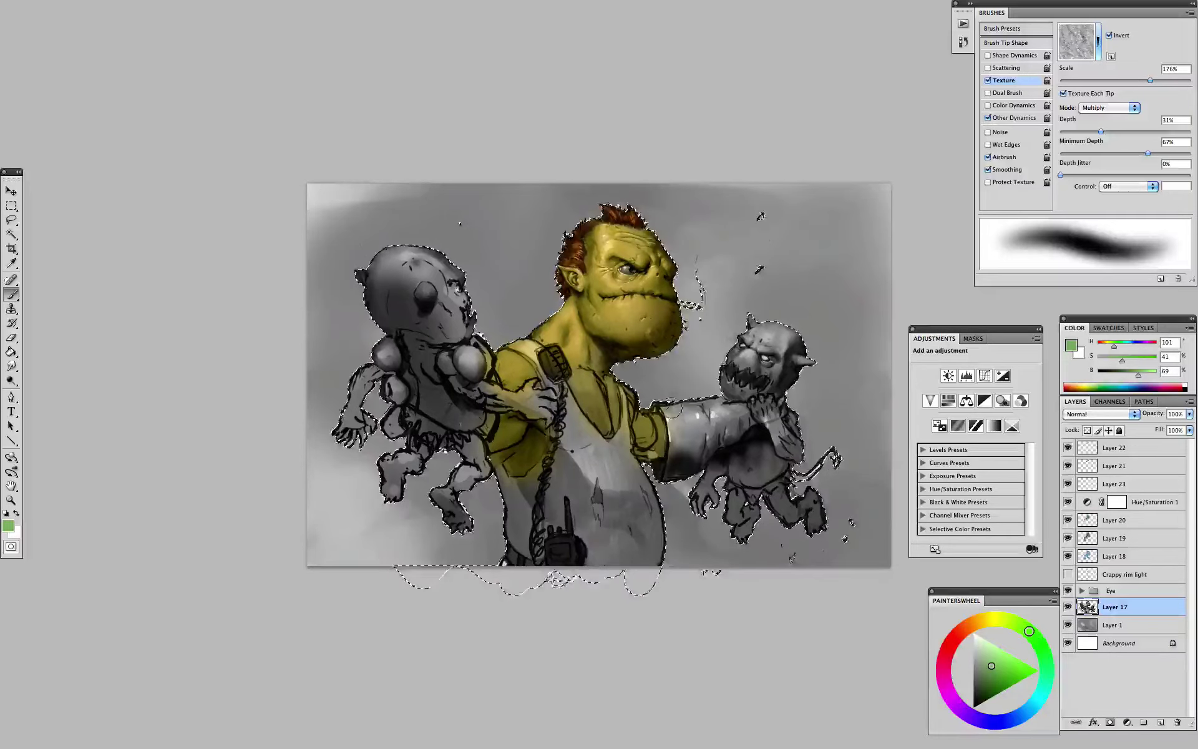
mouse_move(674, 408)
left_mouse_down()
mouse_move(684, 455)
mouse_move(694, 417)
mouse_move(740, 420)
left_mouse_up()
key("super+z")
left_click(1115, 483)
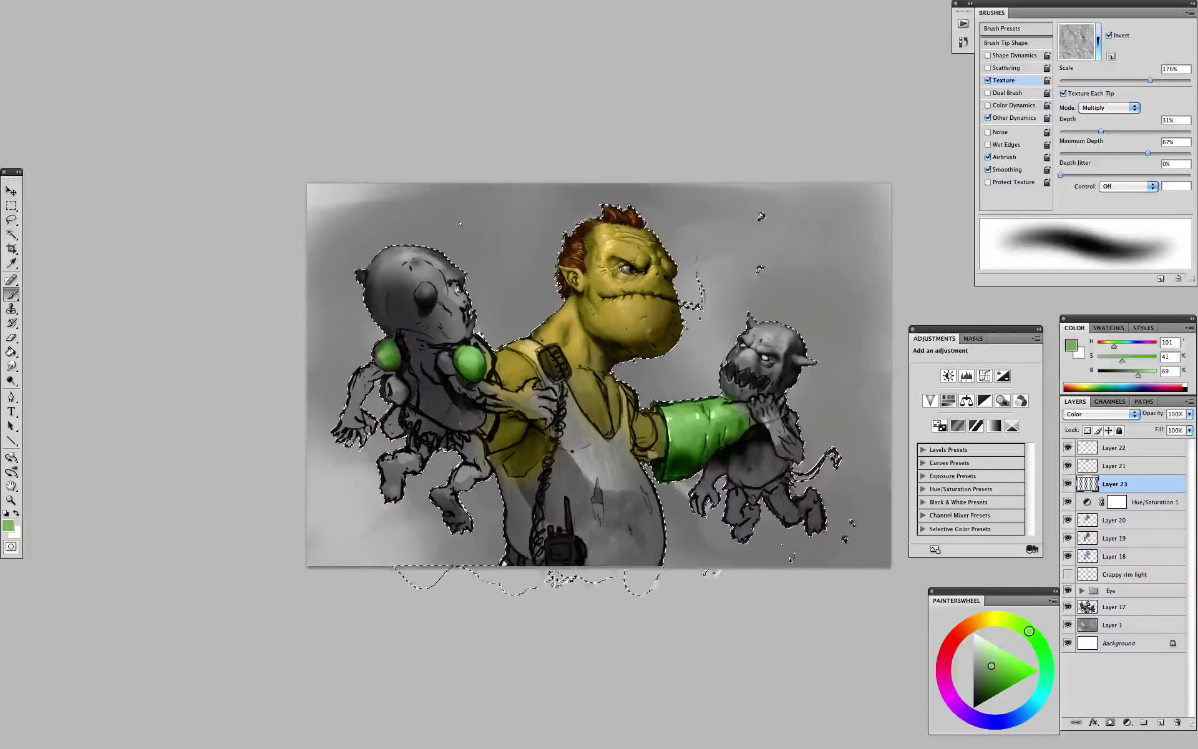
left_click_drag(390, 386, 397, 393)
left_click_drag(484, 423, 489, 432)
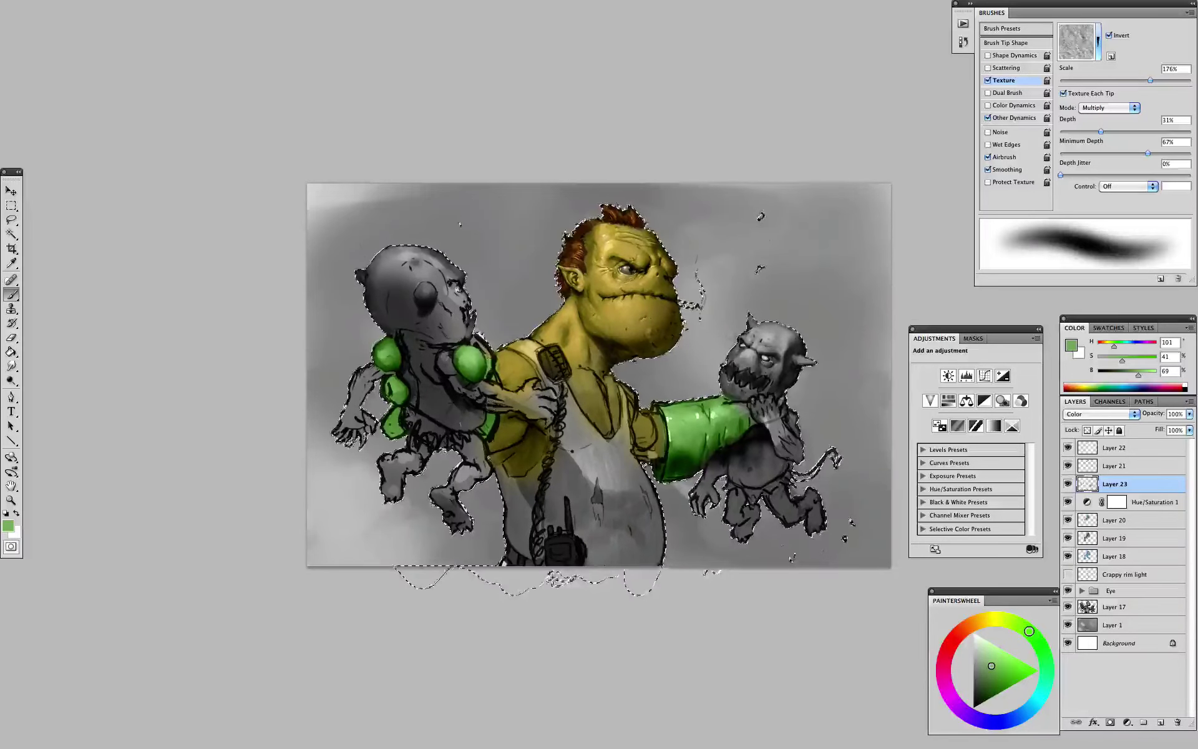
- Brush more green over the left gremlin's shoulder pad and duller greens (H 101, S 34, B 62 and S 28, B 61) over the sleeve
left_click_drag(482, 347, 489, 362)
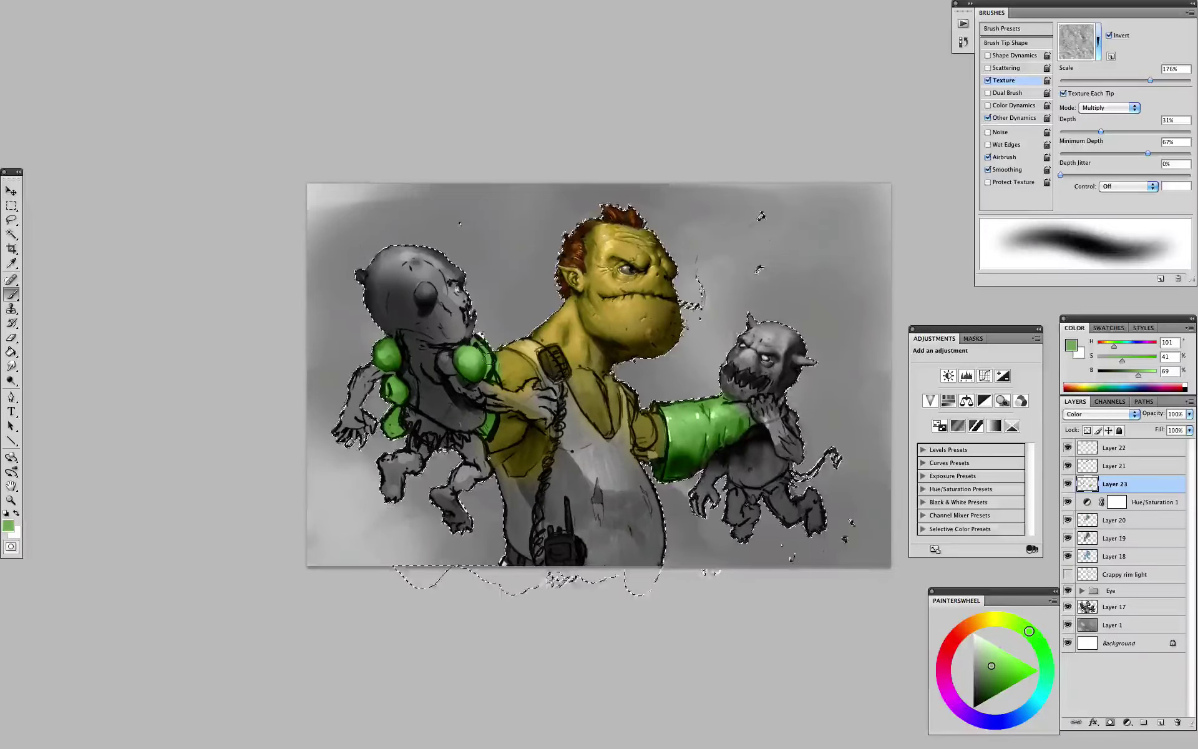
left_click(986, 670)
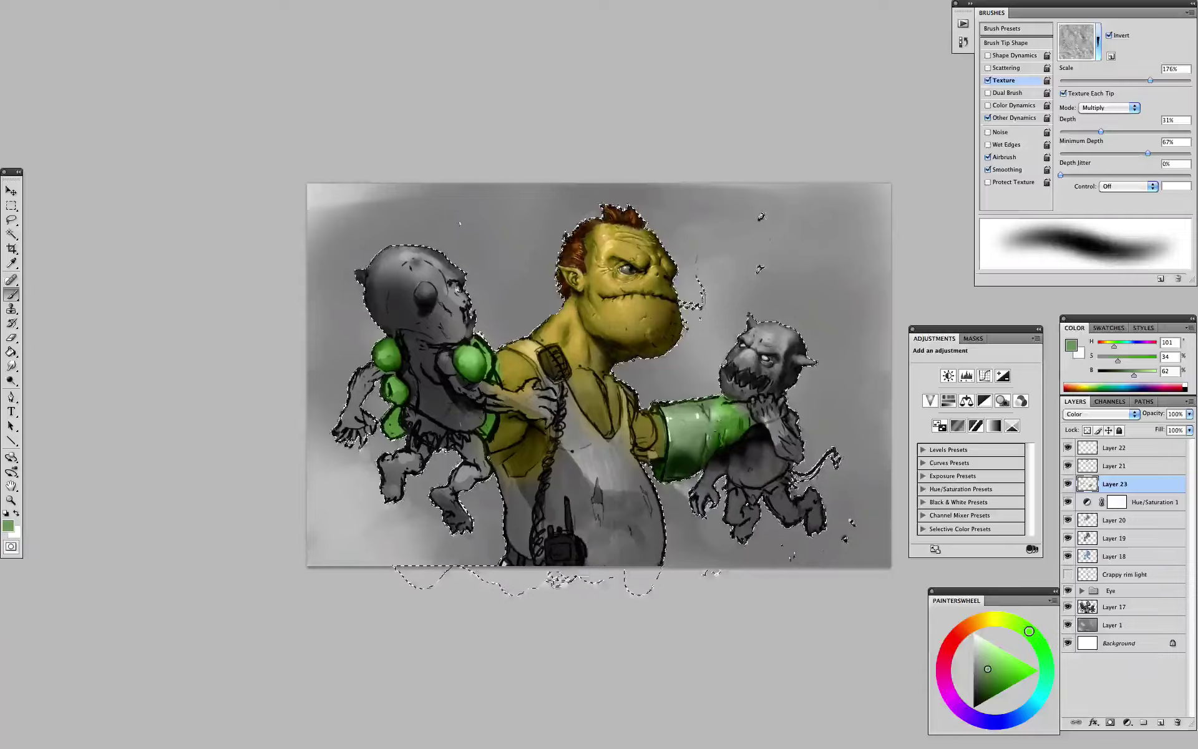
left_click_drag(743, 415, 686, 424)
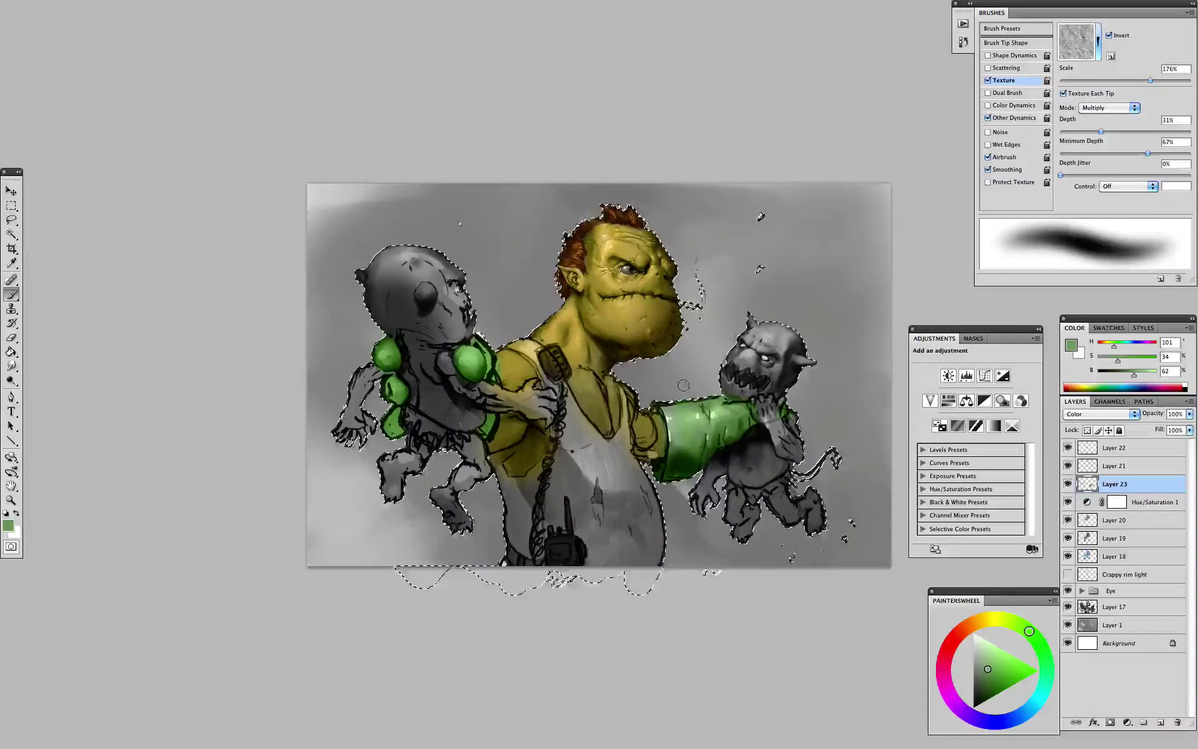
left_click(985, 668)
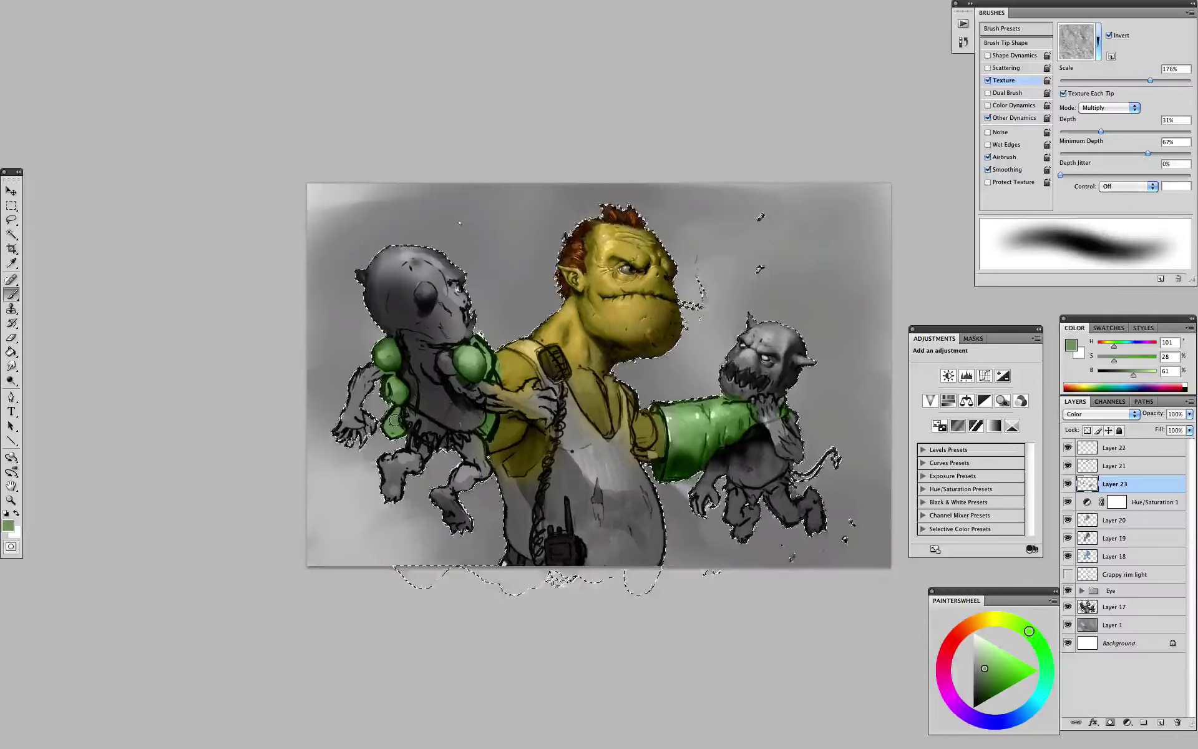
- Brush neutral grey (H 0, S 0, B 52) over the man's vest and shoulder strap on Layer 23
left_click(974, 669)
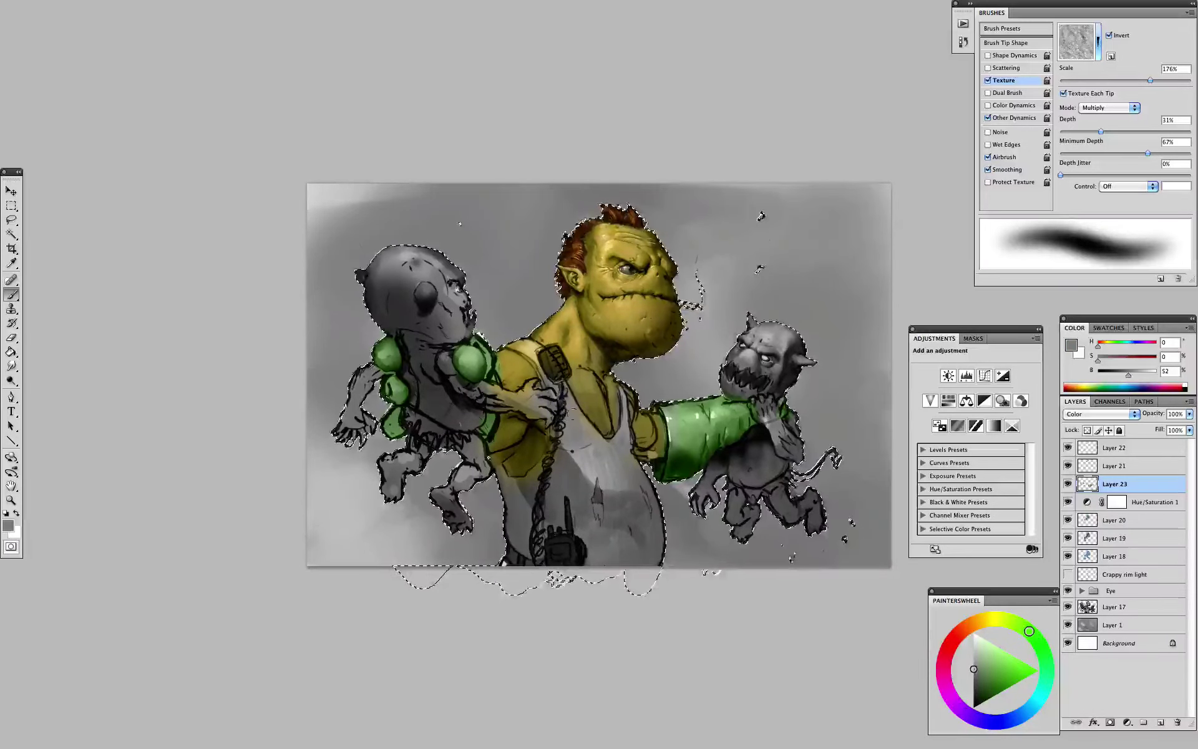
left_click_drag(564, 412, 530, 343)
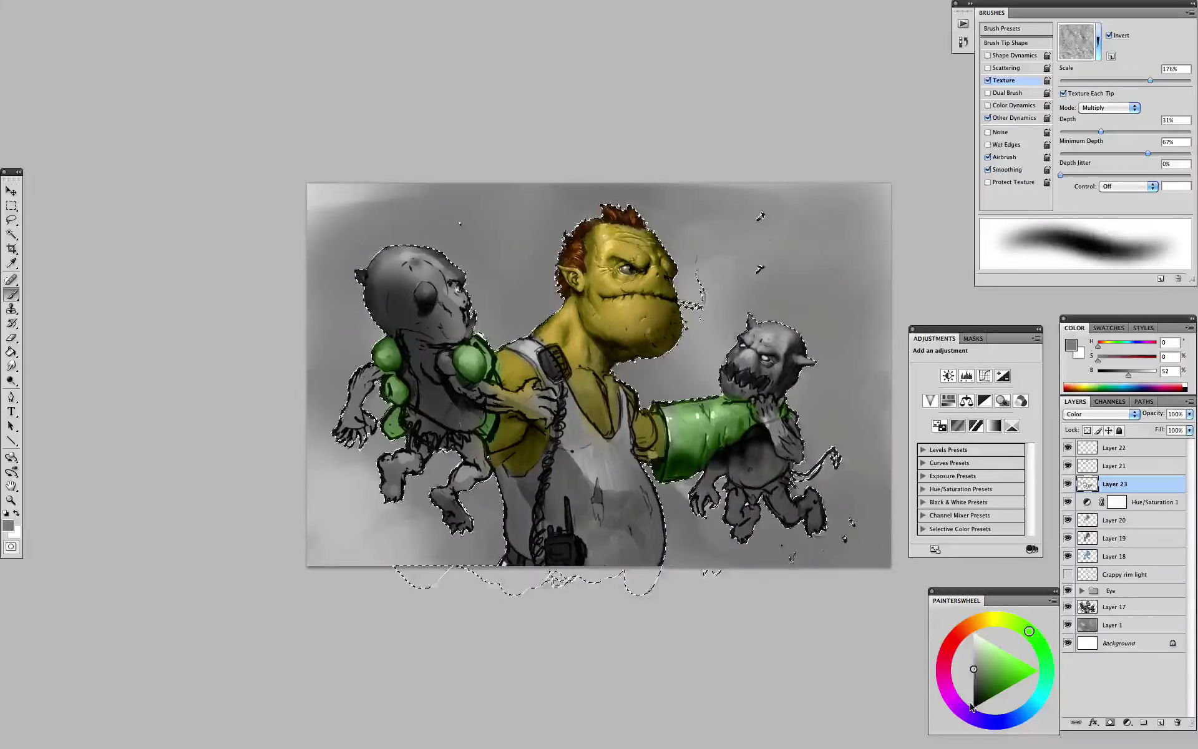
- On Layer 22, brush a near-black yellow (H 60, S 22, B 14) over the man's sleeve and the left gremlin's round pads
left_click(970, 626)
mouse_move(975, 668)
left_mouse_down()
mouse_move(983, 656)
mouse_move(975, 681)
mouse_move(985, 670)
left_mouse_up()
left_click_drag(969, 626, 994, 618)
left_click(1114, 448)
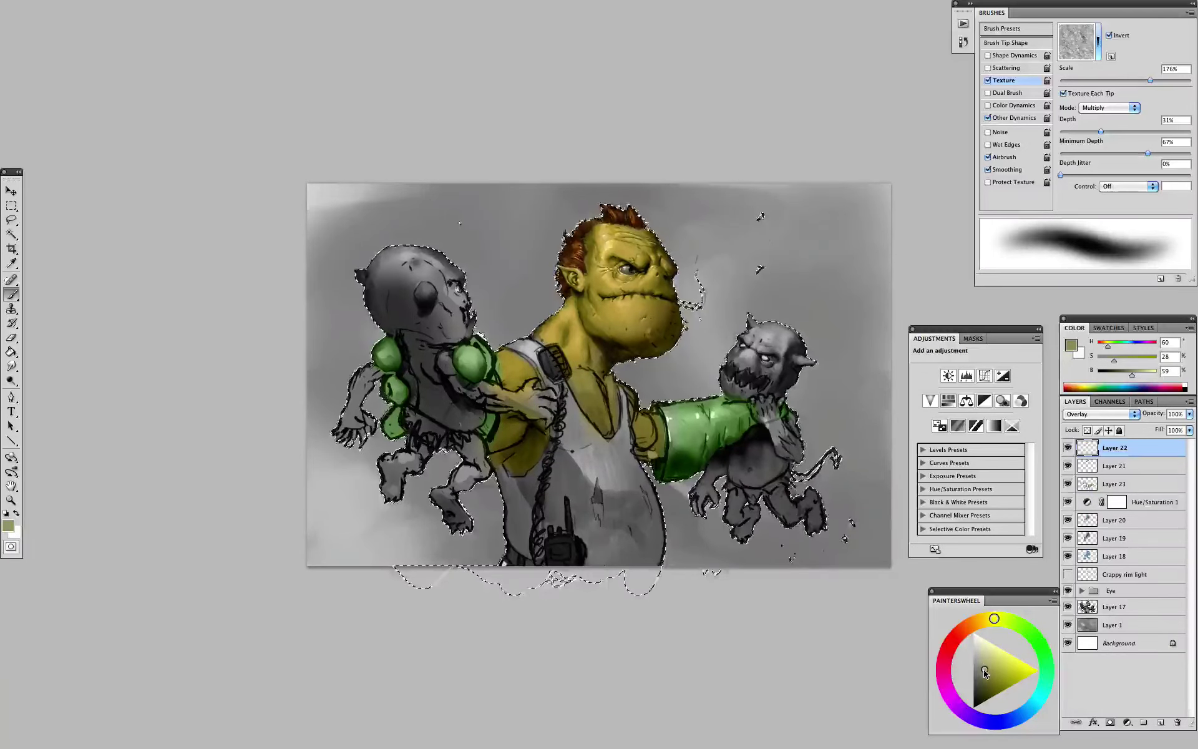
left_click_drag(981, 689, 977, 698)
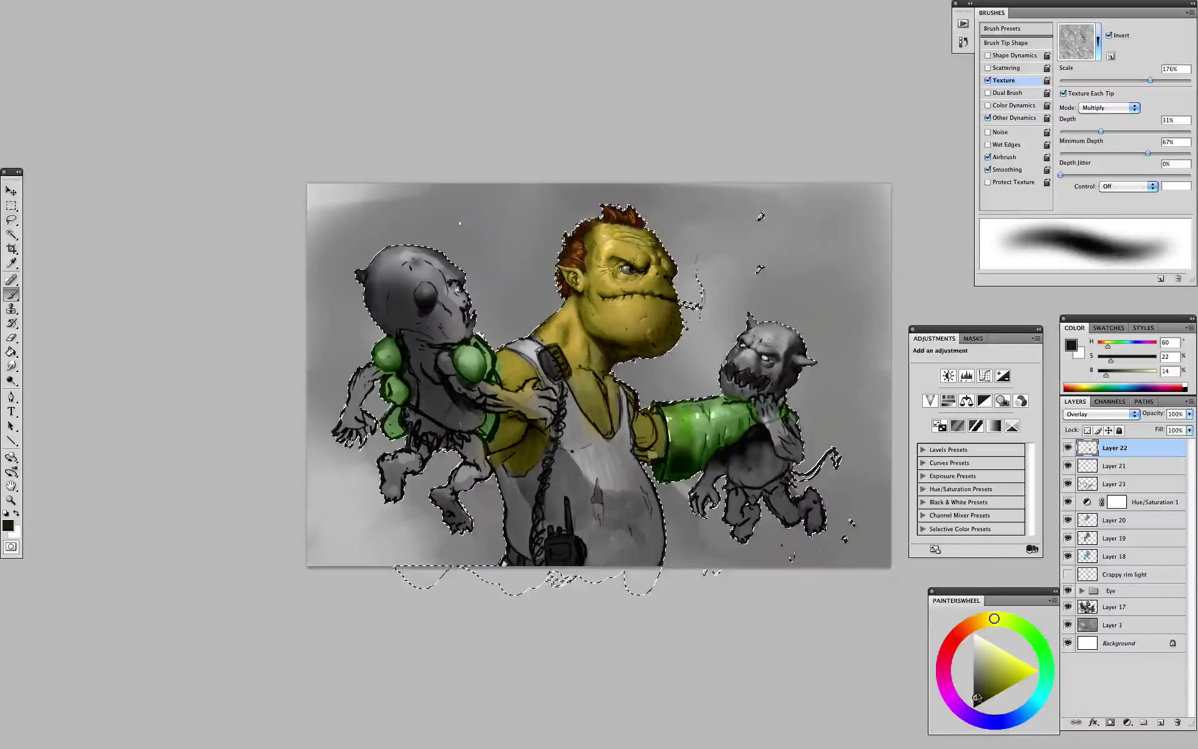
left_click_drag(681, 450, 719, 423)
left_click_drag(474, 347, 489, 458)
left_click_drag(387, 374, 396, 429)
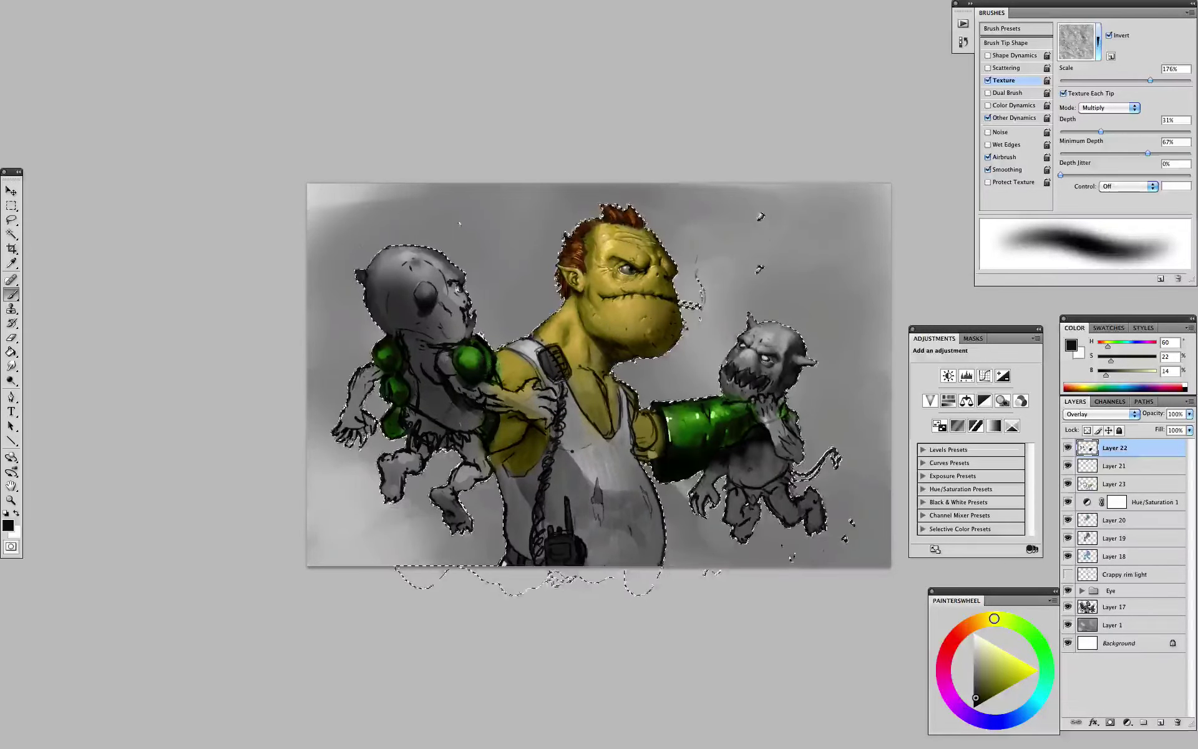
left_click_drag(388, 403, 396, 407)
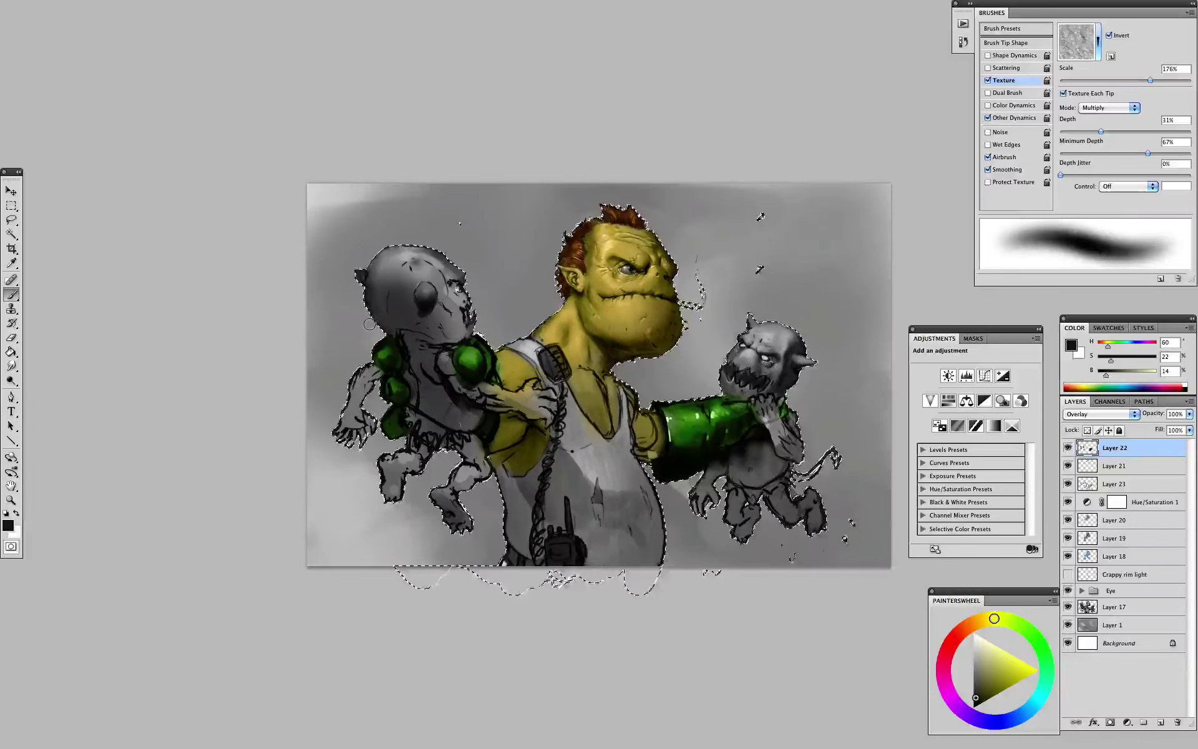
- On Layer 23, recolour the sleeve and the left gremlin's pads with dark blue (H 195, S 22, B 14), and clear the selection
left_click_drag(946, 692, 1034, 704)
left_click(1113, 483)
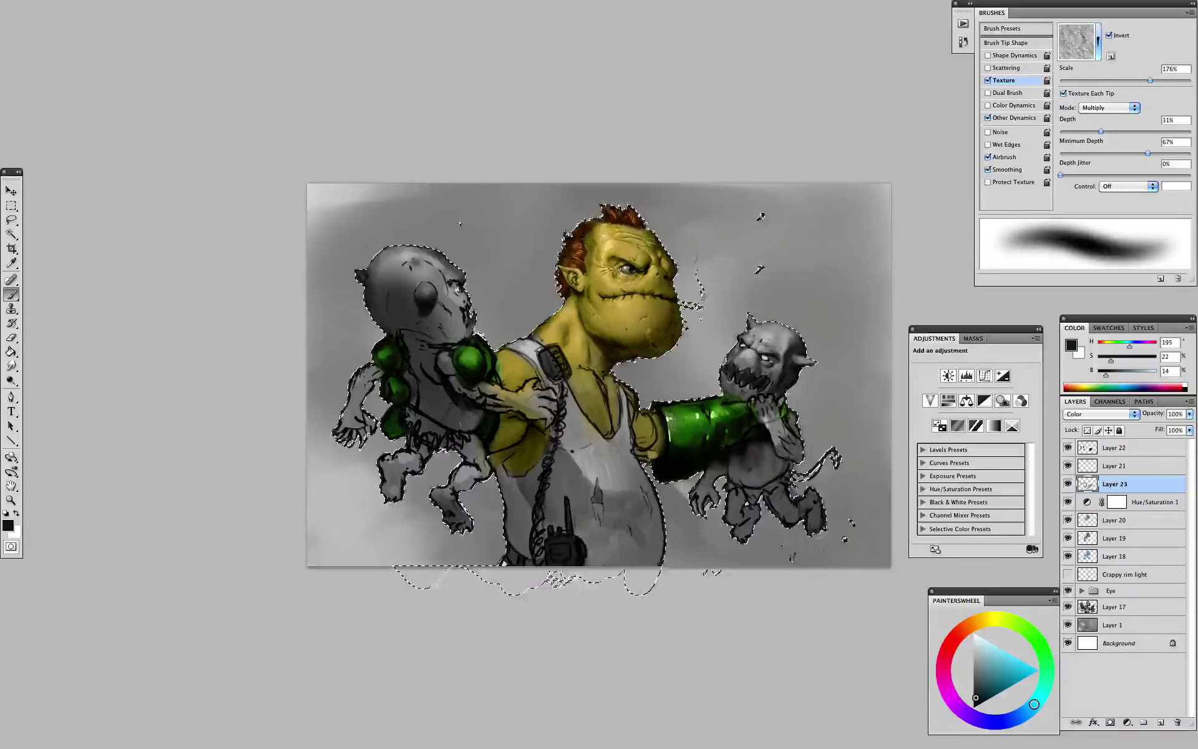
mouse_move(674, 424)
left_mouse_down()
mouse_move(718, 436)
mouse_move(767, 409)
left_mouse_up()
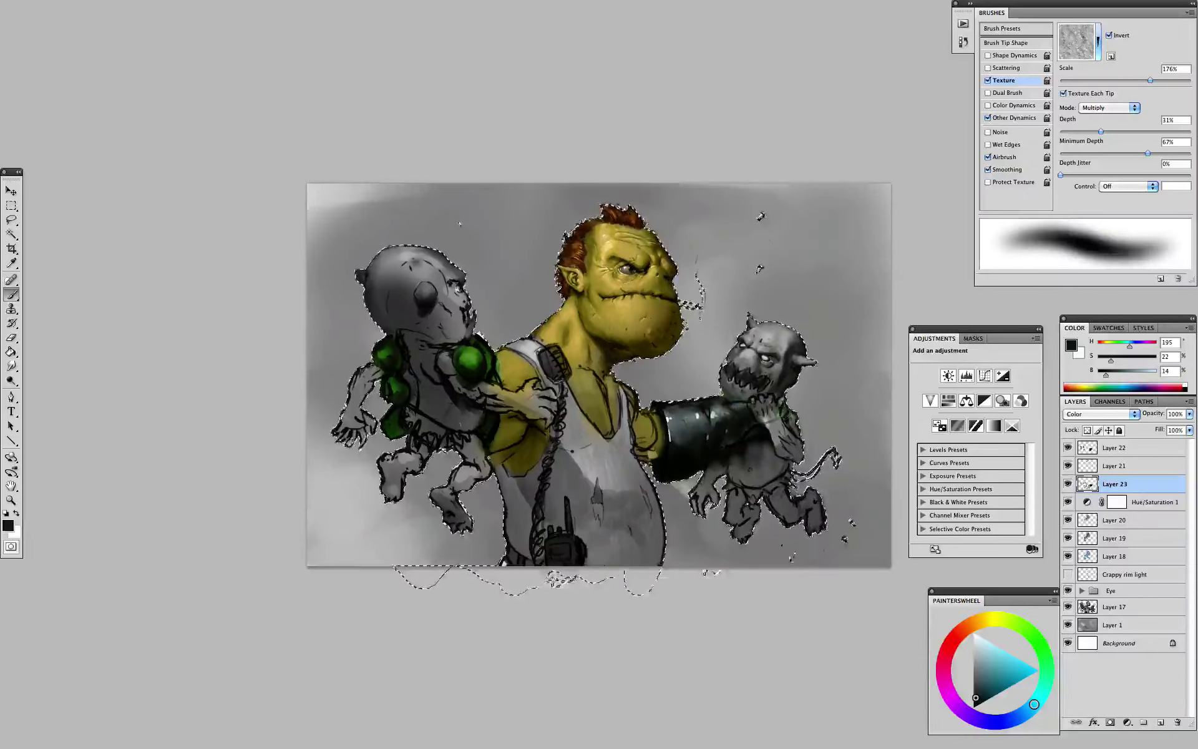
mouse_move(461, 350)
left_mouse_down()
mouse_move(478, 365)
mouse_move(482, 347)
left_mouse_up()
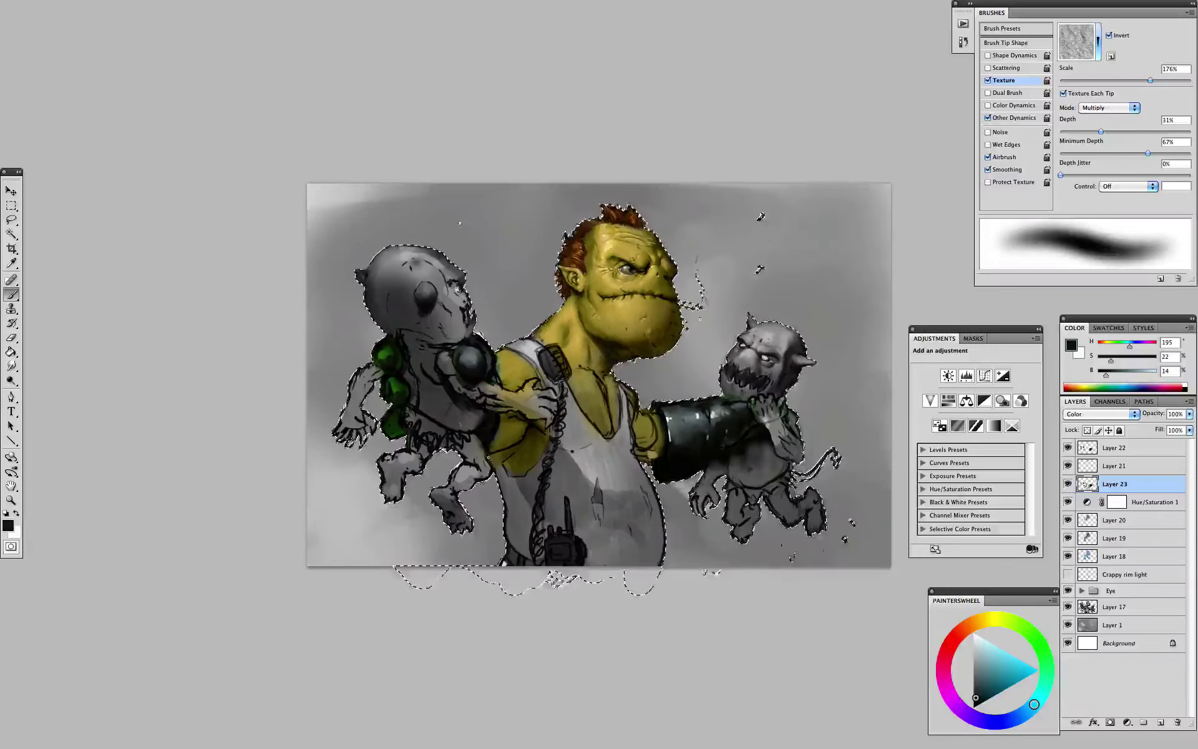
left_click_drag(382, 349, 399, 363)
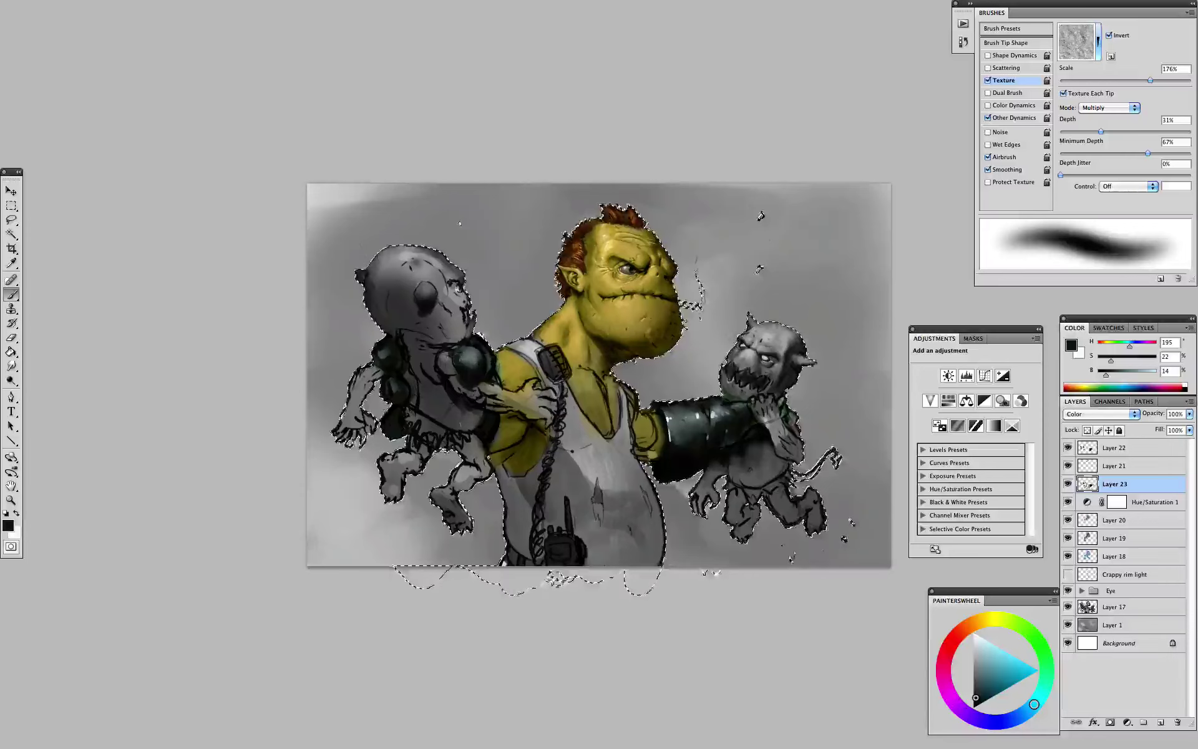
key("l")
key("ctrl+d")
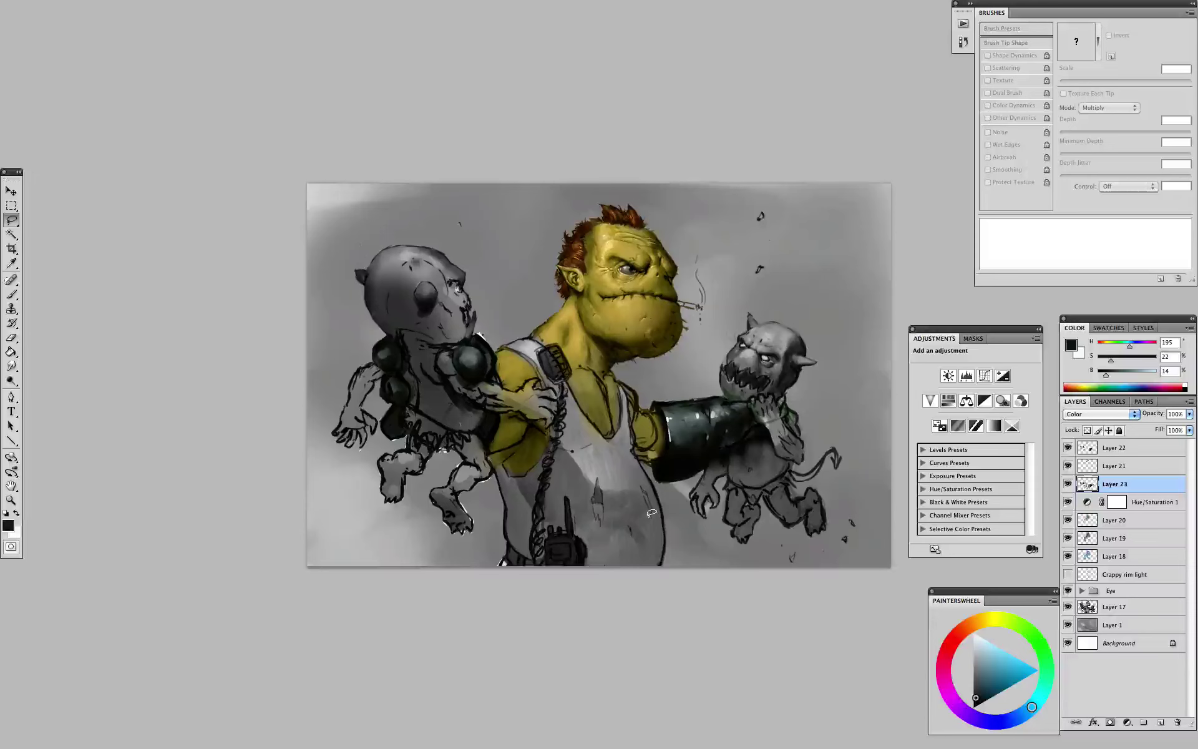
- Set the brush colour to red (H 7, S 58, B 65) and try a stroke over the right gremlin on Layer 23
left_click(953, 639)
left_click(994, 662)
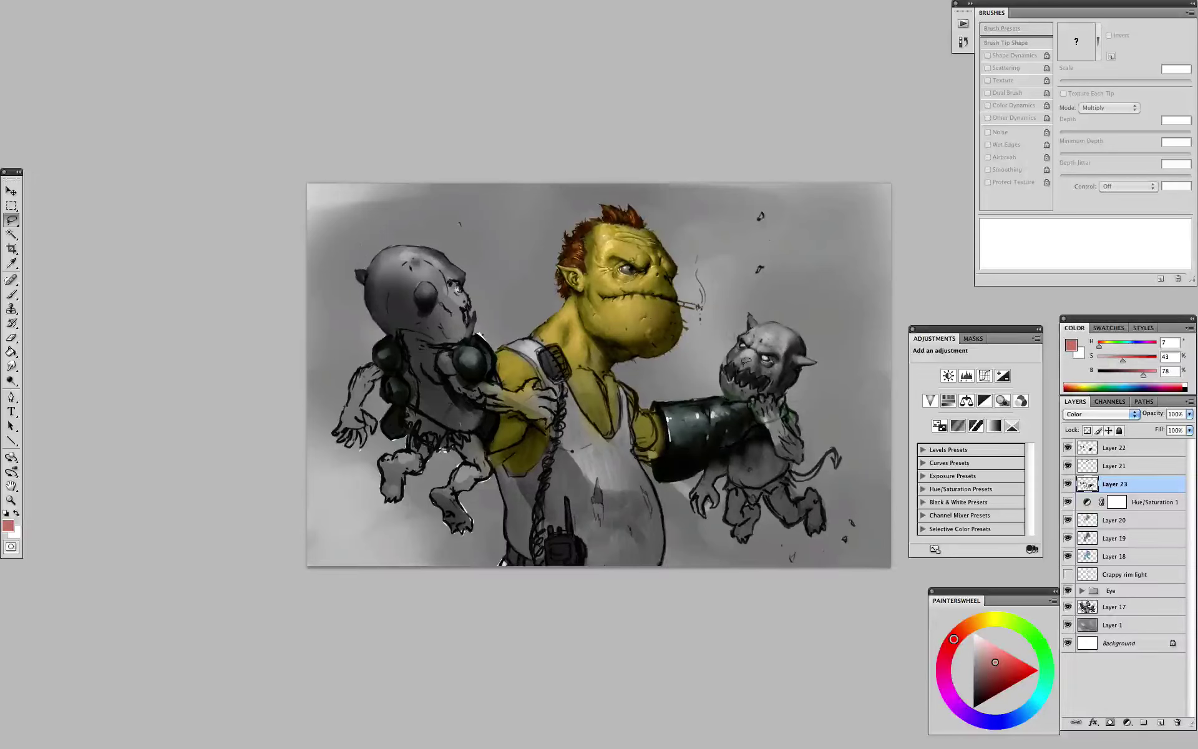
key("b")
left_click(997, 674)
mouse_move(771, 340)
left_mouse_down()
mouse_move(749, 375)
mouse_move(771, 346)
mouse_move(758, 374)
mouse_move(788, 445)
mouse_move(749, 512)
mouse_move(818, 465)
left_mouse_up()
key("super+z")
- Select Layer 17's pixels, brush the red over both gremlins on Layer 21, and clear the selection
right_click(1087, 606)
left_click(1066, 613)
left_click(1120, 481)
key("super+z")
left_click(1140, 469)
mouse_move(399, 269)
left_mouse_down()
mouse_move(388, 289)
mouse_move(457, 306)
mouse_move(431, 356)
mouse_move(450, 399)
mouse_move(424, 430)
mouse_move(445, 448)
left_mouse_up()
mouse_move(480, 393)
left_mouse_down()
mouse_move(546, 412)
mouse_move(474, 365)
left_mouse_up()
left_click_drag(375, 368, 349, 431)
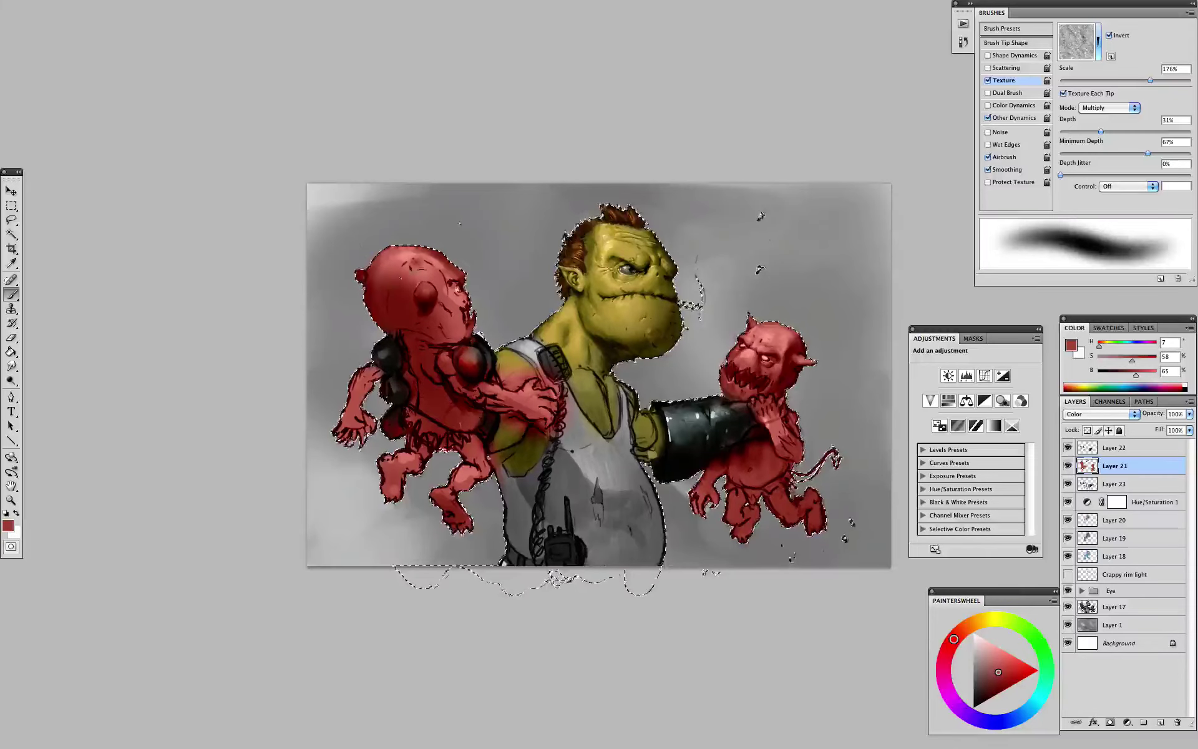
key("l")
key("super+d")
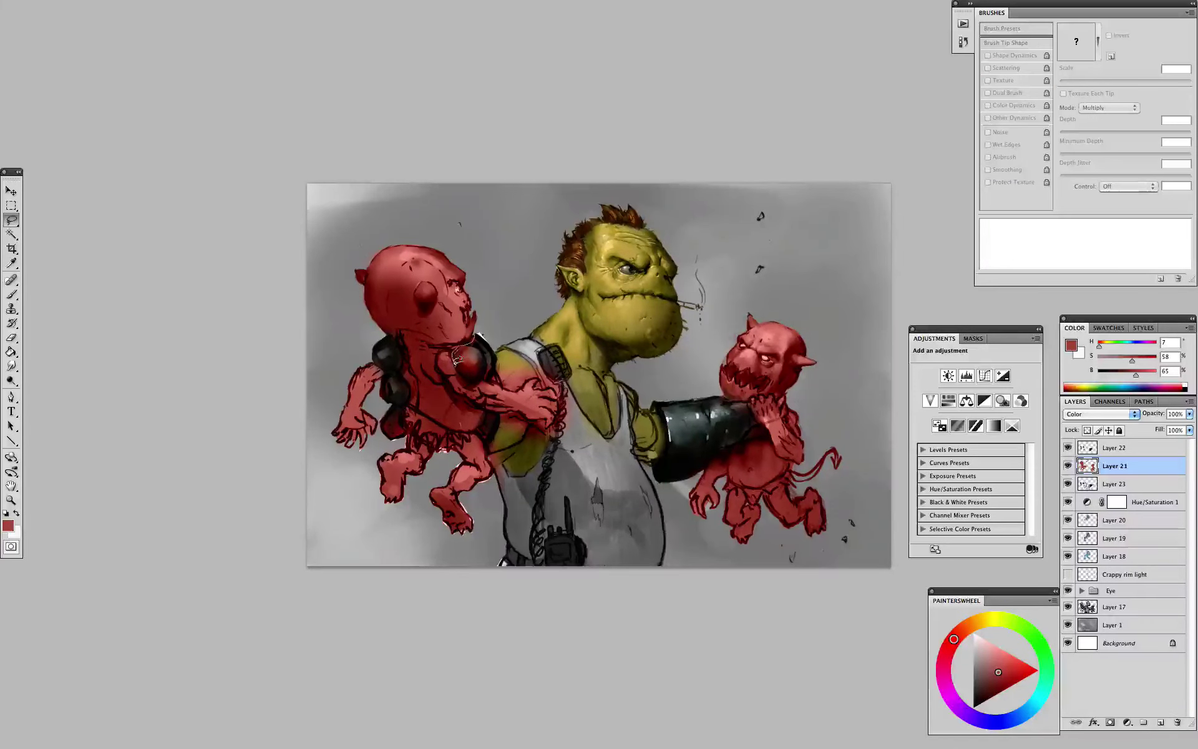
- Lasso and delete the red spill on the left gremlin's shoulder pad and on the man's arm and radio cord
left_click_drag(479, 334, 498, 379)
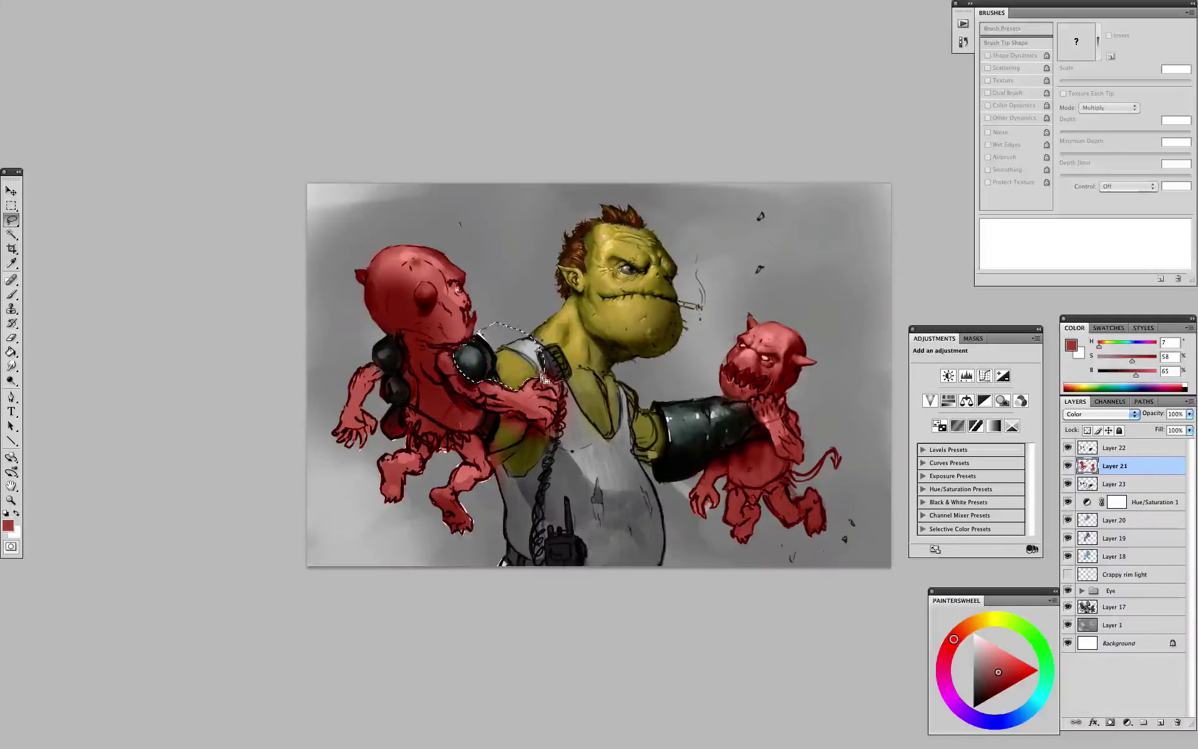
key("f")
key("Tab")
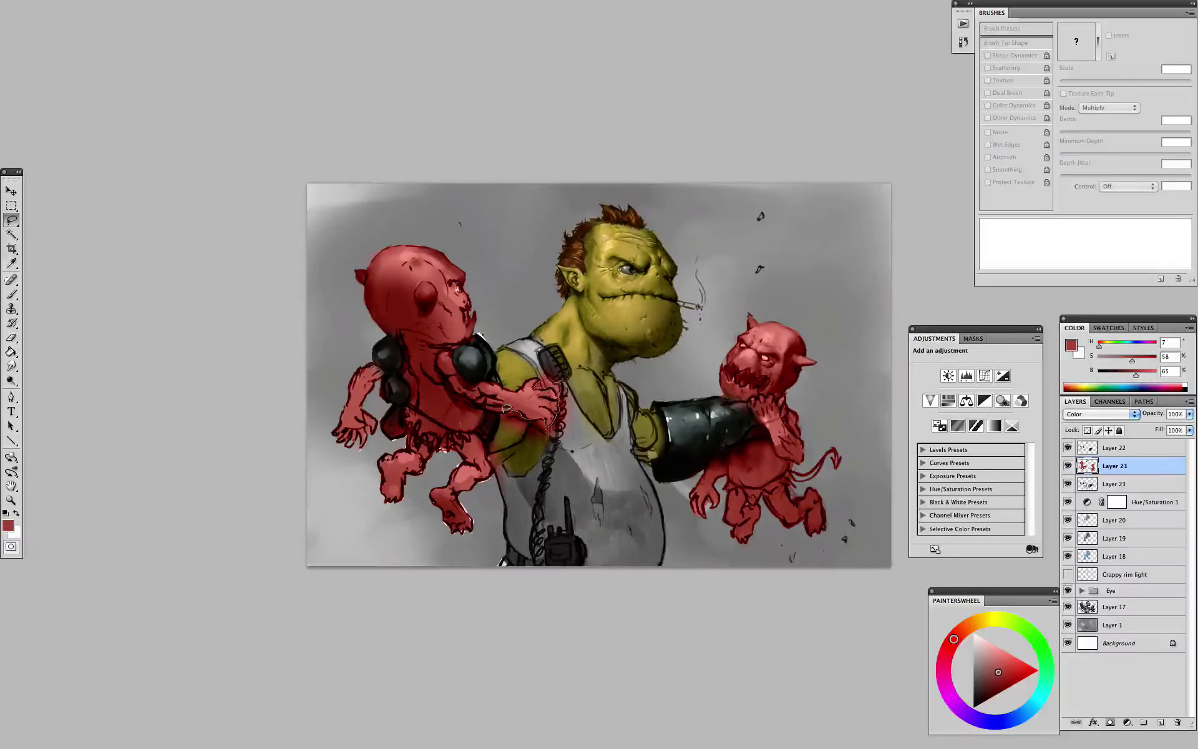
mouse_move(489, 417)
left_mouse_down()
mouse_move(492, 476)
mouse_move(565, 352)
left_mouse_up()
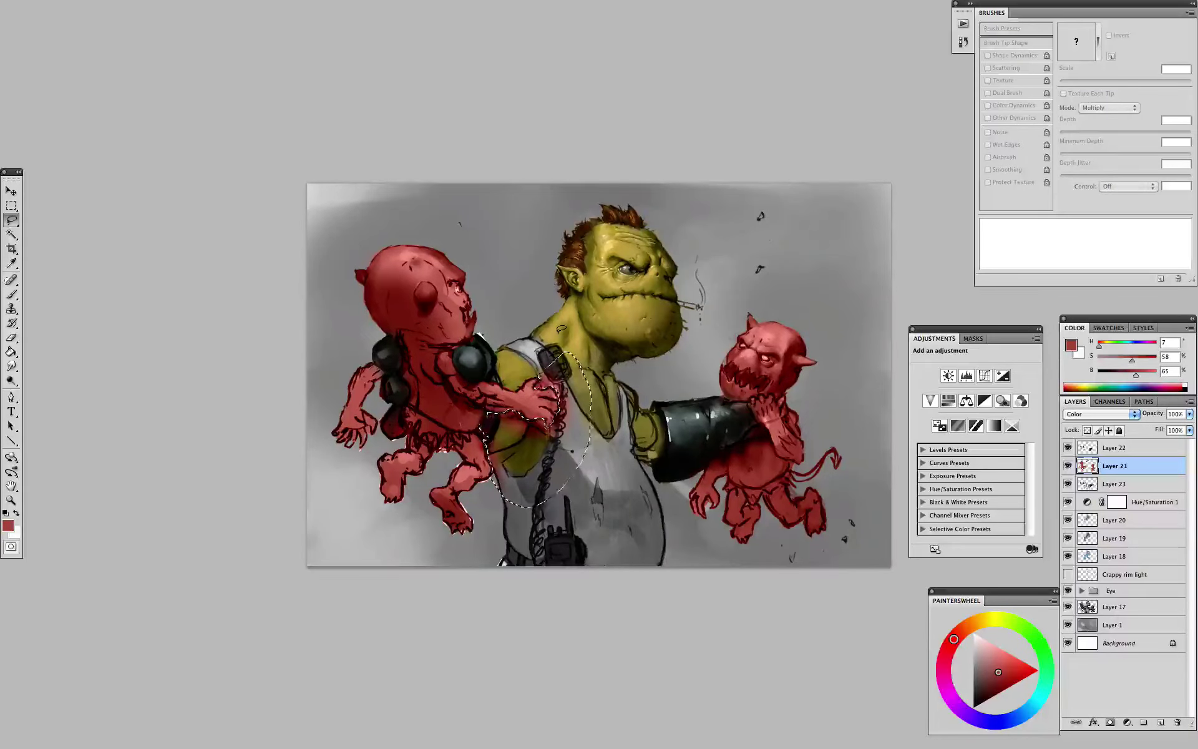
key("Delete")
key("ctrl+d")
- Lasso and delete the red spill on the left gremlin's back pads and on the sleeve's end by the right gremlin's hand
left_click_drag(396, 373, 380, 424)
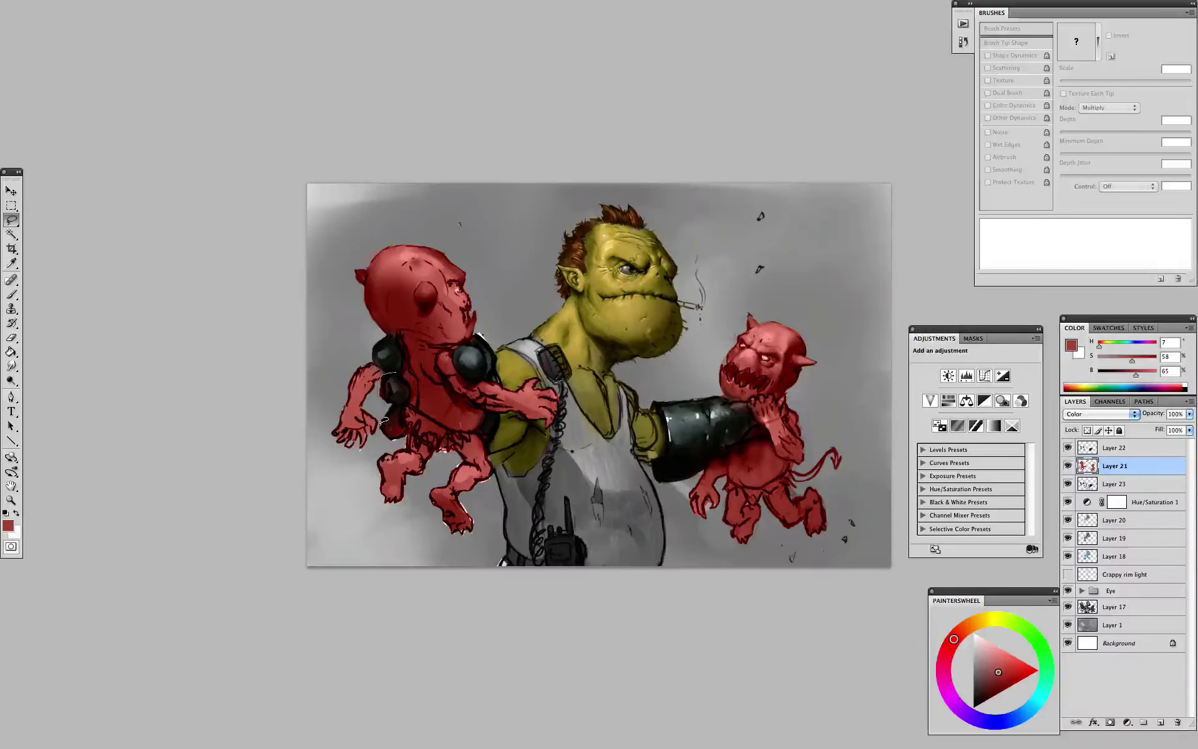
key("Delete")
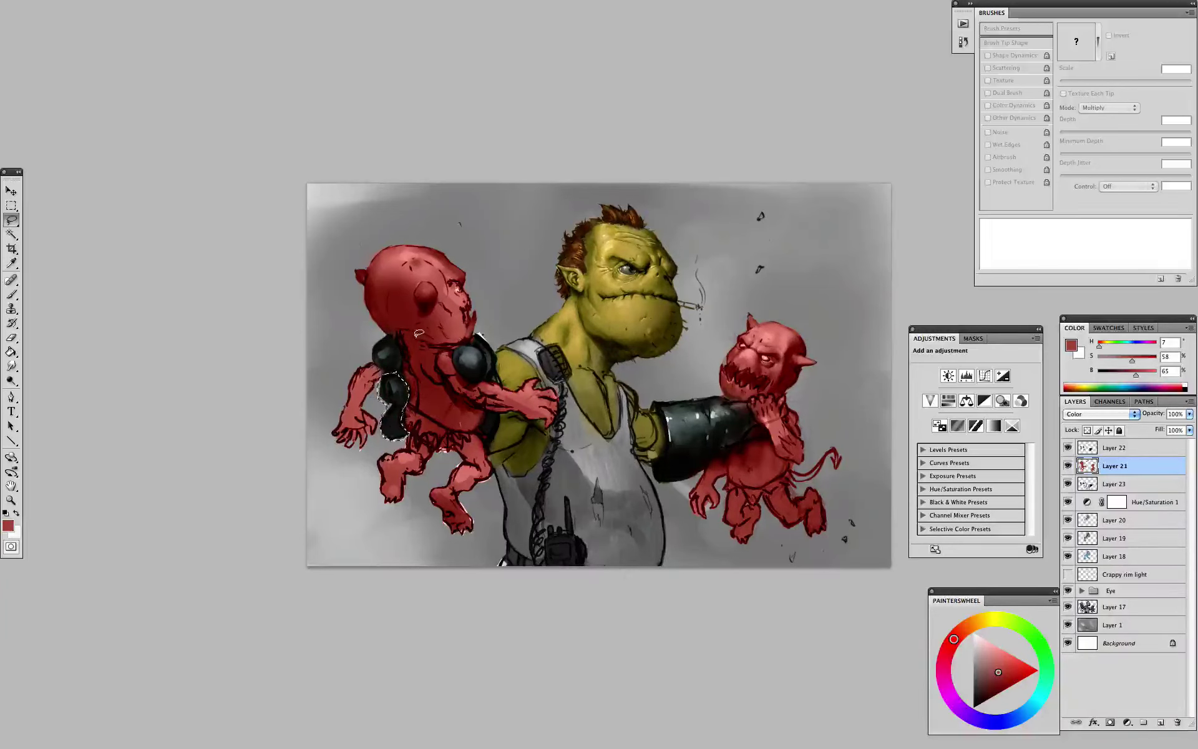
key("super+d")
mouse_move(757, 419)
left_mouse_down()
mouse_move(708, 462)
mouse_move(677, 436)
mouse_move(788, 399)
left_mouse_up()
key("ctrl+d")
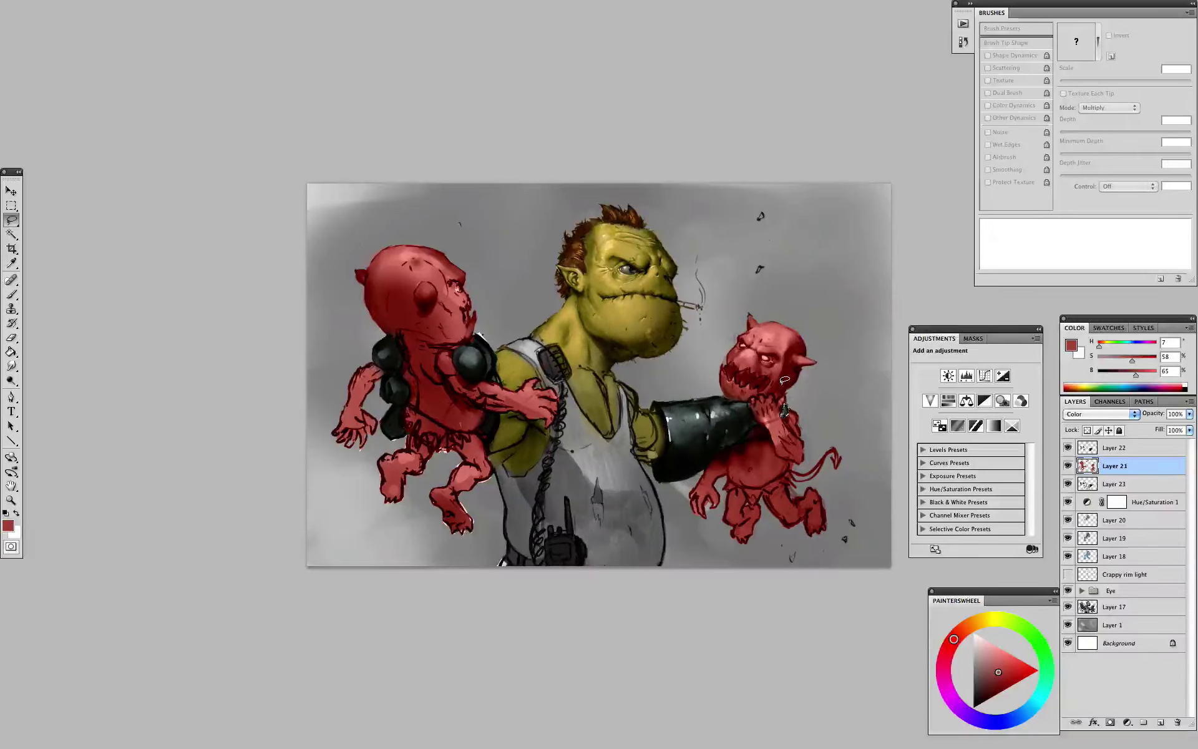
- On Layer 22, brush a muted red (H 16, S 37, B 62) over the right gremlin, the left gremlin's head and its arm
key("alt+bracketright")
left_click(965, 628)
mouse_move(1002, 660)
left_mouse_down()
mouse_move(987, 651)
mouse_move(991, 668)
left_mouse_up()
left_click(959, 633)
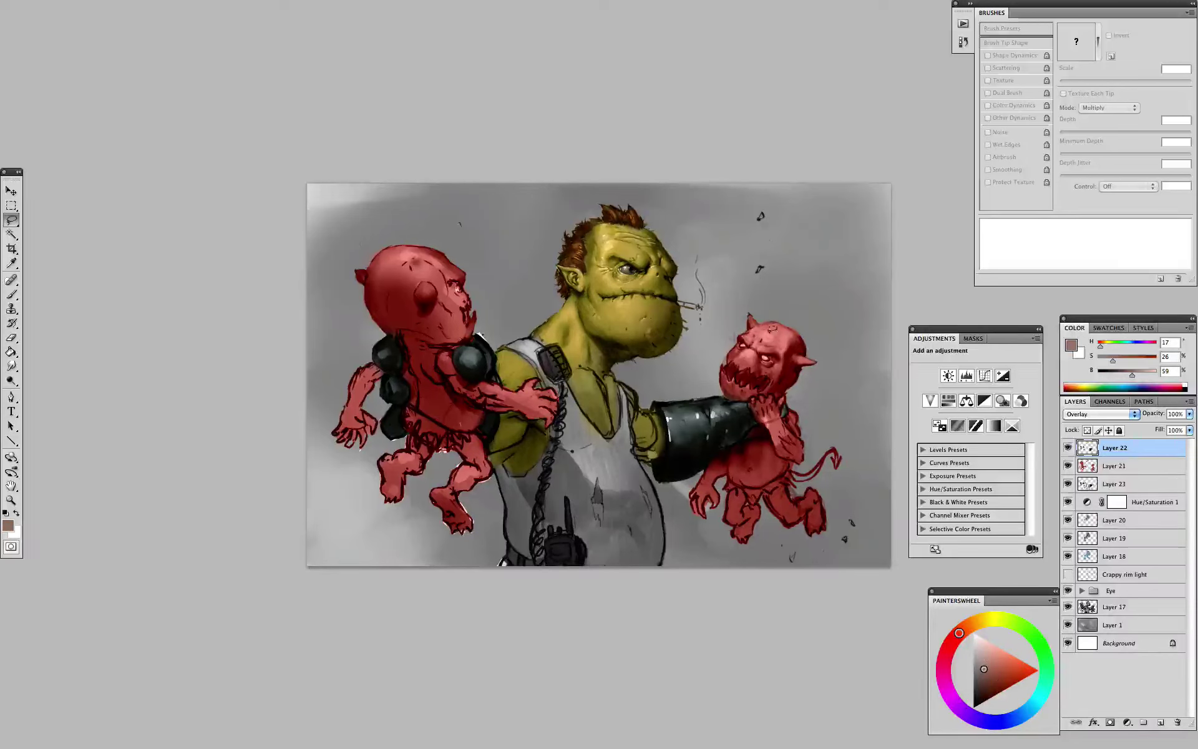
key("b")
left_click(988, 679)
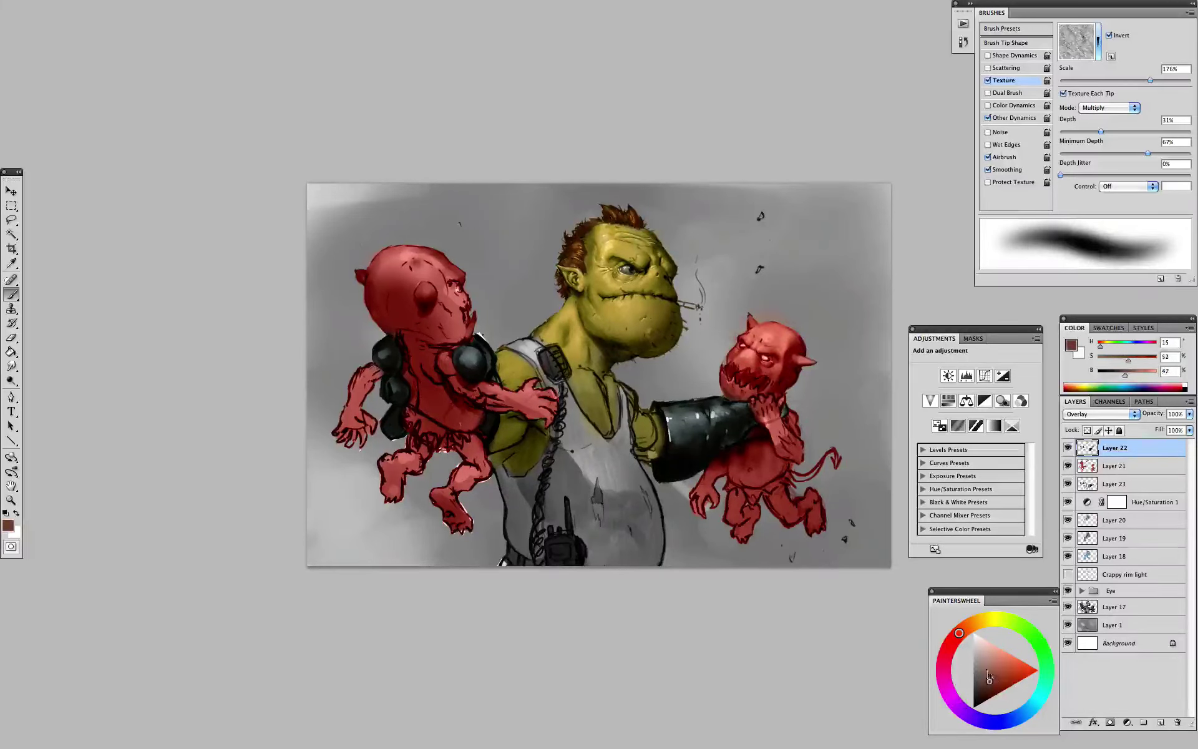
left_click_drag(989, 679, 989, 669)
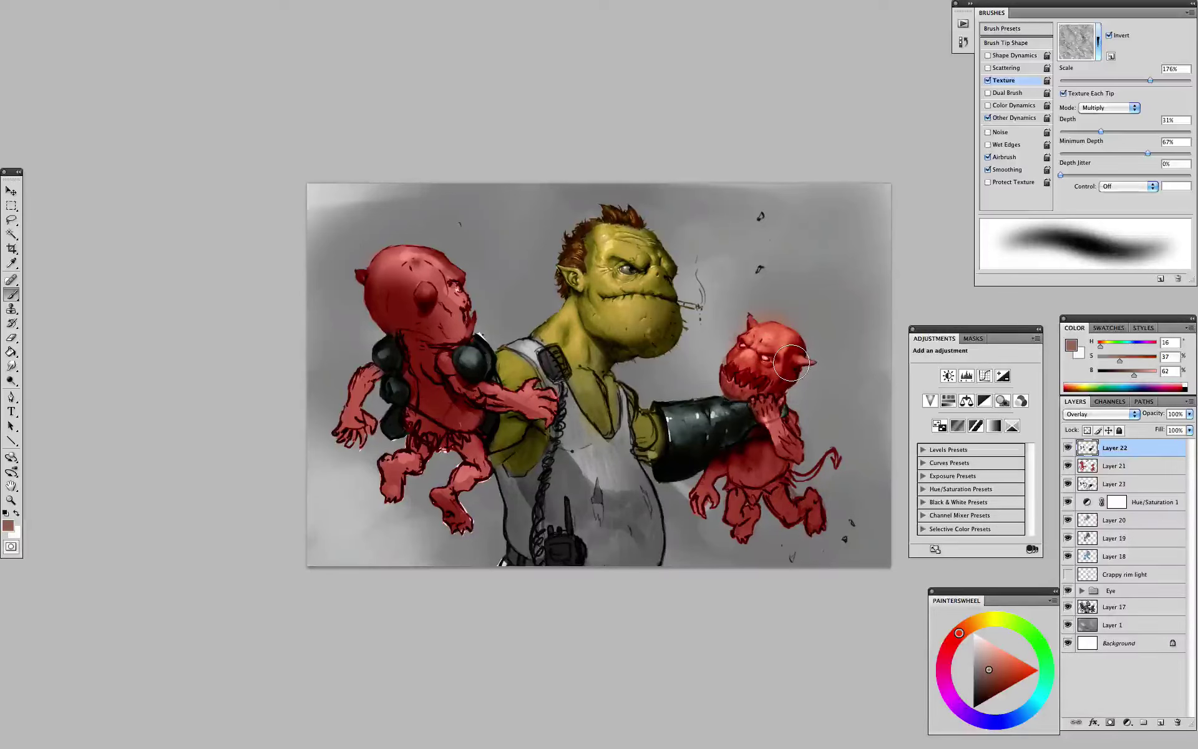
left_click_drag(758, 456, 769, 498)
mouse_move(400, 268)
left_mouse_down()
mouse_move(437, 300)
mouse_move(424, 351)
mouse_move(508, 406)
mouse_move(437, 433)
mouse_move(355, 428)
left_mouse_up()
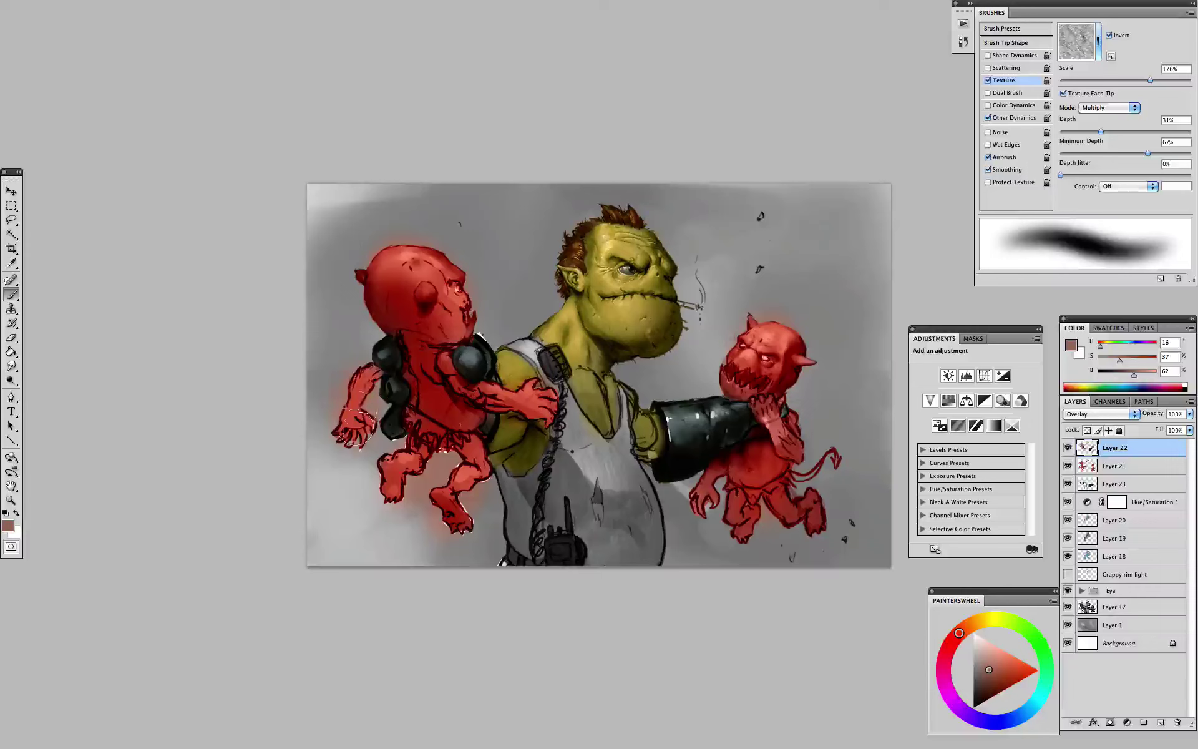
- Try shading both gremlins' heads, bodies and limbs with a darker red (H 16, S 53, B 40) on Layer 22
left_click(988, 685)
mouse_move(440, 268)
left_mouse_down()
mouse_move(419, 275)
mouse_move(399, 312)
left_mouse_up()
left_click_drag(754, 331, 740, 381)
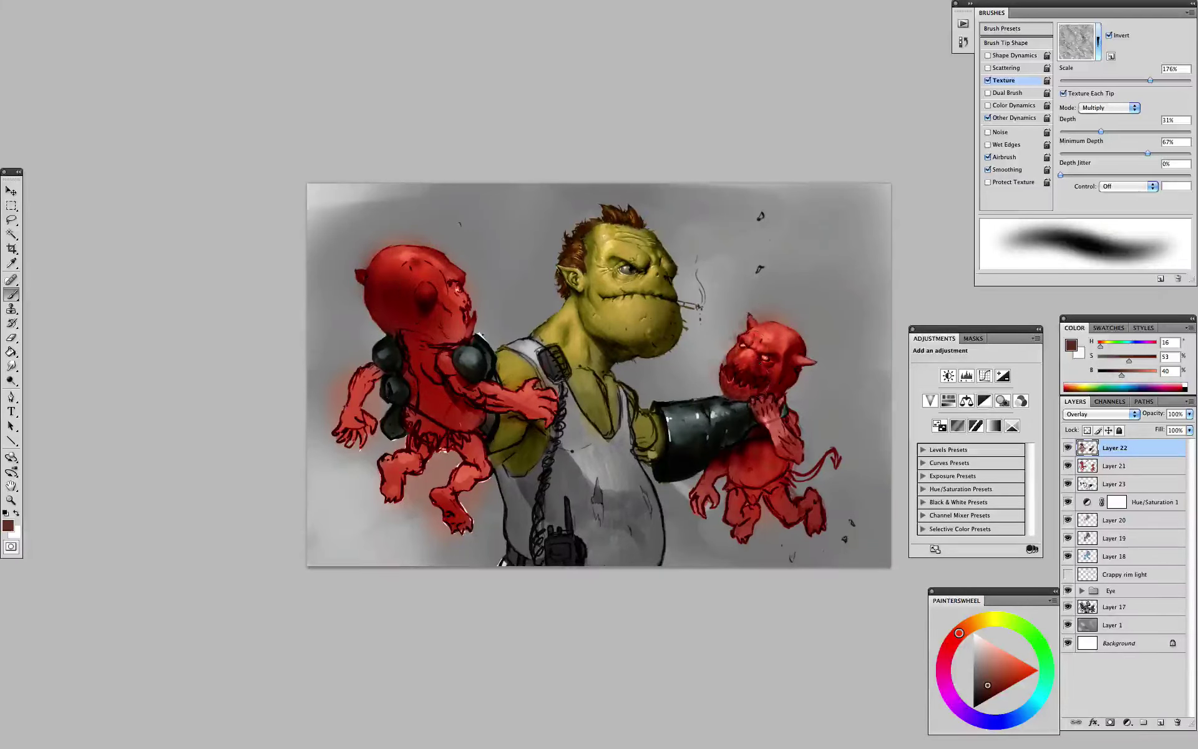
mouse_move(792, 445)
left_mouse_down()
mouse_move(755, 481)
mouse_move(815, 512)
left_mouse_up()
mouse_move(400, 471)
left_mouse_down()
mouse_move(459, 484)
mouse_move(494, 382)
mouse_move(540, 400)
left_mouse_up()
left_click_drag(365, 371, 348, 453)
left_click_drag(373, 372, 348, 428)
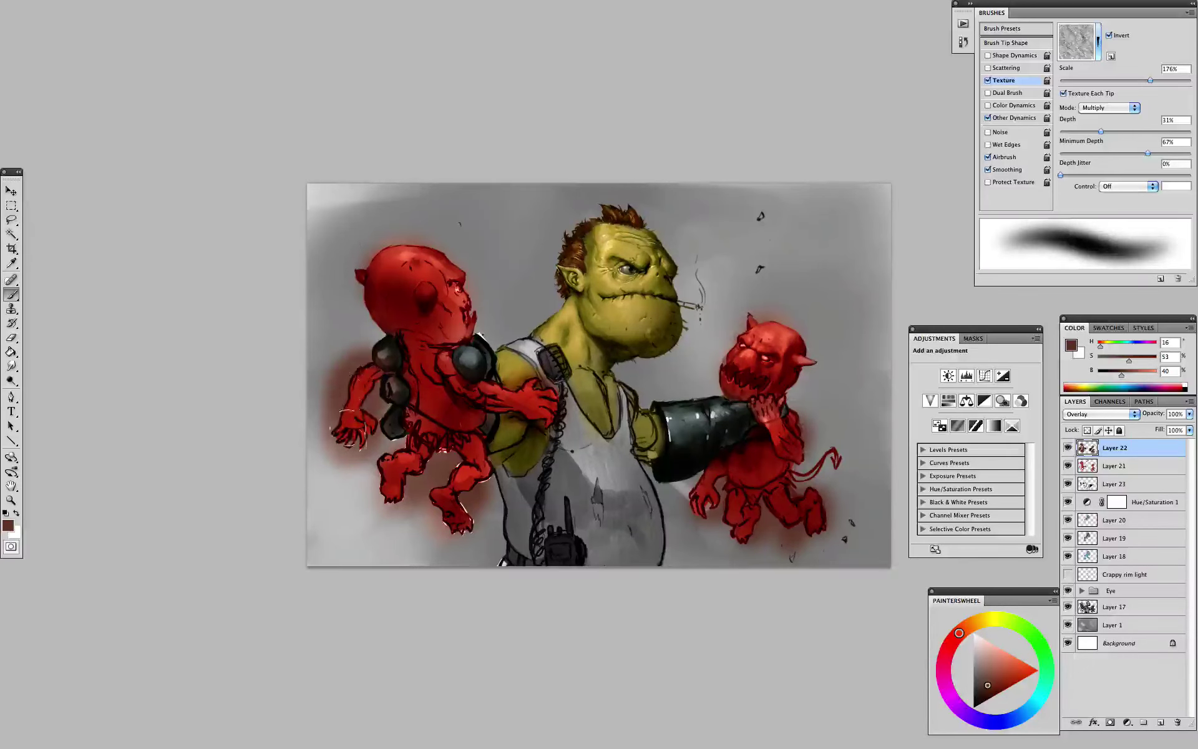
- Lasso the left gremlin's back pads and shoulder pad and delete Layer 22's paint over them
key("l")
mouse_move(381, 375)
left_mouse_down()
mouse_move(388, 429)
mouse_move(411, 426)
mouse_move(409, 379)
mouse_move(378, 351)
left_mouse_up()
key("Delete")
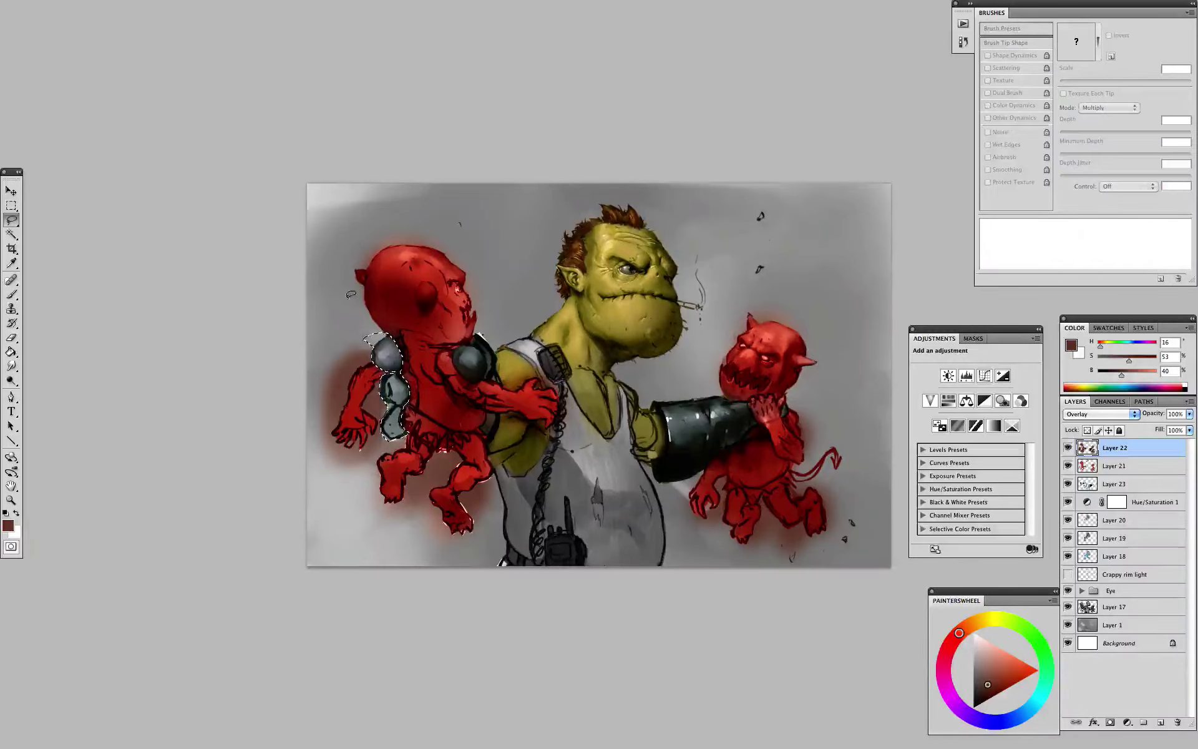
left_click_drag(469, 349, 480, 378)
key("Delete")
- Step back through the pad deletions, the dark red shading and the overlay strokes on the left gremlin
key("super+alt+z")
key("super+alt+z")
key("super+alt+z")
key("super+alt+z")
key("super+alt+z")
key("super+alt+z")
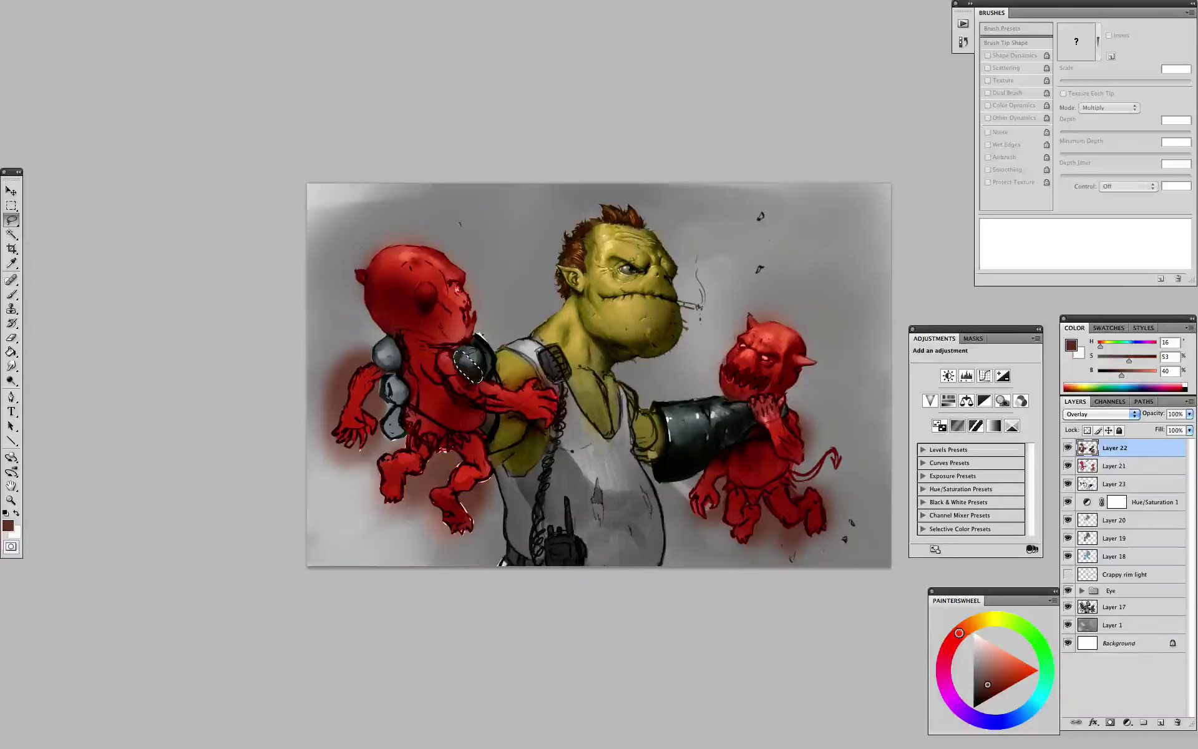
key("ctrl+alt+z")
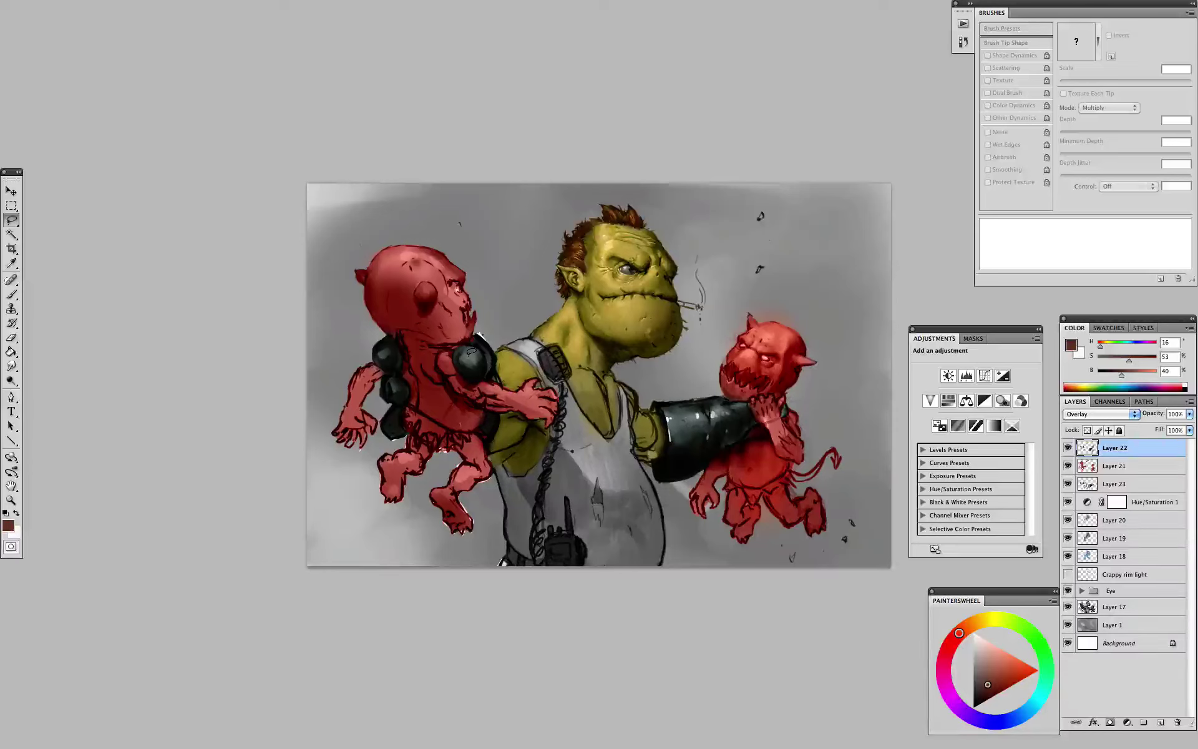
- Add a new layer above Layer 22 in Overlay mode and brush dark red (H 16, S 53, B 40) over both gremlins
left_click(1099, 413)
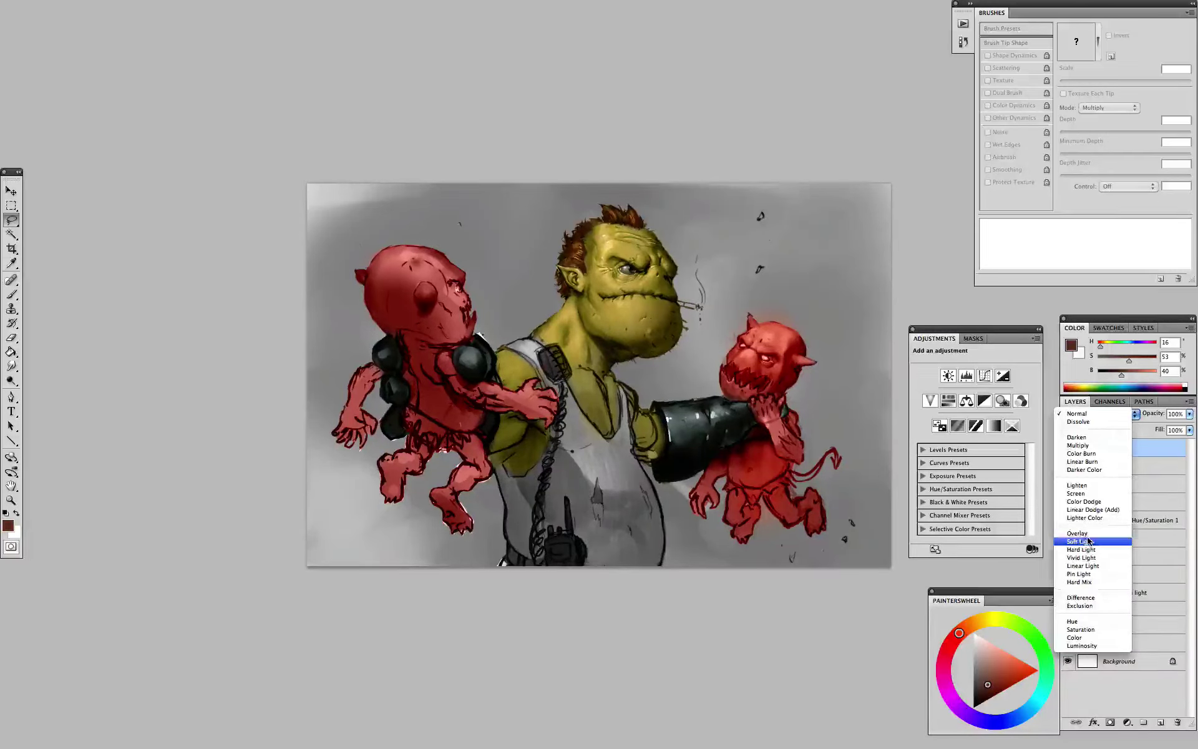
key("b")
mouse_move(420, 276)
left_mouse_down()
mouse_move(424, 288)
mouse_move(389, 250)
mouse_move(455, 385)
mouse_move(412, 493)
mouse_move(487, 449)
mouse_move(356, 368)
mouse_move(543, 399)
left_mouse_up()
mouse_move(756, 437)
left_mouse_down()
mouse_move(717, 543)
mouse_move(830, 474)
mouse_move(746, 298)
left_mouse_up()
left_click_drag(468, 287, 384, 248)
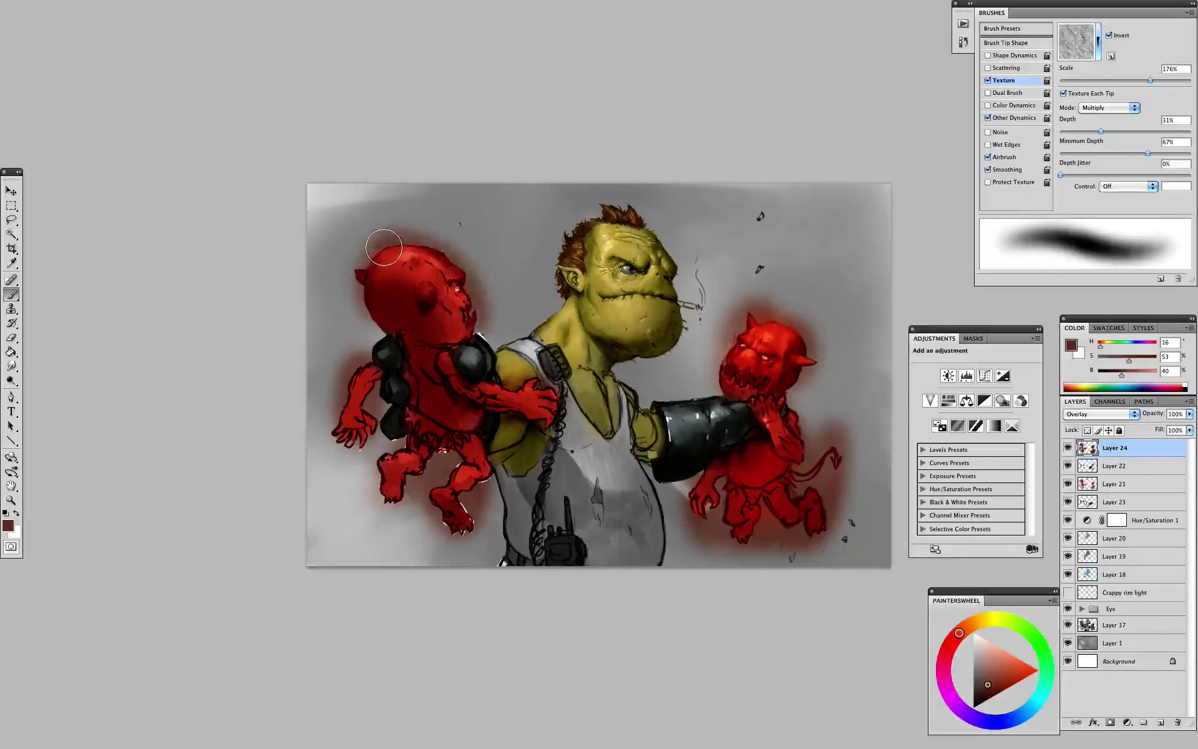
- Deepen the right gremlin's face on Layer 24 with dark red, ending on H 16, S 67, B 43
left_click(989, 666)
left_click_drag(763, 332, 762, 398)
left_click(993, 686)
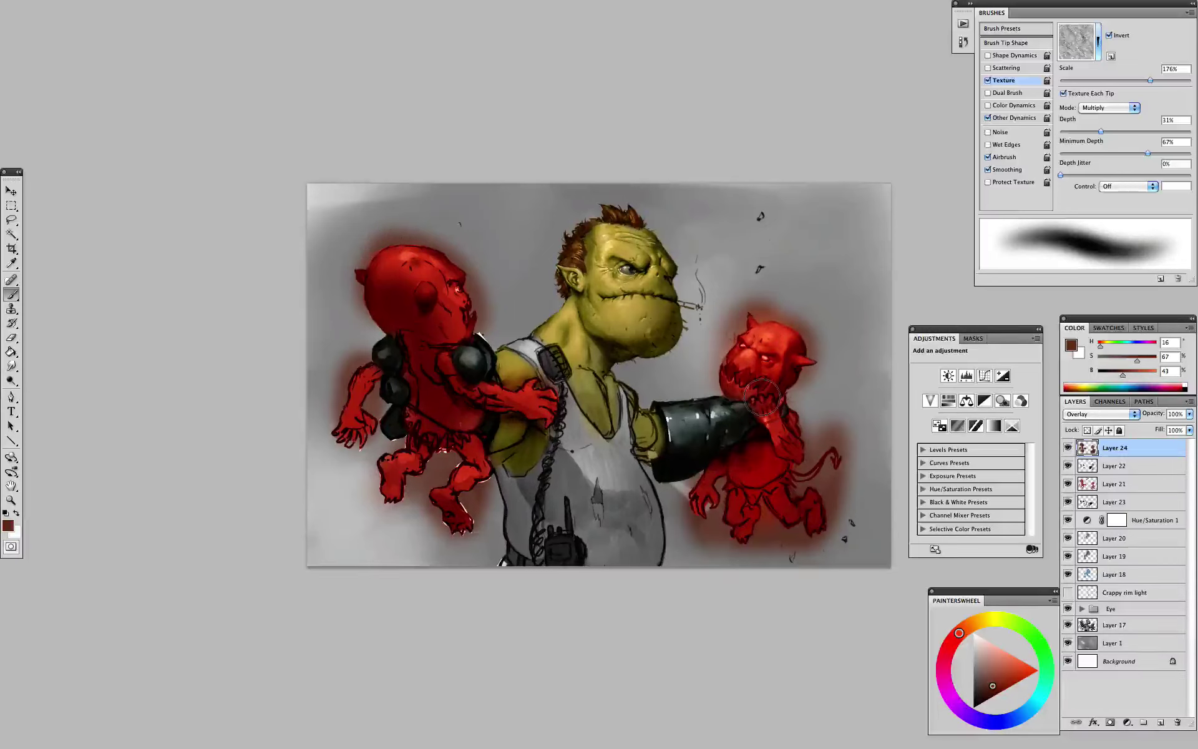
- Select around the figures using Layer 17's pixels, delete Layer 24's red spill on the background and deselect
right_click(1087, 625)
left_click(990, 615)
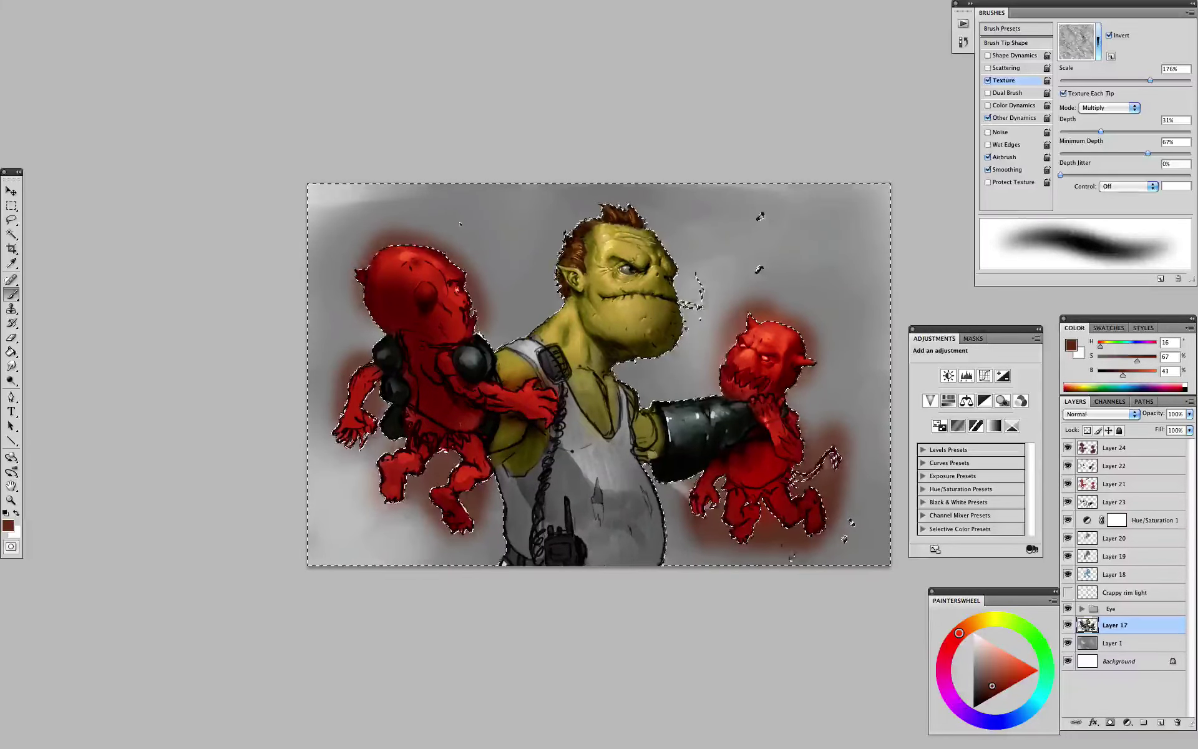
key("ctrl+shift+i")
key("BackSpace")
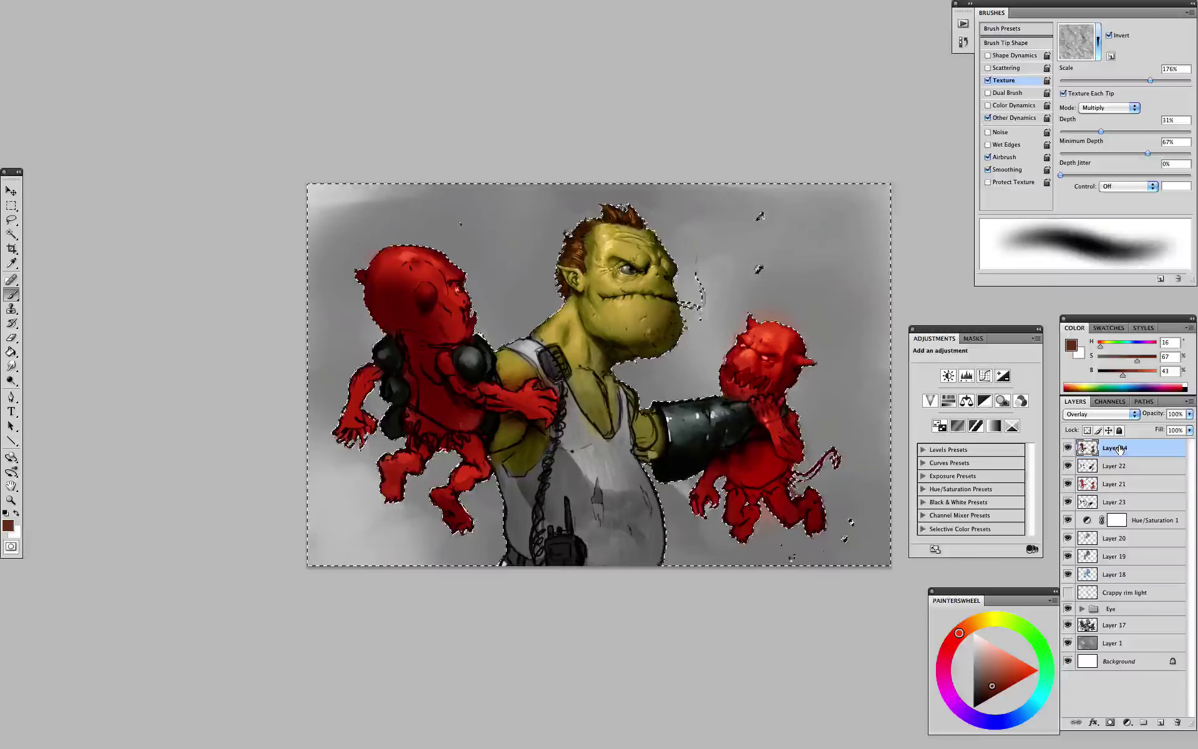
key("super+d")
key("super+minus")
key("super+equal")
key("super+equal")
key("ctrl+minus")
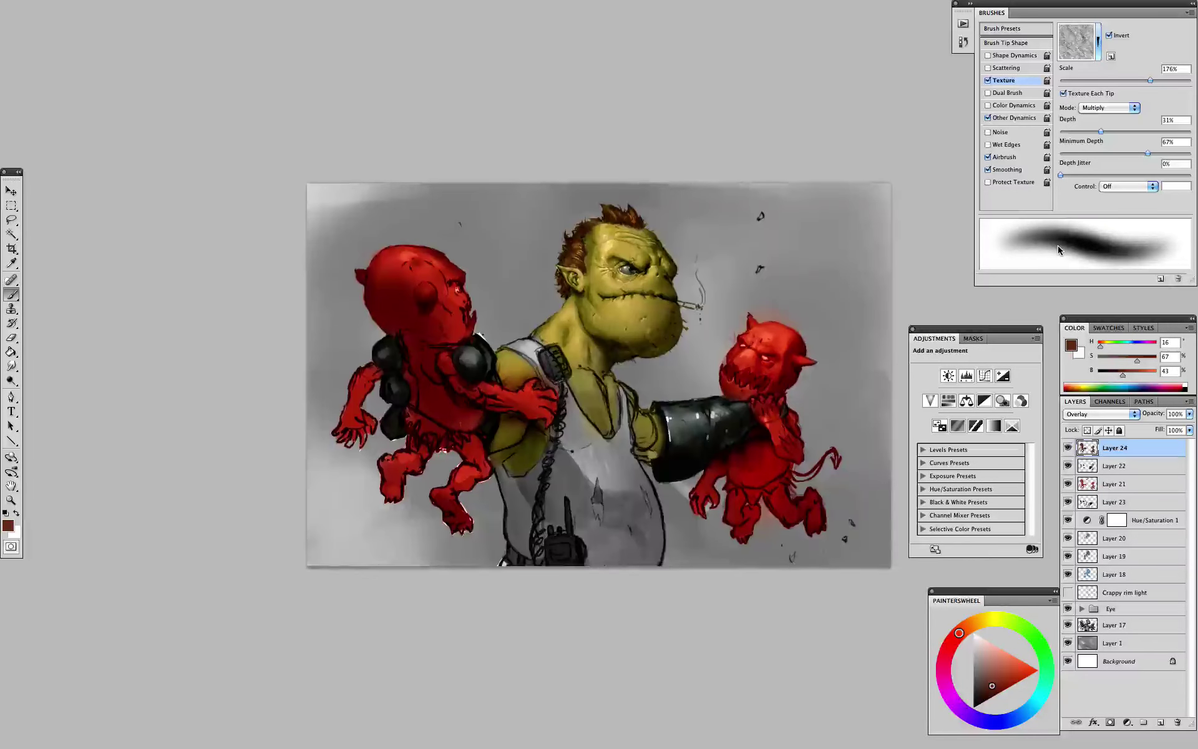
key("ctrl+minus")
key("ctrl+plus")
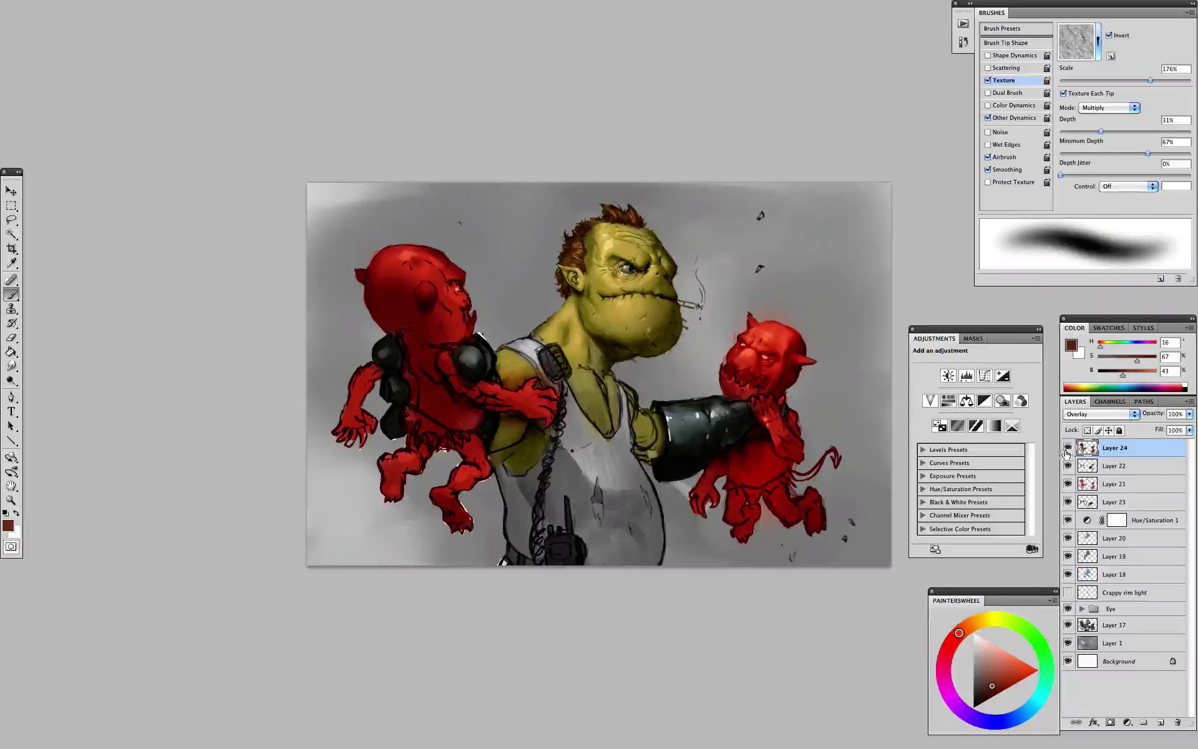
- Set the brush texture depth to 65% and try brushing grey (H 120, S 3, B 61) over the right gremlin
left_click_drag(1124, 131, 1145, 132)
left_click(987, 668)
left_click(975, 663)
mouse_move(1024, 713)
left_mouse_down()
mouse_move(1038, 692)
mouse_move(1037, 640)
left_mouse_up()
left_click_drag(777, 341, 758, 343)
left_click_drag(781, 434, 784, 445)
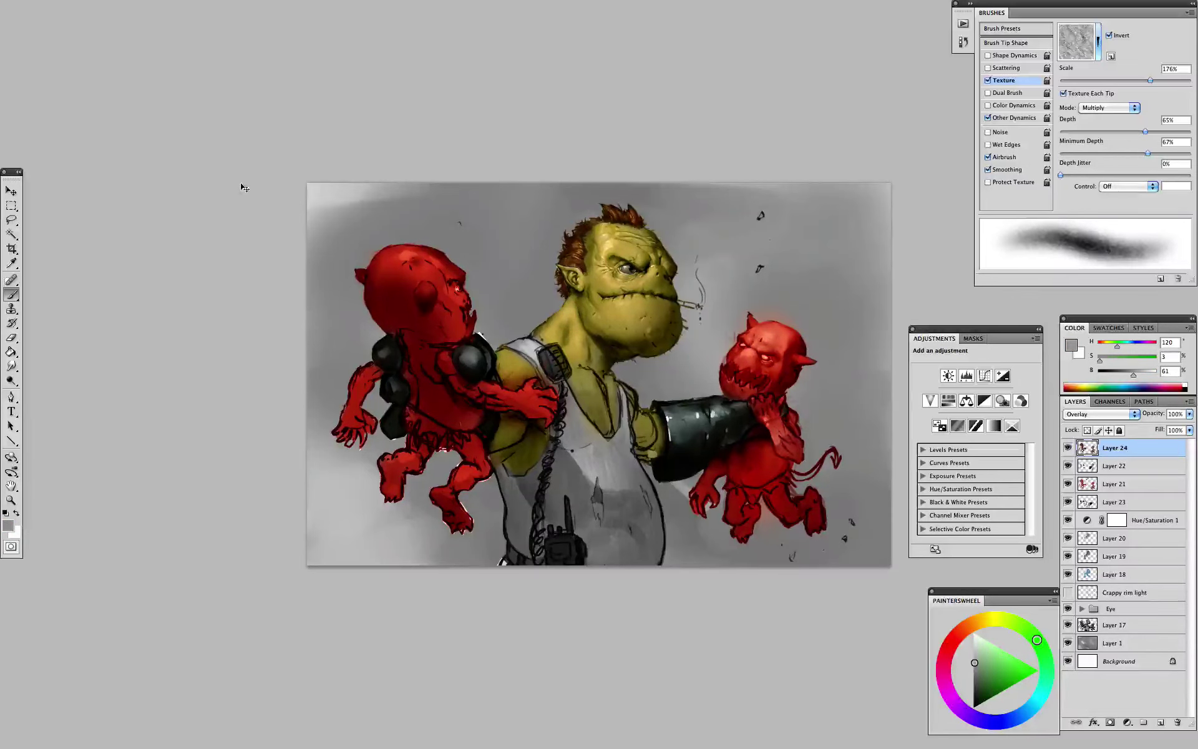
key("alt+super+z")
key("alt+super+z")
- Shade the gremlins on Layer 24 with muted teal, first H 186, S 43, B 48, darkened to S 53, B 40
left_click_drag(985, 684, 987, 679)
left_click(1037, 701)
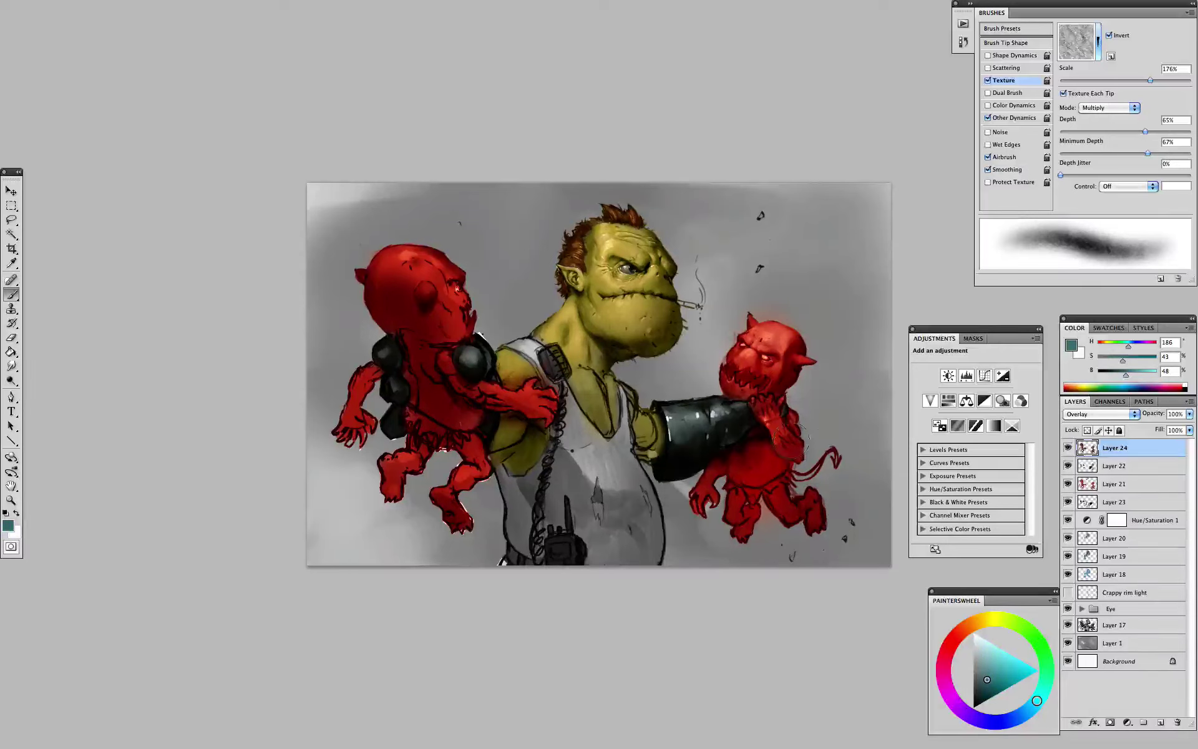
left_click(988, 685)
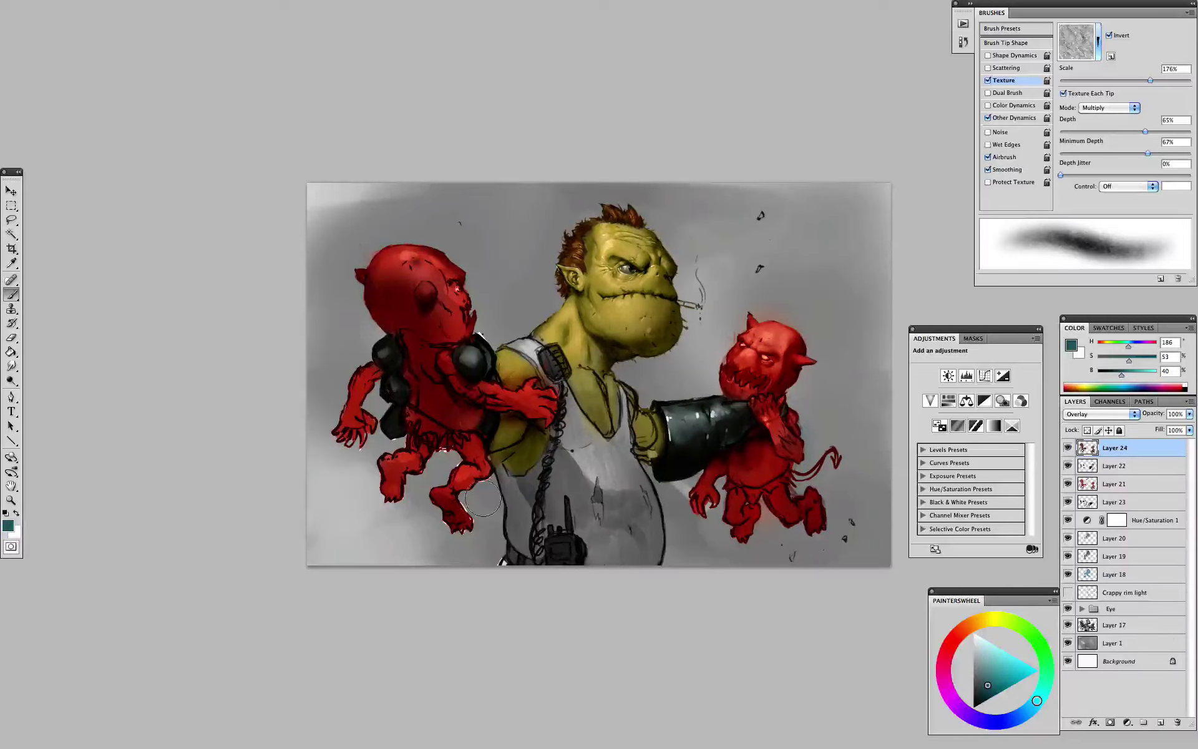
- Set the brush texture depth to 100% and minimum depth to 76%, and change the colour to dark brown (H 27, S 53, B 40)
mouse_move(1145, 132)
left_mouse_down()
mouse_move(1190, 131)
mouse_move(1160, 153)
left_mouse_up()
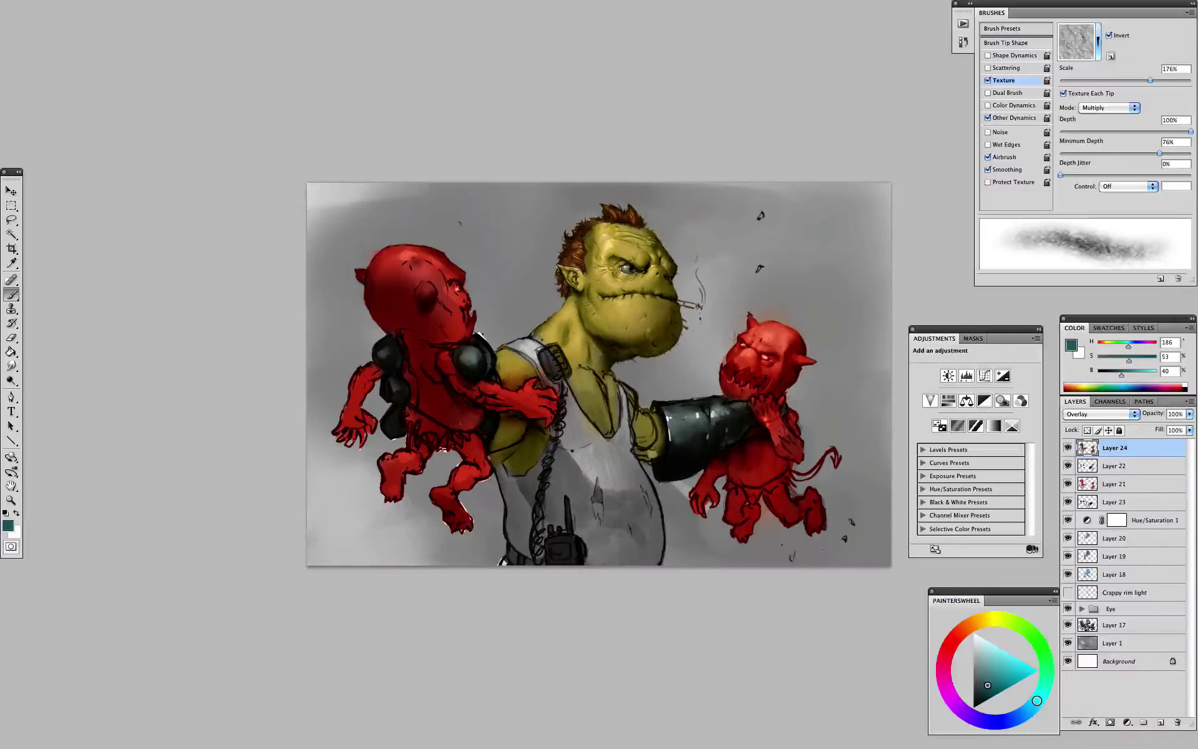
left_click(966, 627)
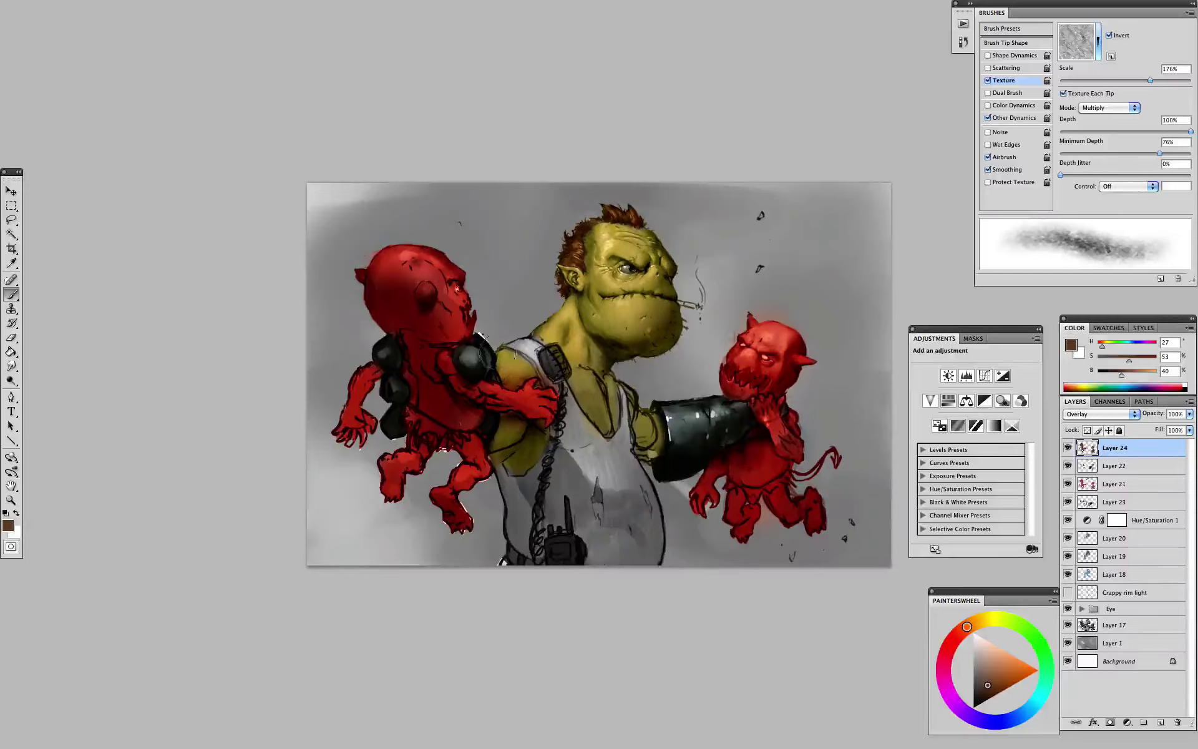
- Load Layer 17's pixels as a selection and drop the selection again
right_click(1087, 575)
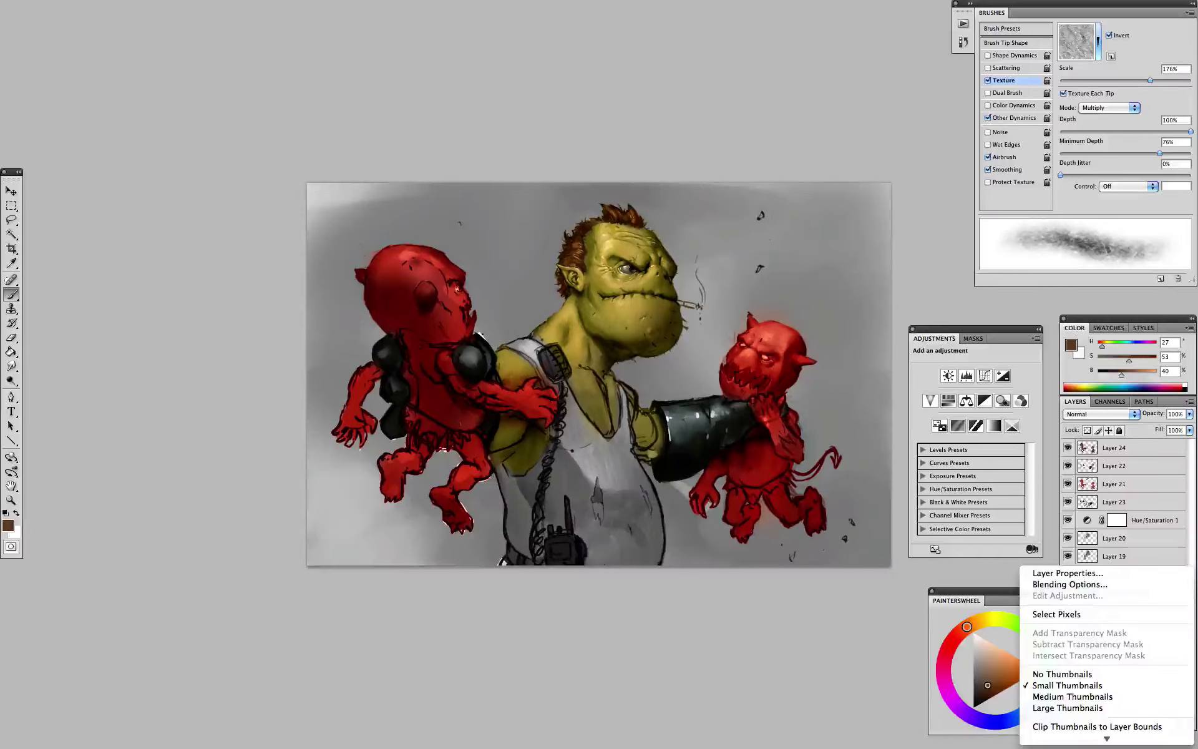
left_click(1072, 613)
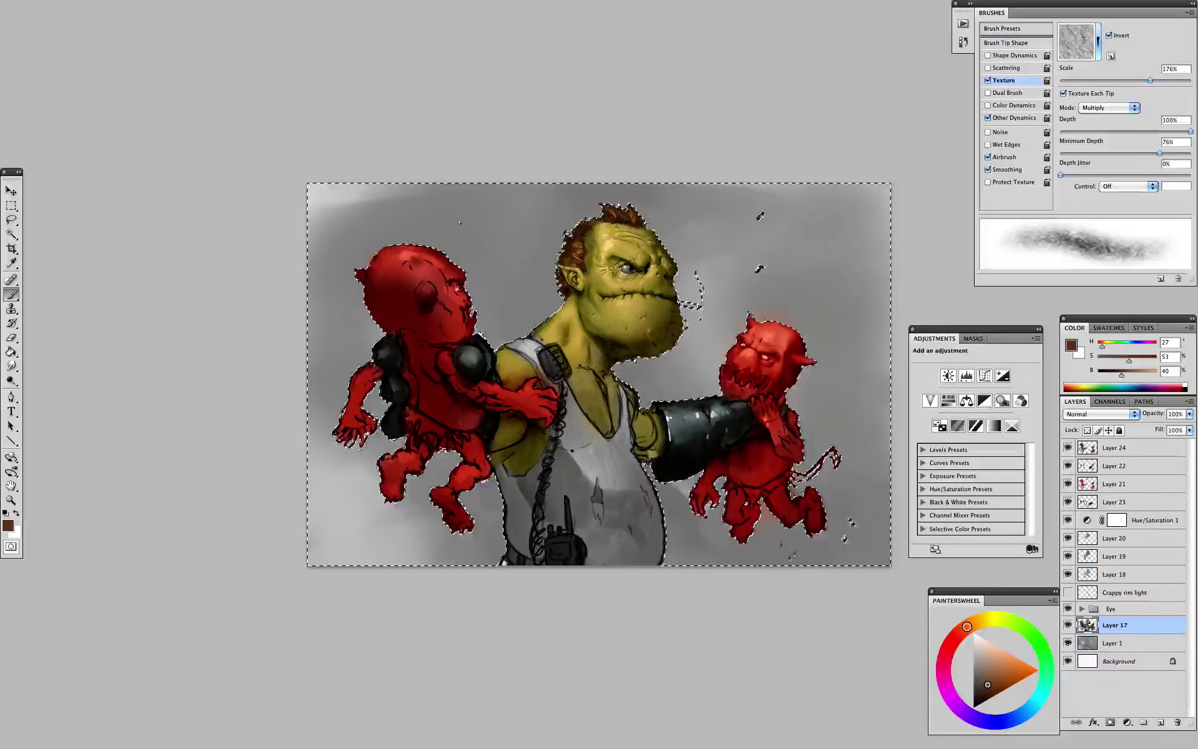
key("ctrl+d")
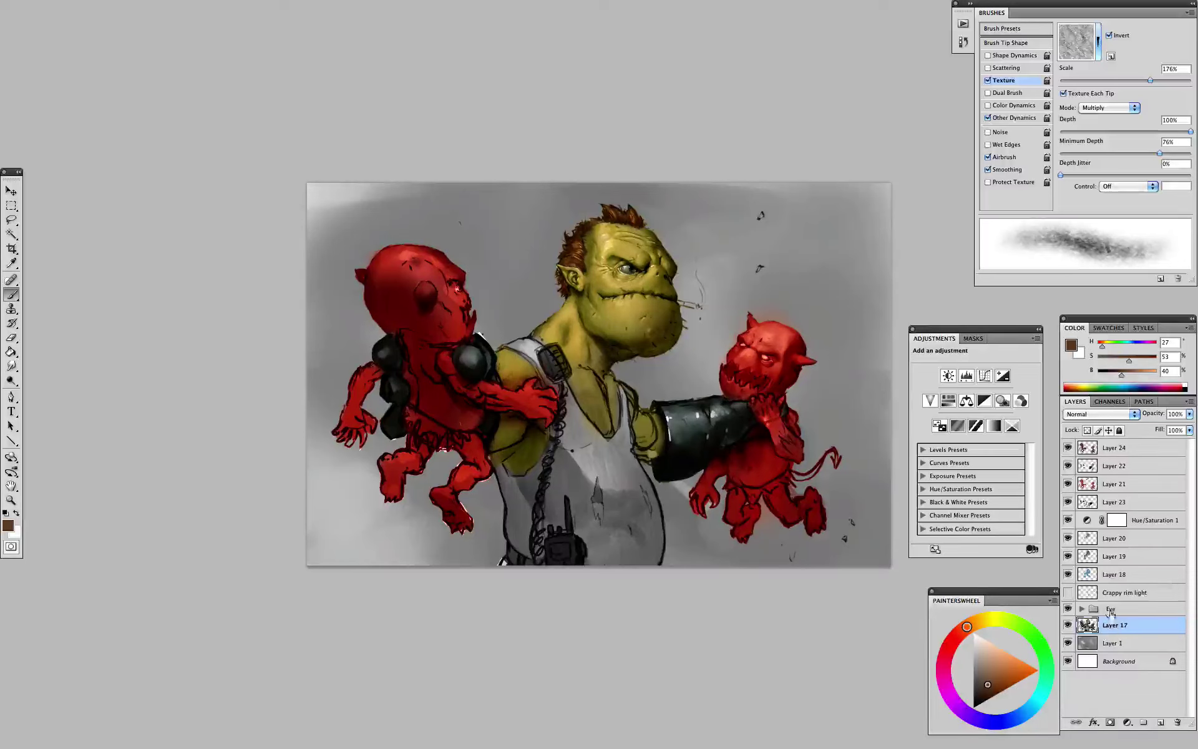
- Merge the Eye group with Layer 17 into a single layer
left_click(1146, 610)
key("i")
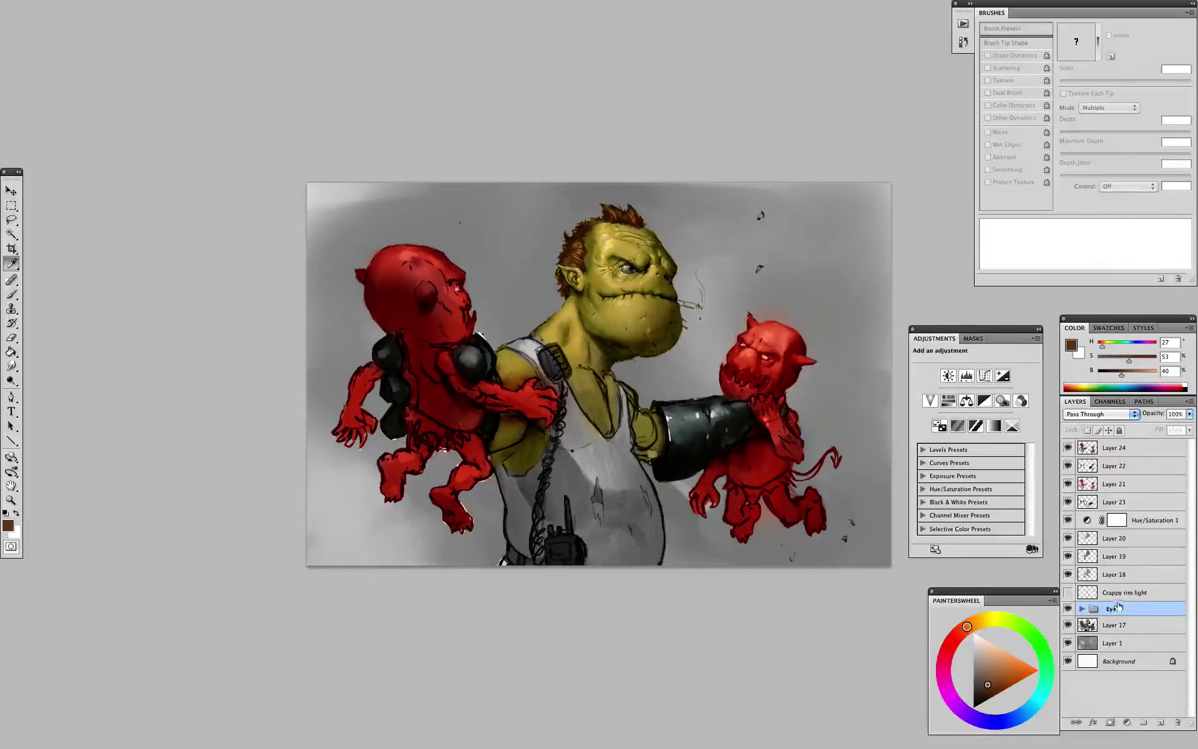
key("b")
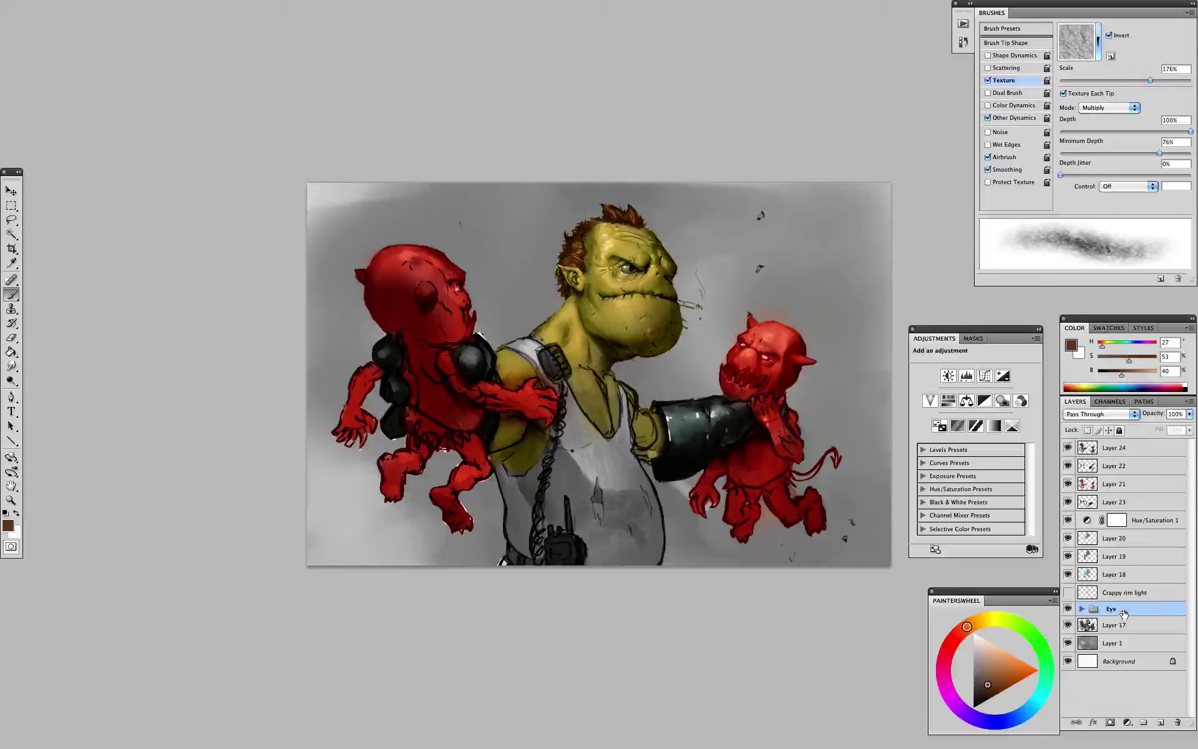
mouse_move(1115, 617)
left_mouse_down()
mouse_move(1117, 447)
mouse_move(1121, 618)
left_mouse_up()
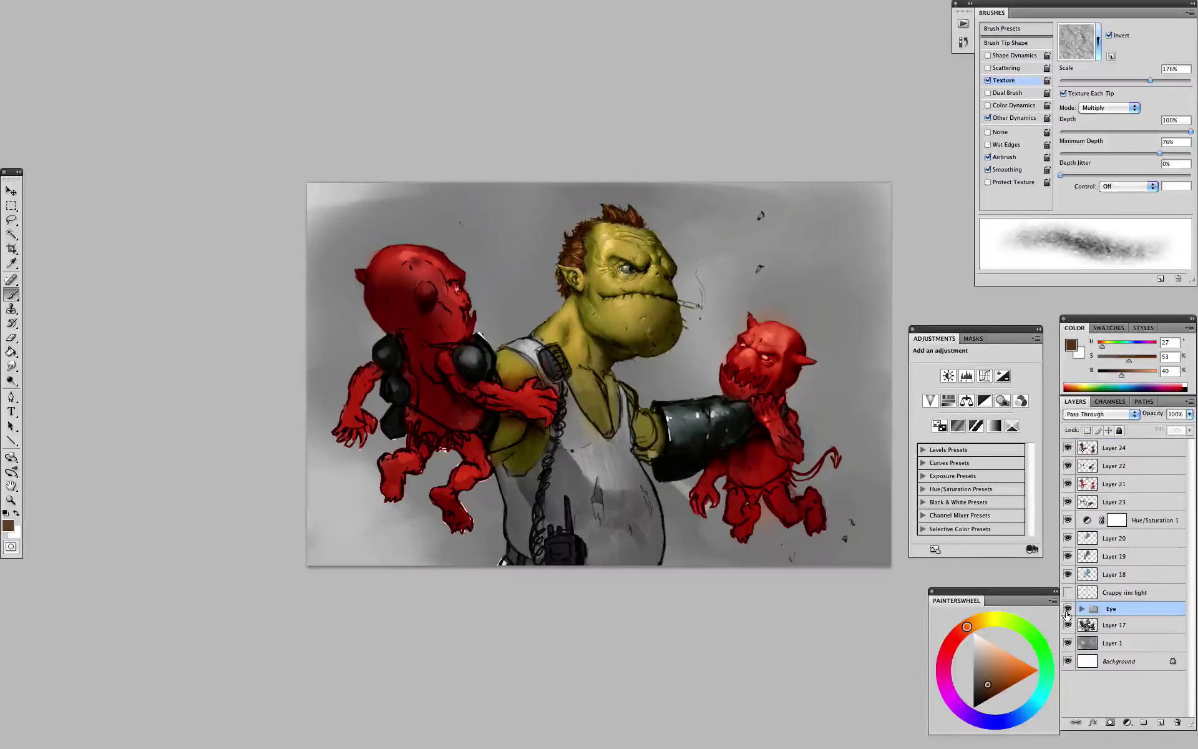
left_click(1125, 626, "shift")
right_click(1125, 625)
left_click(1114, 717)
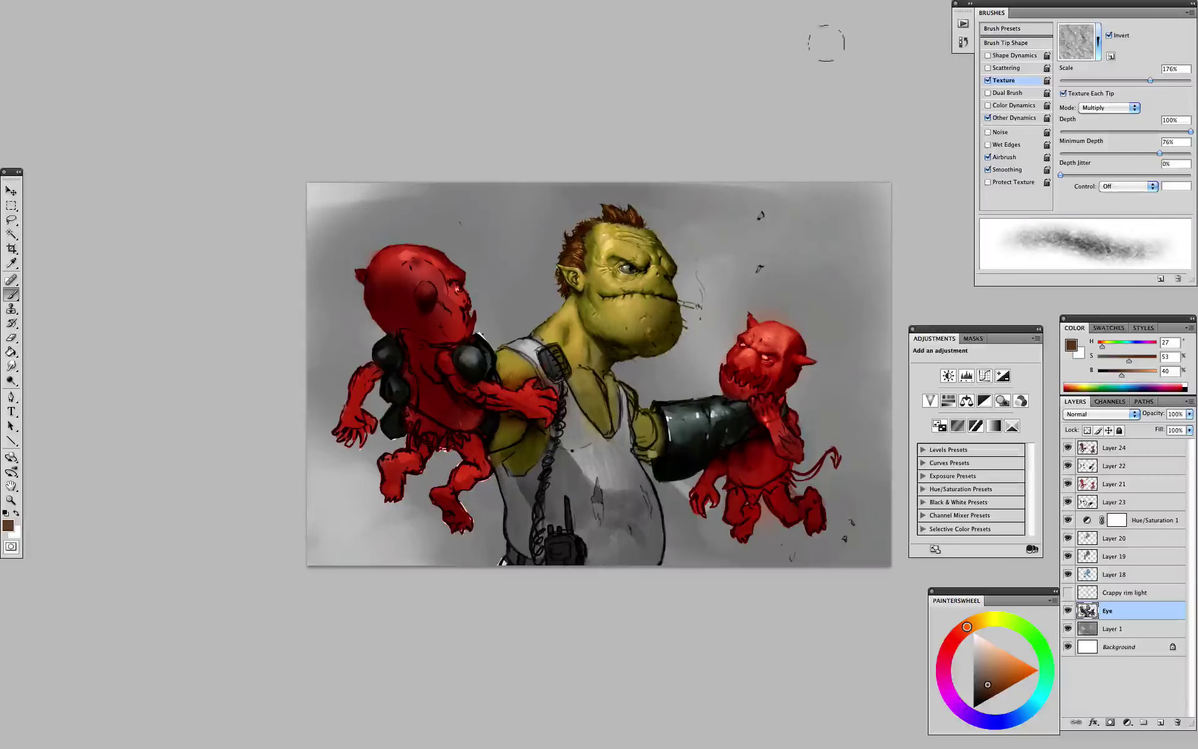
- Hide the Hue/Saturation 1 adjustment and add a second Hue/Saturation adjustment layer above it with saturation set to -66
left_click(1068, 520)
left_click(1136, 522)
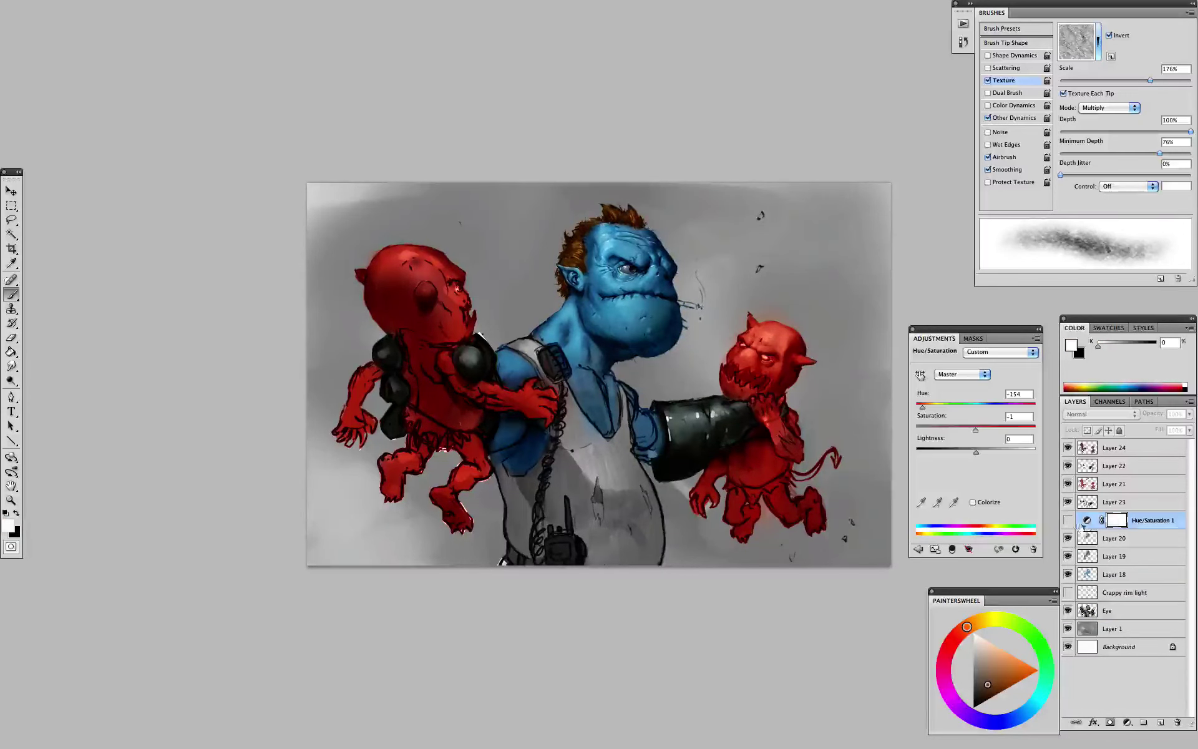
left_click(1123, 726)
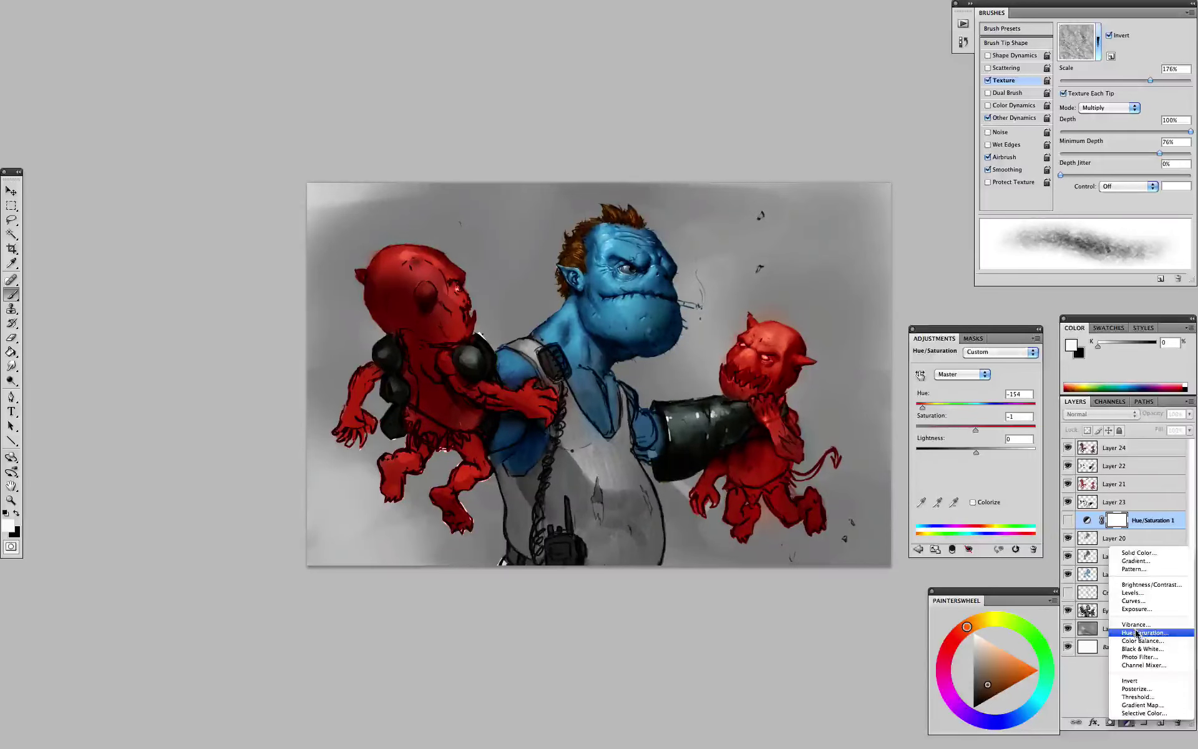
left_click(1135, 647)
left_click_drag(976, 430, 936, 431)
- Compare the ogre's skin colour with each of the two Hue/Saturation adjustments shown and hidden, also at a smaller view size
left_click(1068, 539)
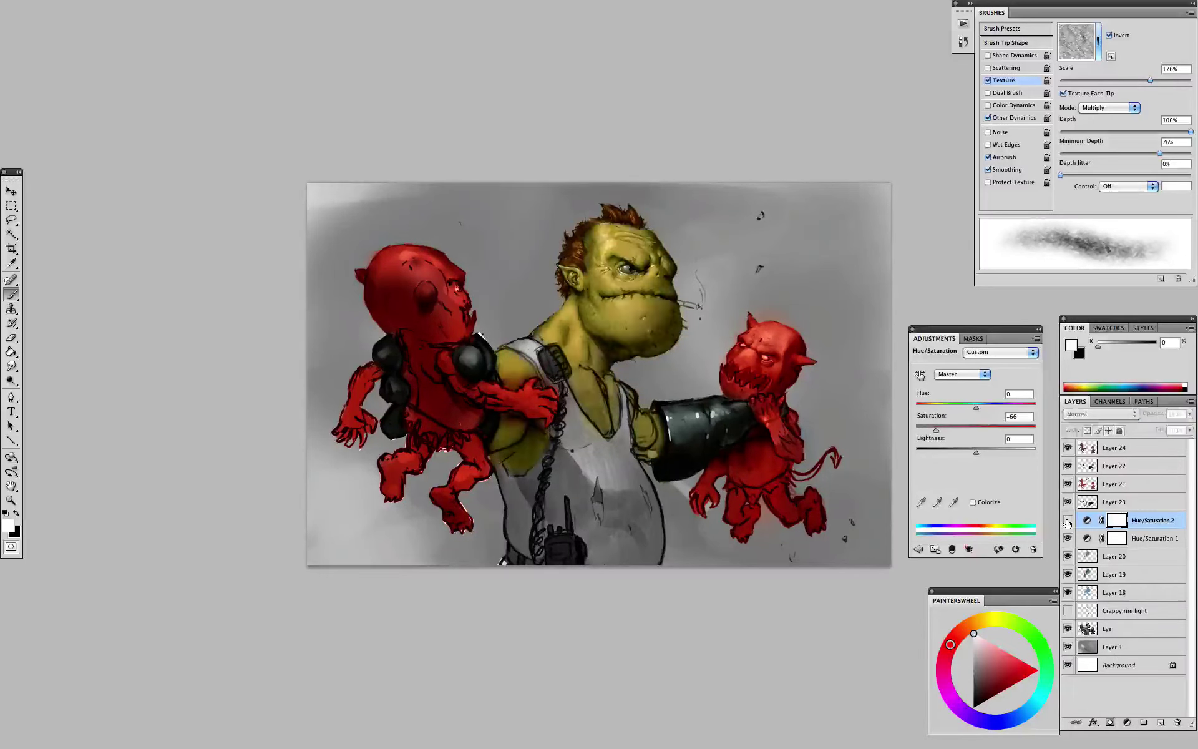
left_click(1067, 538)
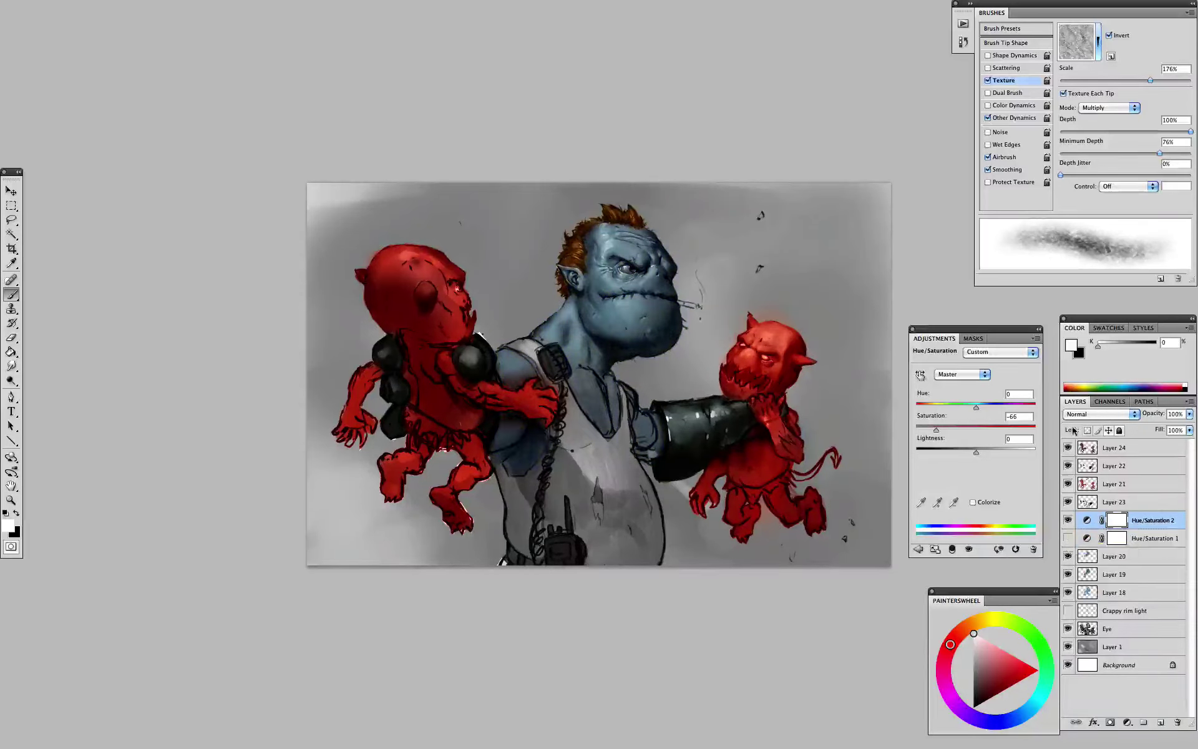
left_click(1068, 538)
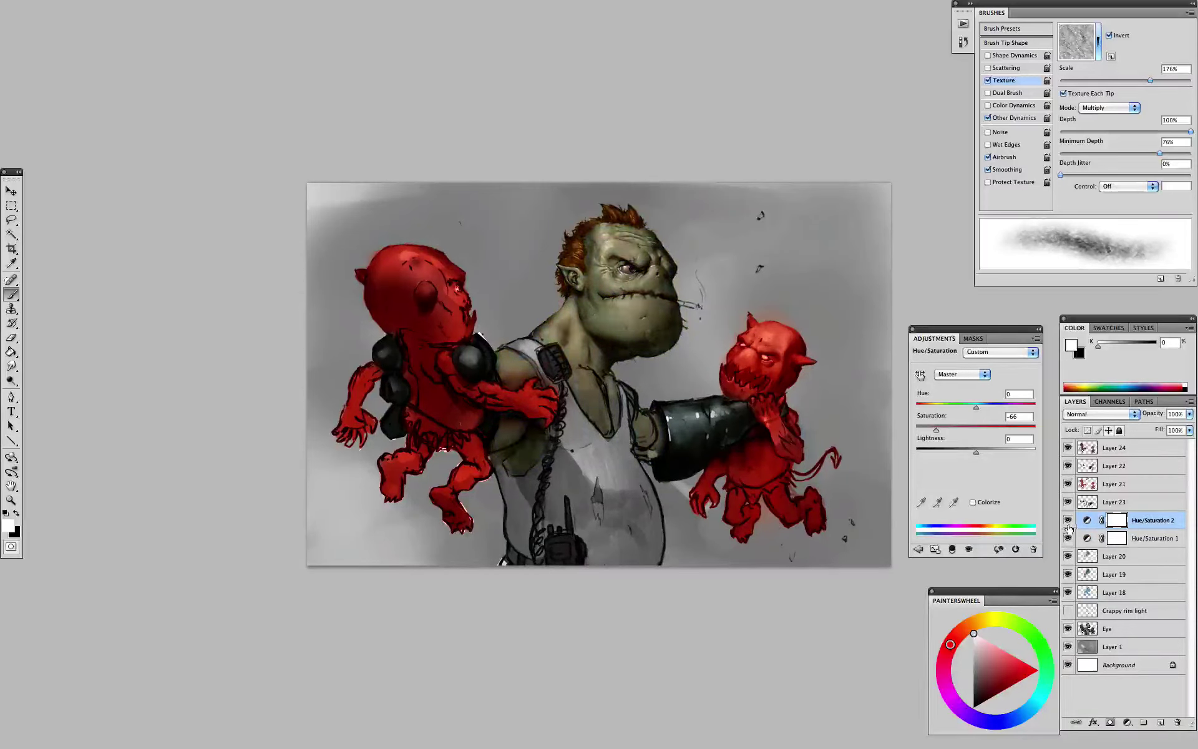
left_click(1068, 538)
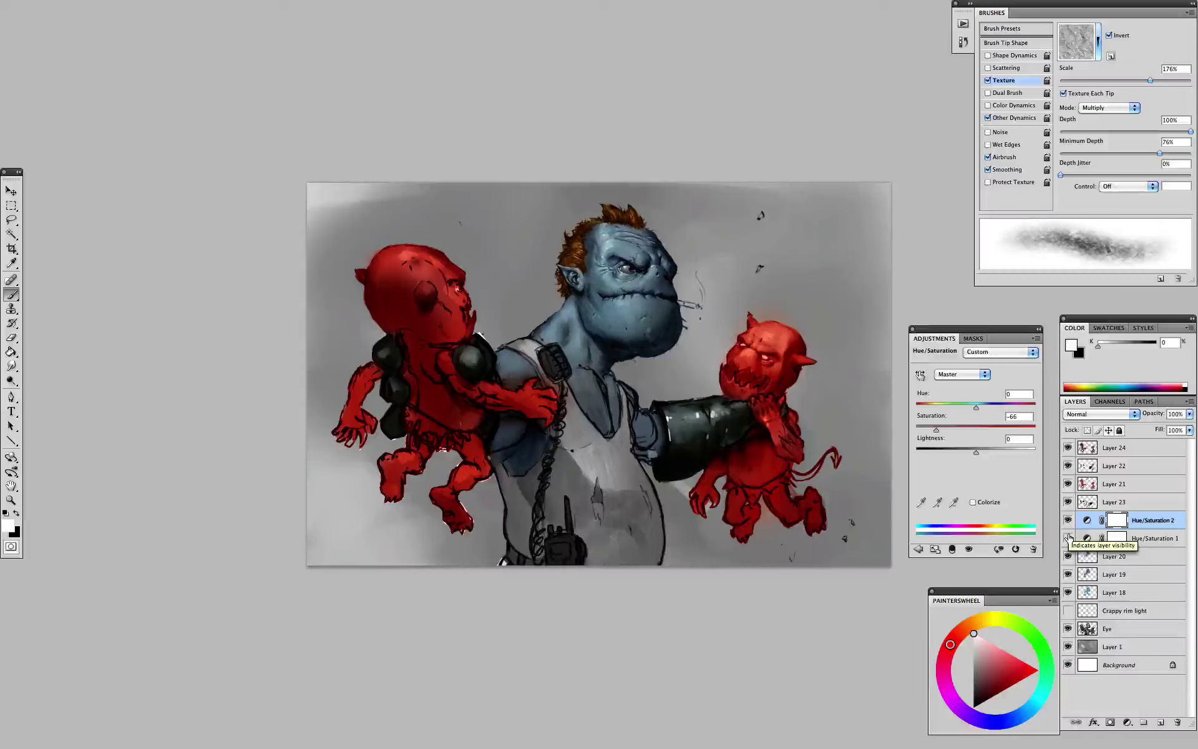
left_click(1069, 538)
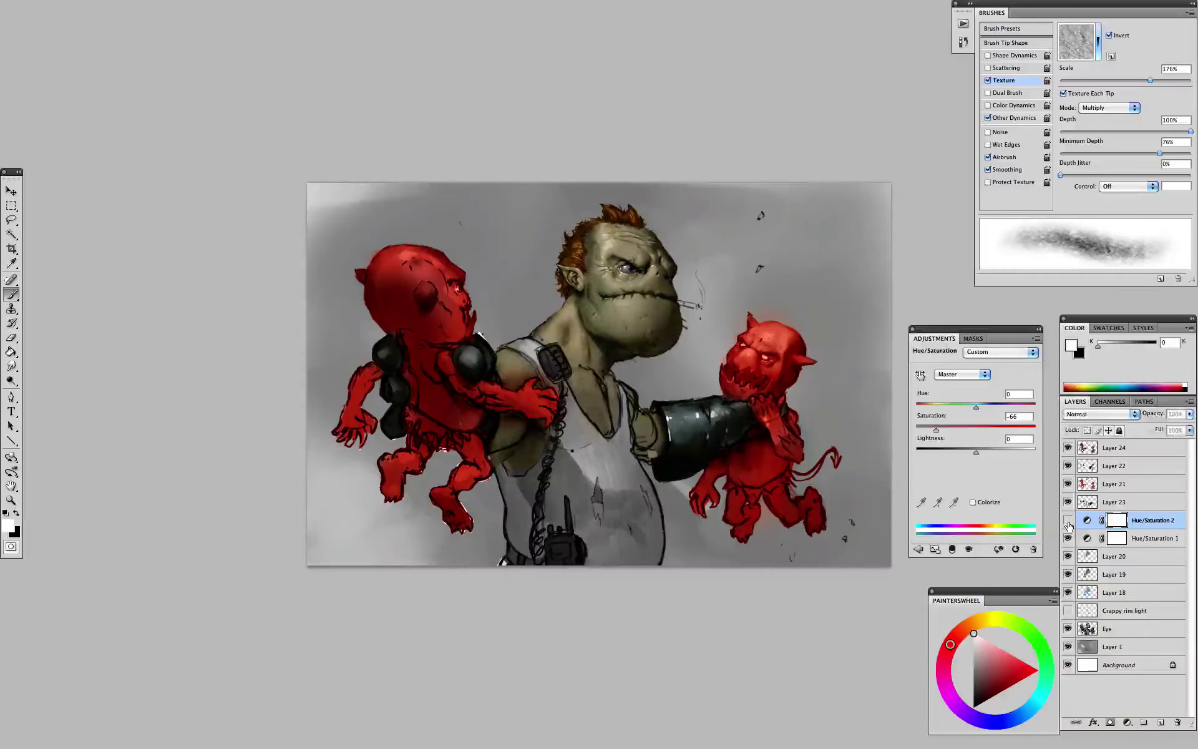
left_click(1067, 520)
left_click(1068, 538)
left_click(1068, 539)
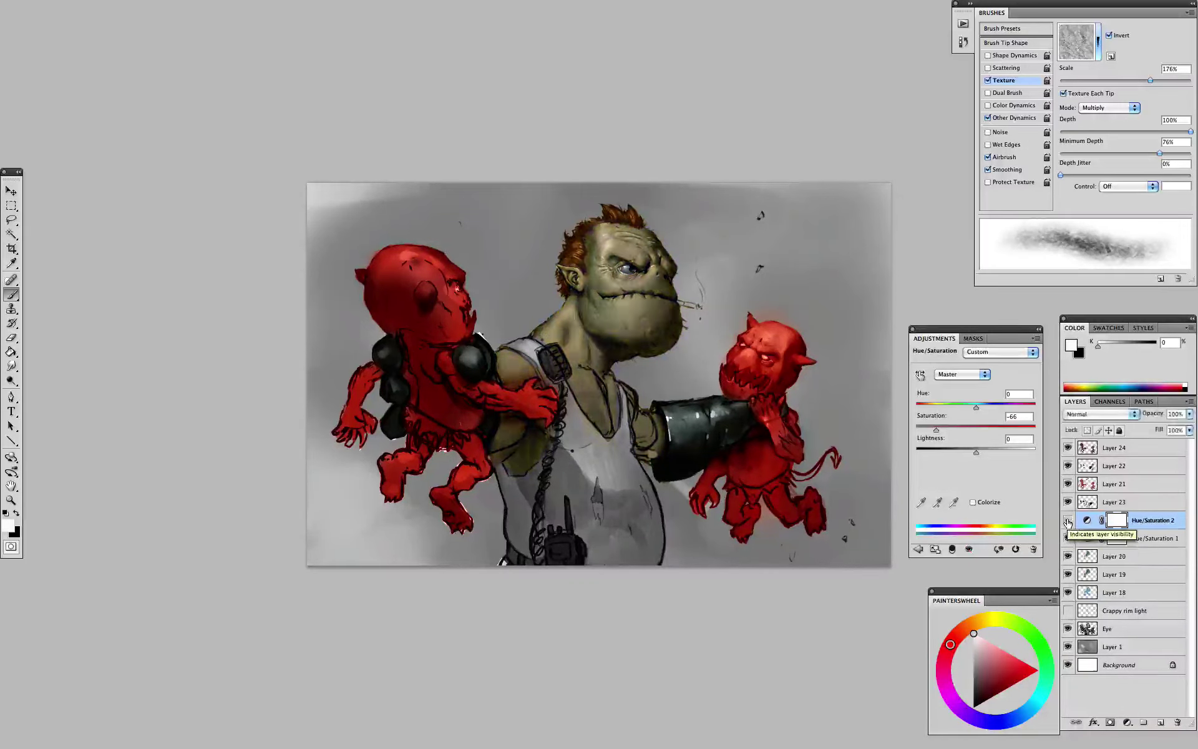
left_click(1068, 538)
key("super+minus")
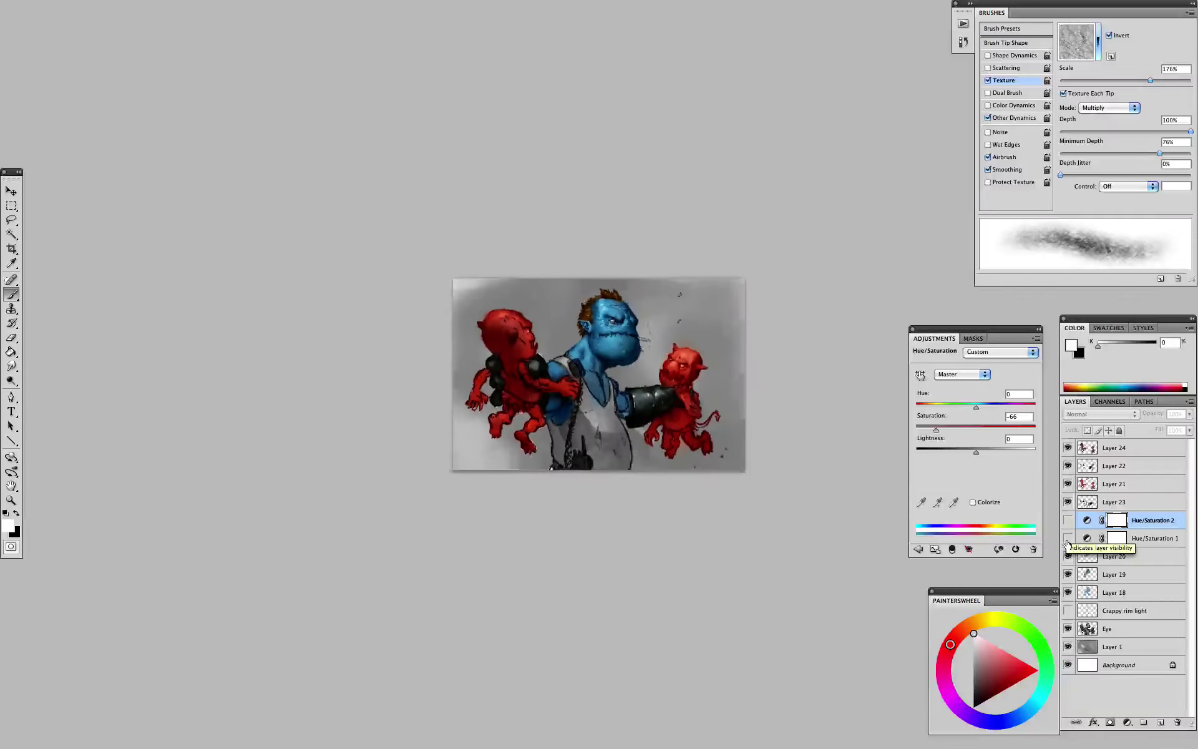
left_click(1068, 520)
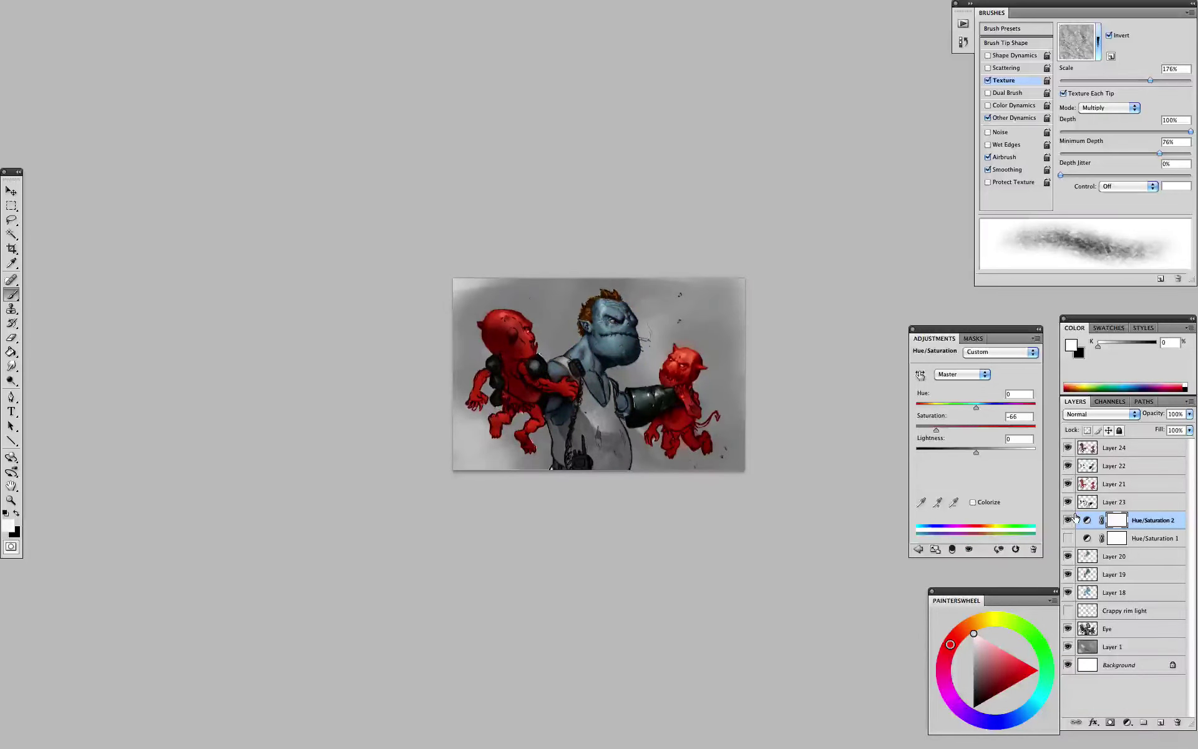
left_click(1069, 519)
key("super+plus")
left_click(1067, 520)
key("super+plus")
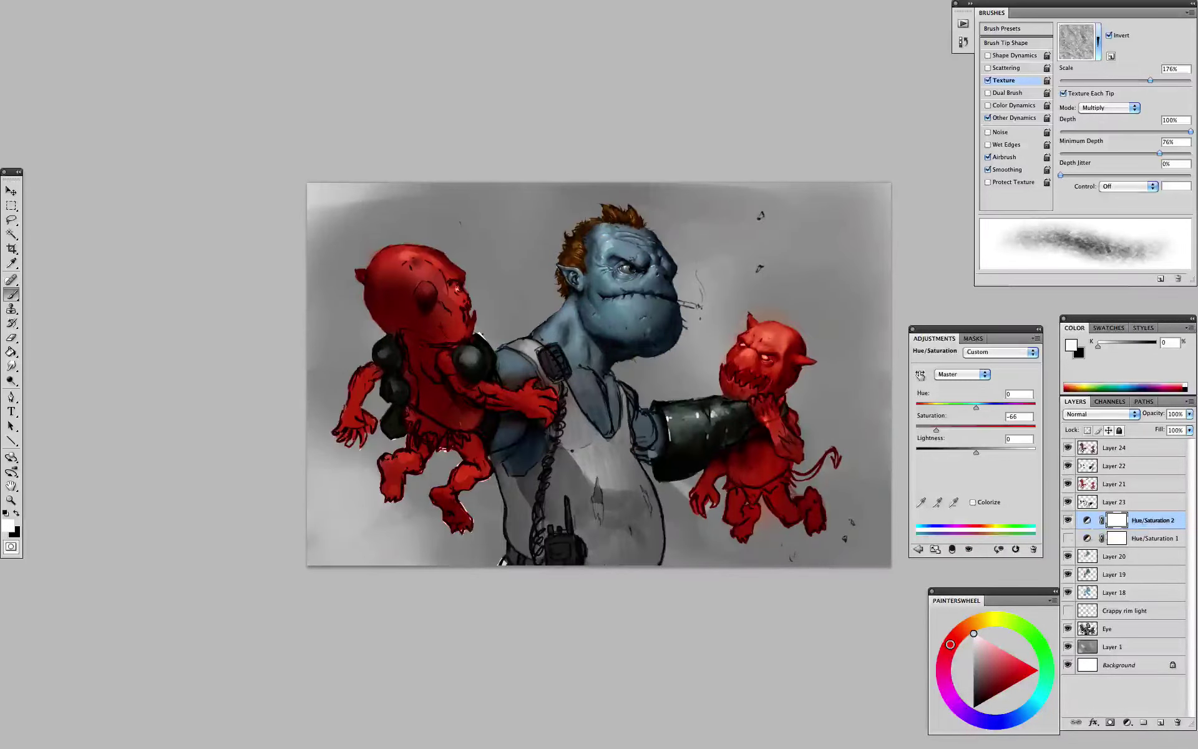
- Flip the canvas horizontally, compare both skin variants again, and leave only the Hue/Saturation 1 adjustment visible
key("super+shift+h")
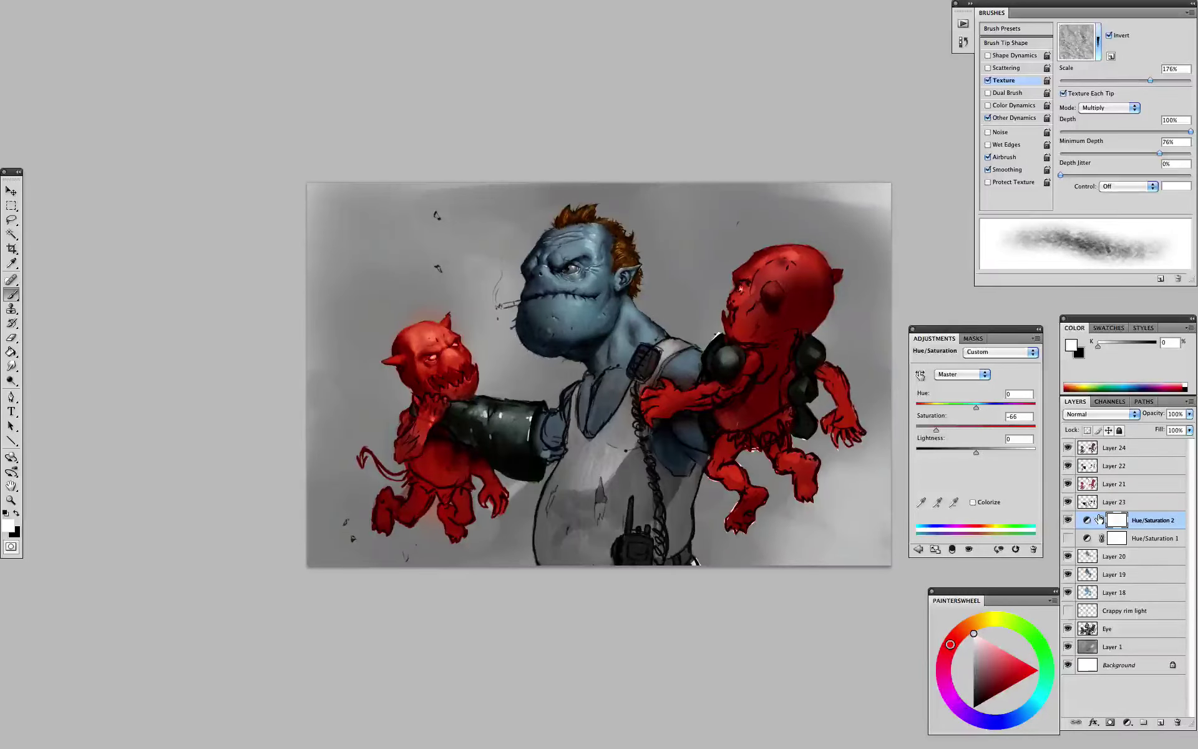
left_click(1068, 538)
left_click(1069, 520)
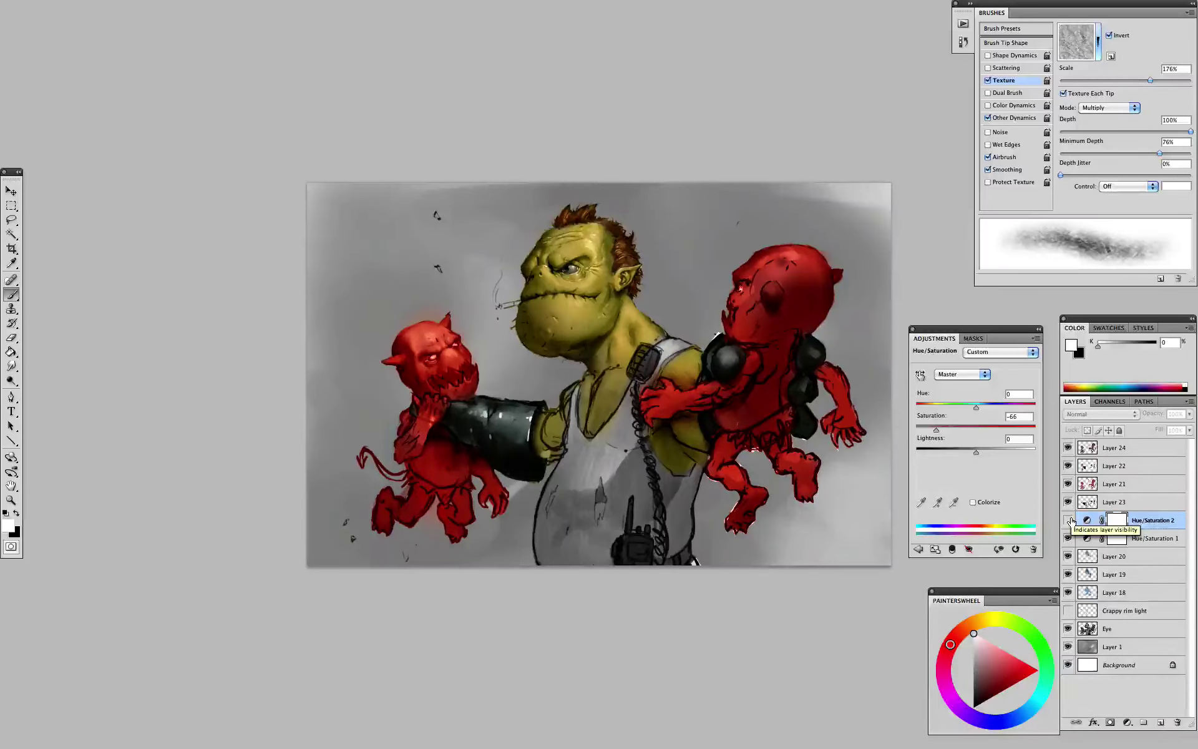
left_click(1069, 520)
left_click(1069, 535)
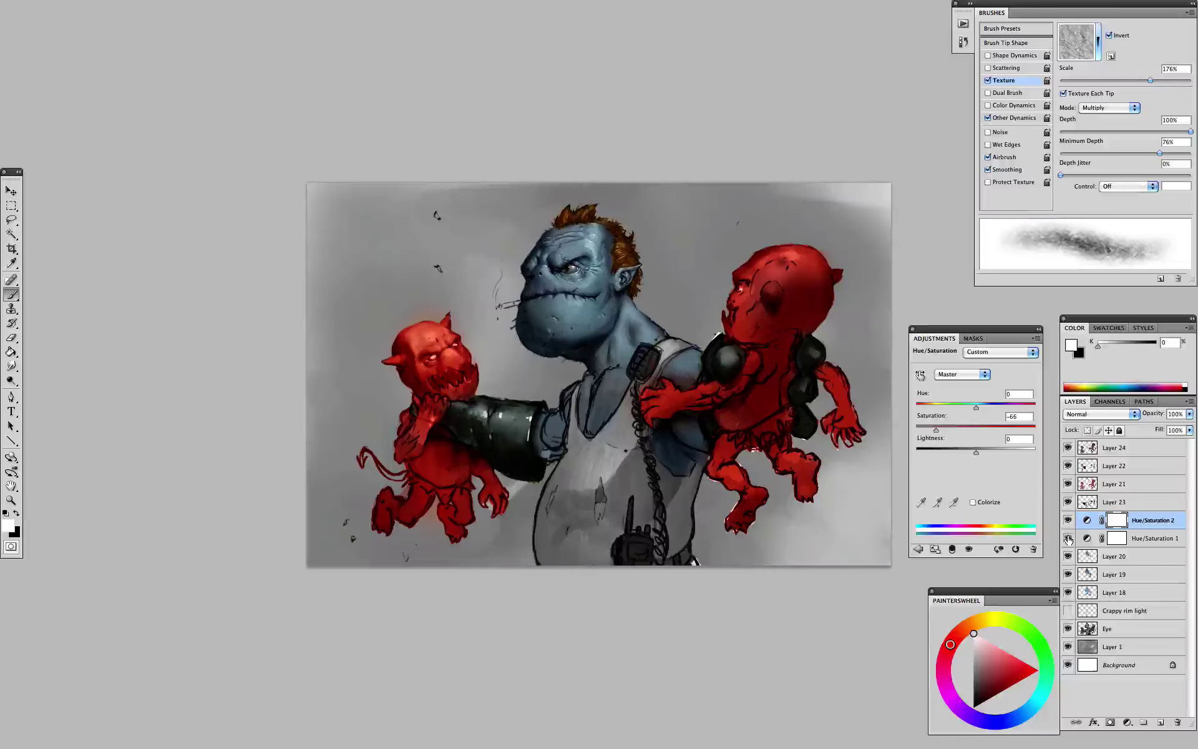
left_click(1069, 535)
left_click(1070, 535)
left_click(1069, 535)
left_click(1069, 520)
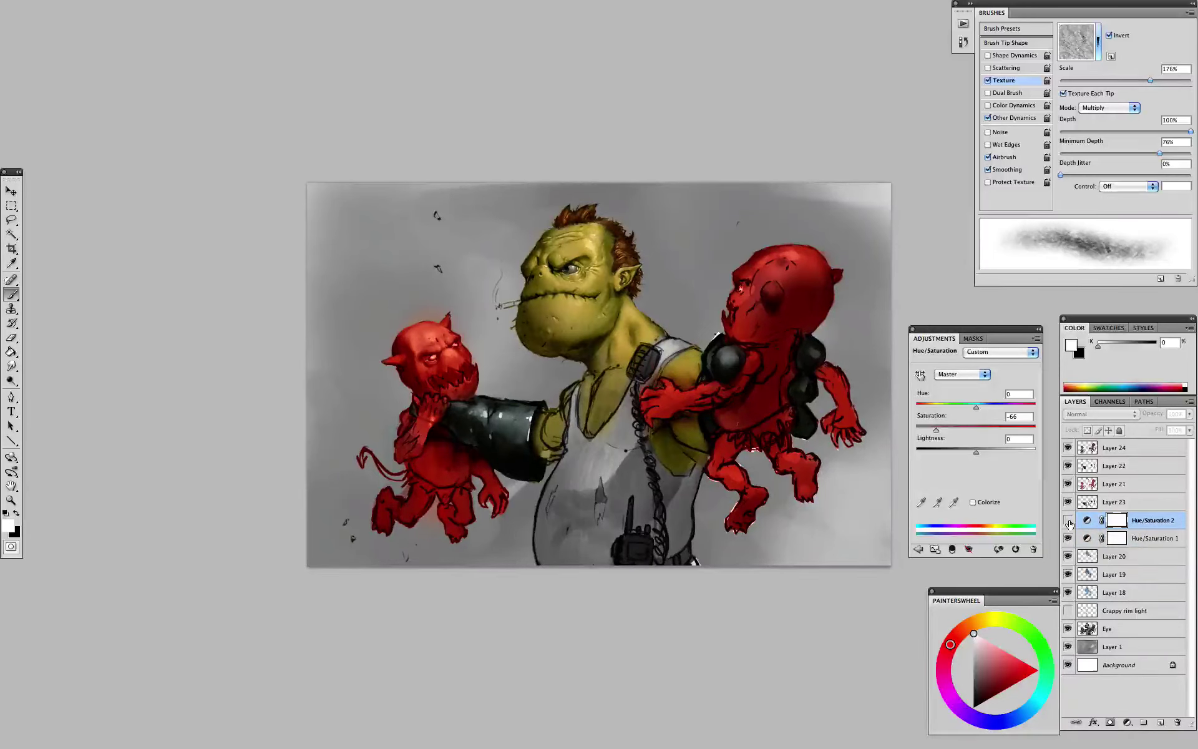
left_click(1114, 448)
left_click(938, 384)
mouse_move(976, 407)
left_mouse_down()
mouse_move(959, 394)
mouse_move(971, 393)
mouse_move(936, 394)
mouse_move(974, 392)
left_mouse_up()
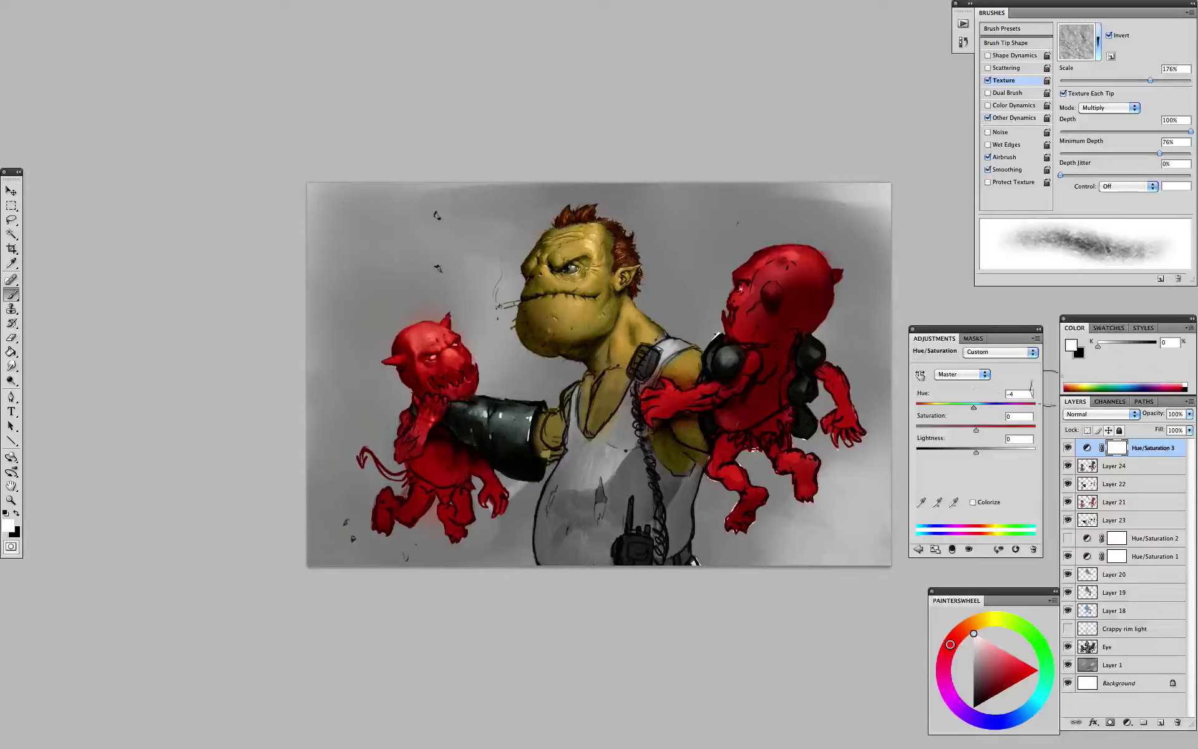
right_click(1106, 448)
left_click(1107, 448)
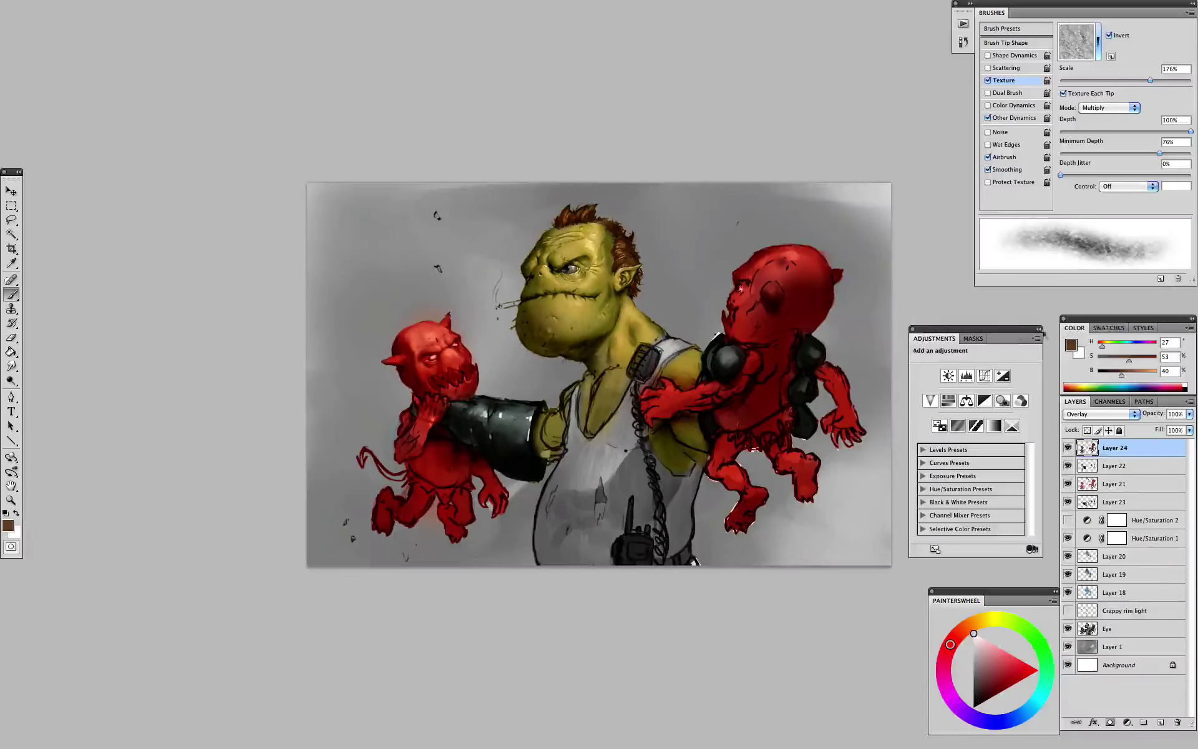
- Select the Hue/Saturation 1 adjustment and check the skin colour once more with the desaturating adjustment shown and hidden
left_click(1125, 539)
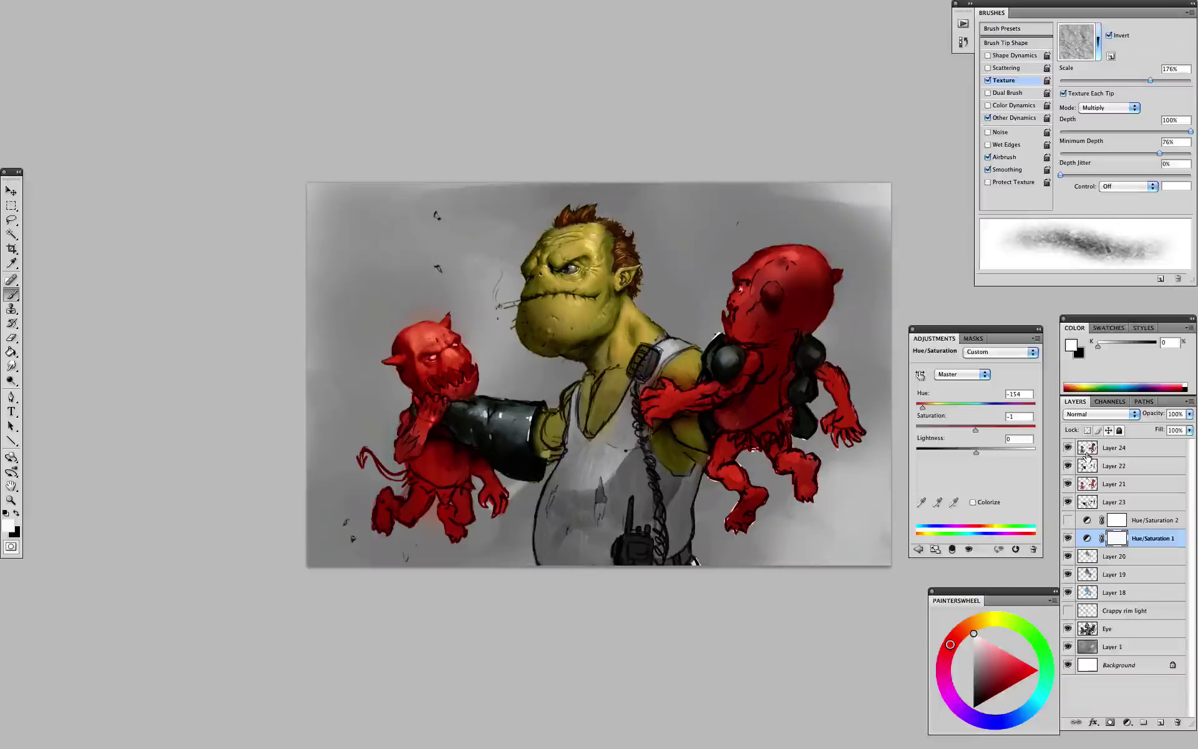
left_click(1068, 519)
left_click(1068, 520)
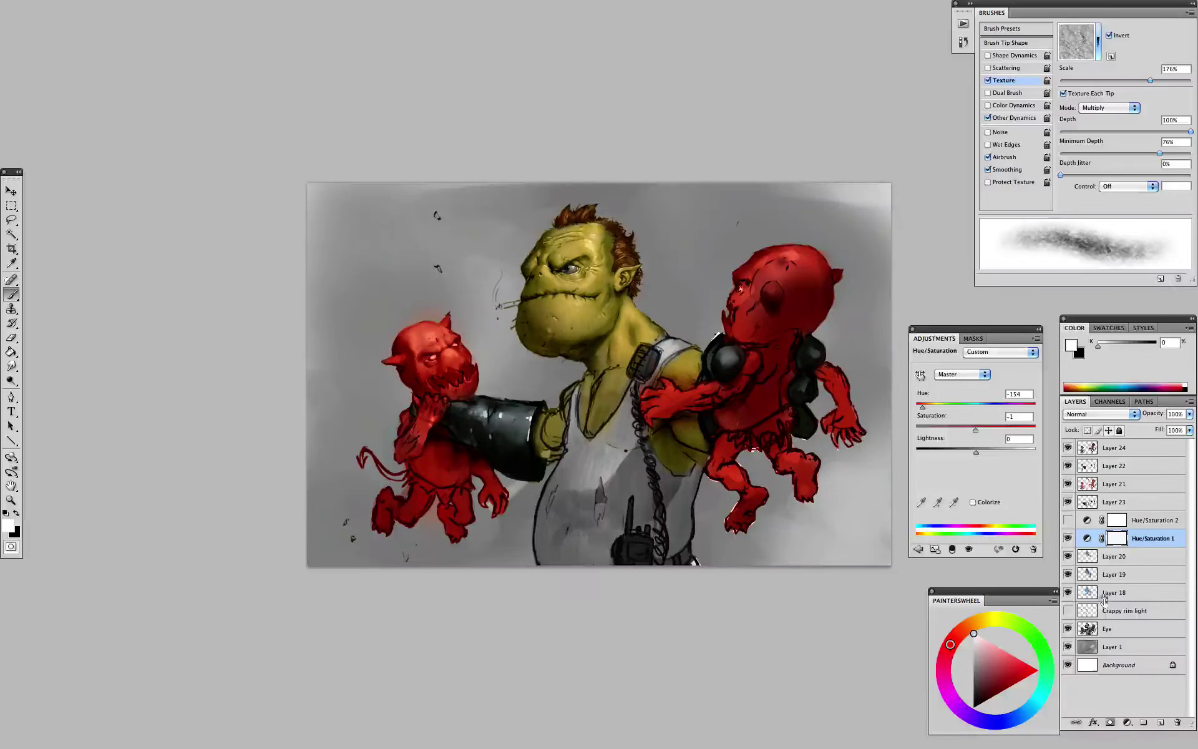
- Merge all character and adjustment layers above Layer 1 into one layer and save the painting as gremwar_008.psd
key("super+shift+s")
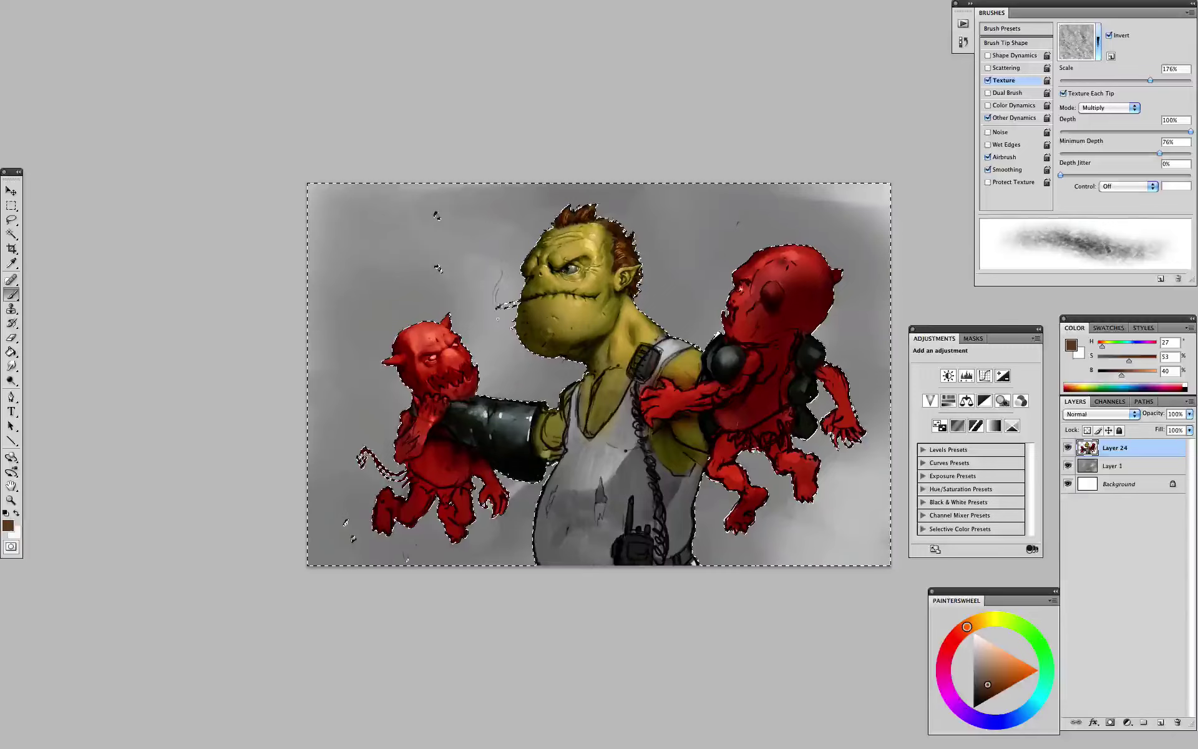
key("super+shift+s")
key("Return")
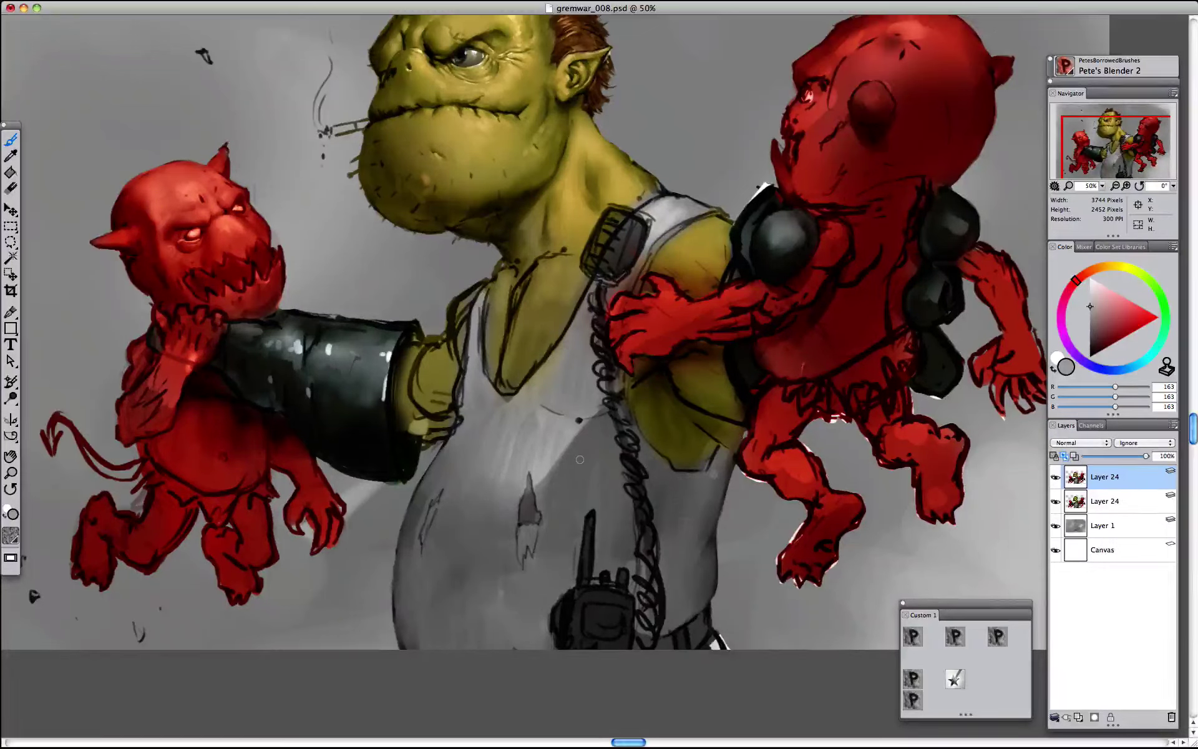
- In Corel Painter, use Pete's Blender 2 to soften the sketch lines on the ogre's chest and the shading under his raised arm
left_click_drag(520, 313, 523, 286)
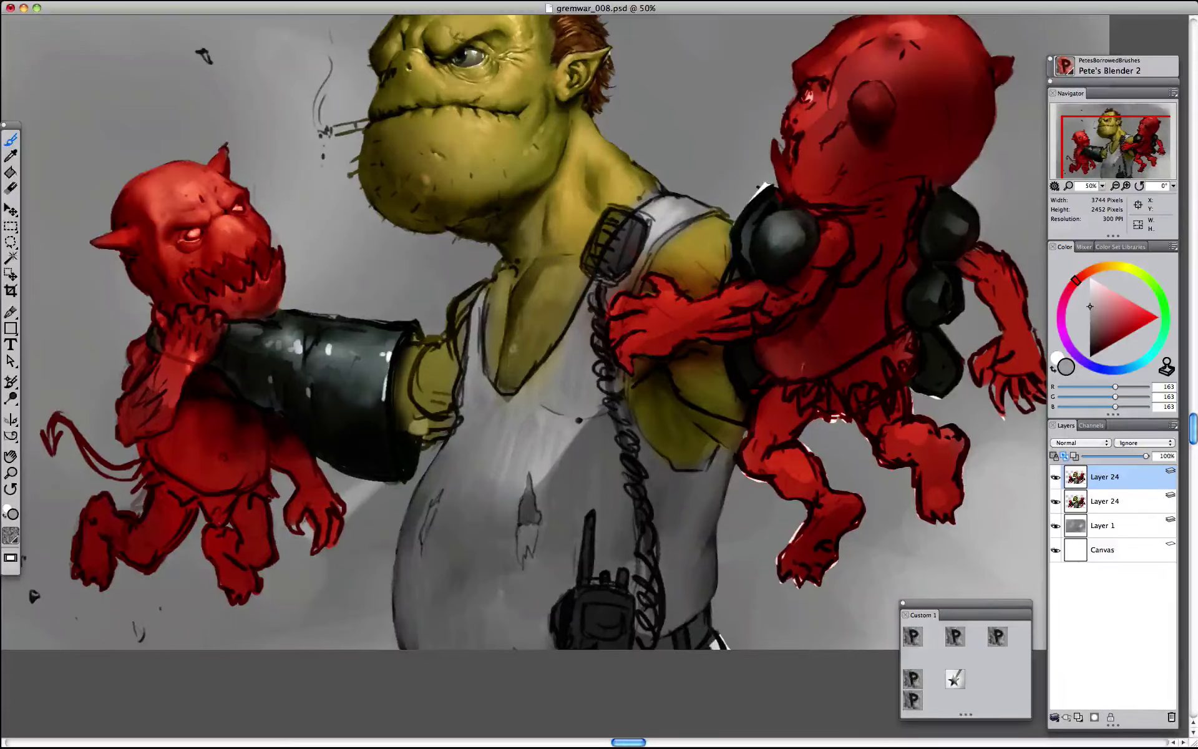
left_click_drag(677, 374, 740, 421)
left_click_drag(695, 425, 727, 450)
left_click_drag(724, 437, 708, 465)
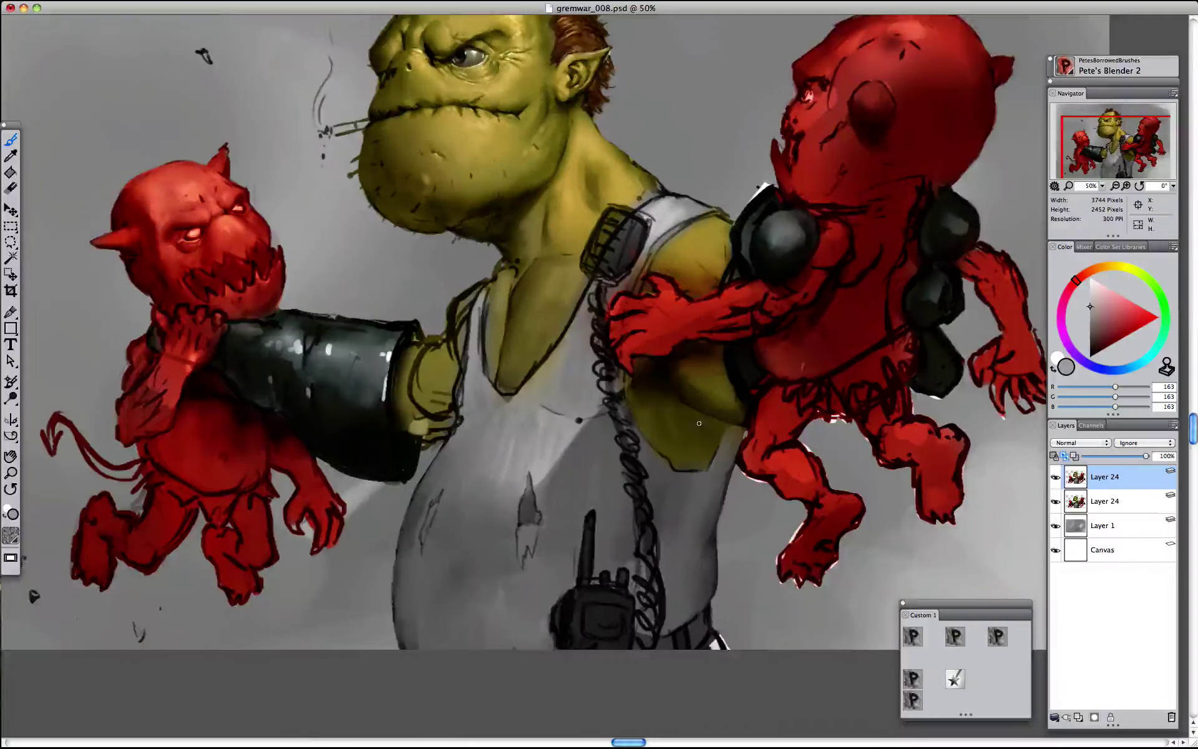
- Blend away the black sketch lines along the tank top's neckline, shoulder strap and armhole beside the gauntlet arm
key("super+plus")
left_click_drag(477, 236, 462, 257)
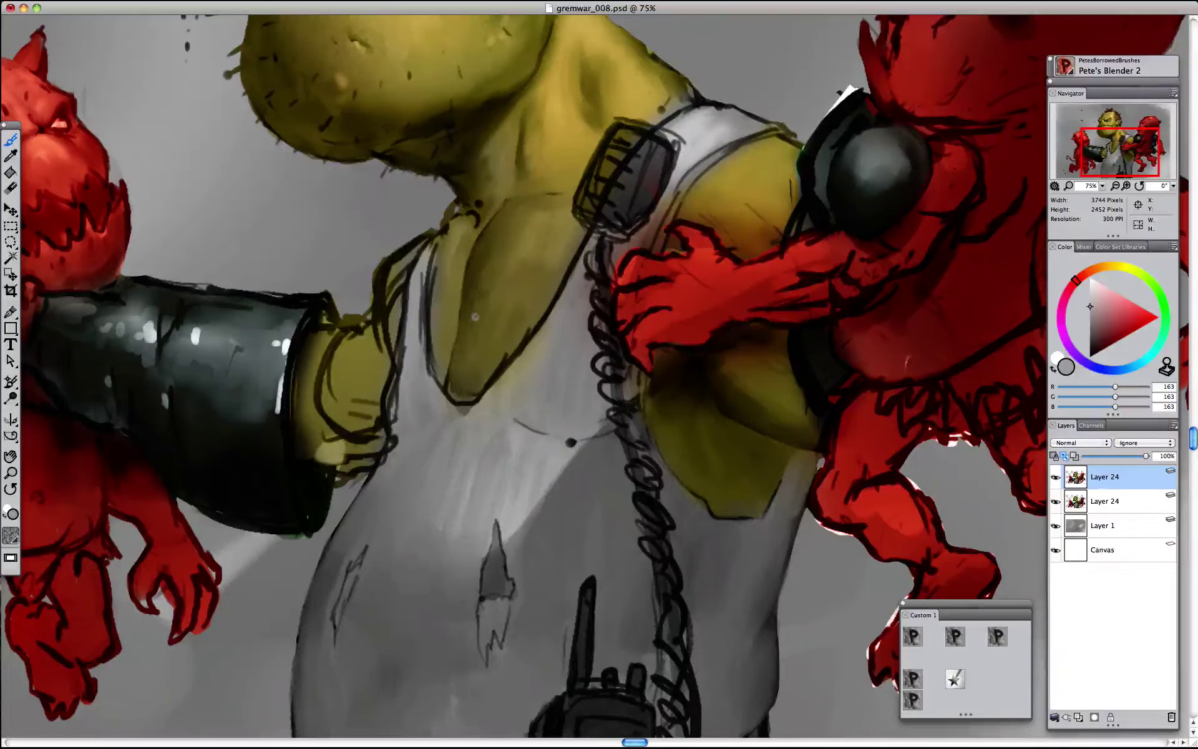
left_click_drag(502, 363, 534, 326)
mouse_move(573, 280)
left_mouse_down()
mouse_move(471, 405)
mouse_move(537, 346)
mouse_move(575, 281)
mouse_move(485, 394)
left_mouse_up()
left_click_drag(428, 259, 422, 368)
left_click_drag(476, 405, 456, 413)
left_click_drag(416, 250, 400, 393)
left_click_drag(412, 287, 390, 437)
mouse_move(418, 363)
left_mouse_down()
mouse_move(406, 433)
mouse_move(368, 485)
left_mouse_up()
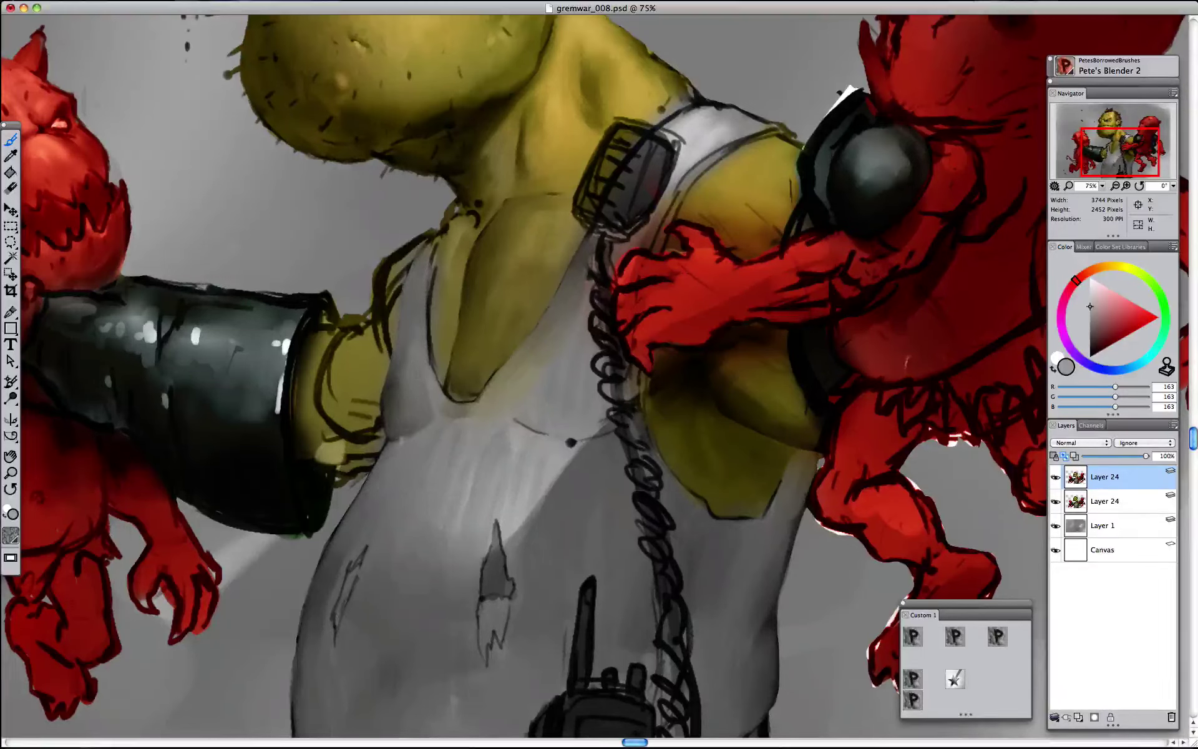
- Smooth the ogre's bare arm between the gauntlet and the tank top, blending out the sketch lines around the elbow
key("super+minus")
key("super+minus")
key("super+minus")
key("super+minus")
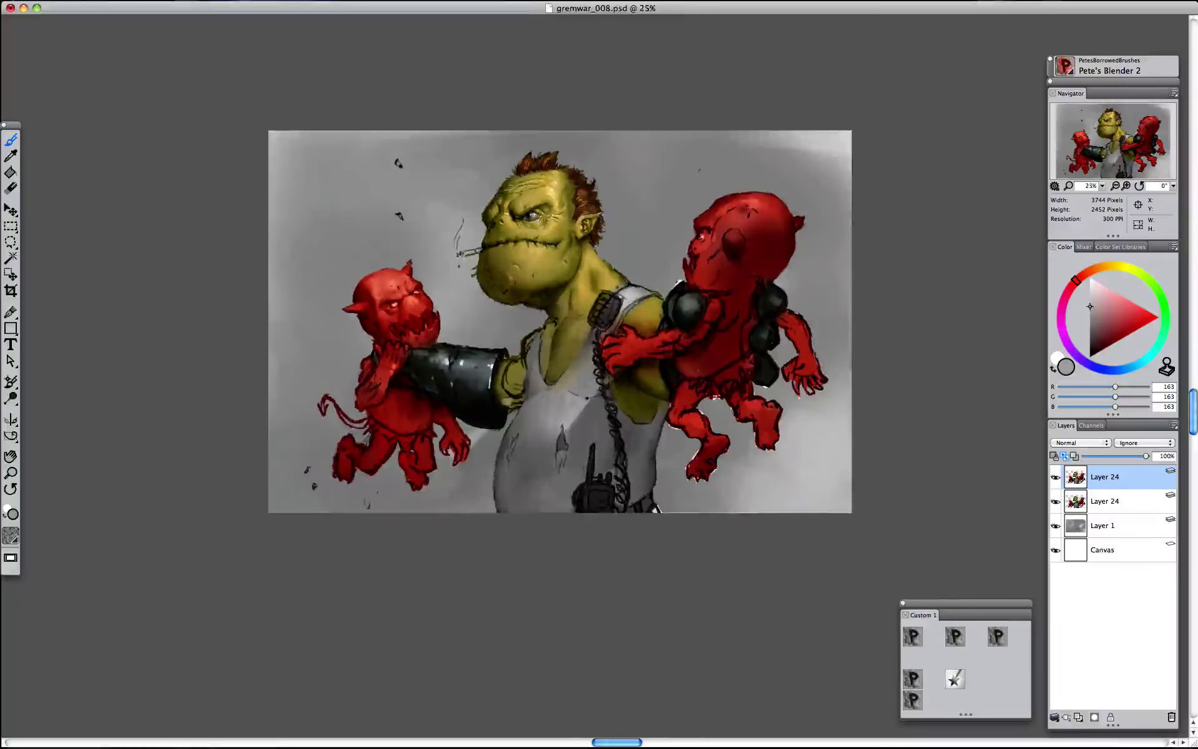
key("super+equal")
key("super+equal")
key("super+equal")
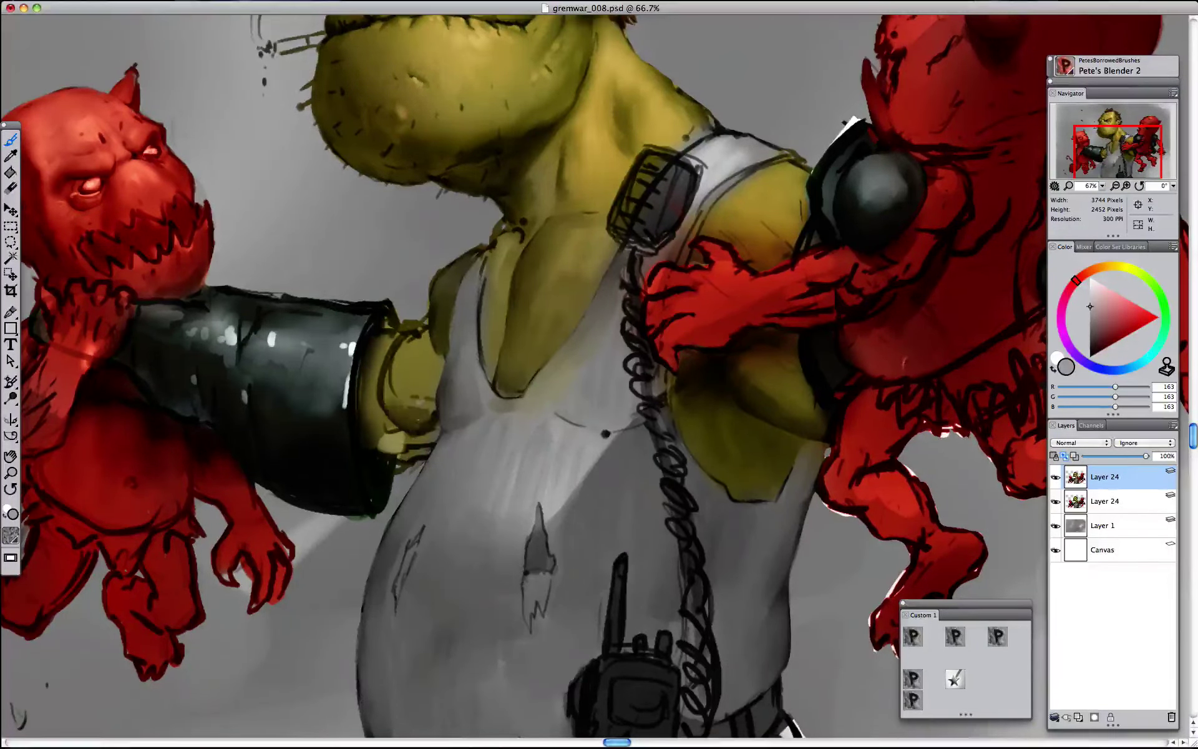
mouse_move(428, 409)
left_mouse_down()
mouse_move(390, 393)
mouse_move(403, 342)
left_mouse_up()
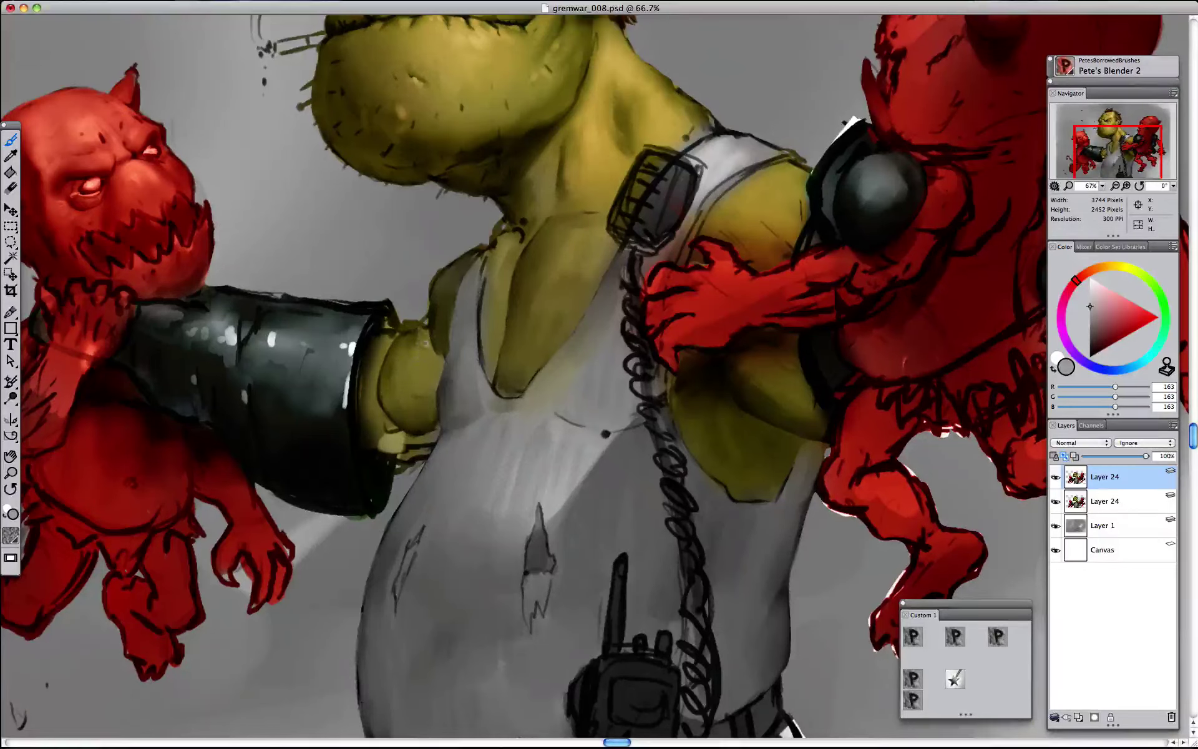
mouse_move(437, 459)
left_mouse_down()
mouse_move(375, 437)
mouse_move(394, 430)
left_mouse_up()
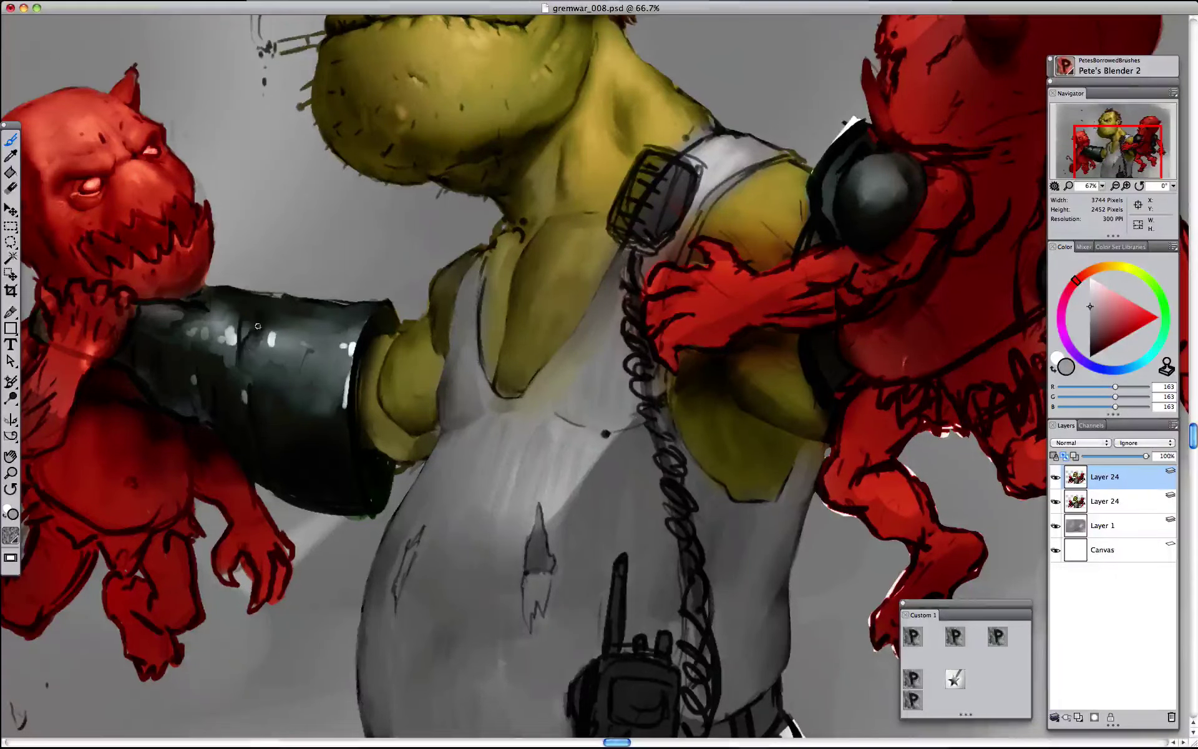
- Blend the white highlights and dark streaks on the ogre's metal gauntlet into smooth reflections
left_click_drag(272, 338, 278, 349)
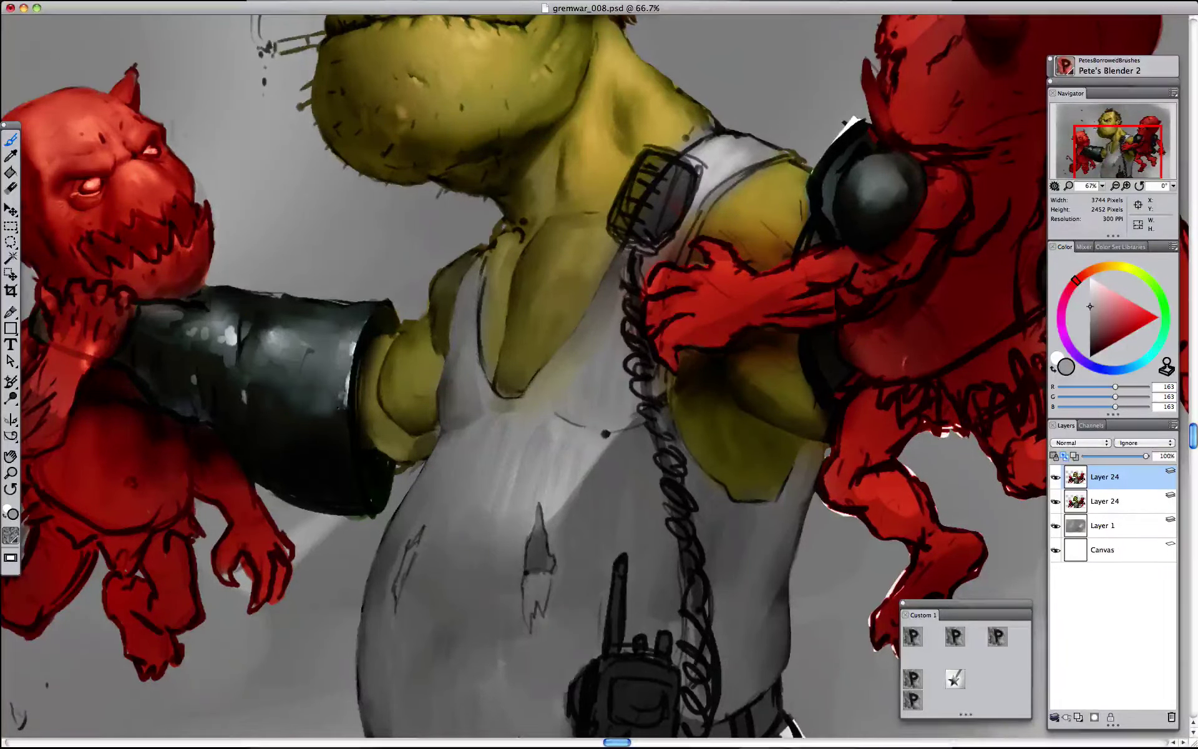
left_click_drag(343, 407, 346, 378)
mouse_move(232, 334)
left_mouse_down()
mouse_move(227, 353)
mouse_move(232, 312)
mouse_move(248, 319)
left_mouse_up()
left_click_drag(244, 393, 240, 412)
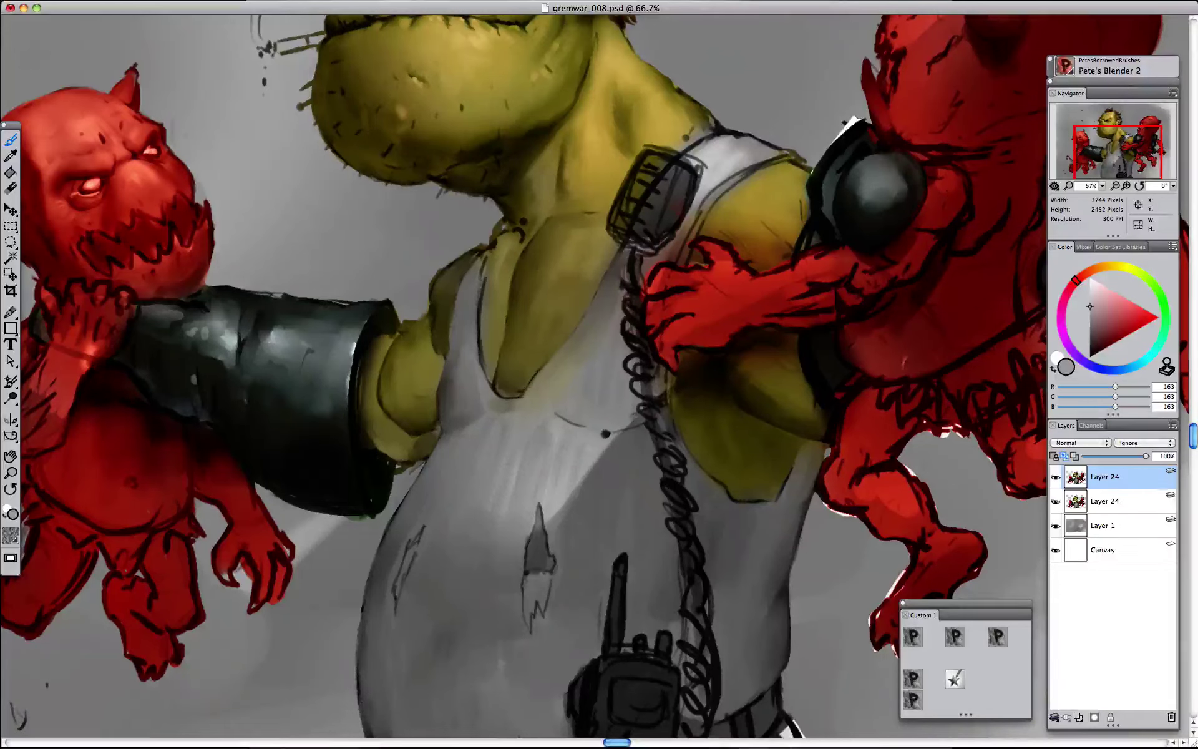
- Blend the sketch lines where the gauntlet meets the smaller red gremlin's chin and smooth the gremlin's dangling hand
left_click_drag(196, 307, 164, 308)
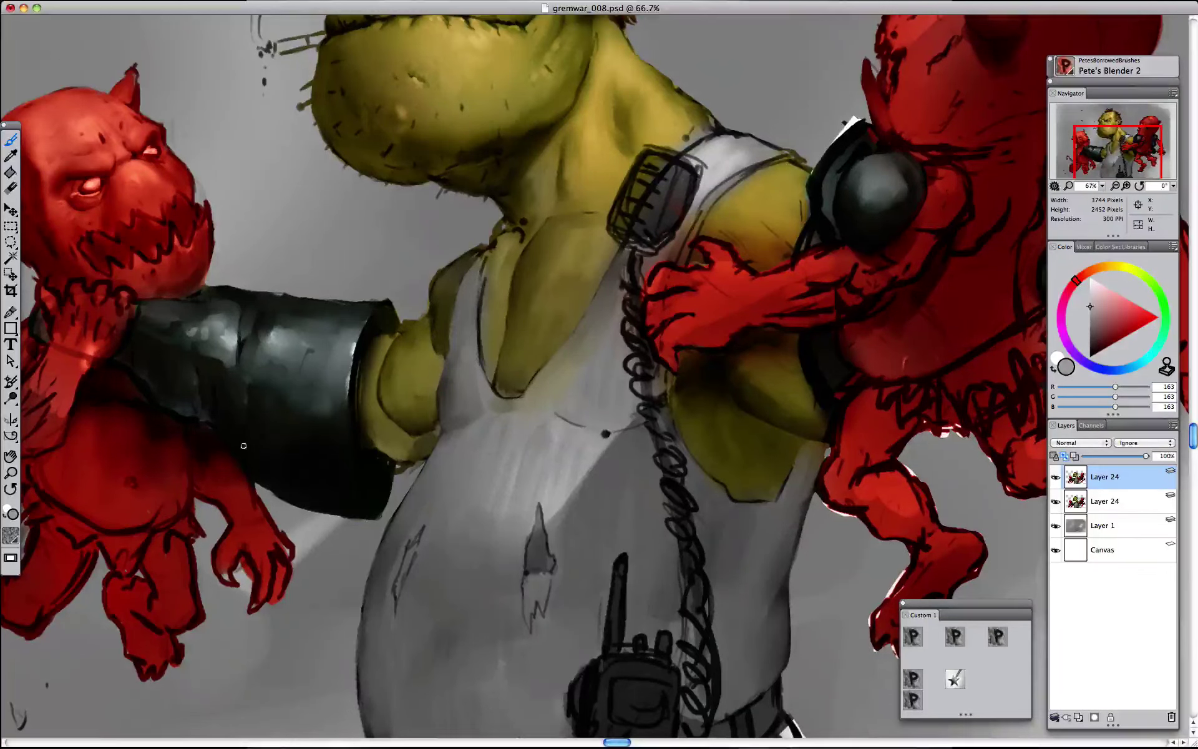
mouse_move(258, 514)
left_mouse_down()
mouse_move(276, 533)
mouse_move(264, 586)
left_mouse_up()
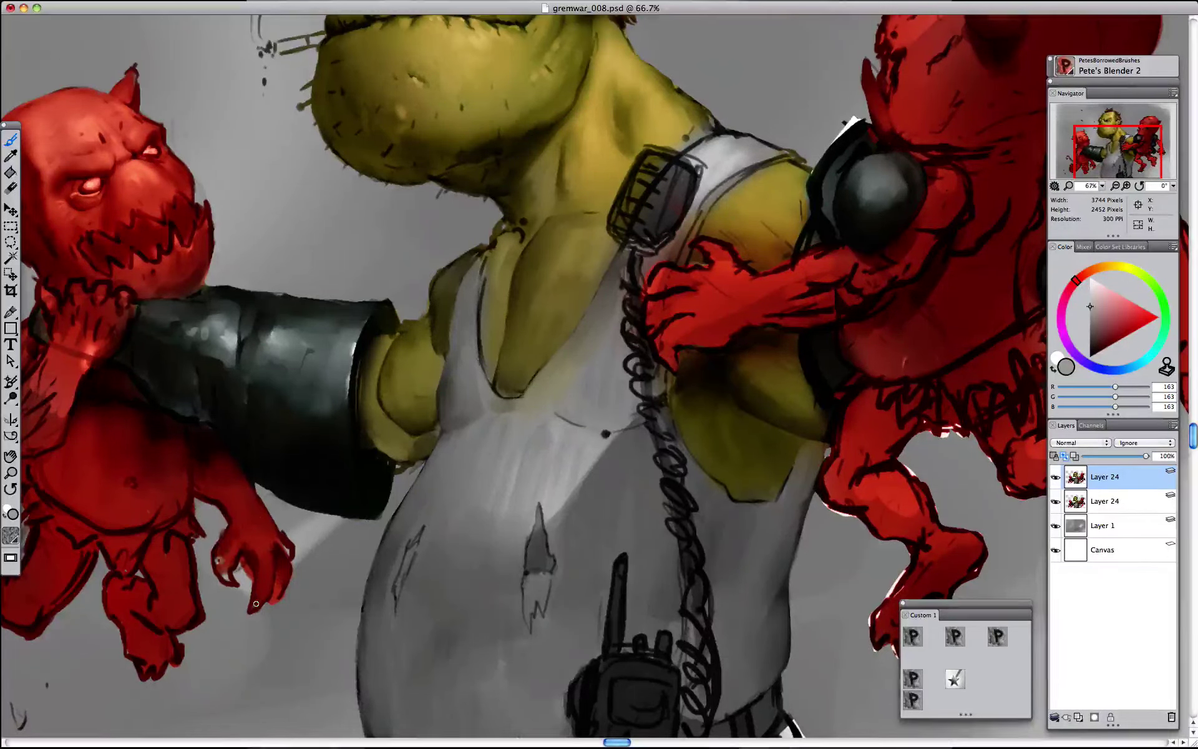
- With transparency preserved, paint dark grey (RGB 51) shading along the tank top's gauntlet-side edge and belly using Pete's Painting Brush
key("super+0")
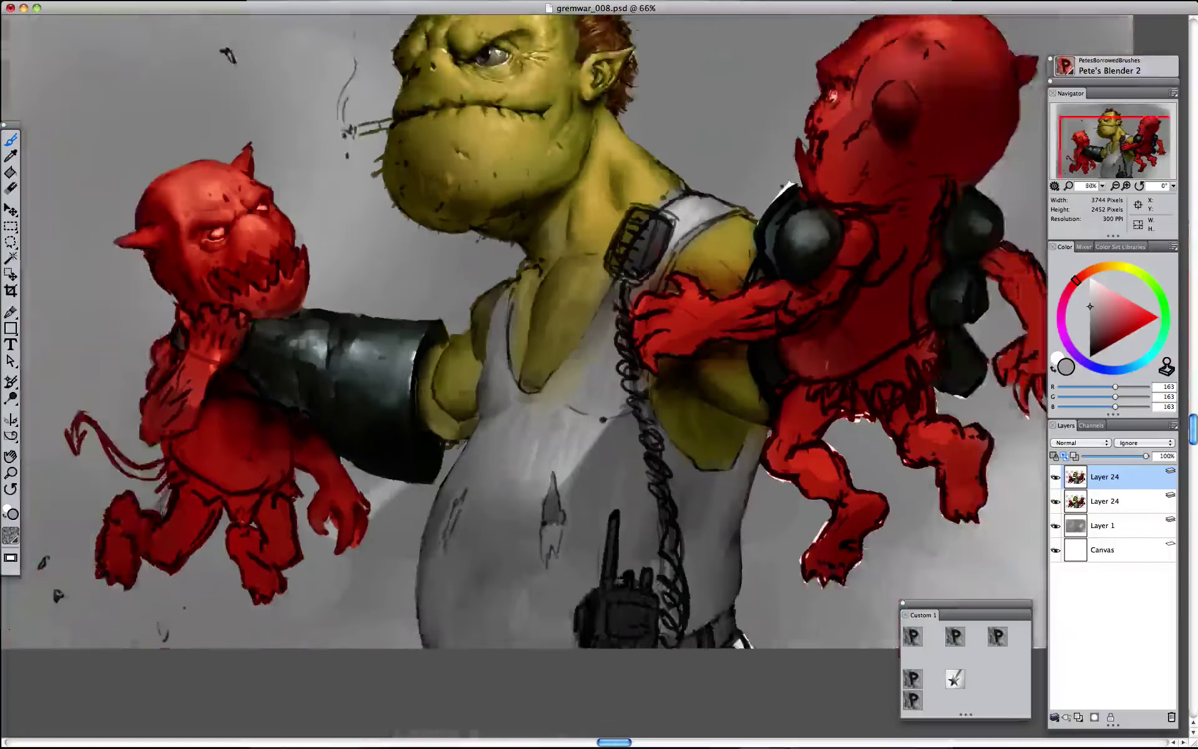
key("super+minus")
key("super+minus")
key("super+plus")
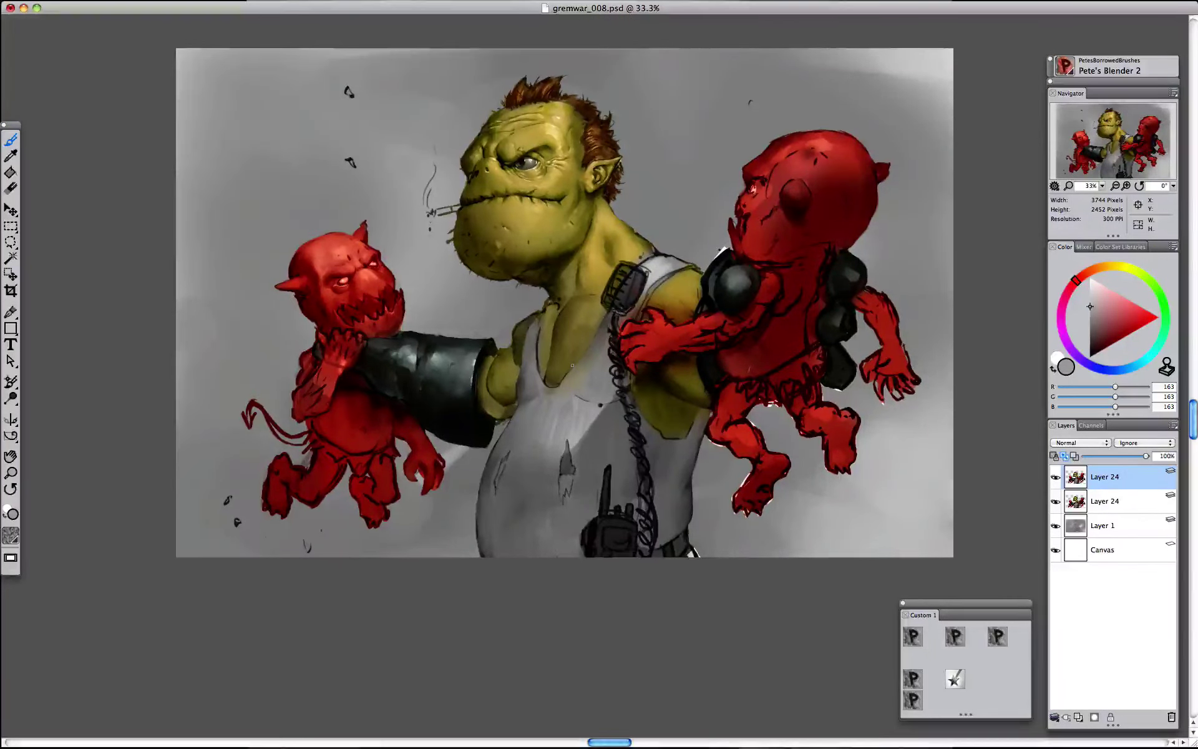
left_click(955, 636)
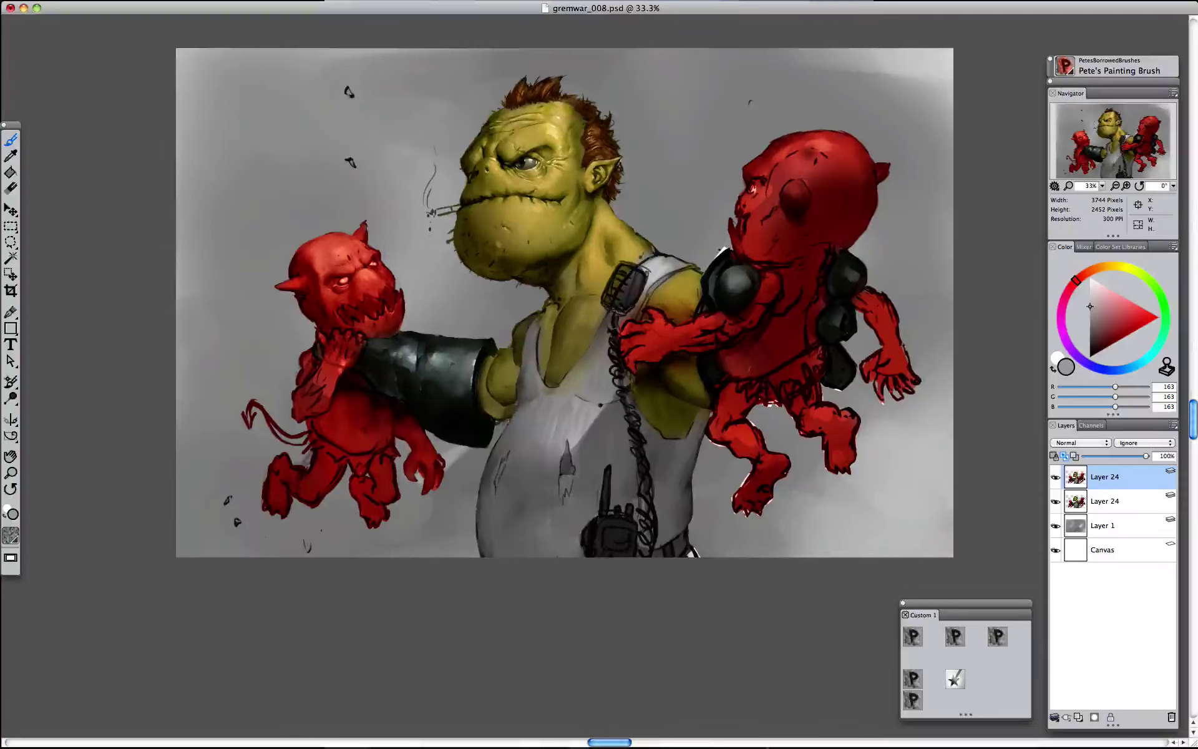
left_click(1054, 456)
left_click(1090, 341)
mouse_move(488, 487)
left_mouse_down()
mouse_move(499, 553)
mouse_move(513, 420)
mouse_move(497, 513)
left_mouse_up()
mouse_move(506, 442)
left_mouse_down()
mouse_move(541, 399)
mouse_move(538, 408)
left_mouse_up()
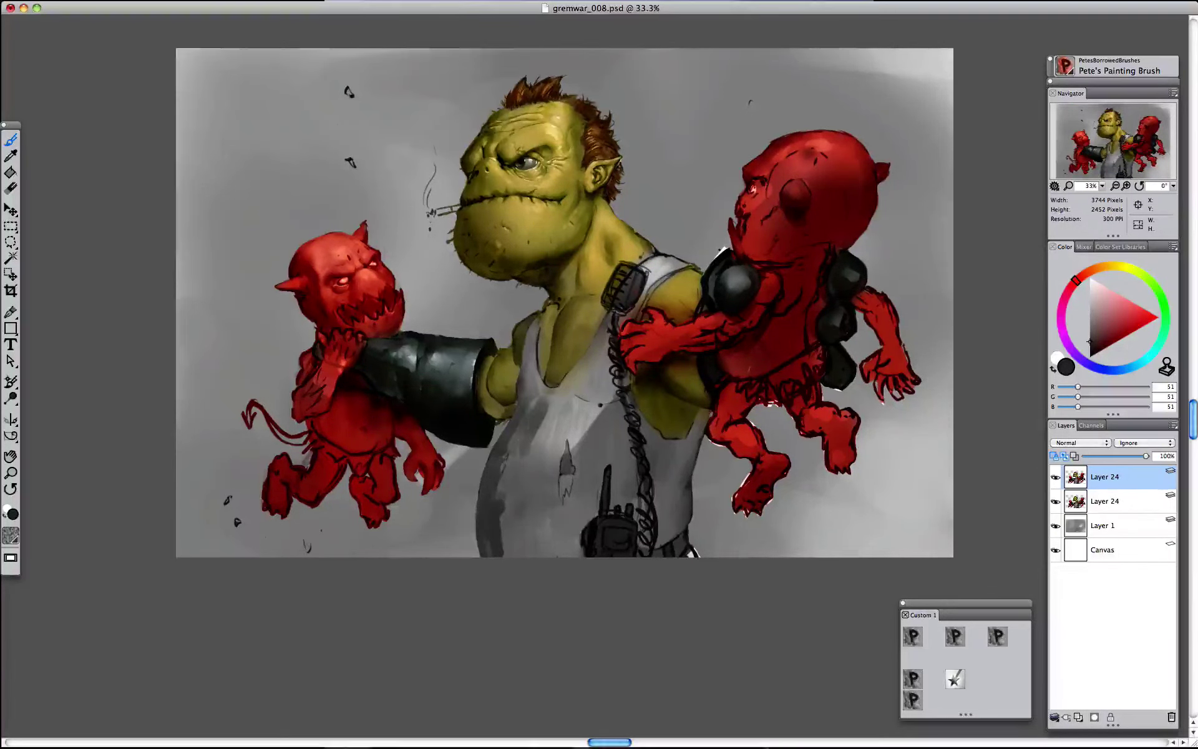
left_click_drag(498, 474, 528, 413)
- Blend the dark grey shading on the tank top's belly into a smooth gradient with Pete's Blender 2
left_click(913, 678)
mouse_move(507, 473)
left_mouse_down()
mouse_move(494, 499)
mouse_move(510, 491)
mouse_move(505, 474)
mouse_move(515, 497)
mouse_move(498, 525)
mouse_move(542, 406)
mouse_move(485, 529)
mouse_move(512, 546)
left_mouse_up()
left_click_drag(493, 492, 536, 524)
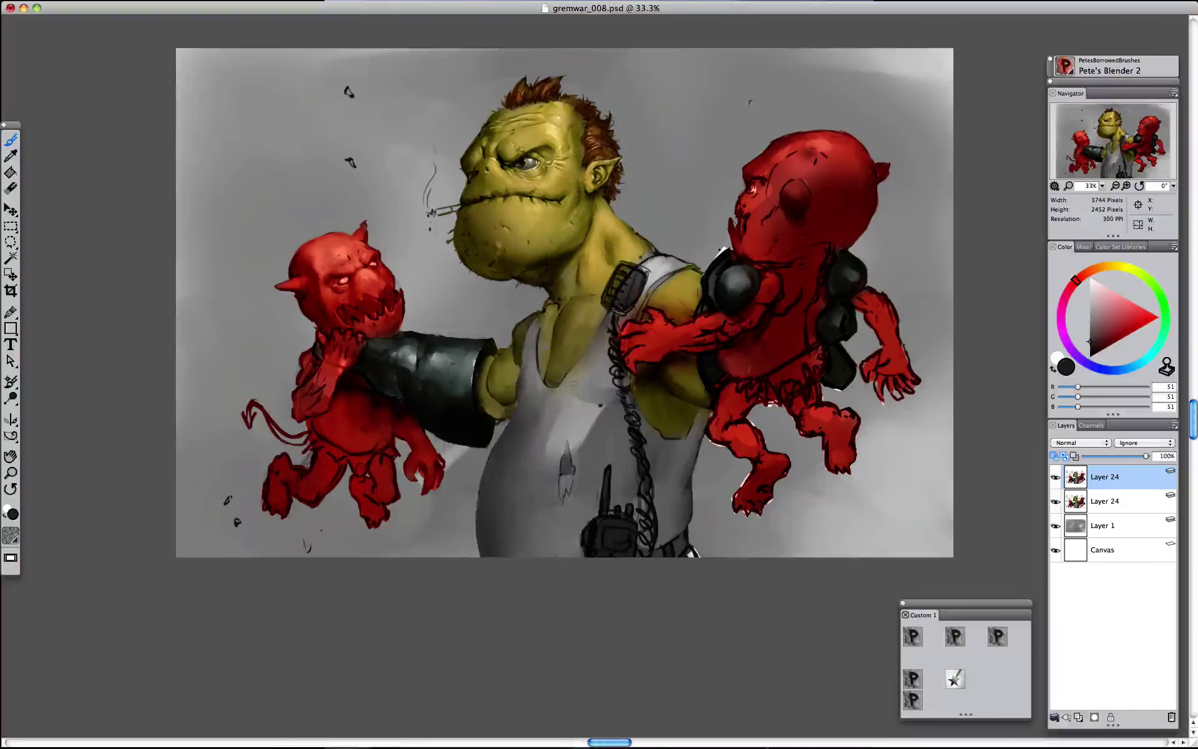
- Paint grey over the coiled cord just below the larger gremlin's gripping hand and blend around the ogre's neck and shoulder strap
left_click(913, 634)
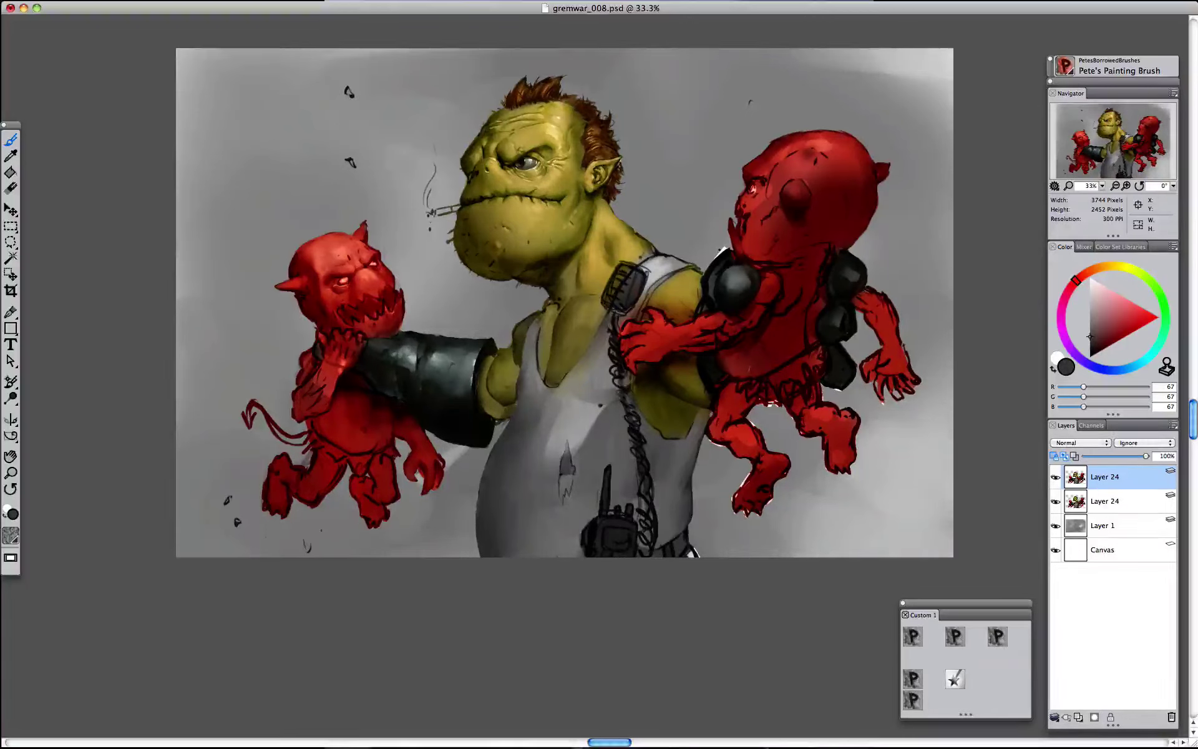
mouse_move(607, 400)
left_mouse_down()
mouse_move(568, 390)
mouse_move(618, 390)
mouse_move(612, 382)
left_mouse_up()
left_click(954, 636)
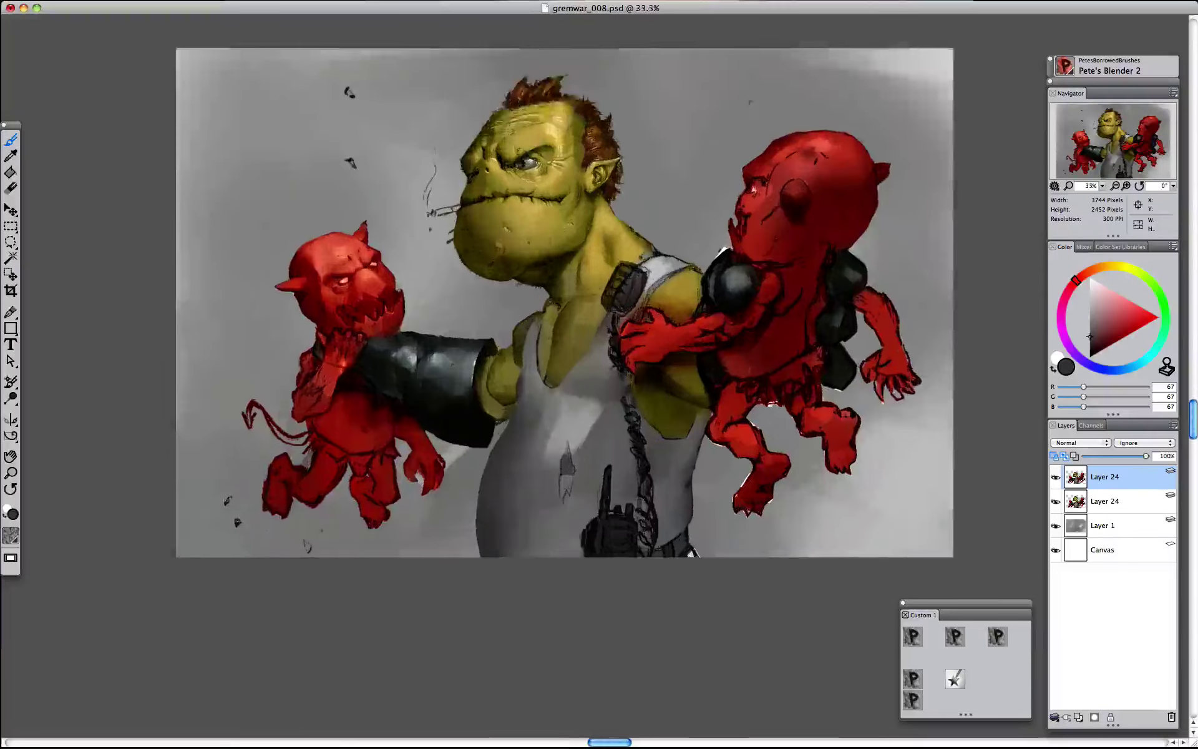
key("super+plus")
mouse_move(671, 204)
left_mouse_down()
mouse_move(652, 306)
mouse_move(663, 292)
left_mouse_up()
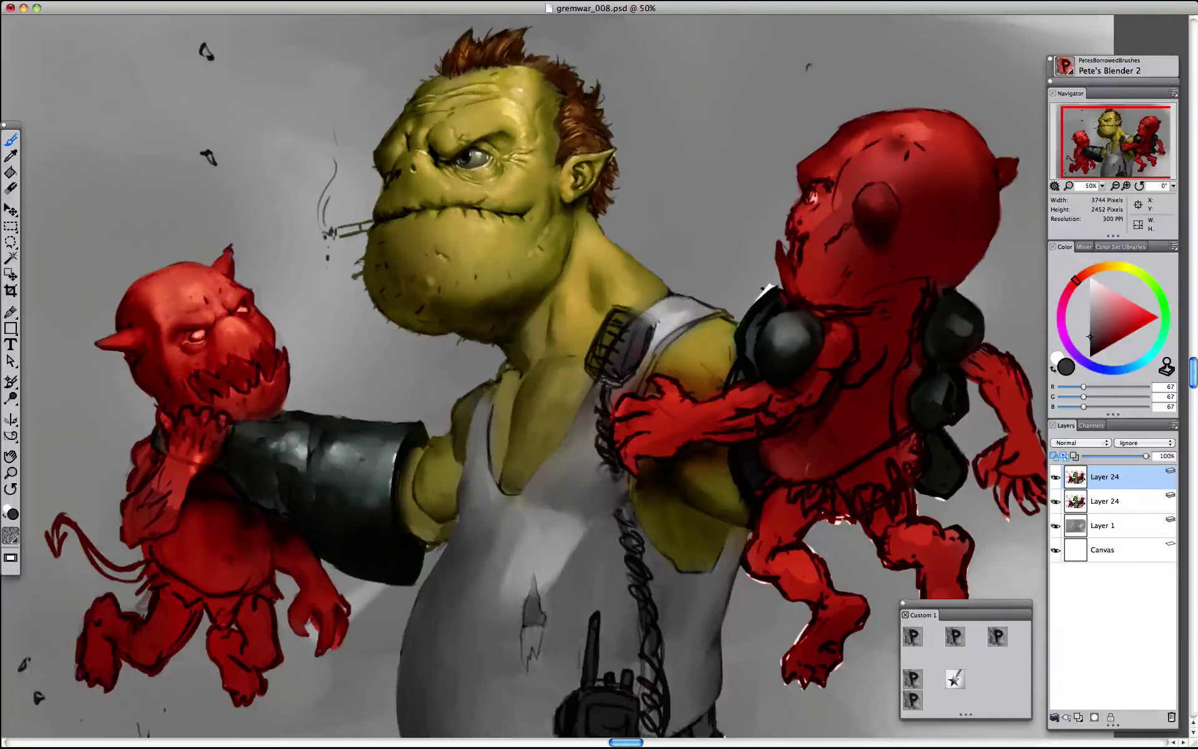
key("super+plus")
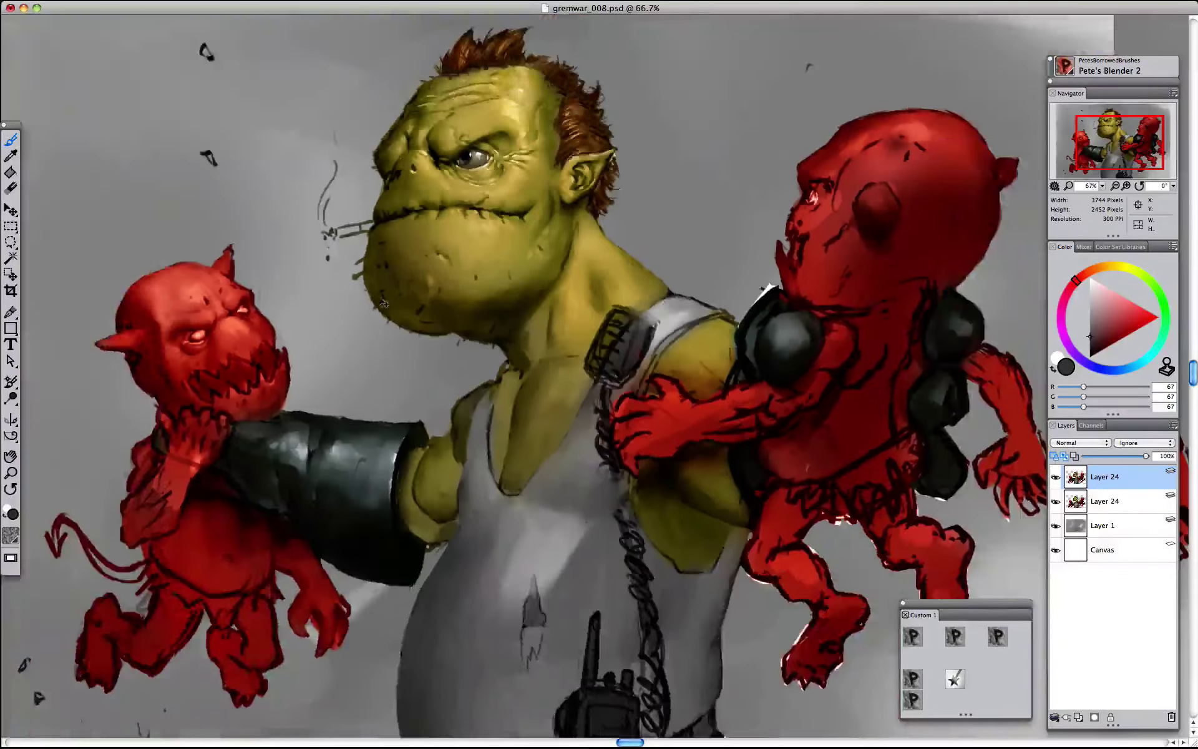
key("super+minus")
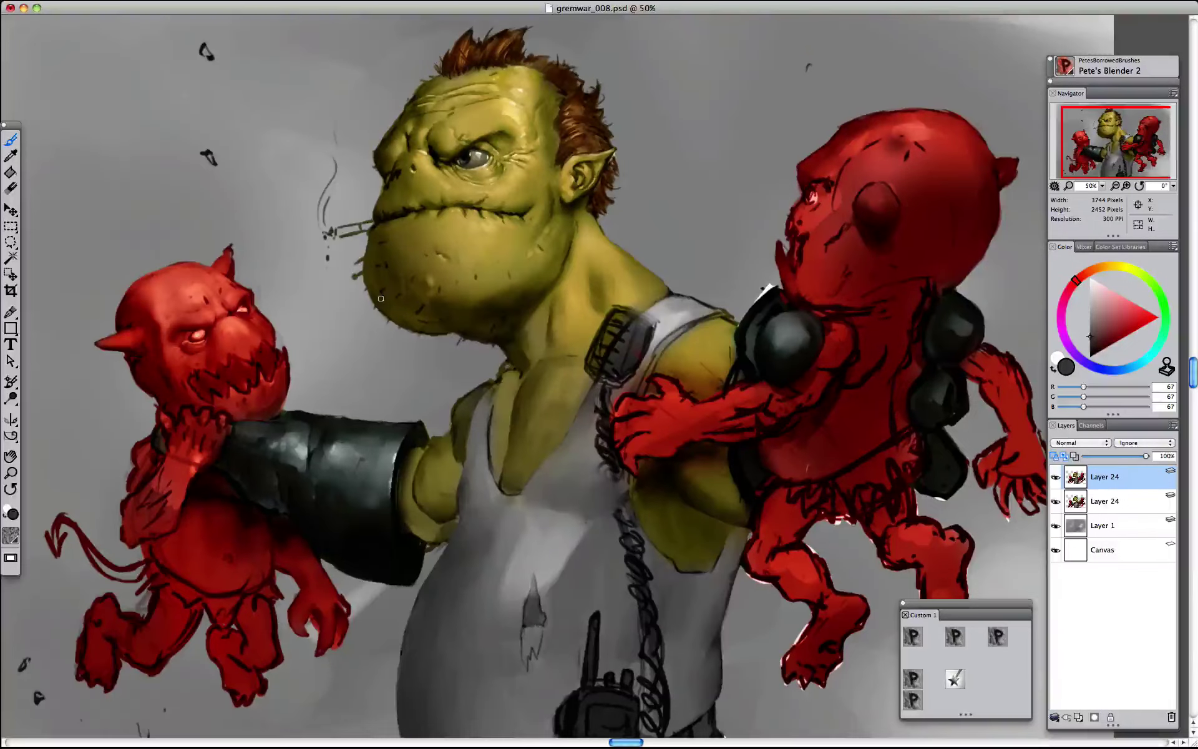
- Airbrush warm yellow (RGB 196, 164, 78) over the ogre's neck, chest and bare arm with Pete's Airbrush
left_click(997, 637)
left_click(614, 366, "alt")
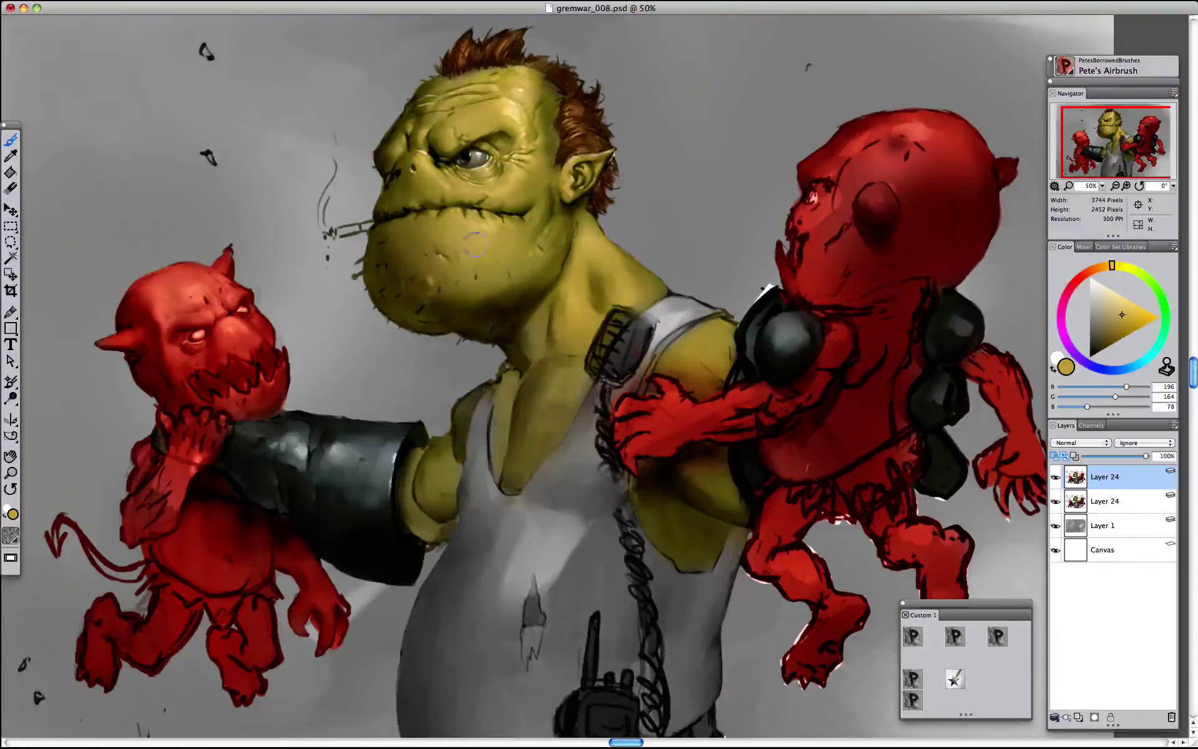
left_click_drag(571, 381, 555, 403)
left_click_drag(542, 322, 532, 353)
left_click_drag(506, 409, 514, 409)
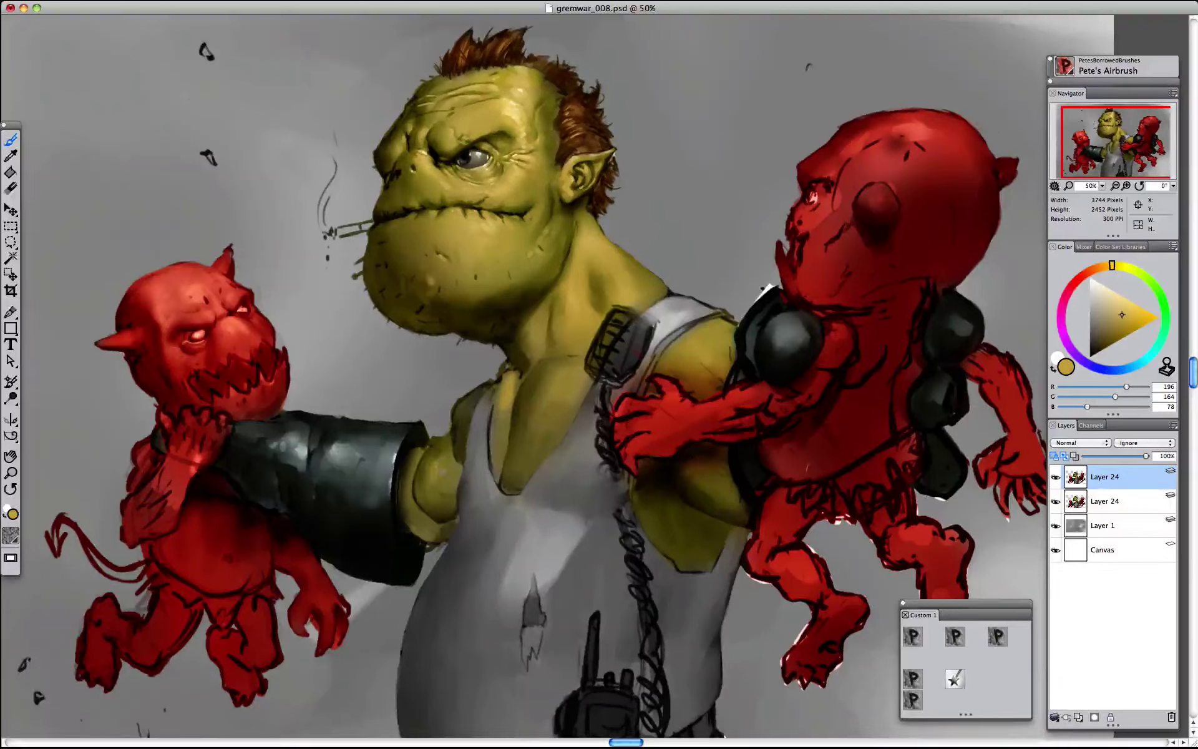
left_click_drag(439, 452, 415, 484)
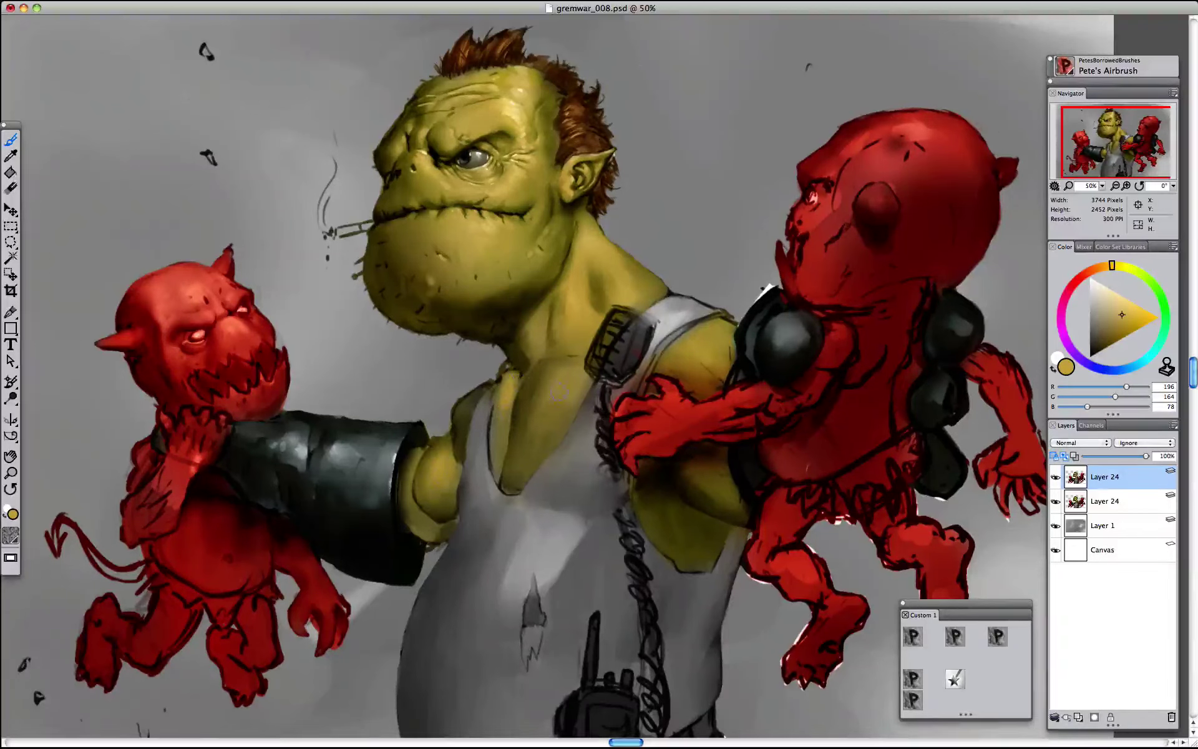
left_click_drag(549, 379, 526, 480)
- Redefine the tank top's neckline edge with Pete's Drawing Brush, using skin, dark and grey tones sampled around the chest
key("super+minus")
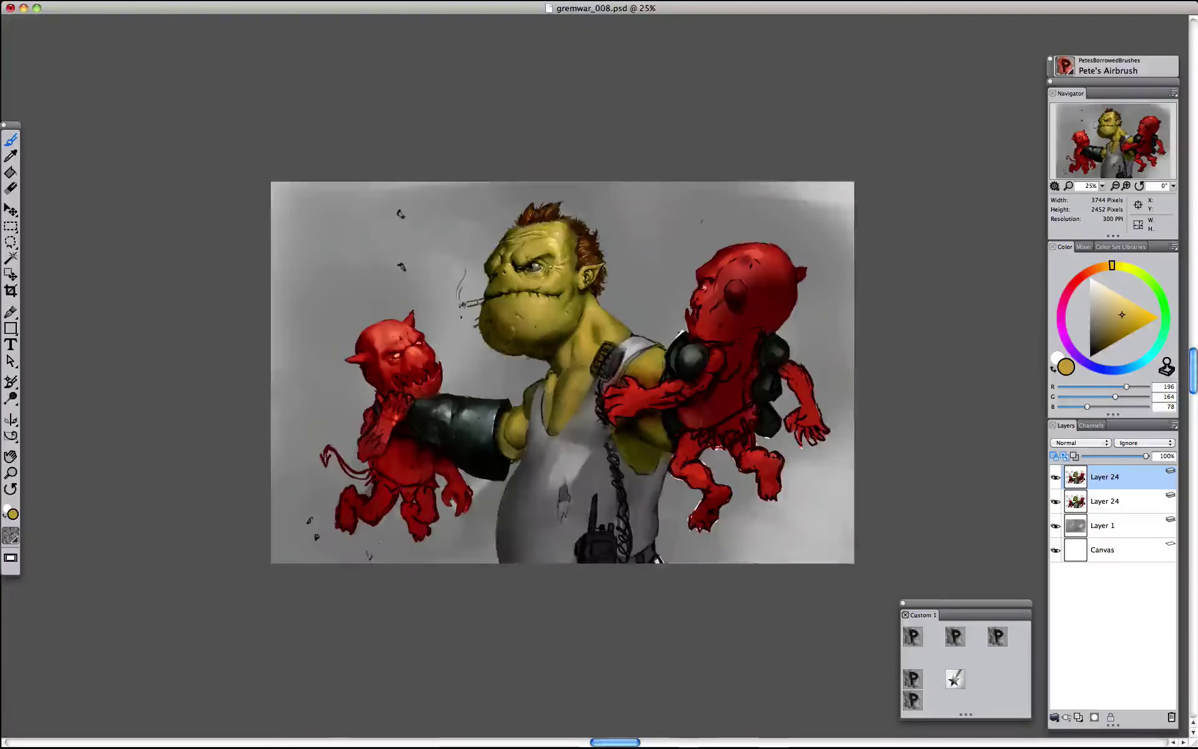
key("super+plus")
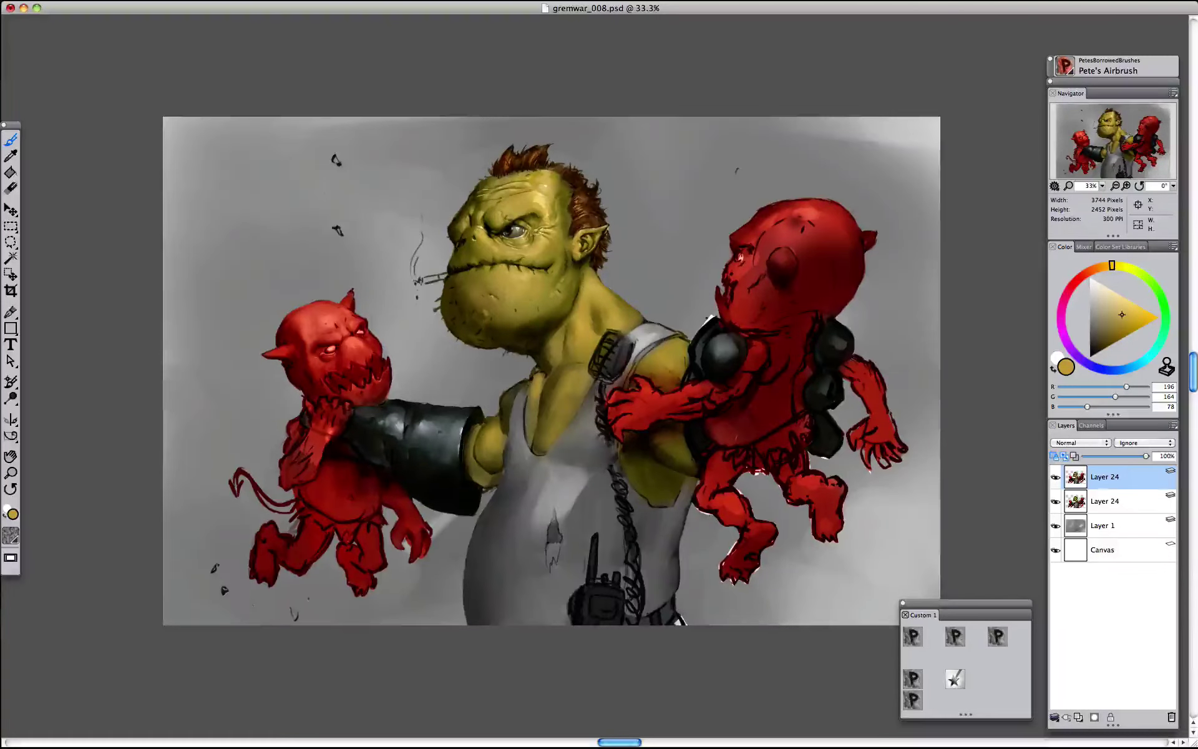
left_click(913, 636)
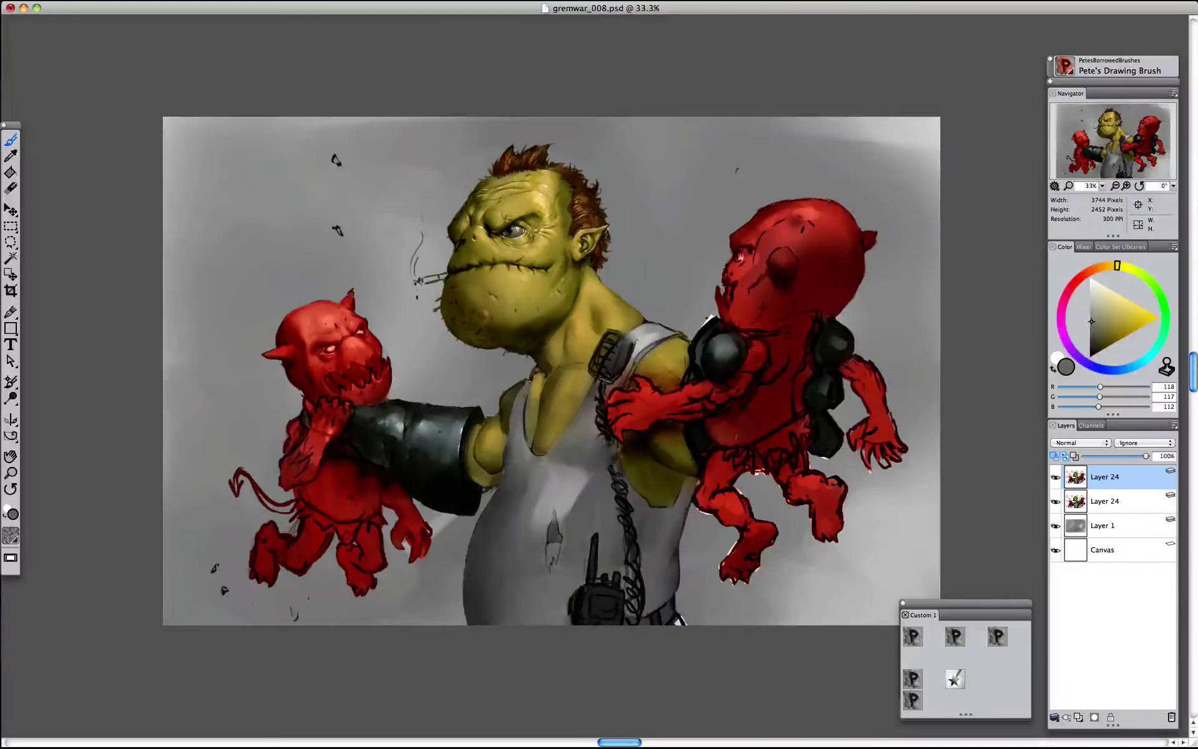
left_click(526, 430, "alt")
mouse_move(524, 400)
left_mouse_down()
mouse_move(534, 448)
mouse_move(529, 382)
left_mouse_up()
left_click(529, 381, "alt")
left_click(536, 444, "alt")
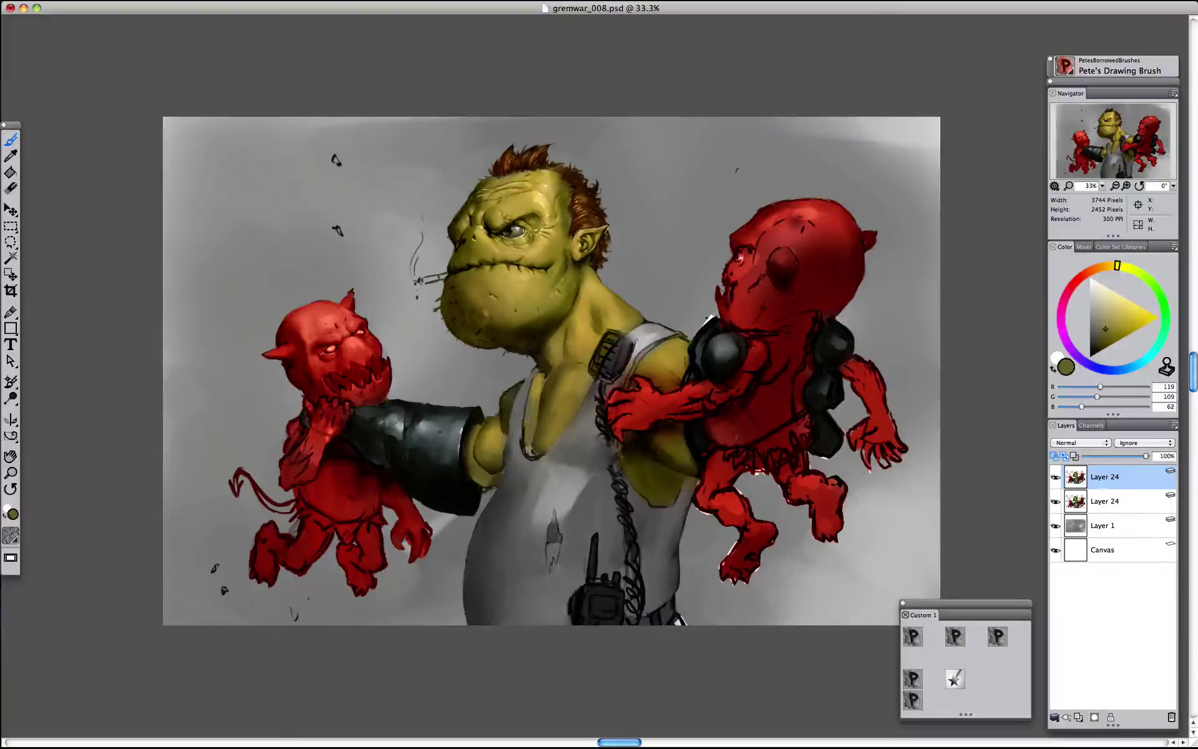
left_click(525, 438, "alt")
left_click(530, 454, "alt")
left_click_drag(528, 450, 538, 460)
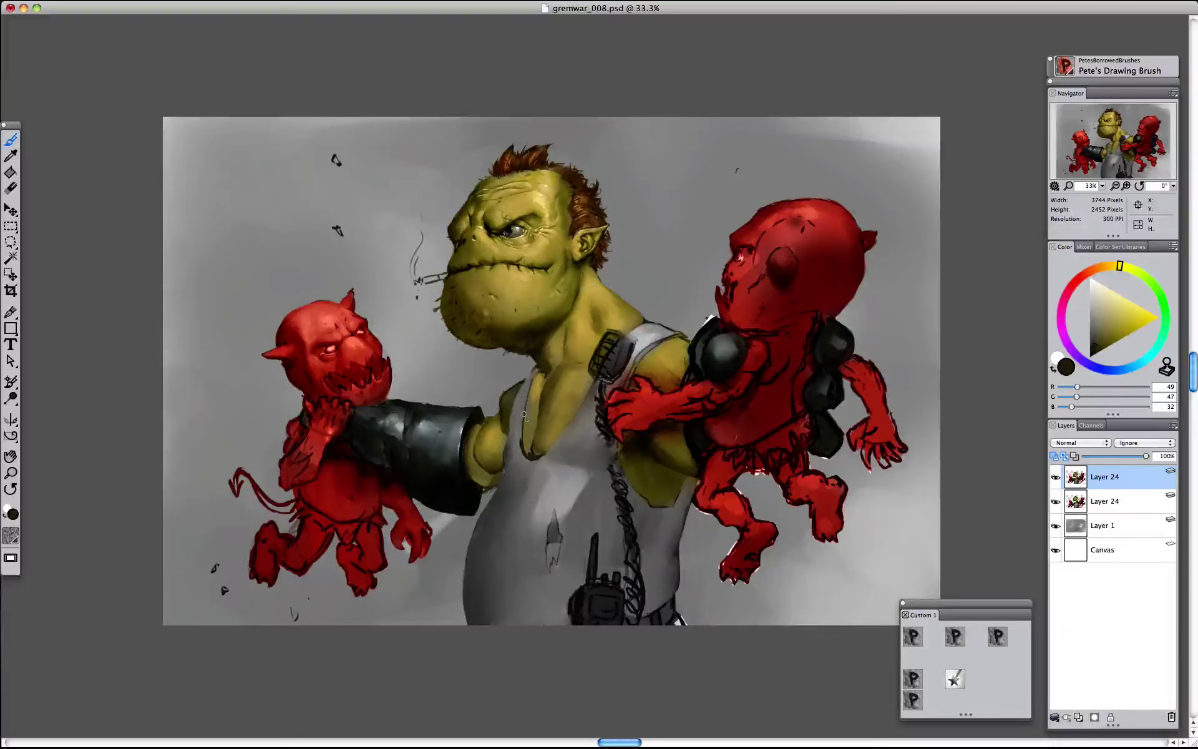
left_click(525, 417, "alt")
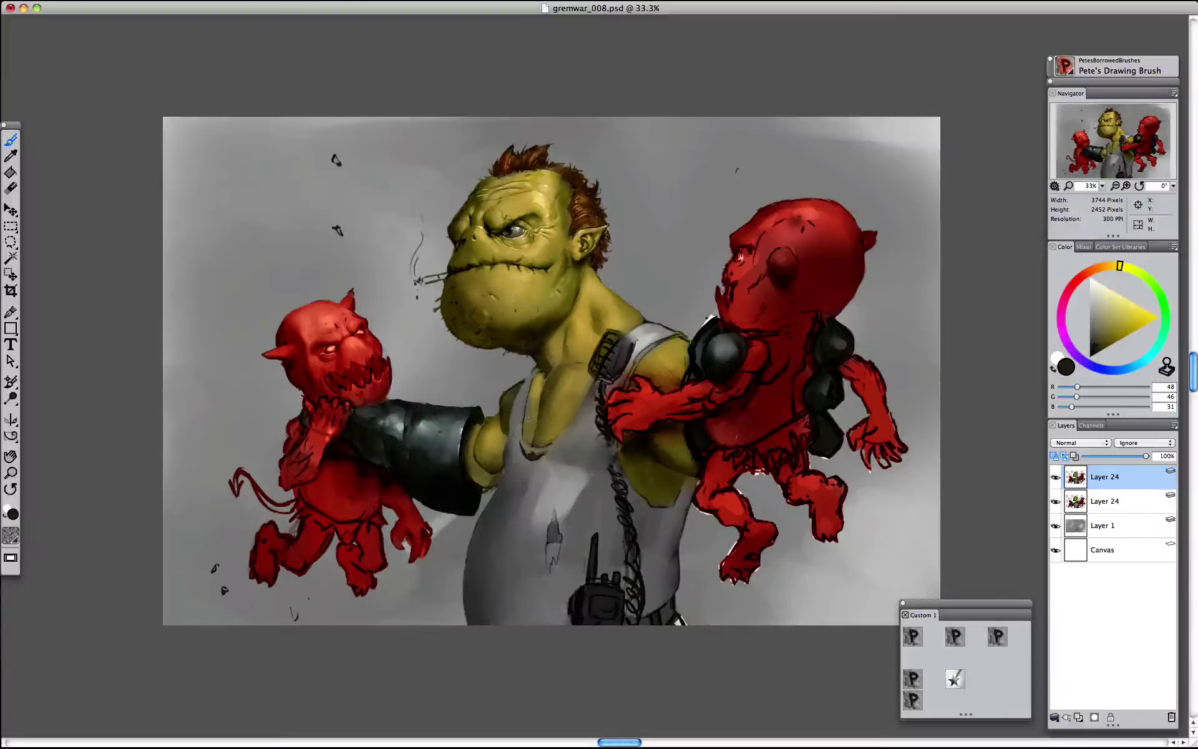
left_click(523, 409, "alt")
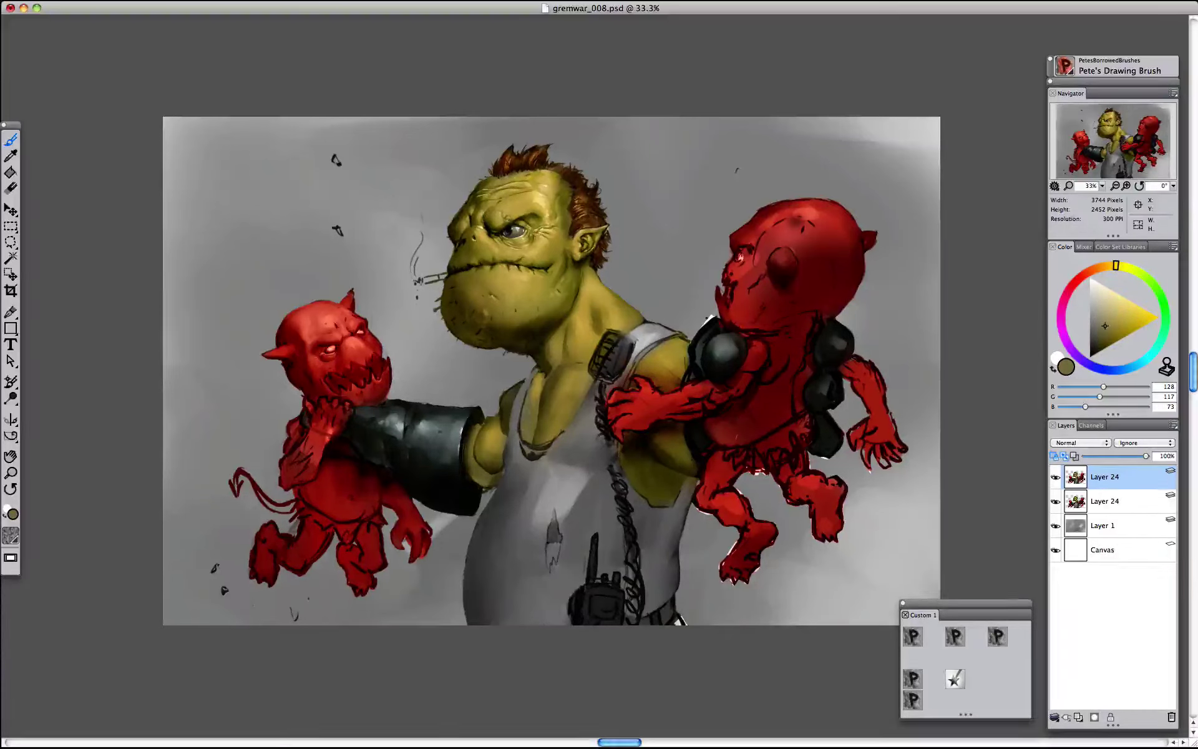
left_click(540, 446, "alt")
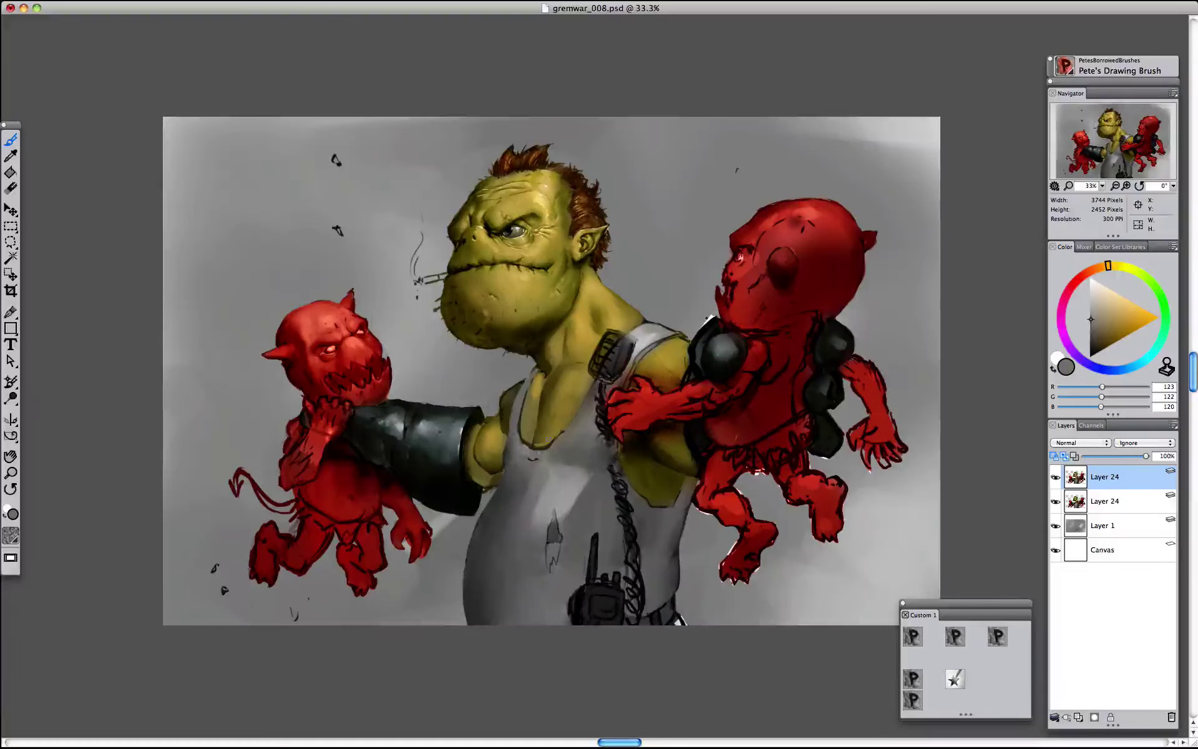
- Paint sampled light and mid greys around the tear in the tank top and switch to Pete's Blender 2 to soften them
left_click(560, 493, "alt")
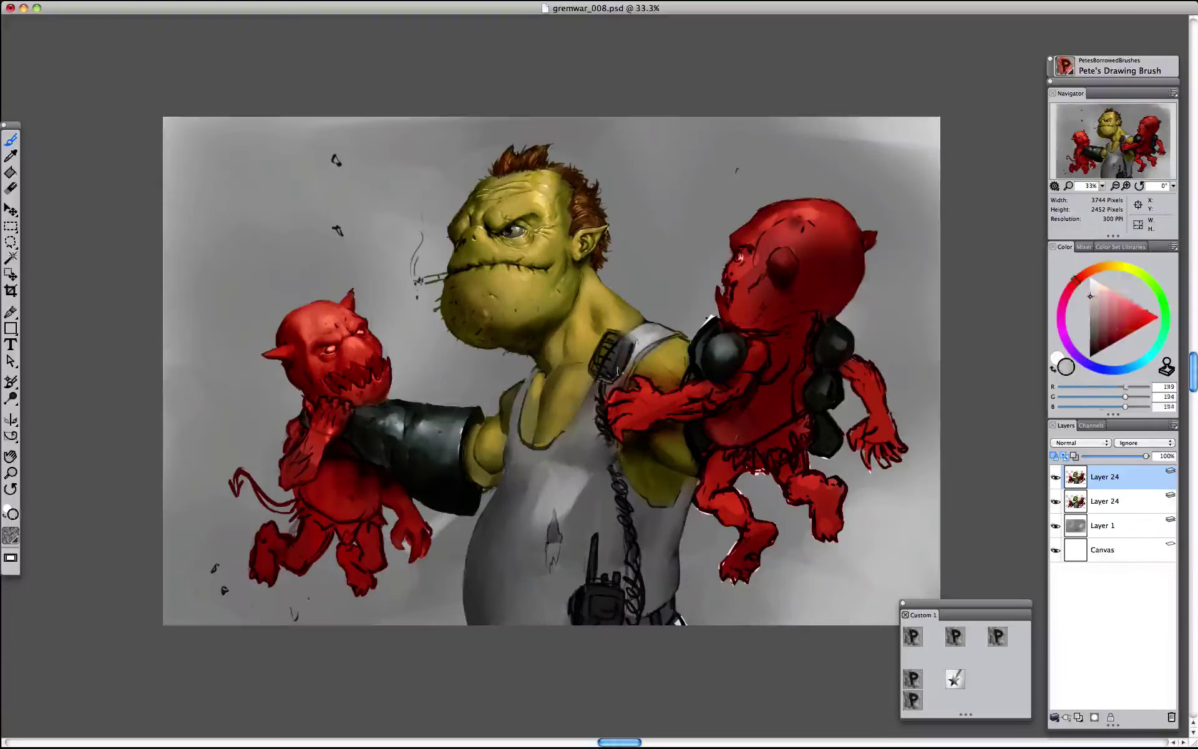
left_click(552, 531, "alt")
left_click(566, 480)
left_click(565, 480, "alt")
left_click(913, 679)
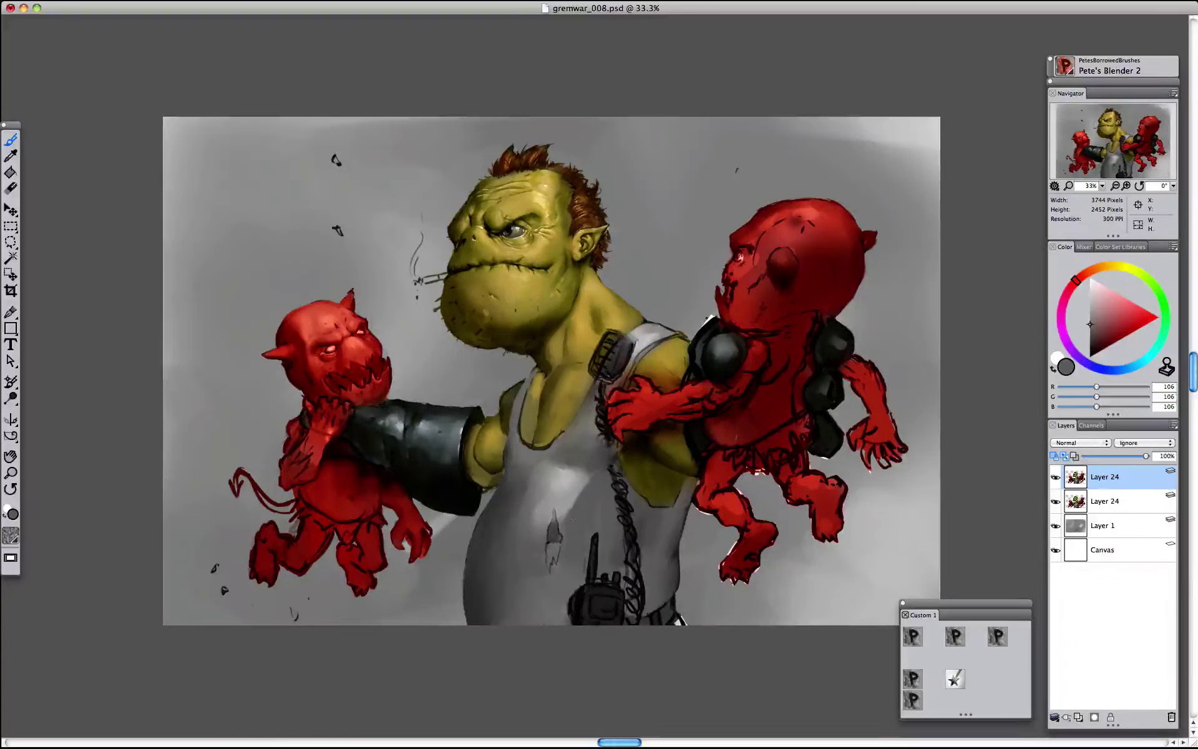
- Paint cool grey highlights (RGB 152, 163, 164) on the larger gremlin's round black armour pads using Pete's Painting Brush
left_click(420, 427, "alt")
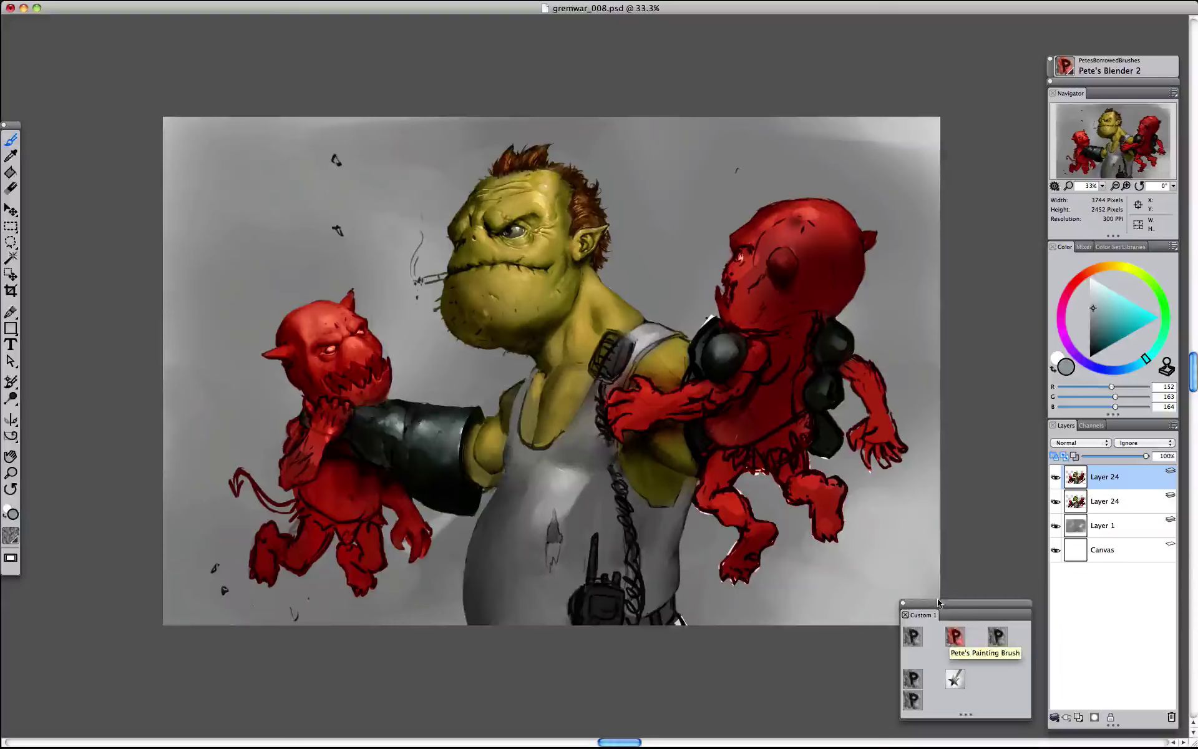
left_click(955, 636)
left_click_drag(723, 358, 728, 359)
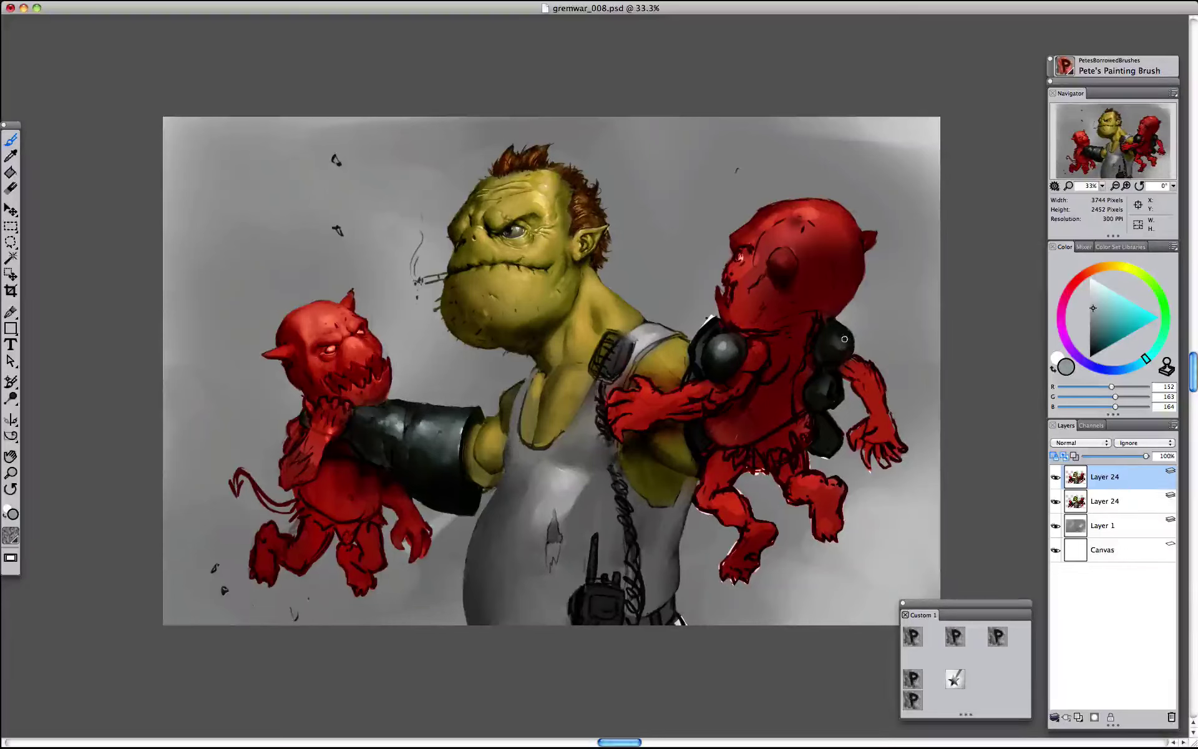
left_click_drag(846, 337, 848, 347)
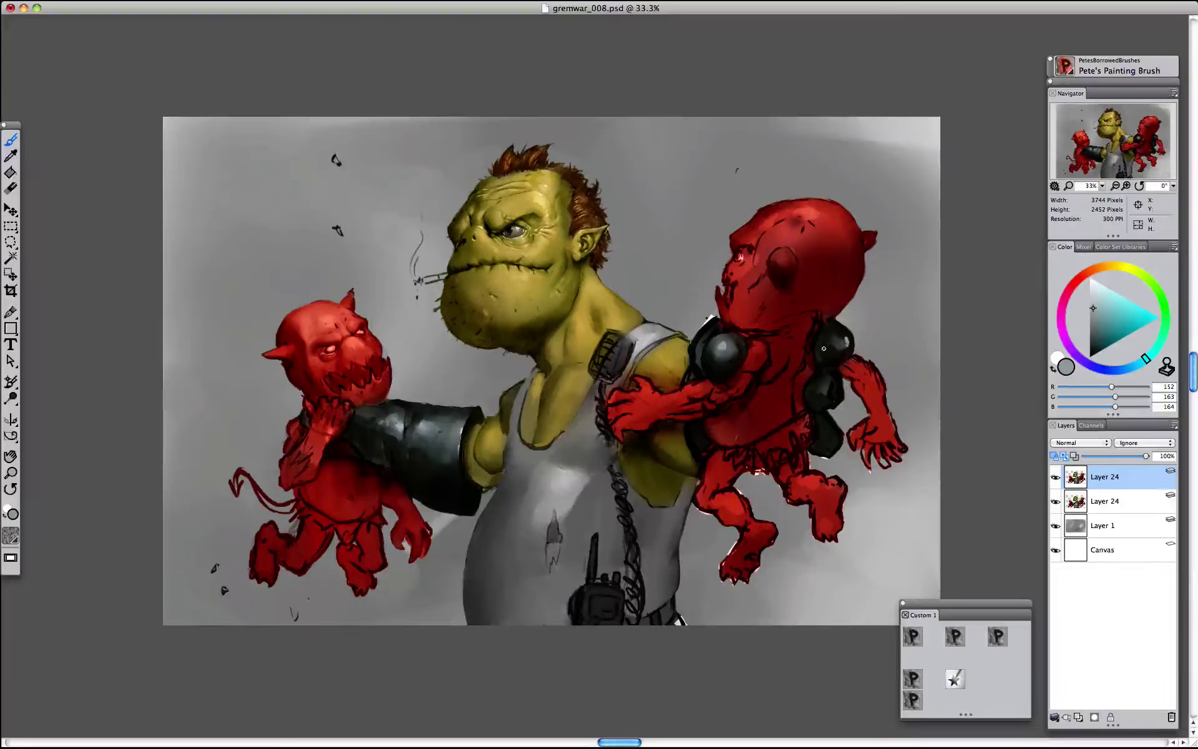
- Refine the larger gremlin's black armour pads with sampled dark red and dark grey tones, blending them with Pete's Blender 2
left_click(804, 299, "alt")
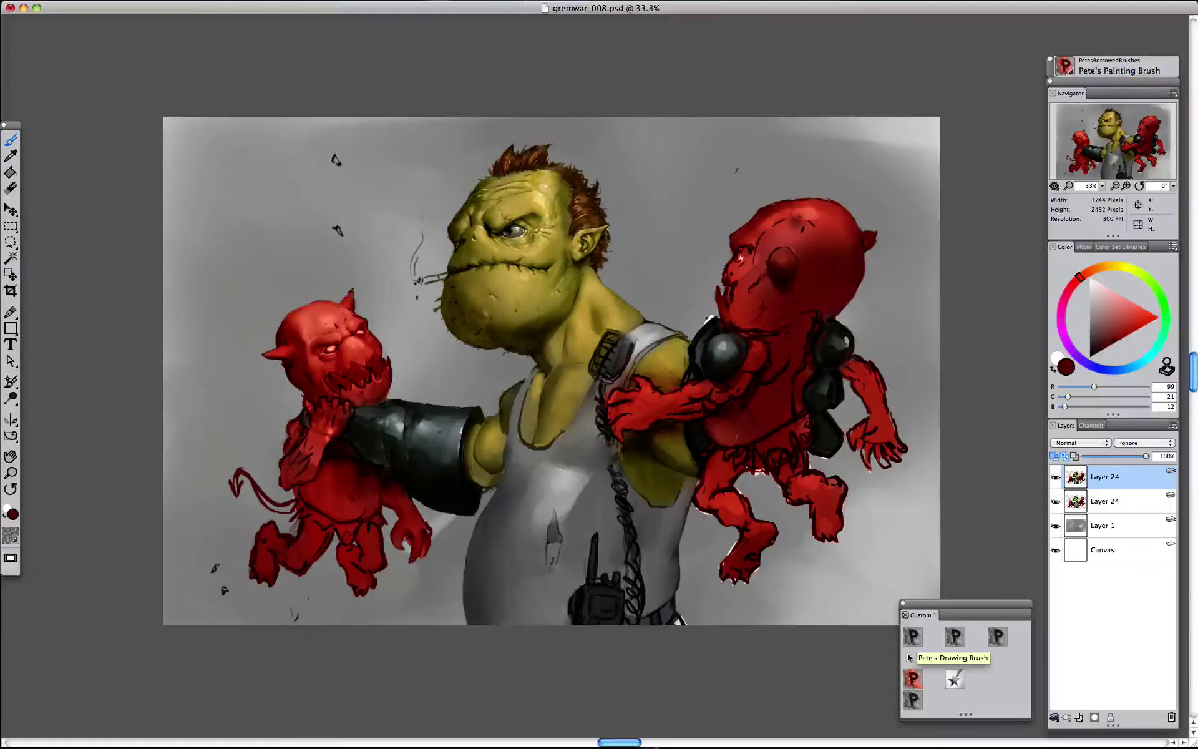
left_click(955, 679)
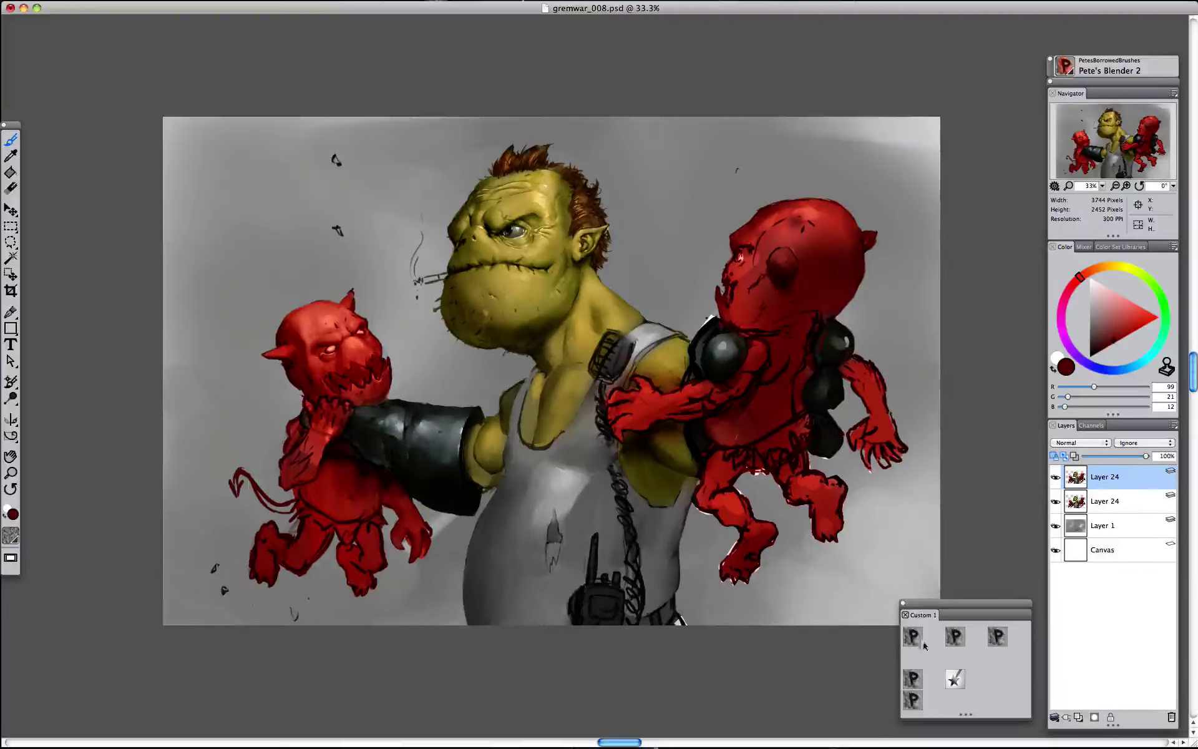
left_click(955, 636)
left_click(842, 342, "alt")
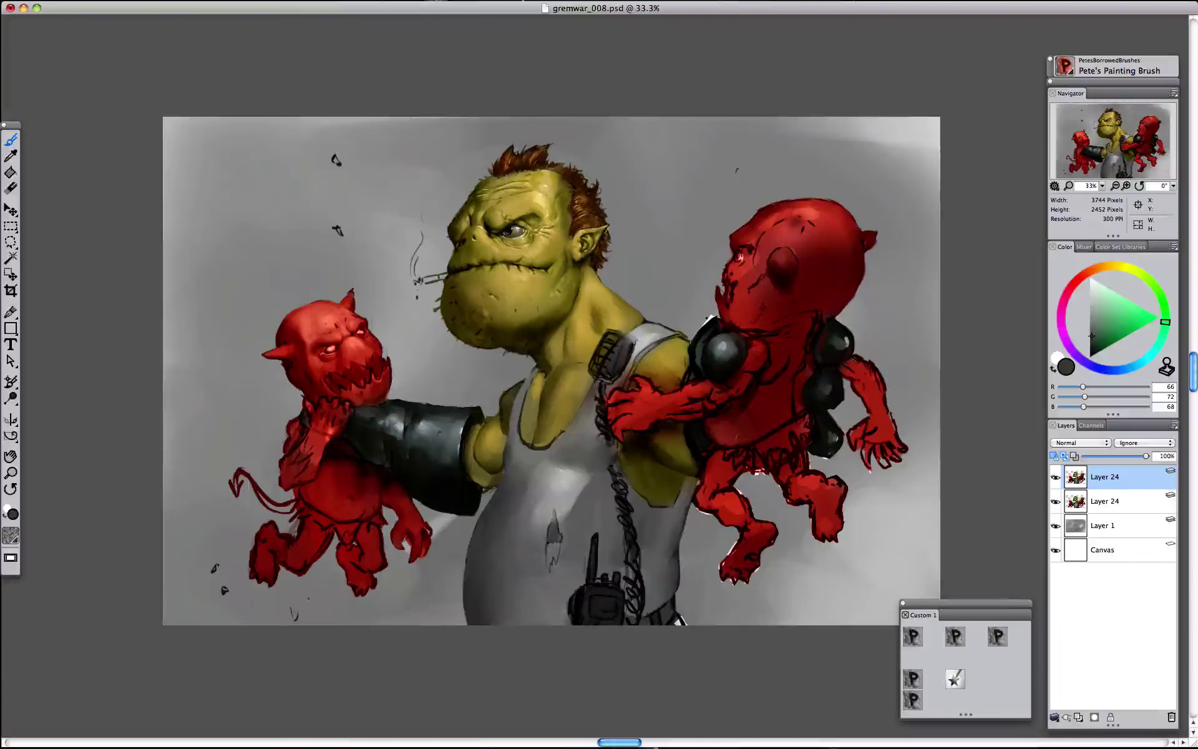
left_click(954, 679)
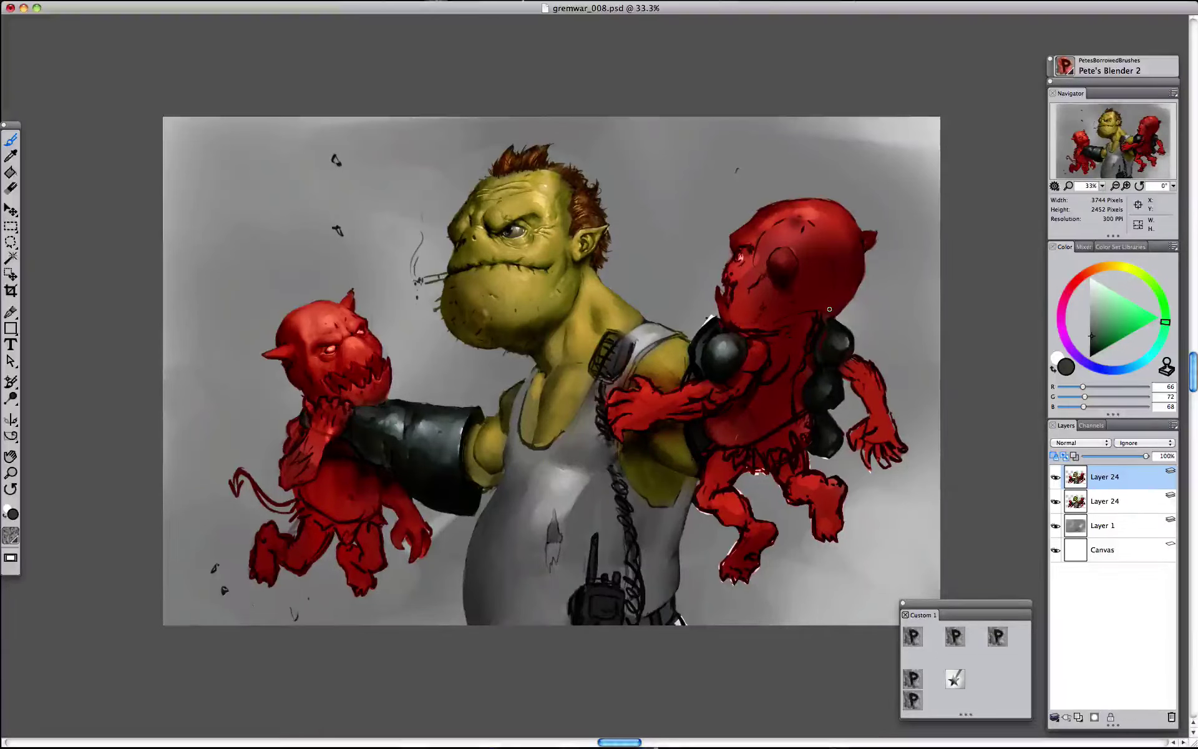
left_click(702, 342, "alt")
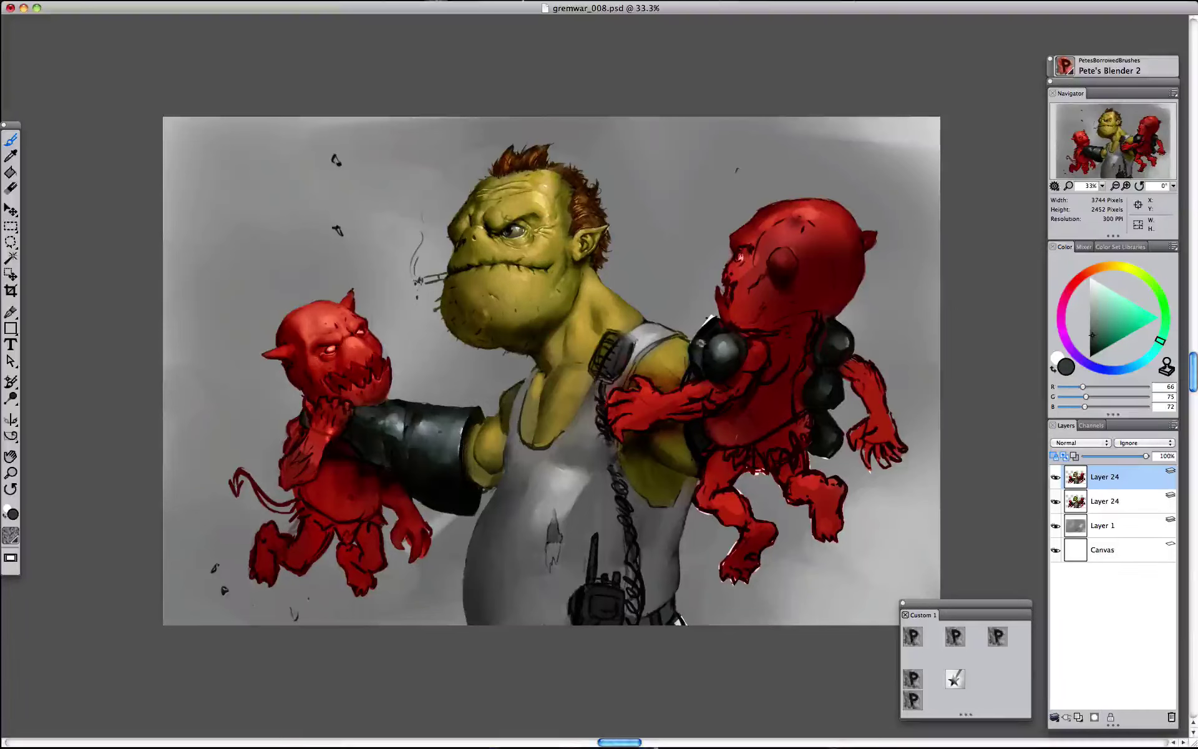
mouse_move(701, 343)
left_mouse_down()
mouse_move(715, 327)
mouse_move(689, 378)
mouse_move(697, 347)
left_mouse_up()
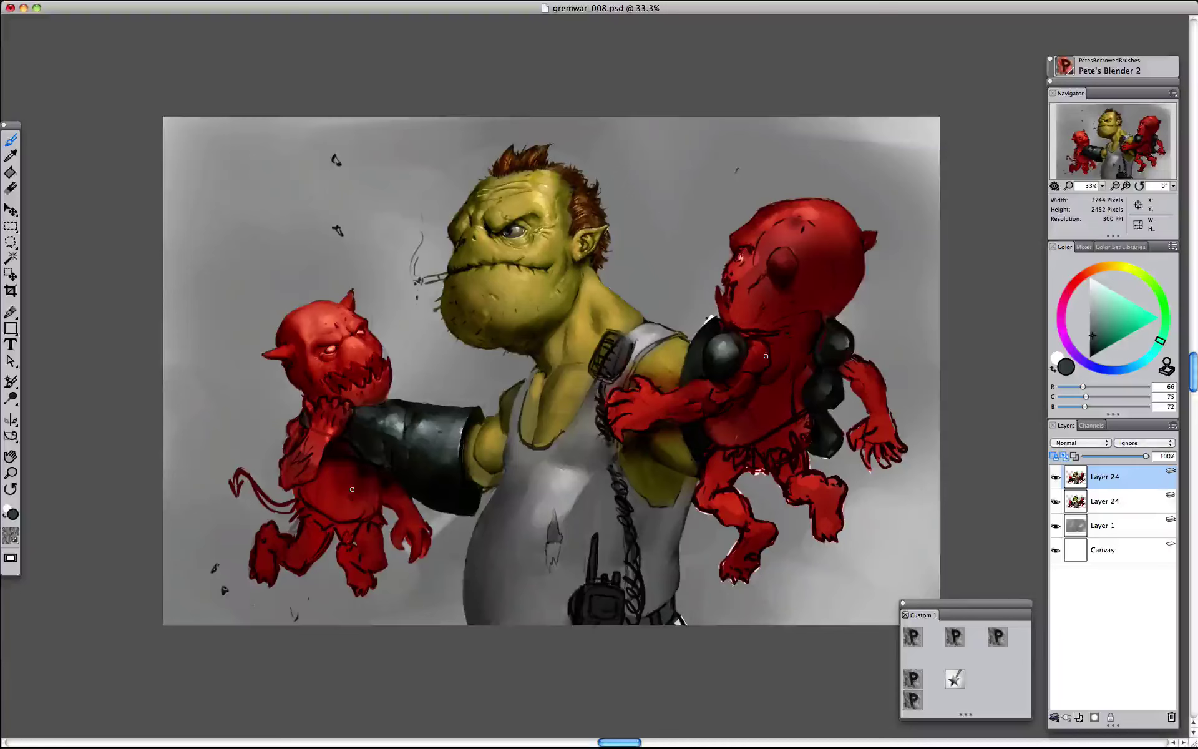
- Examine the whole painting at several zoom levels to judge the overall composition and values
key("super+minus")
key("super+minus")
key("super+minus")
key("super+minus")
key("super+plus")
key("super+plus")
key("super+plus")
key("super+plus")
key("super+minus")
key("super+plus")
- Refine the elbow end of the ogre's black gauntlet with Pete's Painting Brush, using sampled grey and near-black tones
left_click(955, 637)
left_click_drag(469, 422, 473, 410)
left_click(470, 415, "alt")
left_click(470, 418, "alt")
left_click(473, 413, "alt")
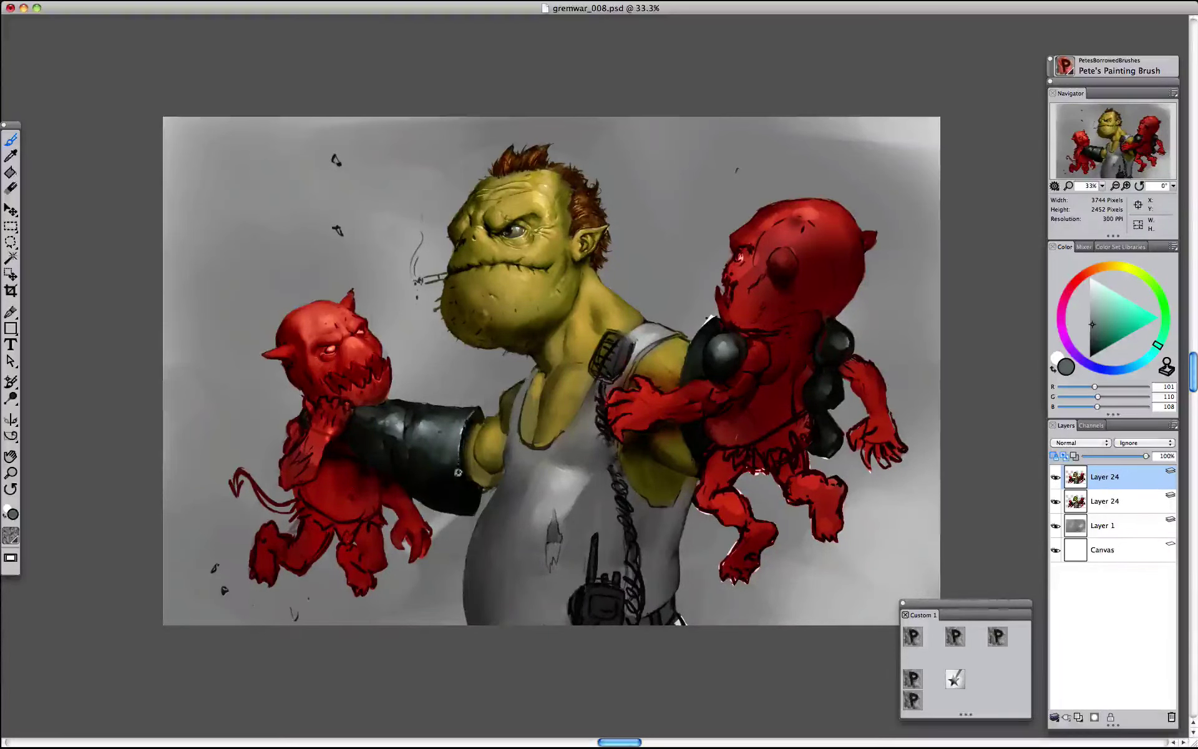
left_click(467, 488, "alt")
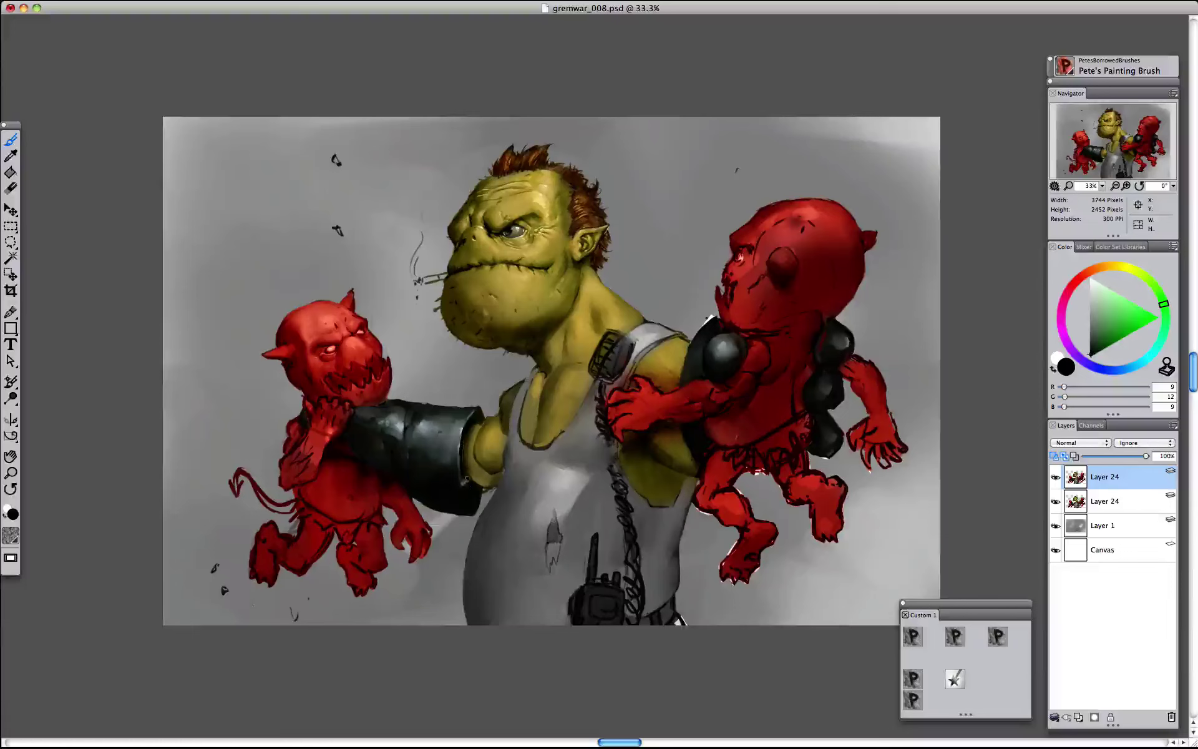
left_click(467, 506, "alt")
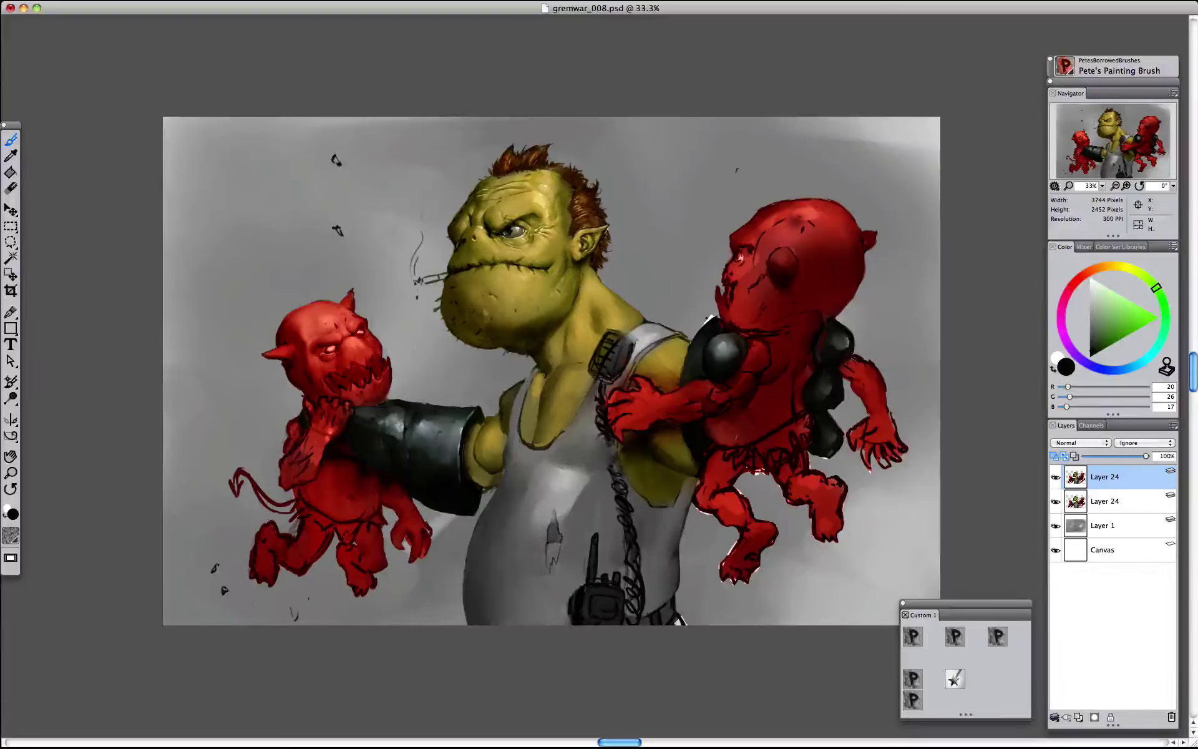
- Touch up the lower side of the black gauntlet with near-black tones sampled from it
left_click(390, 450, "alt")
left_click(365, 450)
left_click(413, 475, "alt")
left_click(401, 477, "alt")
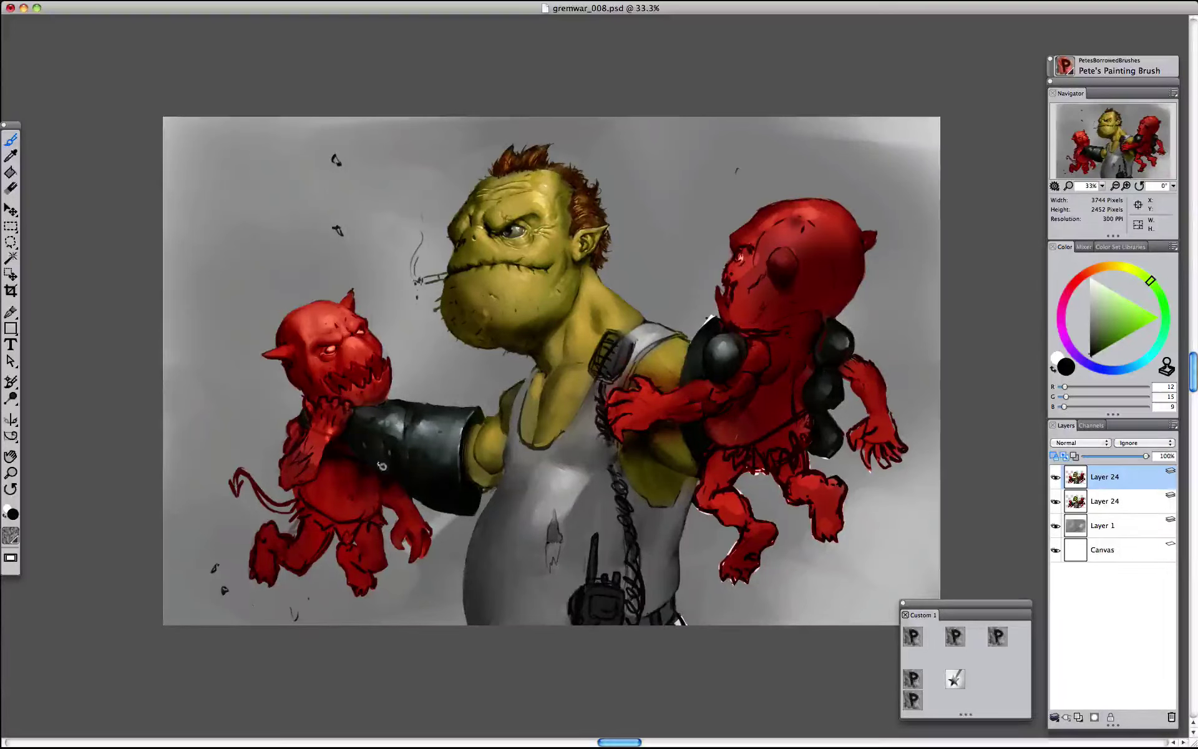
- Paint sampled mid greys along the strap and neckline of the ogre's tank top
left_click(512, 436, "alt")
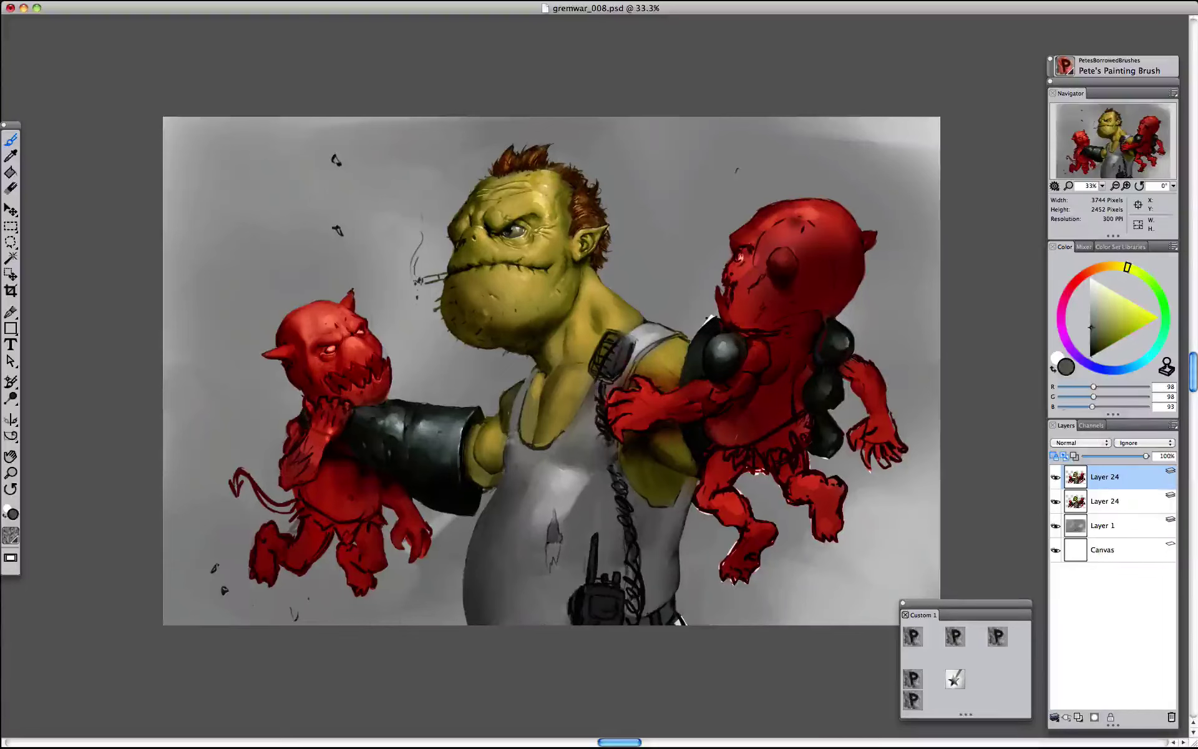
left_click(513, 437, "alt")
left_click(516, 439, "alt")
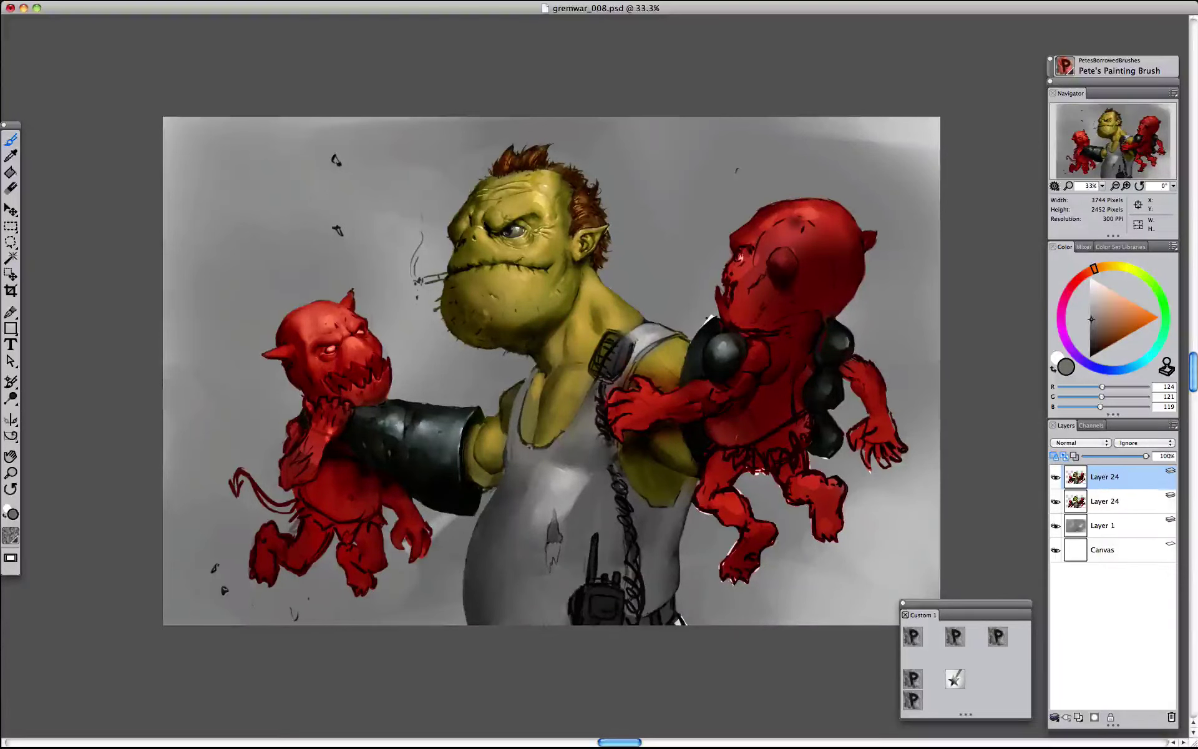
left_click(537, 451, "alt")
left_click(558, 440, "alt")
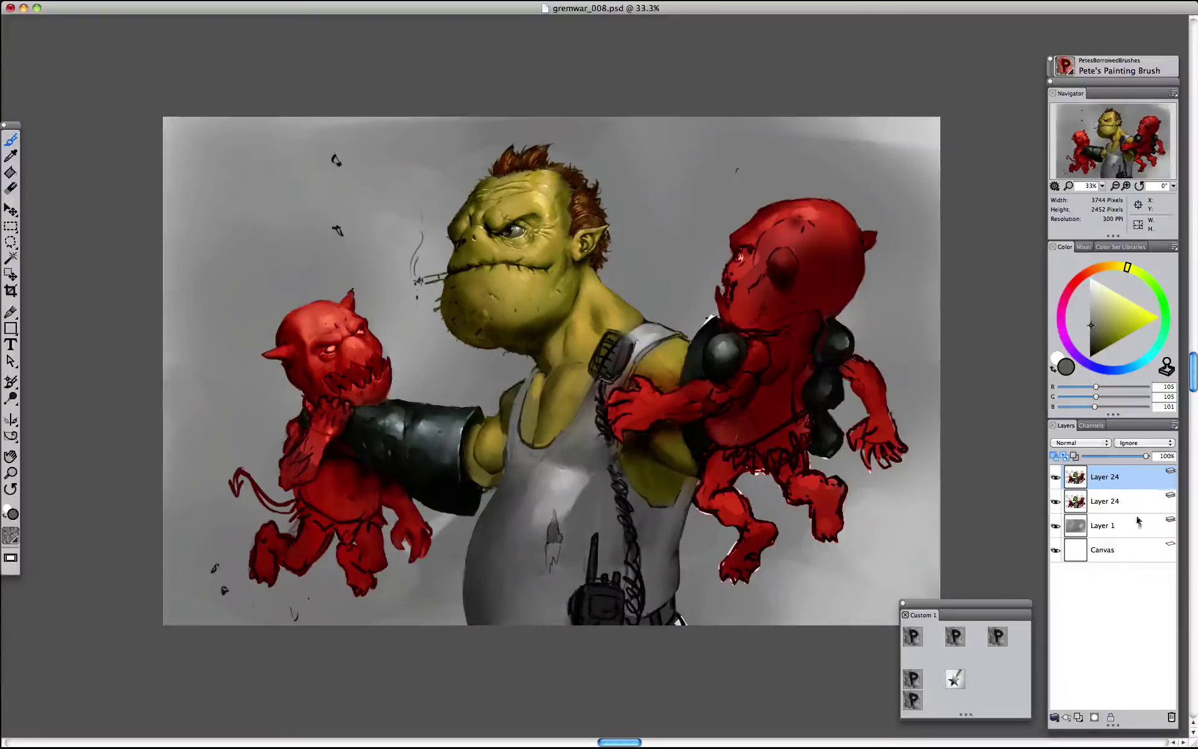
- Select the painted content of the upper Layer 24 and add a new layer in Multiply mode
right_click(1077, 477)
left_click(977, 559)
left_click(1082, 716)
left_click(1080, 443)
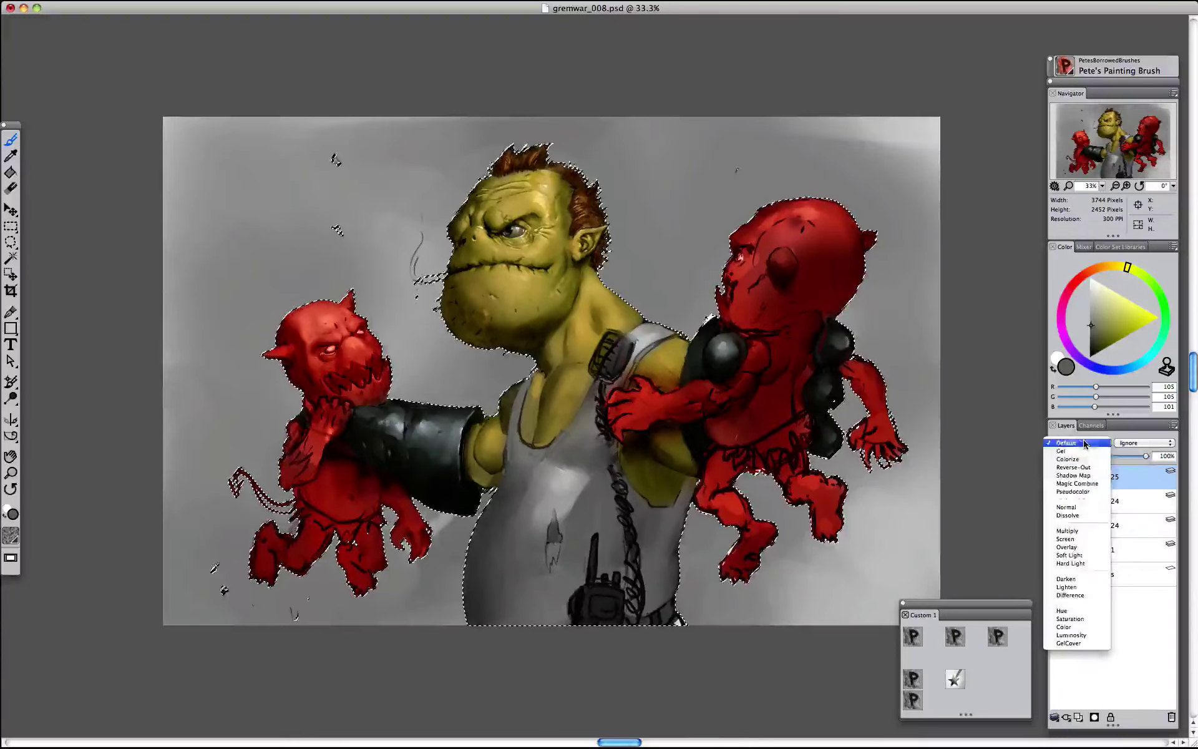
left_click(1073, 522)
- Shade the tank top's sides and lower belly on the Multiply layer with Pete's Airbrush in olive grey (RGB 129, 128, 105)
left_click(998, 636)
left_click(1093, 324)
left_click(1097, 320)
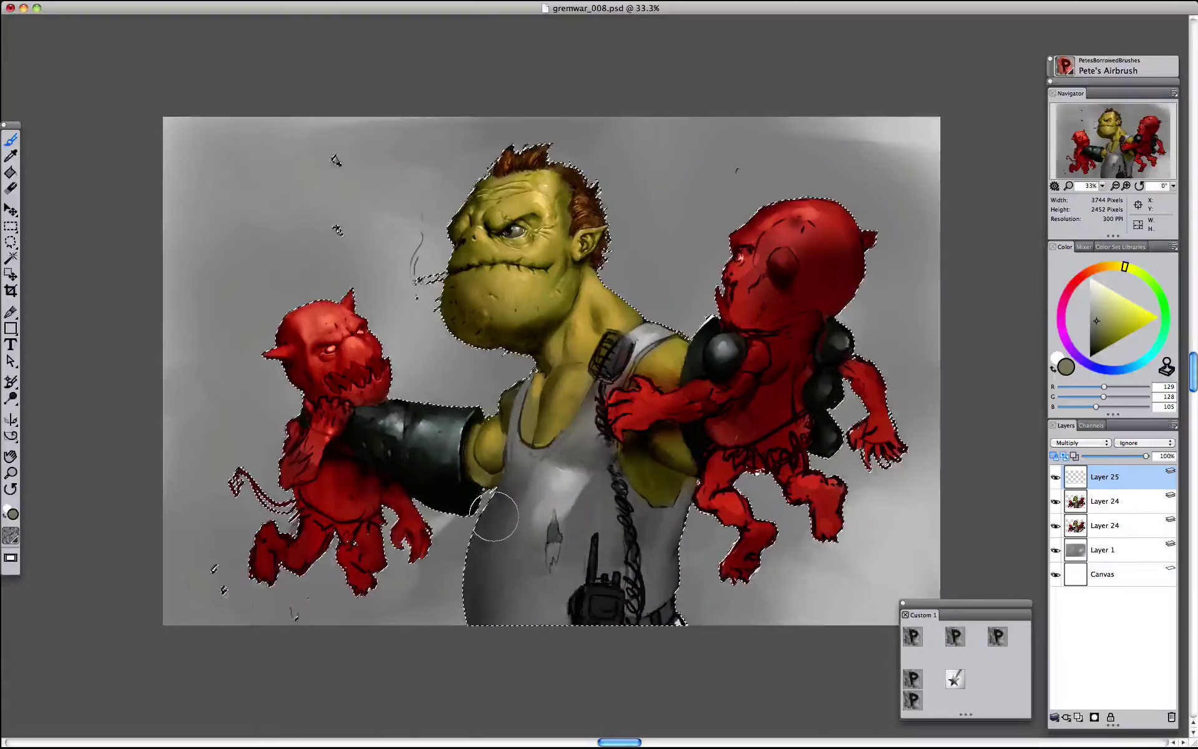
left_click(1054, 455)
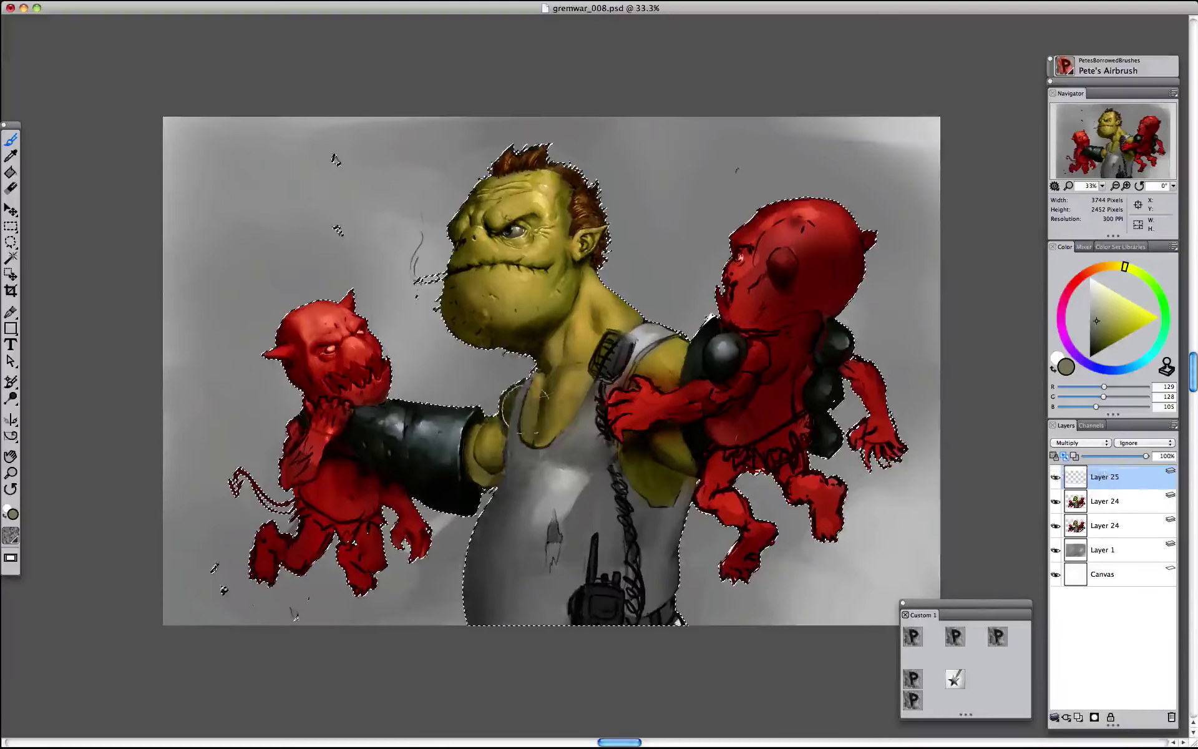
left_click_drag(519, 380, 474, 608)
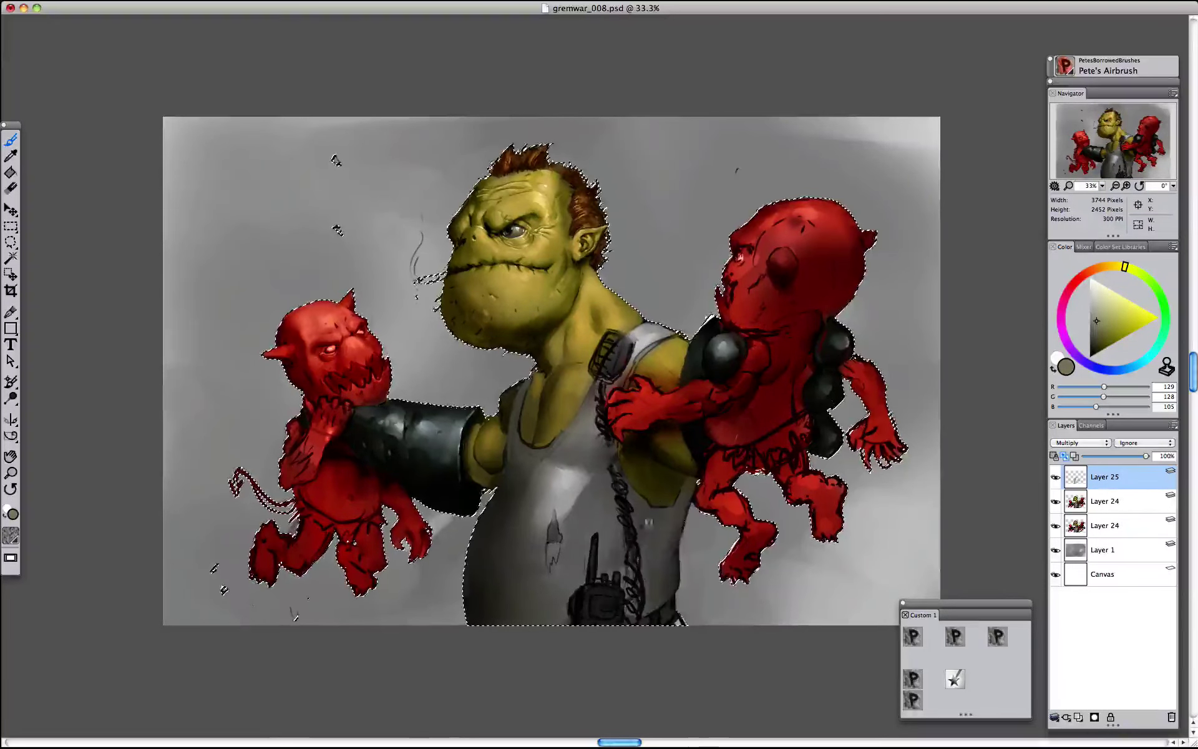
left_click_drag(640, 643, 600, 587)
left_click(682, 532, "alt")
mouse_move(681, 532)
left_mouse_down()
mouse_move(674, 514)
mouse_move(679, 525)
left_mouse_up()
left_click(670, 524, "alt")
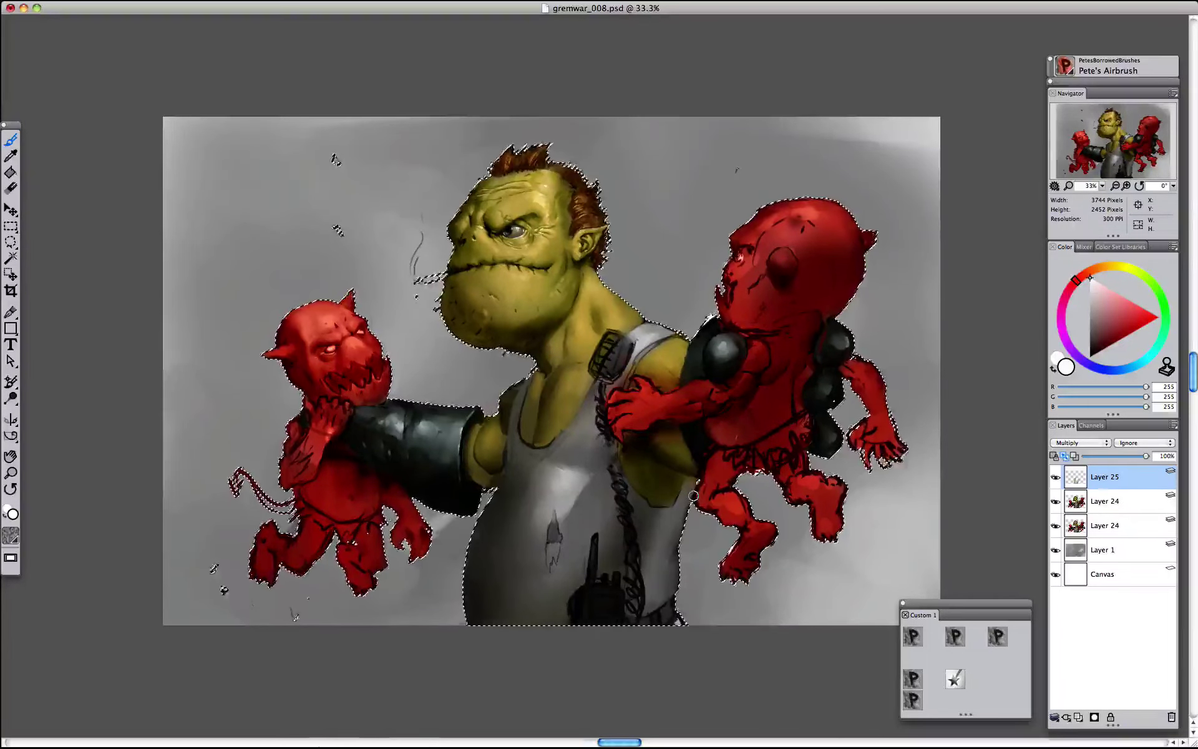
- Add another new layer above the shading layer and set its composite method to Overlay
left_click(1078, 719)
left_click(1081, 442)
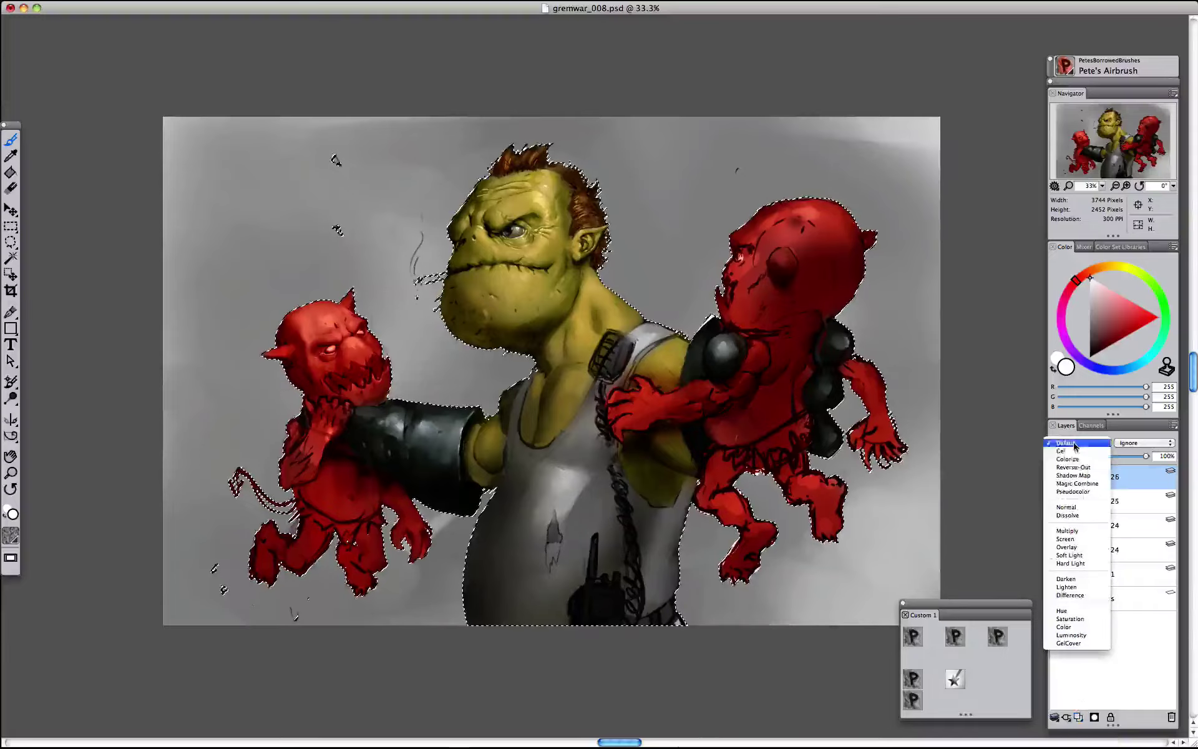
left_click(1077, 544)
- Try airbrushing a warm orange-tinted highlight across the tank top's belly
left_click(1101, 268)
left_click_drag(1102, 269, 1095, 268)
left_click(1103, 304)
left_click_drag(526, 493, 574, 503)
key("super+z")
- Airbrush light grey (RGB 179, 179, 179) highlights on the smaller gremlin's head and face on the Overlay layer
left_click(1090, 301)
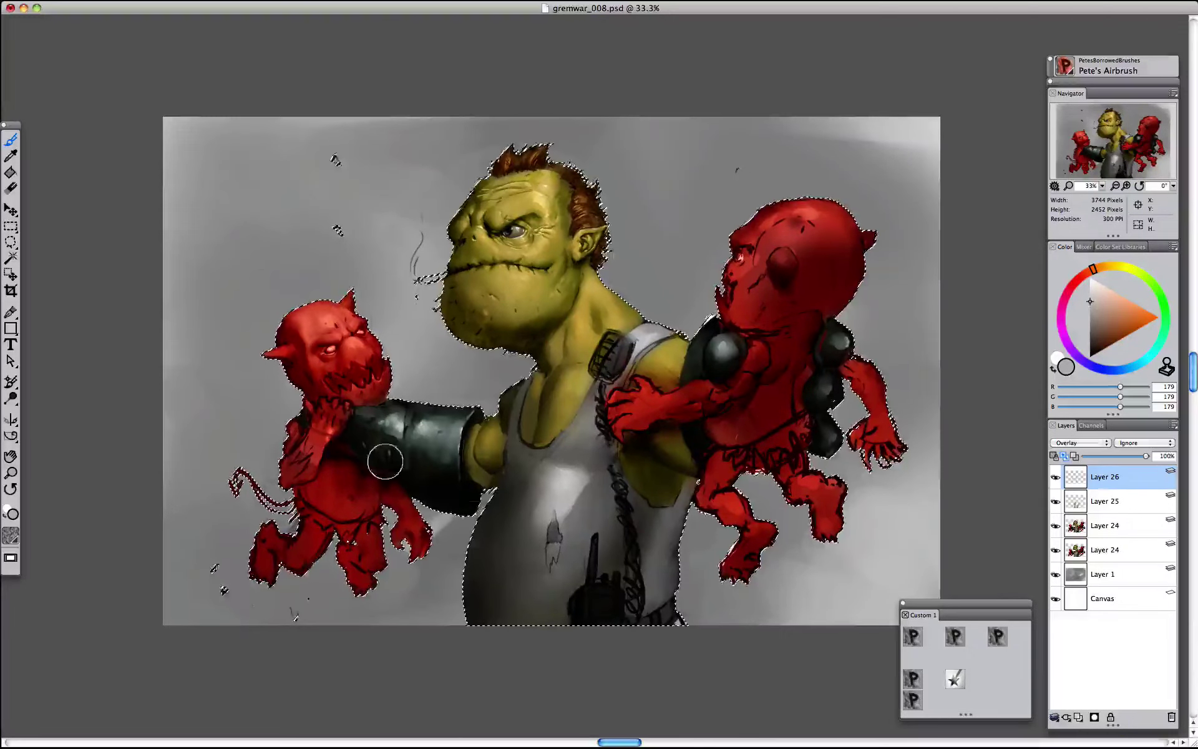
left_click_drag(337, 315, 292, 301)
left_click_drag(353, 347, 327, 350)
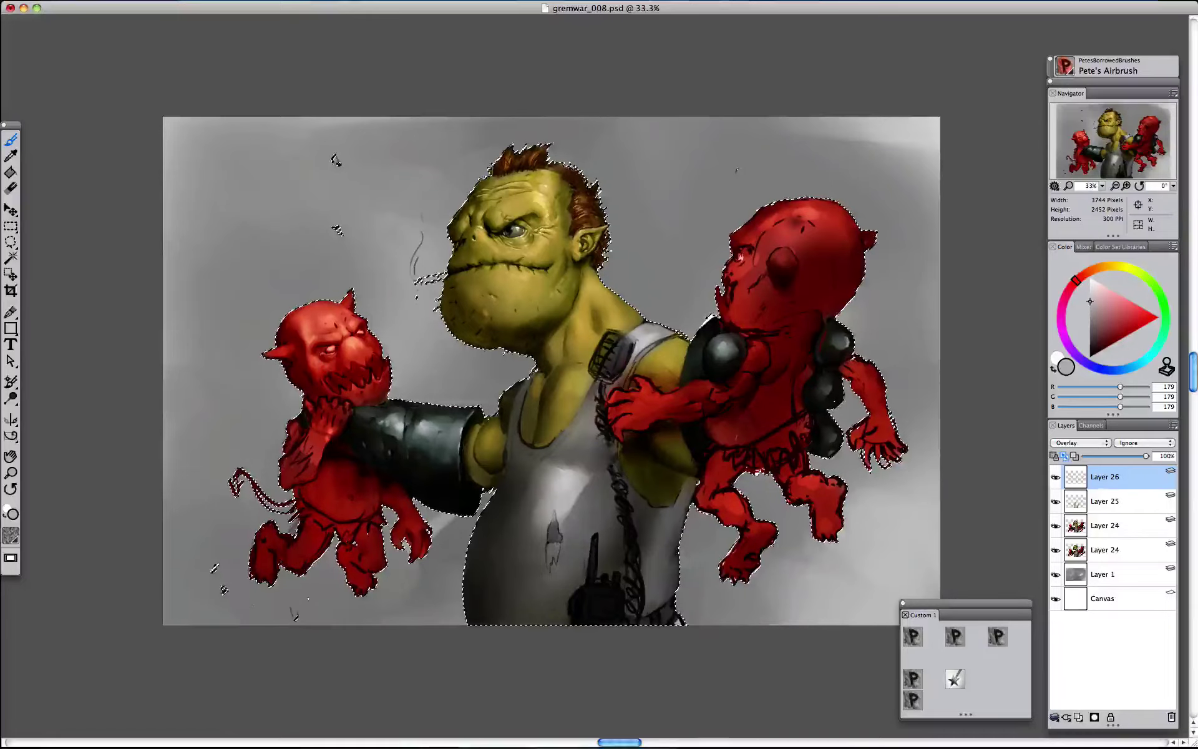
left_click_drag(300, 310, 325, 315)
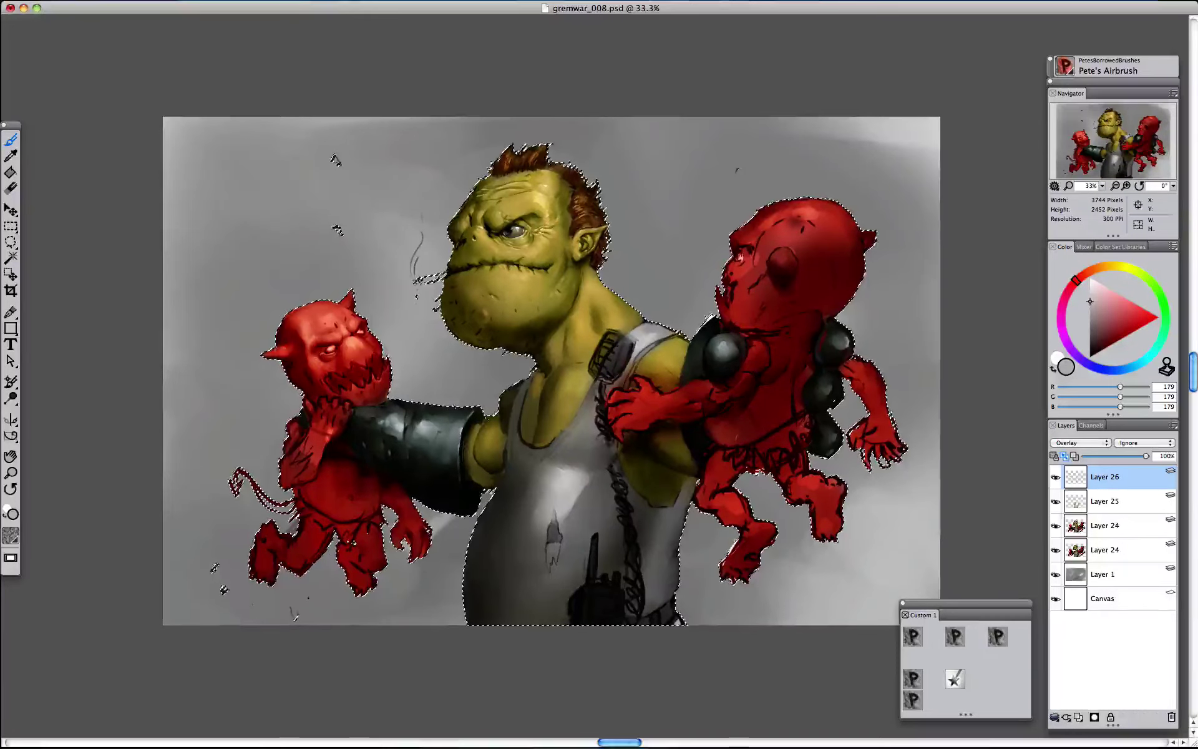
- Airbrush pink (RGB 228, 146, 146) highlights over the heads and arms of both red gremlins
left_click(1103, 301)
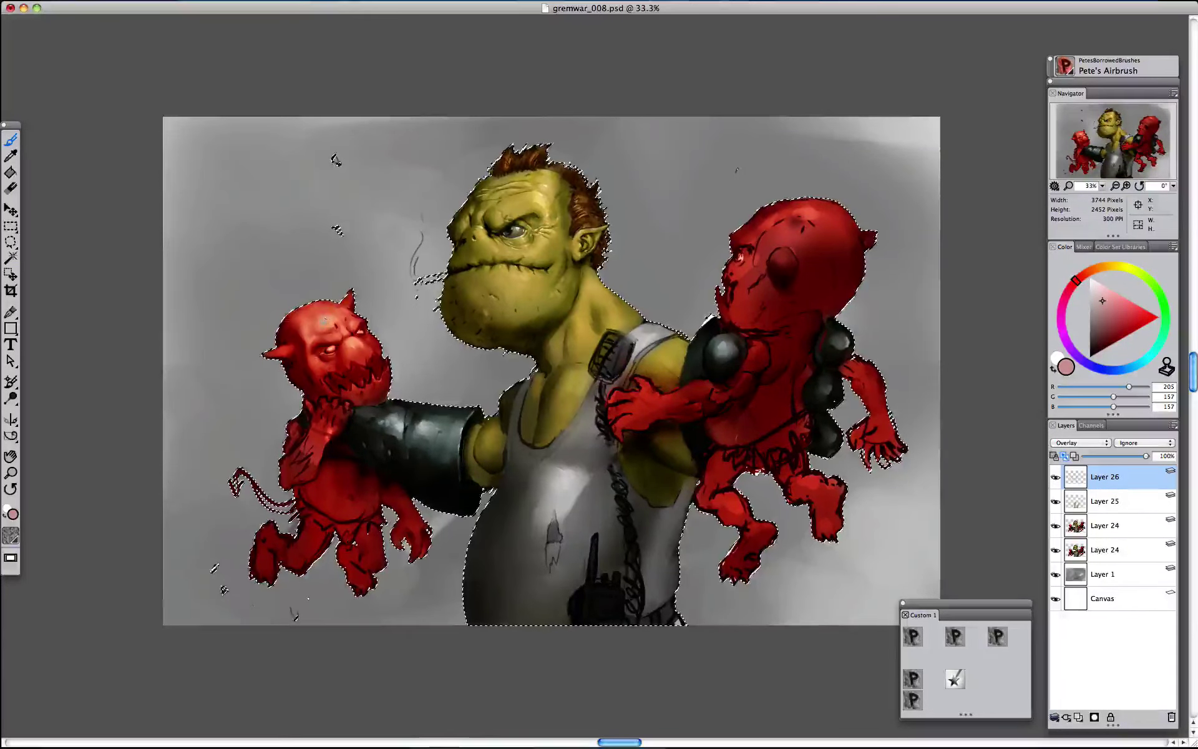
left_click(1111, 299)
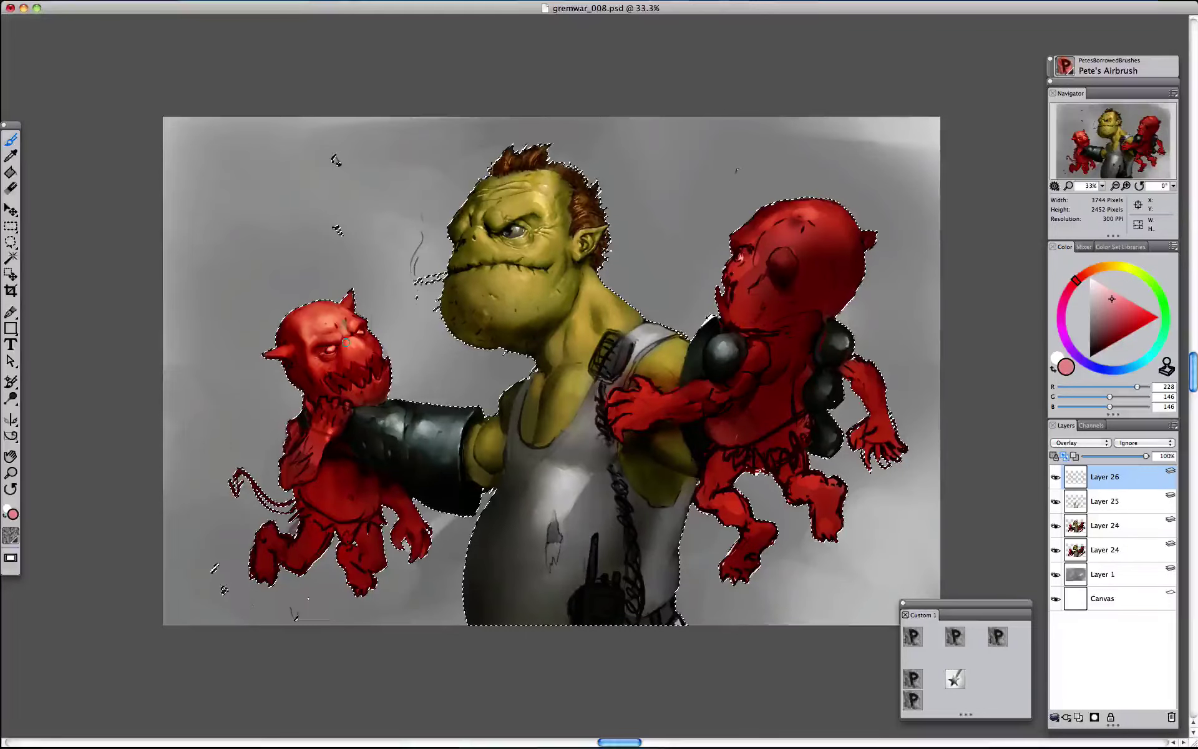
left_click_drag(293, 322, 320, 315)
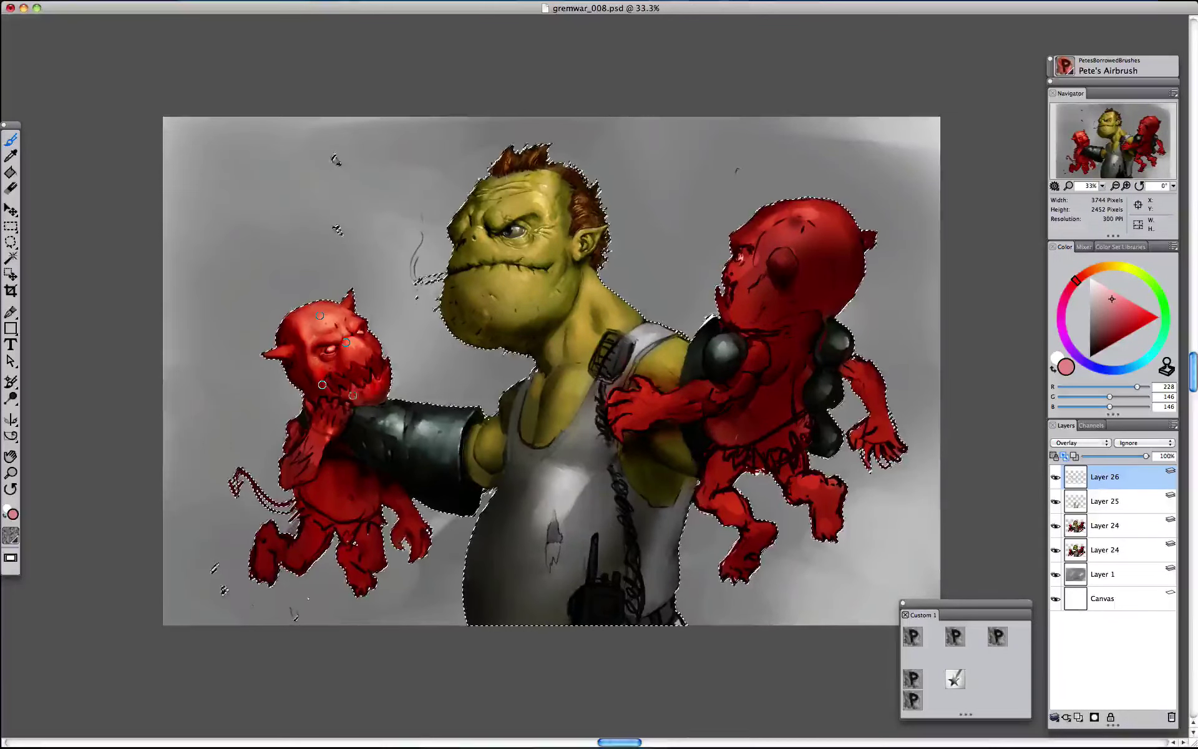
mouse_move(373, 392)
left_mouse_down()
mouse_move(322, 384)
mouse_move(313, 446)
left_mouse_up()
mouse_move(293, 322)
left_mouse_down()
mouse_move(312, 353)
mouse_move(359, 349)
left_mouse_up()
left_click_drag(790, 222, 833, 240)
left_click_drag(752, 350, 706, 393)
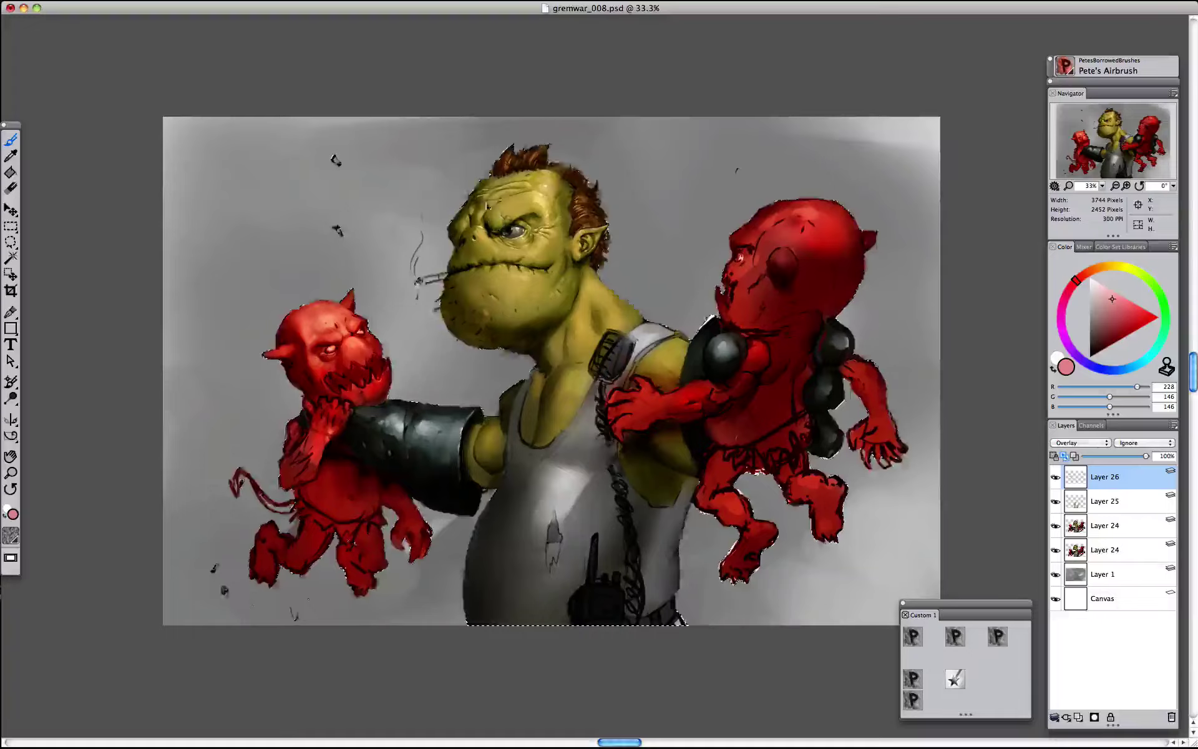
- Airbrush muted pink (RGB 152, 98, 98) and mid-grey (RGB 129, 129, 129) highlights on the ogre's forehead and around his eye
left_click_drag(490, 189, 526, 174)
left_click(1103, 312)
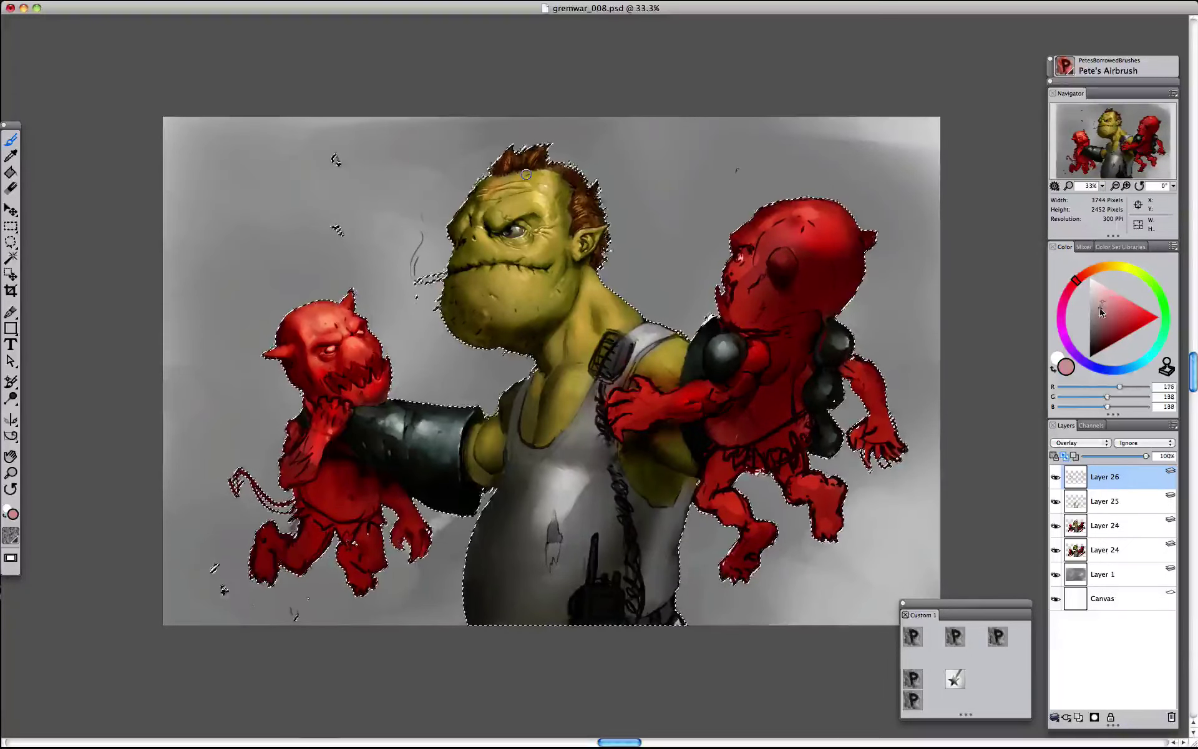
left_click(1105, 318)
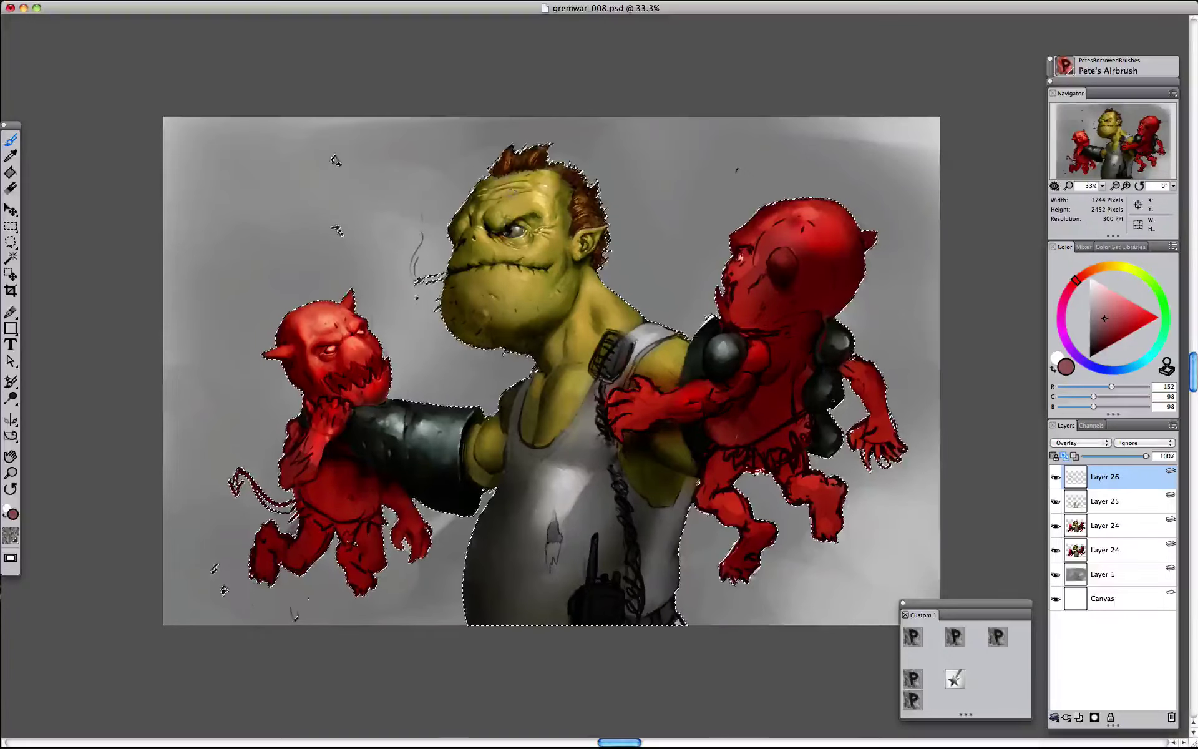
left_click_drag(523, 230, 531, 241)
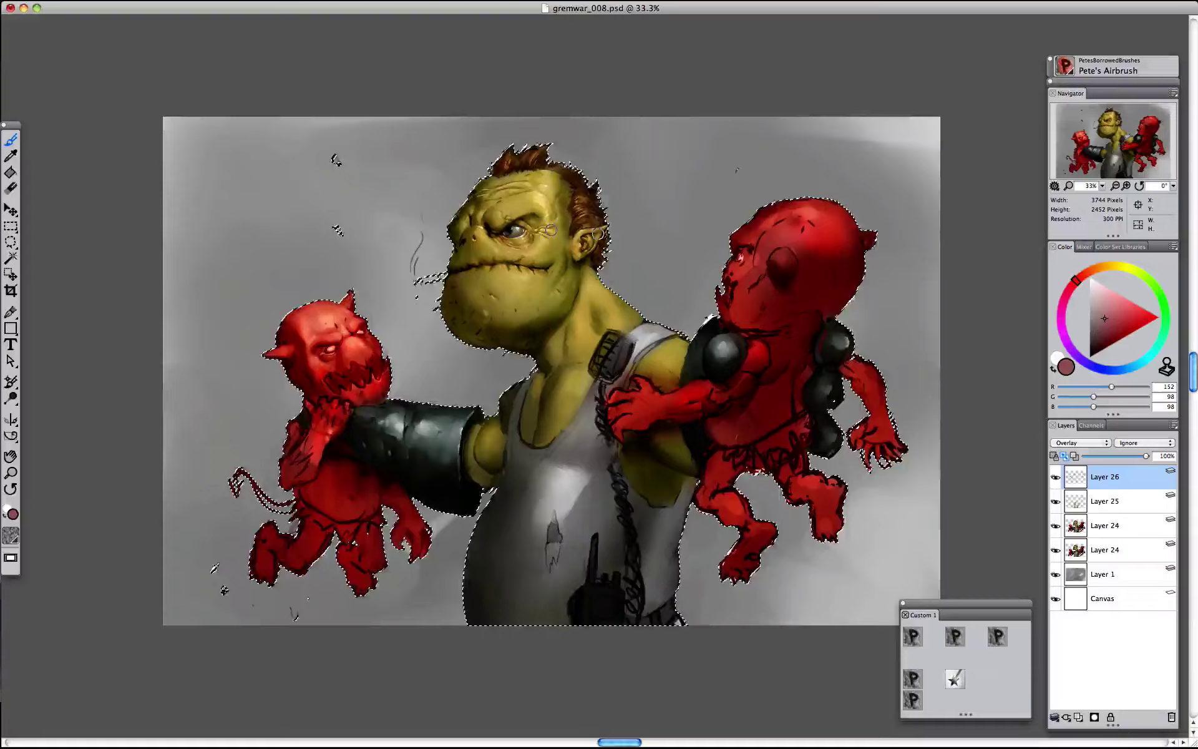
left_click(1090, 317)
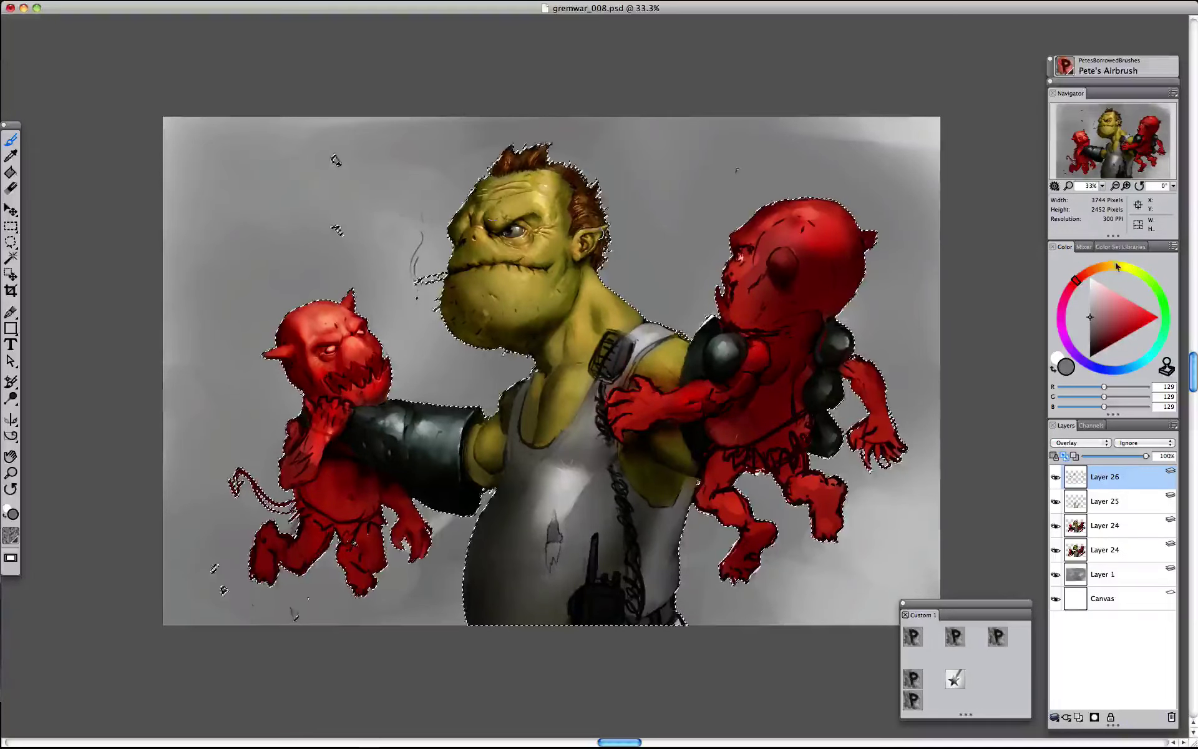
left_click(522, 213, "alt")
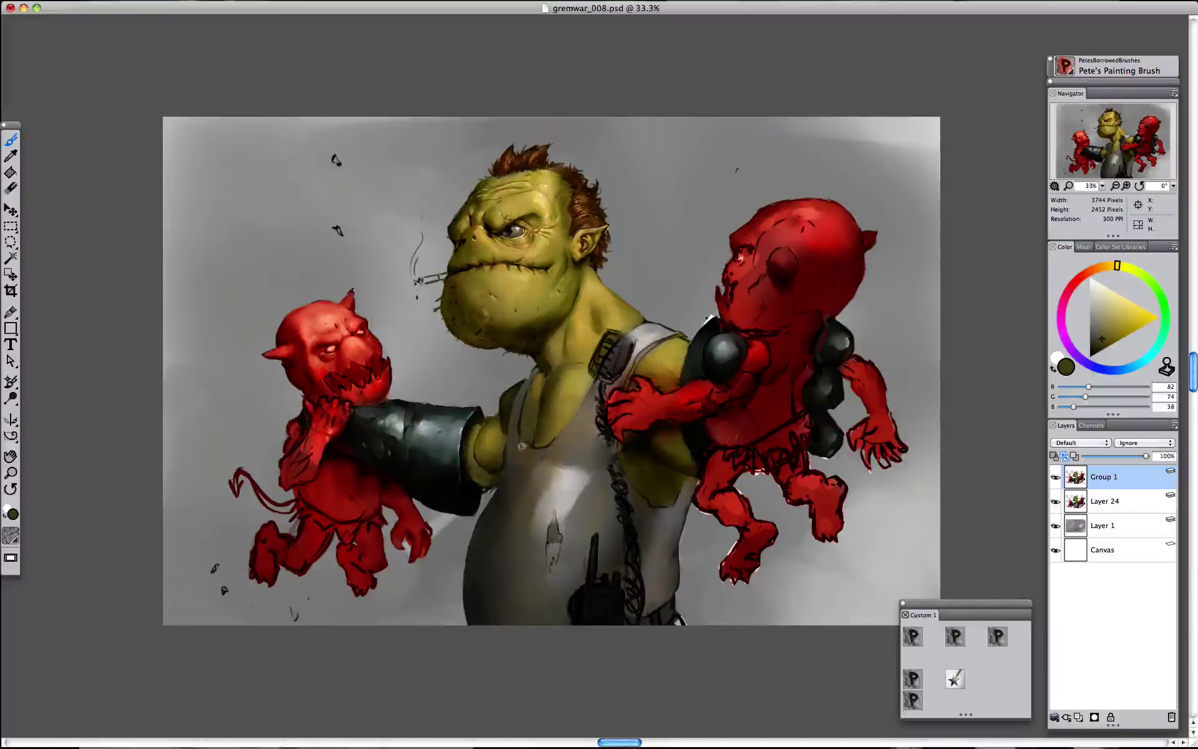
- Clean up the tank top's neckline on the Group 1 layer with Pete's Painting Brush, using sampled dark brown and warm grey tones
left_click(521, 446, "alt")
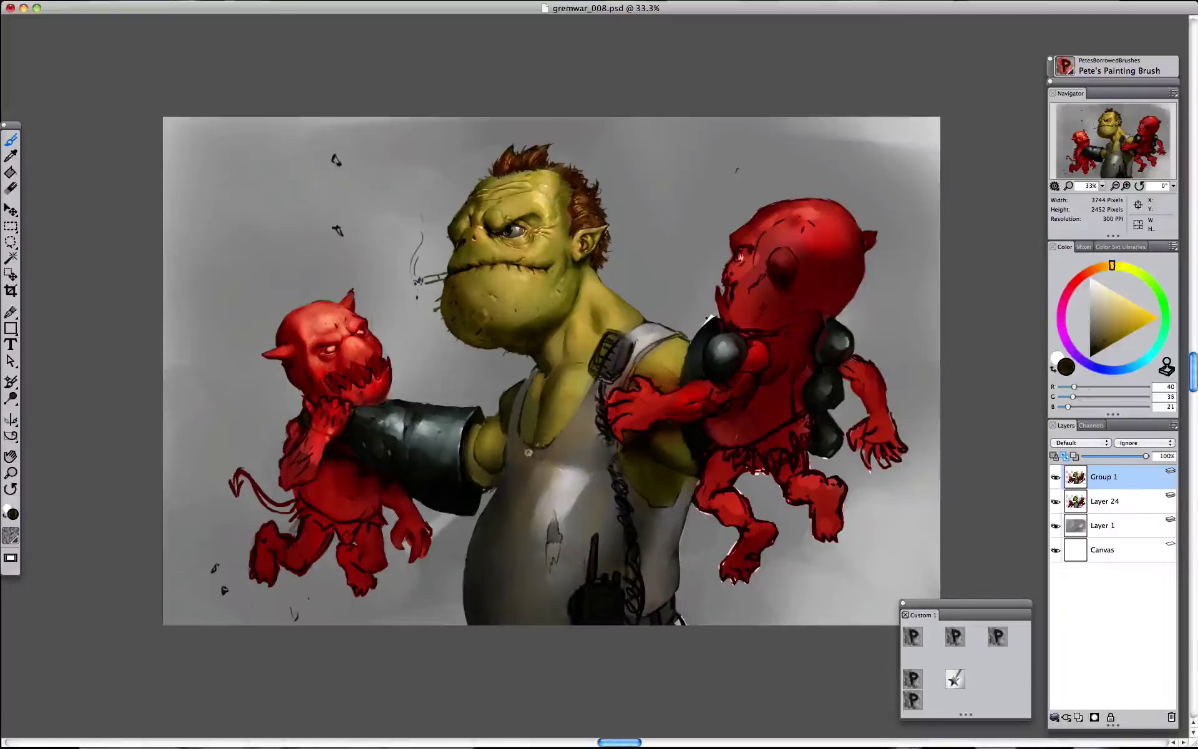
left_click(517, 444, "alt")
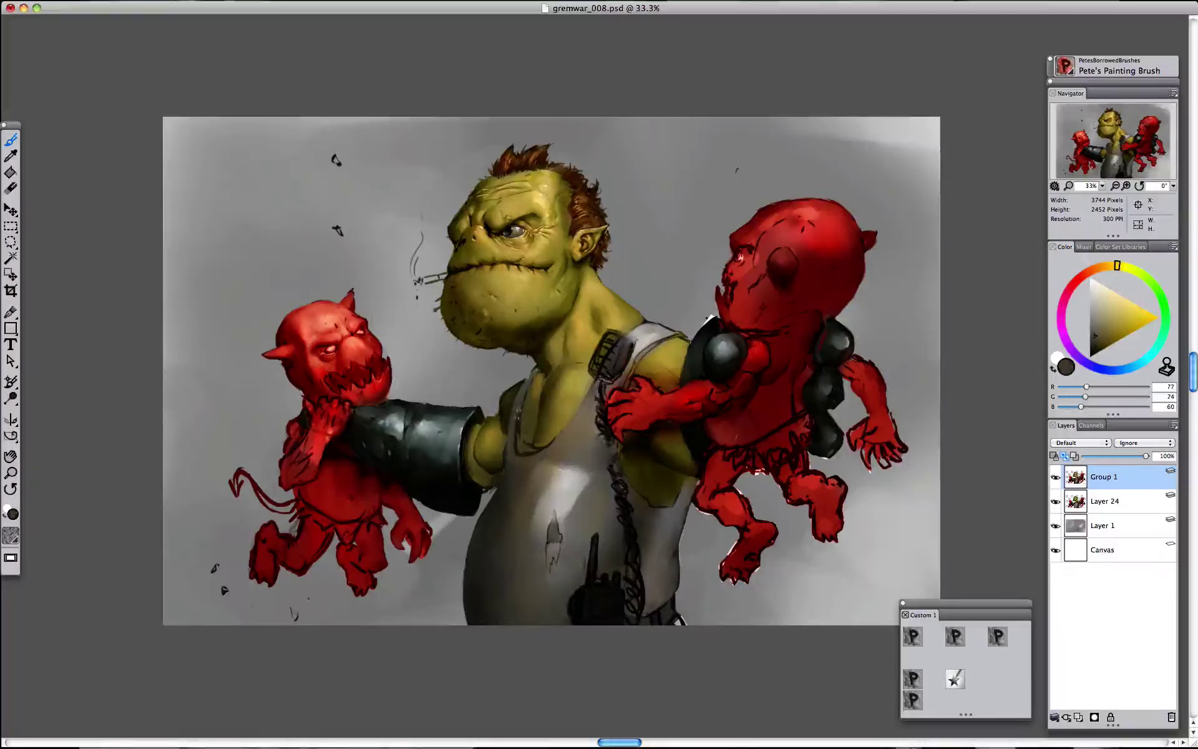
left_click(525, 450, "alt")
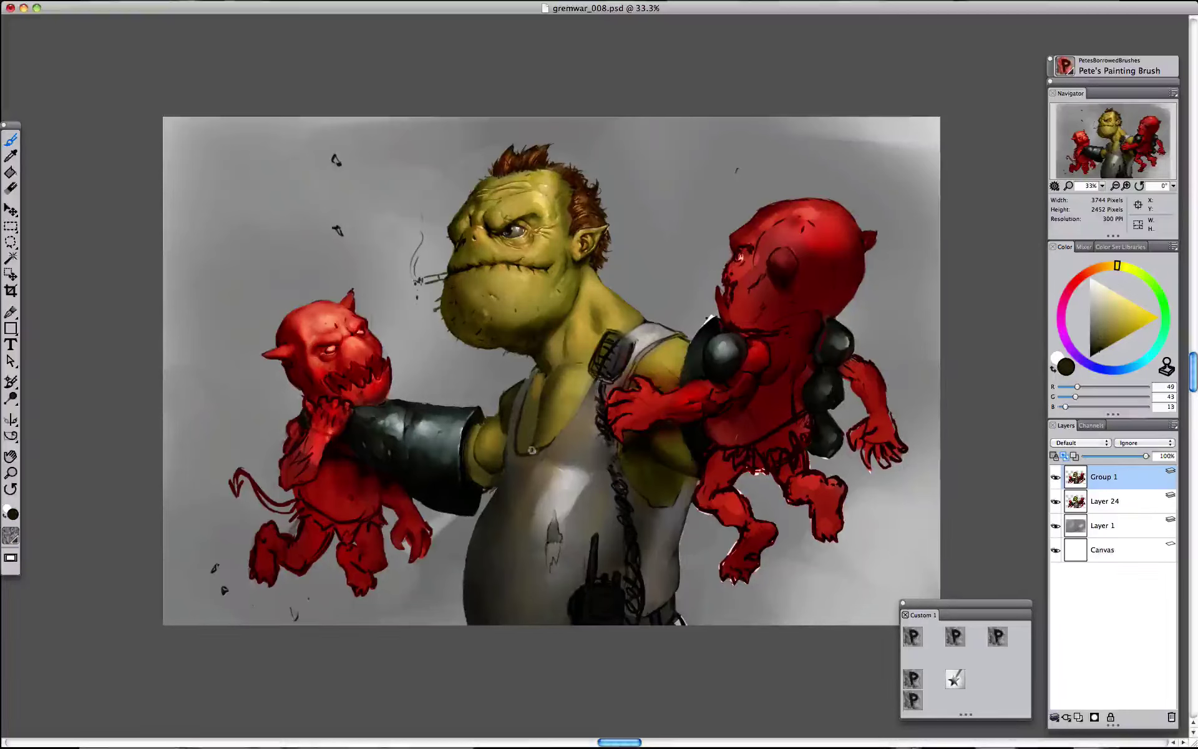
left_click(515, 447, "alt")
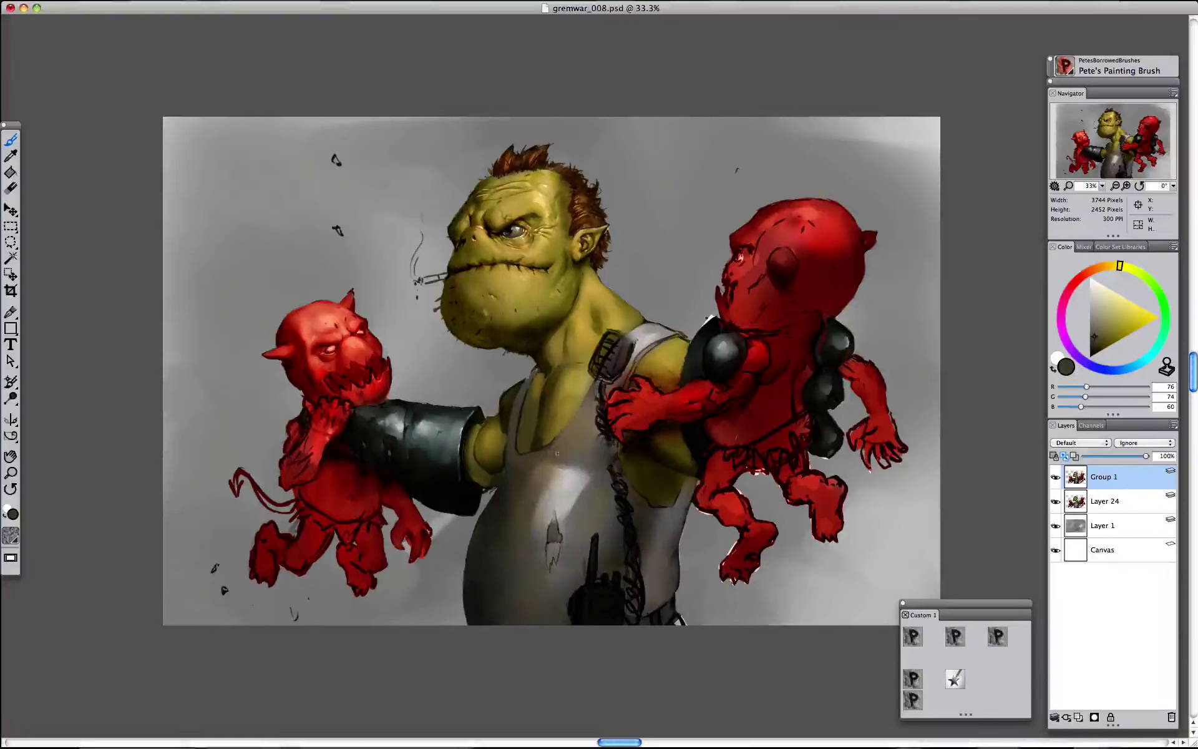
- Refine the ogre's chest, neck and rear shoulder edge with olive tones sampled from the skin
left_click(546, 369, "alt")
left_click(586, 337, "alt")
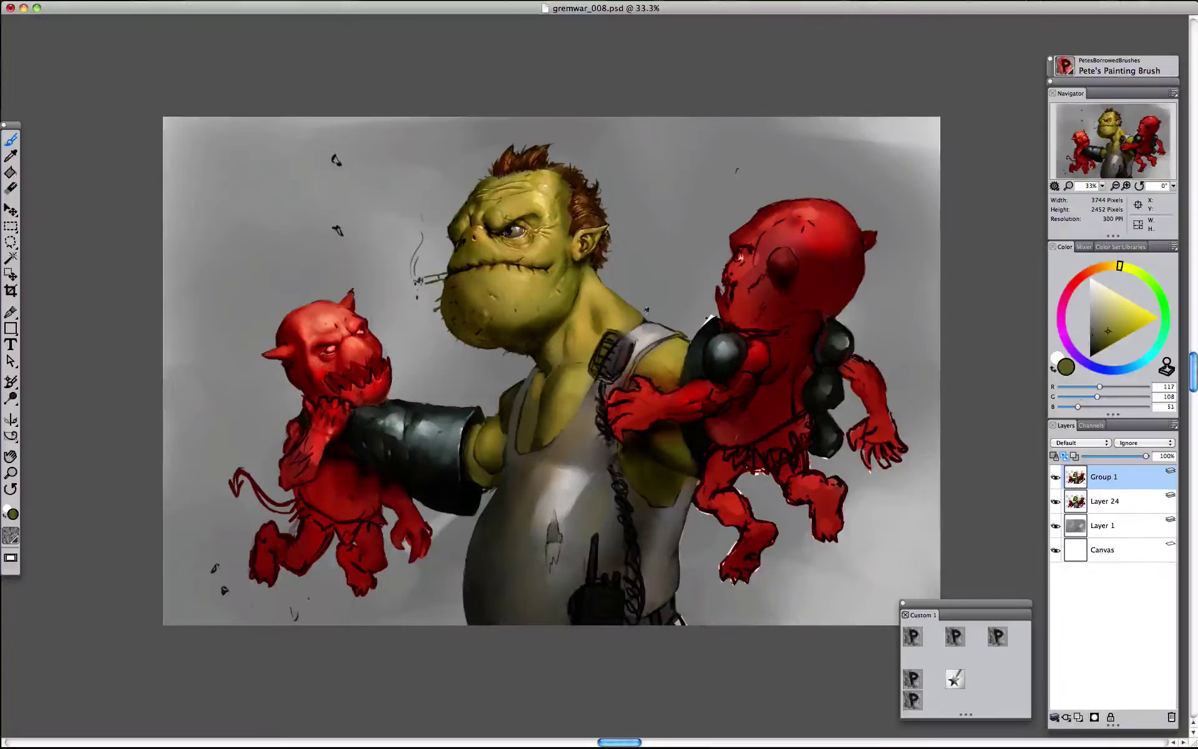
left_click(668, 446, "alt")
left_click(637, 312, "alt")
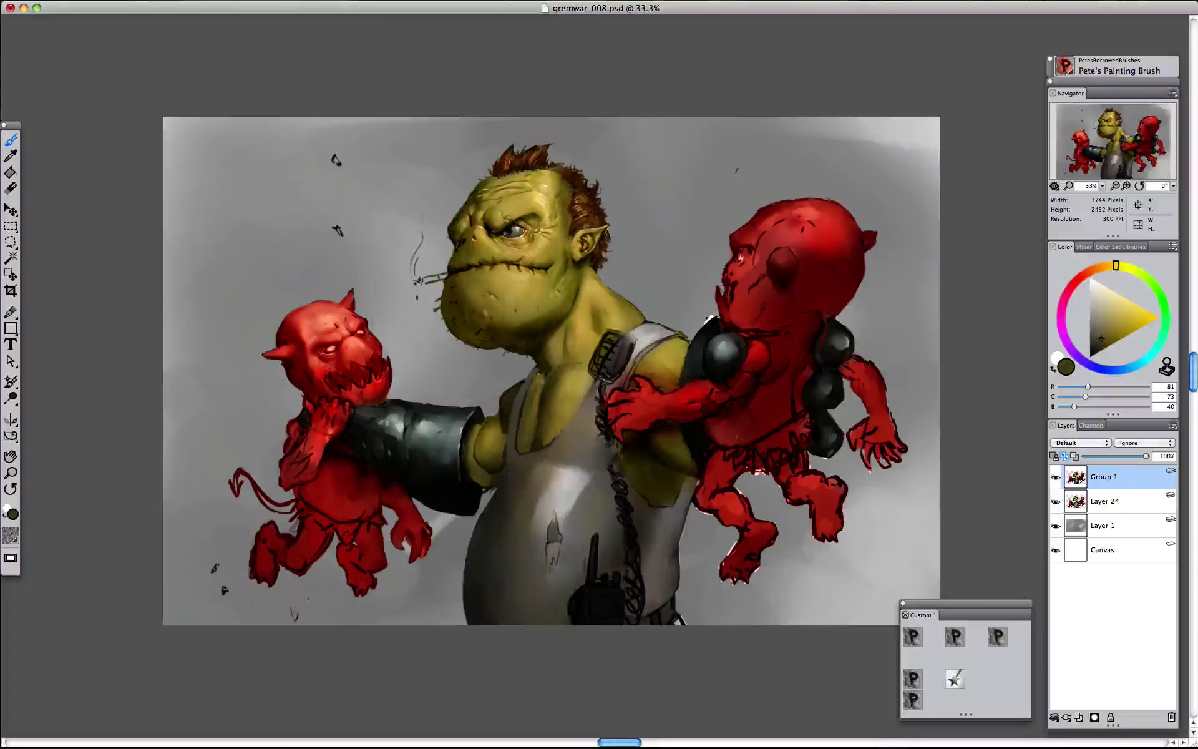
- Paint sampled olive and dark tones on the ogre's front shoulder and upper arm, down to the gauntlet's edge
left_click(536, 378, "alt")
left_click(510, 394, "alt")
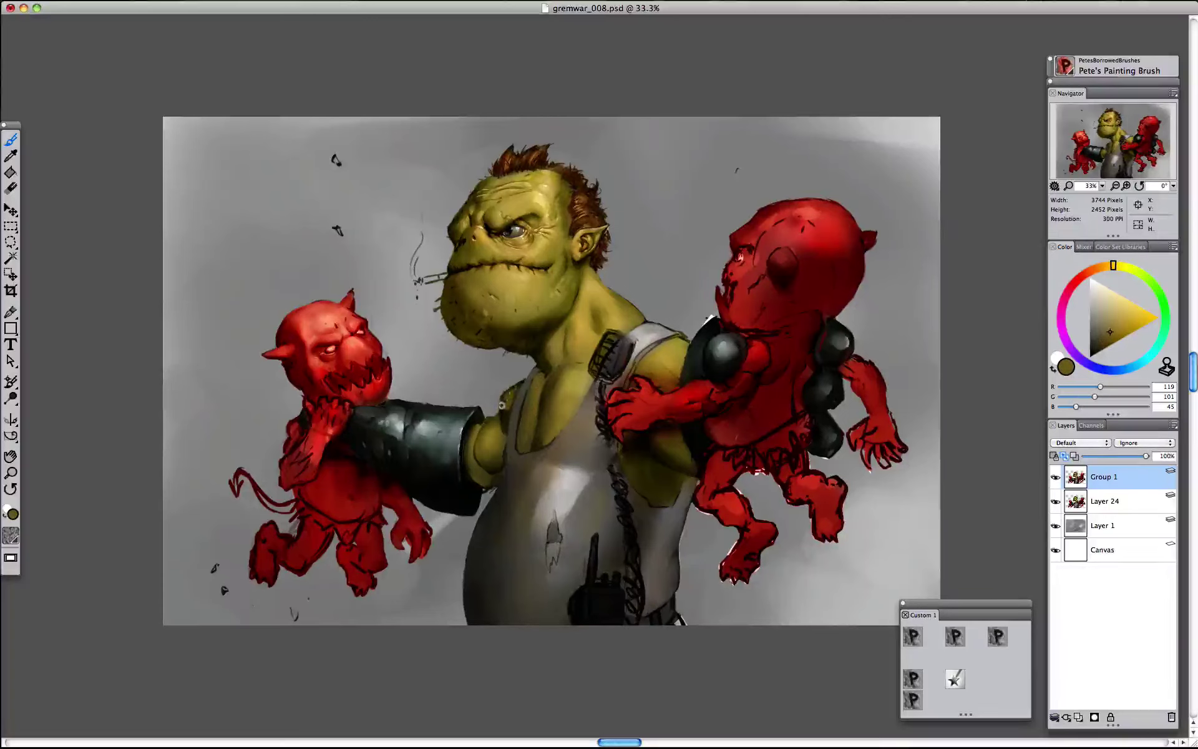
left_click_drag(509, 400, 503, 422)
left_click(491, 431, "alt")
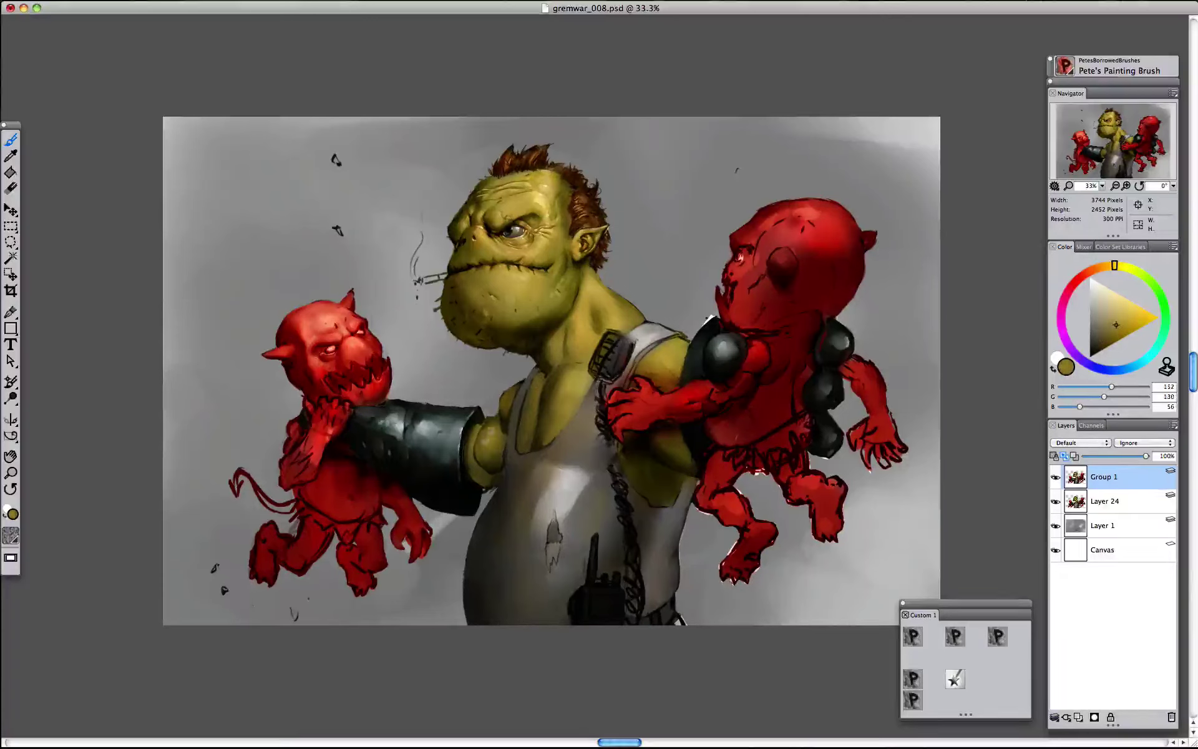
left_click(472, 445, "alt")
- Soften the upper arm with Pete's Blender 2 and compare the painting with the Group 1 layer hidden and shown
left_click(955, 636)
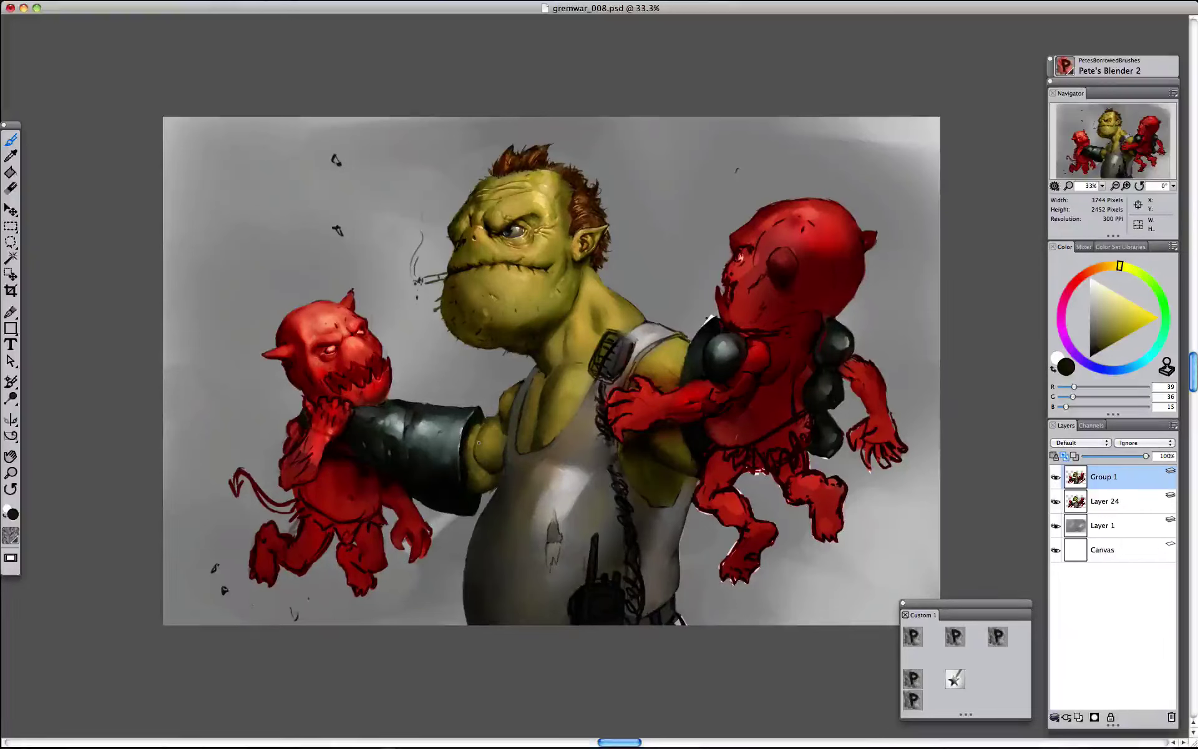
left_click(1056, 477)
left_click(1055, 477)
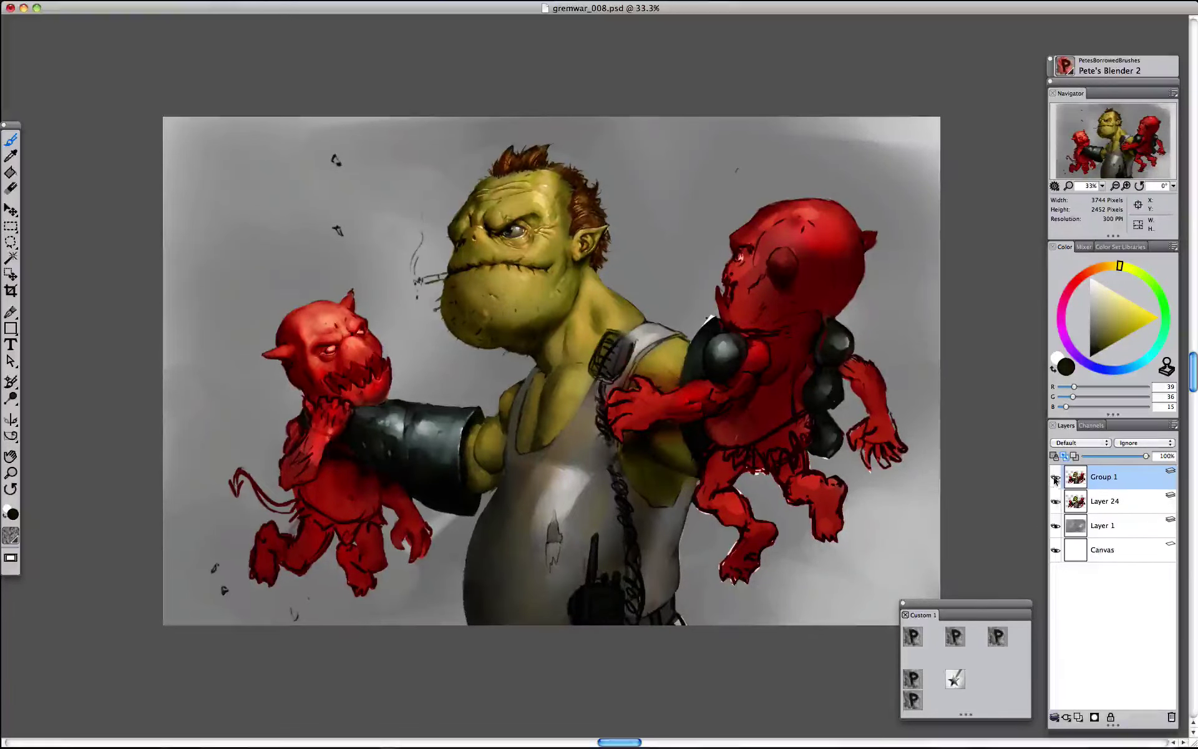
- Touch up the ogre's chin and jaw with sampled olive tones on the Group 1 layer, using Pete's Painting Brush and Pete's Blender 2
double_click(1095, 483)
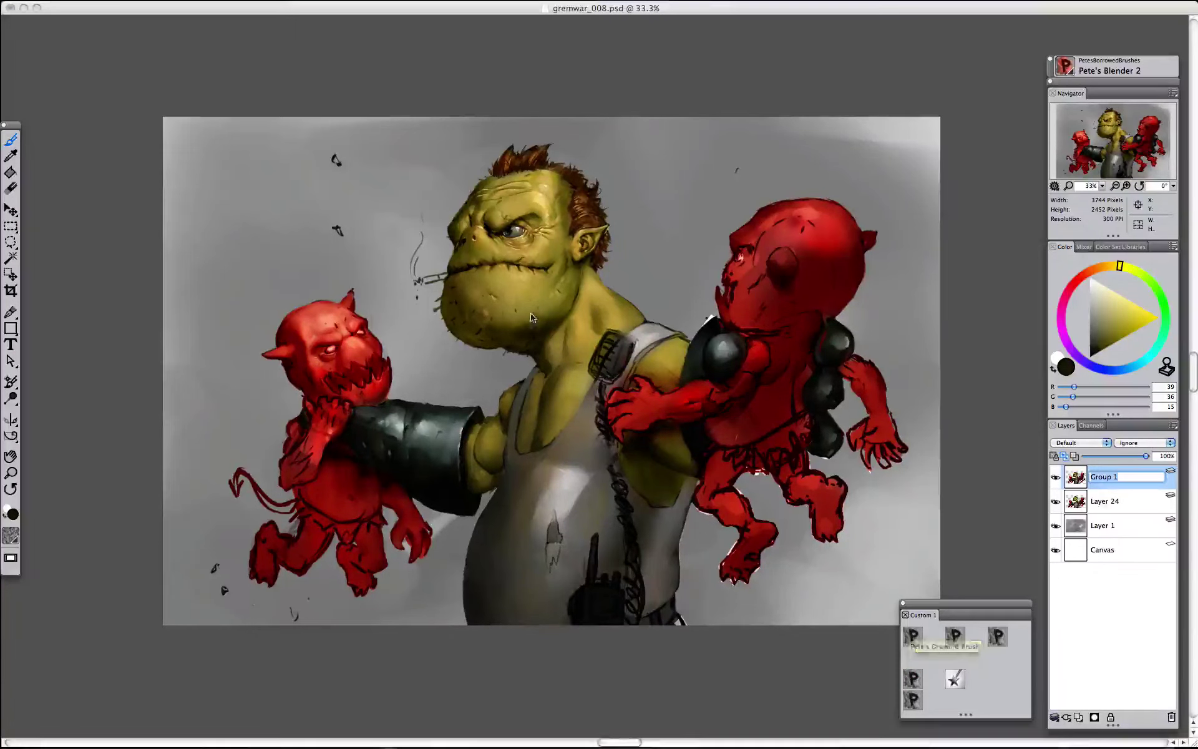
key("Return")
left_click(955, 637)
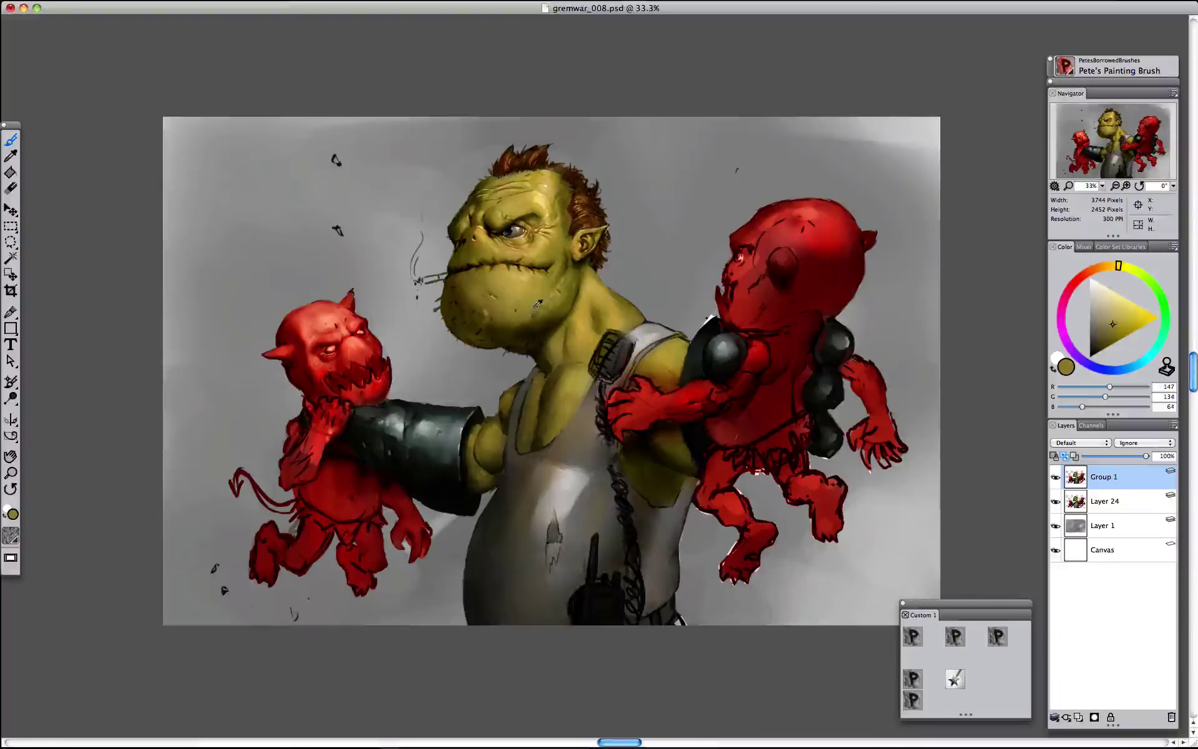
left_click(533, 310, "alt")
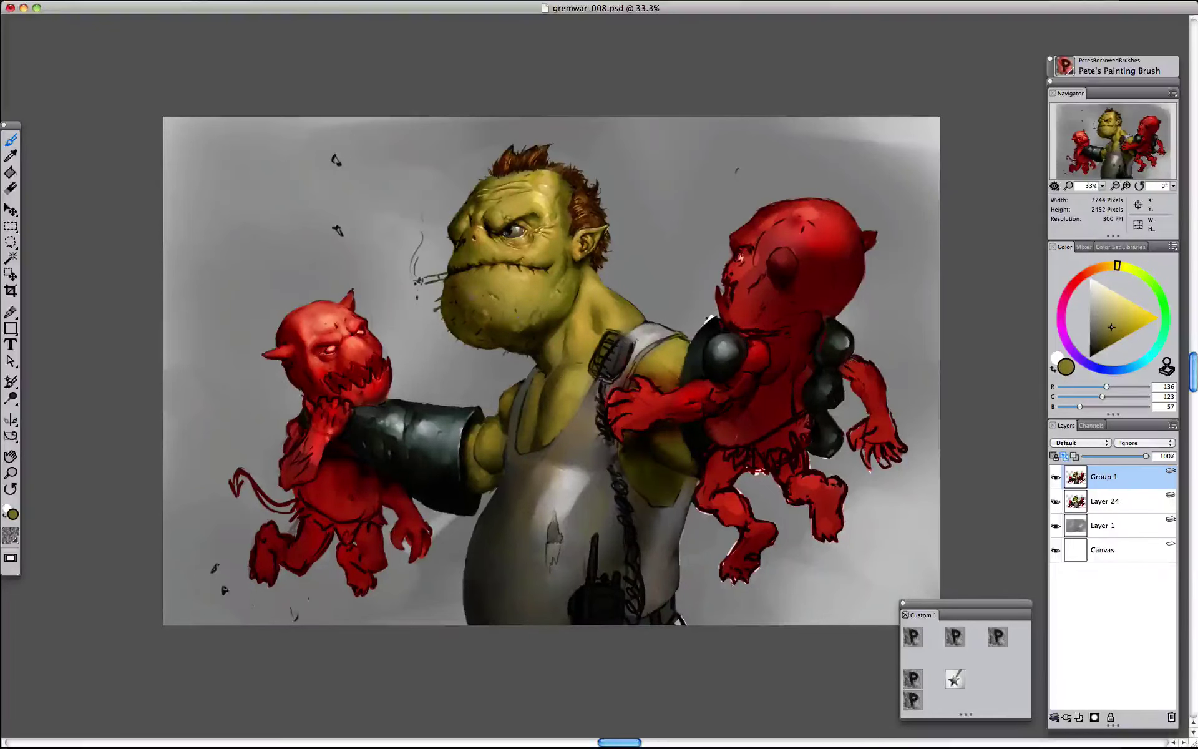
left_click(955, 679)
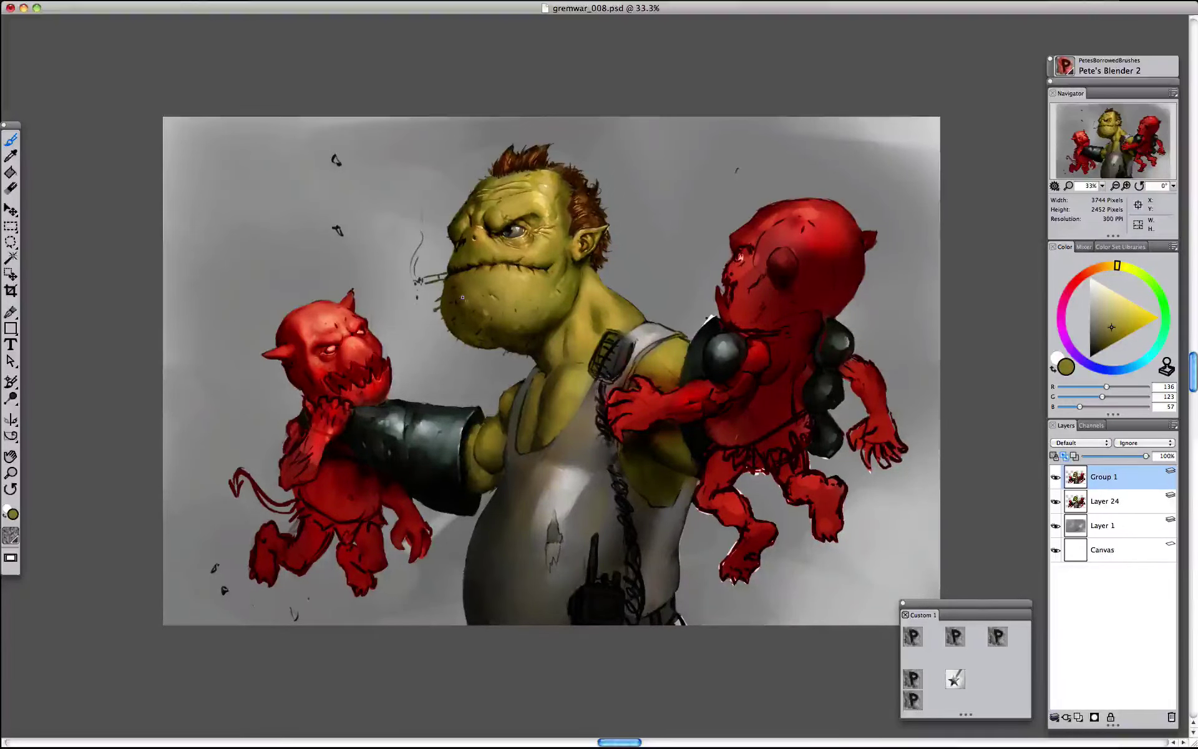
key("super+plus")
left_click_drag(451, 181, 470, 367)
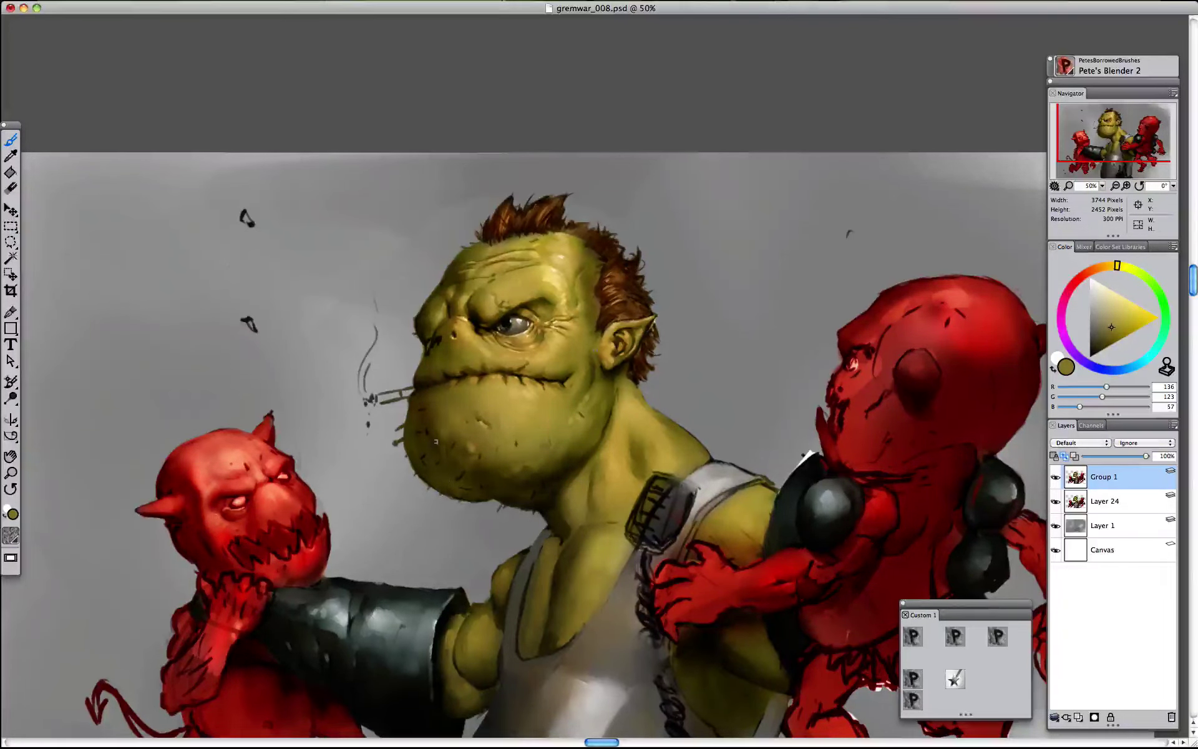
- Paint the fingers and back of the front gremlin's raised hand with light and dark reds sampled from its skin
left_click(913, 637)
left_click_drag(472, 471, 676, 406)
left_click(472, 527, "alt")
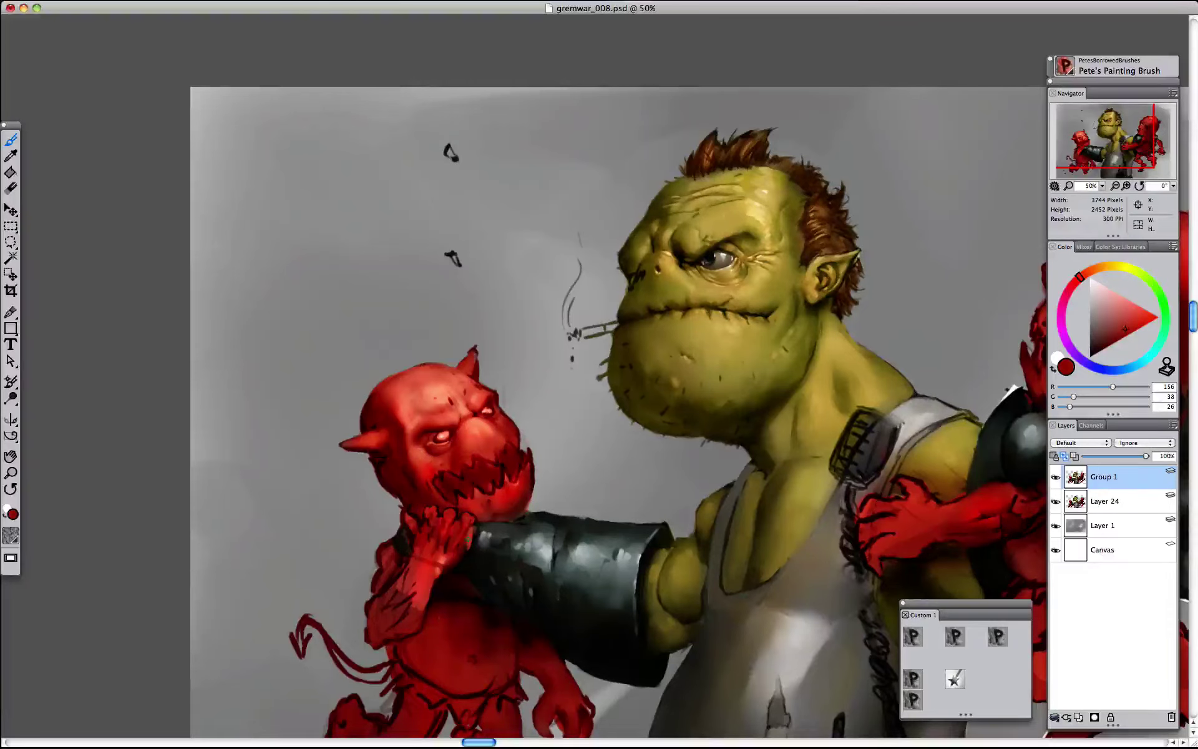
left_click(428, 532, "alt")
left_click(435, 518, "alt")
left_click_drag(428, 540, 433, 523)
left_click(456, 526, "alt")
left_click(427, 531, "alt")
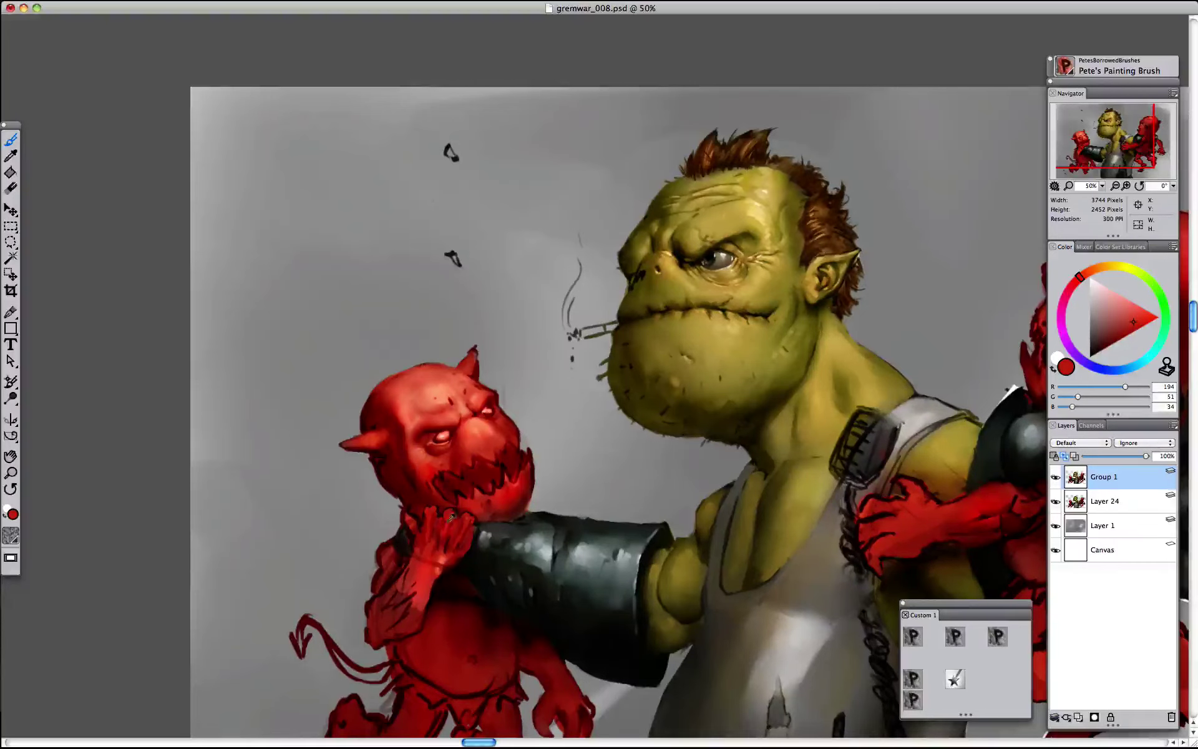
left_click(444, 549, "alt")
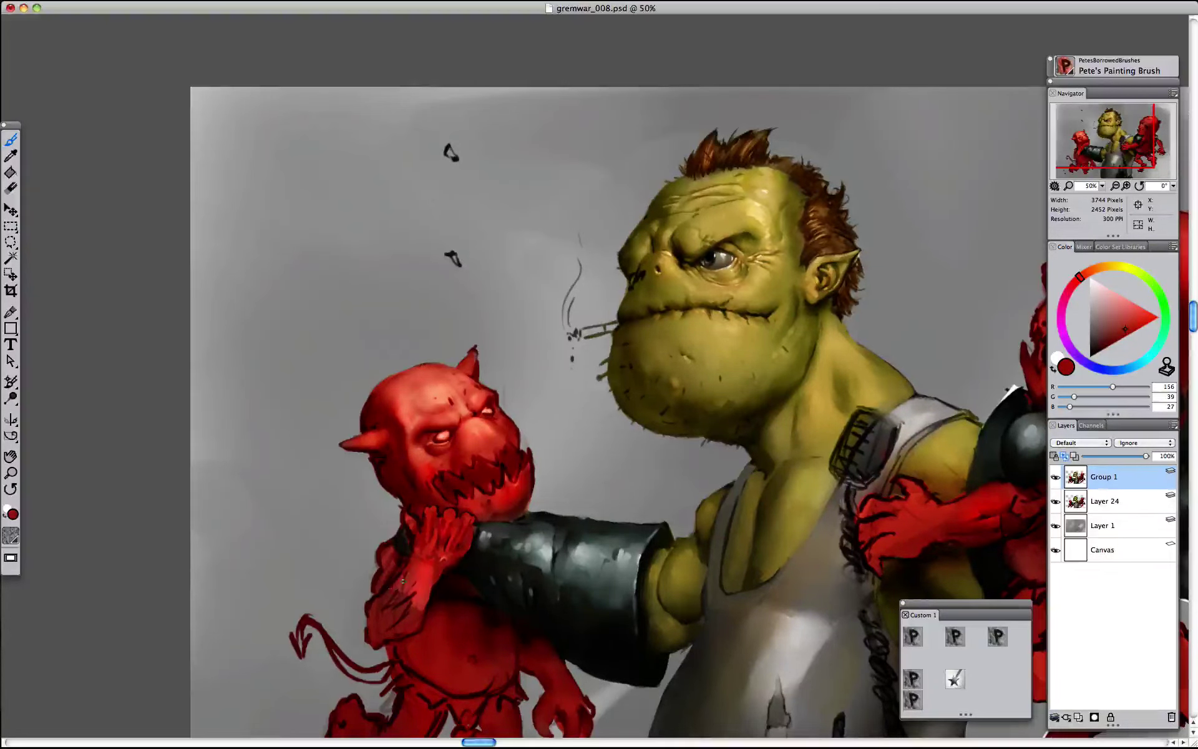
- Model the front gremlin's raised forearm with sampled bright red and darker red strokes over the sketch lines
left_click(511, 489, "alt")
left_click_drag(429, 590, 403, 635)
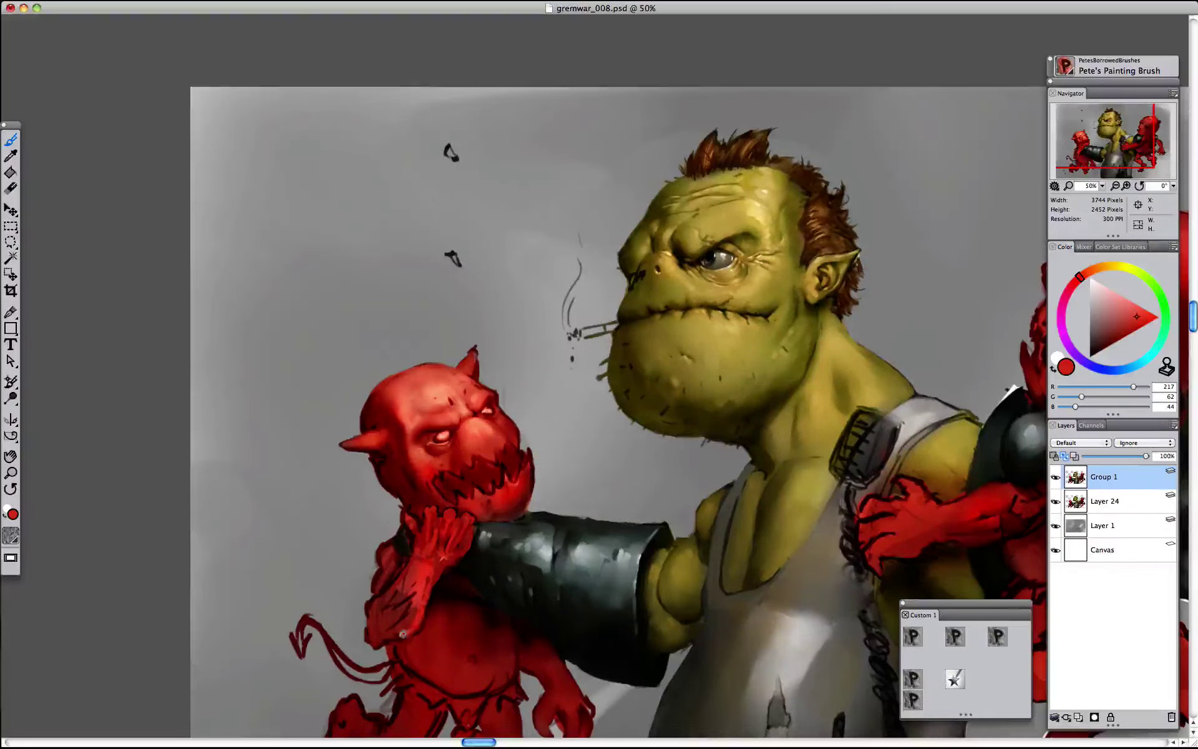
left_click(404, 634, "alt")
left_click_drag(424, 592, 402, 634)
left_click(1122, 331)
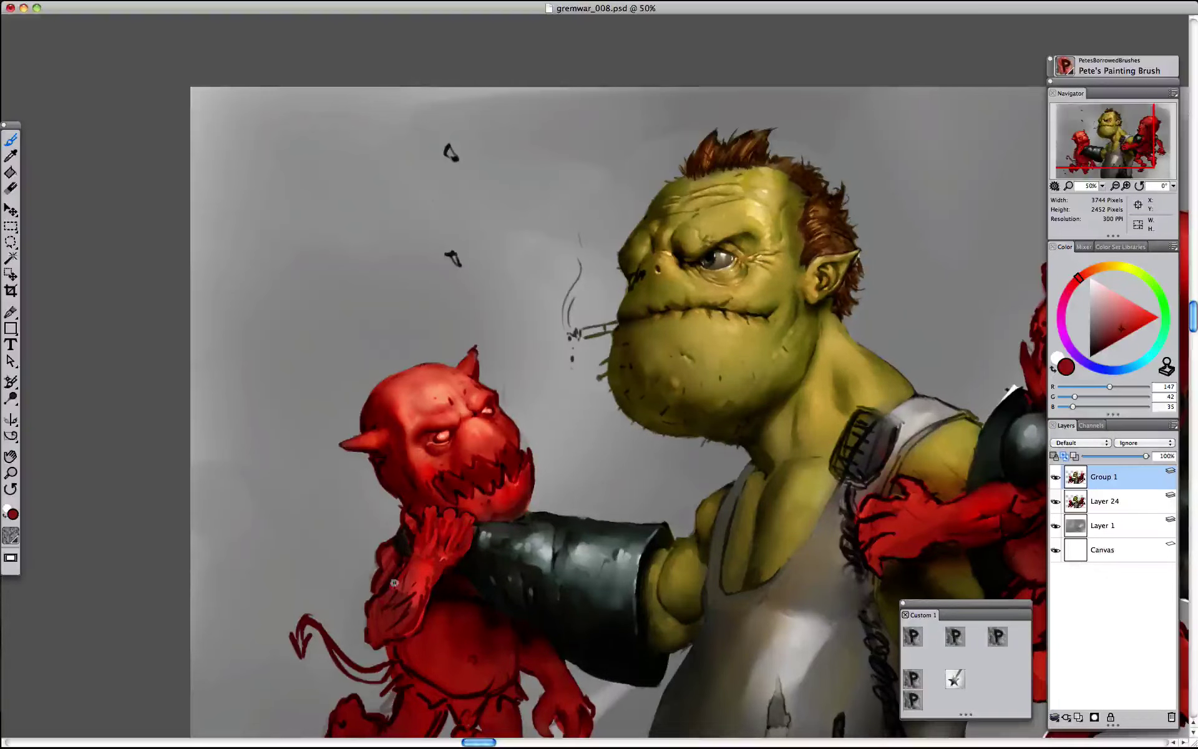
mouse_move(394, 583)
left_mouse_down()
mouse_move(406, 625)
mouse_move(370, 607)
left_mouse_up()
left_click(407, 623, "alt")
- Refine the gremlin's knuckles beneath the jaw with sampled dark and mid reds, and soften the forearm with Pete's Airbrush
left_click(417, 522, "alt")
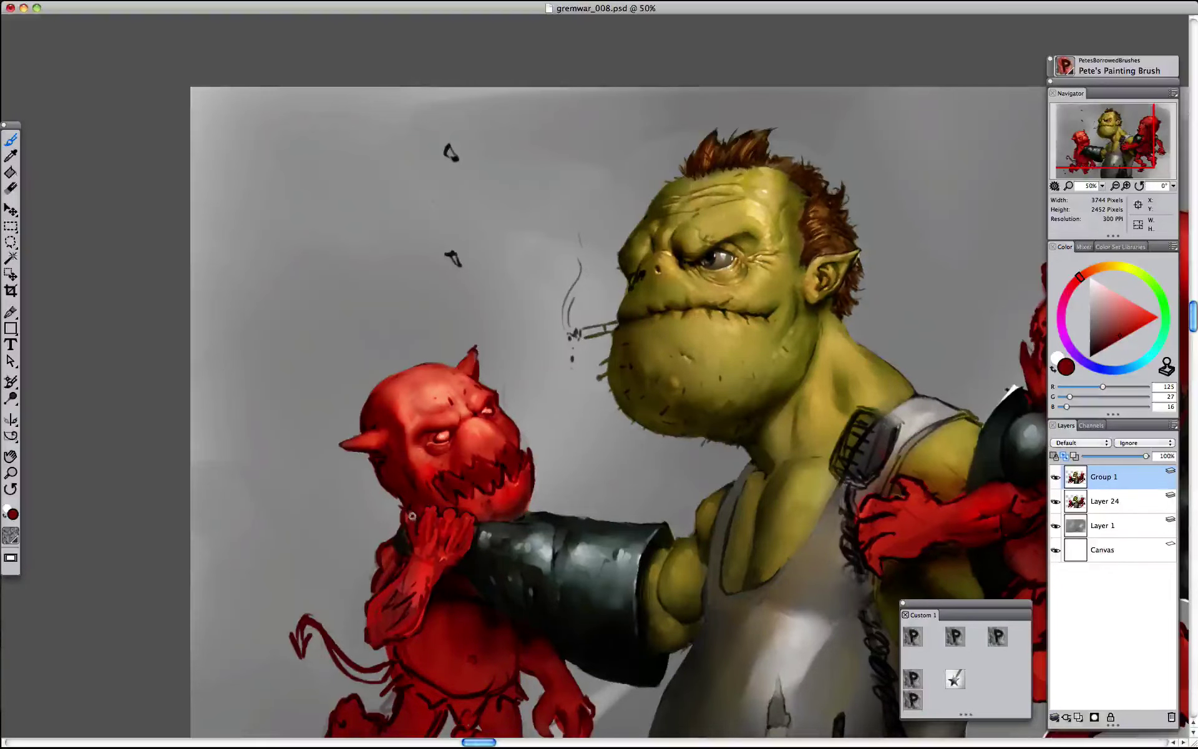
left_click(410, 513, "alt")
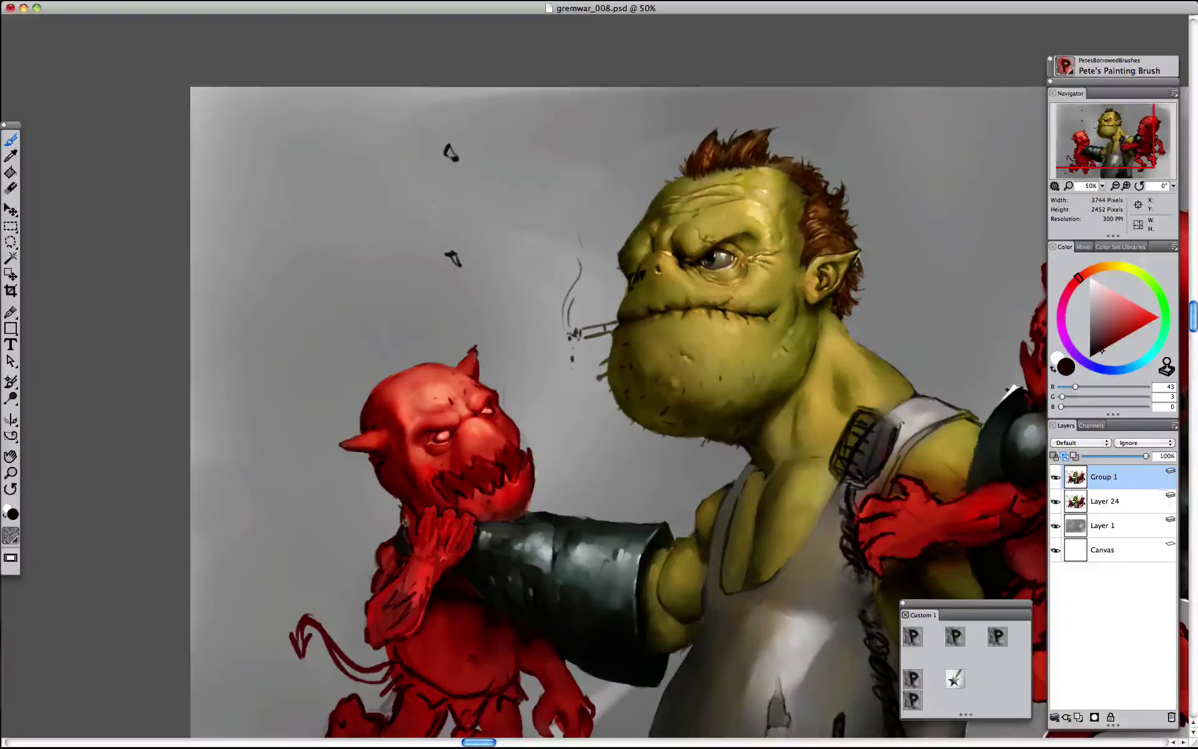
left_click(400, 506, "alt")
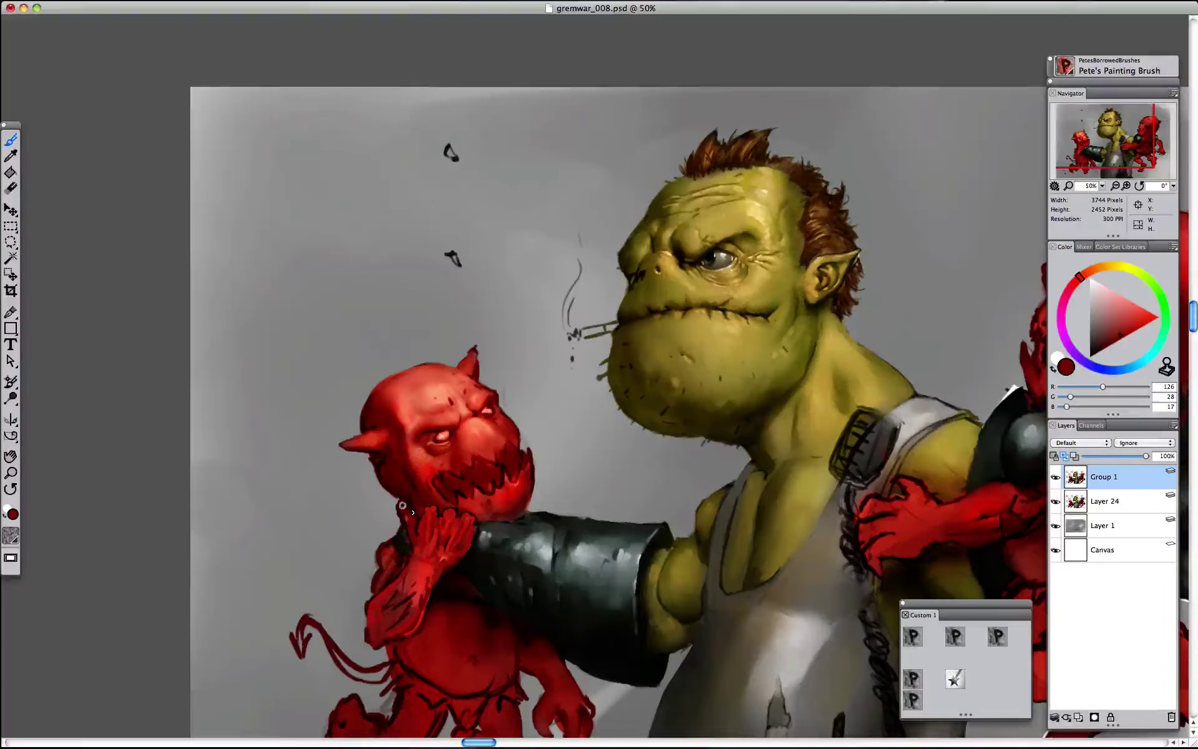
left_click(445, 514, "alt")
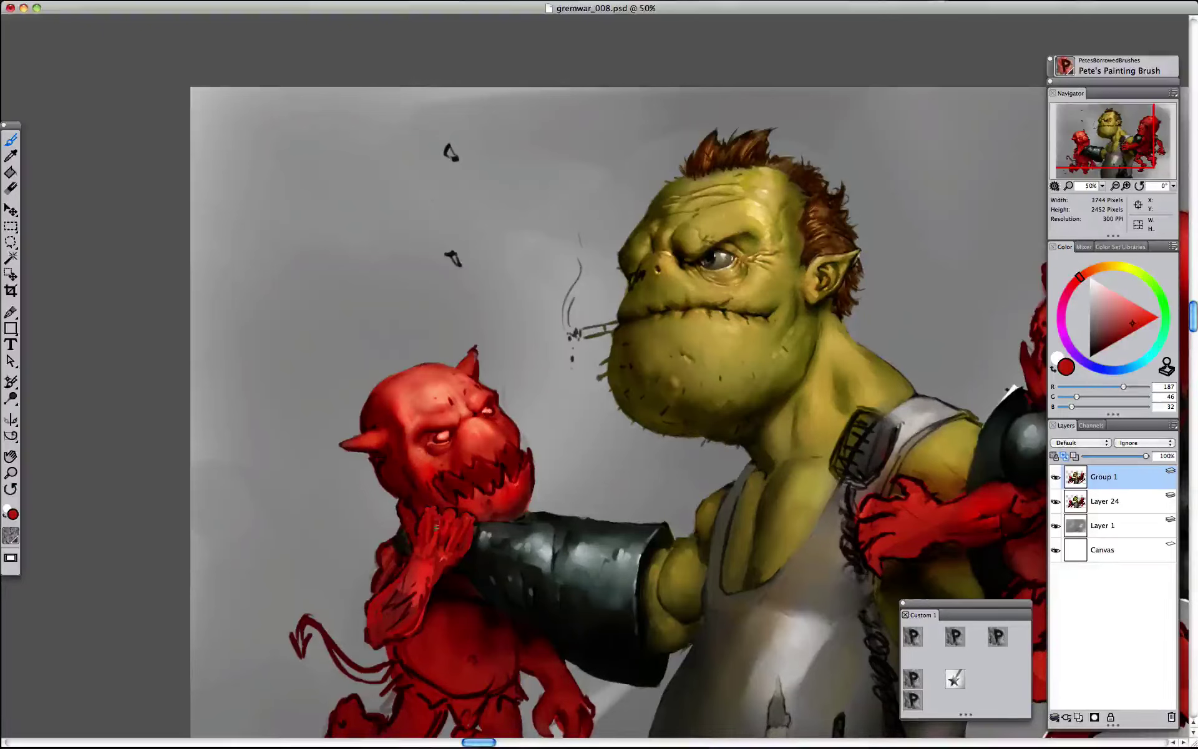
left_click(998, 635)
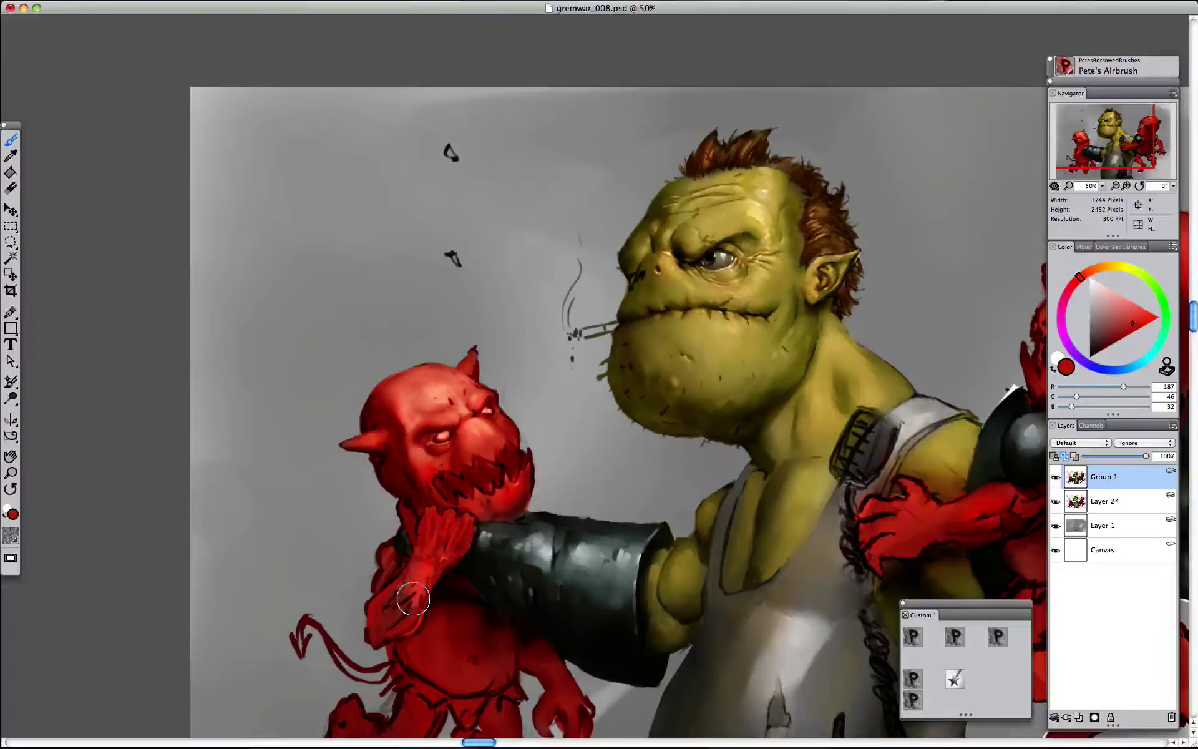
- Shade the front gremlin's belly and the shadow beneath the gauntlet with sampled reds and dark browns, using Pete's Painting Brush
key("super+minus")
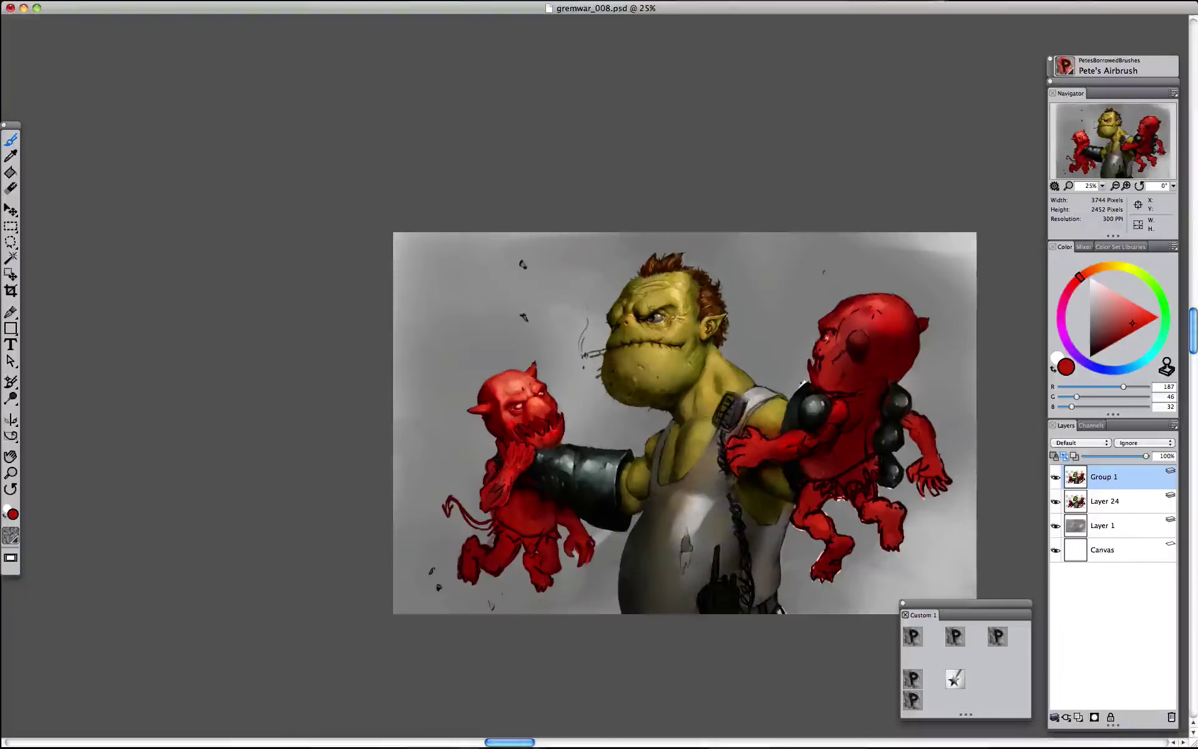
left_click(955, 636)
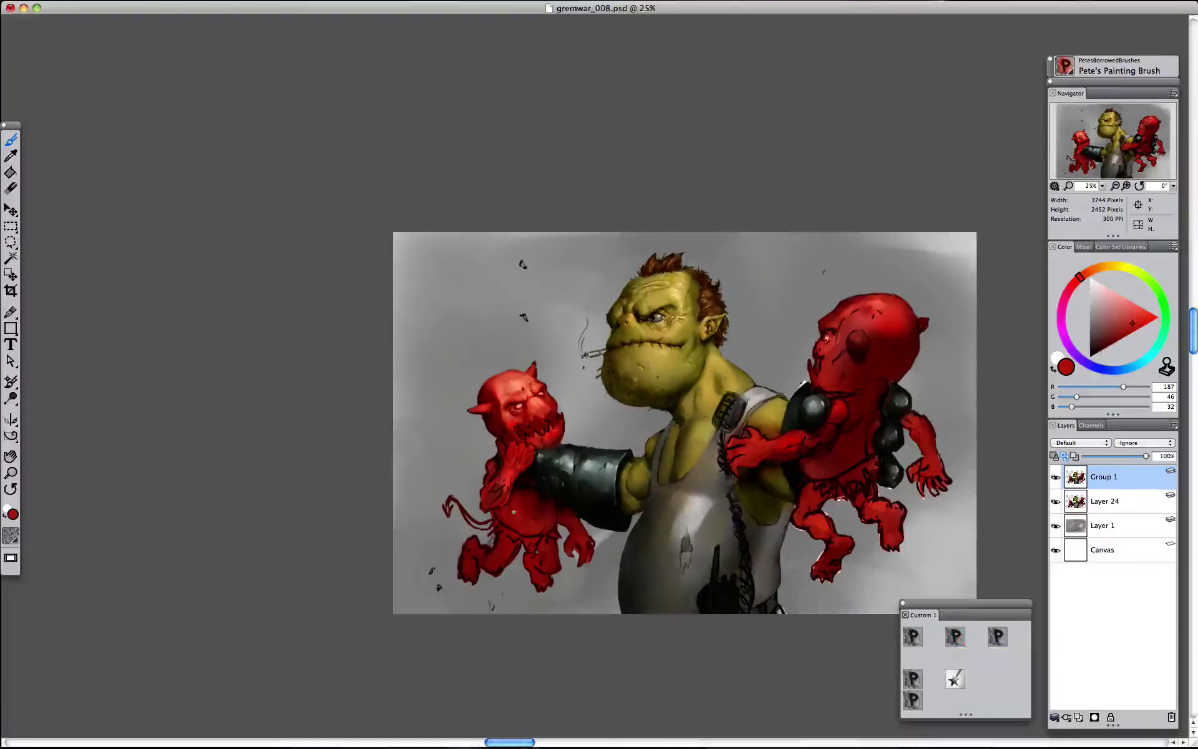
left_click(548, 522, "alt")
left_click(546, 531, "alt")
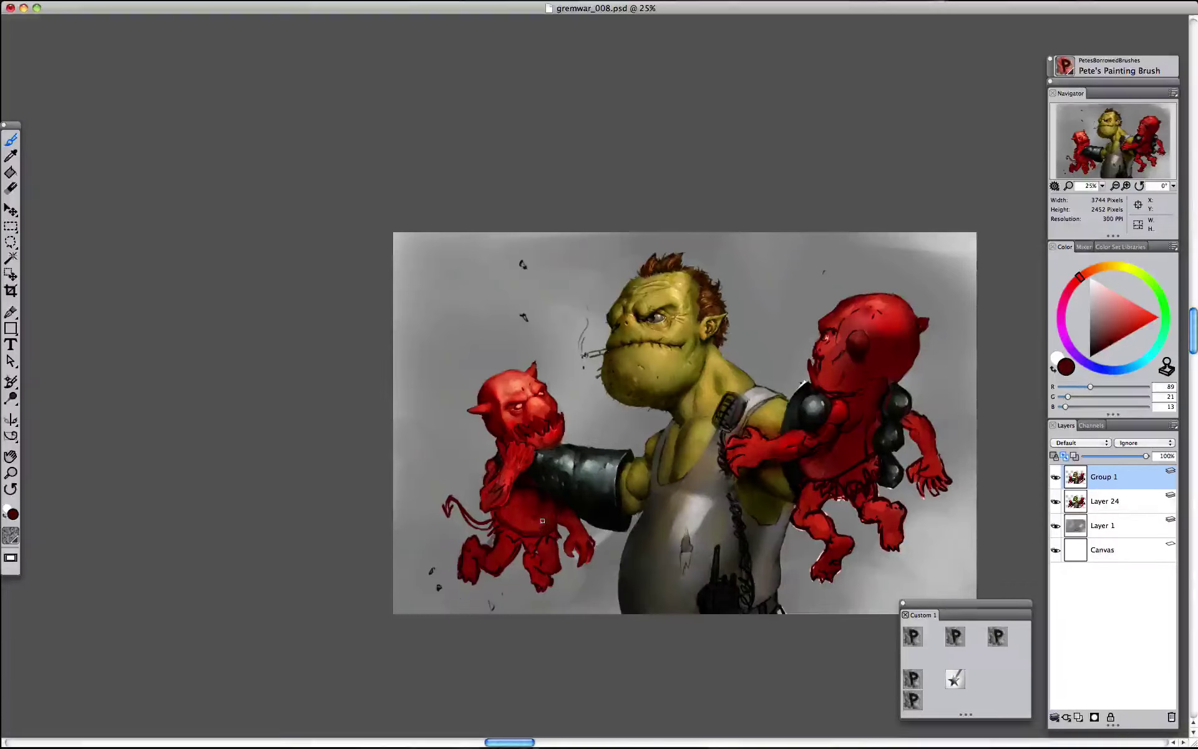
left_click(531, 529, "alt")
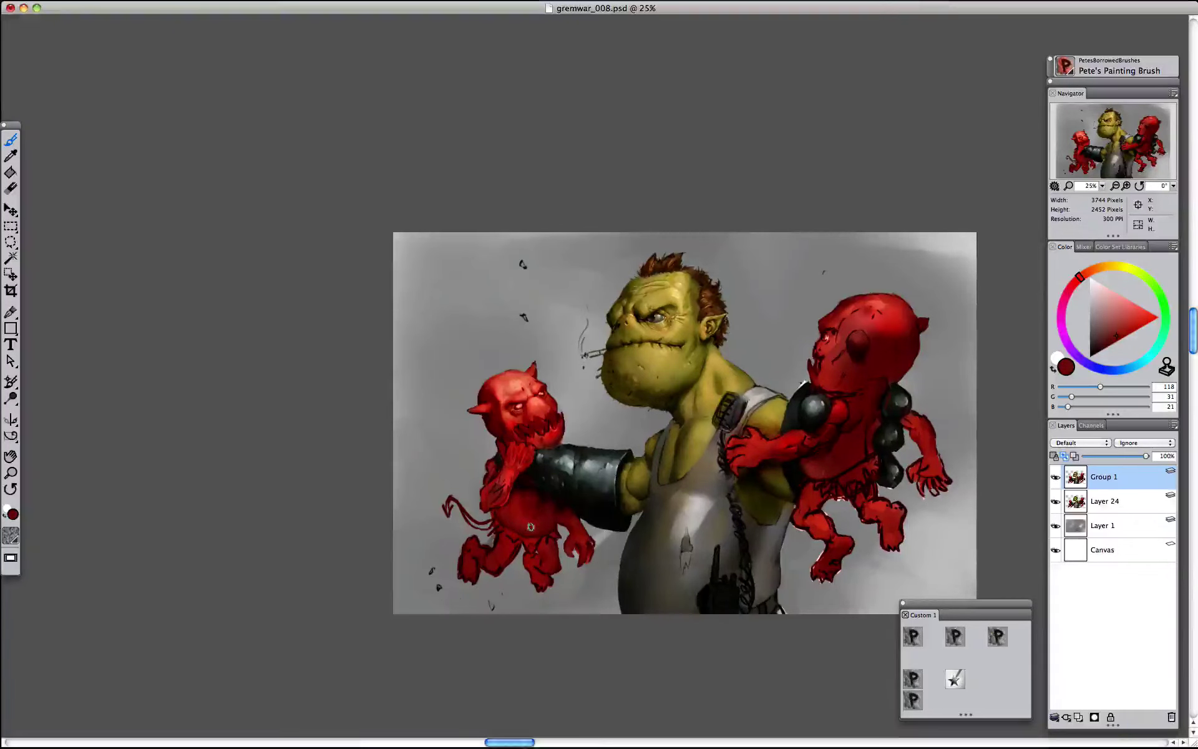
left_click(547, 519, "alt")
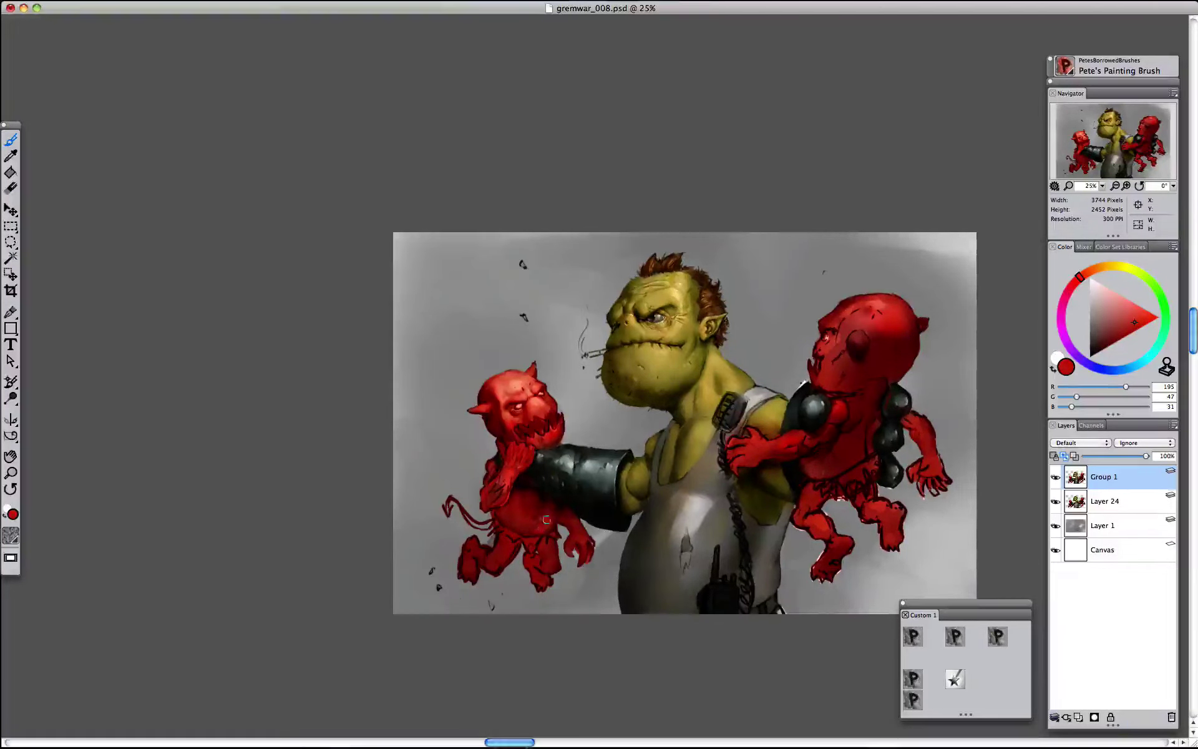
left_click(517, 500, "alt")
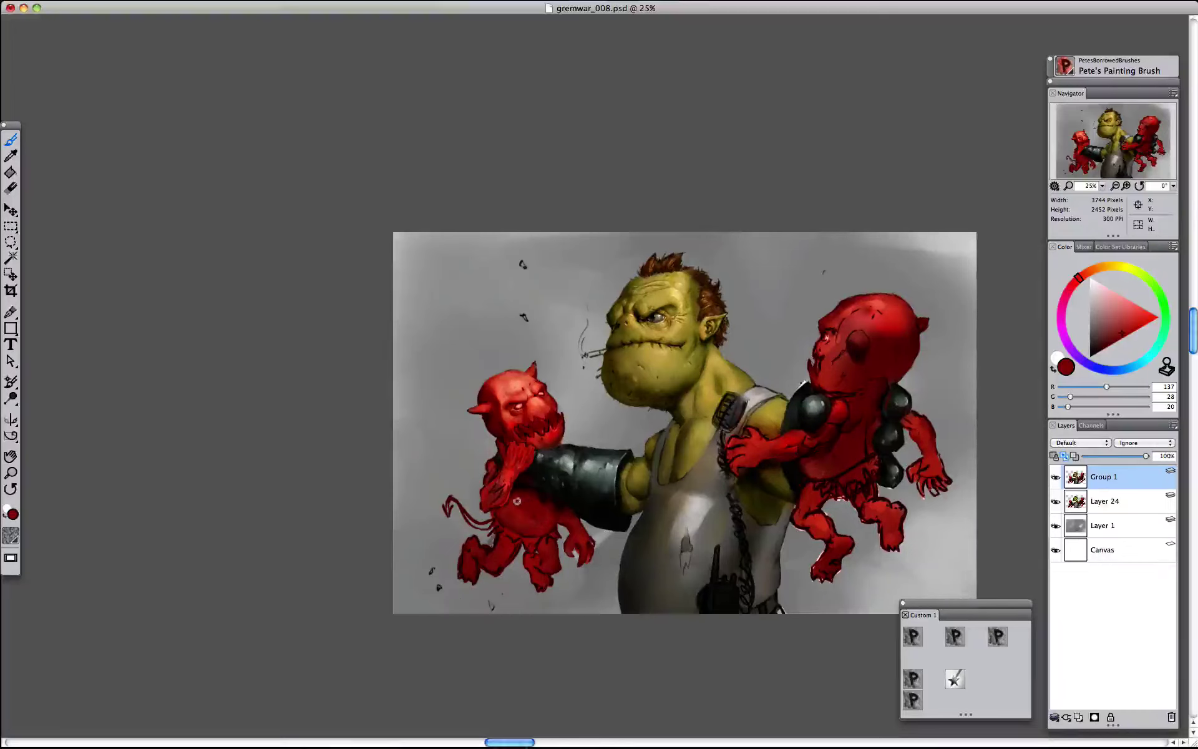
left_click(547, 504, "alt")
left_click(536, 495, "alt")
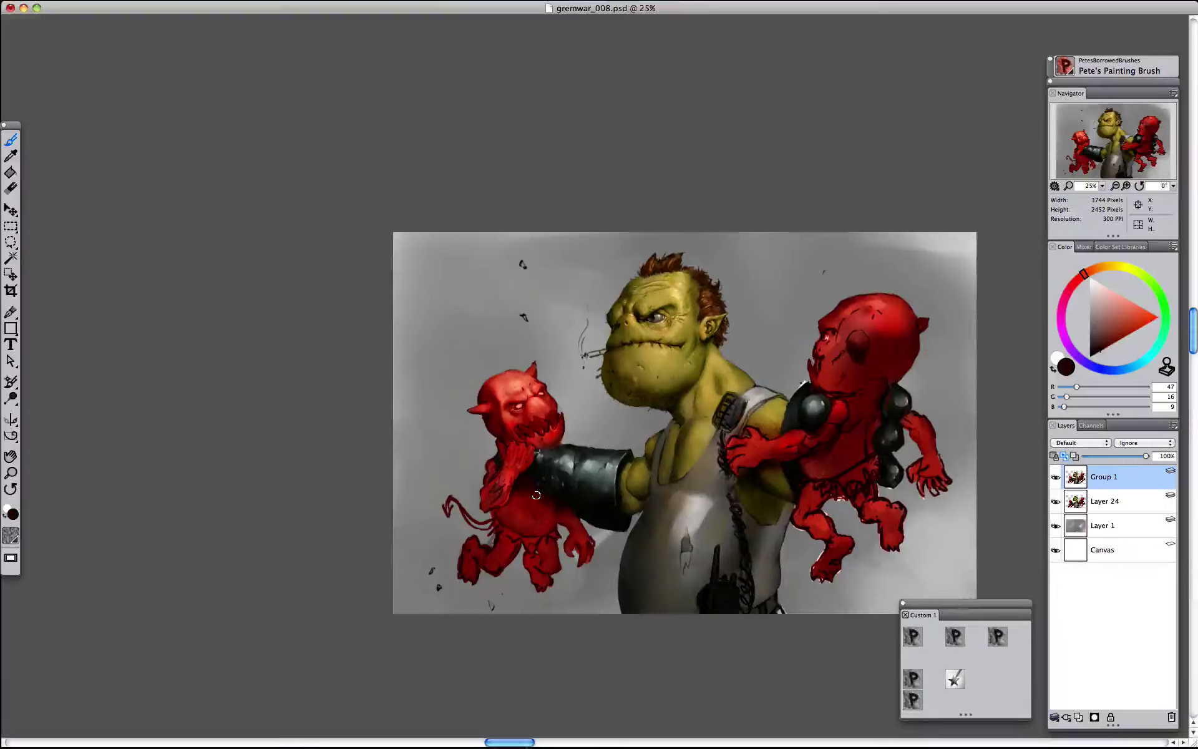
left_click(538, 490, "alt")
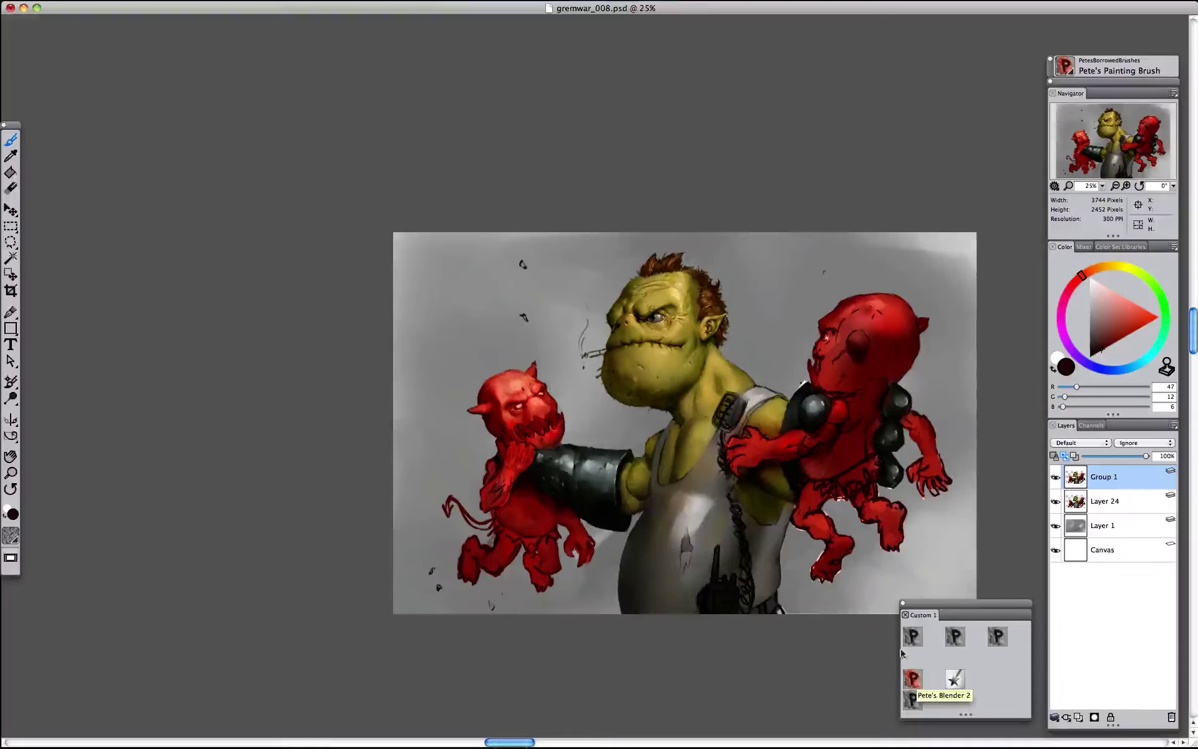
- Soften the gremlin's torso with Pete's Blender 2 and compare the painting with the Group 1 layer hidden and shown
left_click(912, 678)
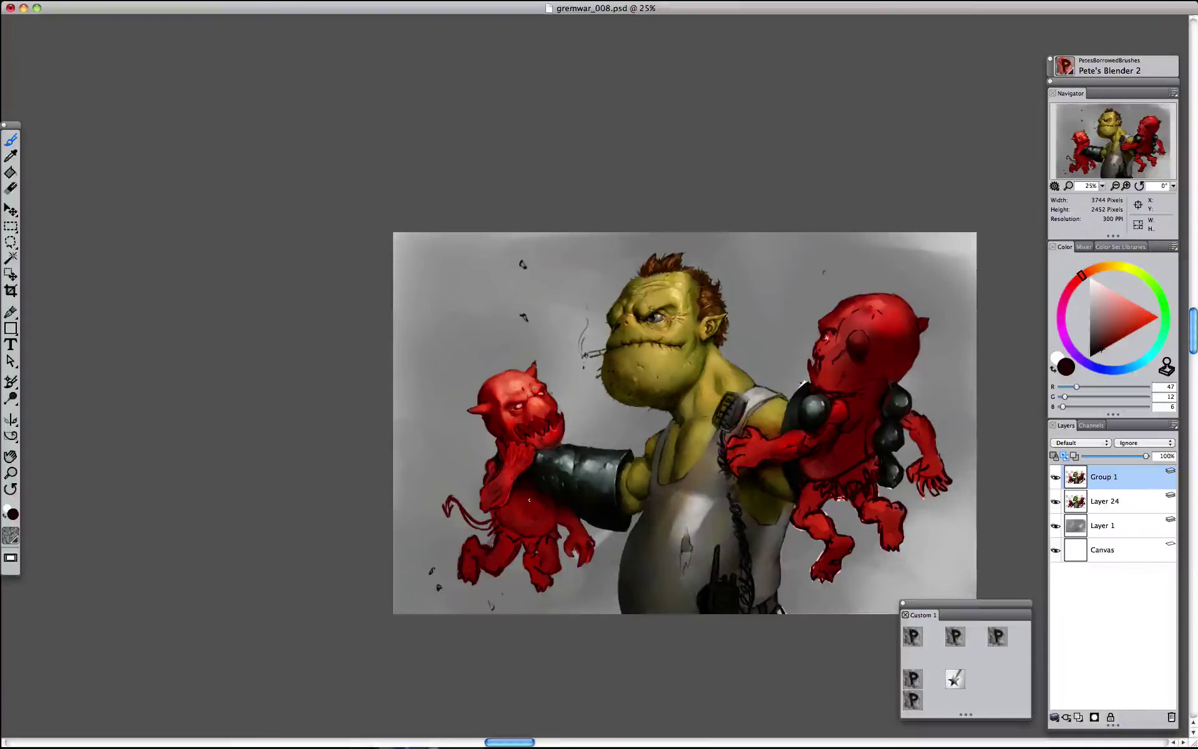
left_click(1055, 478)
left_click(1055, 478)
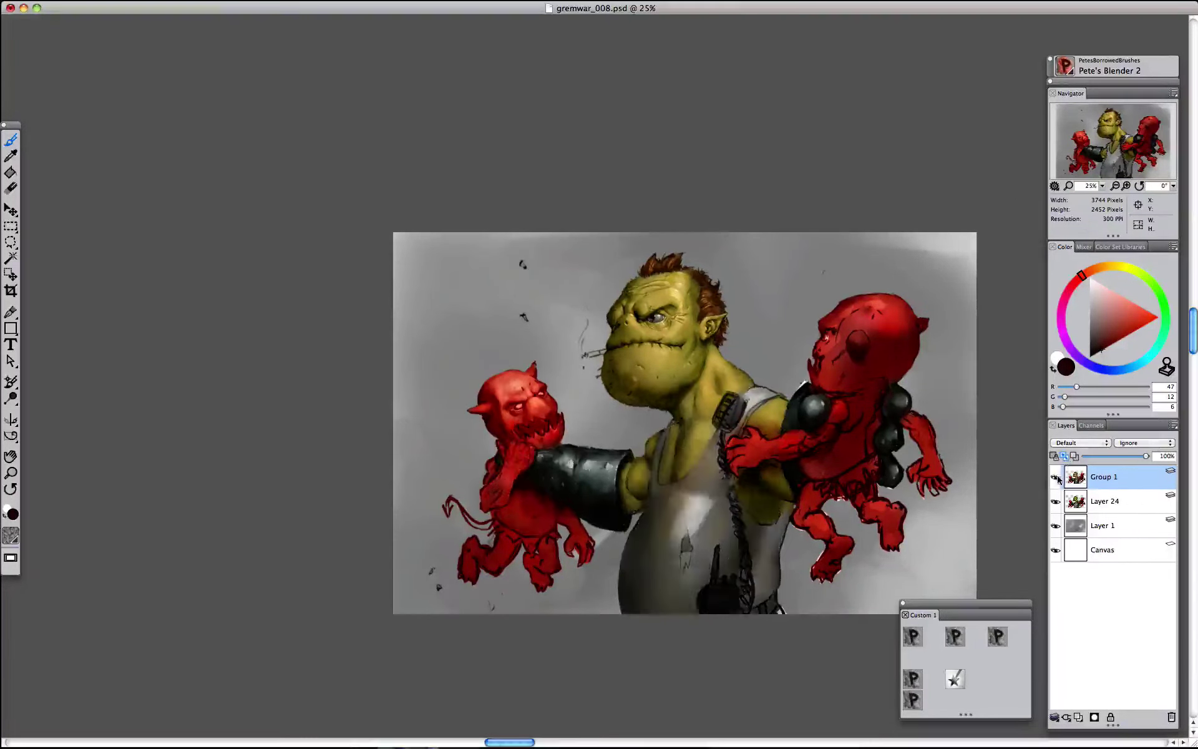
left_click(1054, 478)
left_click(1055, 478)
- Deepen the shadow under the ogre's jaw with a sampled dark olive and blend it with Pete's Blender 2
left_click(956, 638)
left_click(671, 396, "alt")
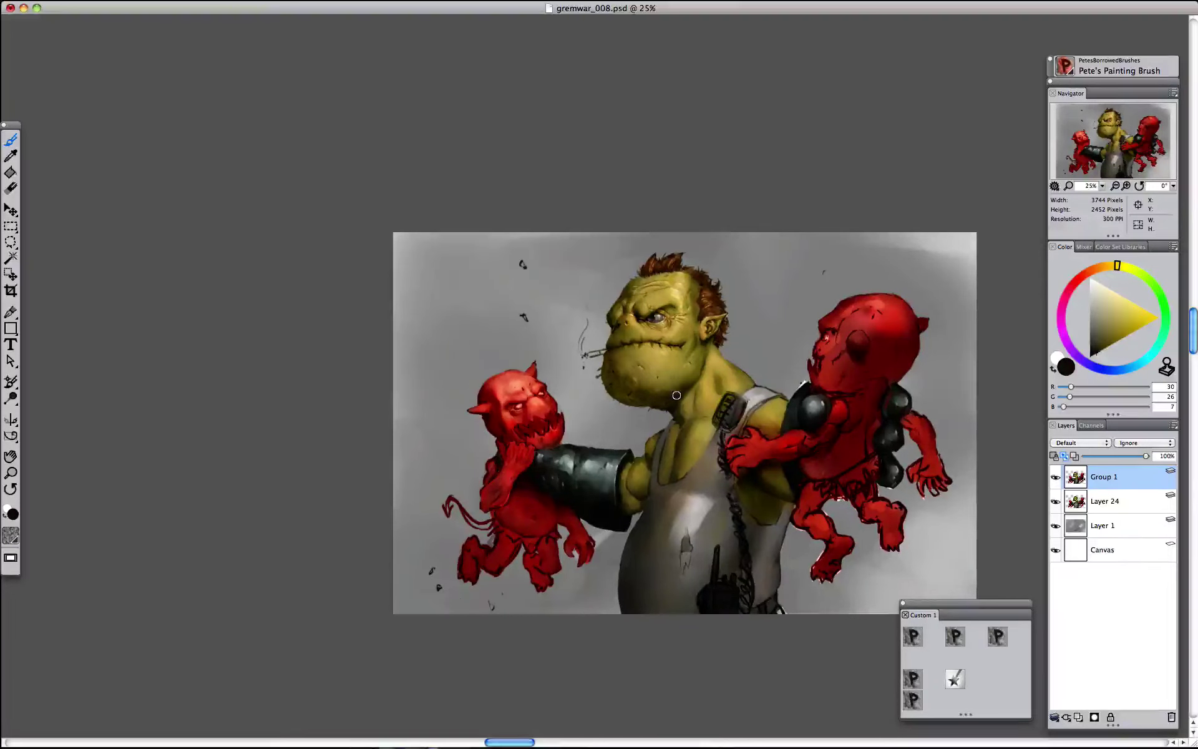
left_click(913, 678)
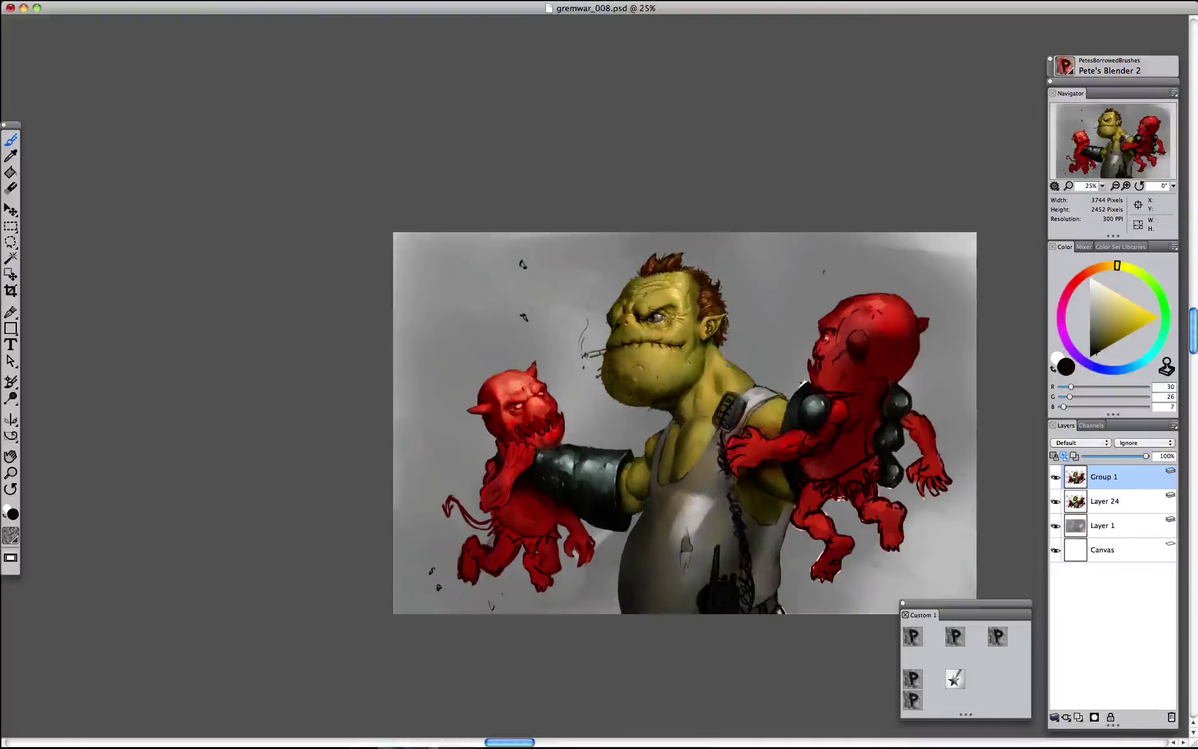
- Paint a sampled light olive along the ogre's forehead at the hairline with Pete's Painting Brush and blend it with Pete's Blender 2
key("super+plus")
left_click_drag(628, 216, 584, 290)
left_click(955, 637)
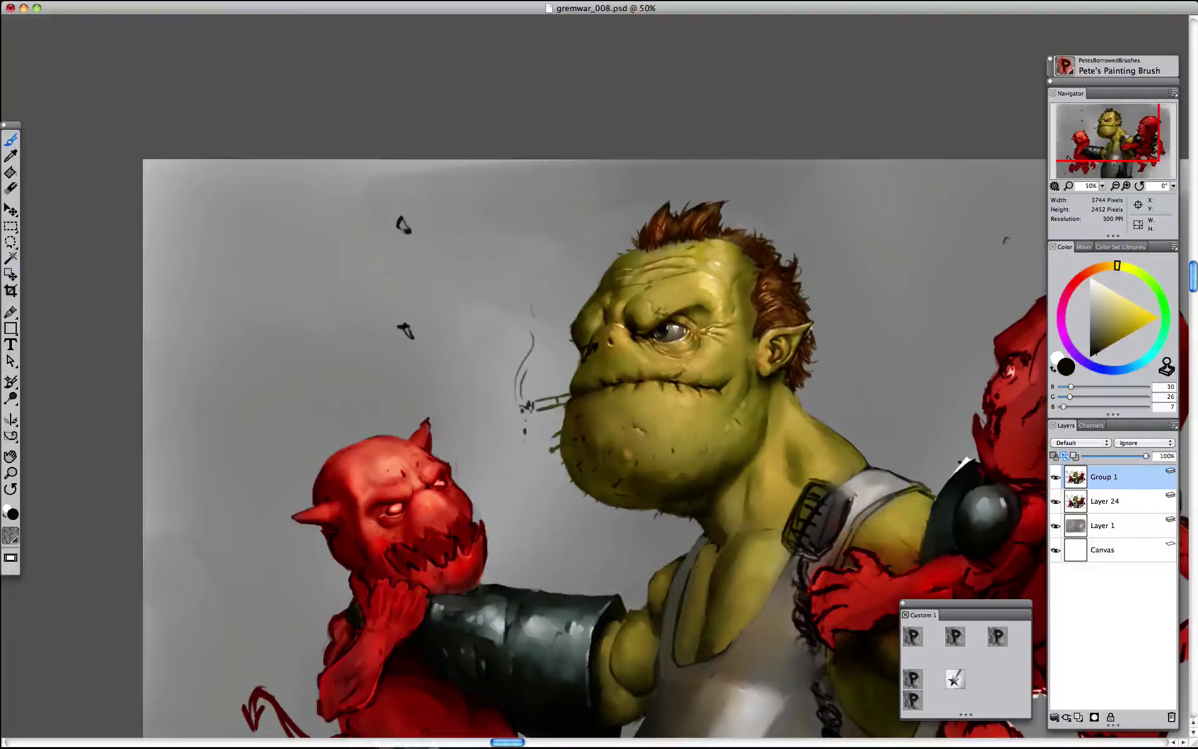
left_click(693, 276, "alt")
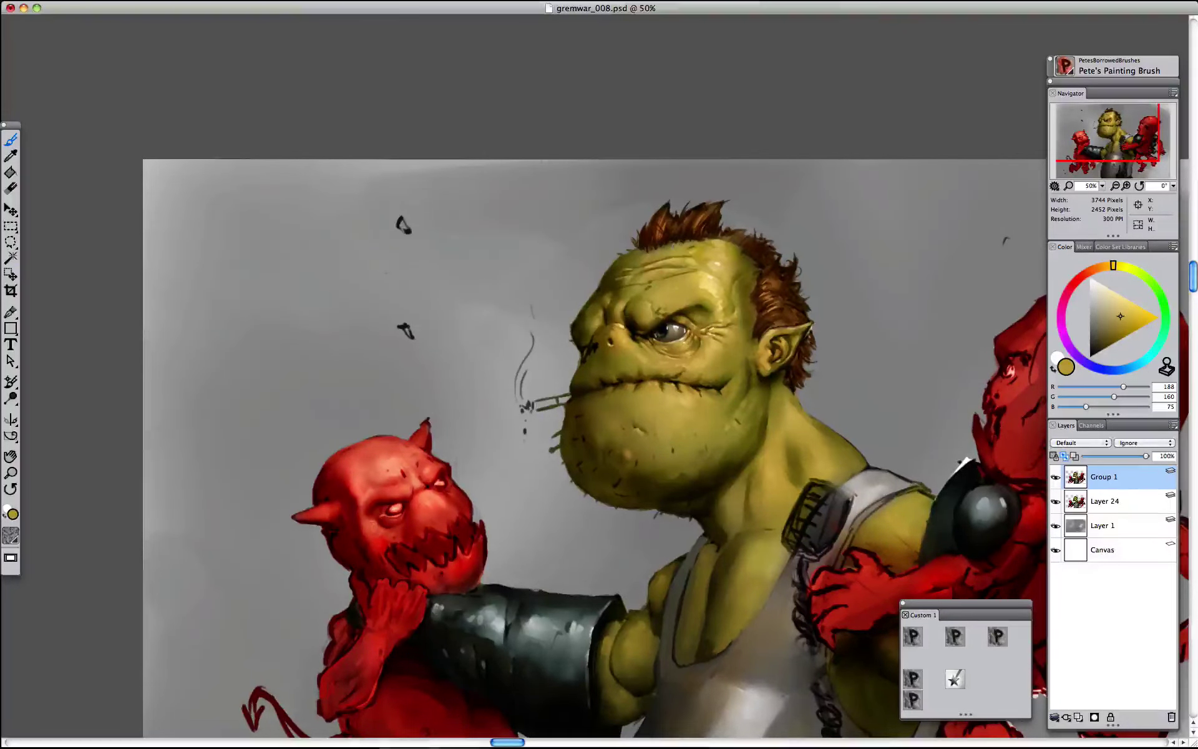
left_click_drag(672, 245, 681, 243)
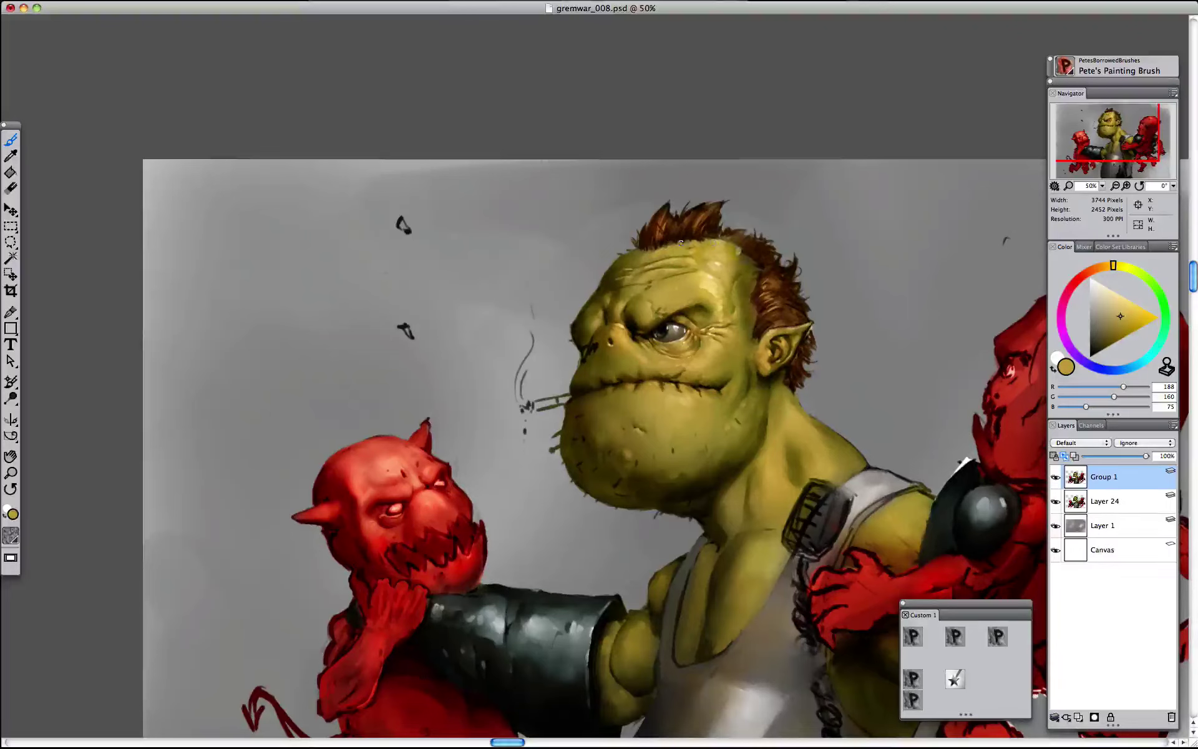
left_click(913, 678)
- Refine the ogre's hairline and add spiky strands at the front with Pete's Drawing Brush in sampled dark brown and olive tones
left_click(913, 636)
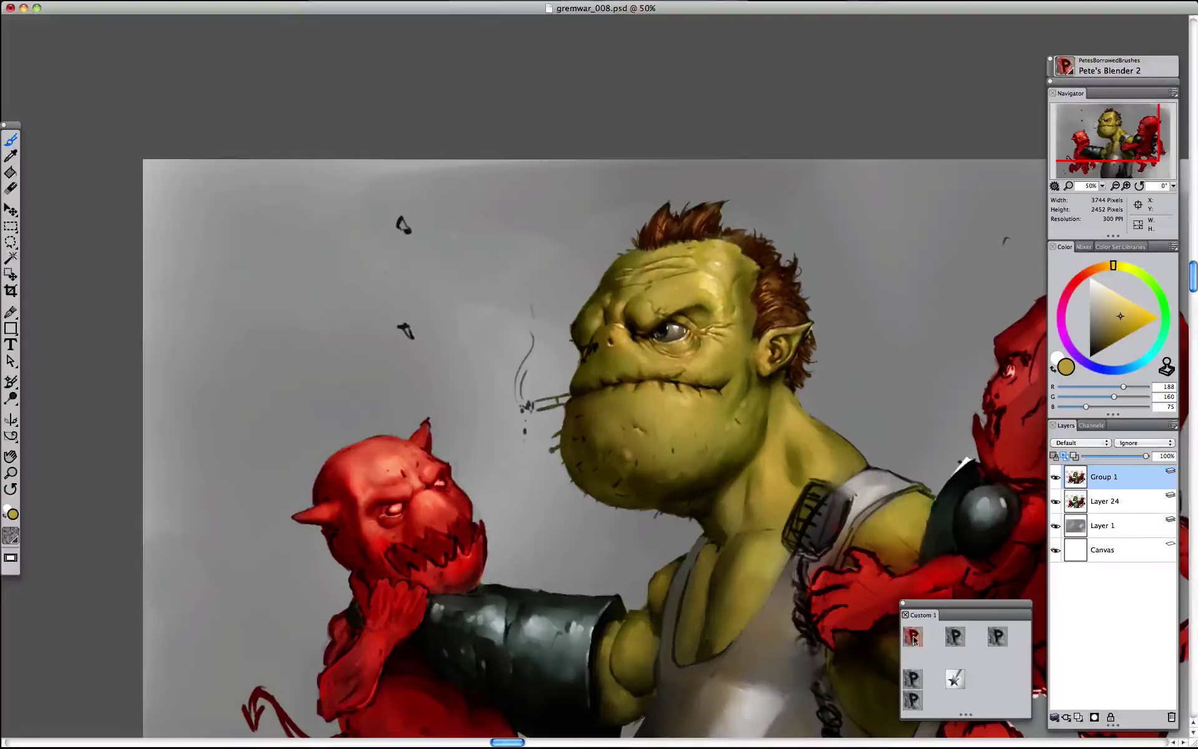
left_click(749, 253, "alt")
left_click(757, 254, "alt")
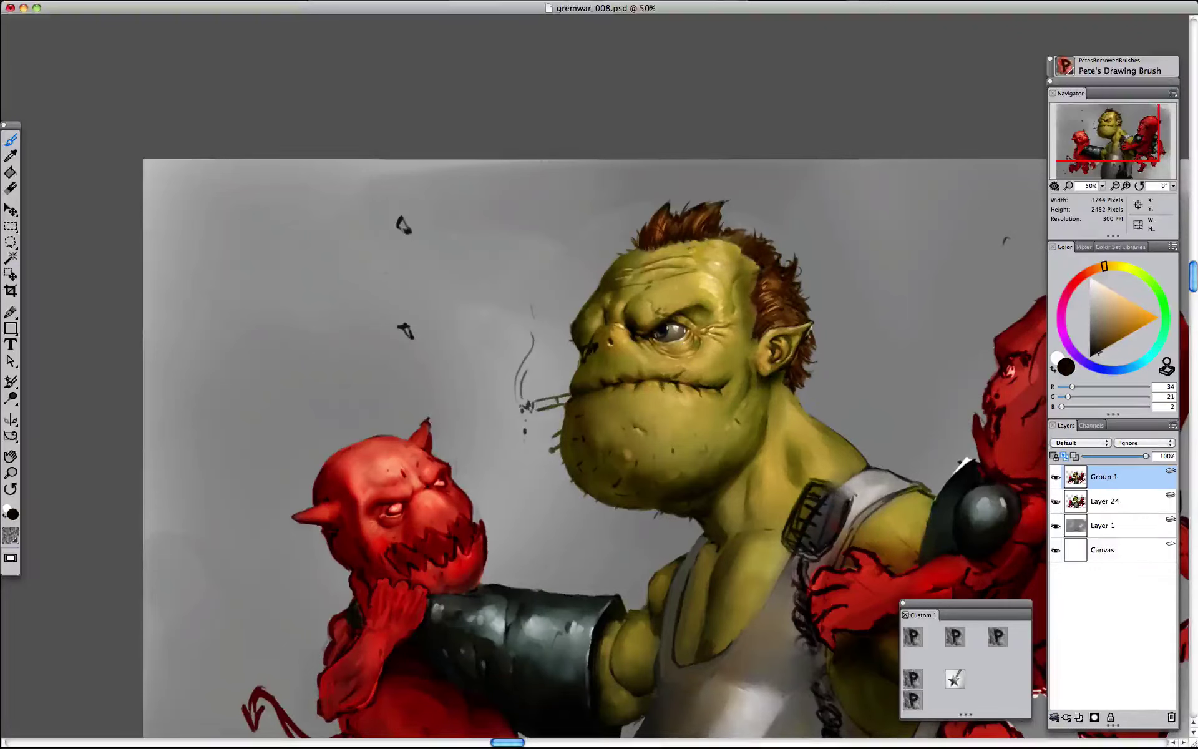
left_click(752, 257, "alt")
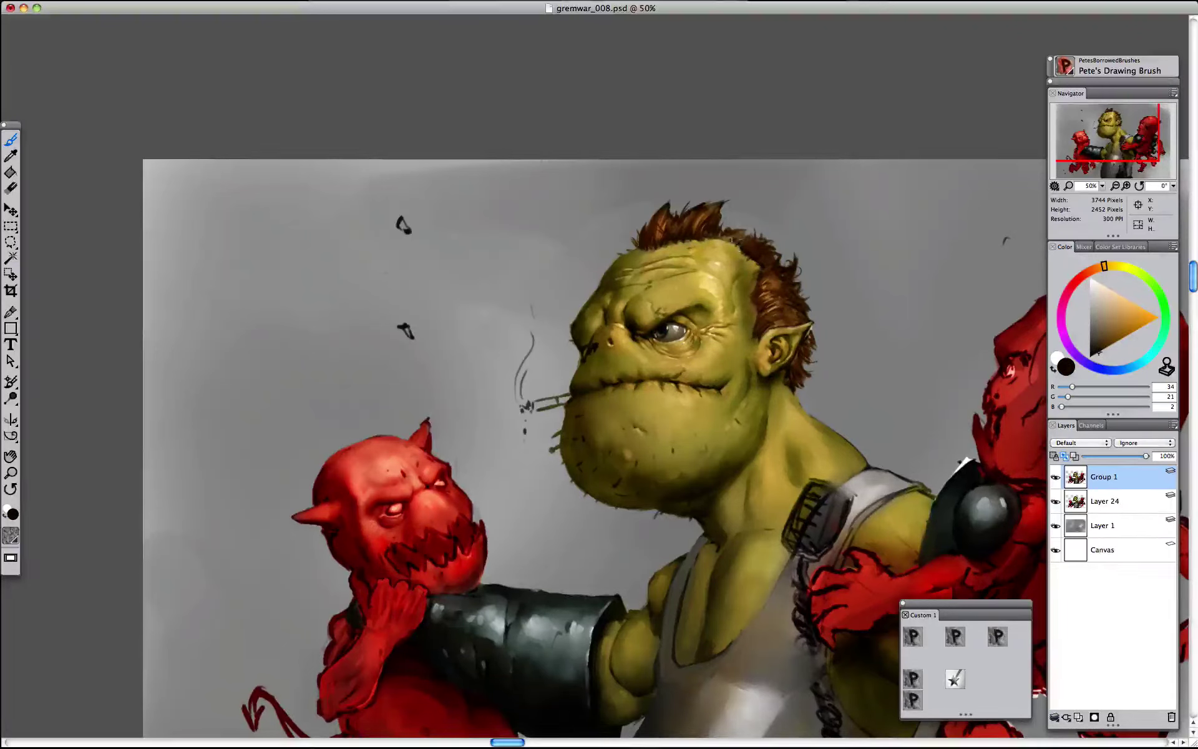
left_click(753, 257, "alt")
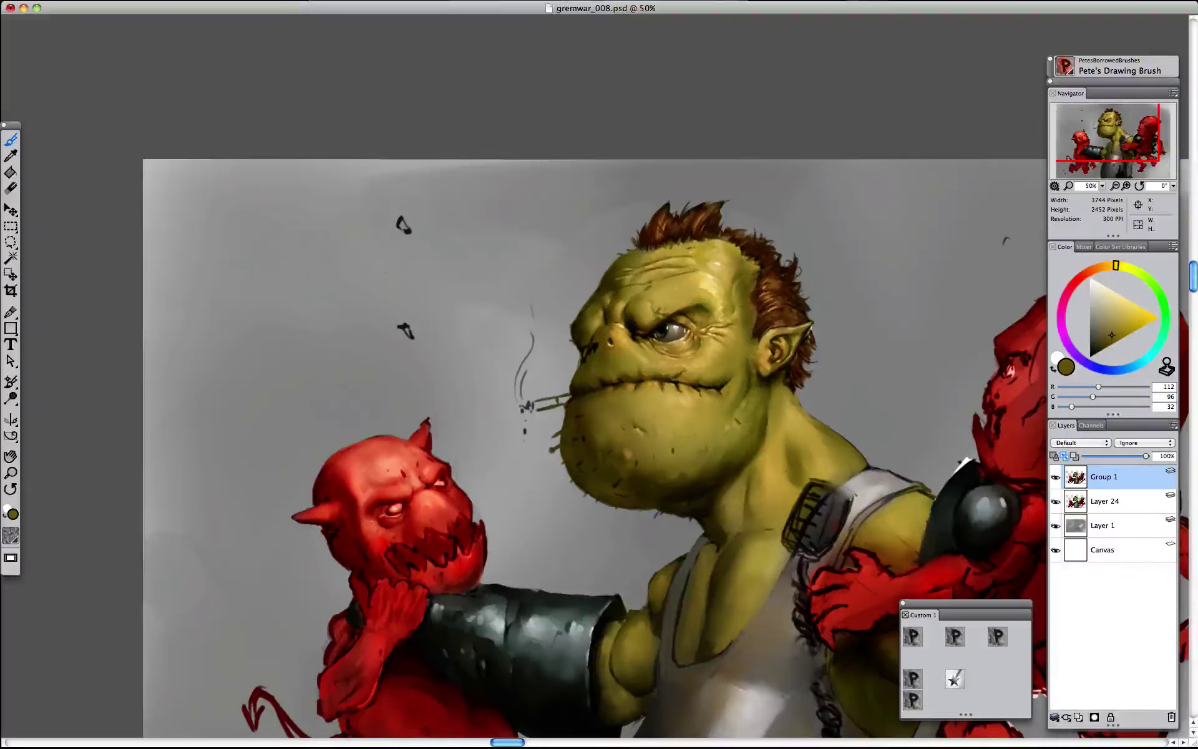
left_click(658, 216, "alt")
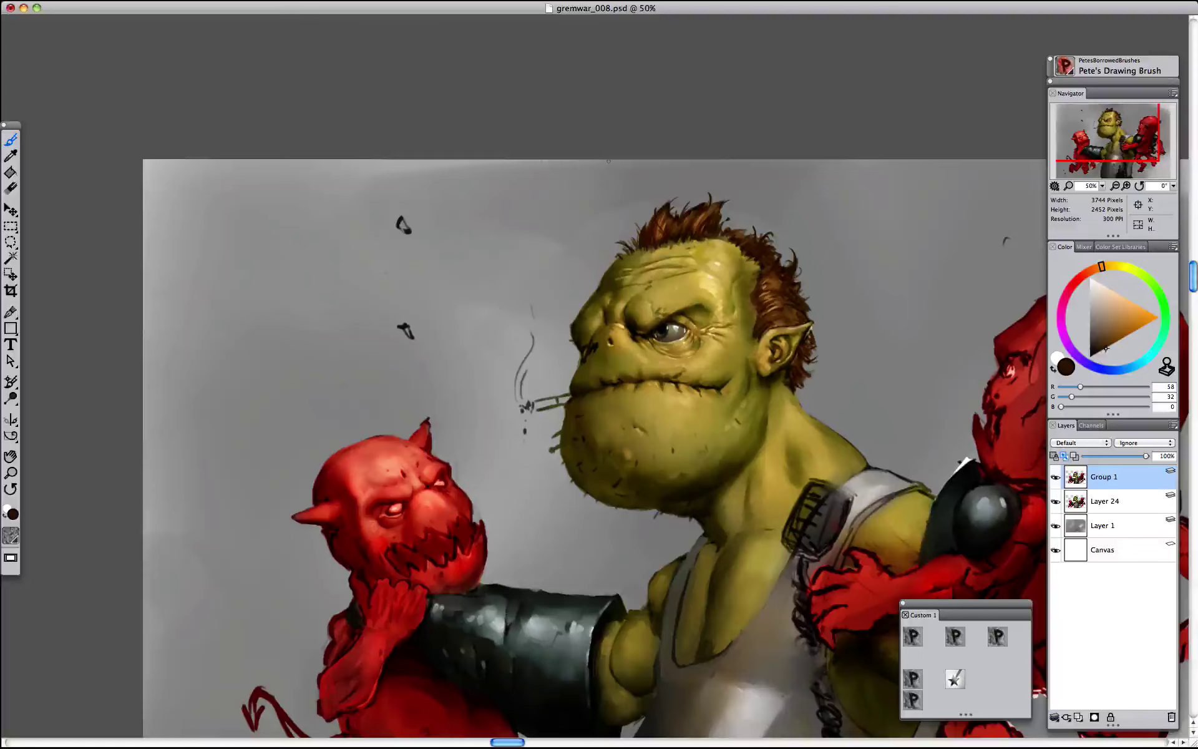
- Add a new layer above Group 1 and load a selection from Group 1's painted contents
key("Tab")
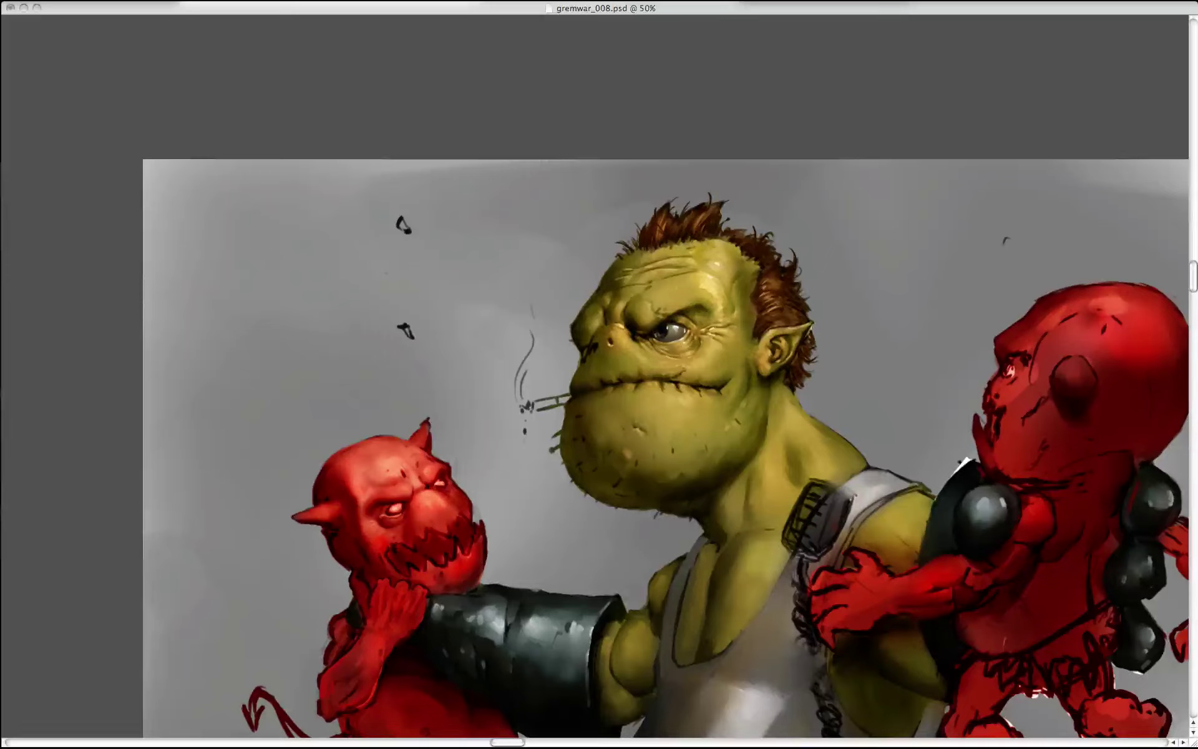
left_click(602, 290)
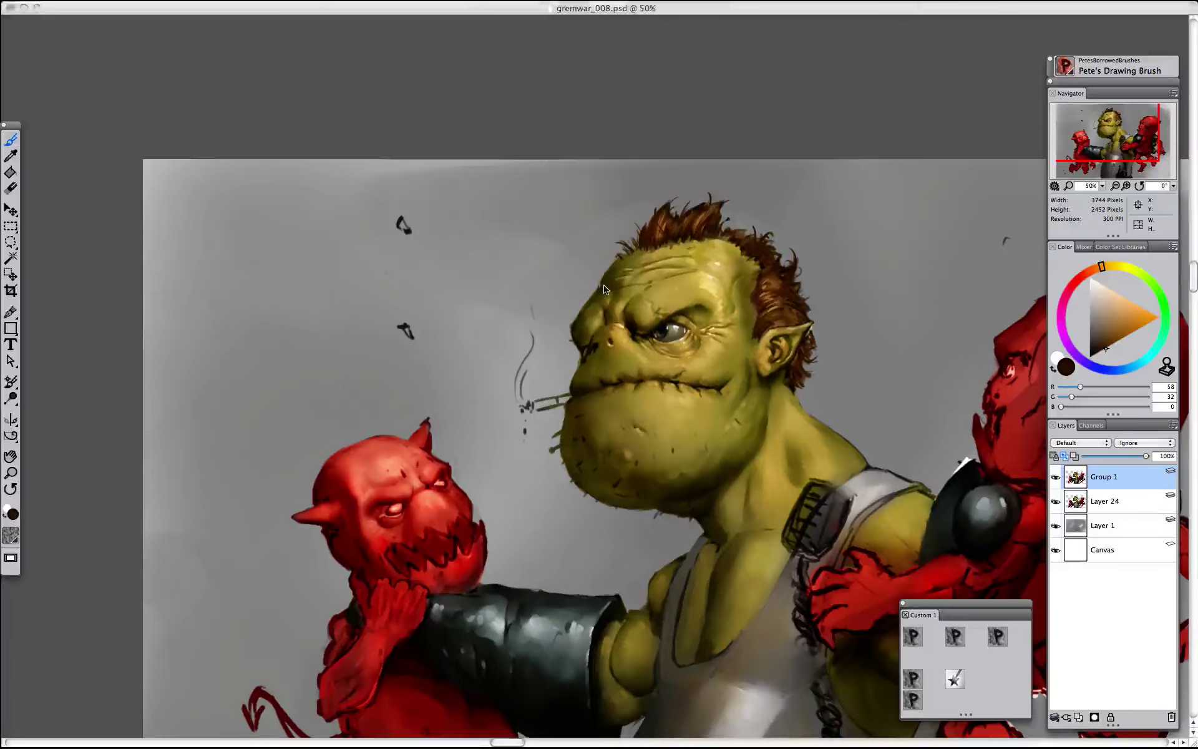
left_click(1078, 718)
left_click(1103, 501)
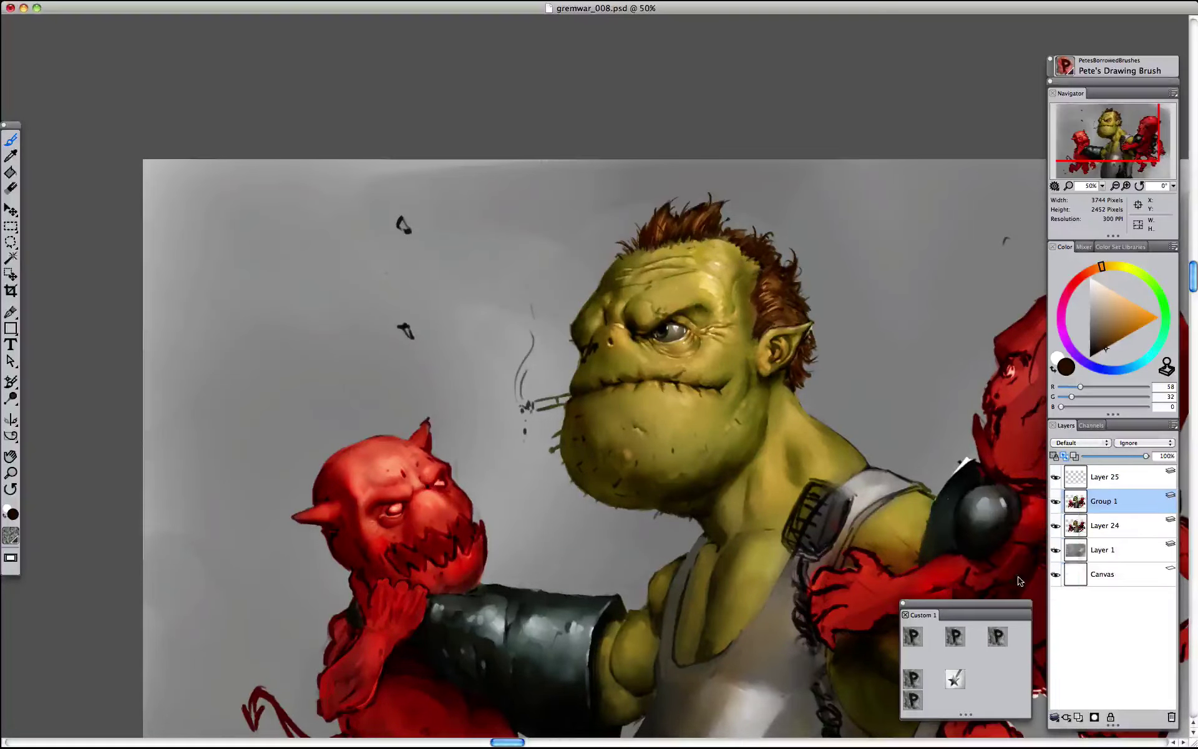
- Paint a light grey (214, 214, 214) rim light along the ogre's forehead, brow, nose, chin and lower jaw with Pete's Drawing Brush
left_click(1086, 299)
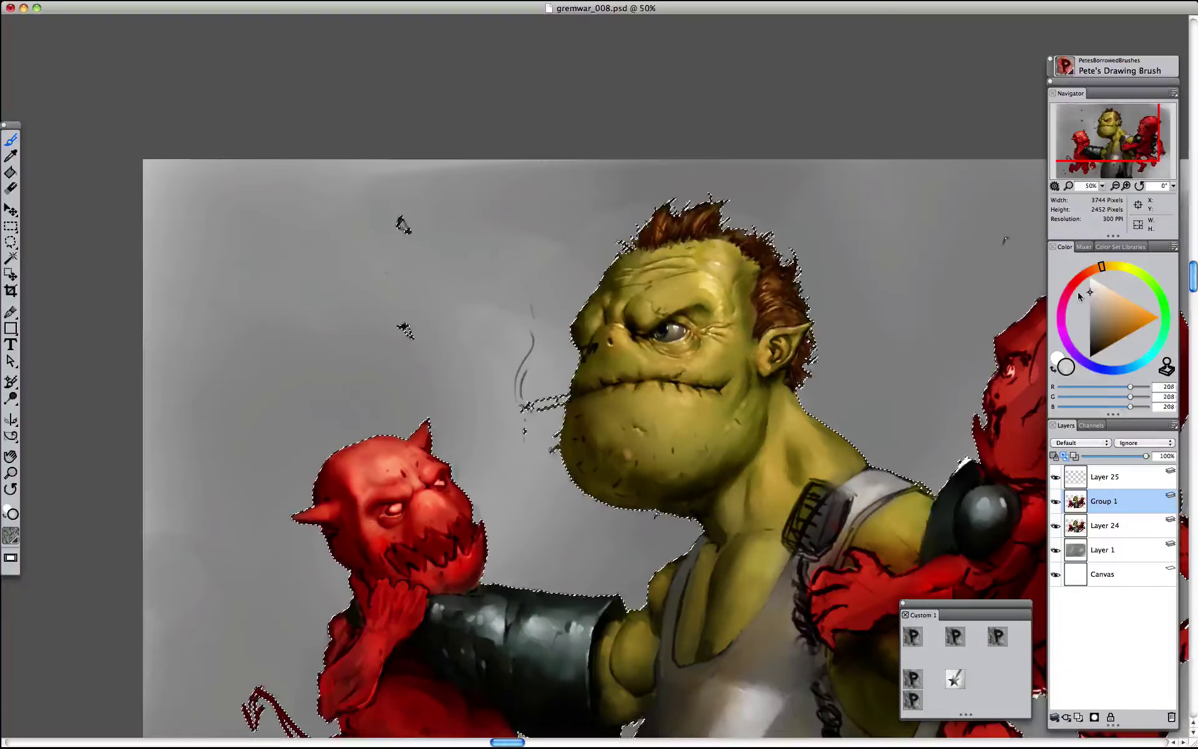
left_click(1090, 290)
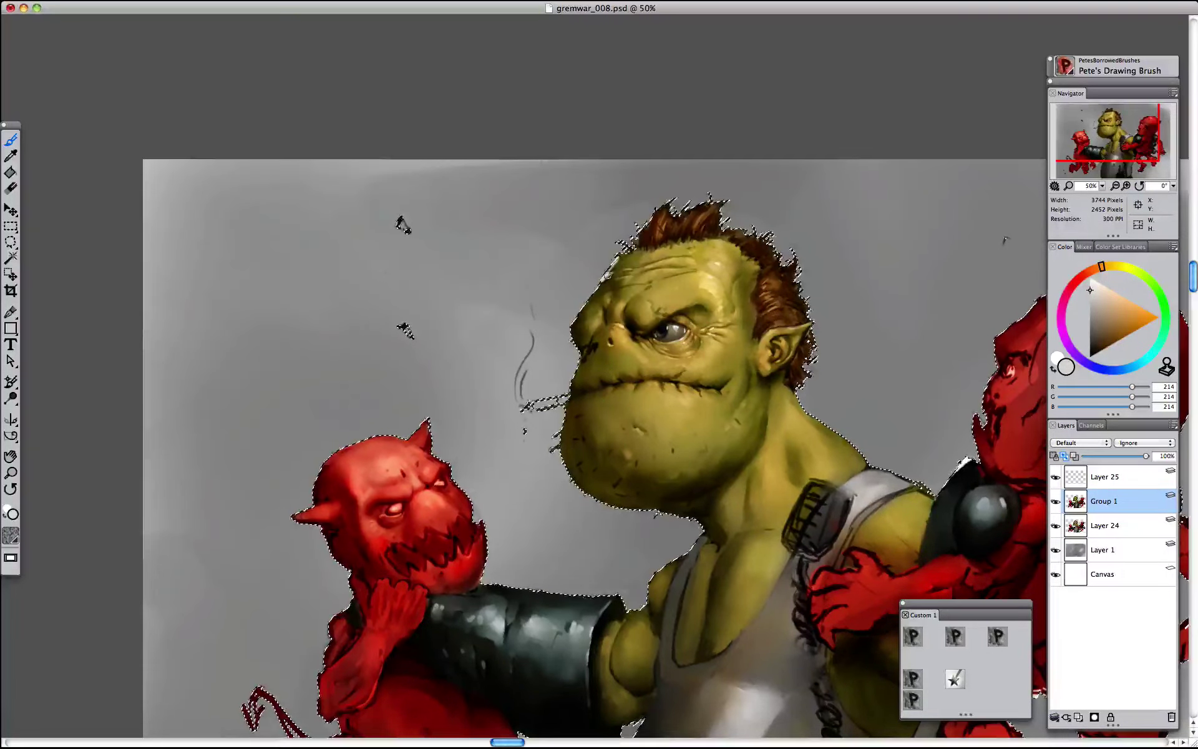
mouse_move(609, 272)
left_mouse_down()
mouse_move(574, 341)
mouse_move(626, 248)
left_mouse_up()
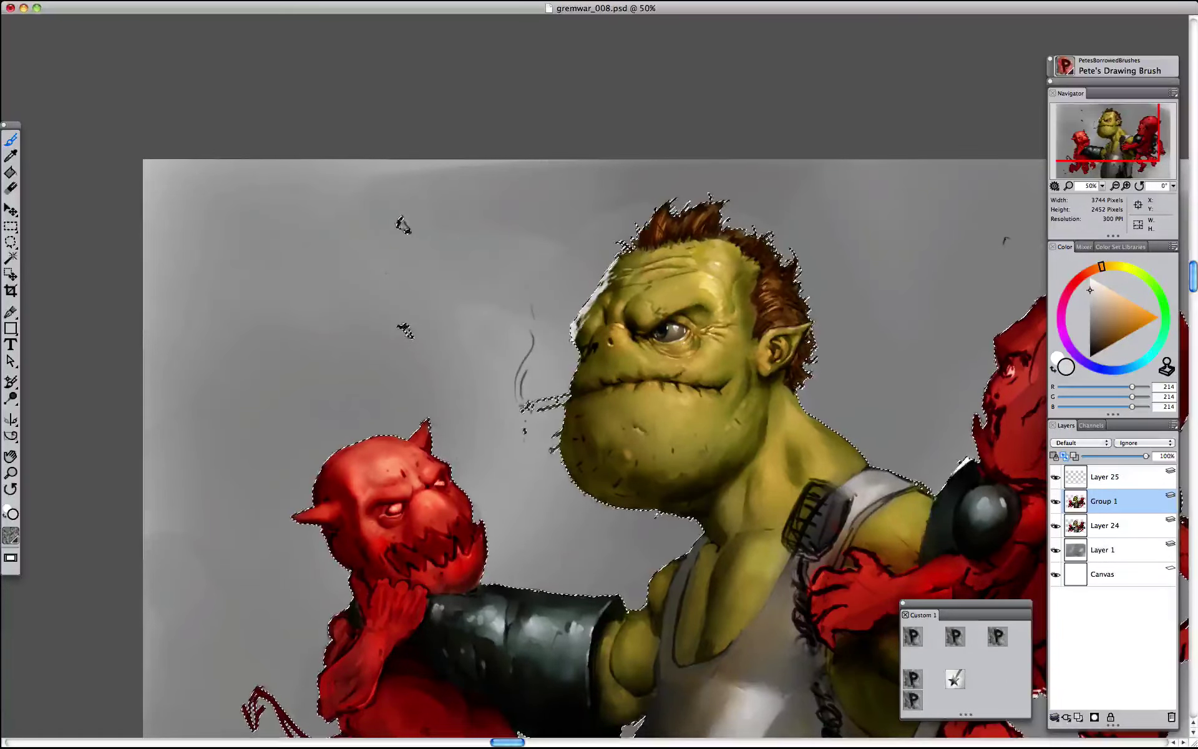
left_click(1075, 280)
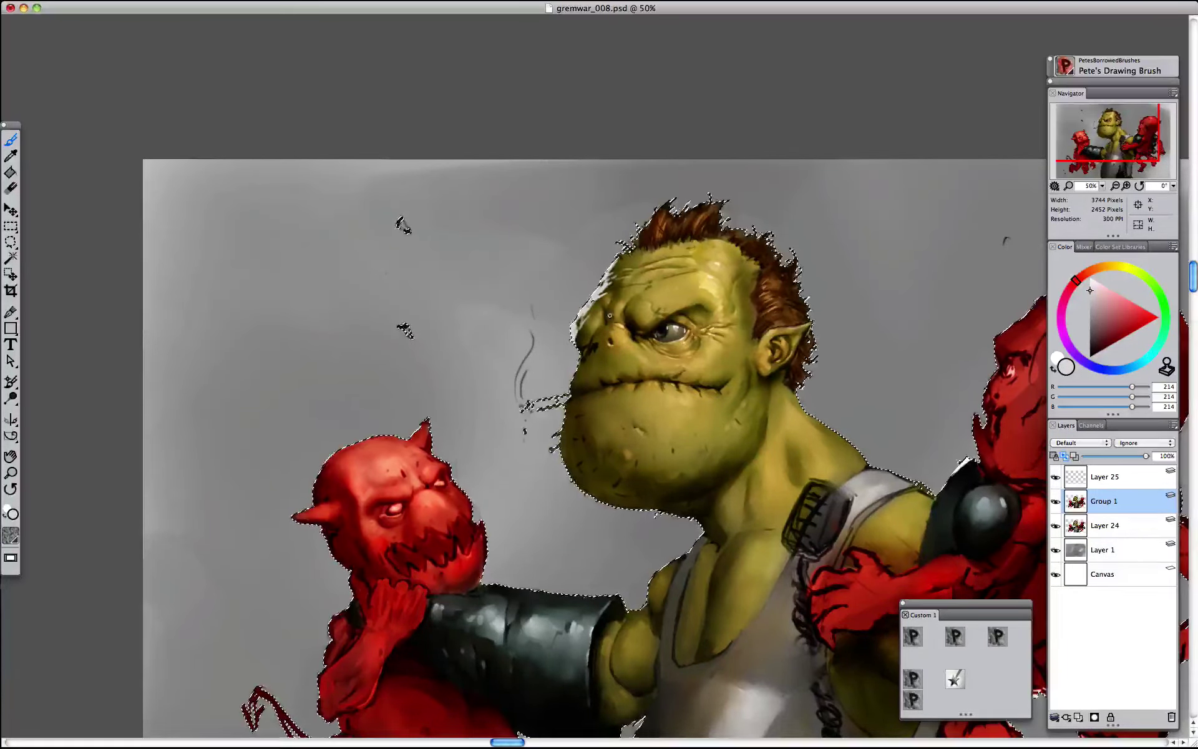
left_click_drag(616, 301, 606, 318)
left_click_drag(631, 296, 627, 320)
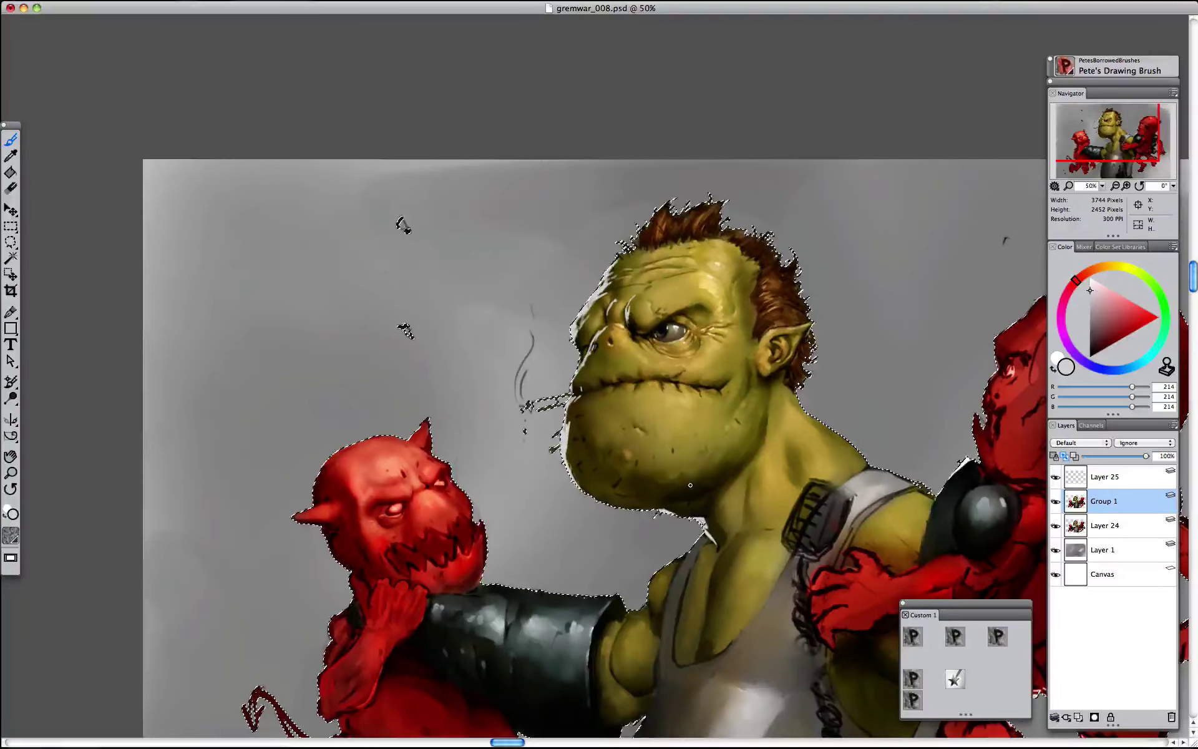
- Drop the selection and soften the ogre's rim light with Pete's Blender 2
left_click(913, 678)
key("super+d")
key("super+minus")
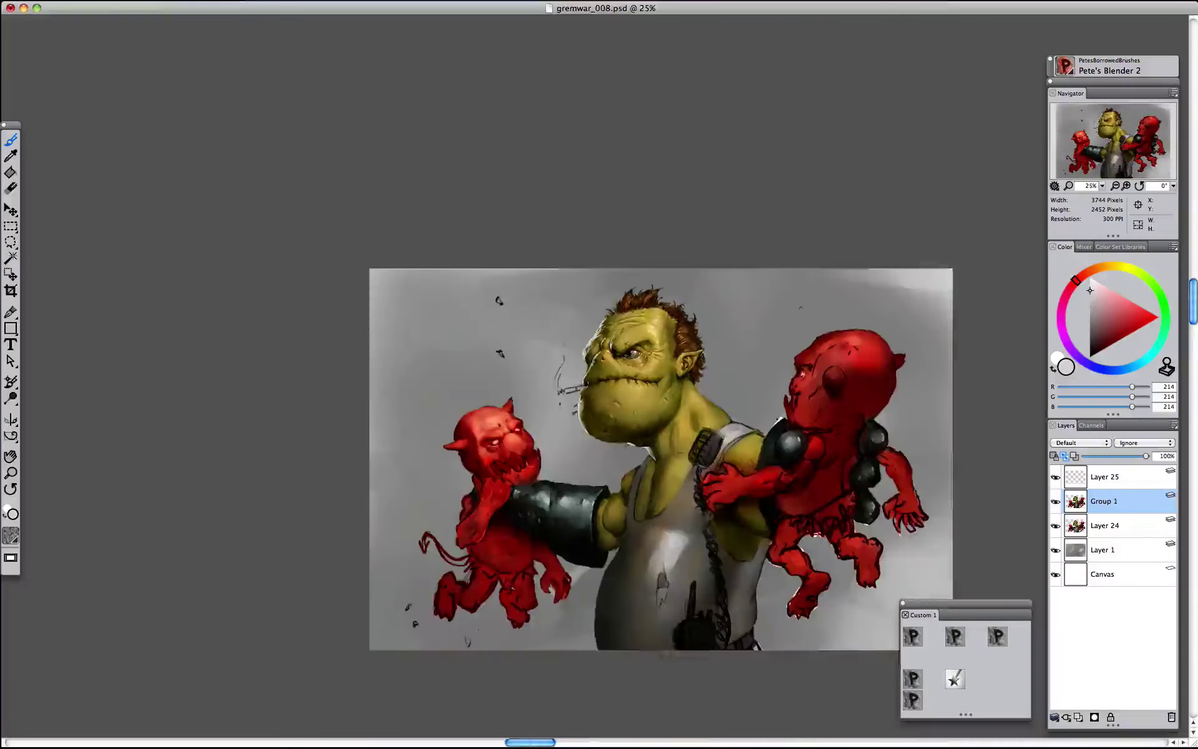
key("super+plus")
key("super+plus")
key("super+plus")
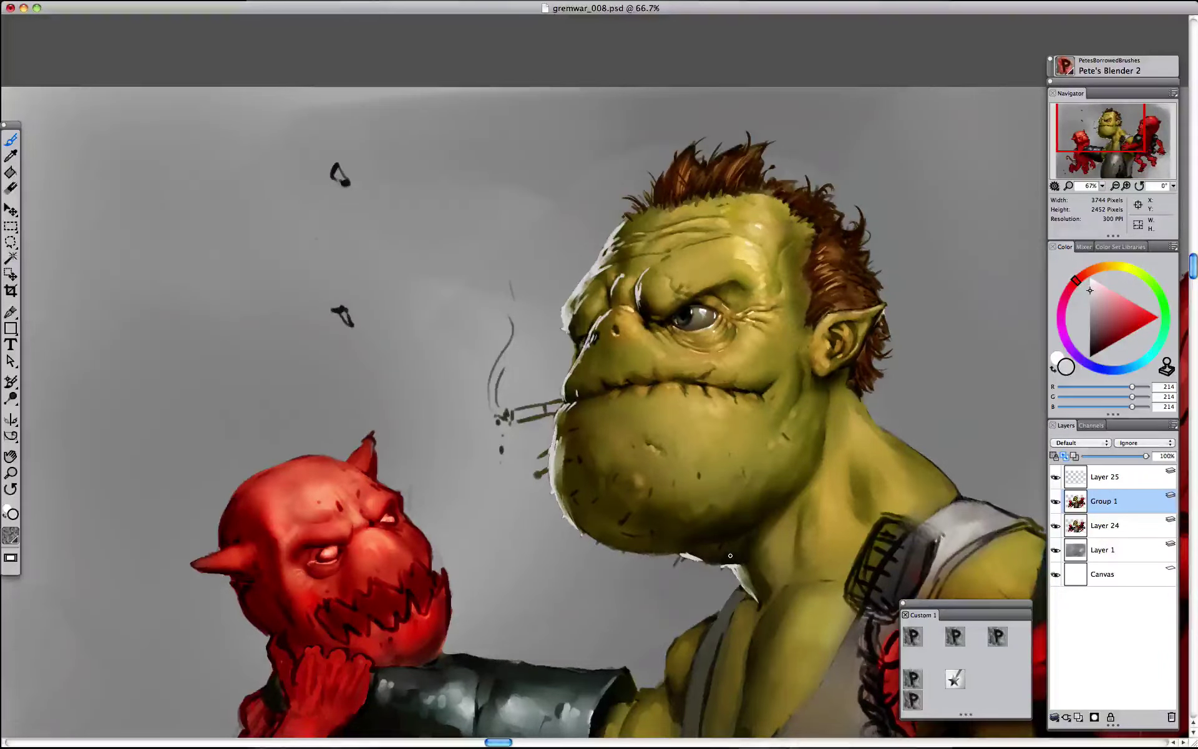
- Add a pure white highlight at the edge of the ogre's far eye with Pete's Drawing Brush
left_click(913, 636)
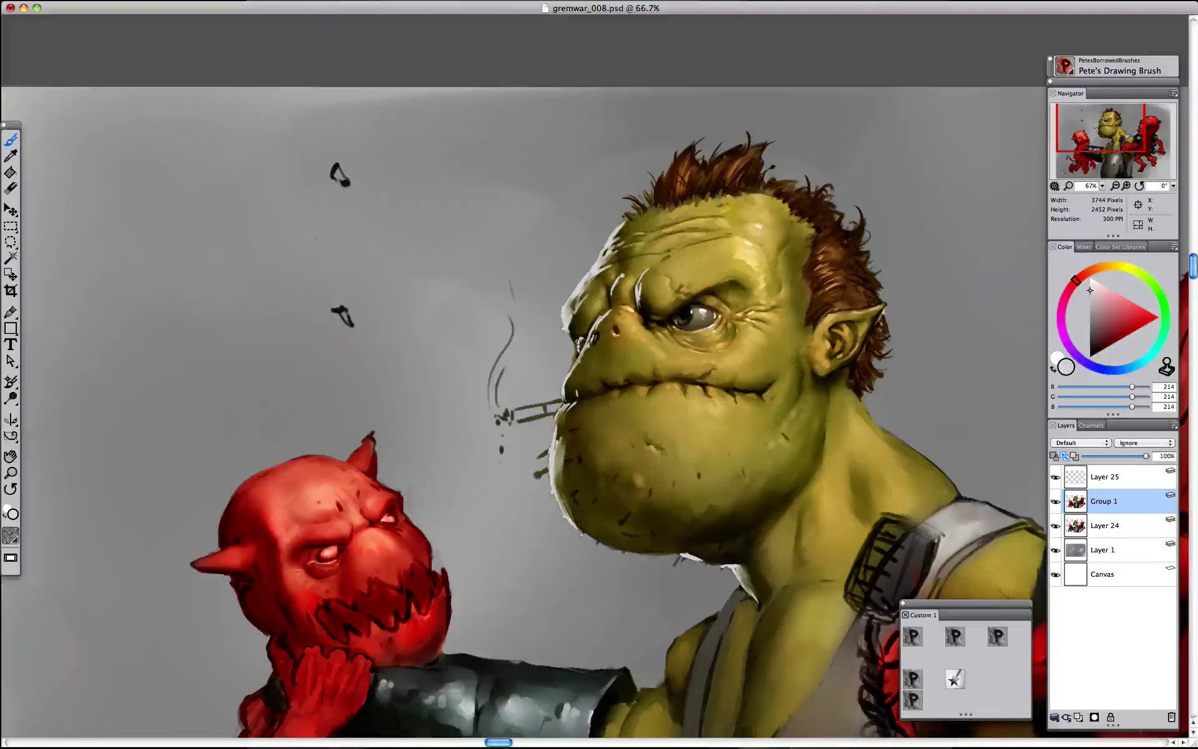
left_click(1090, 278)
left_click_drag(582, 340, 577, 350)
- Lasso the area in front of the ogre's far eye, clear the contents of Layer 24 and drop the selection
key("l")
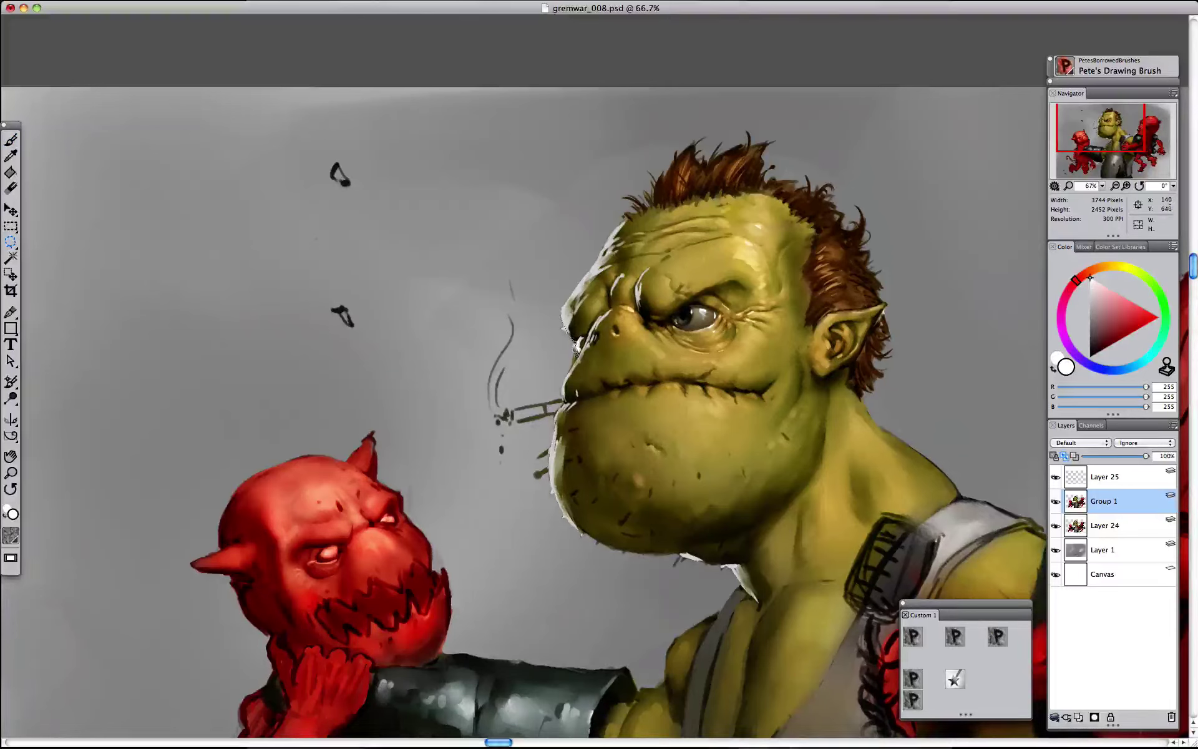
left_click(1099, 535)
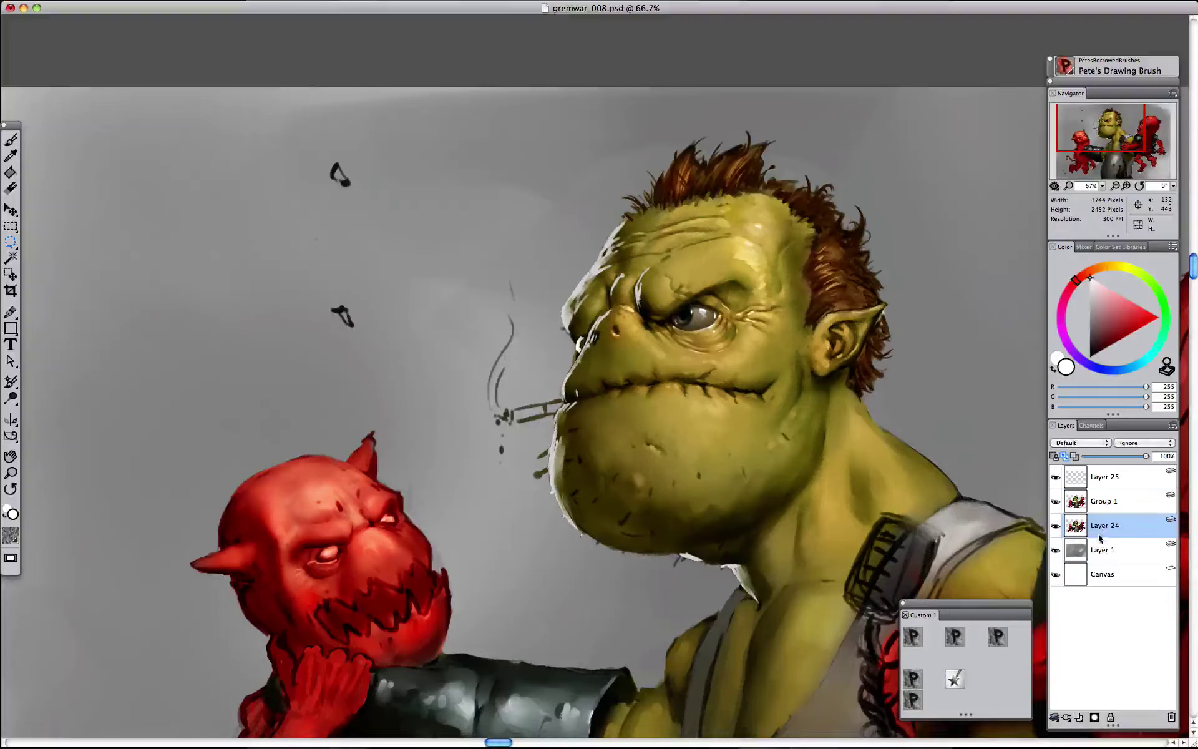
left_click_drag(577, 355, 565, 309)
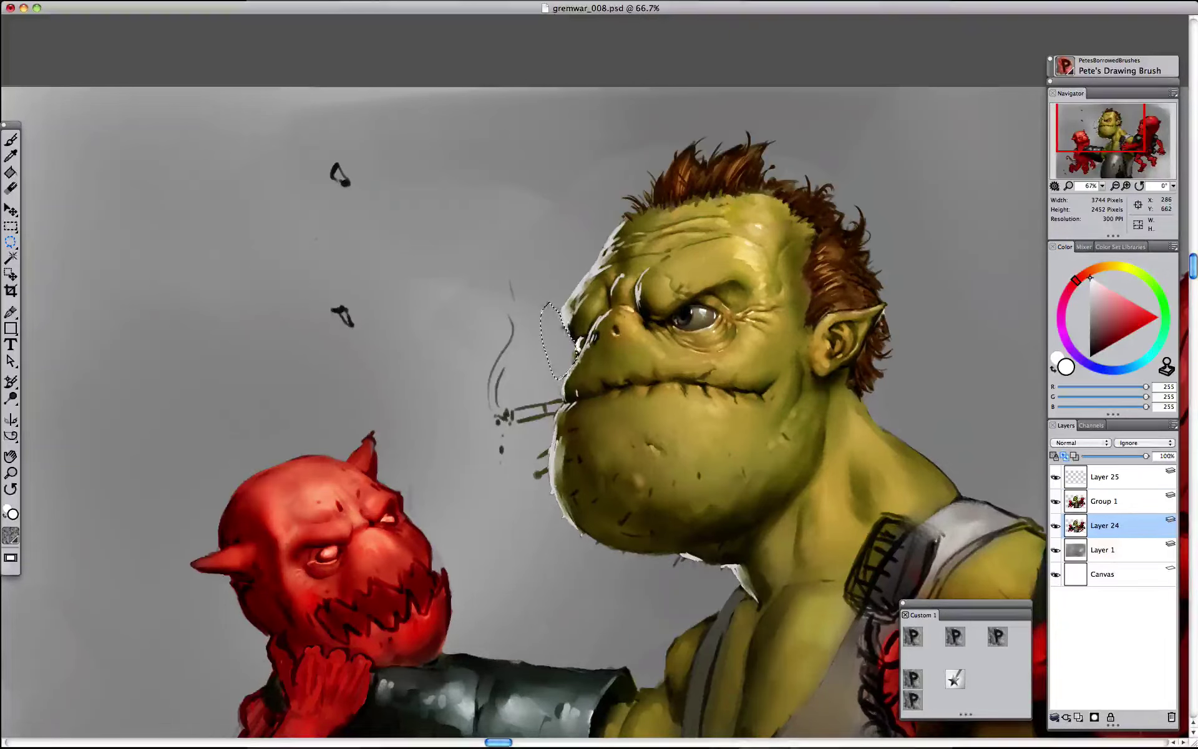
key("BackSpace")
key("super+d")
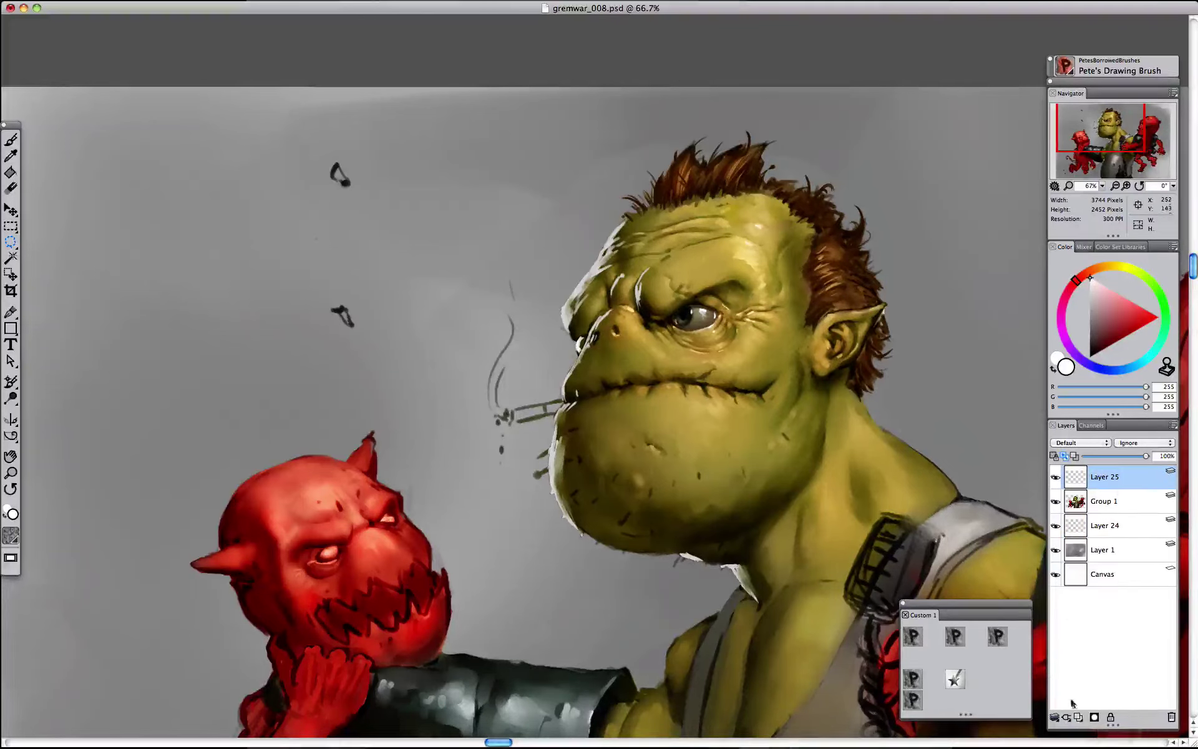
left_click(1079, 717)
left_click(1080, 443)
left_click(1067, 539)
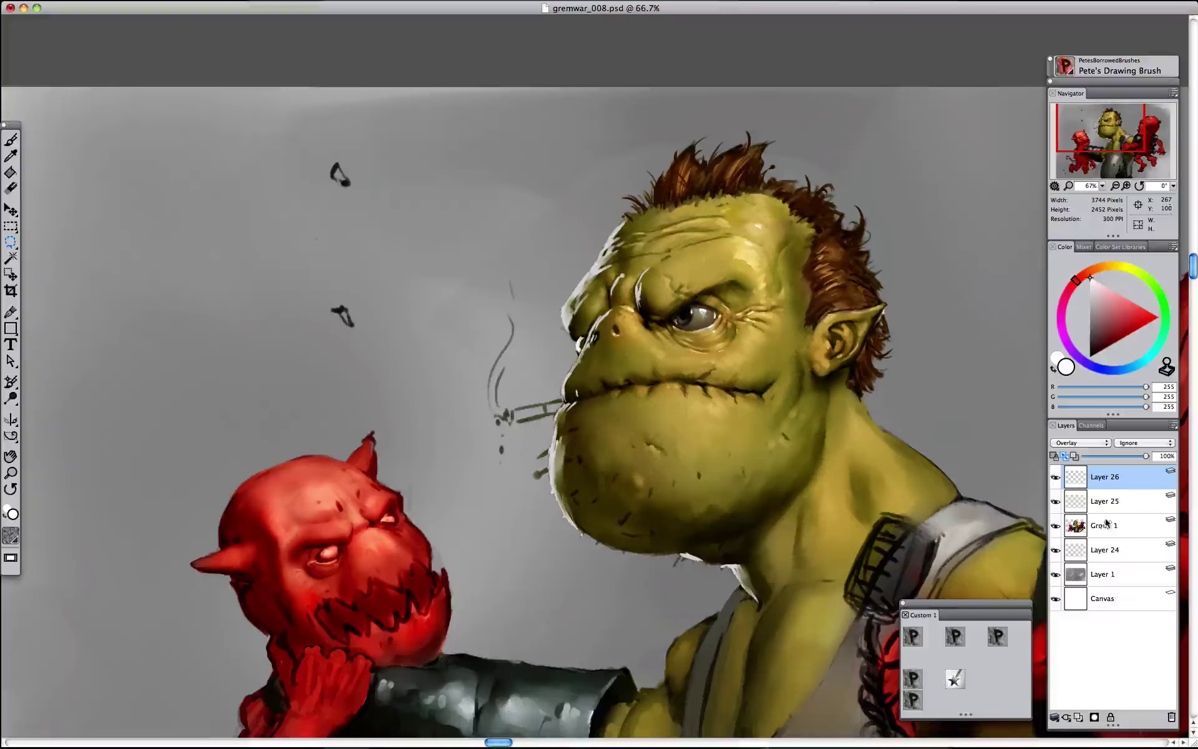
left_click(1103, 526)
left_click(1081, 503)
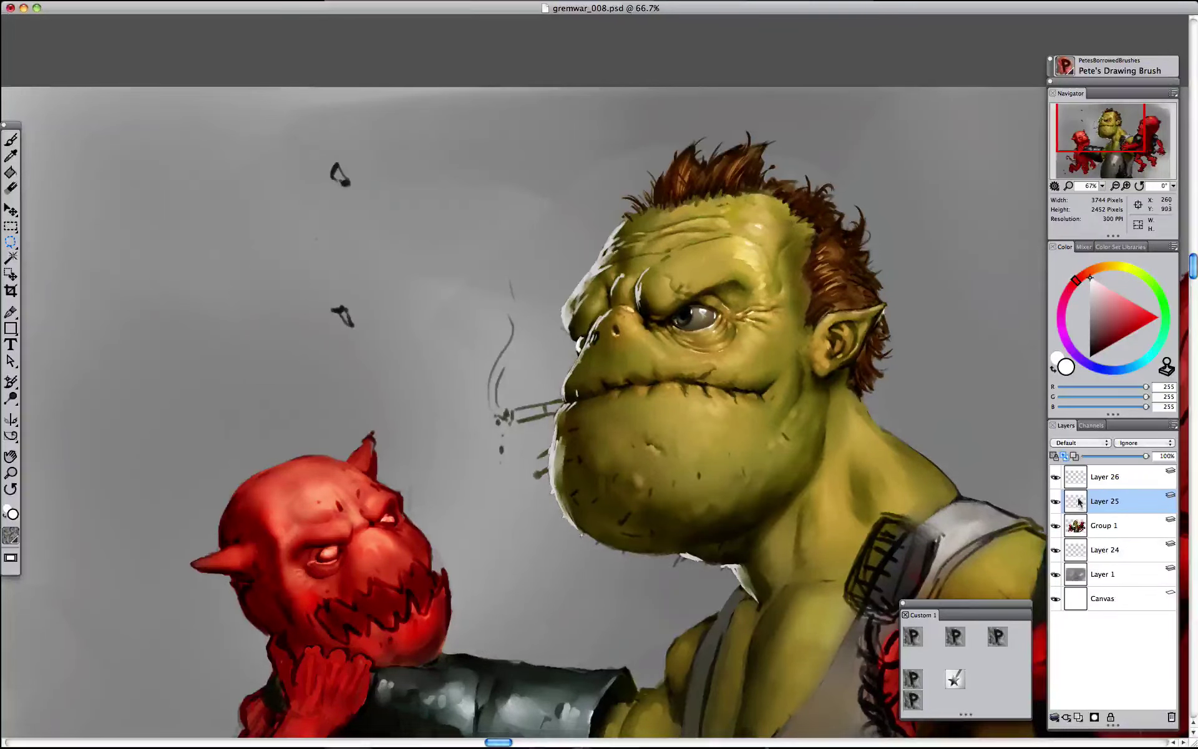
key("super+z")
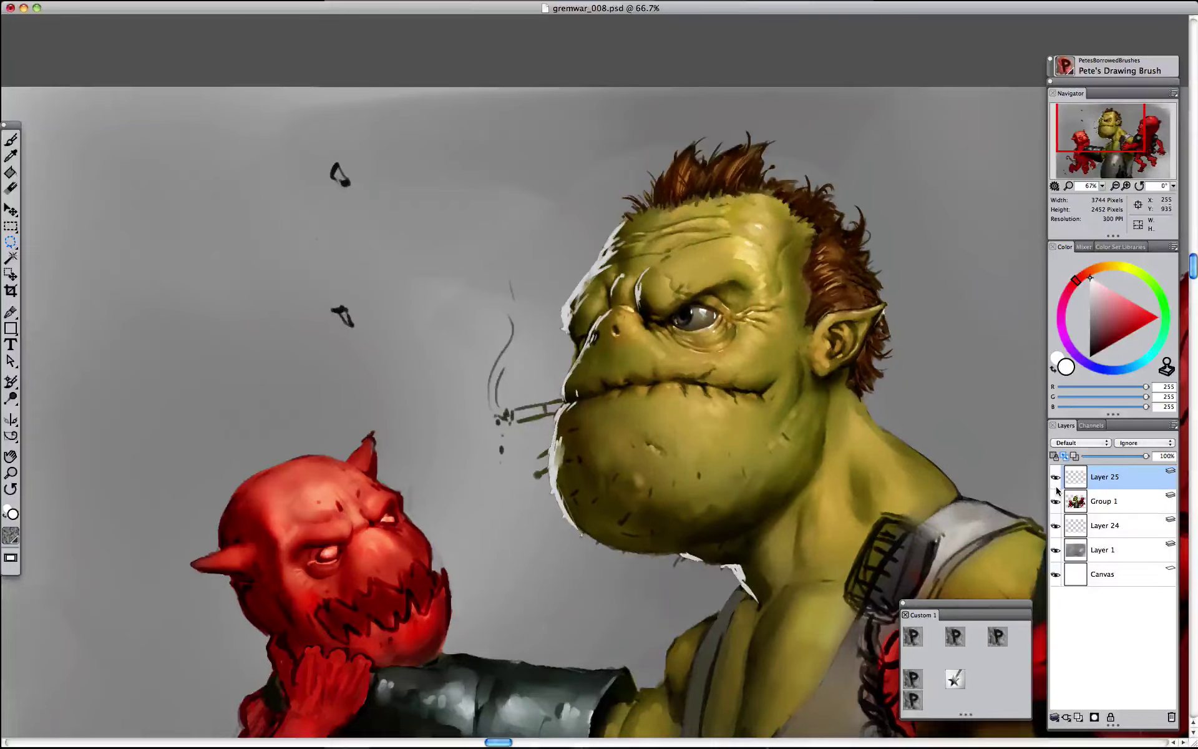
- Restore the softened rim light along the ogre's face and chin and the highlights beneath its jaw
key("super+minus")
key("super+minus")
key("super+plus")
key("super+plus")
key("super+minus")
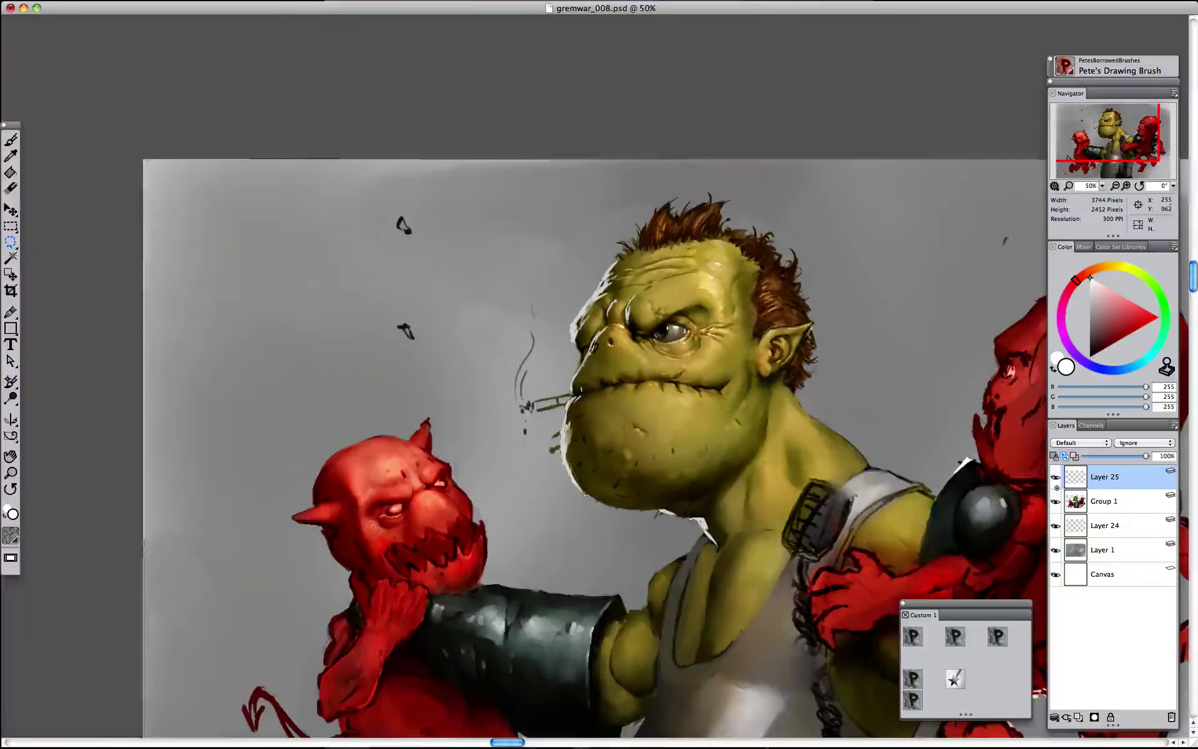
key("super+plus")
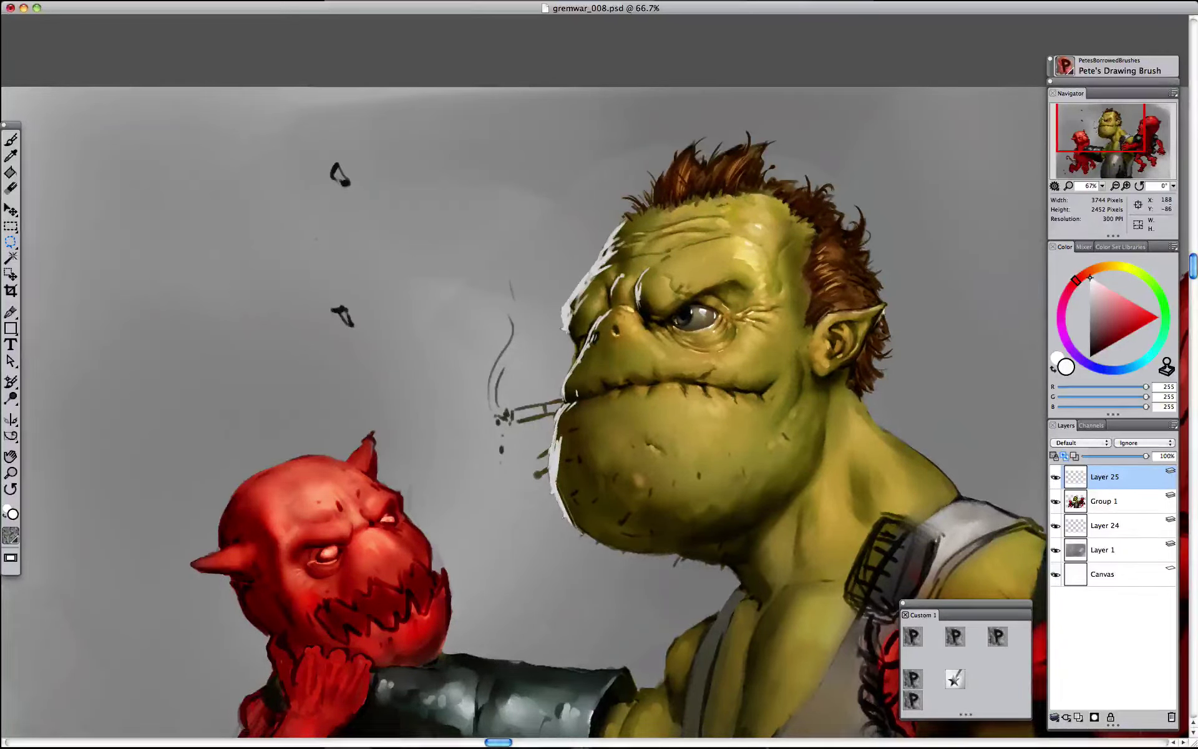
left_click_drag(560, 493, 579, 530)
left_click_drag(681, 554, 758, 600)
left_click_drag(560, 440, 565, 518)
left_click_drag(740, 568, 754, 594)
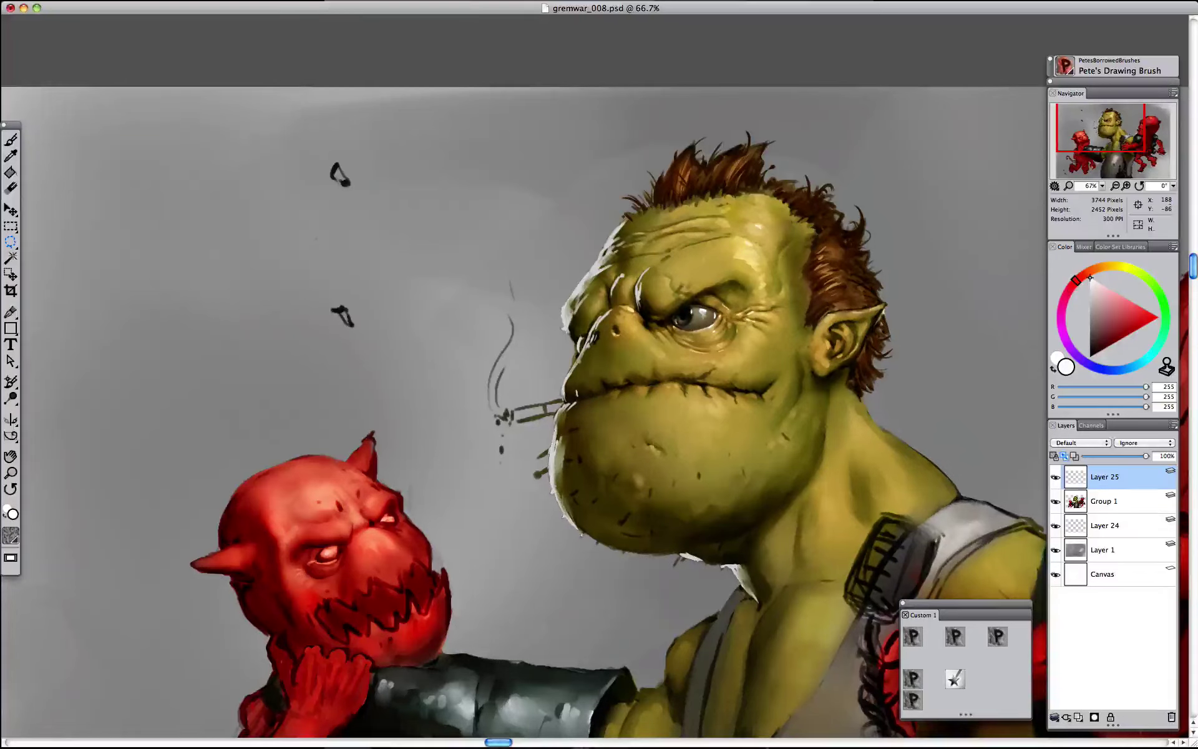
- Add a new layer above Layer 25 with the Overlay blend mode and drop the selection
key("super+shift+d")
key("super+shift+n")
left_click(1105, 501)
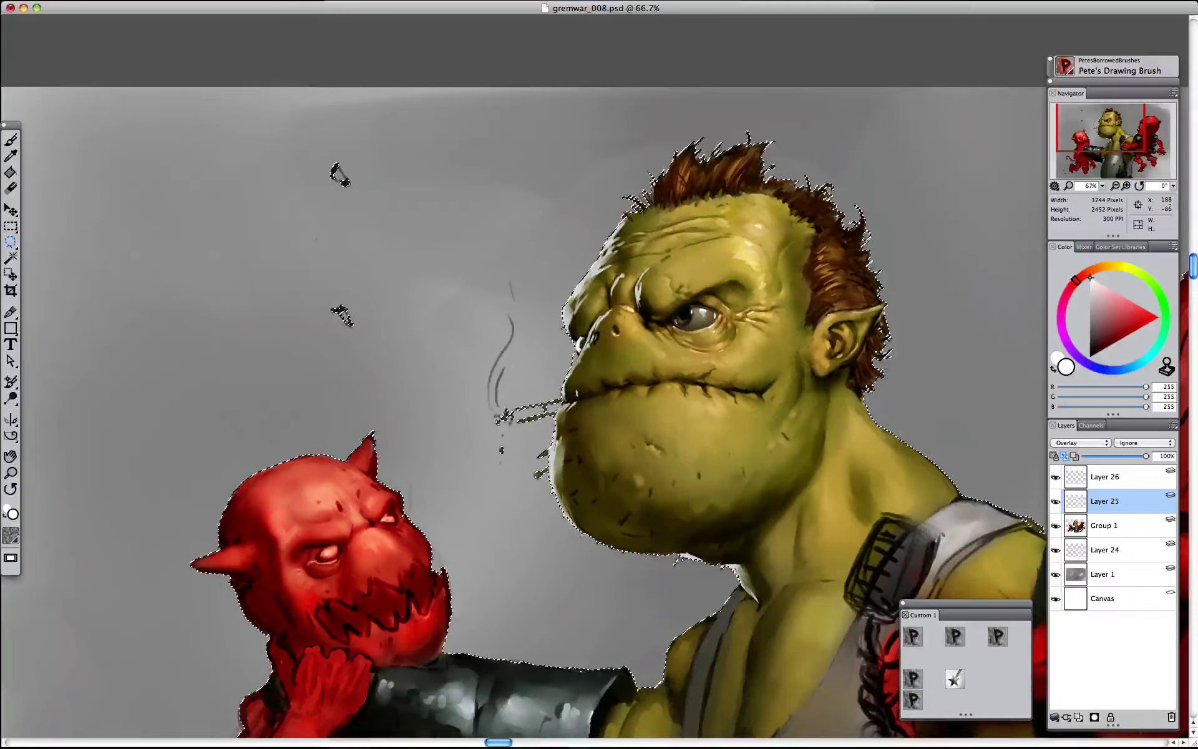
key("super+d")
- Compare the painting with the rim-light and Group 1 layers hidden and shown
left_click(1057, 502)
key("super+minus")
left_click(1093, 478)
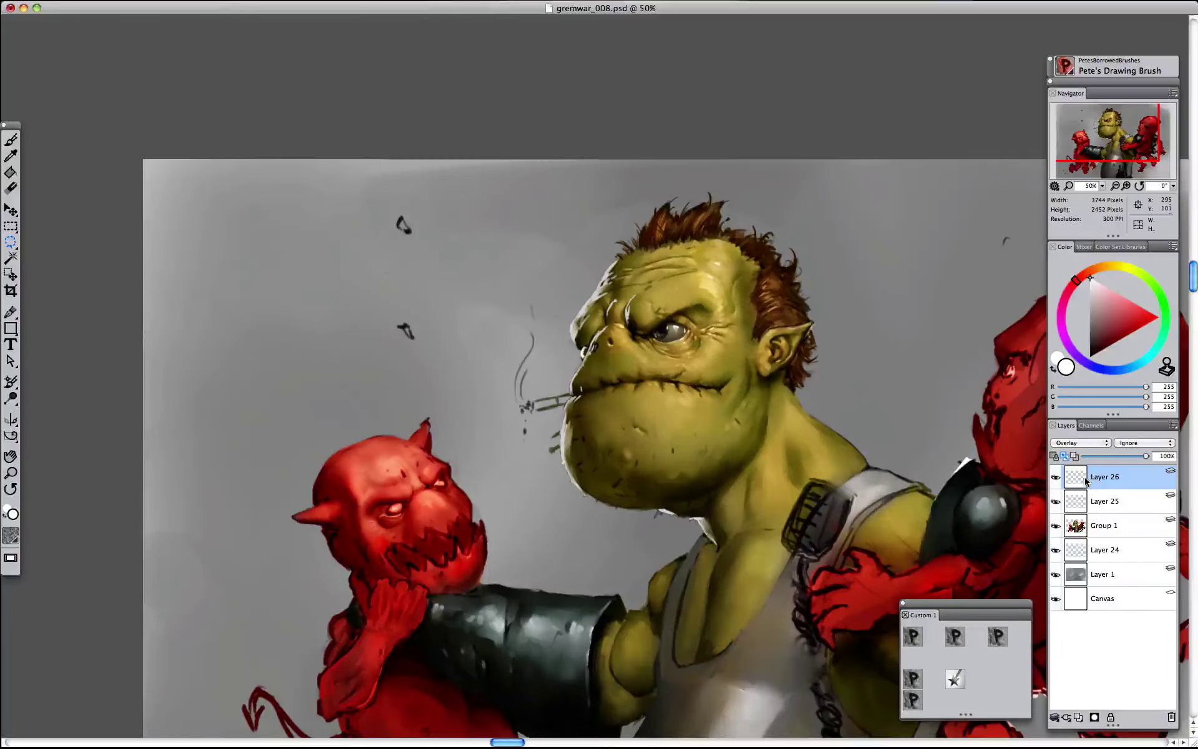
left_click(1059, 502)
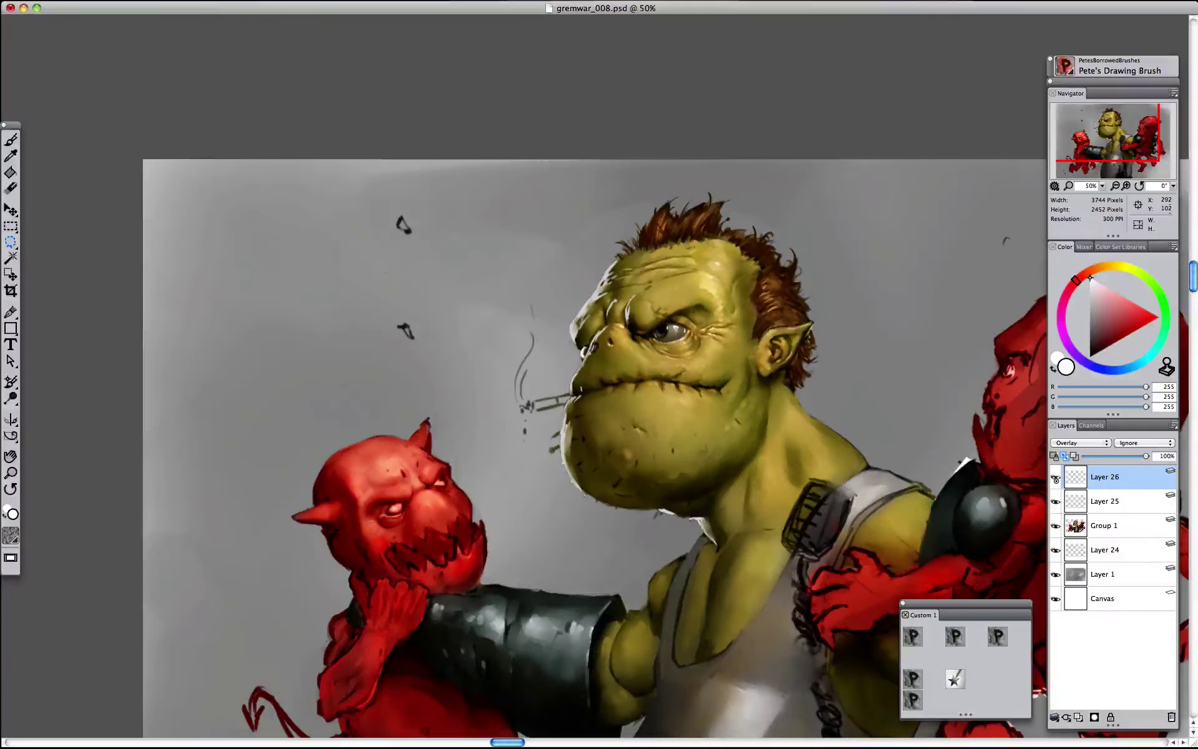
left_click(1056, 525)
left_click(1056, 526)
key("super+minus")
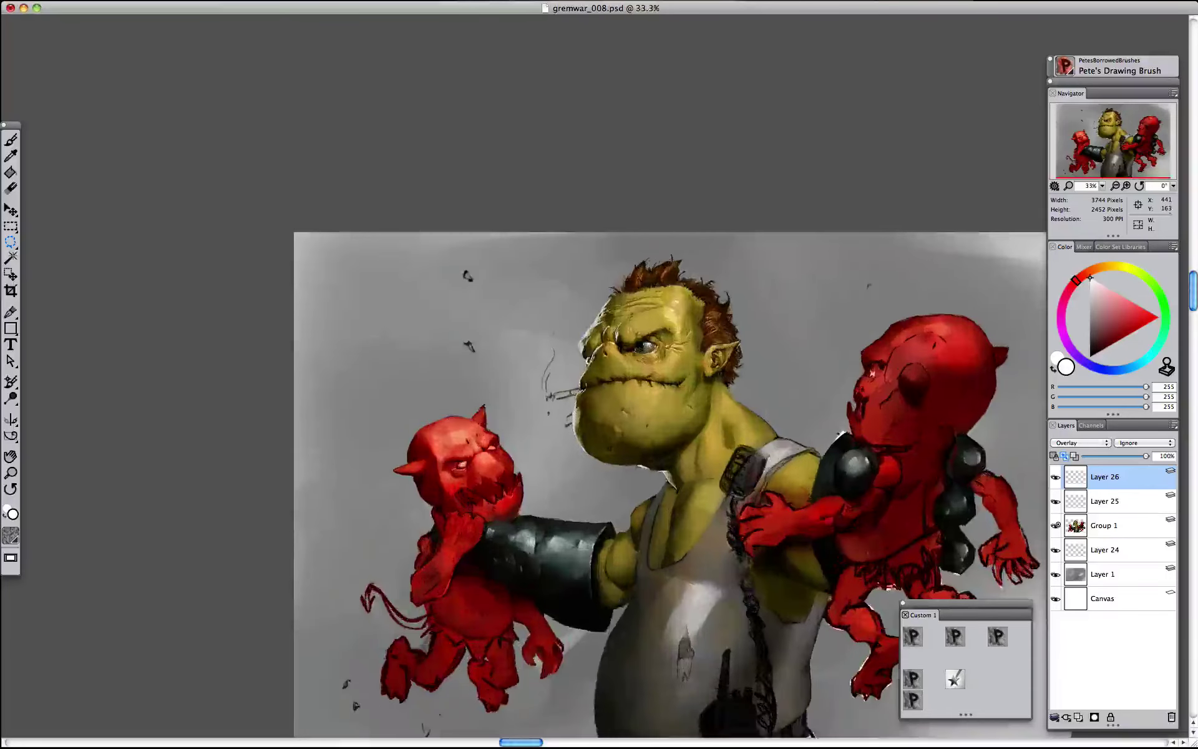
key("super+plus")
- Switch to Pete's Airbrush and load Group 1's contents as a selection for painting on Layer 25
left_click(1105, 501)
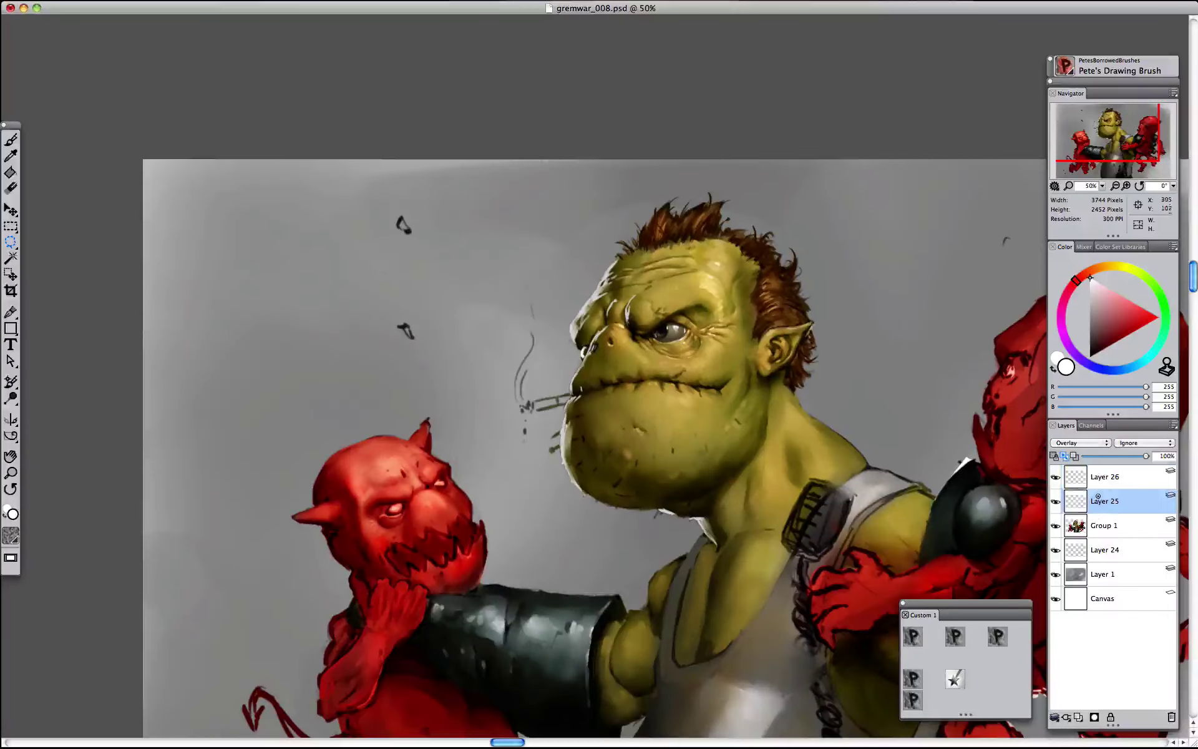
left_click(997, 637)
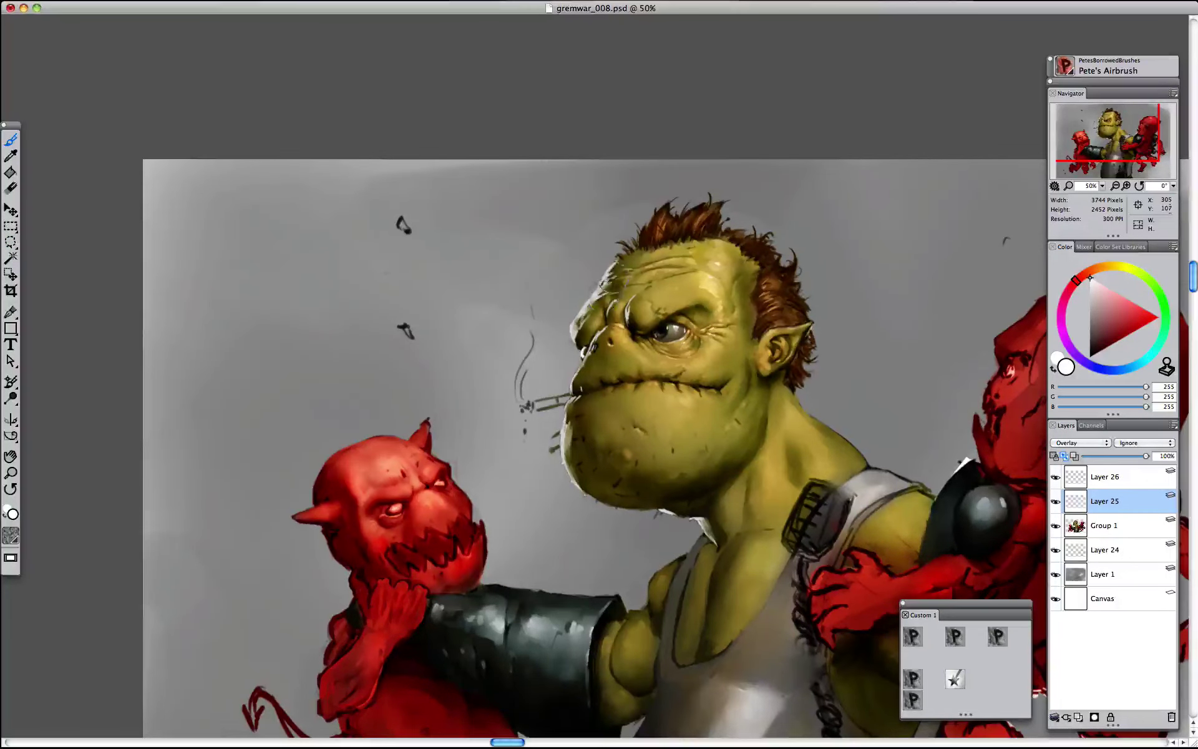
left_click_drag(599, 316, 603, 315)
right_click(1079, 518)
left_click(1011, 604)
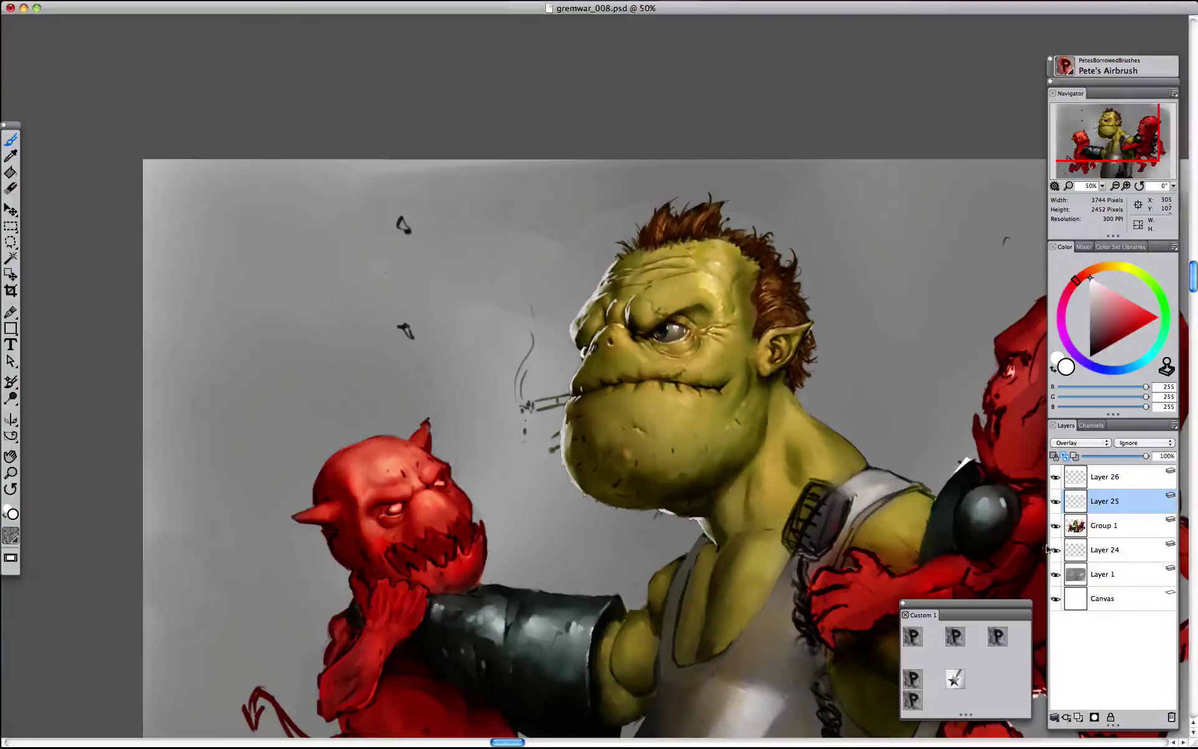
left_click(1055, 550)
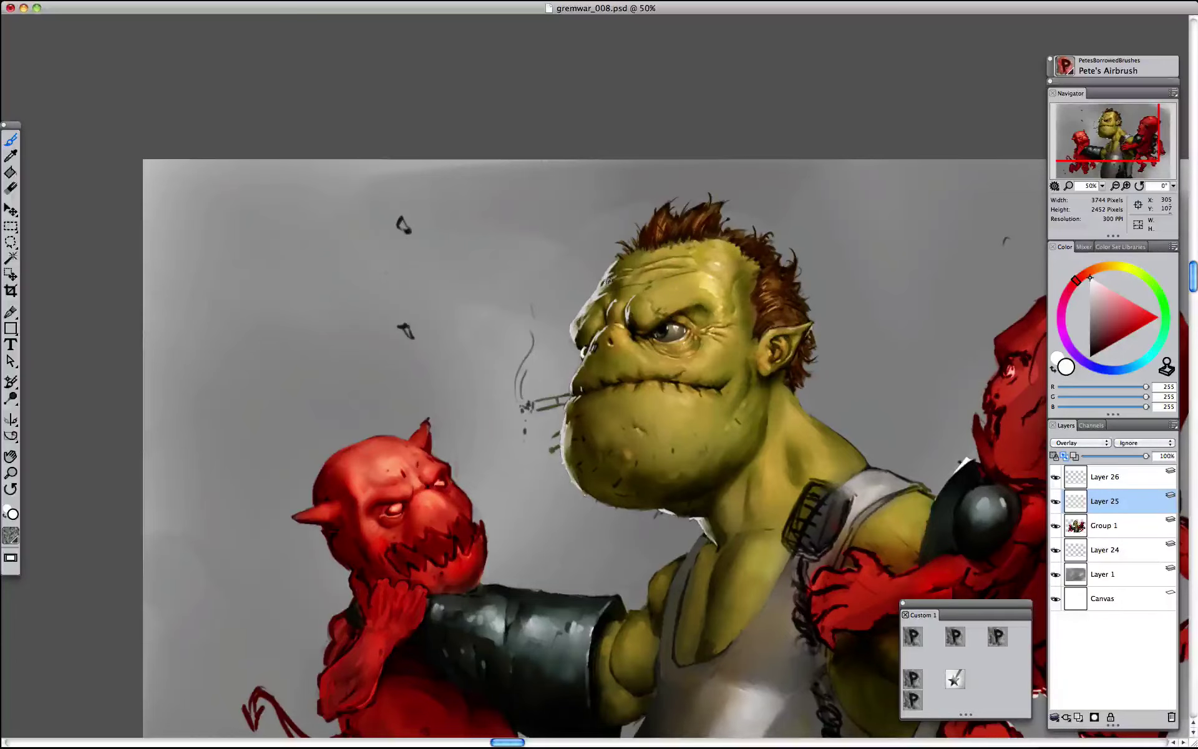
right_click(1076, 529)
left_click(1036, 609)
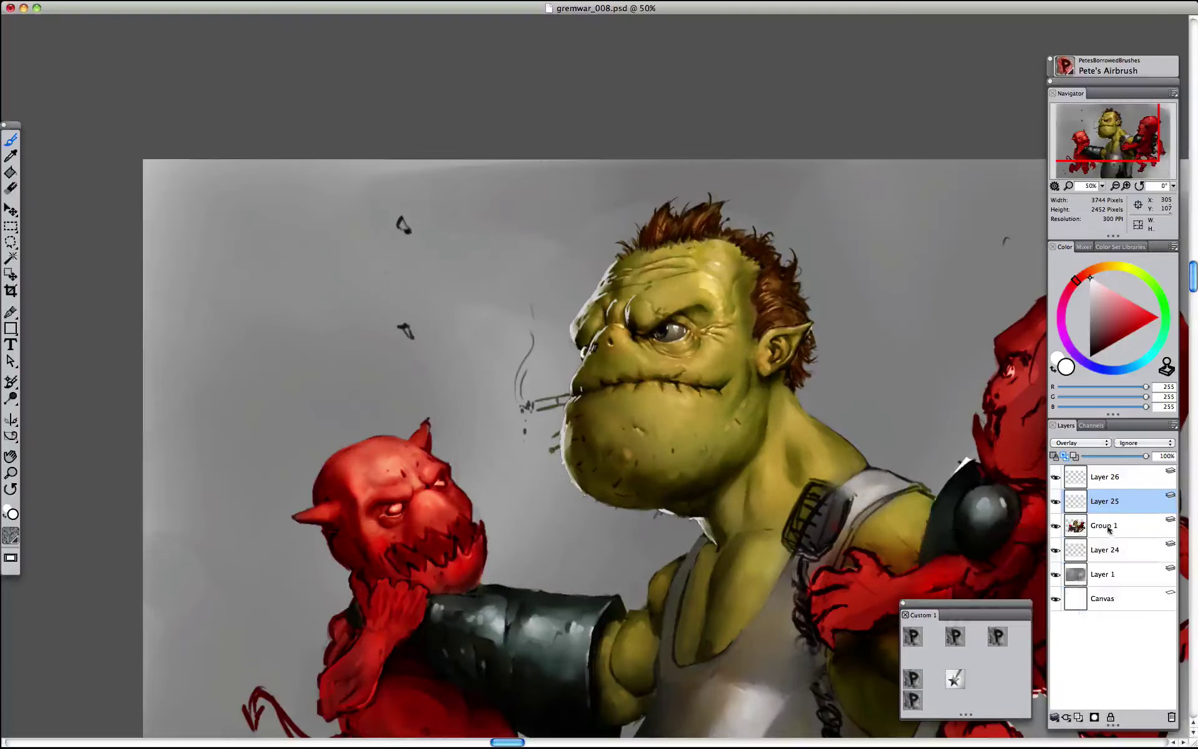
left_click(1110, 528)
right_click(1076, 526)
left_click(1041, 608)
left_click(1072, 501)
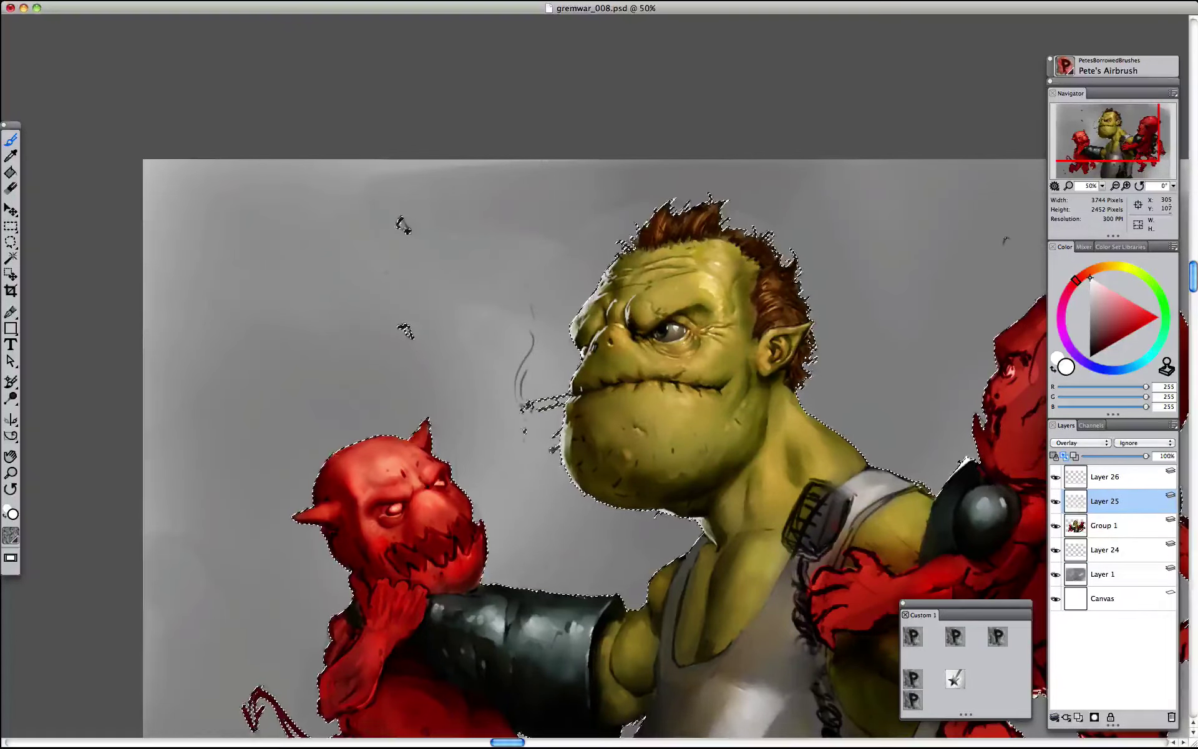
- Choose a pale warm grey (RGB 214, 205, 202) and airbrush soft light onto the edge of the ogre's brow on Layer 25
left_click(1104, 267)
left_click(1106, 294)
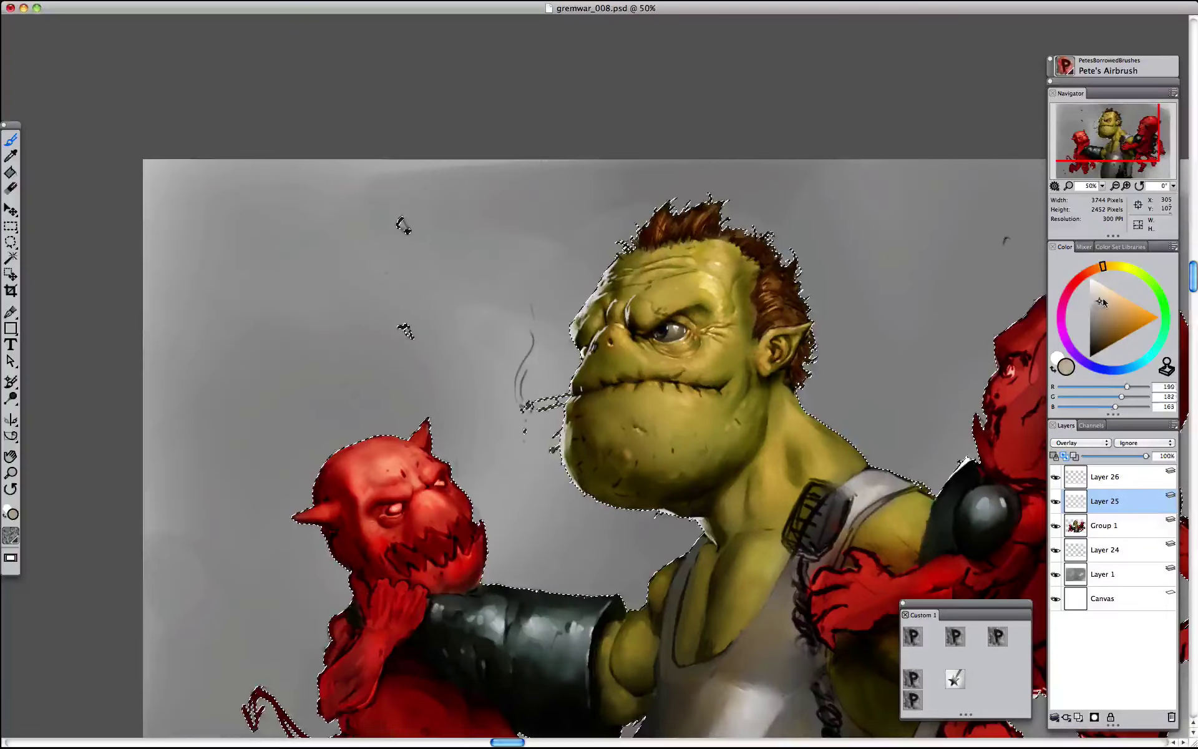
left_click_drag(1103, 267, 1092, 269)
left_click(1110, 296)
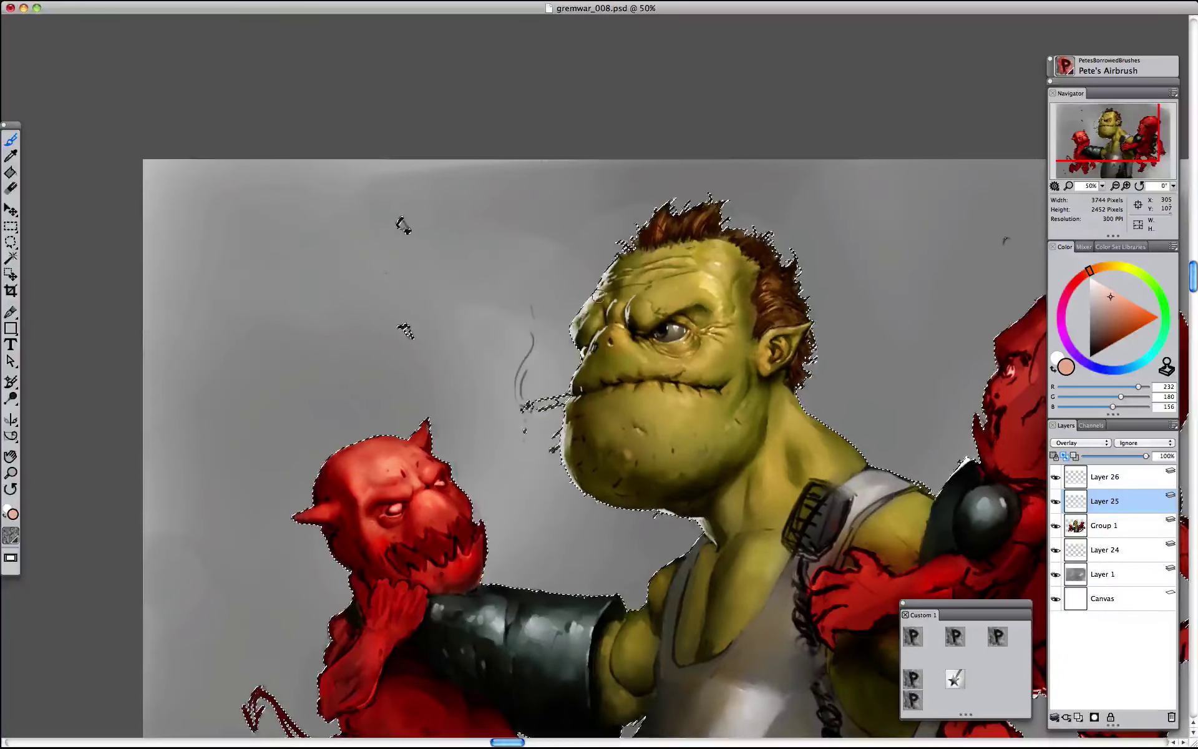
left_click(589, 302, "alt")
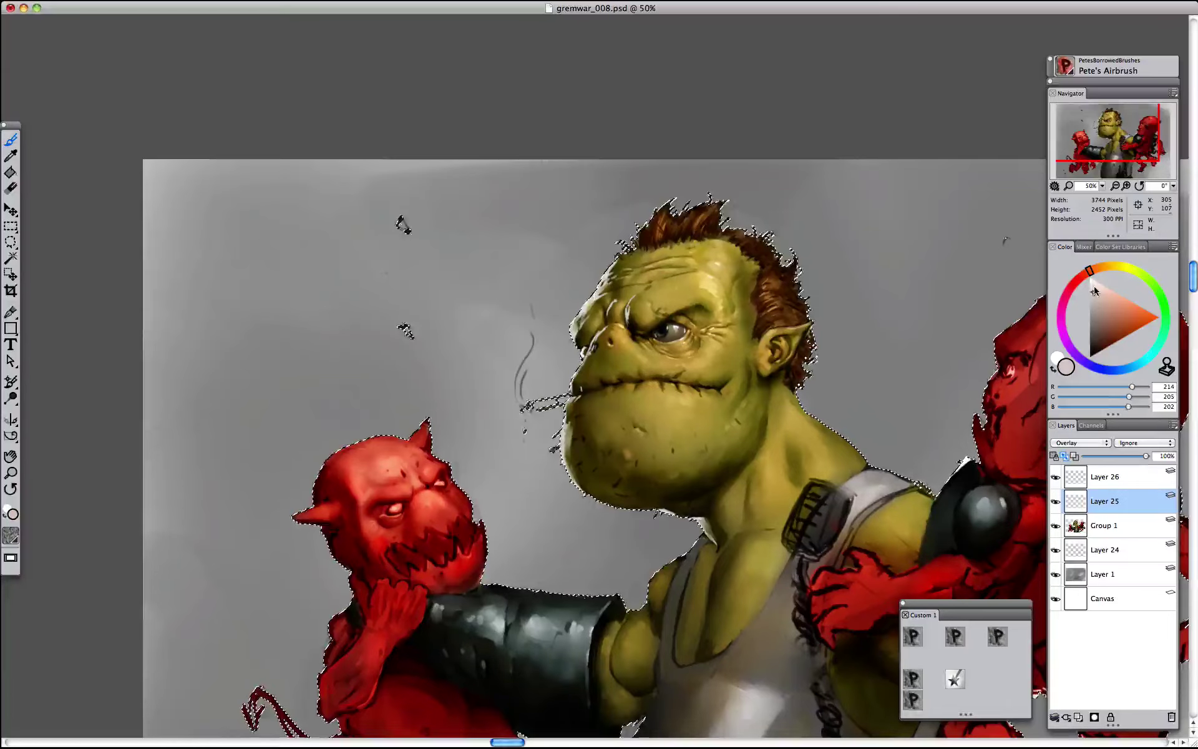
left_click_drag(619, 307, 625, 308, "alt+super")
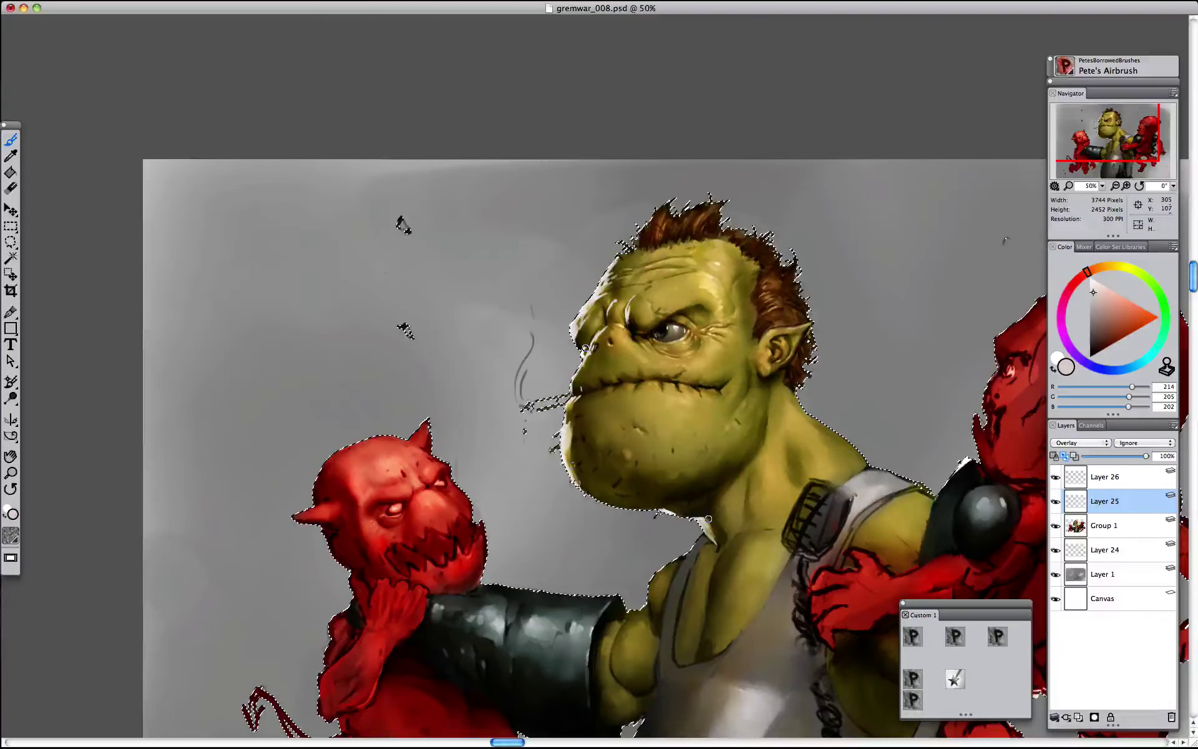
- Airbrush a faint glow in RGB 224, 205, 200 along the ogre's chin edge on Layer 26 and drop the selection
left_click(1101, 473)
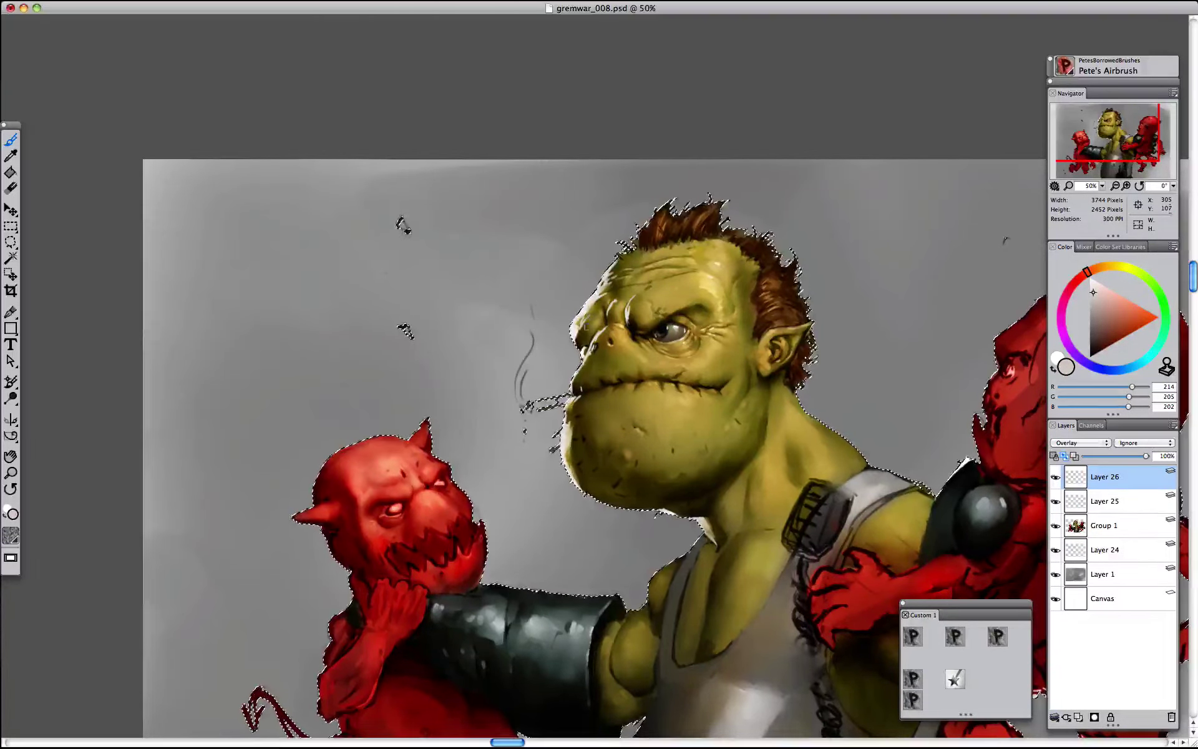
left_click_drag(1093, 292, 1096, 290)
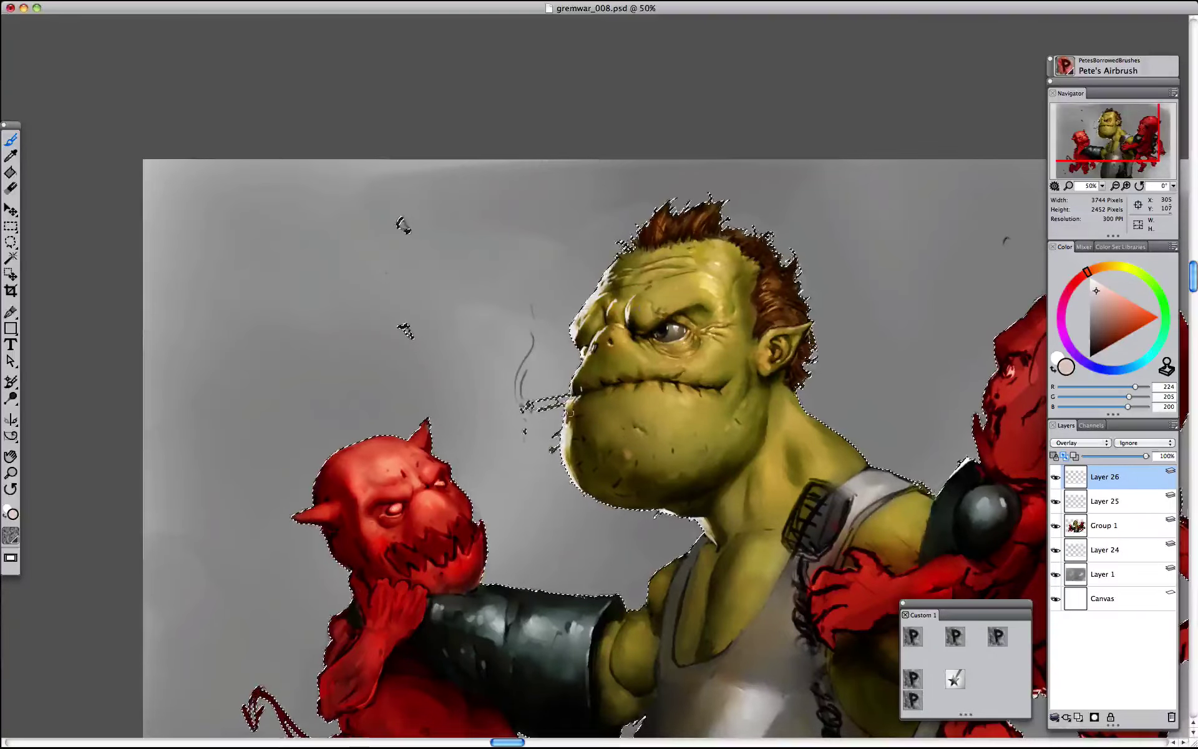
left_click(998, 637)
left_click_drag(577, 417, 581, 417)
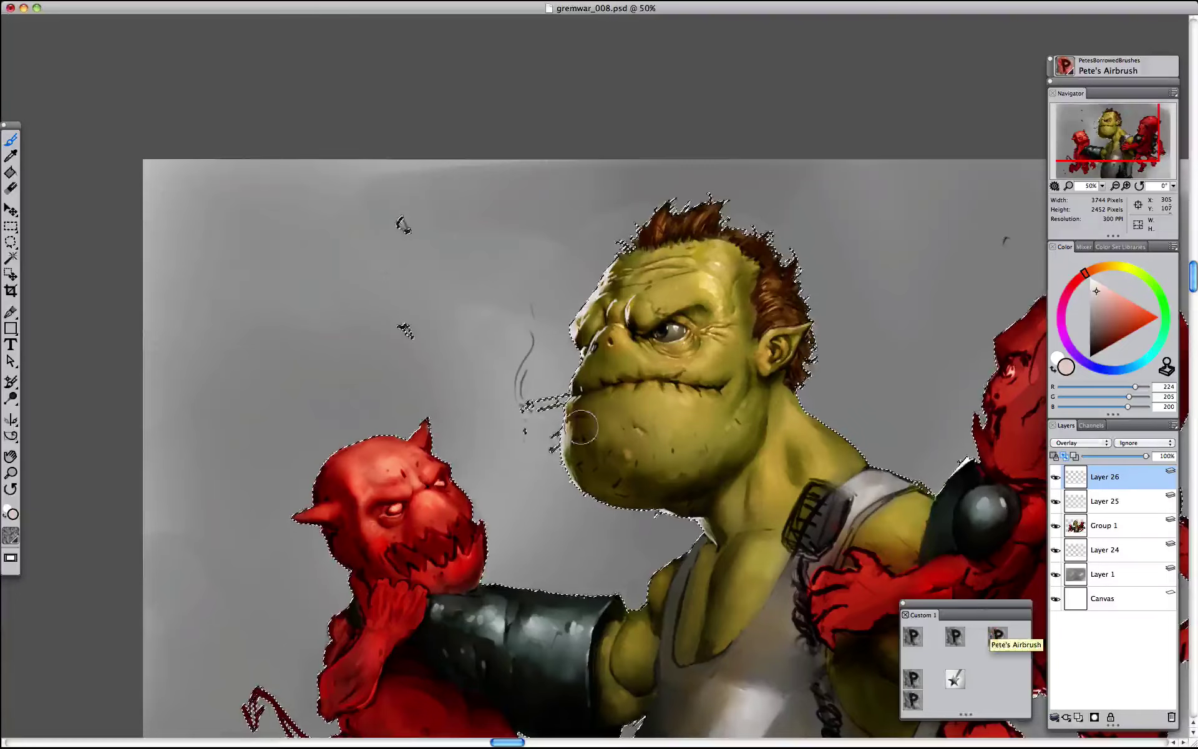
key("super+d")
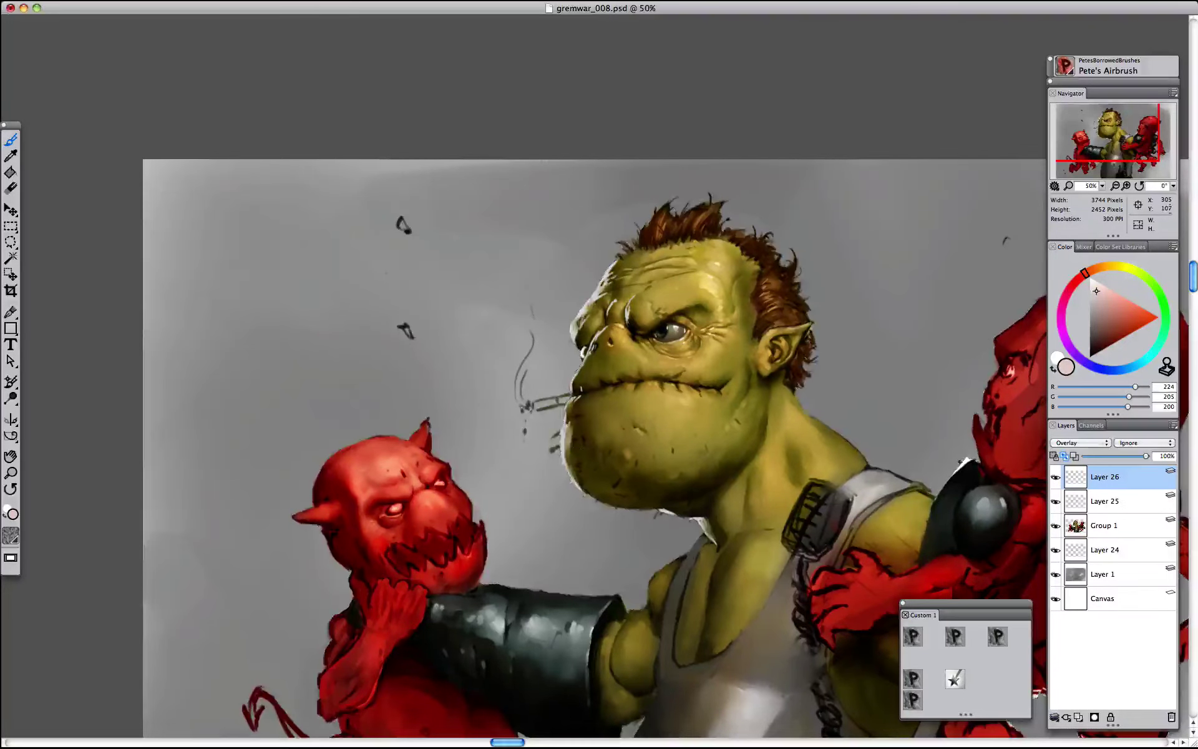
- Reload Group 1's contents as a selection, airbrush soft light around the ogre's brow and nose on Layer 25, and set the colour to RGB 238, 238, 238
left_click(1092, 499)
left_click(1087, 528)
right_click(1089, 522)
left_click(1030, 554)
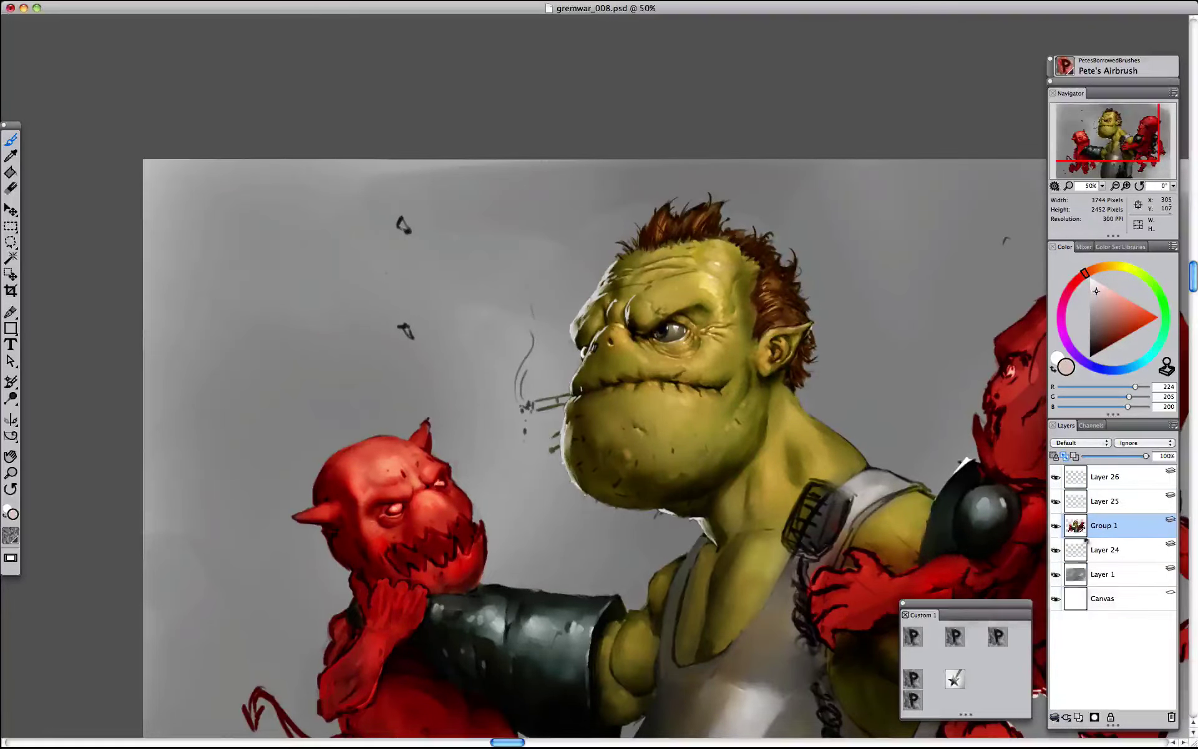
left_click(1100, 501)
left_click_drag(601, 304, 609, 303)
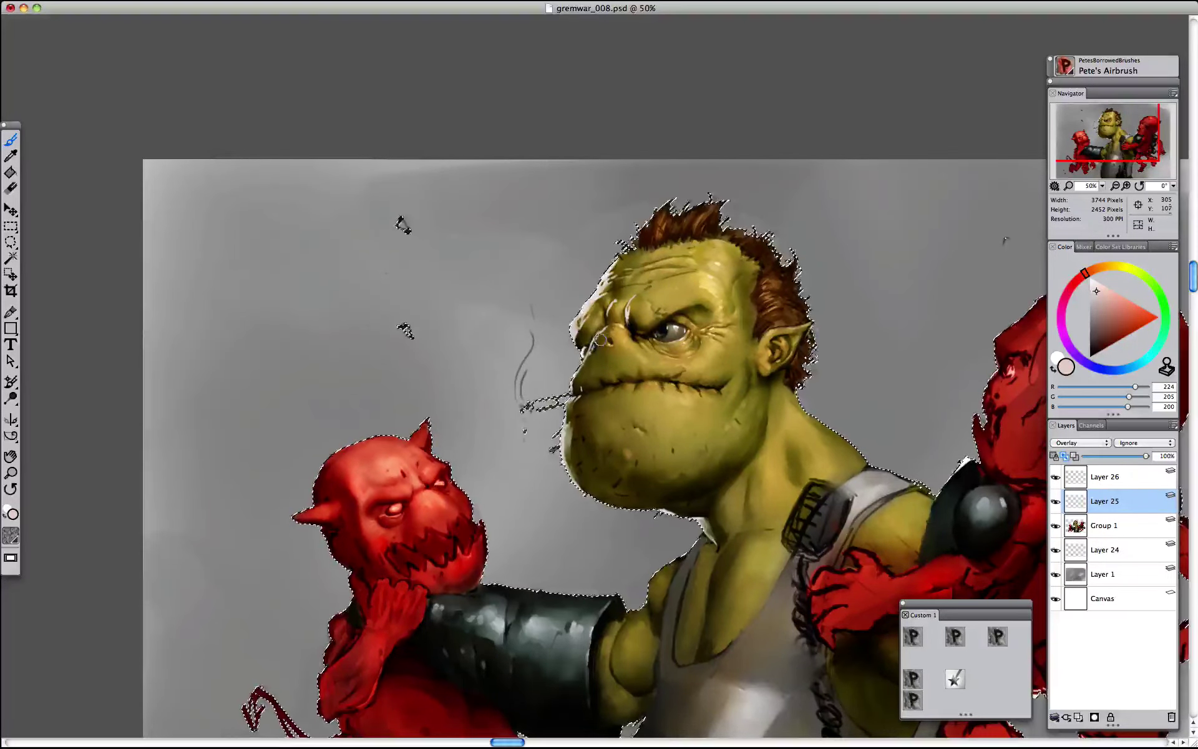
left_click_drag(585, 353, 590, 353)
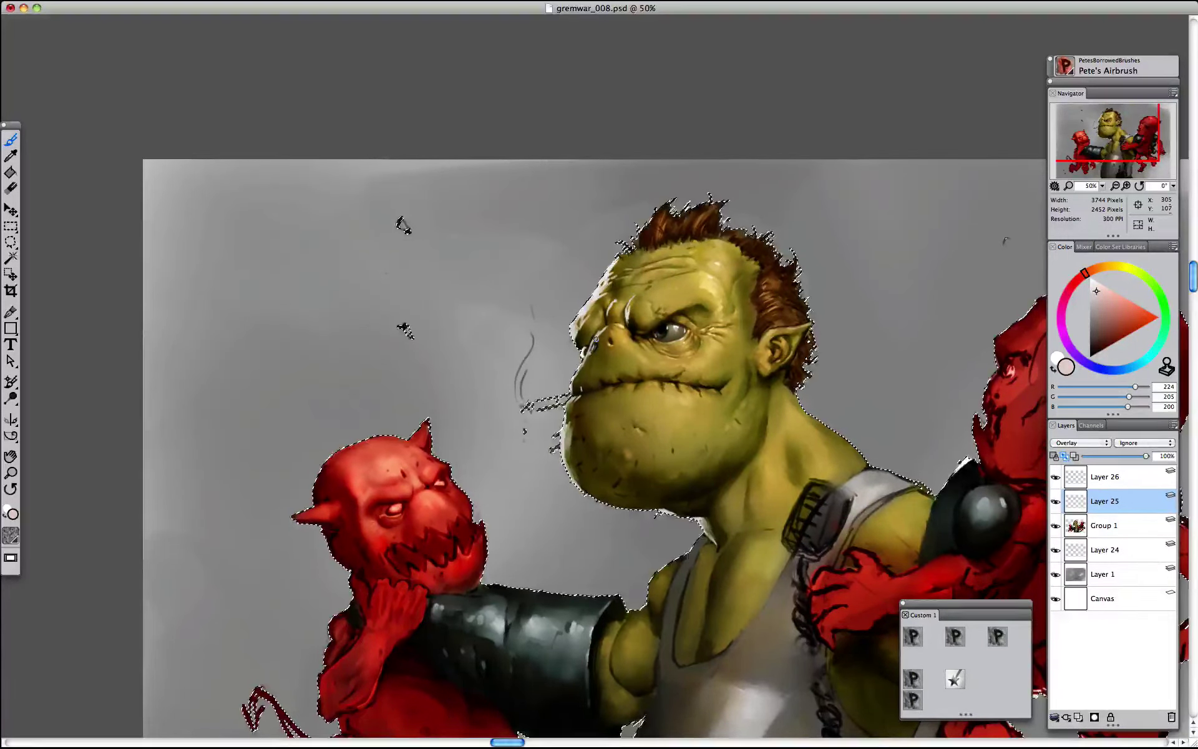
left_click(1090, 282)
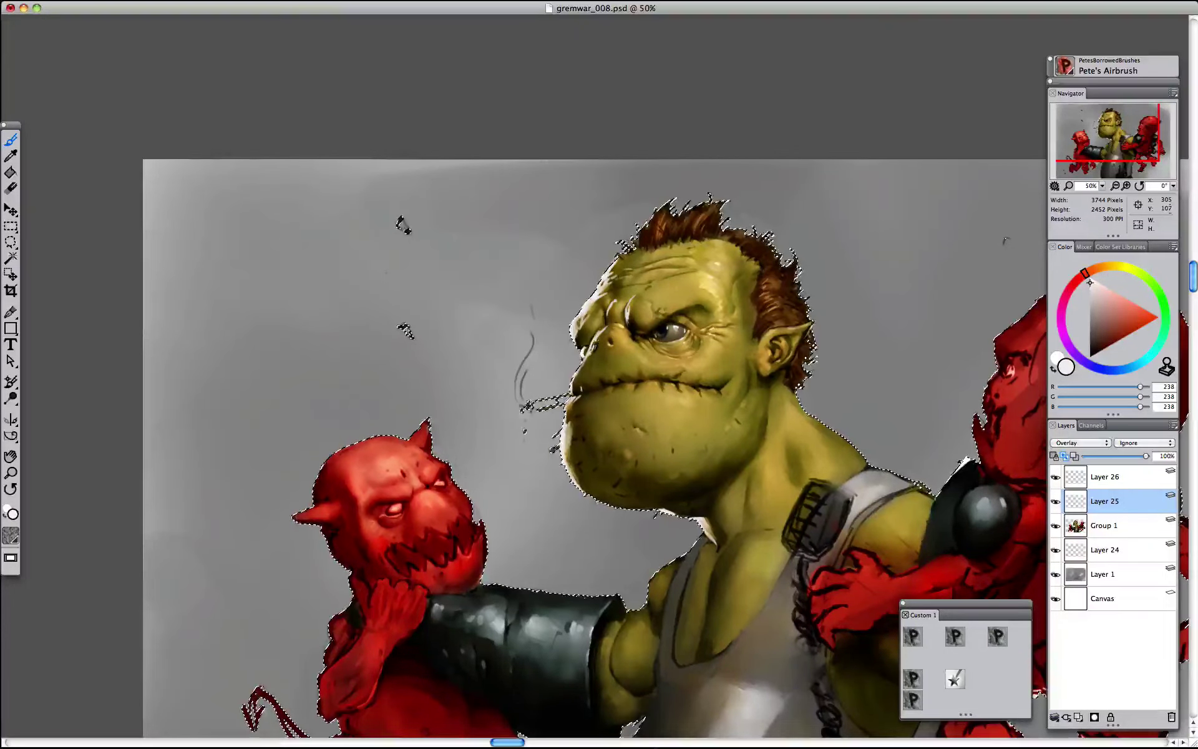
- Drop the selection and flip the canvas horizontally to check the composition
key("super+d")
key("super+minus")
key("super+minus")
key("super+equal")
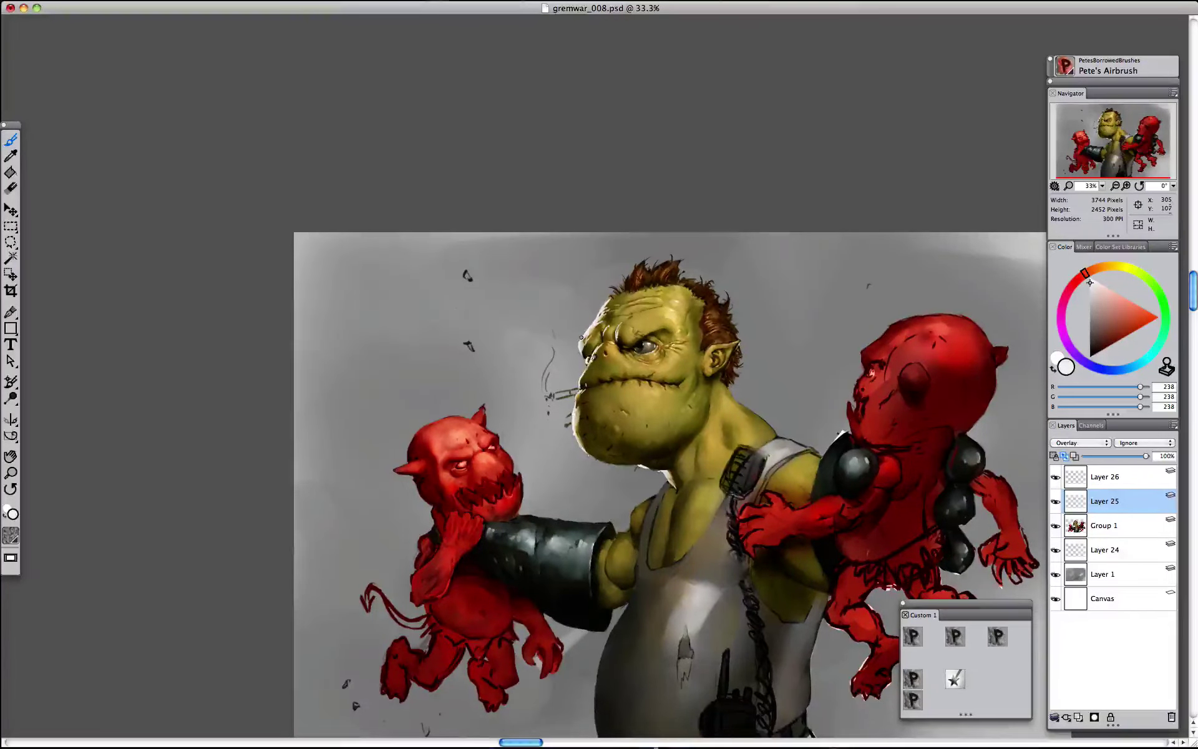
key("super+shift+h")
key("super+minus")
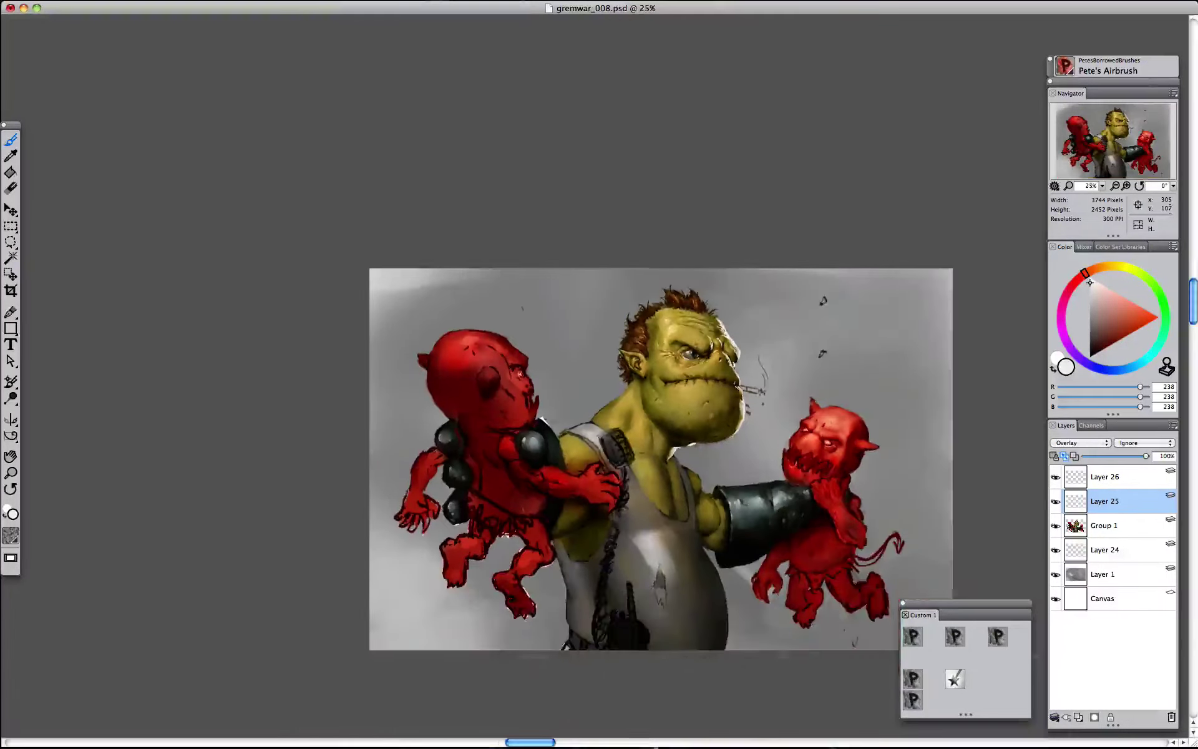
key("super+minus")
key("super+plus")
key("super+plus")
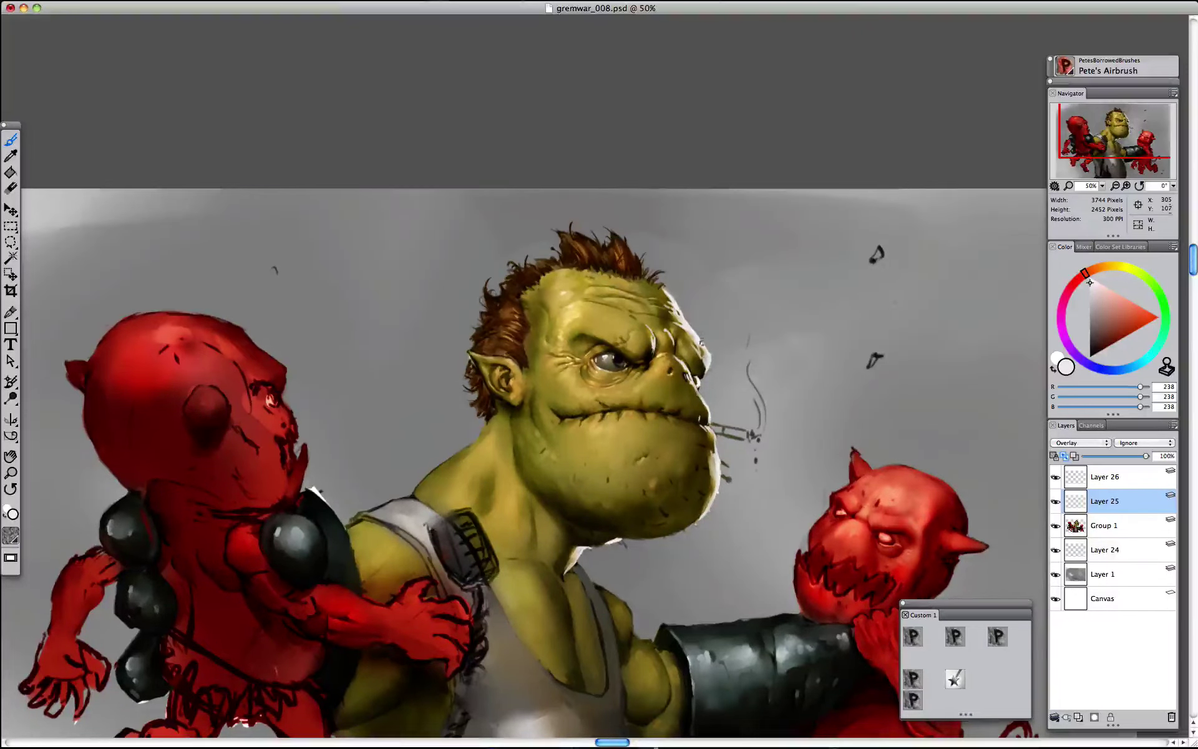
- Add a new layer above Group 1 and draw fine white rim-light hairs along the ogre's hair and brow with Pete's Drawing Brush
left_click(915, 638)
left_click(1099, 528)
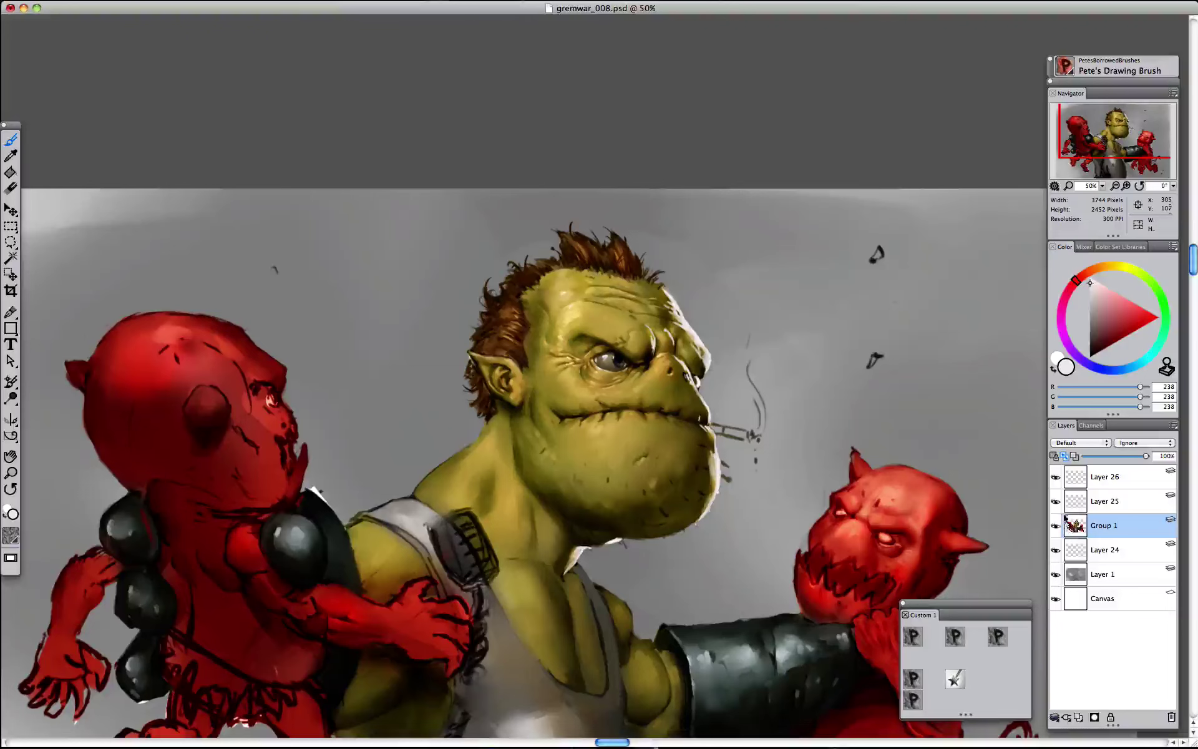
left_click(1079, 717)
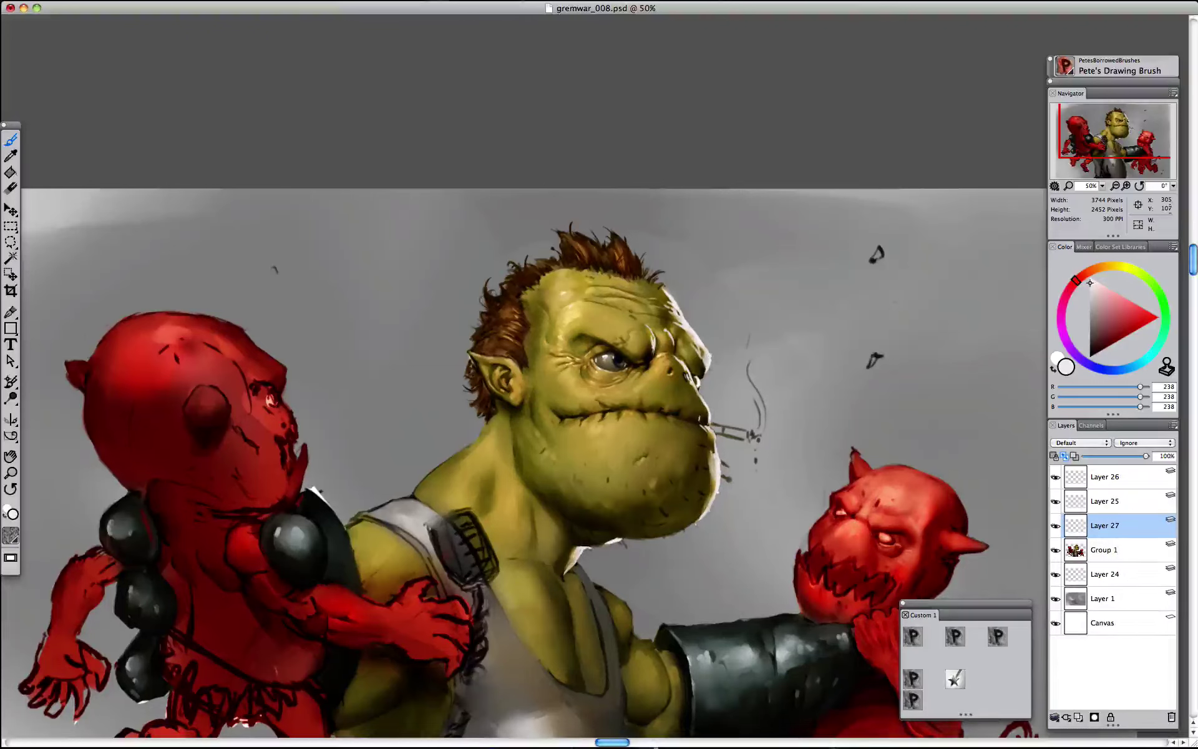
mouse_move(708, 361)
left_mouse_down()
mouse_move(697, 316)
mouse_move(716, 352)
left_mouse_up()
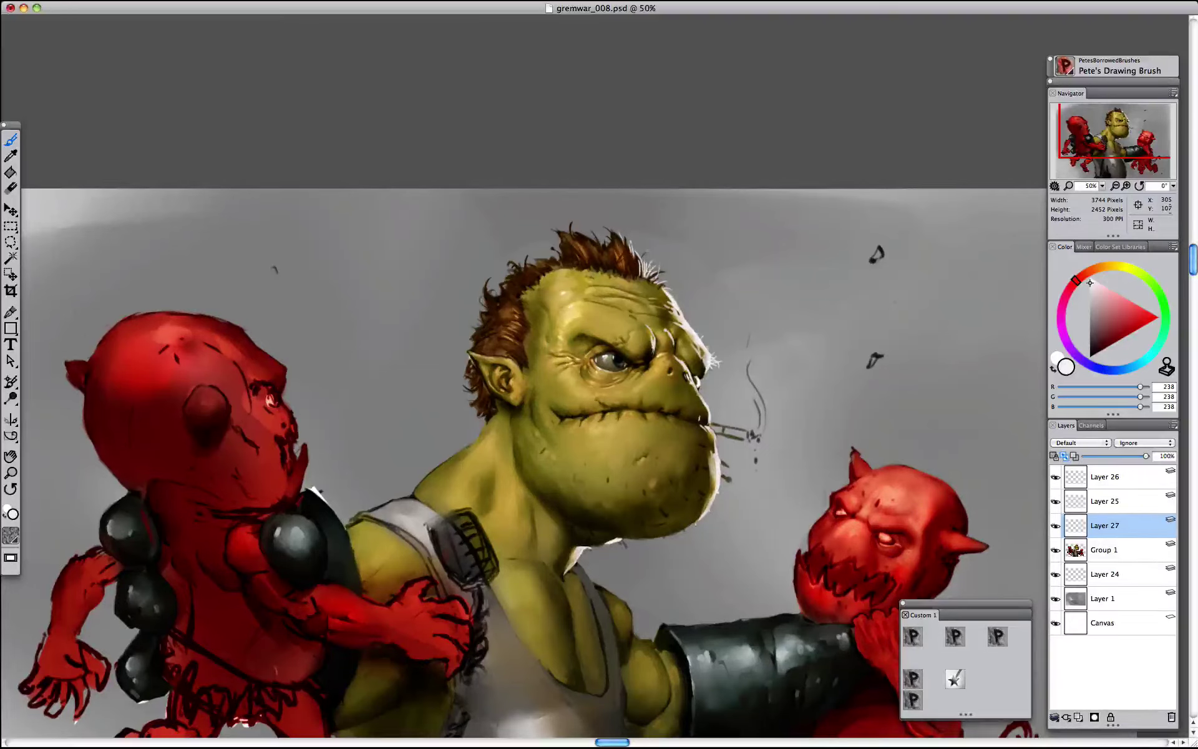
- Draw more white hairs along the ogre's hair and chin, and thin rim lines along the ear, jaw, neck and shoulder
left_click_drag(607, 246, 586, 224)
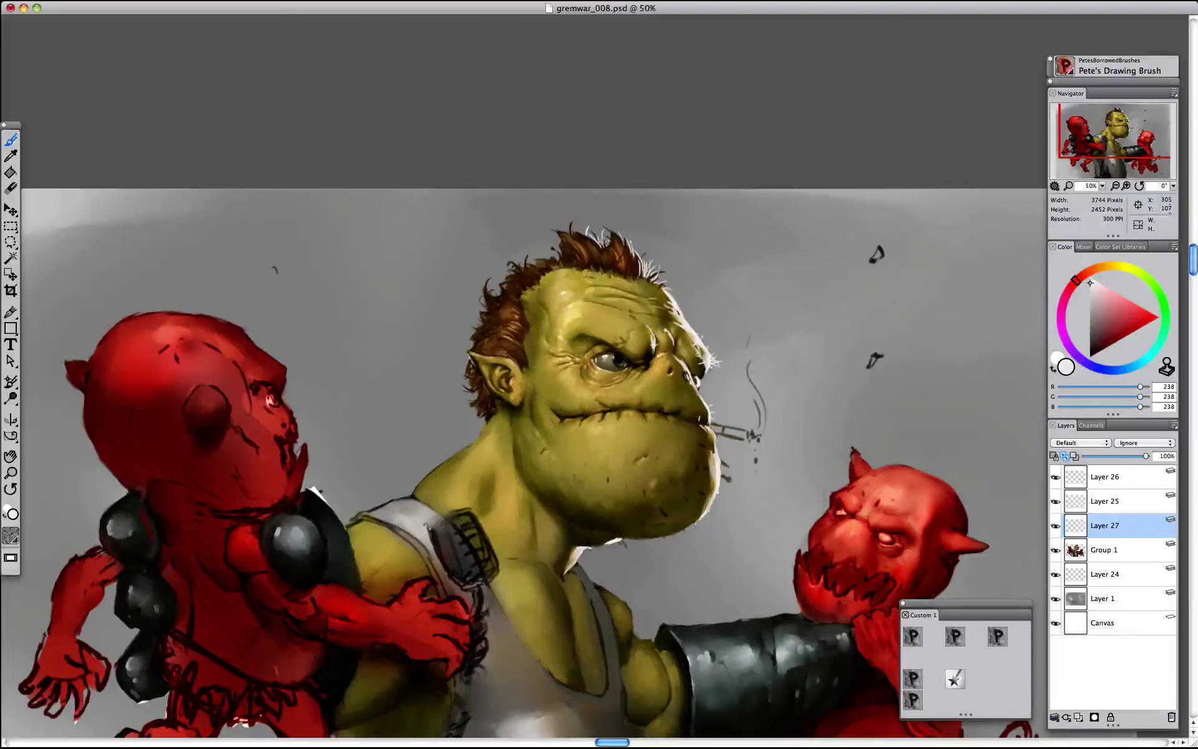
mouse_move(713, 489)
left_mouse_down()
mouse_move(715, 513)
mouse_move(693, 530)
left_mouse_up()
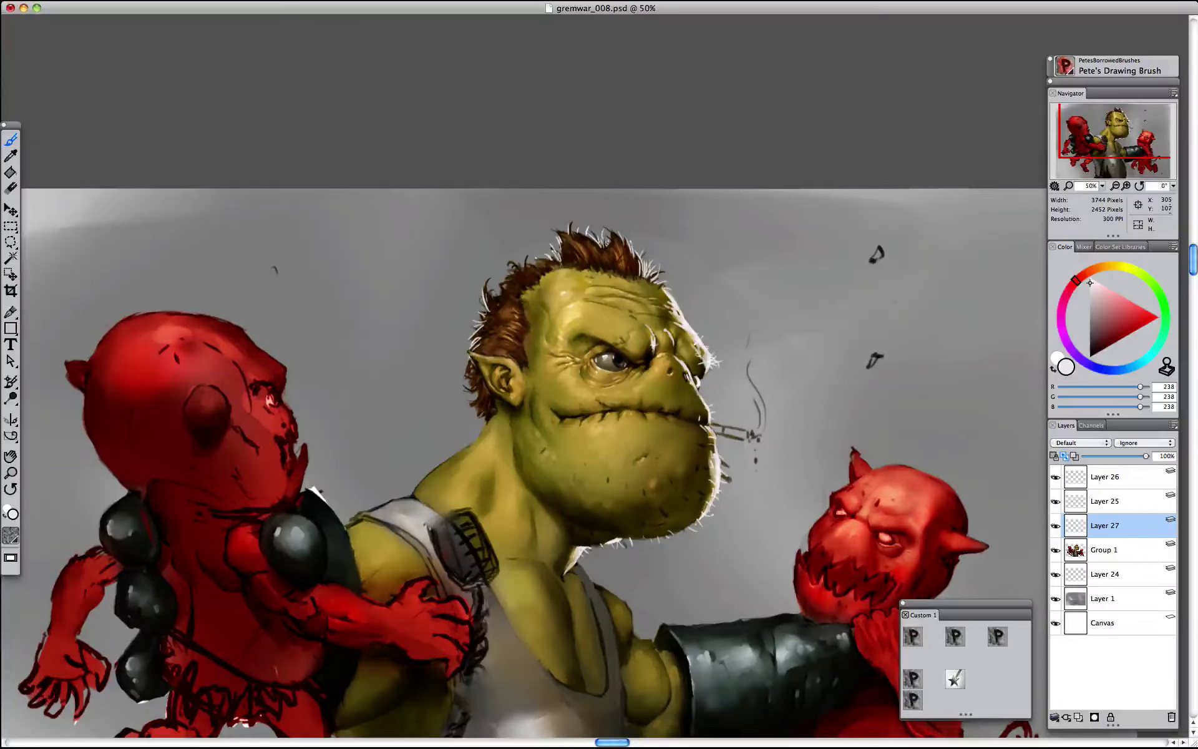
mouse_move(468, 342)
left_mouse_down()
mouse_move(510, 405)
mouse_move(512, 429)
mouse_move(477, 441)
left_mouse_up()
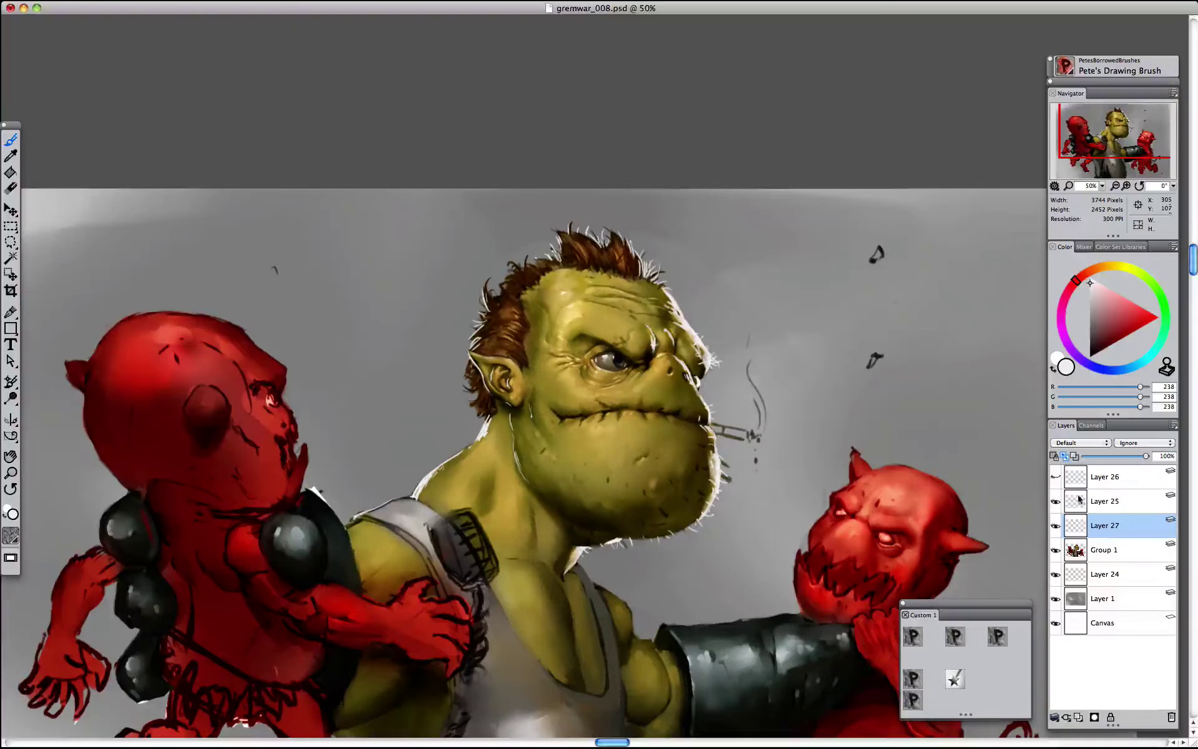
- Preserve Layer 27's transparency and tone down the neck and shoulder rim line with Pete's Airbrush, using colours sampled from the ogre
double_click(1095, 528)
key("Return")
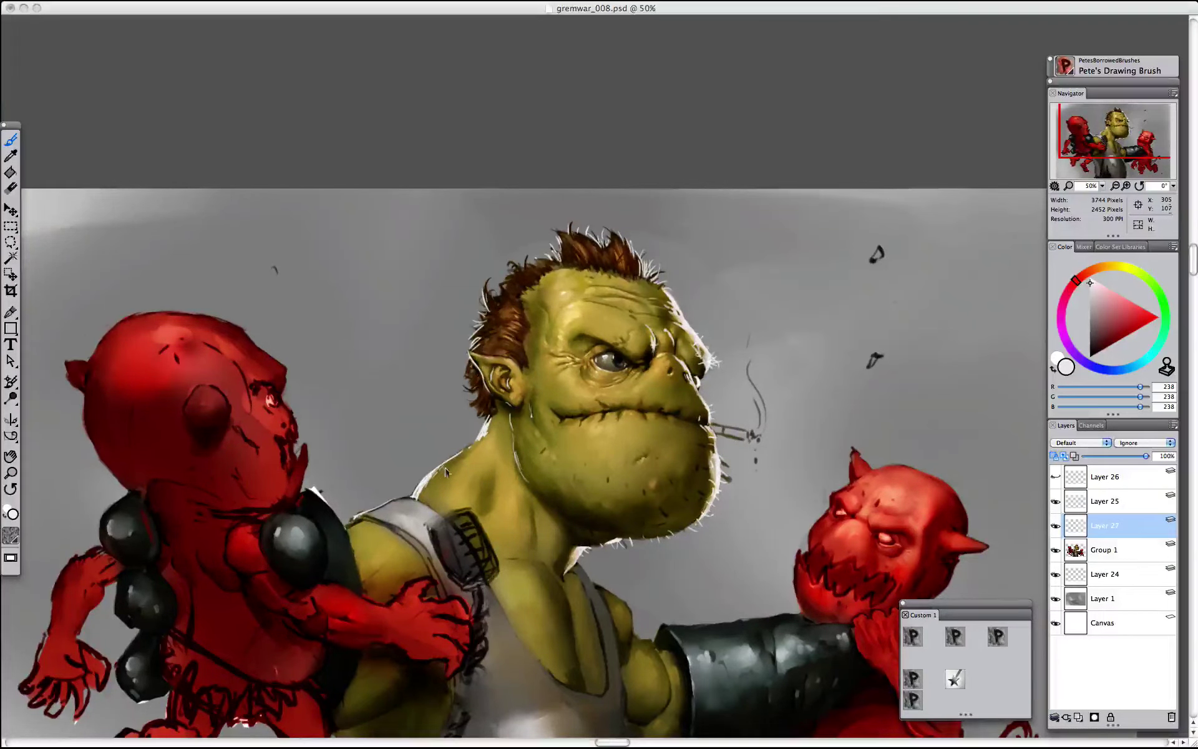
left_click(998, 636)
left_click(1091, 298)
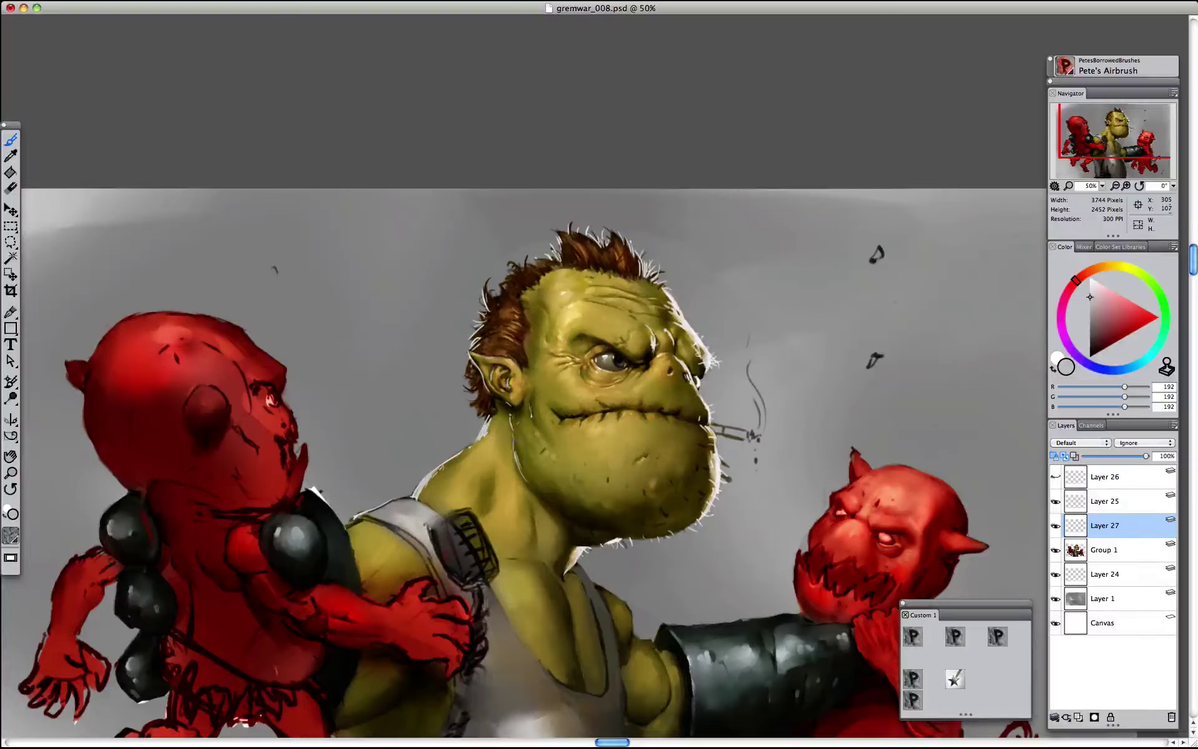
left_click(484, 451, "alt")
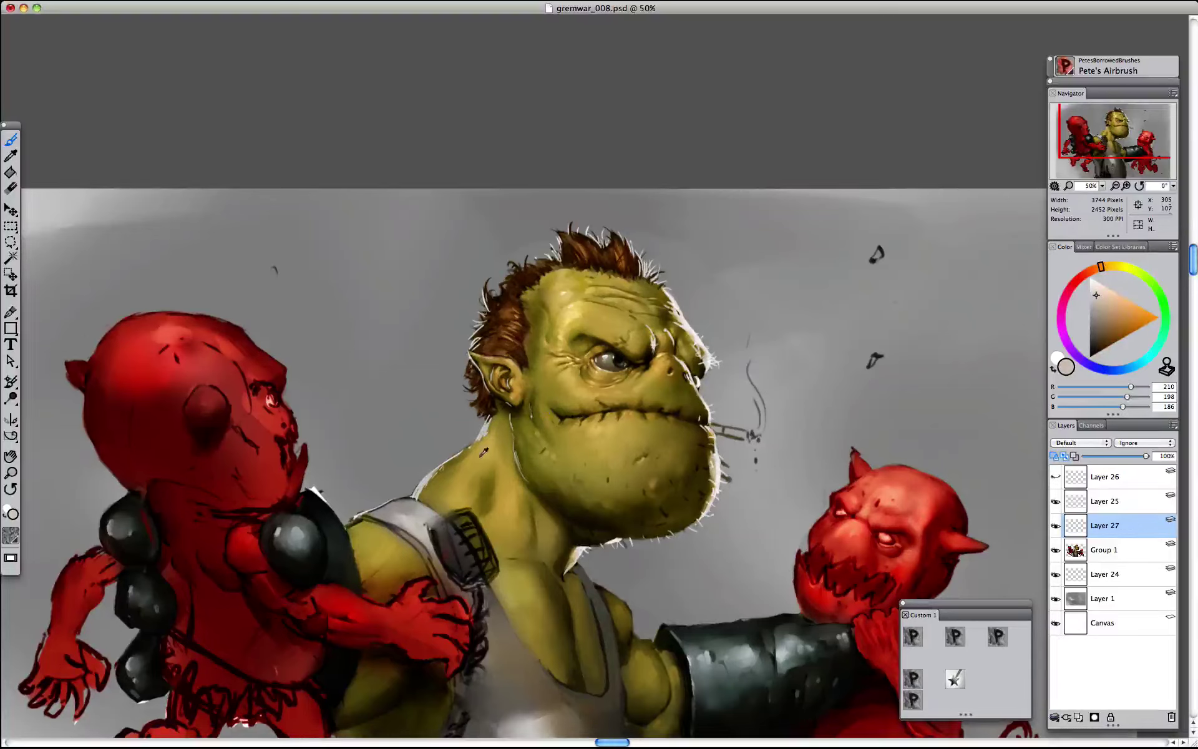
left_click(476, 437, "alt")
left_click_drag(489, 418, 419, 491)
left_click(474, 465, "alt")
left_click_drag(490, 418, 478, 439)
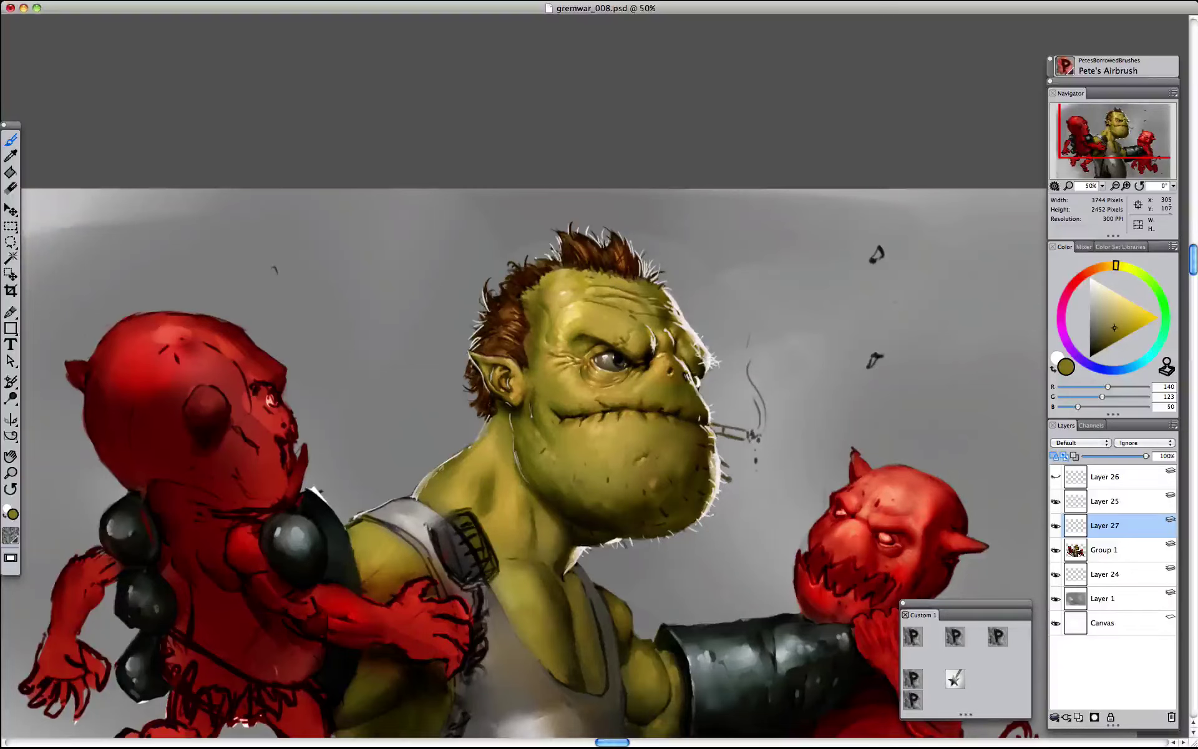
- Show Layer 26 again and check the rim lighting across the whole painting
key("super+minus")
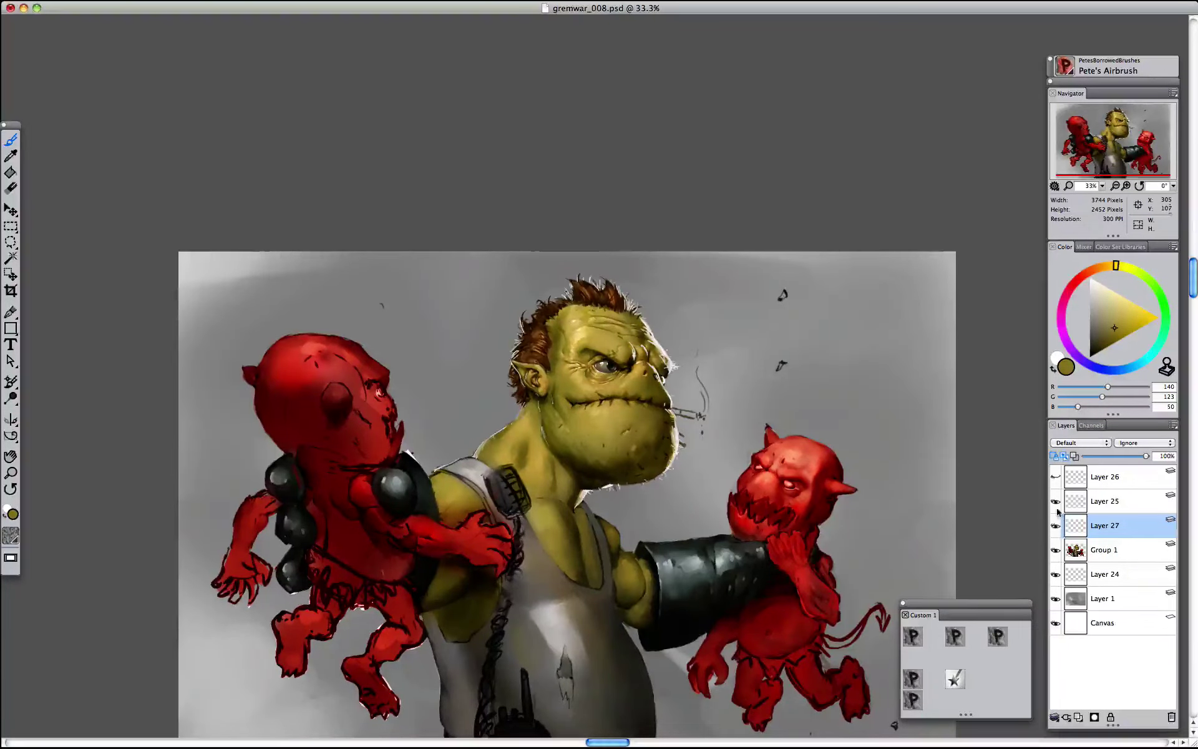
left_click(1055, 477)
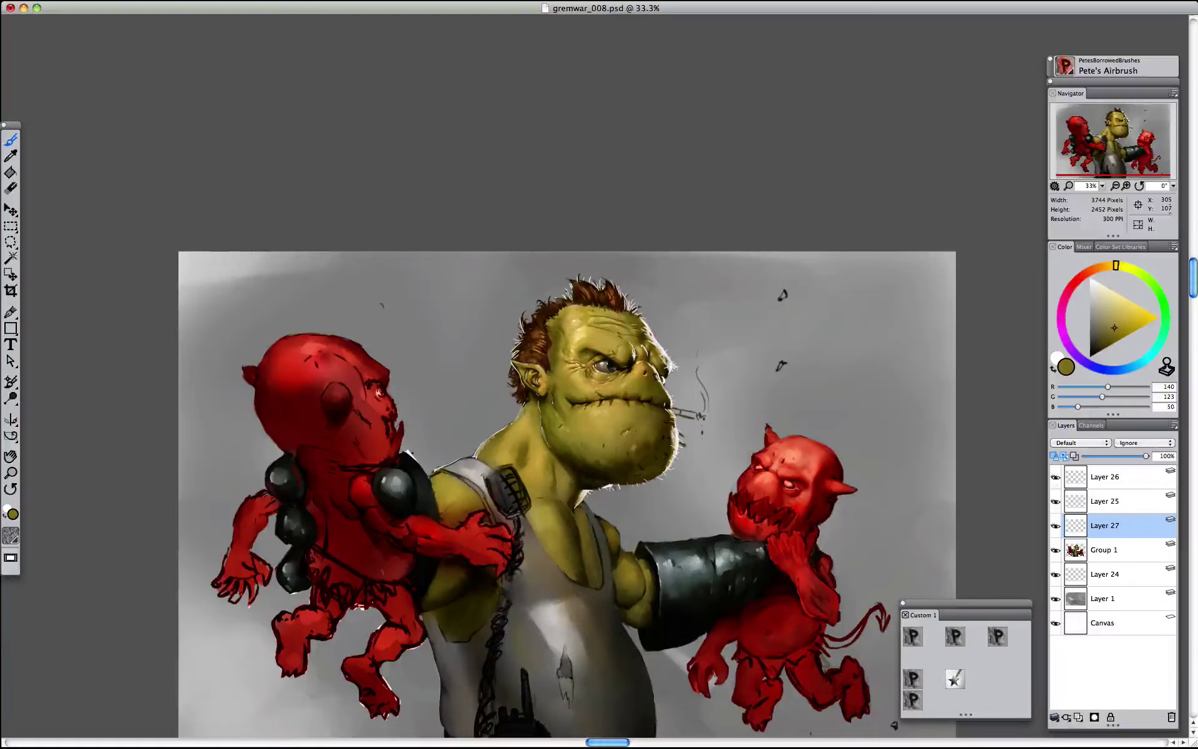
key("super+minus")
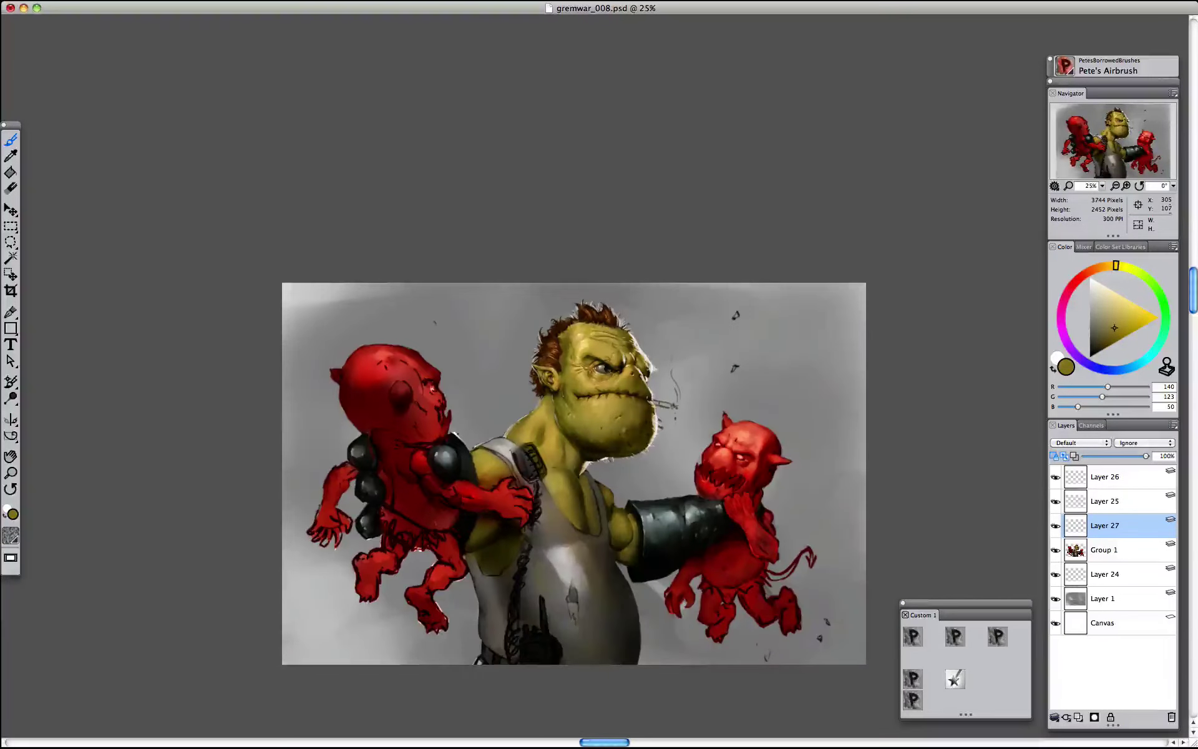
key("super+equal")
key("super+equal")
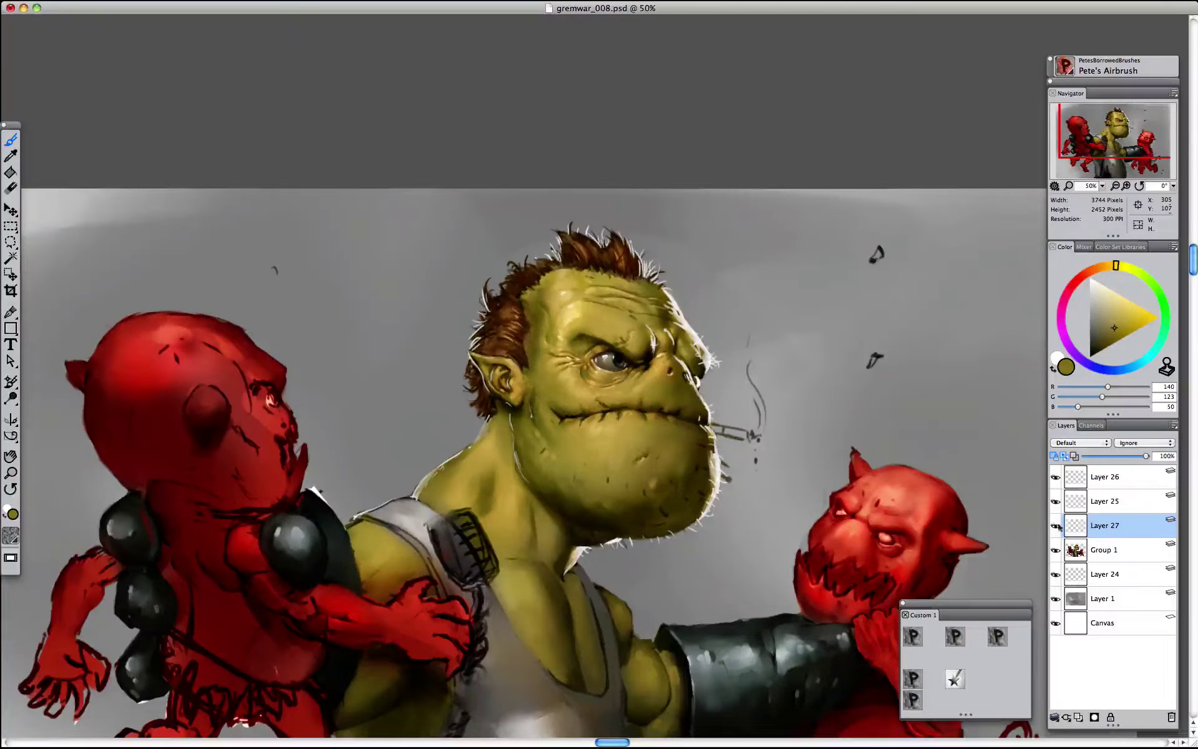
- Blend the skin highlights around the ogre's brow, nose and upper lip on Group 1 with Pete's Blender 2
left_click(912, 699)
key("super+equal")
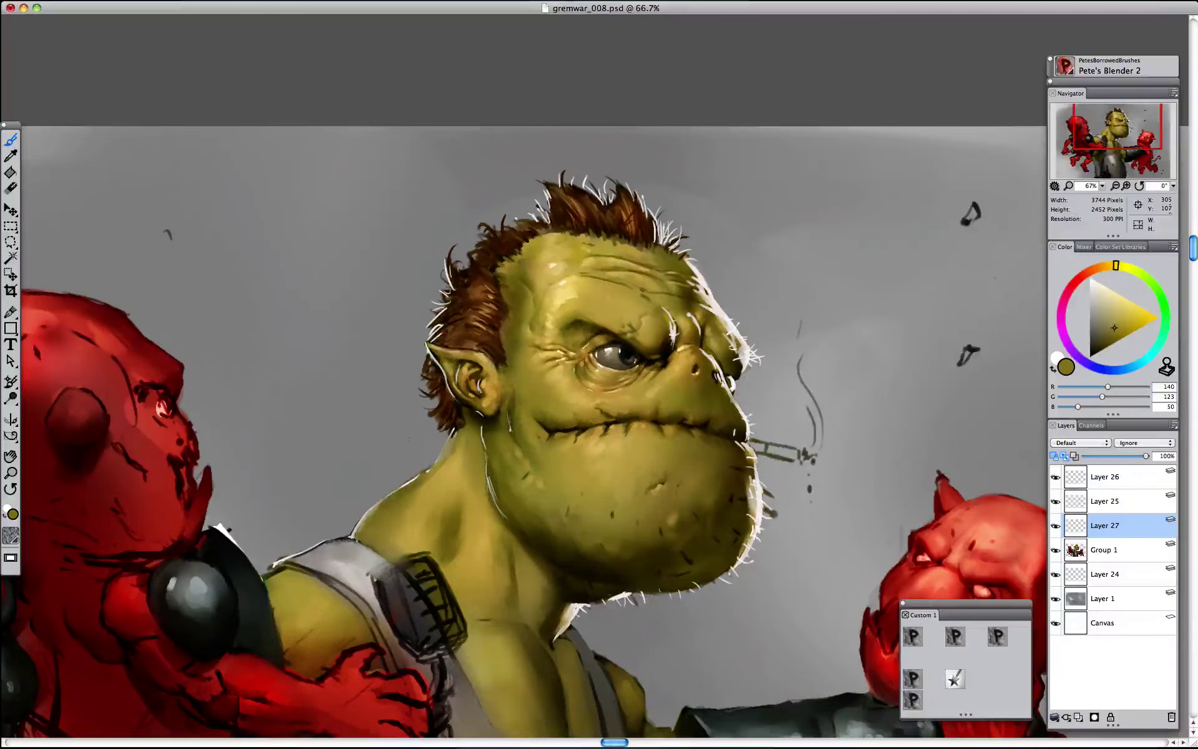
key("super+equal")
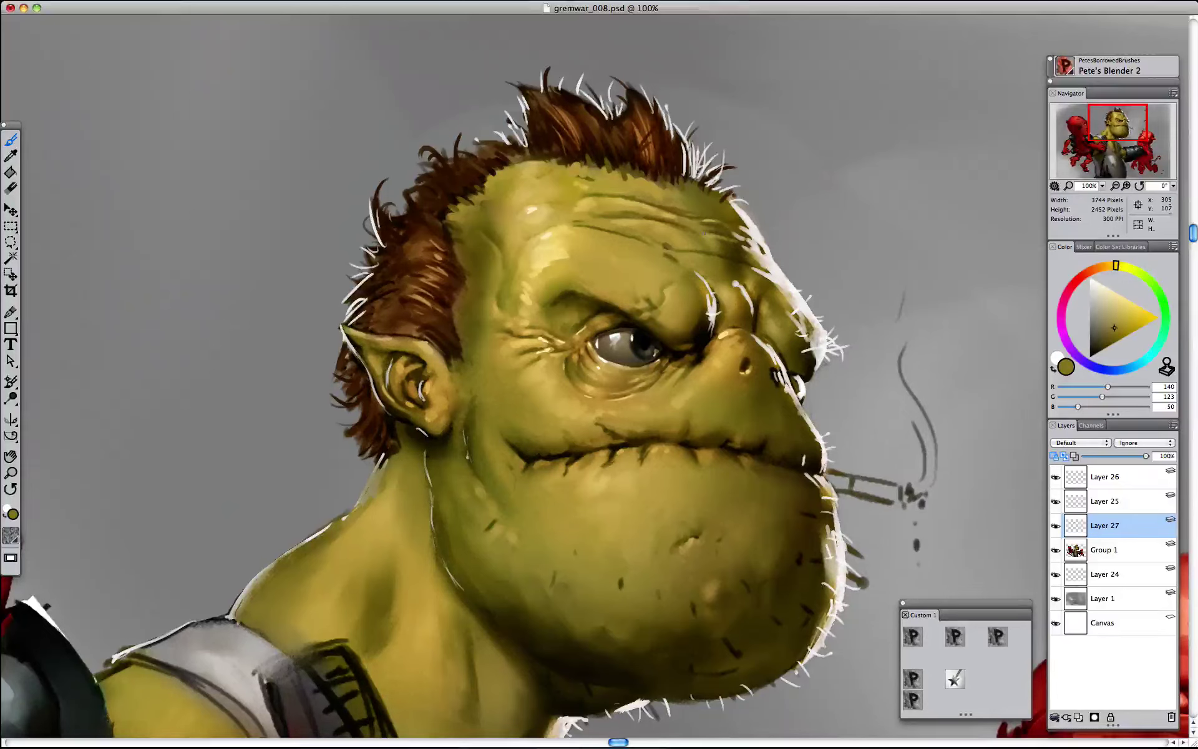
left_click(1098, 549)
left_click_drag(737, 284, 751, 304)
left_click_drag(698, 275, 708, 293)
left_click_drag(787, 314, 804, 344)
left_click_drag(791, 398, 814, 437)
left_click_drag(781, 374, 751, 337)
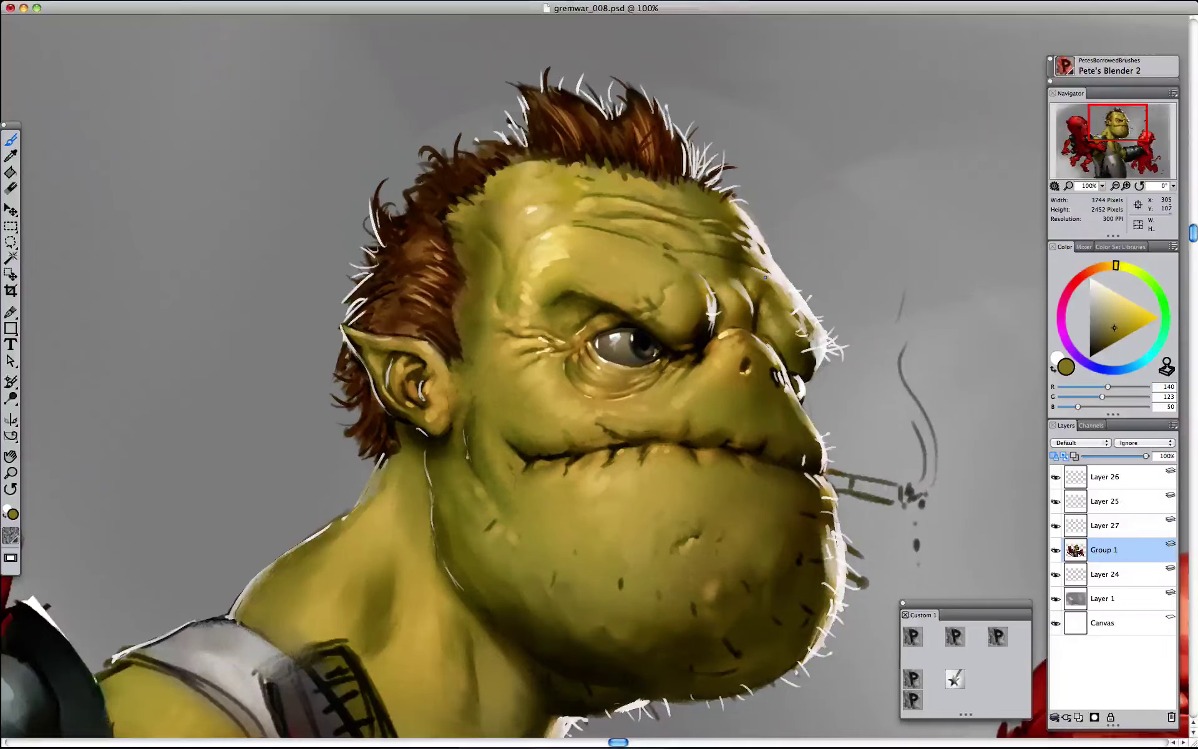
- Review the blended face highlights against the whole painting
key("super+minus")
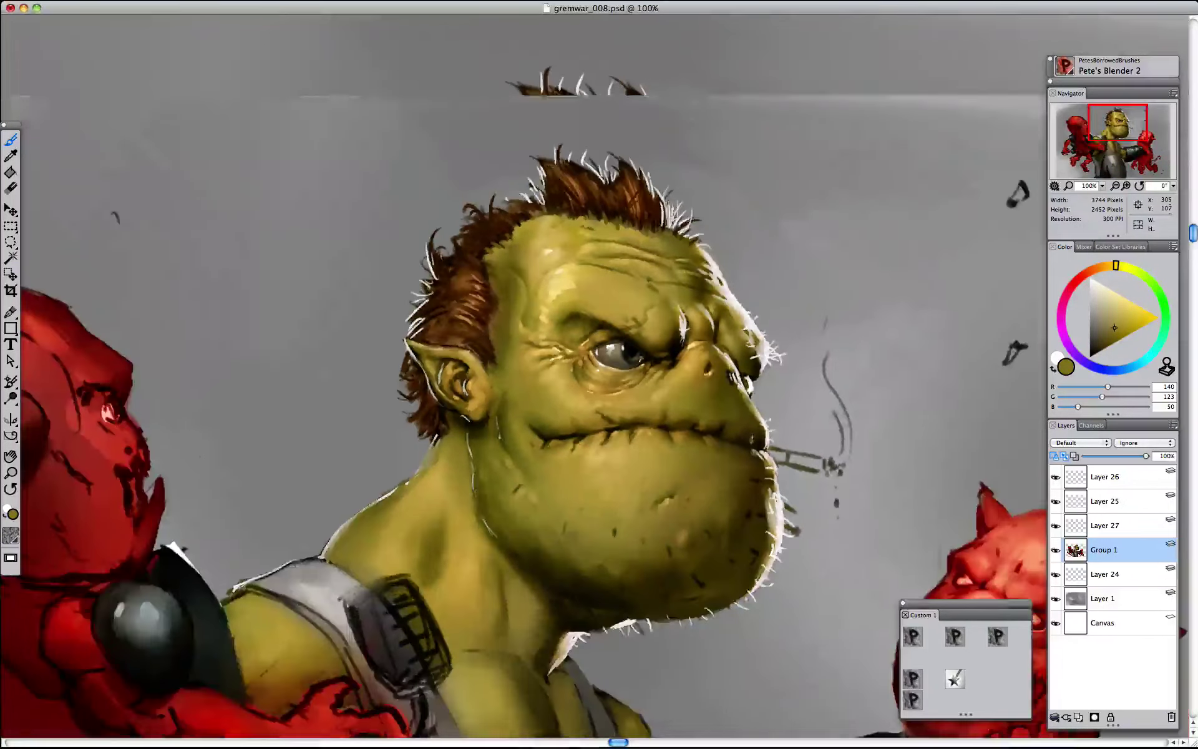
key("super+minus")
key("super+minus")
key("super+minus")
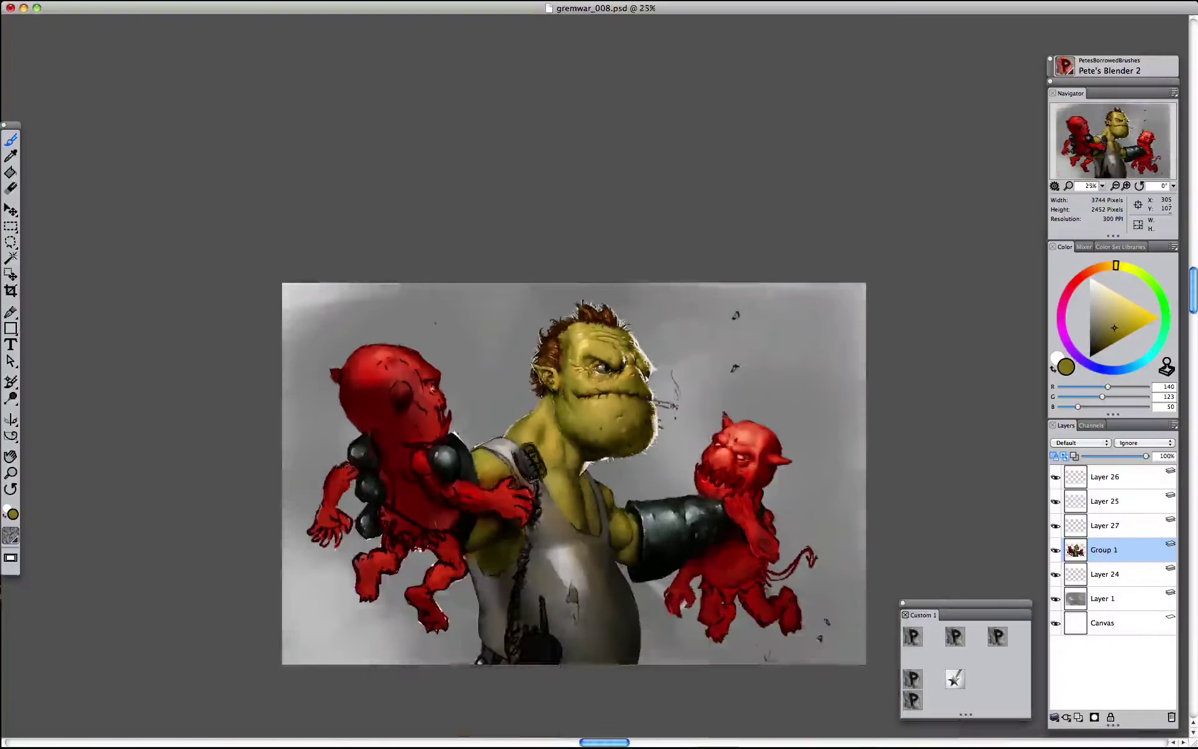
key("super+plus")
key("super+plus")
key("super+plus")
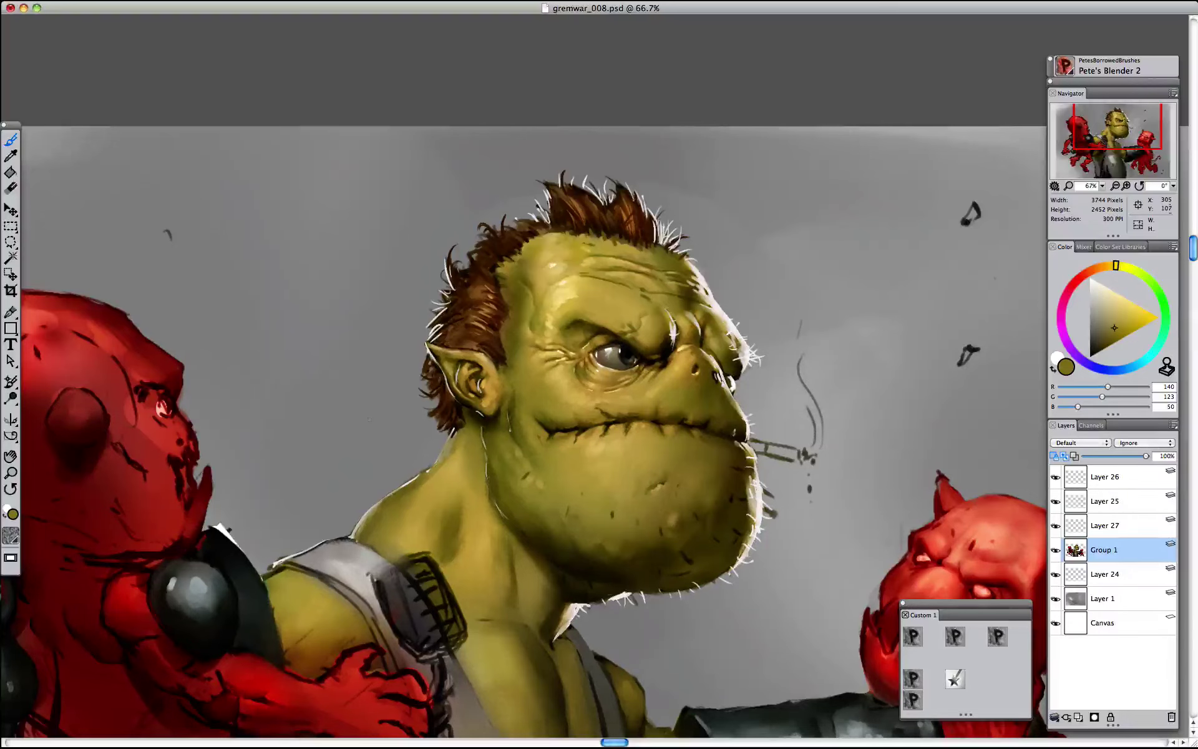
- Switch to Photoshop and paint fine eyebrow hairs above the ogre's eye on Layer 29, using browns sampled from the ogre
key("super+minus")
key("super+minus")
key("super+minus")
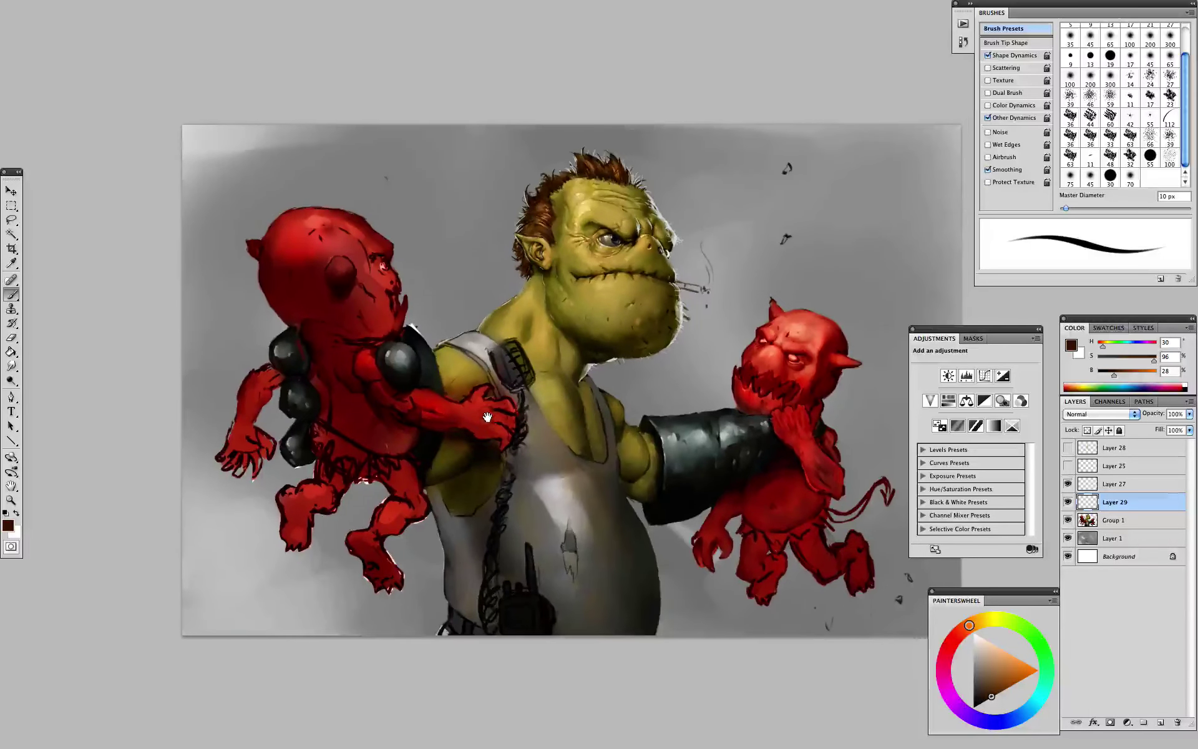
key("super+plus")
key("super+plus")
key("super+plus")
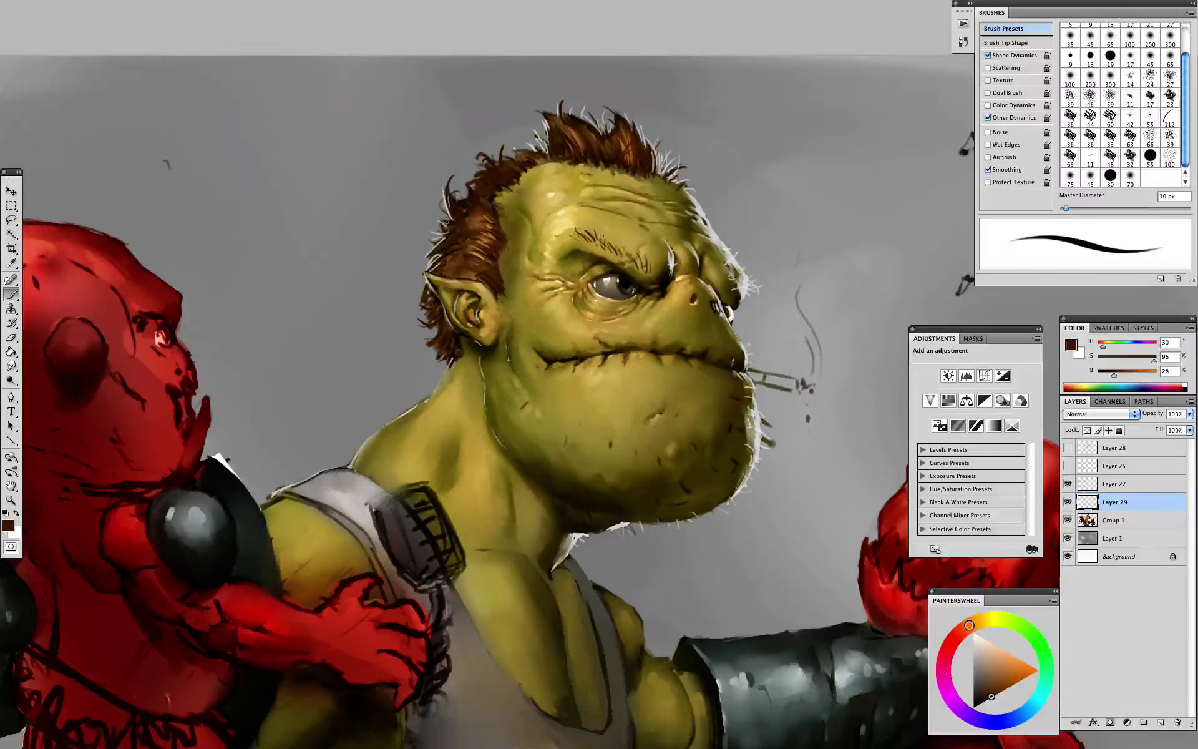
left_click(622, 249, "alt")
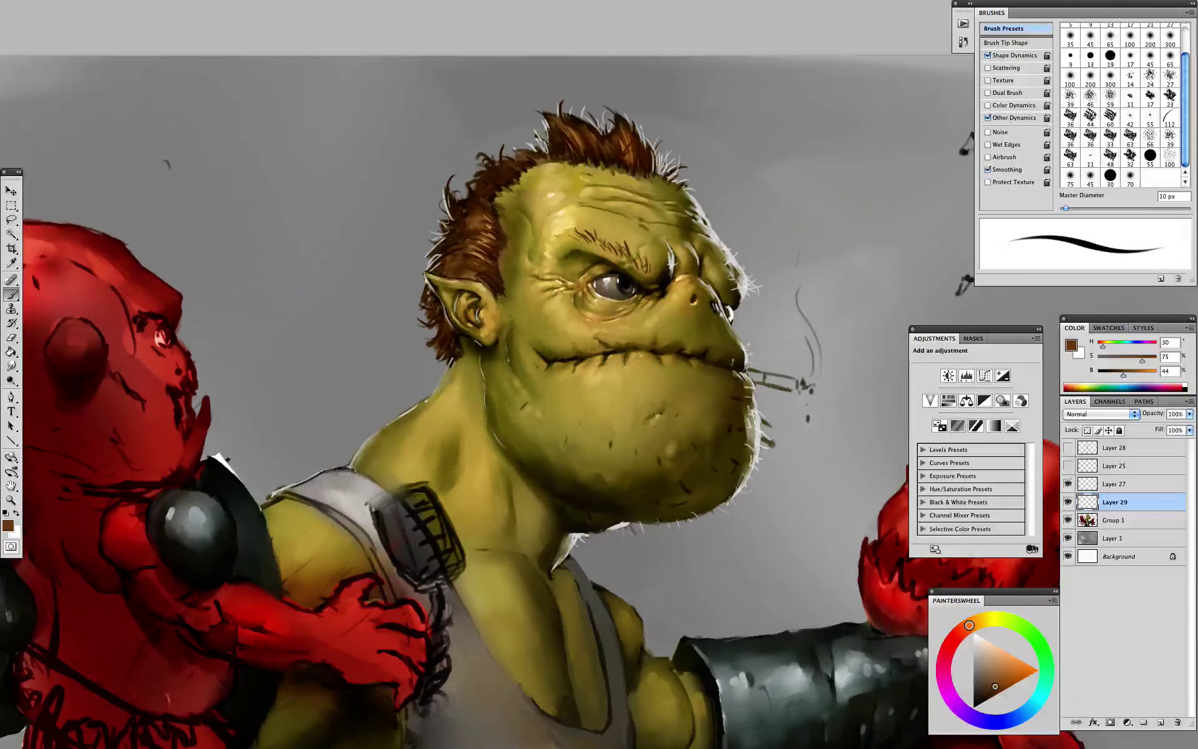
left_click(561, 173, "alt")
left_click(551, 177, "alt")
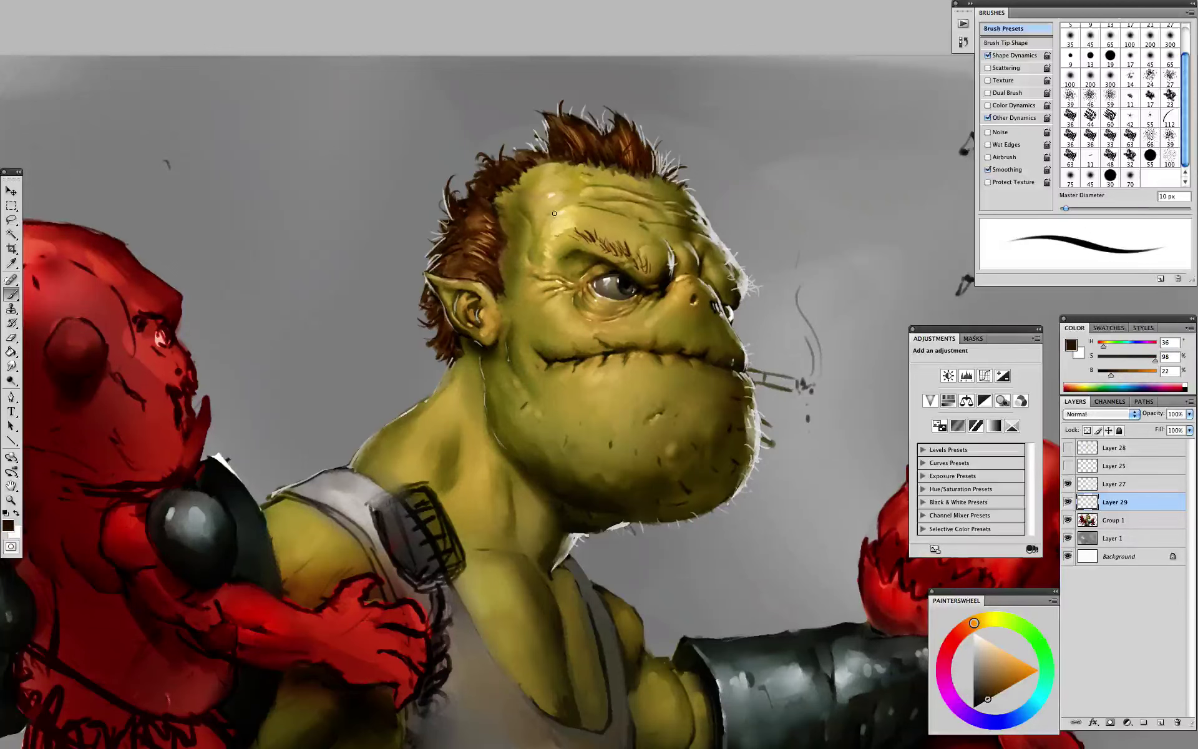
- Add a Multiply layer beneath Layer 29 and ready a soft 100 px airbrush with neutral grey at 49% brightness
left_click(1160, 723)
left_click_drag(1117, 513, 1110, 530)
left_click(1100, 414)
left_click(1080, 445)
right_click(811, 440)
left_click(886, 586)
key("Return")
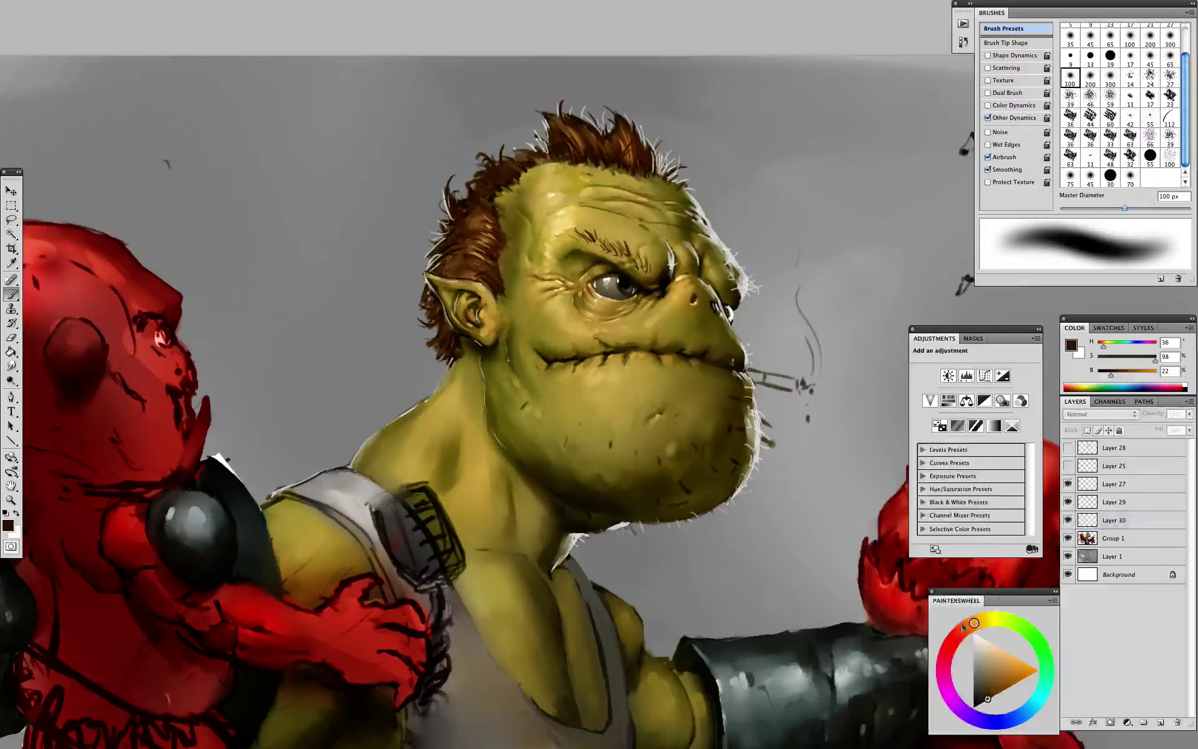
left_click(974, 671)
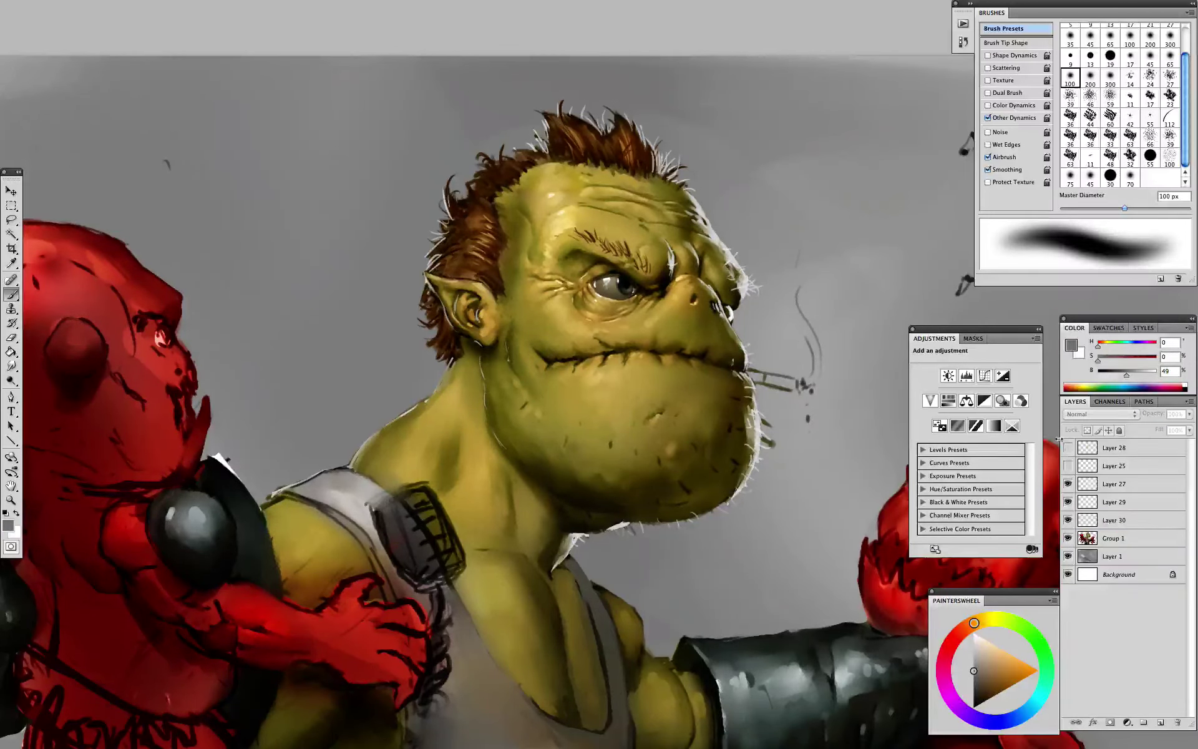
left_click(1118, 521)
- Shade softly around the ogre's eyebrow hairs on Layer 30, varying the airbrush size between 10 and 80 px
key("bracketleft")
key("bracketleft")
key("bracketleft")
key("bracketleft")
key("bracketleft")
key("bracketleft")
key("bracketleft")
key("bracketleft")
key("bracketleft")
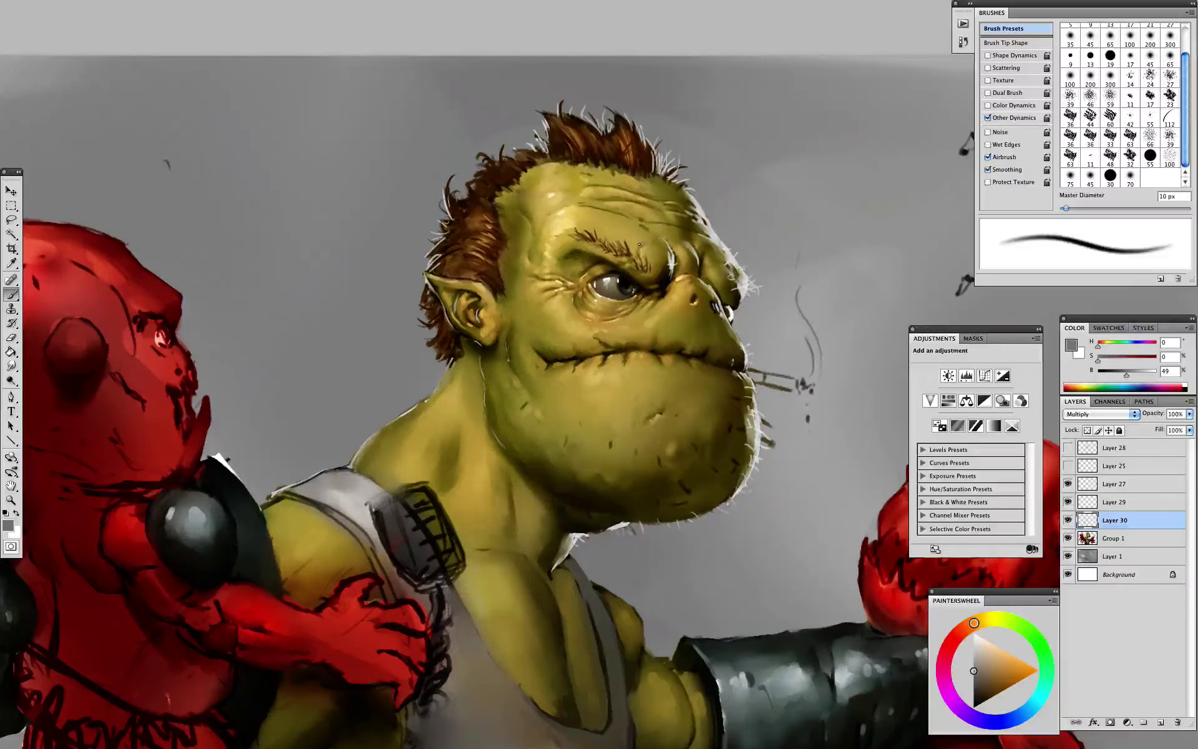
key("bracketright")
key("bracketright")
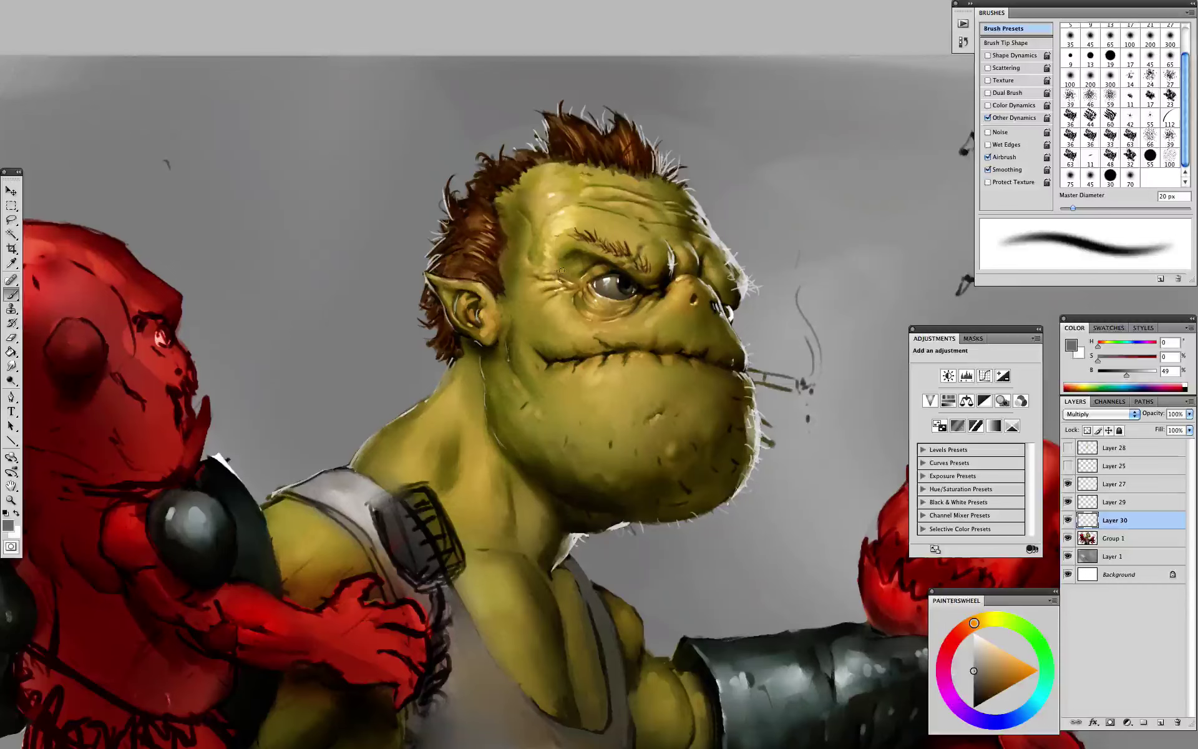
key("bracketright")
key("bracketright")
key("bracketright")
key("bracketright")
key("bracketright")
key("bracketright")
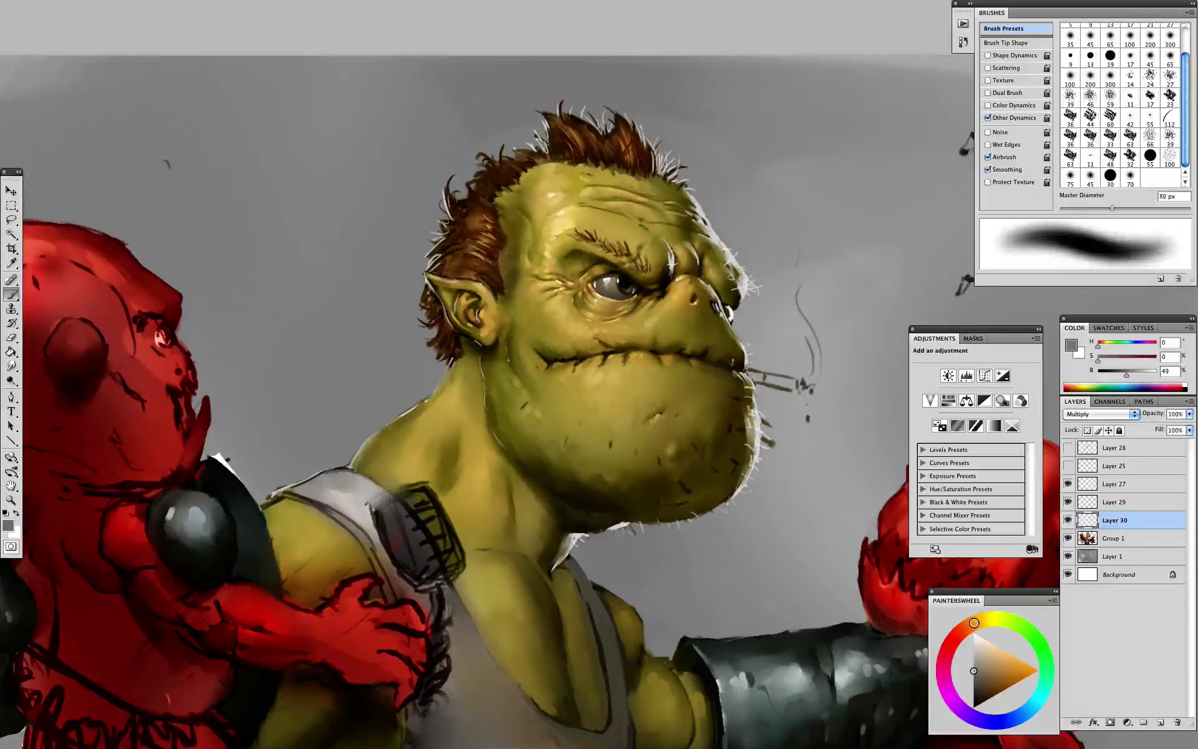
- Enlarge the airbrush to 700 px, make Group 1 active and load the outline of its figures as a selection
key("ctrl+minus")
key("ctrl+minus")
key("bracketleft")
key("bracketleft")
key("bracketleft")
key("bracketleft")
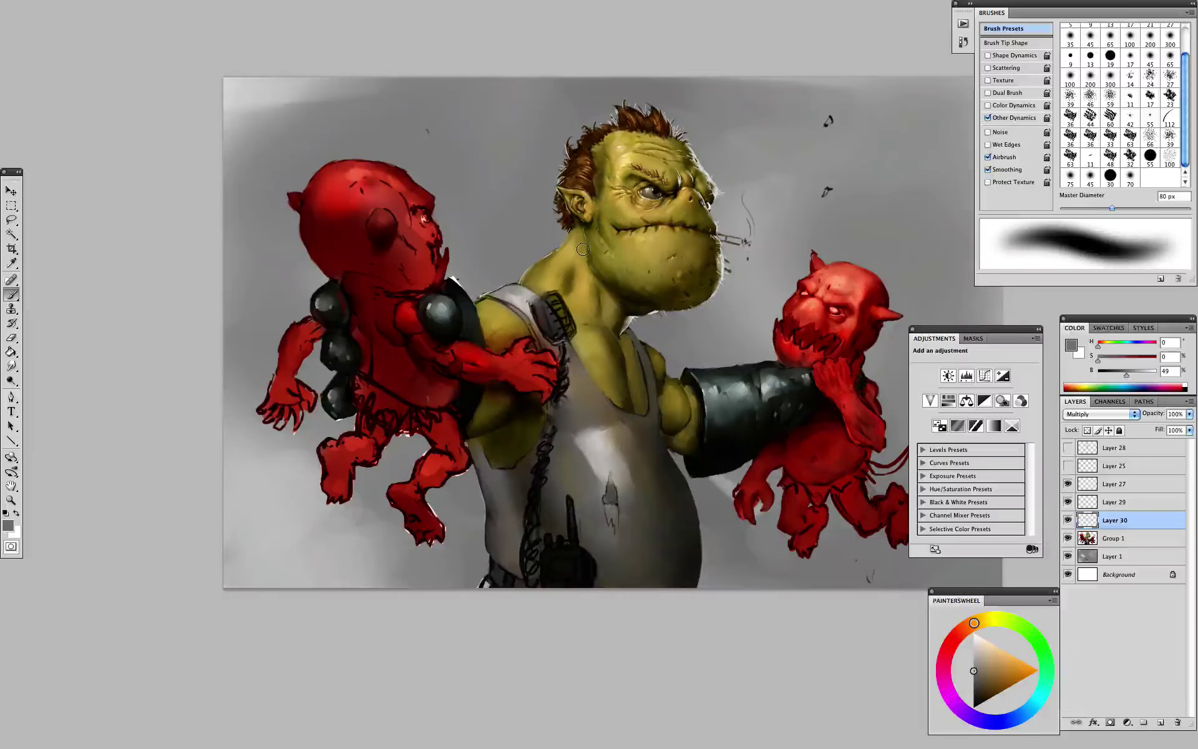
key("bracketright")
key("bracketright")
key("bracketright")
key("bracketright")
key("bracketright")
key("bracketright")
key("bracketright")
key("bracketright")
key("bracketright")
key("bracketright")
key("bracketright")
key("bracketright")
key("bracketright")
key("bracketright")
key("bracketright")
key("bracketright")
key("bracketright")
key("bracketright")
key("bracketleft")
key("bracketleft")
right_click(1088, 535)
left_click(1092, 565)
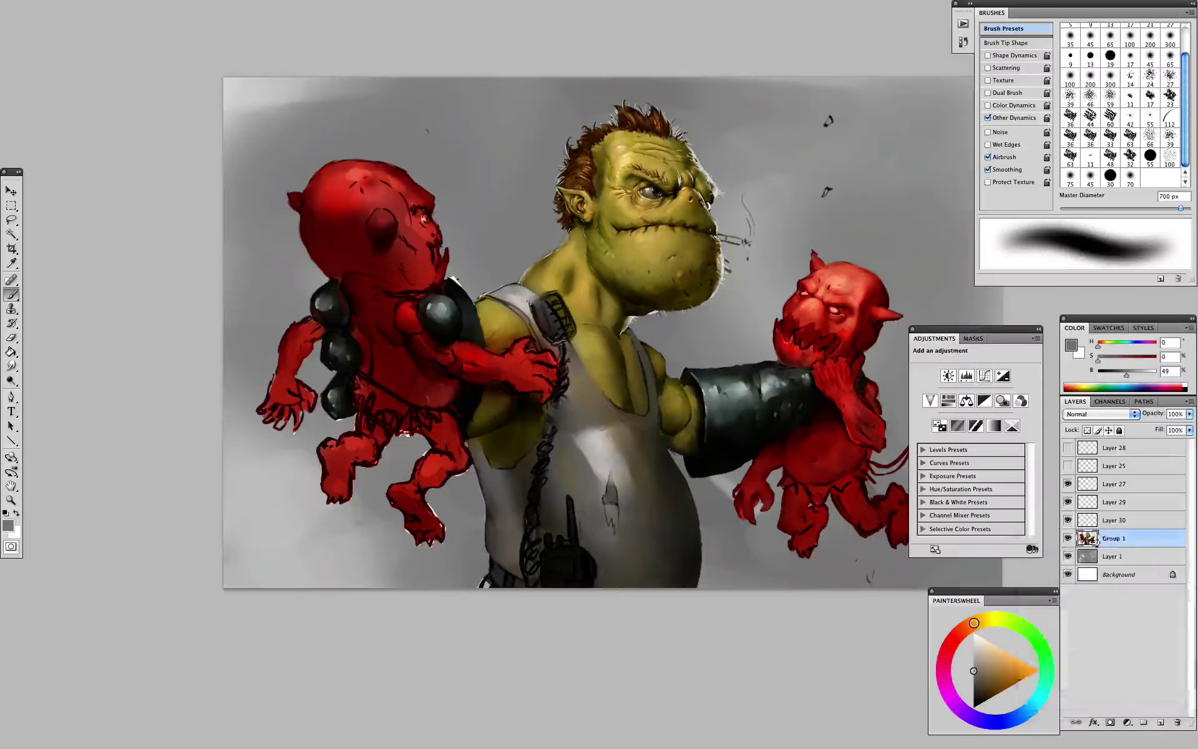
left_click(1120, 522)
left_click(1116, 538)
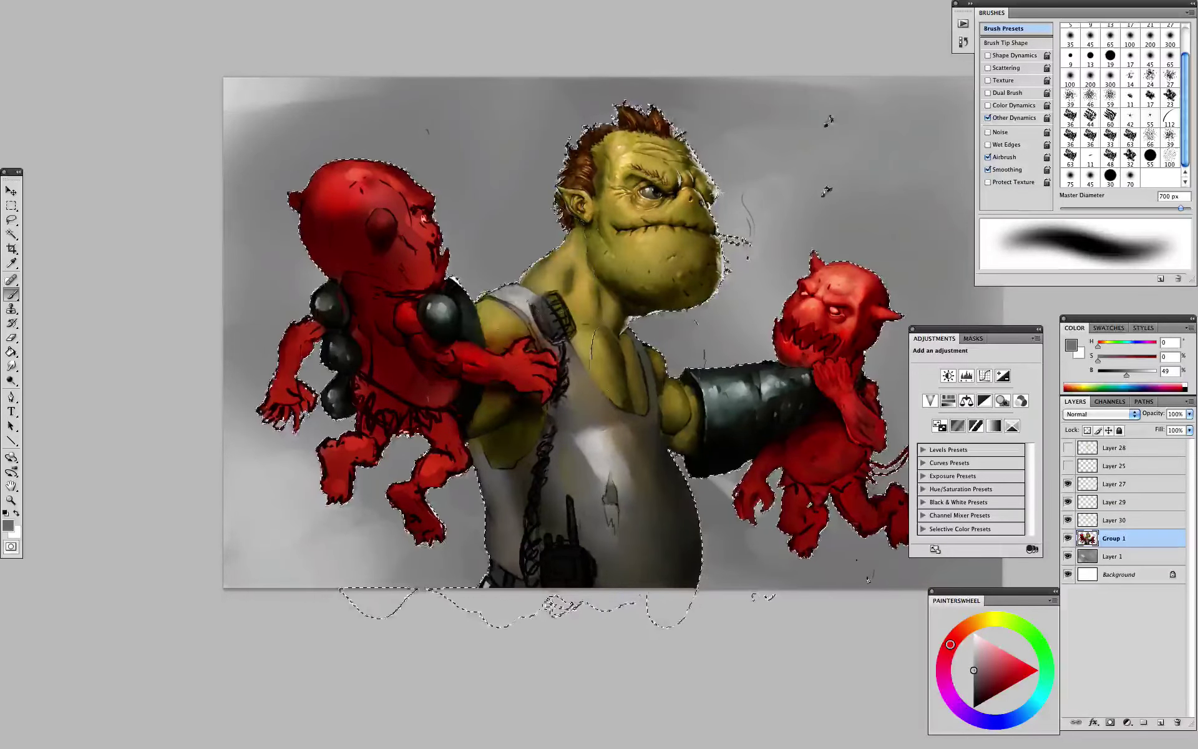
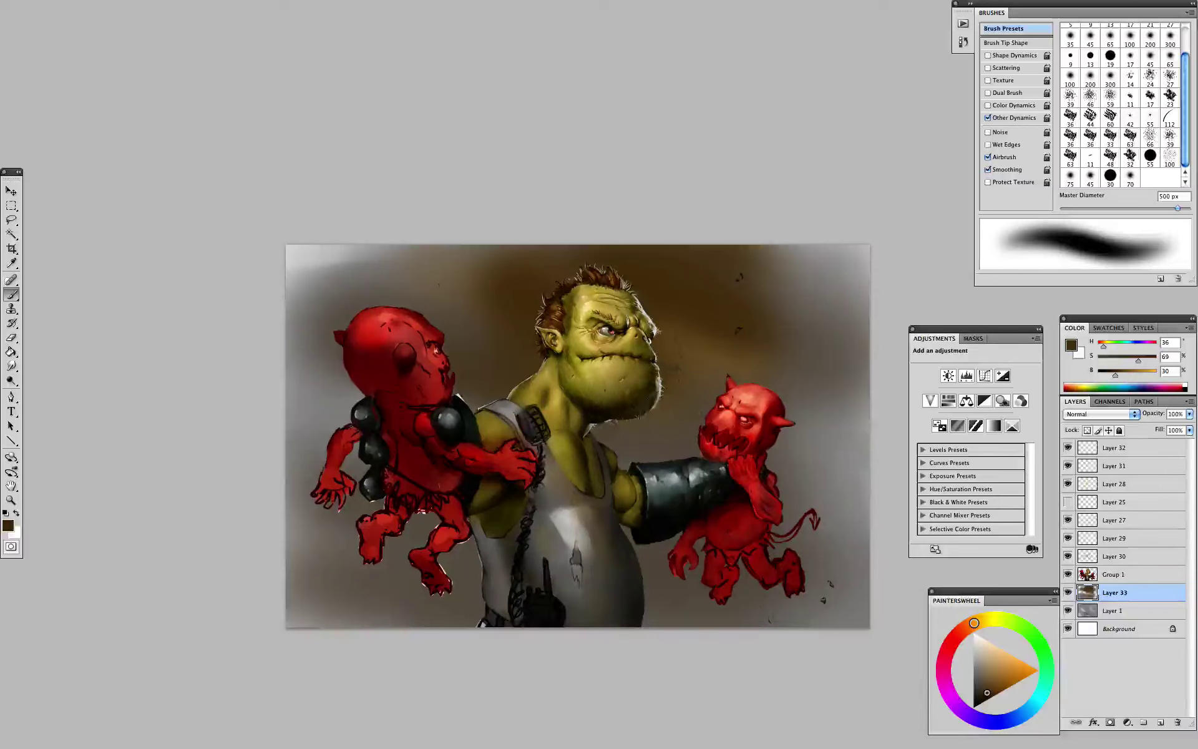
- Cover the background on Layer 33 with brown and dark red (H 355, S 69, B 30), enlarging the airbrush to 2200 px
left_click_drag(680, 397, 638, 426)
left_click_drag(344, 380, 219, 249)
left_click(949, 647)
key("bracketright")
key("bracketright")
key("bracketright")
key("bracketright")
key("bracketright")
key("bracketright")
key("bracketright")
key("bracketright")
key("bracketright")
key("bracketright")
key("bracketright")
key("bracketright")
key("bracketright")
key("bracketright")
key("bracketright")
key("bracketright")
key("bracketright")
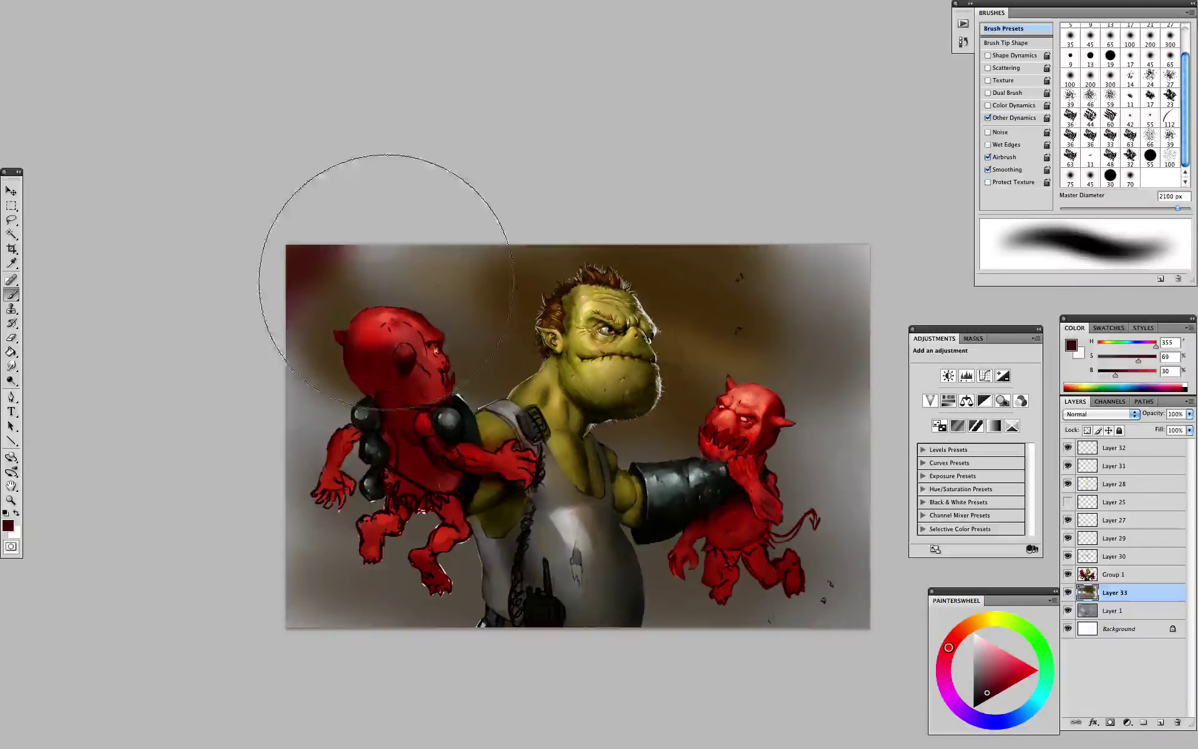
mouse_move(385, 281)
left_mouse_down()
mouse_move(310, 503)
mouse_move(337, 580)
left_mouse_up()
mouse_move(830, 287)
left_mouse_down()
mouse_move(851, 568)
mouse_move(585, 682)
left_mouse_up()
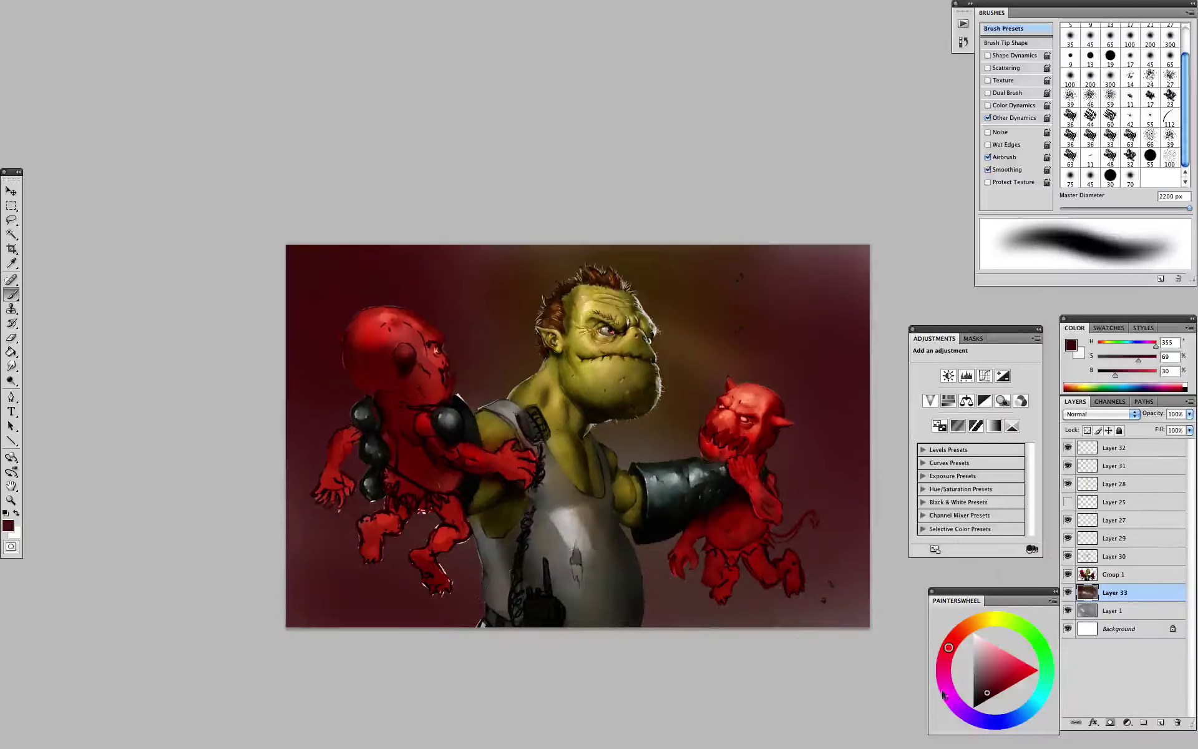
- Darken the sides and lower background on Layer 33 with deep teal (H 193, S 47, B 15)
left_click(1032, 706)
left_click(979, 693)
left_click_drag(843, 462, 805, 597)
left_click_drag(338, 601, 250, 312)
left_click(979, 698)
mouse_move(871, 549)
left_mouse_down()
mouse_move(508, 693)
mouse_move(199, 460)
mouse_move(302, 560)
left_mouse_up()
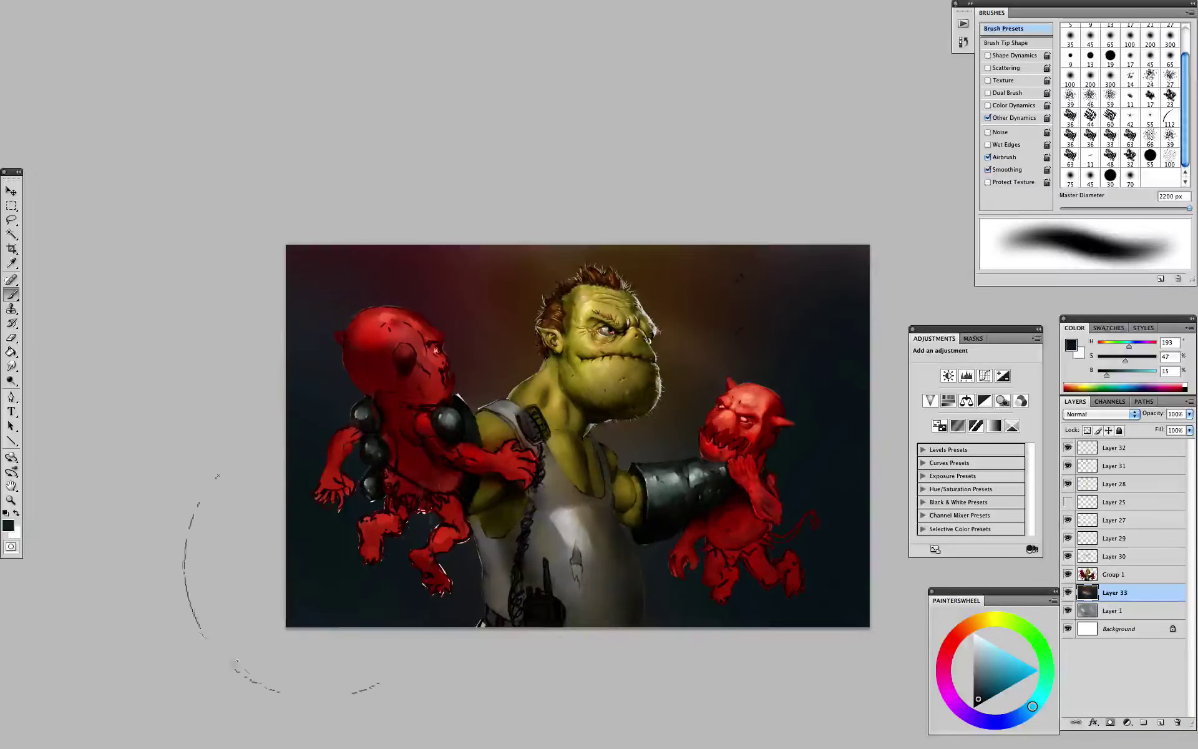
- Warm the lower background with dark brown (H 32, S 79, B 17), starting from a brown sampled beside the ogre's head
left_click(671, 291, "alt")
mouse_move(704, 671)
left_mouse_down()
mouse_move(963, 690)
mouse_move(765, 615)
mouse_move(899, 593)
left_mouse_up()
left_click(983, 699)
left_click_drag(836, 649, 780, 562)
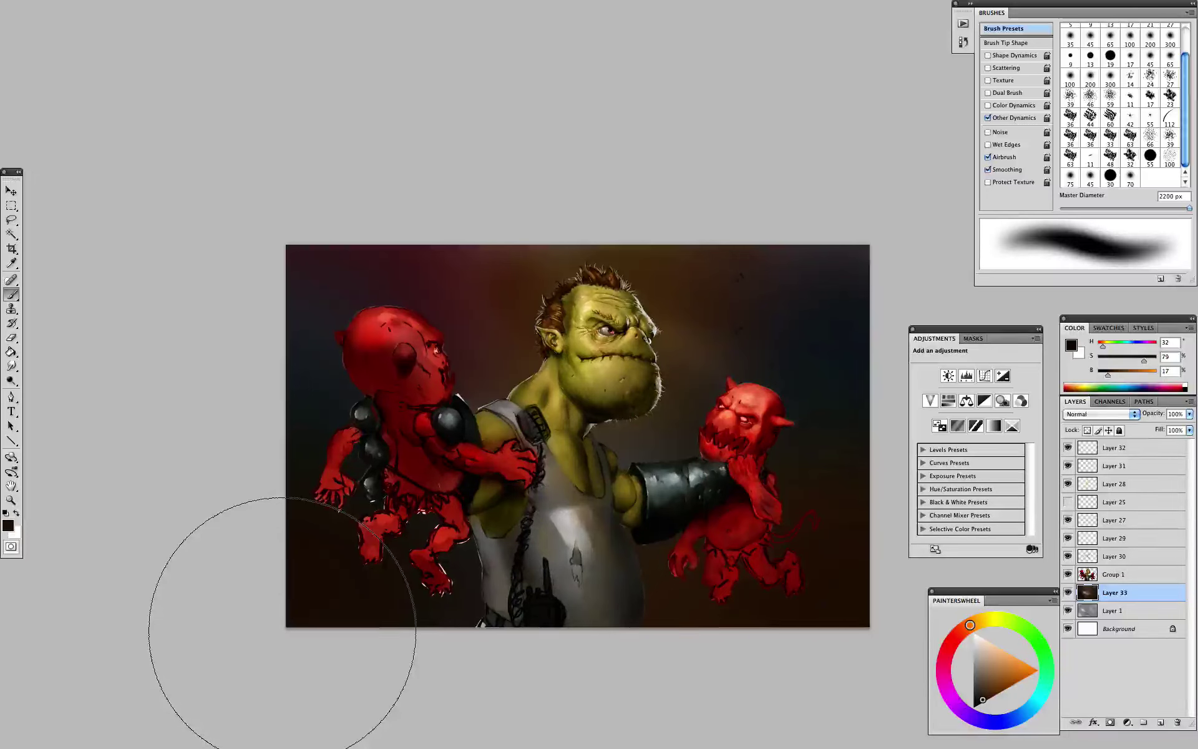
- Add a soft beige-brown glow (H 30, S 28, B 56) behind the ogre's head with a 1300 px airbrush
key("bracketleft")
key("bracketleft")
key("bracketleft")
key("bracketleft")
key("bracketleft")
key("bracketleft")
key("bracketleft")
key("bracketleft")
key("bracketleft")
left_click(513, 496, "alt")
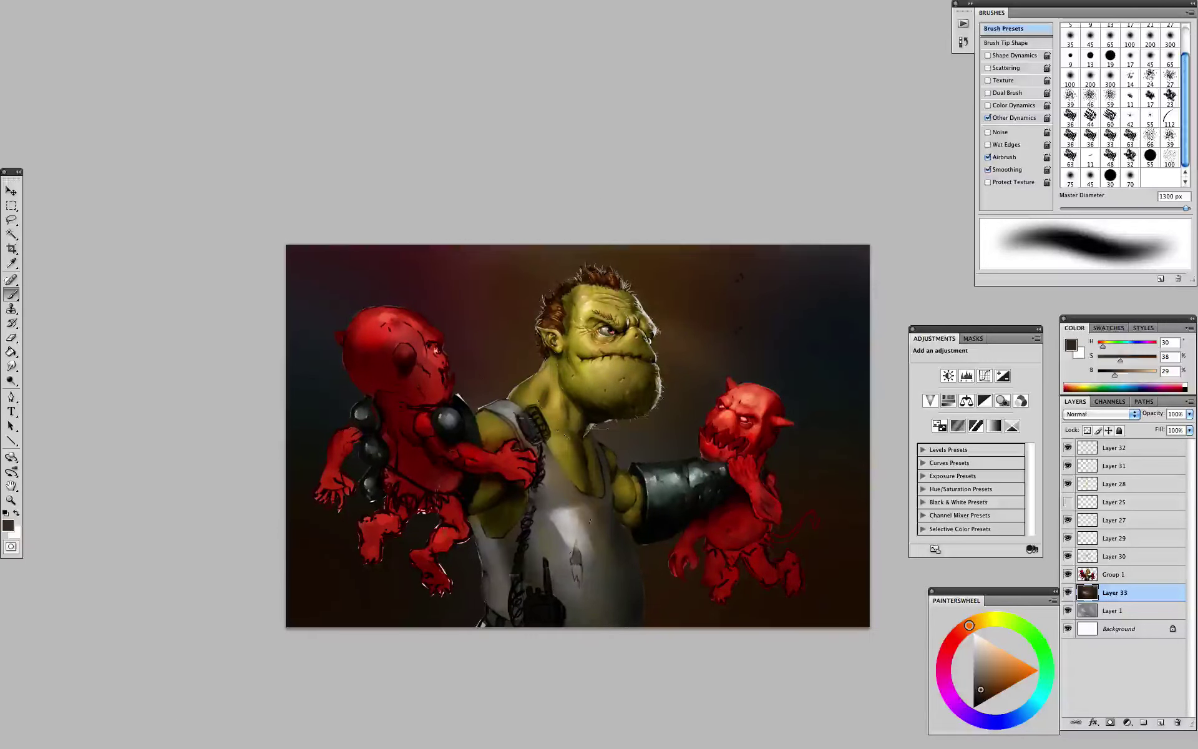
left_click(984, 672)
left_click(557, 314)
key("super+z")
left_click(522, 329)
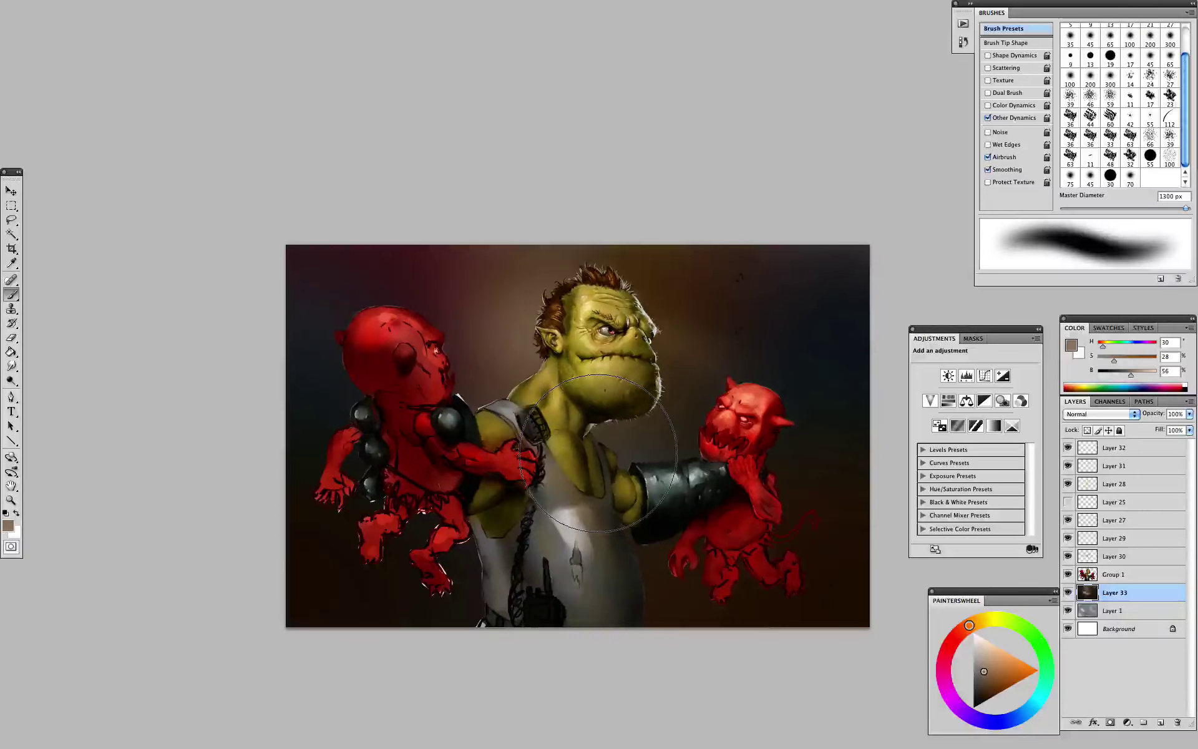
- Brush the same soft glow behind both gremlins, undoing and repainting the stroke beside the right-hand one
left_click_drag(365, 303, 331, 362)
left_click_drag(822, 440, 811, 543)
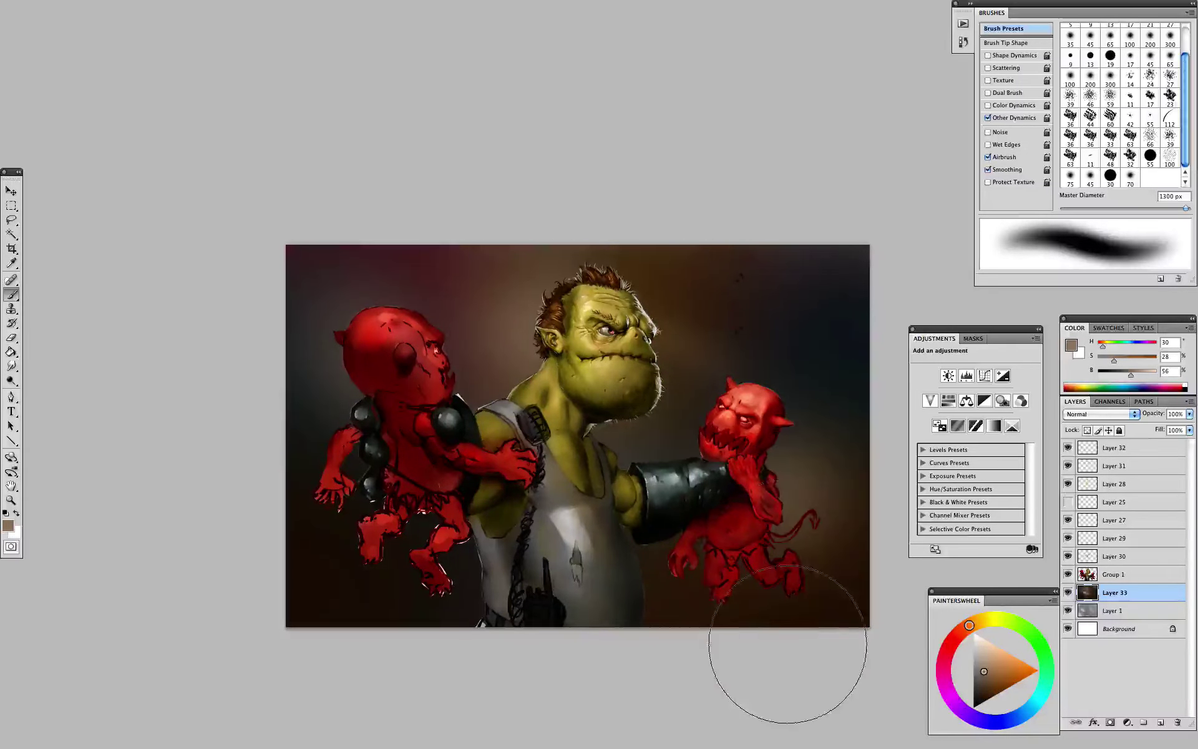
key("super+z")
left_click_drag(827, 450, 785, 578)
- Examine the whole painting in full-screen view at several zoom levels, both mirrored and unmirrored, to judge the new background
key("super+minus")
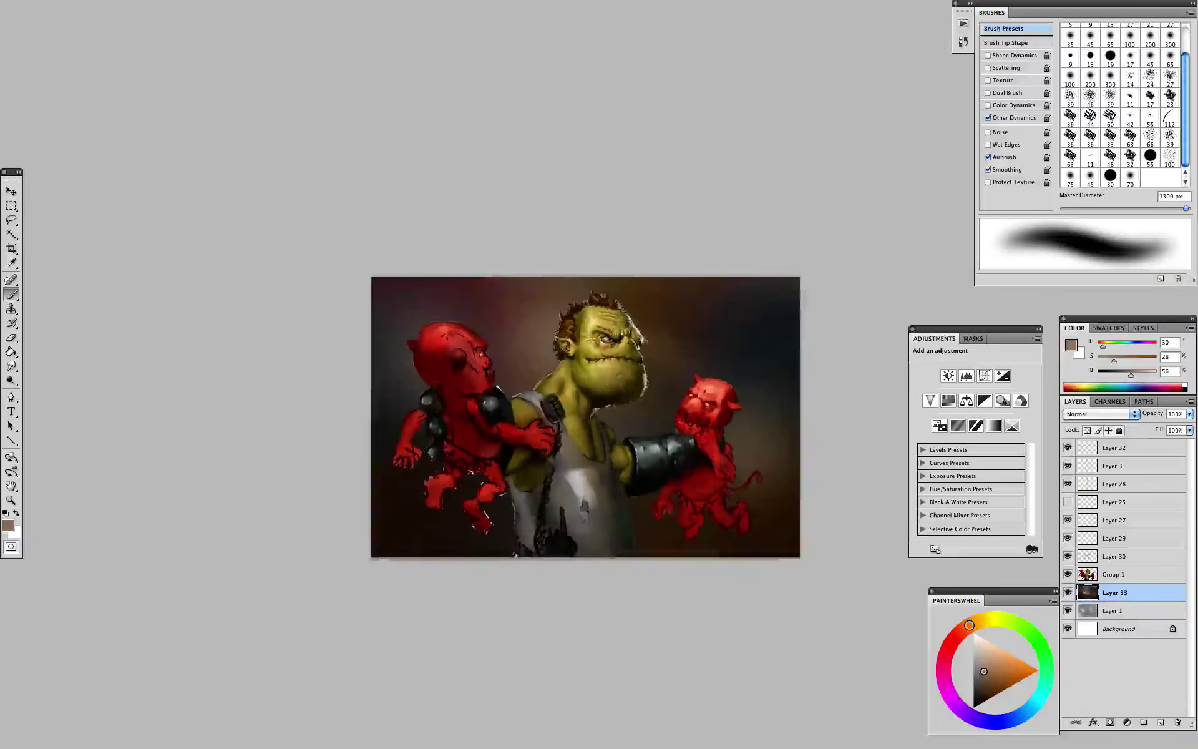
key("super+plus")
mouse_move(561, 602)
left_mouse_down()
mouse_move(496, 523)
mouse_move(603, 528)
mouse_move(640, 622)
mouse_move(631, 512)
left_mouse_up()
key("super+plus")
key("f")
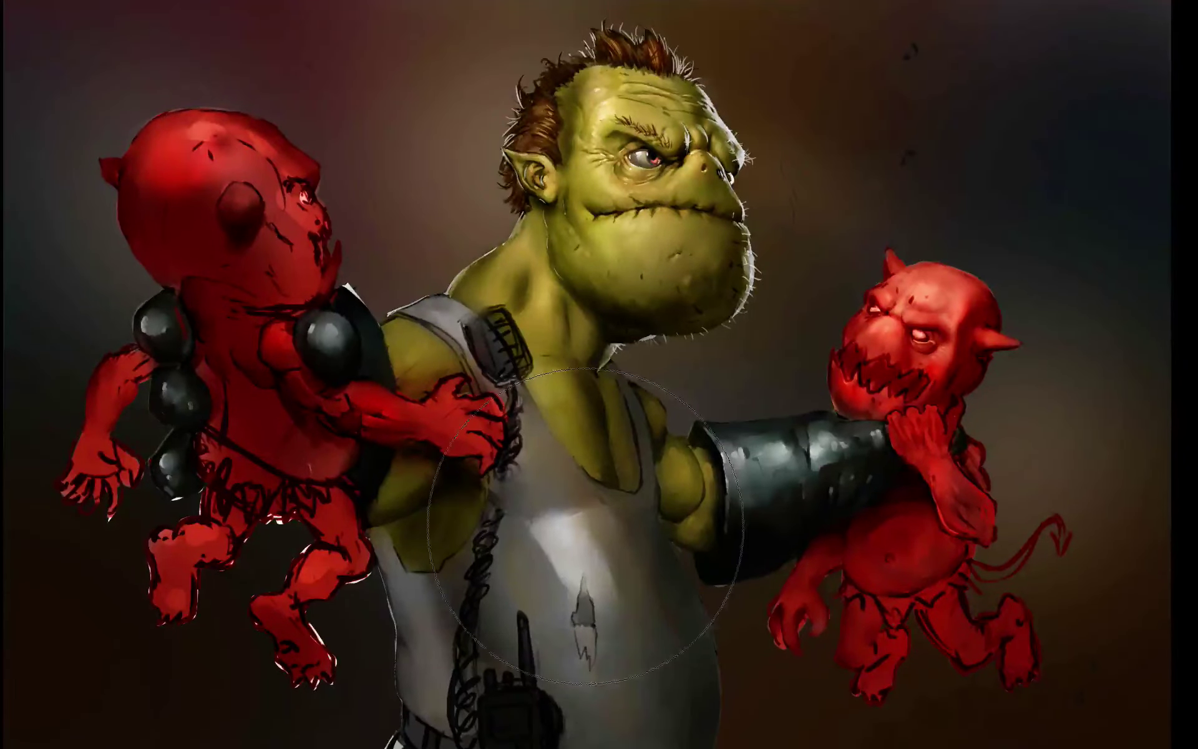
key("super+minus")
key("super+plus")
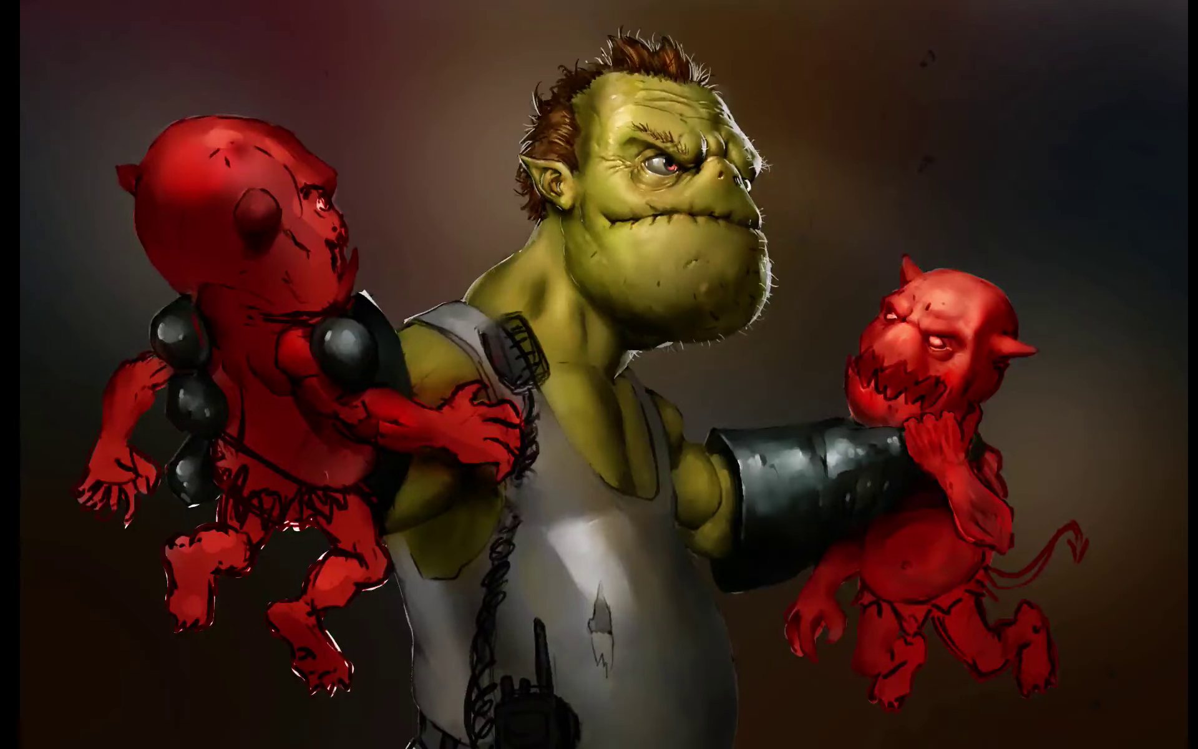
key("super+shift+h")
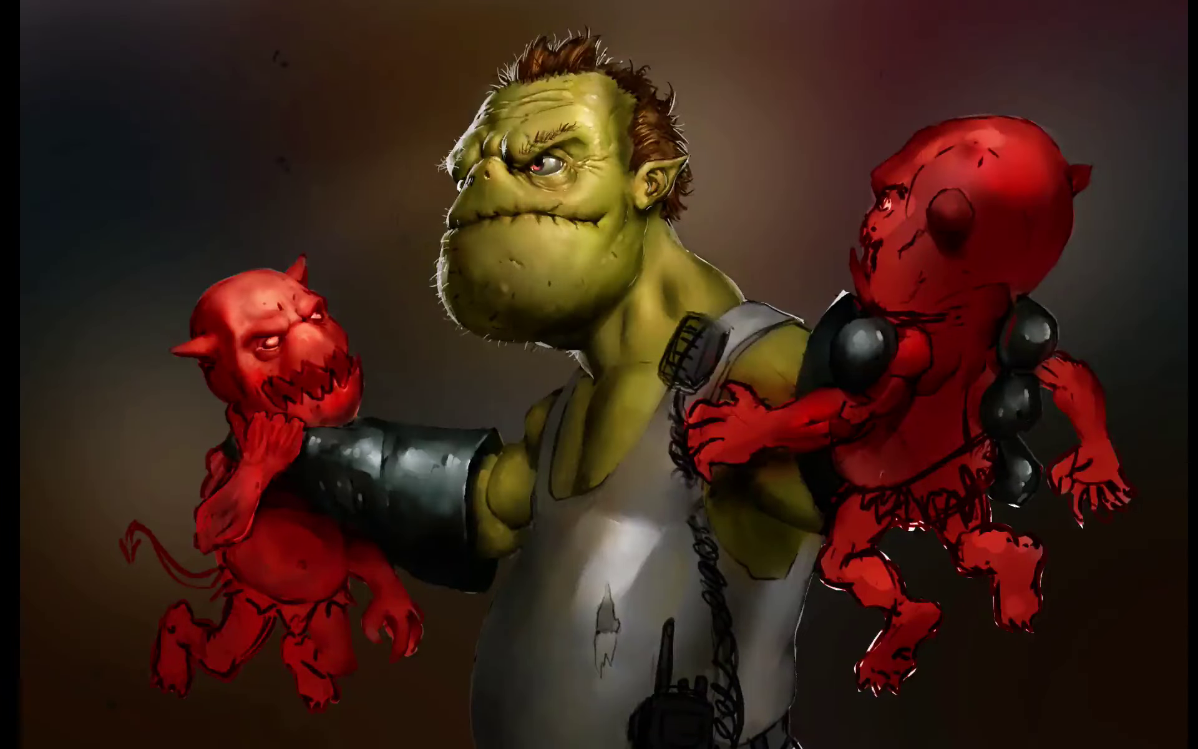
key("super+minus")
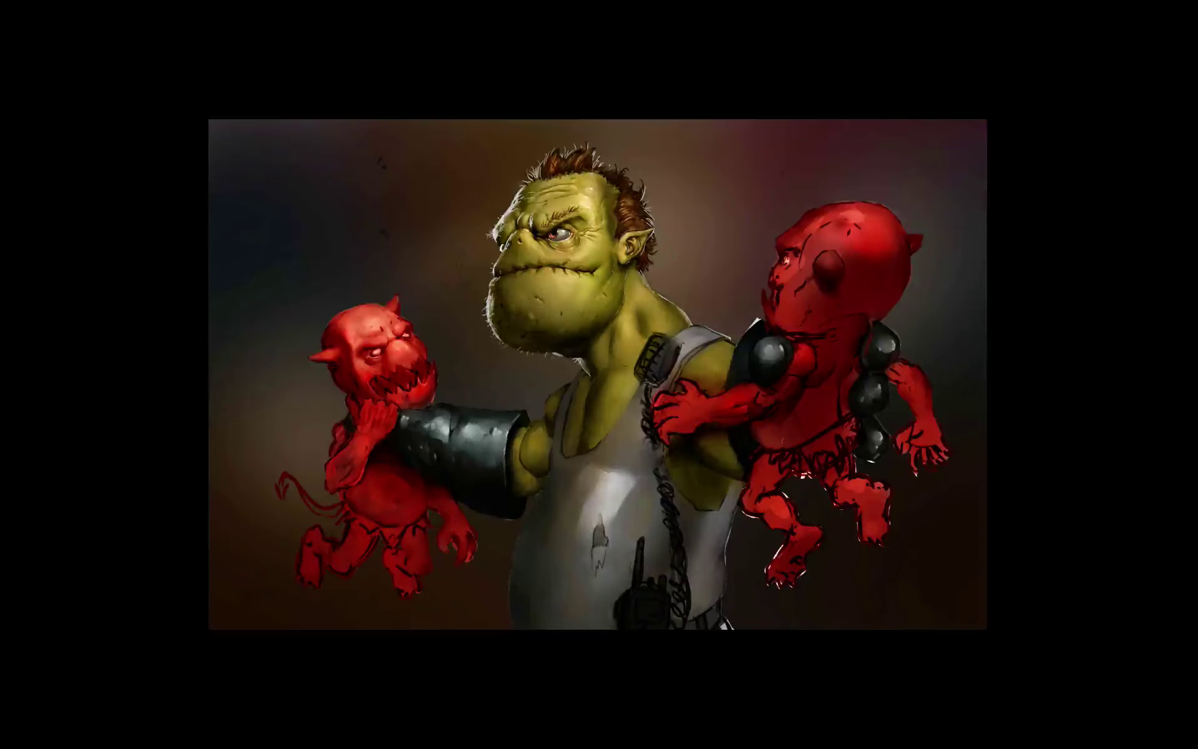
key("m")
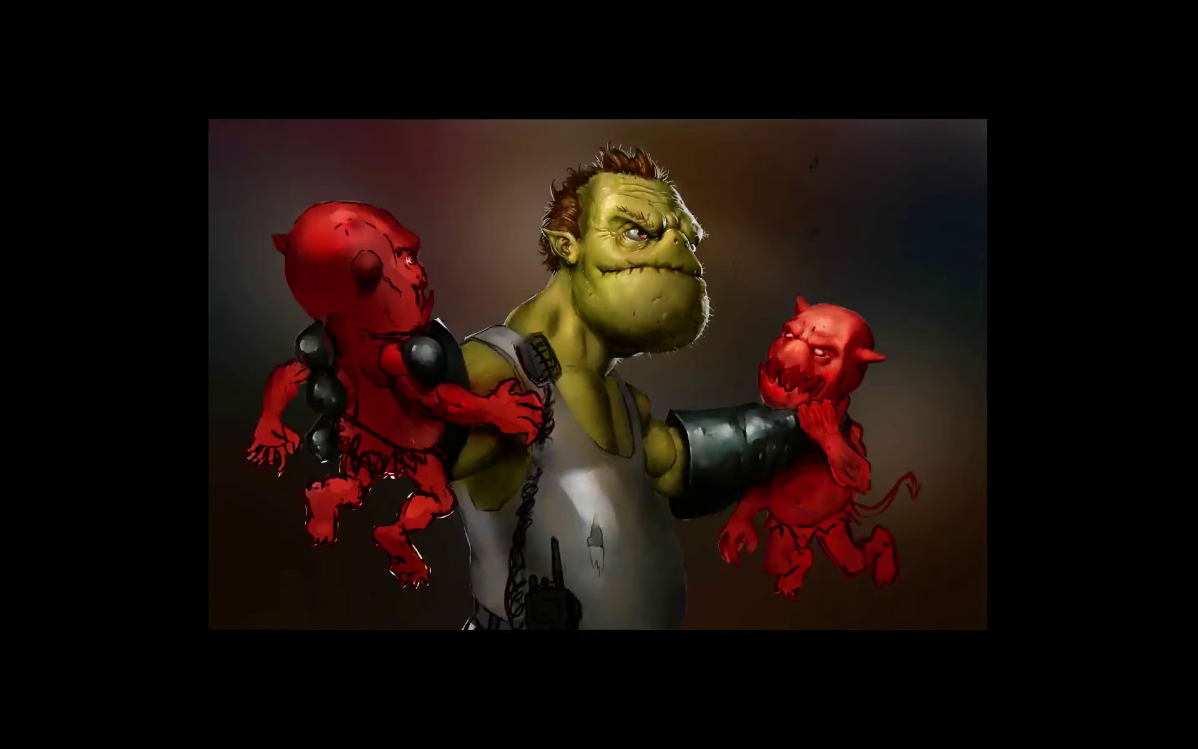
key("f")
key("f")
key("f")
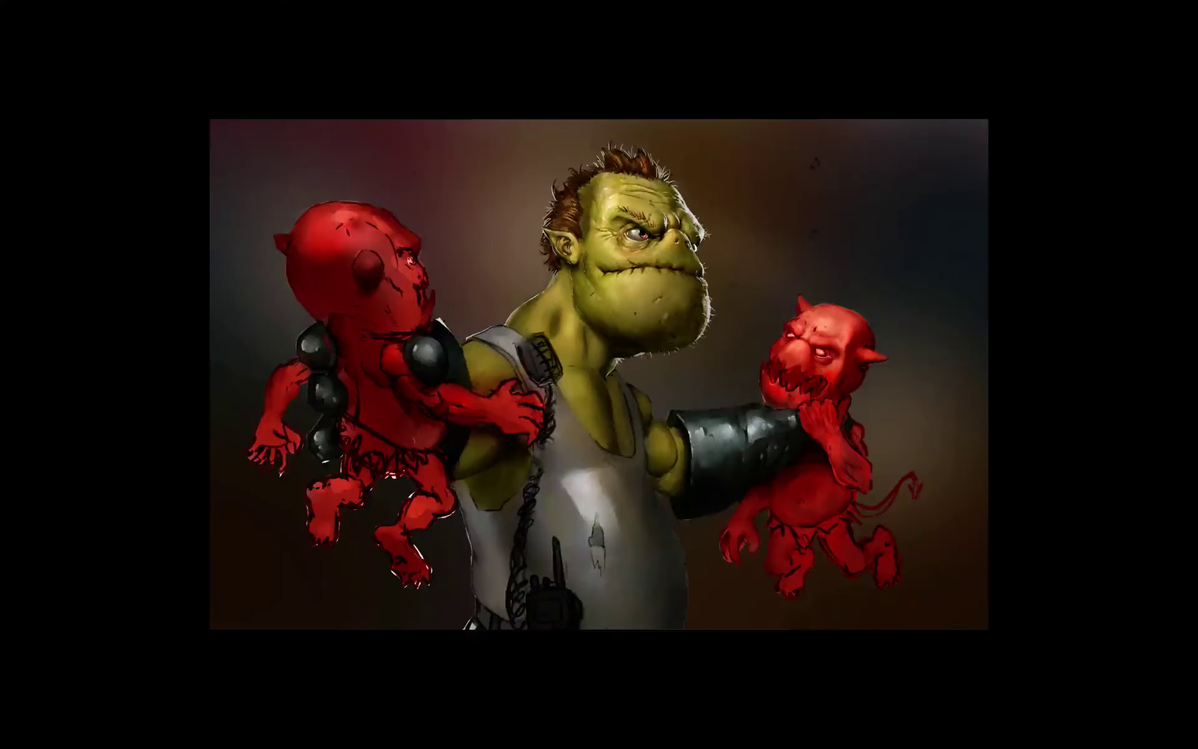
key("ctrl+0")
key("ctrl+minus")
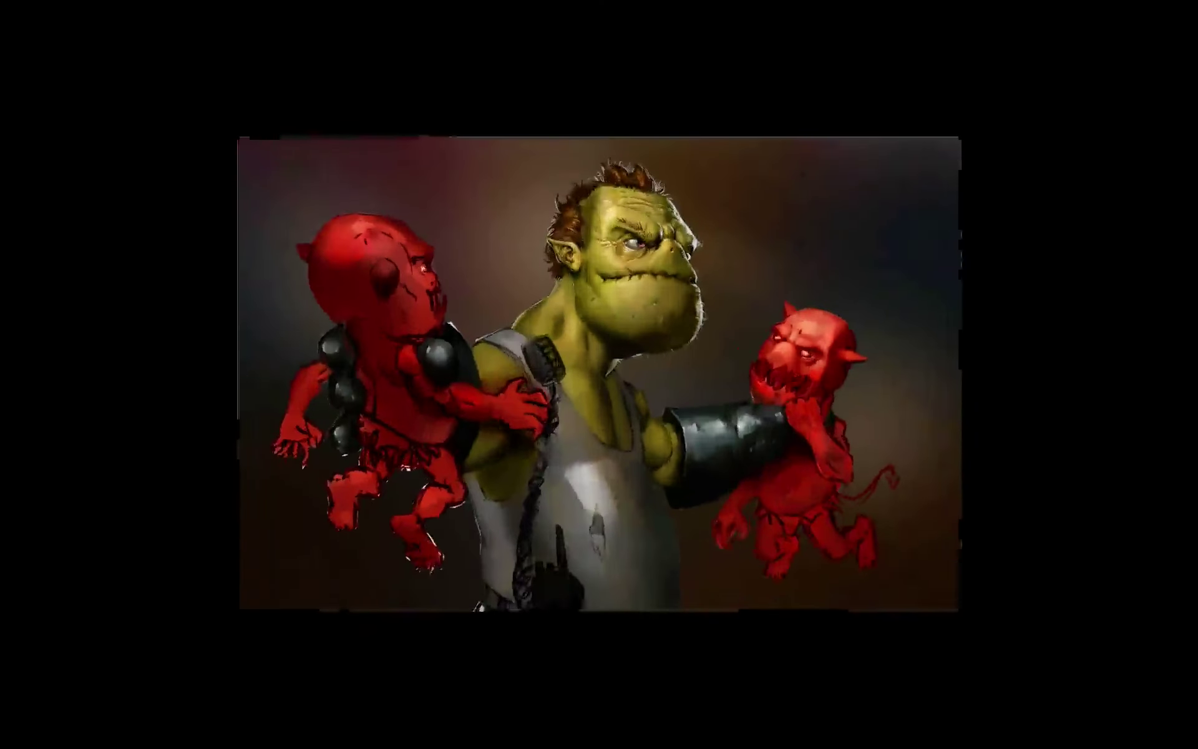
key("f")
key("f")
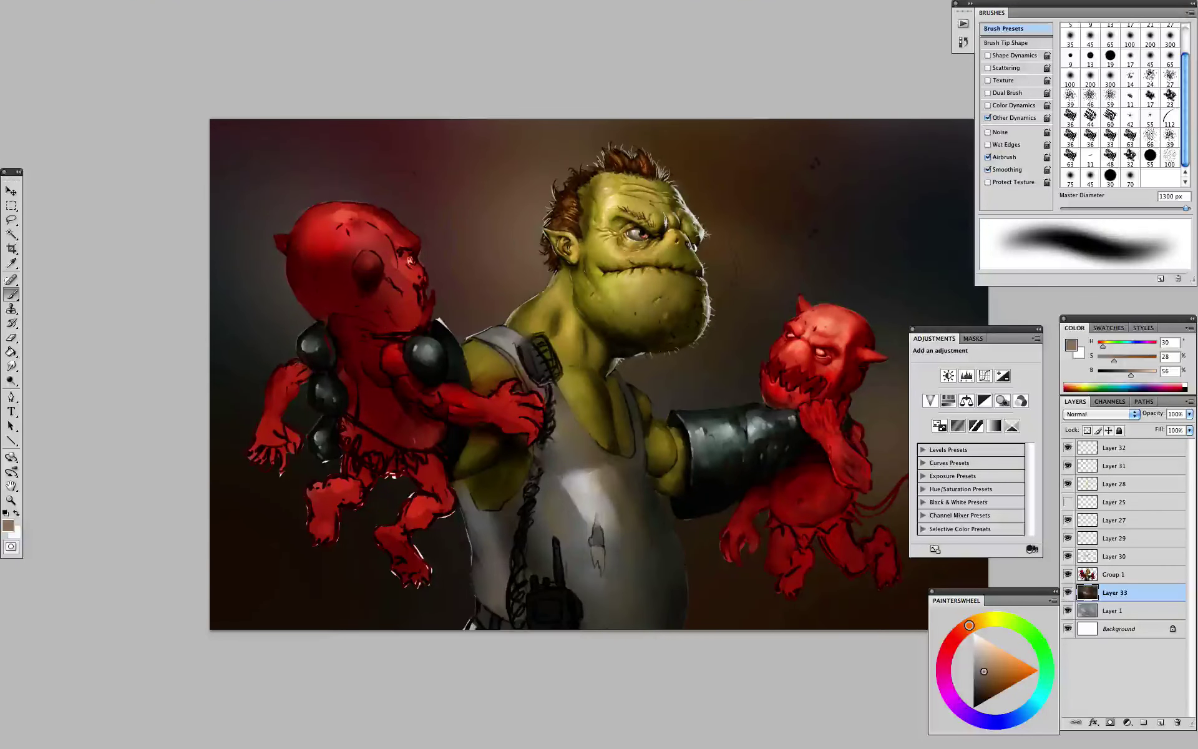
- Show Layer 25, make Layer 27 active and choose a hard tapered brush sized to 10 px for the right-hand gremlin
right_click(700, 430)
left_click(824, 509)
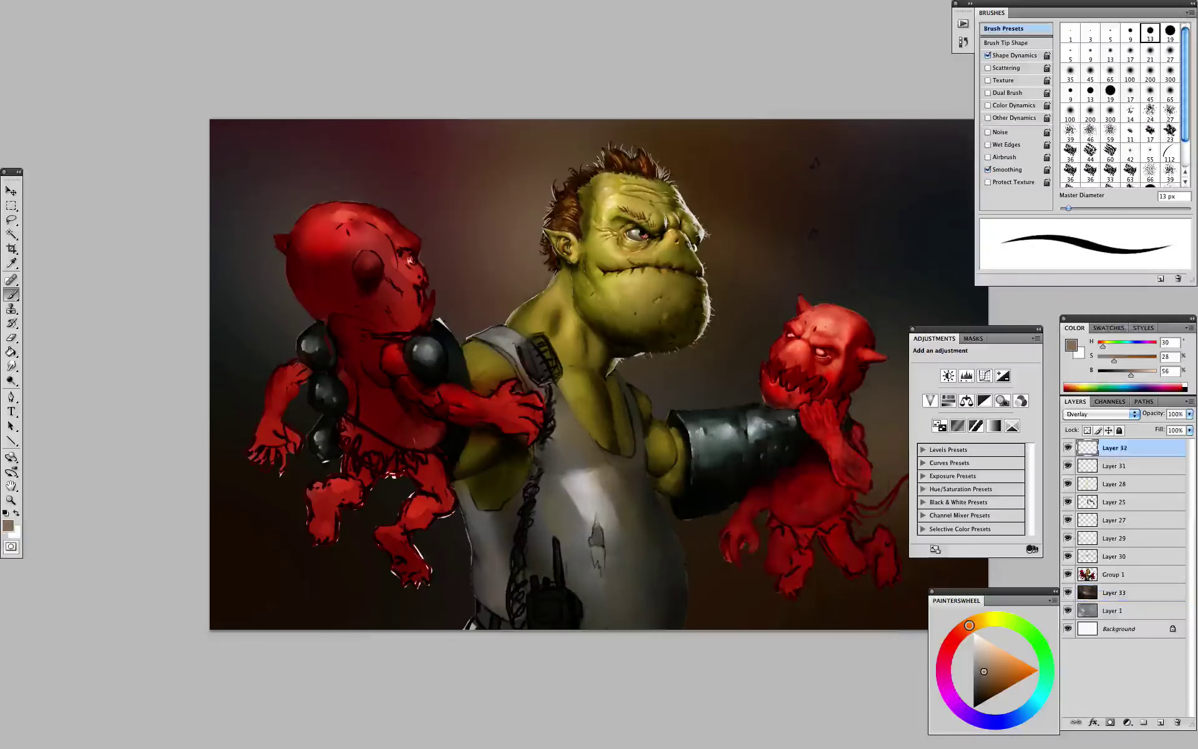
left_click(1116, 521)
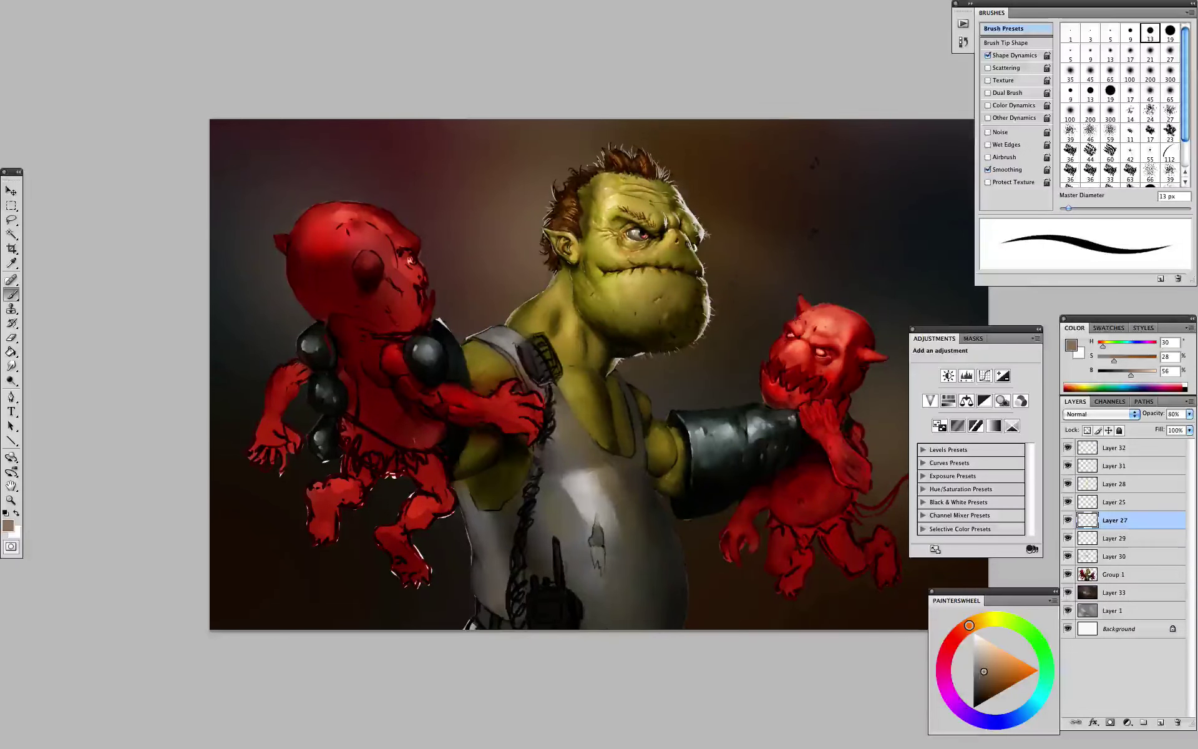
key("super+plus")
left_click_drag(728, 362, 530, 451)
right_click(700, 365)
double_click(717, 613)
key("bracketleft")
key("bracketleft")
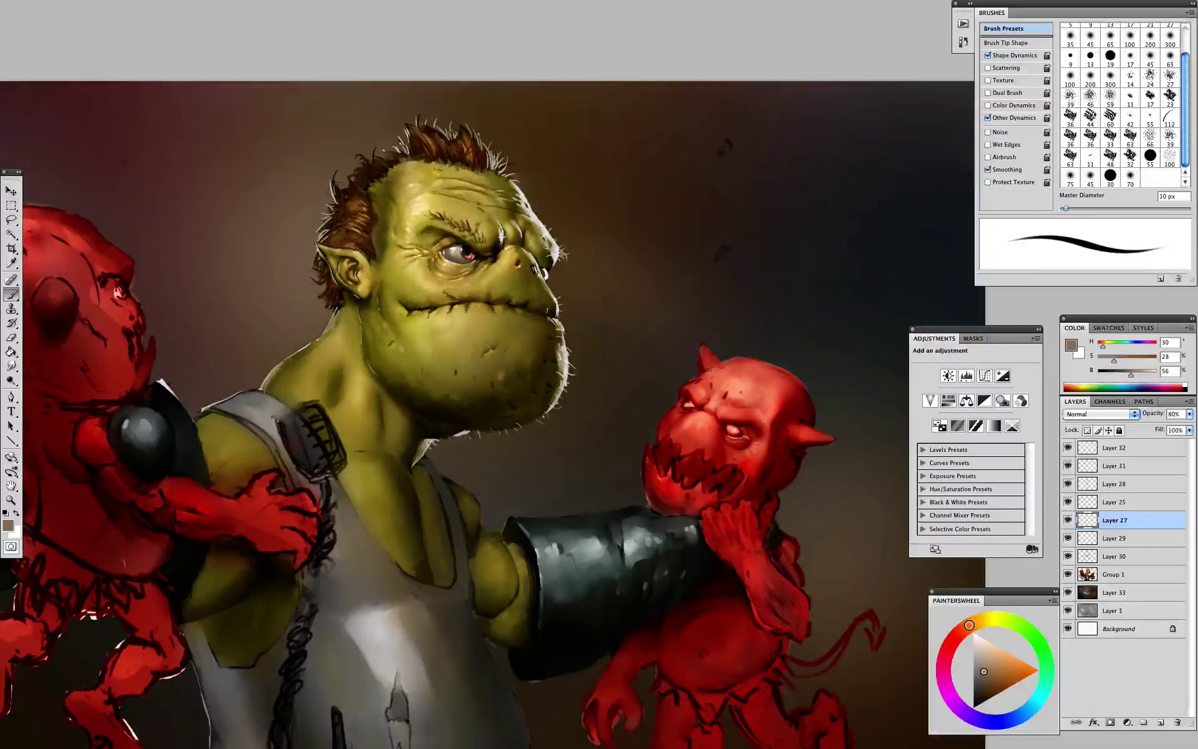
- Paint a light grey (H 0, S 0, B 83) rim light along the right-hand gremlin's horn, brow, snout and chin with a 15 px brush
left_click(973, 651)
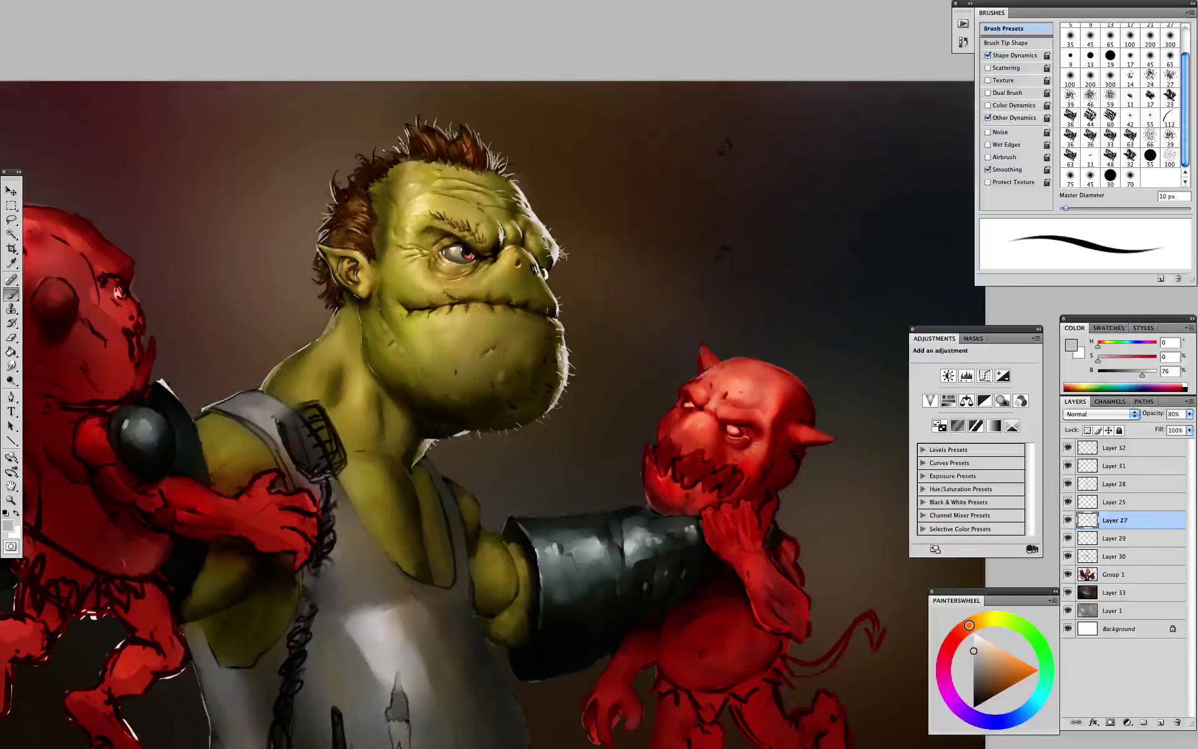
key("bracketright")
key("bracketright")
key("bracketright")
left_click(973, 646)
left_click_drag(703, 375, 723, 360)
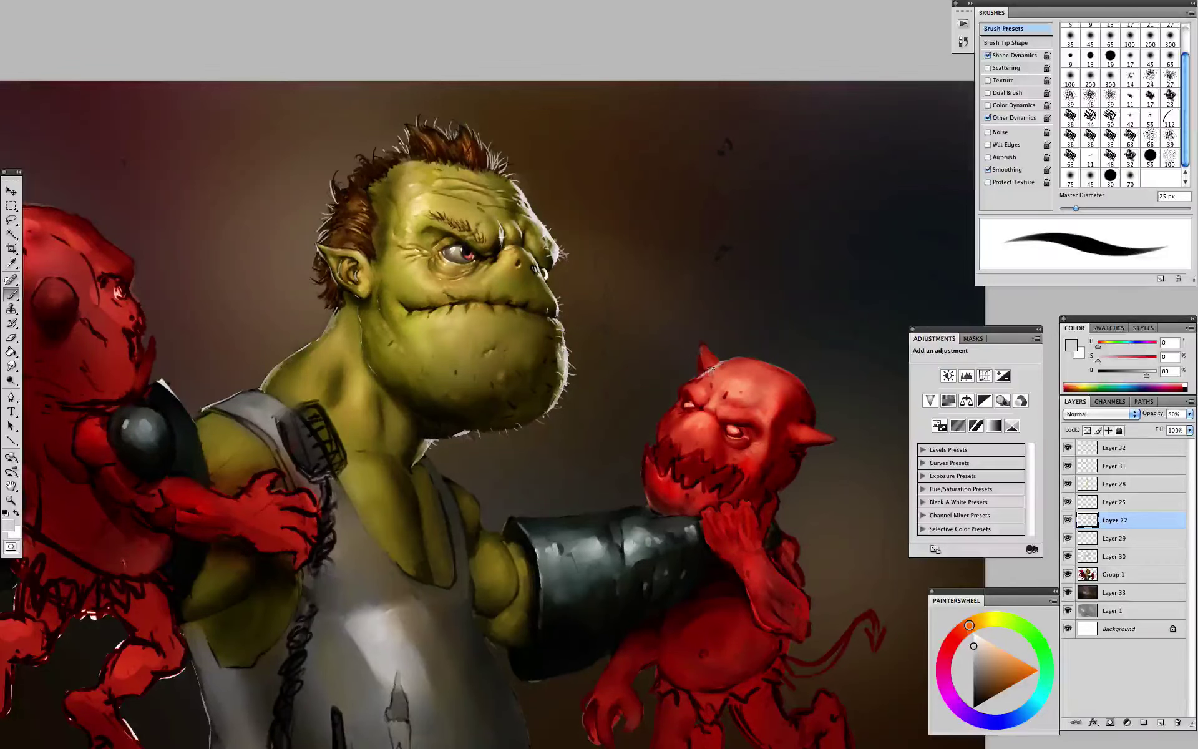
key("bracketleft")
key("bracketleft")
left_click(685, 385)
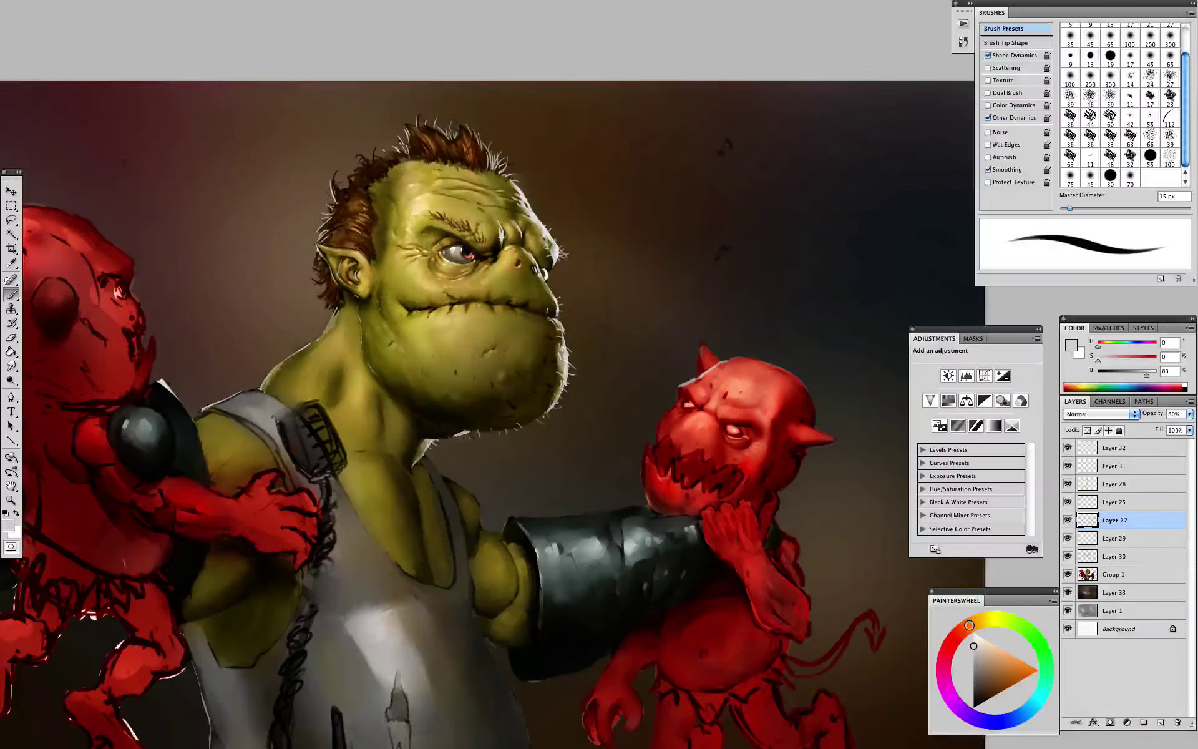
mouse_move(680, 401)
left_mouse_down()
mouse_move(685, 384)
mouse_move(669, 432)
left_mouse_up()
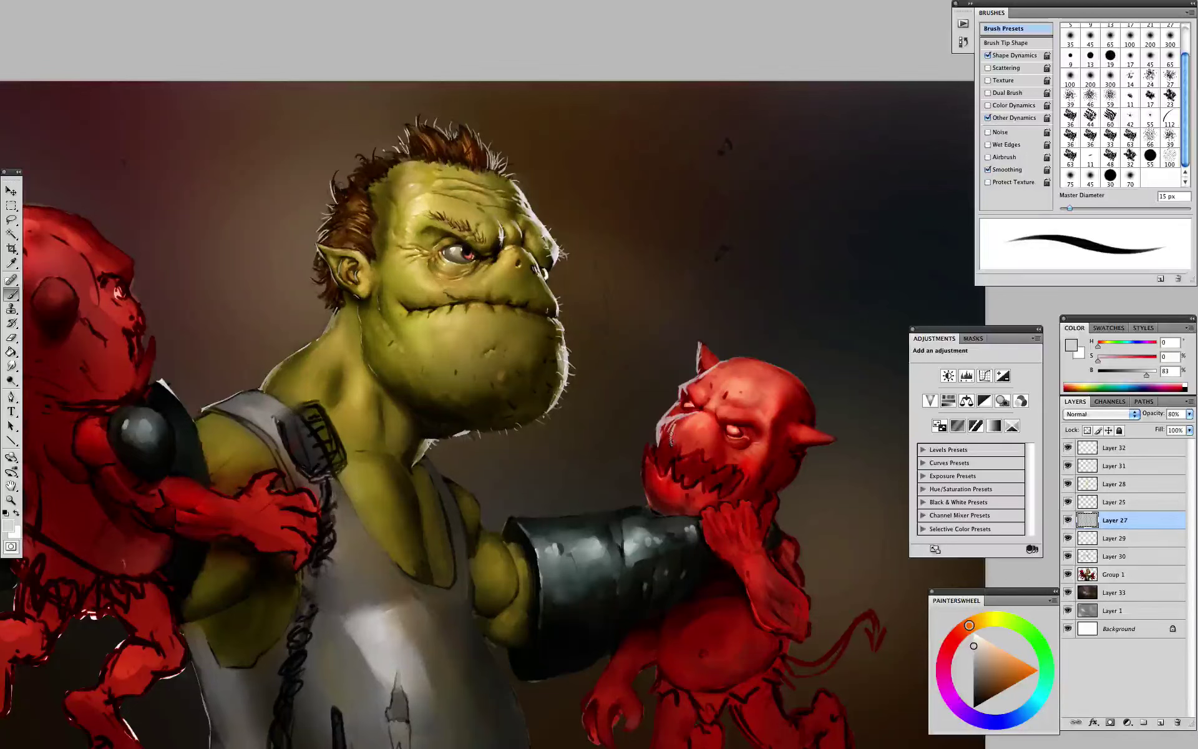
left_click_drag(673, 444, 679, 417)
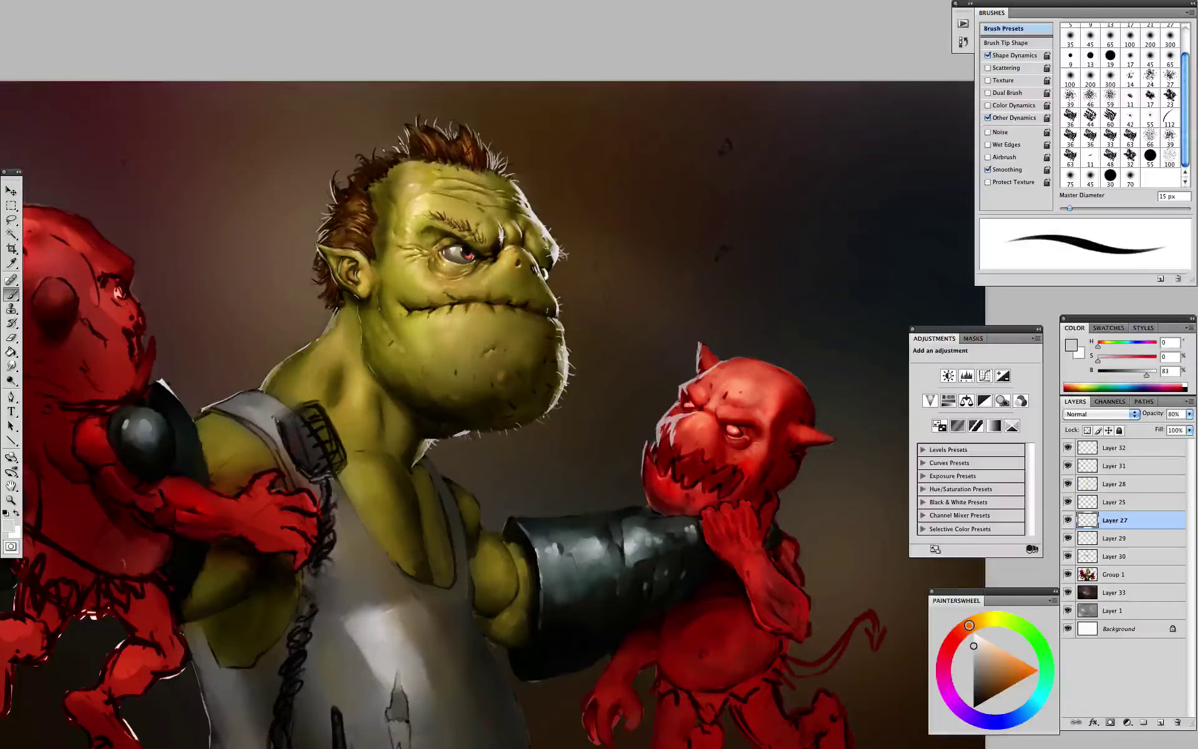
left_click_drag(651, 458, 647, 494)
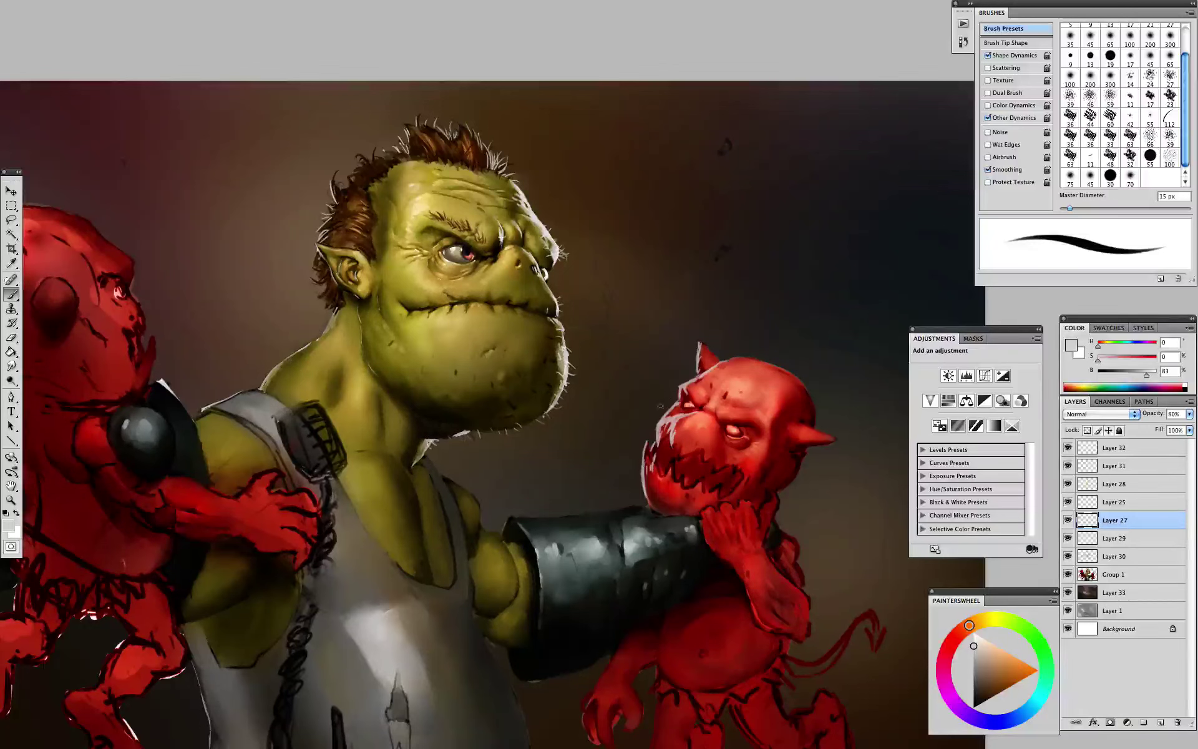
- Brighten the gremlin's brow rim with a warm off-white and set the paint colour to H 34, S 10, B 100
left_click(976, 641)
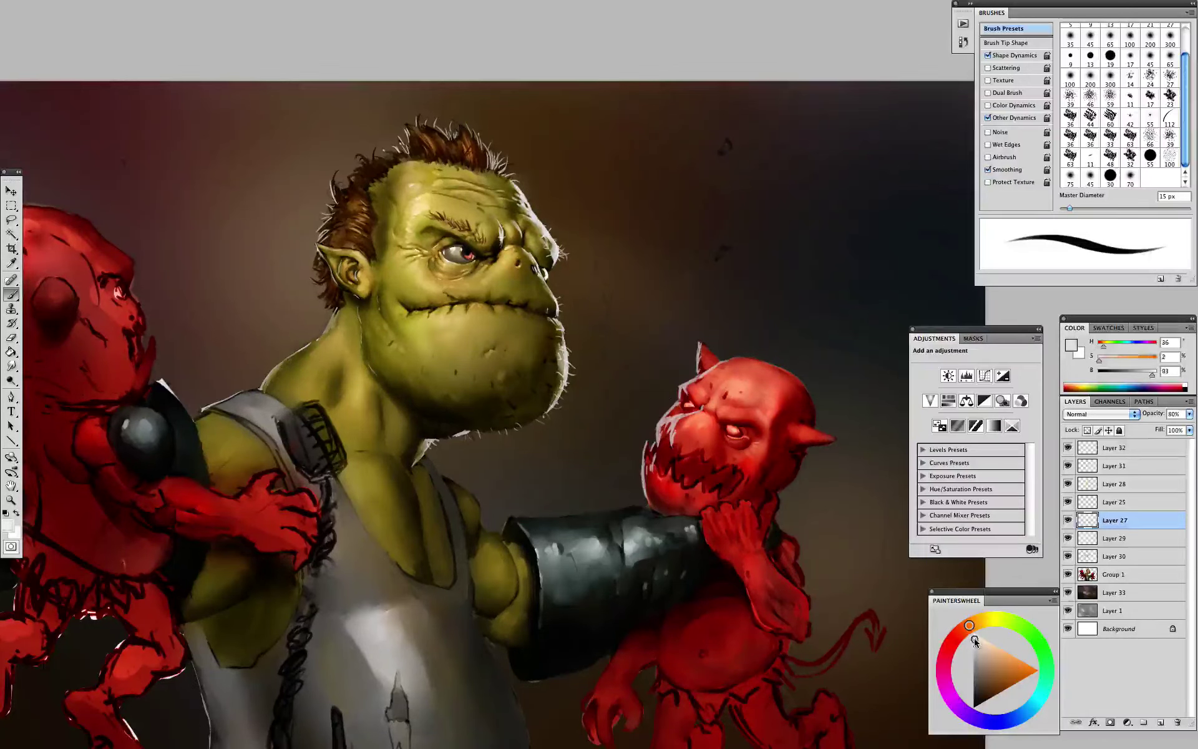
left_click(976, 639)
left_click_drag(687, 381, 680, 387)
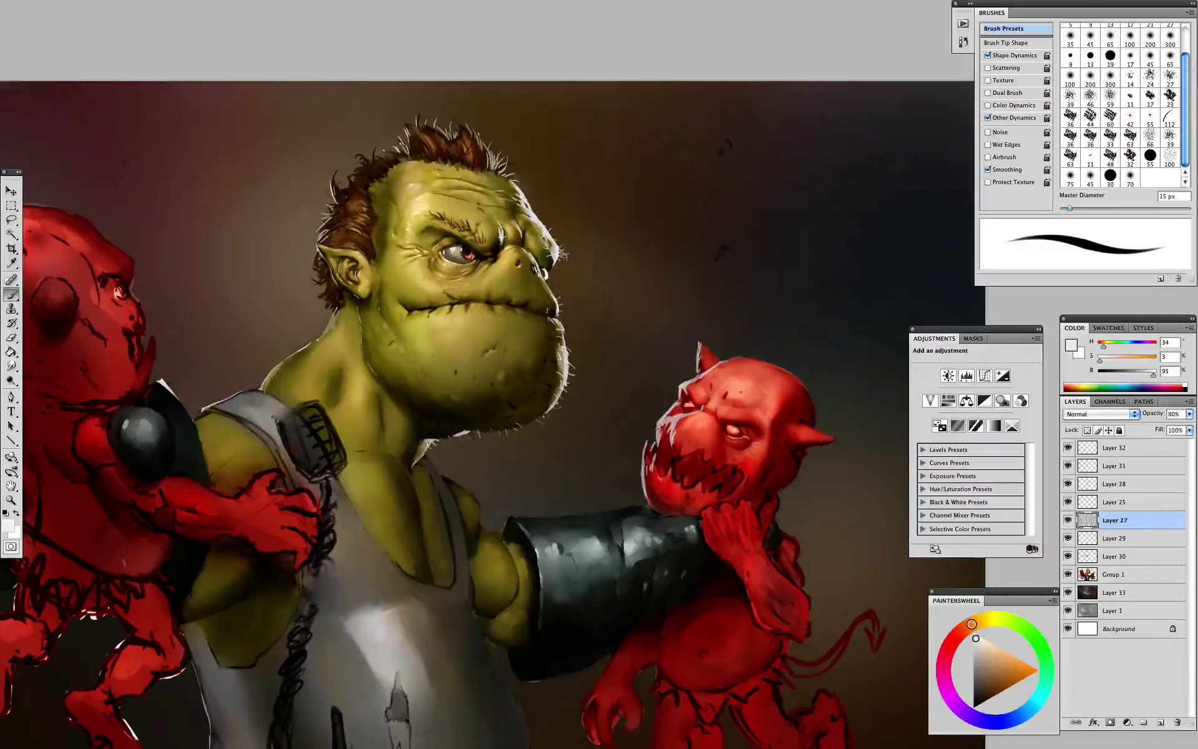
left_click_drag(972, 624, 977, 622)
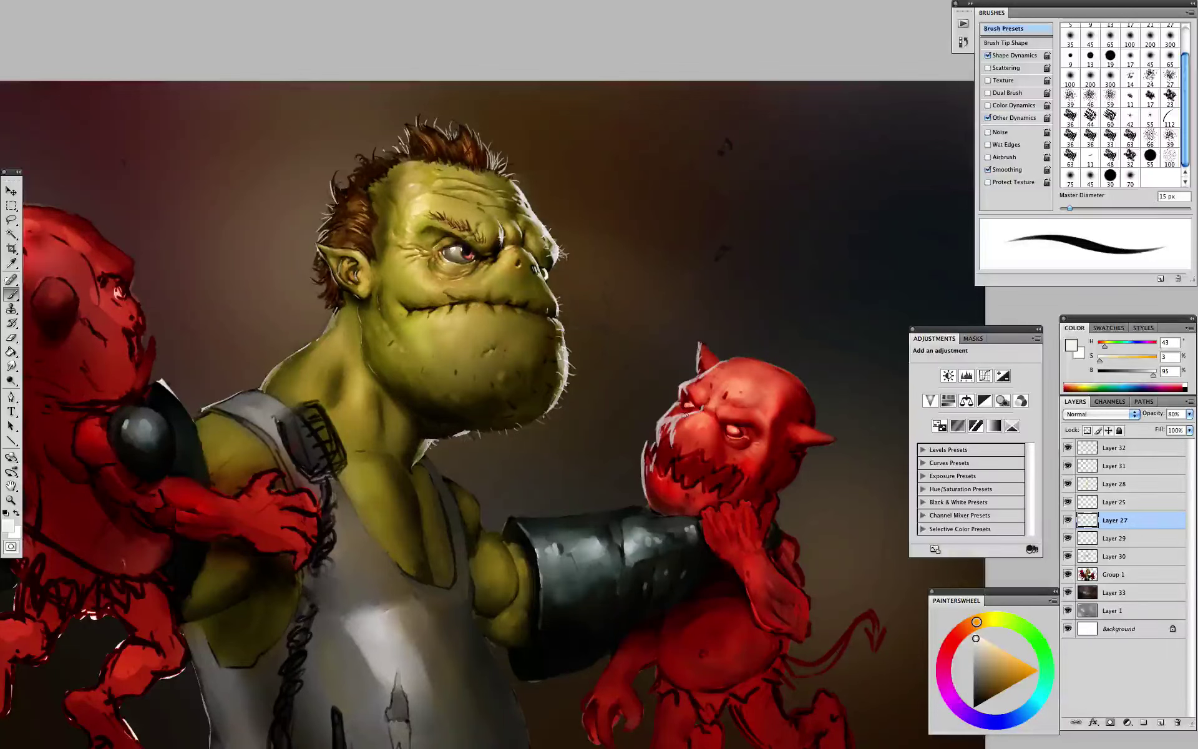
left_click(981, 638)
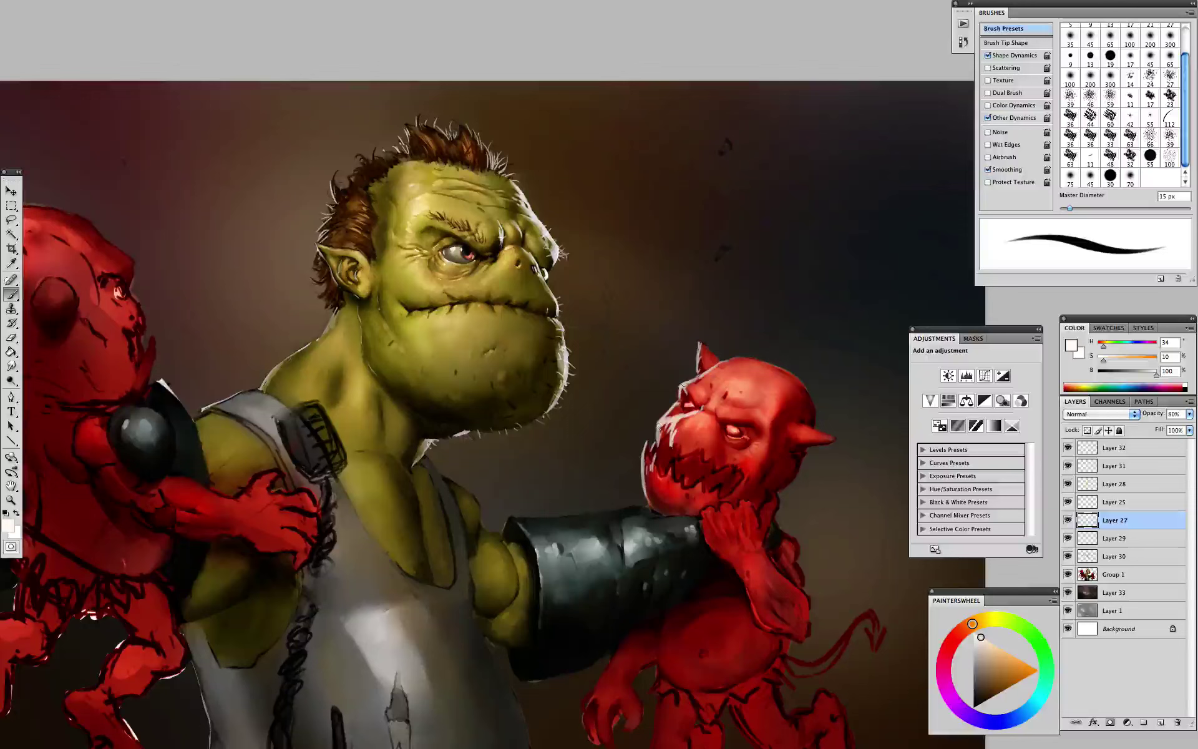
- Switch to a soft airbrush and reduce it to 25 px for the gremlin's rim light
right_click(680, 390)
left_click(760, 541)
key("Return")
key("bracketleft")
key("bracketleft")
key("bracketleft")
key("bracketleft")
key("bracketleft")
key("bracketleft")
key("bracketleft")
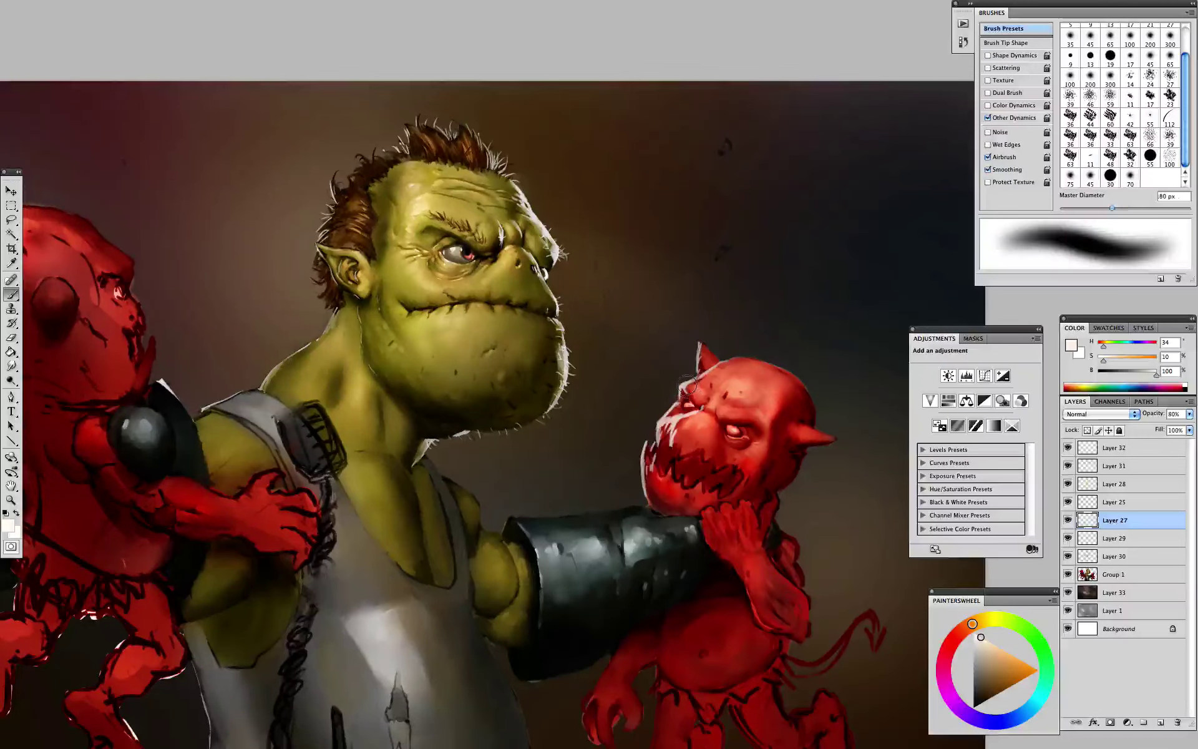
key("bracketleft")
key("bracketleft")
key("bracketleft")
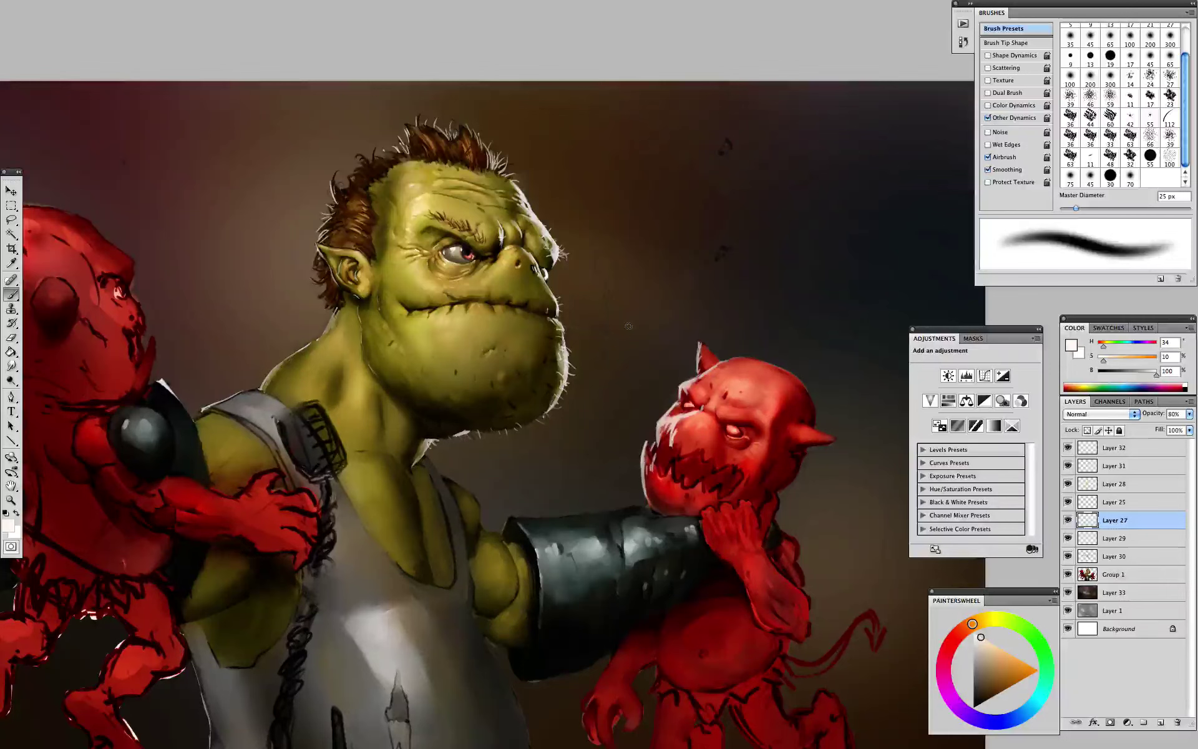
- Choose the hard 13 px brush and strengthen the rim light on the gremlin's brow and snout, going up to pure white
left_click(976, 636)
right_click(757, 524)
double_click(853, 530)
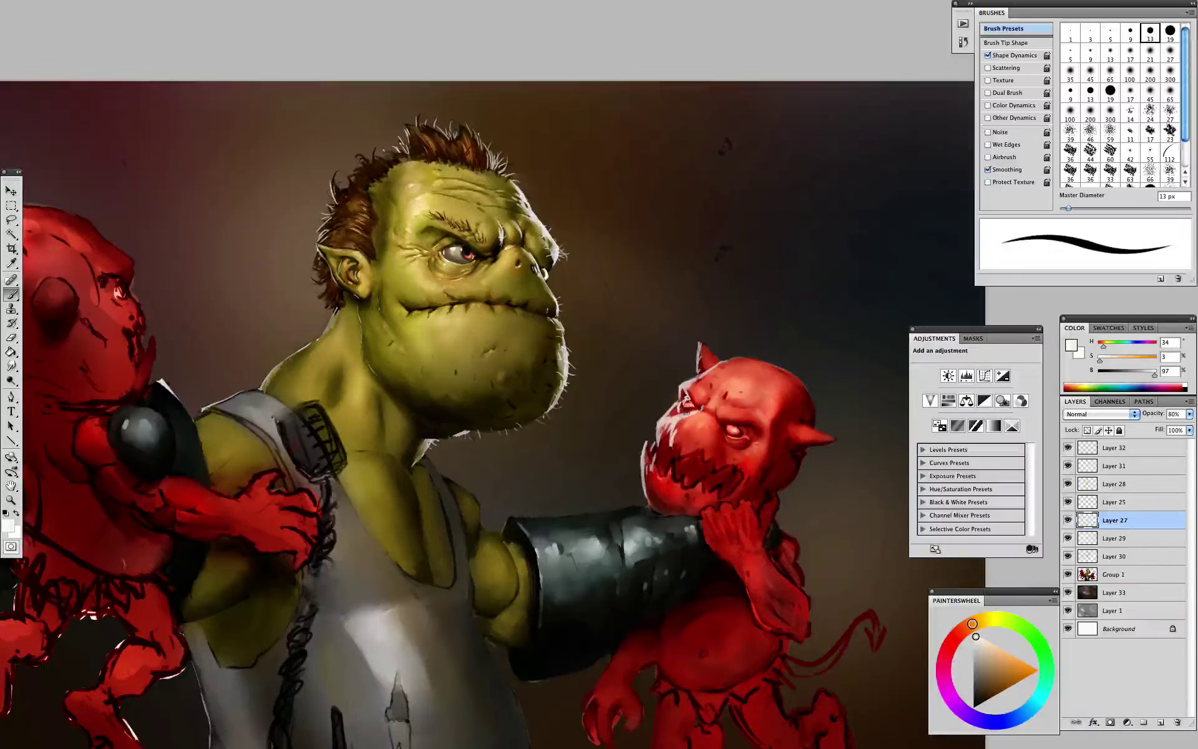
left_click(974, 633)
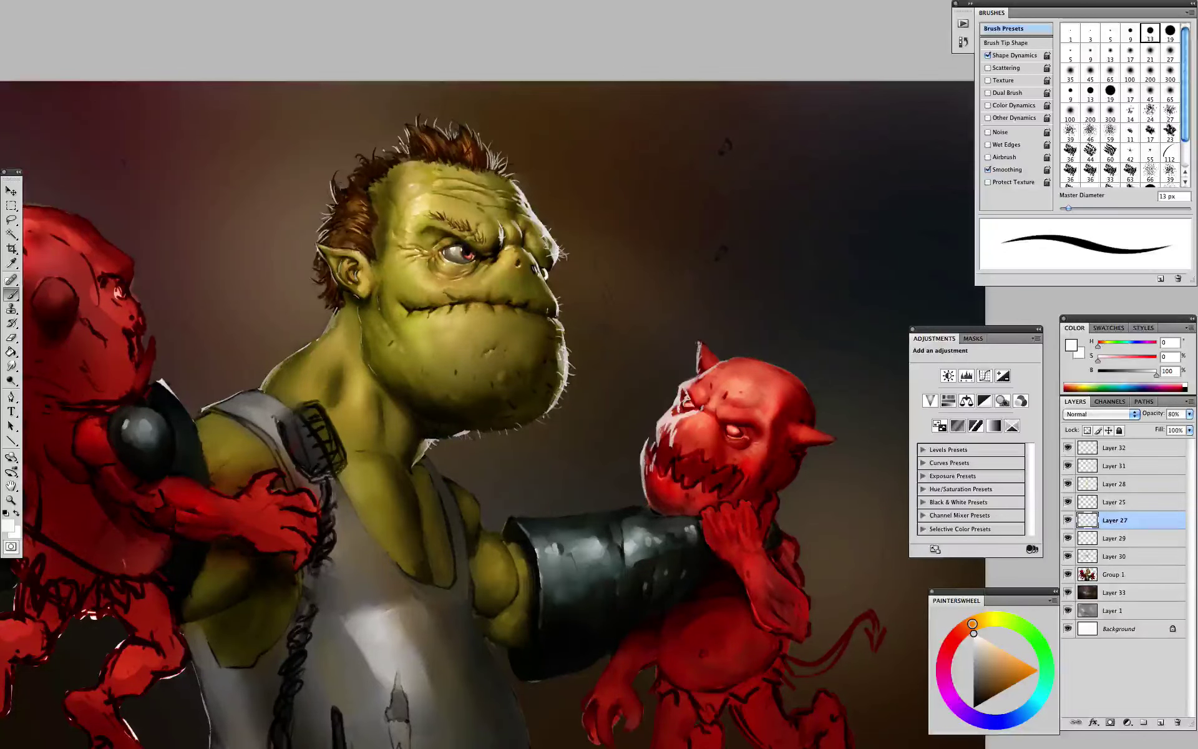
- Use the hard 30 px tapered brush with reds sampled from the gremlin's face to blend the rim light into the skin
right_click(686, 393)
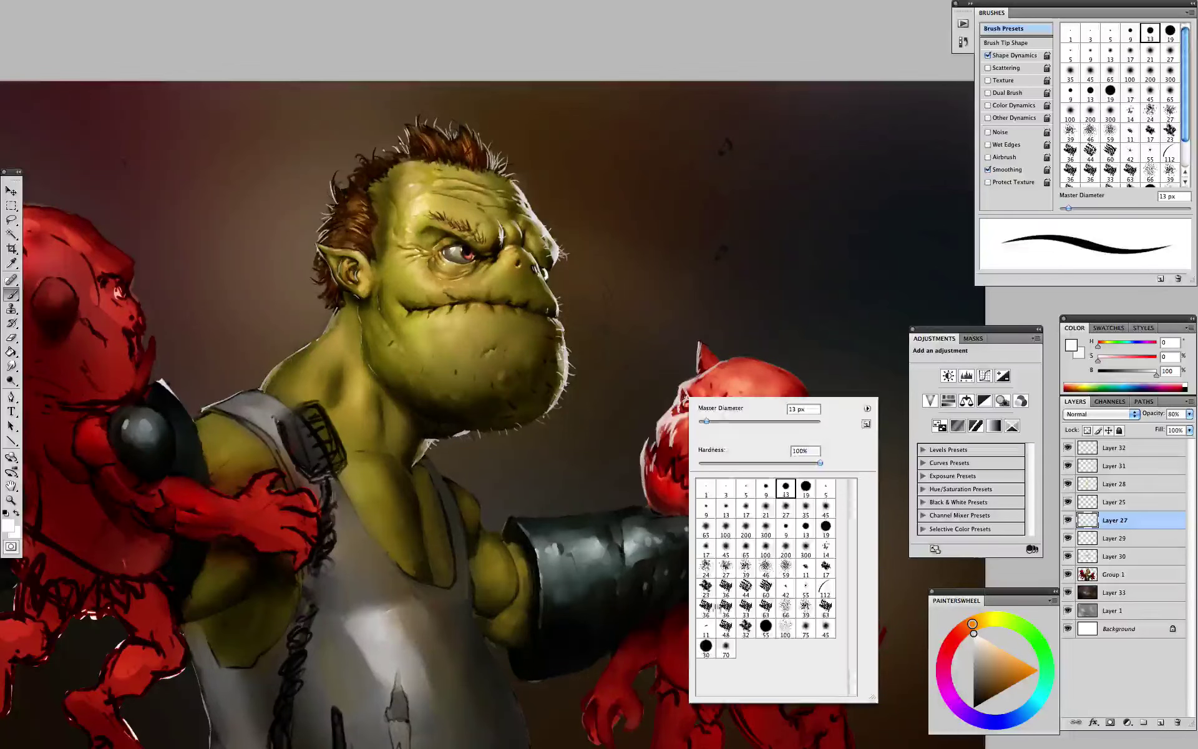
double_click(706, 647)
left_click(675, 409, "alt")
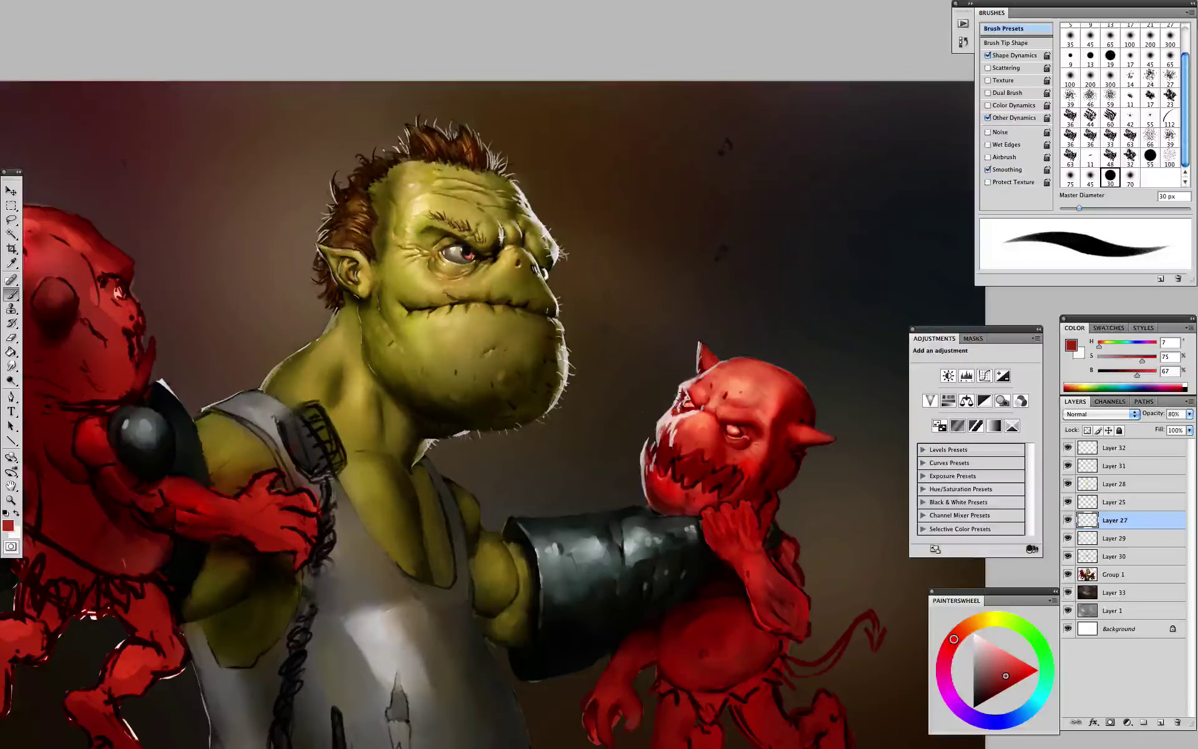
left_click(652, 445, "alt")
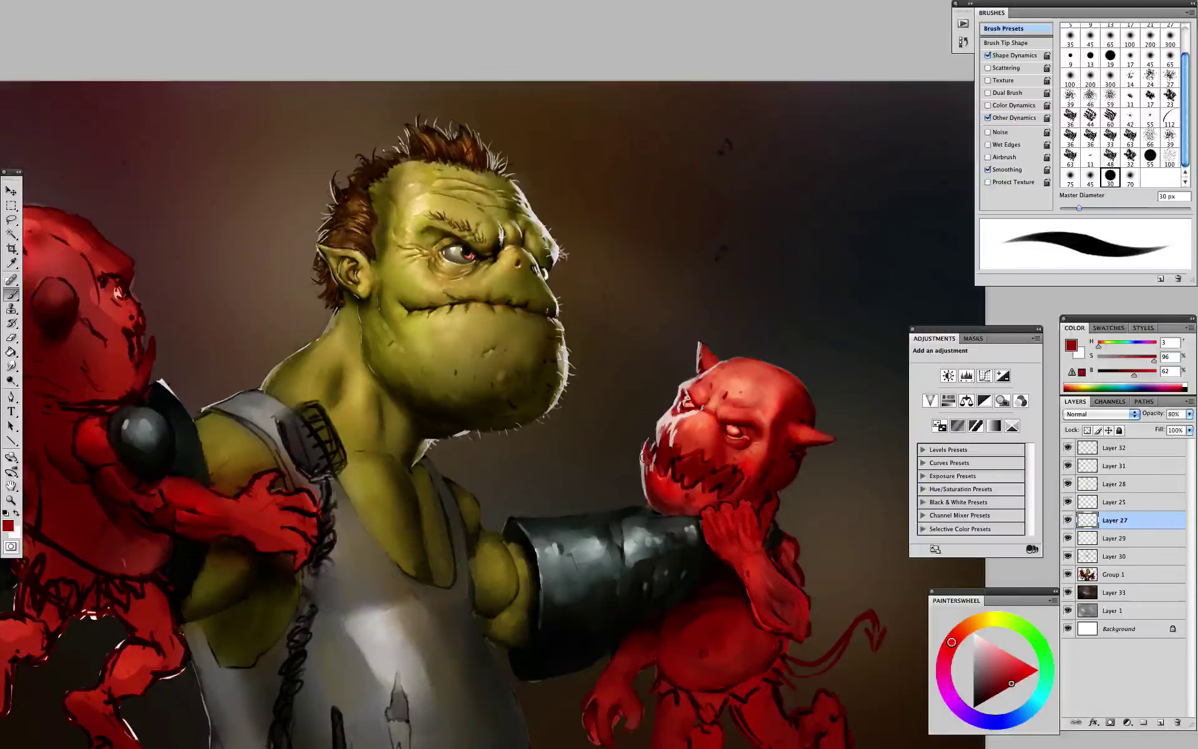
left_click(683, 437, "alt")
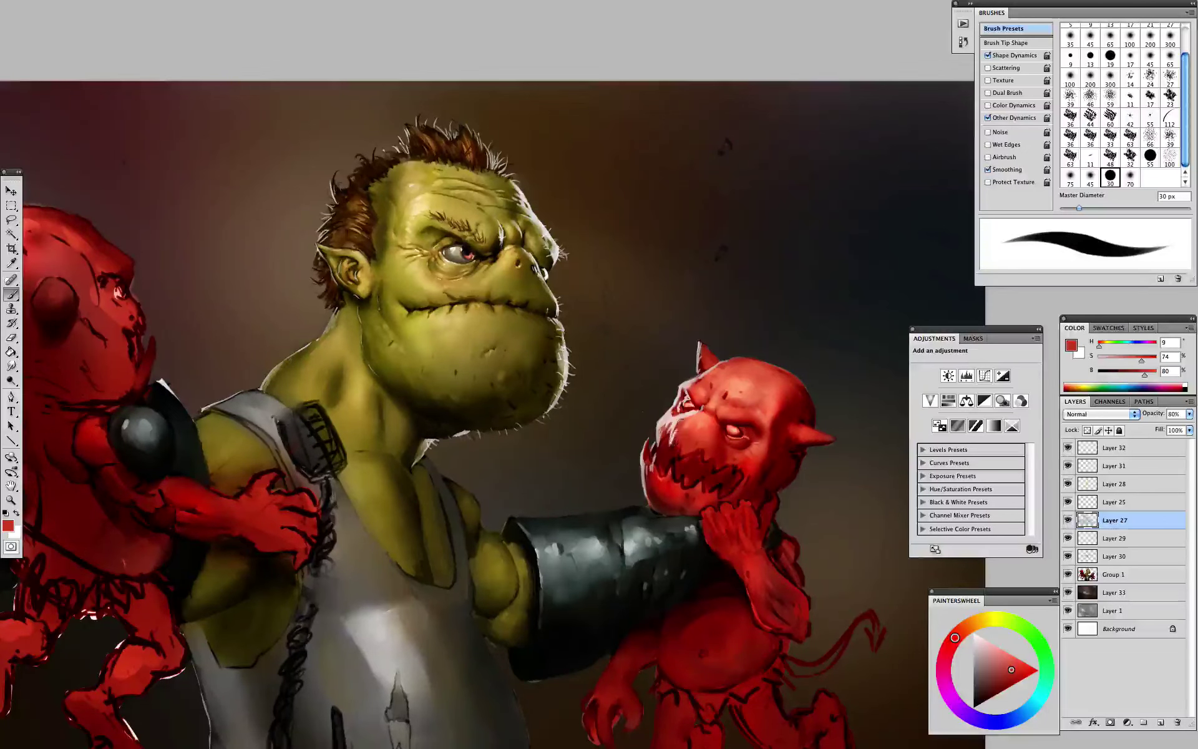
left_click(692, 412, "alt")
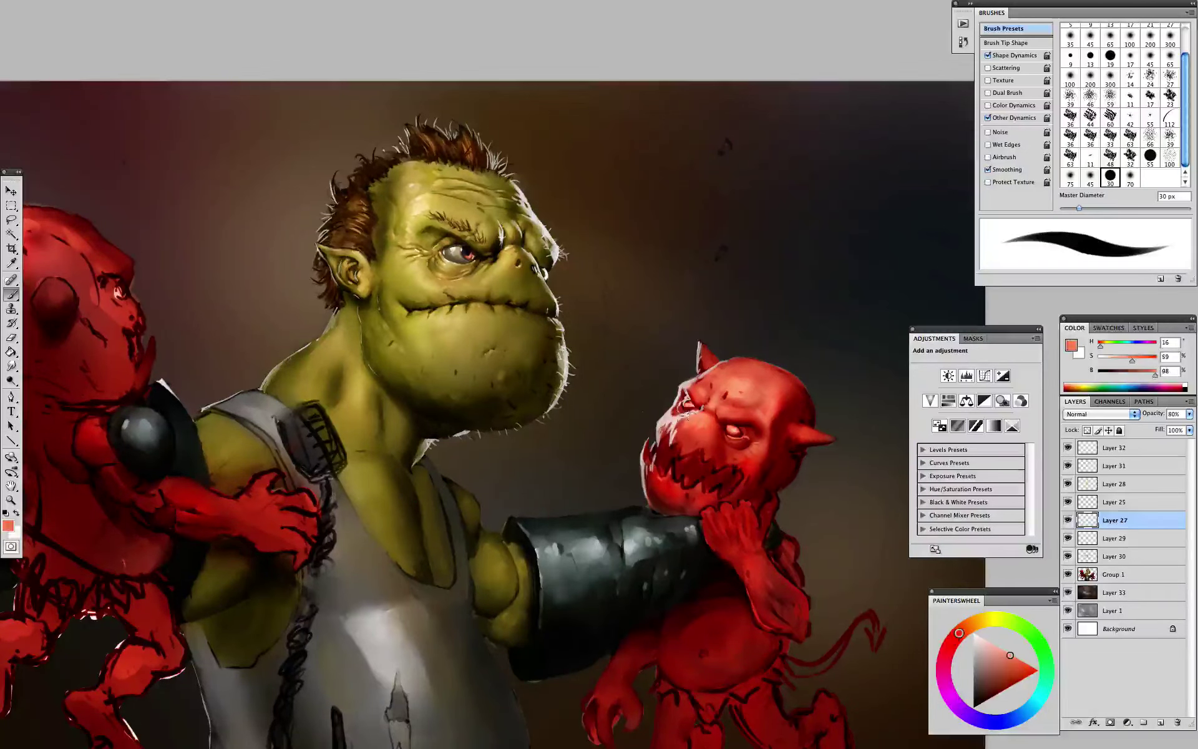
left_click(692, 413, "alt")
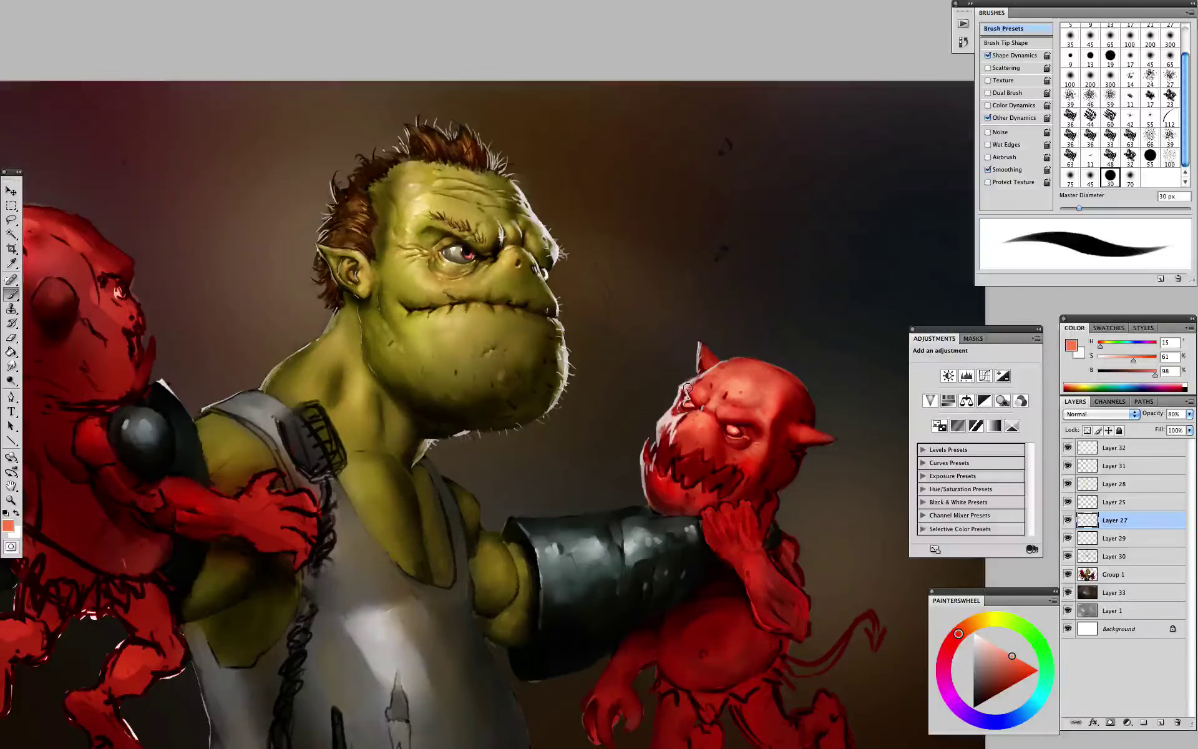
left_click(689, 387, "alt")
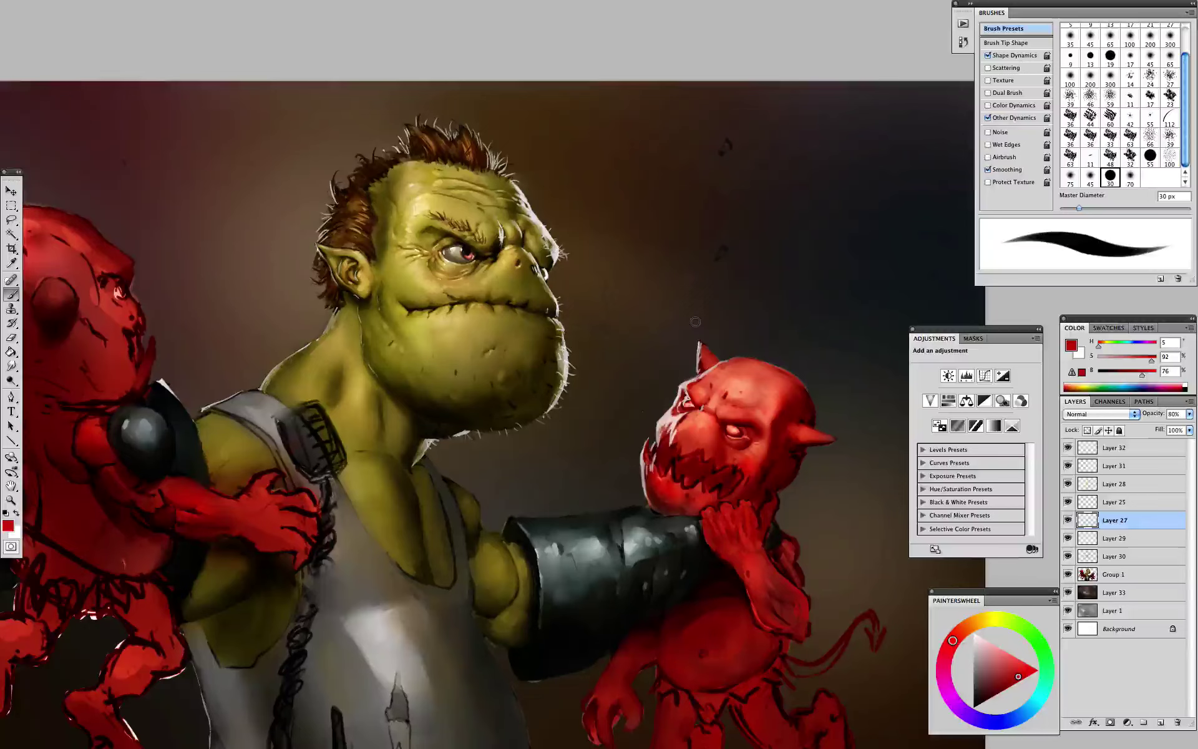
key("Tab")
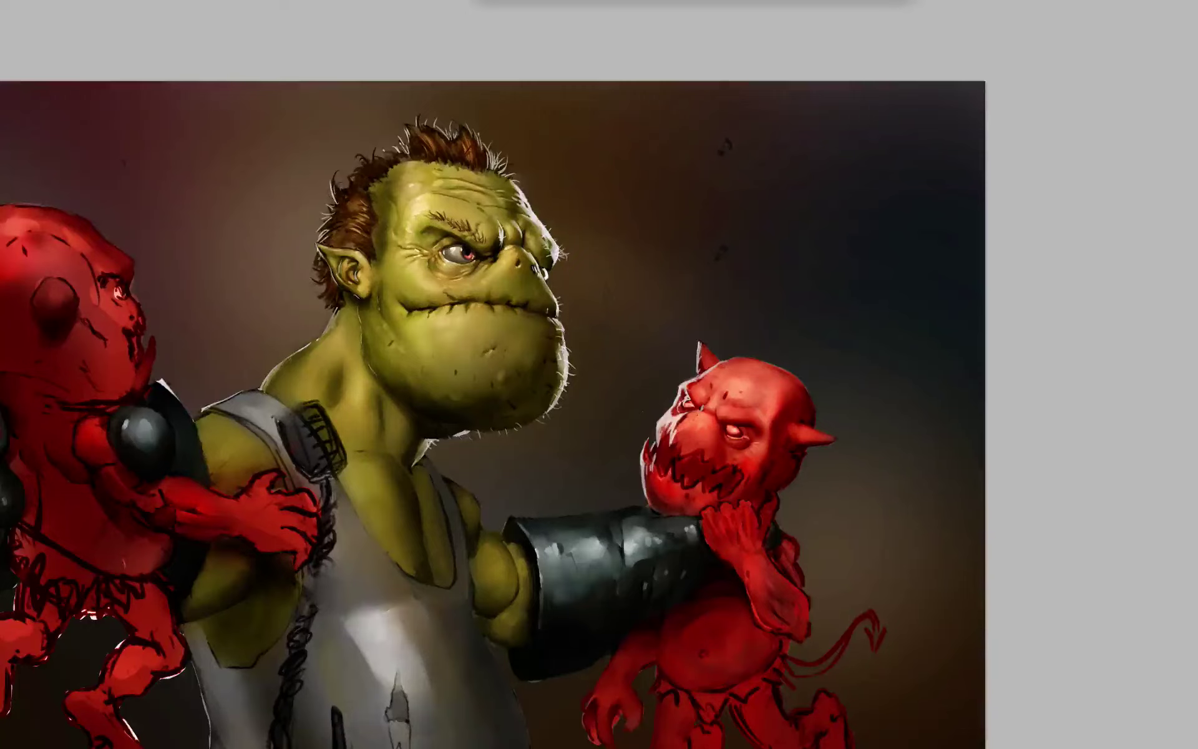
key("Tab")
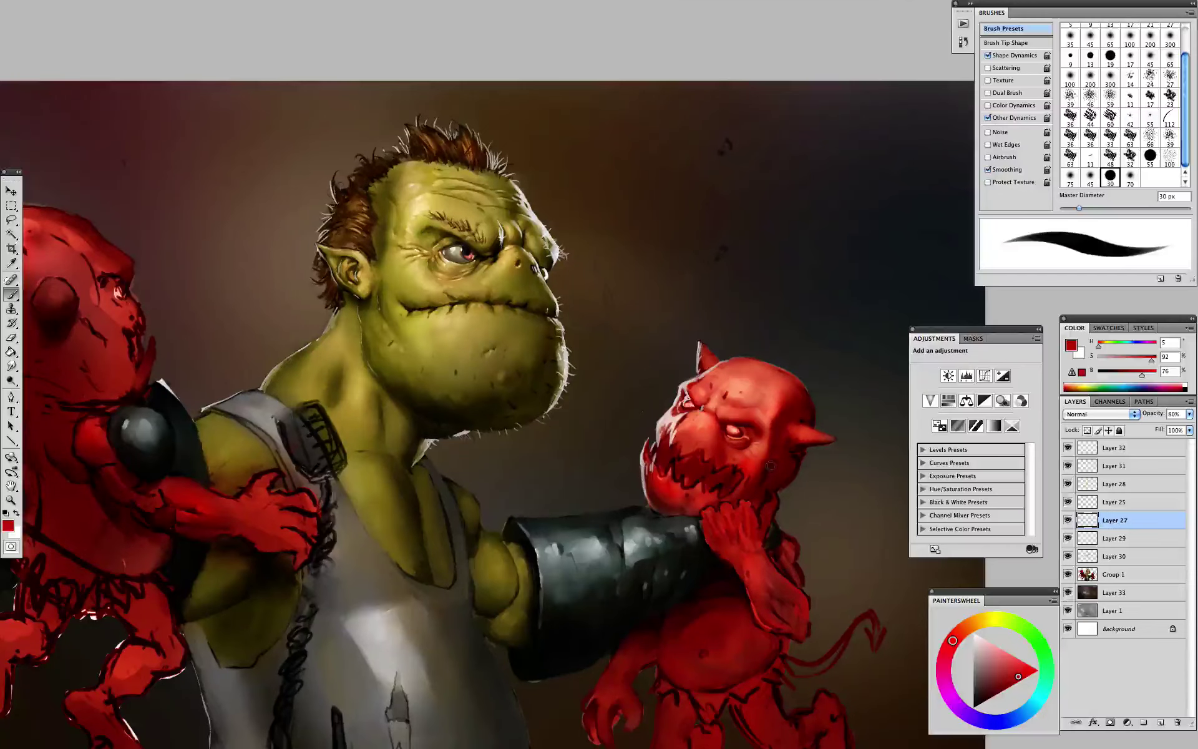
- Paint an off-white rim light (H 25, S 11, B 95) along the gremlin's ear, rear jaw and back of the head
left_click_drag(775, 459, 768, 472)
left_click_drag(833, 440, 791, 449)
left_click_drag(803, 454, 774, 491)
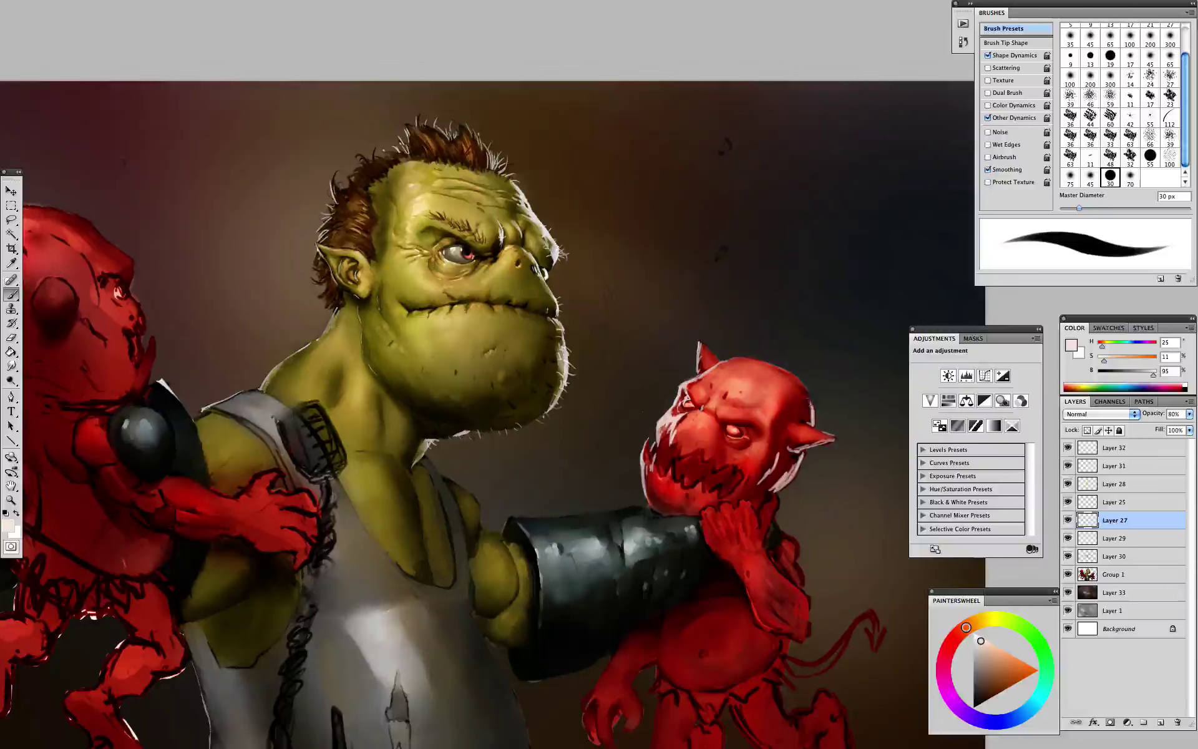
left_click_drag(790, 375, 811, 418)
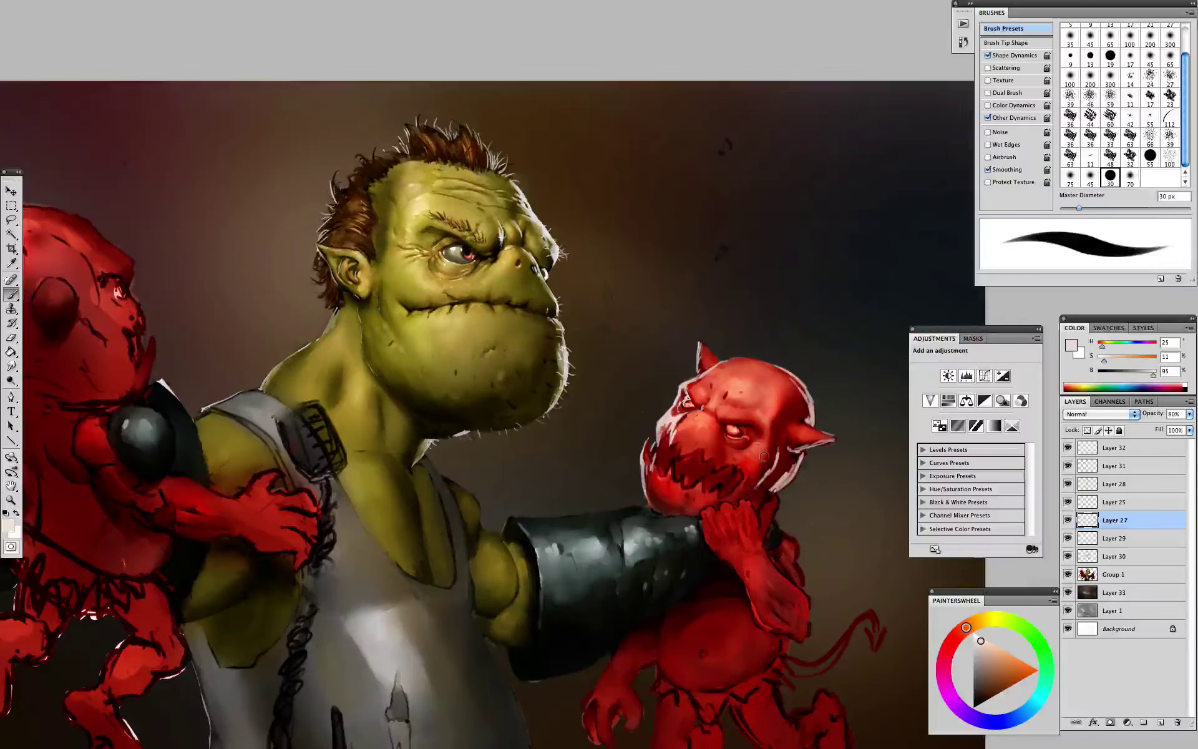
- Add a small pure white highlight behind the gremlin's raised hand with the hard 13 px brush
left_click(974, 634)
right_click(788, 499)
double_click(884, 527)
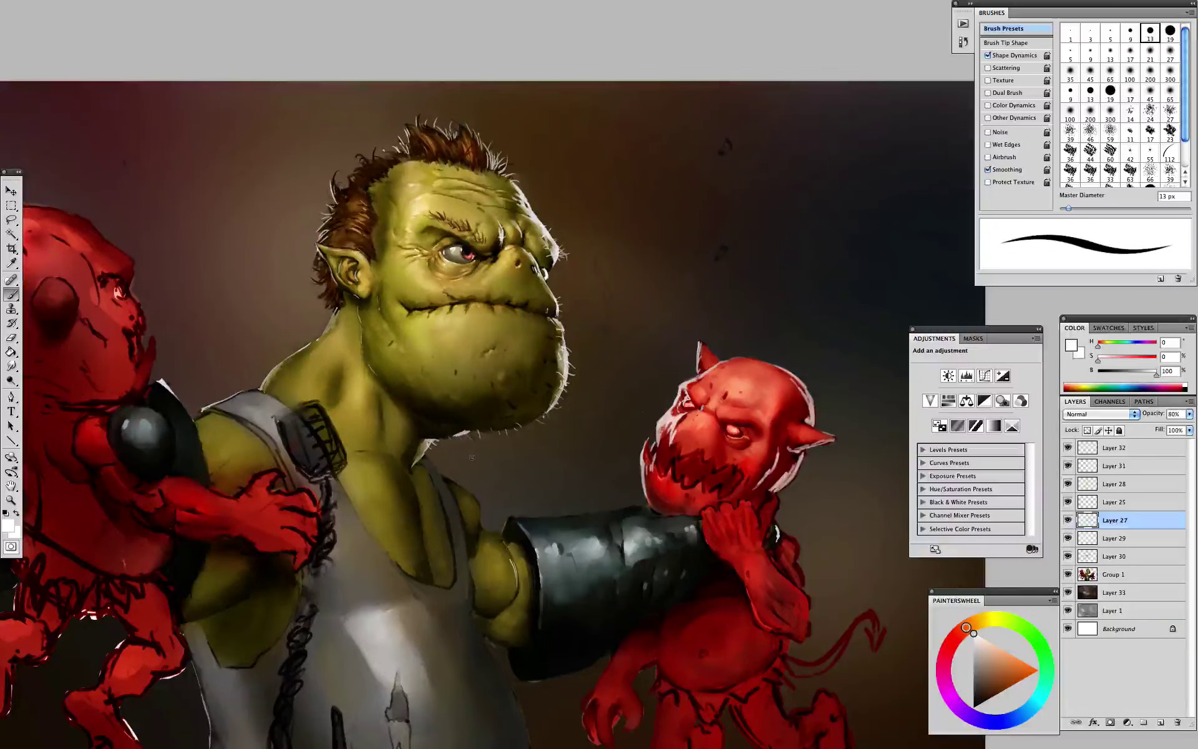
- Mirror the canvas horizontally, make Group 1 active and choose the hard 19 px airbrush for the other gremlin's face
left_click_drag(511, 561, 948, 602)
key("Tab")
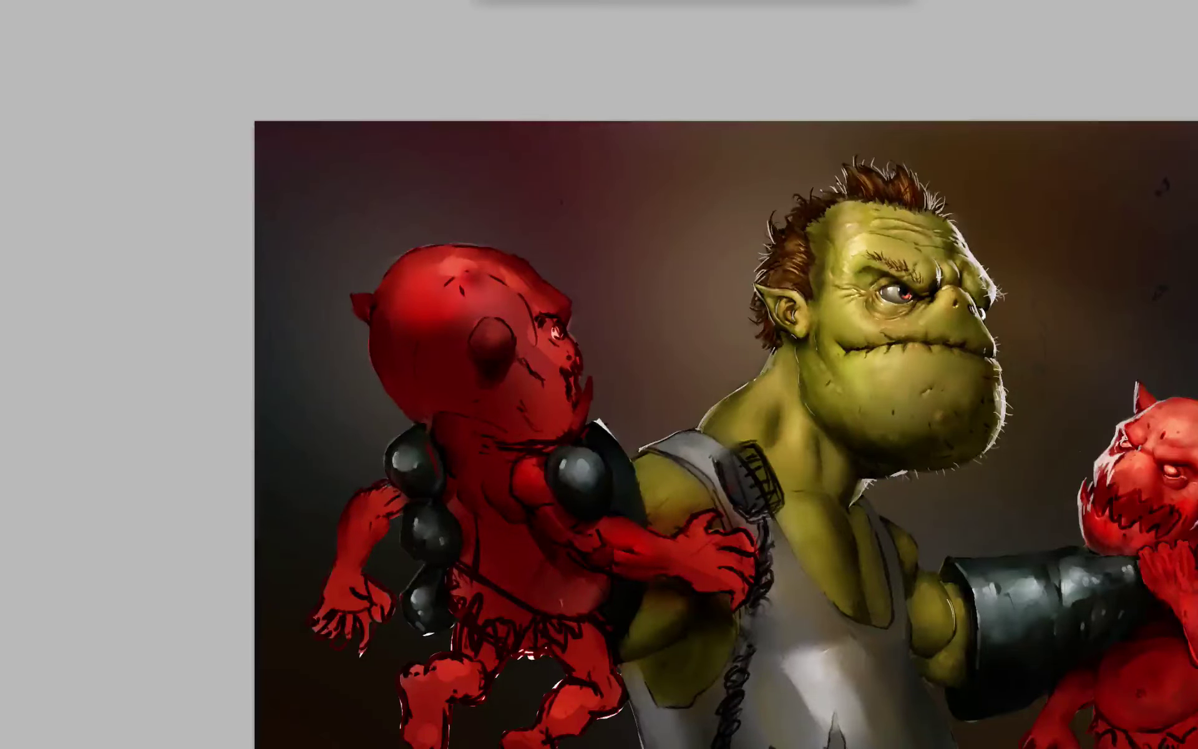
key("Tab")
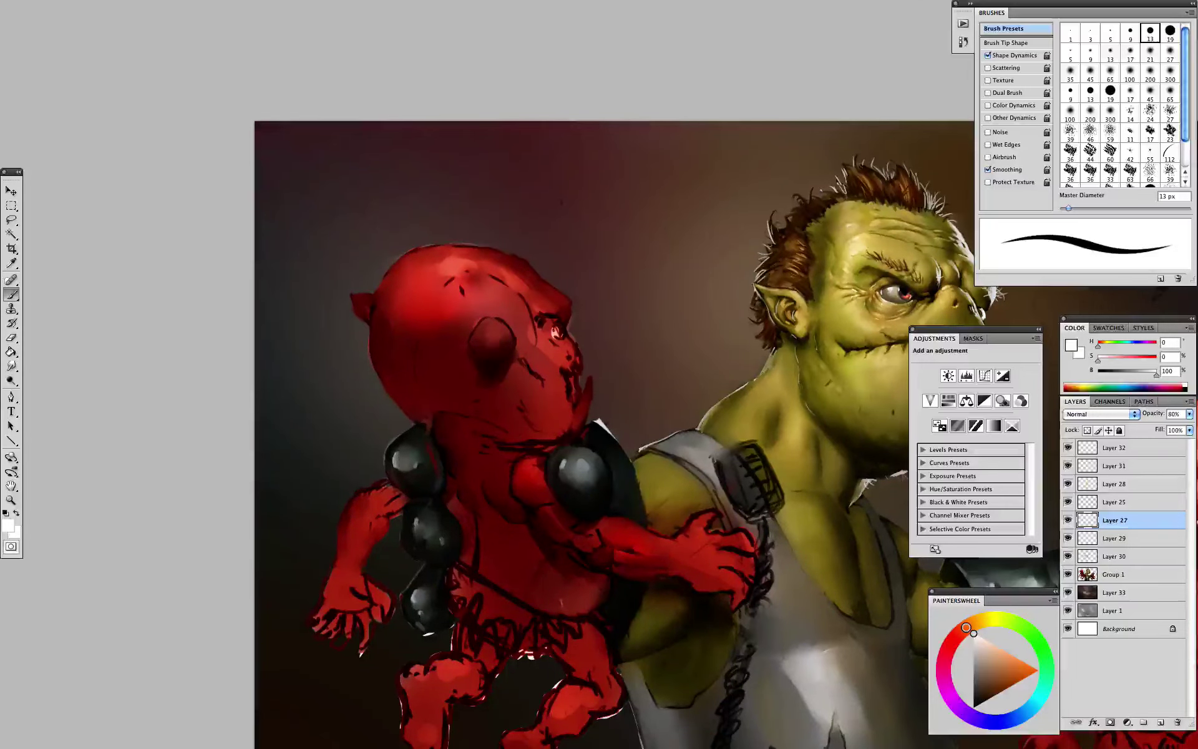
key("F1")
left_click_drag(677, 546, 556, 553)
left_click_drag(793, 480, 537, 659)
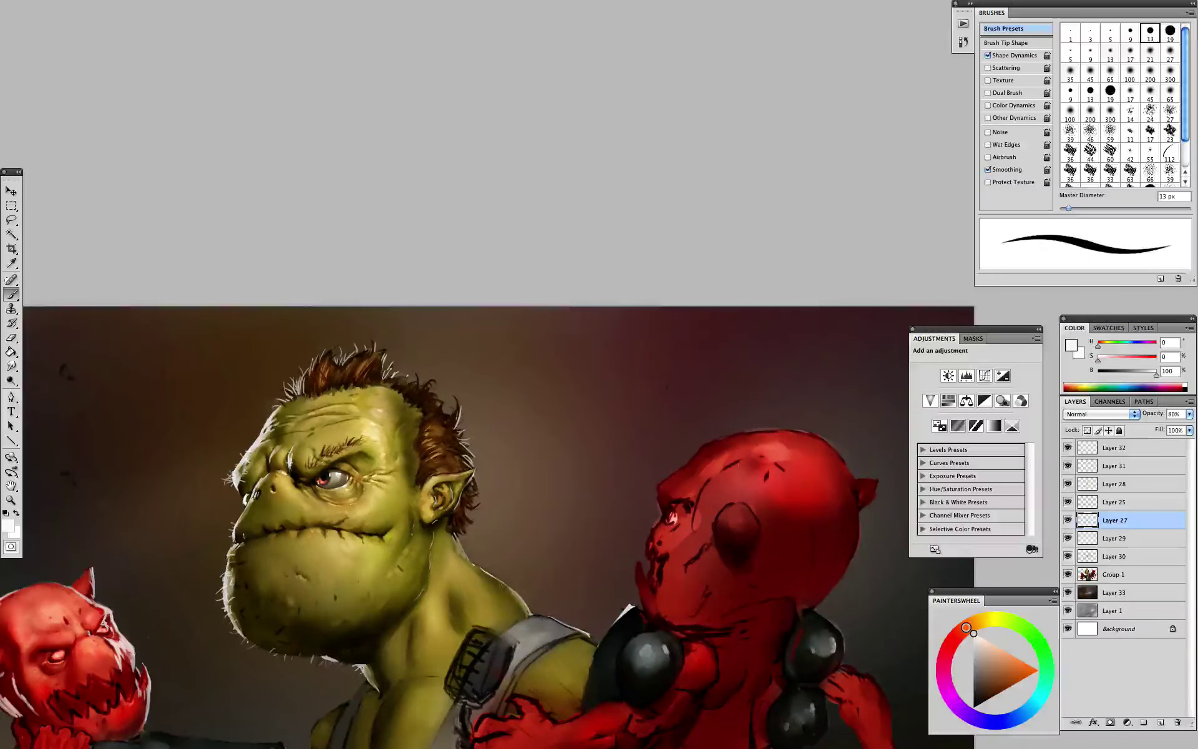
right_click(692, 509)
double_click(827, 568)
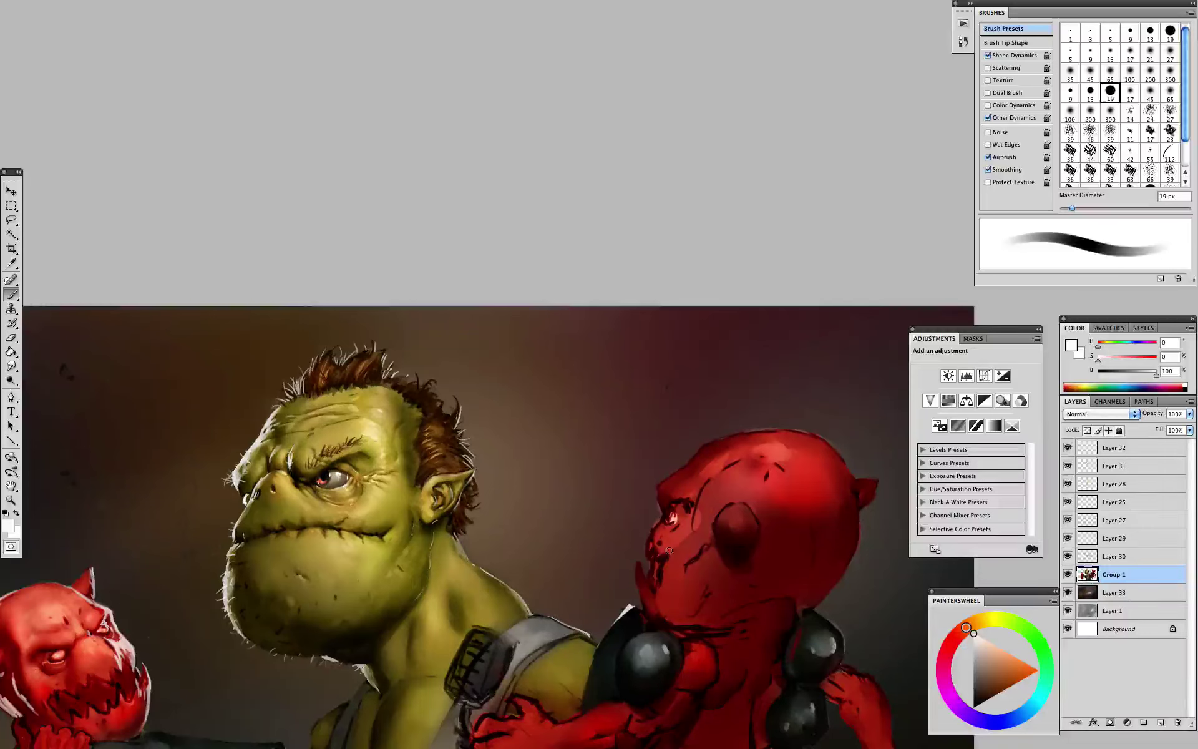
- Repaint the right-hand gremlin's eye socket with dark and mid reds sampled from its face, using the hard 19 px airbrush
left_click(671, 521, "alt")
left_click(689, 505, "alt")
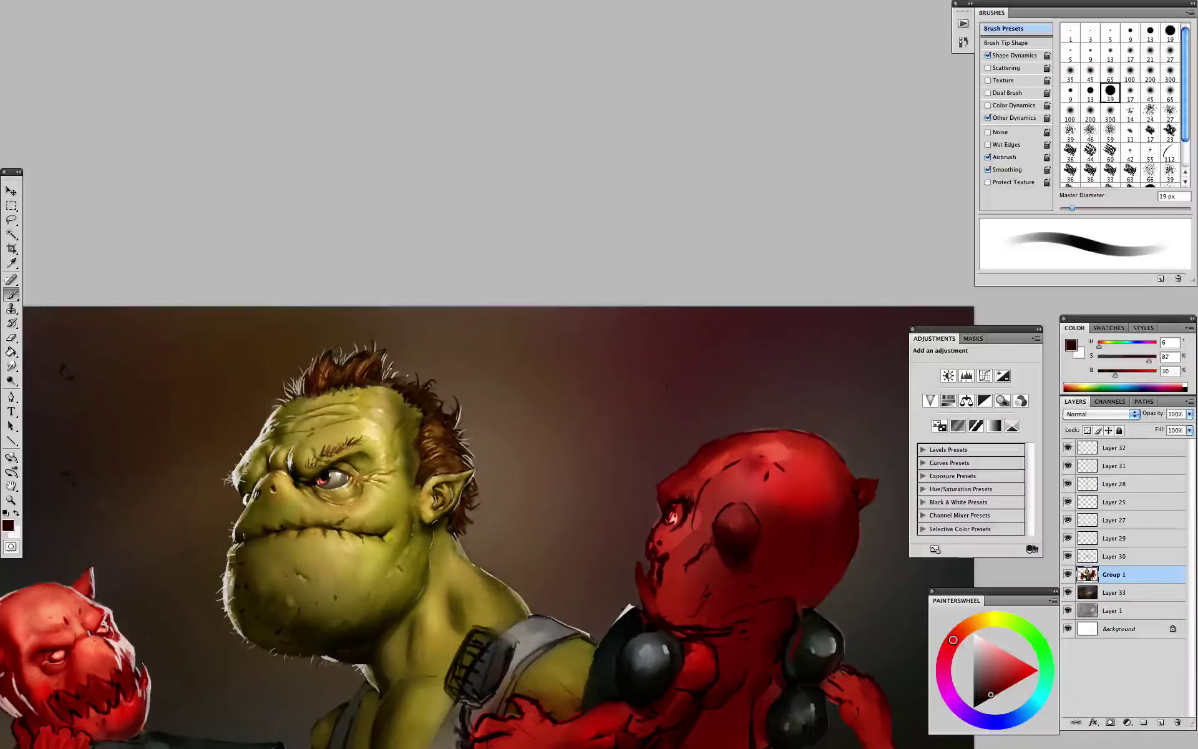
left_click(681, 504, "alt")
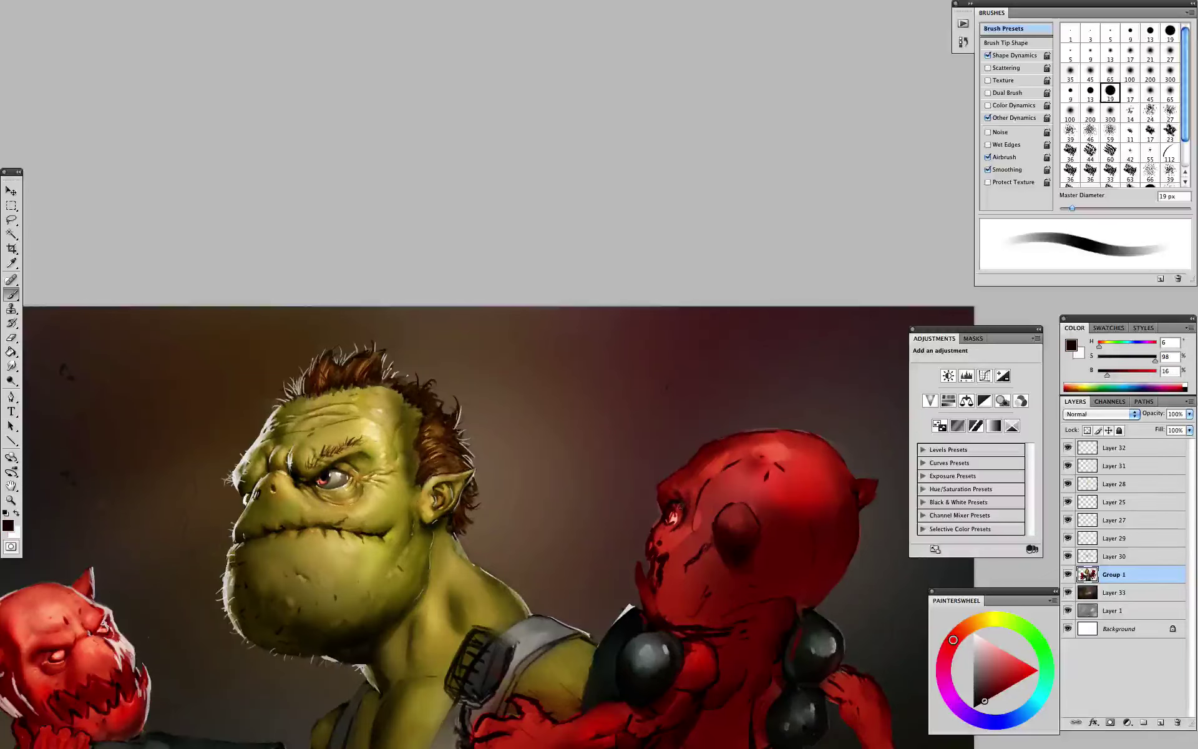
left_click(681, 507, "alt")
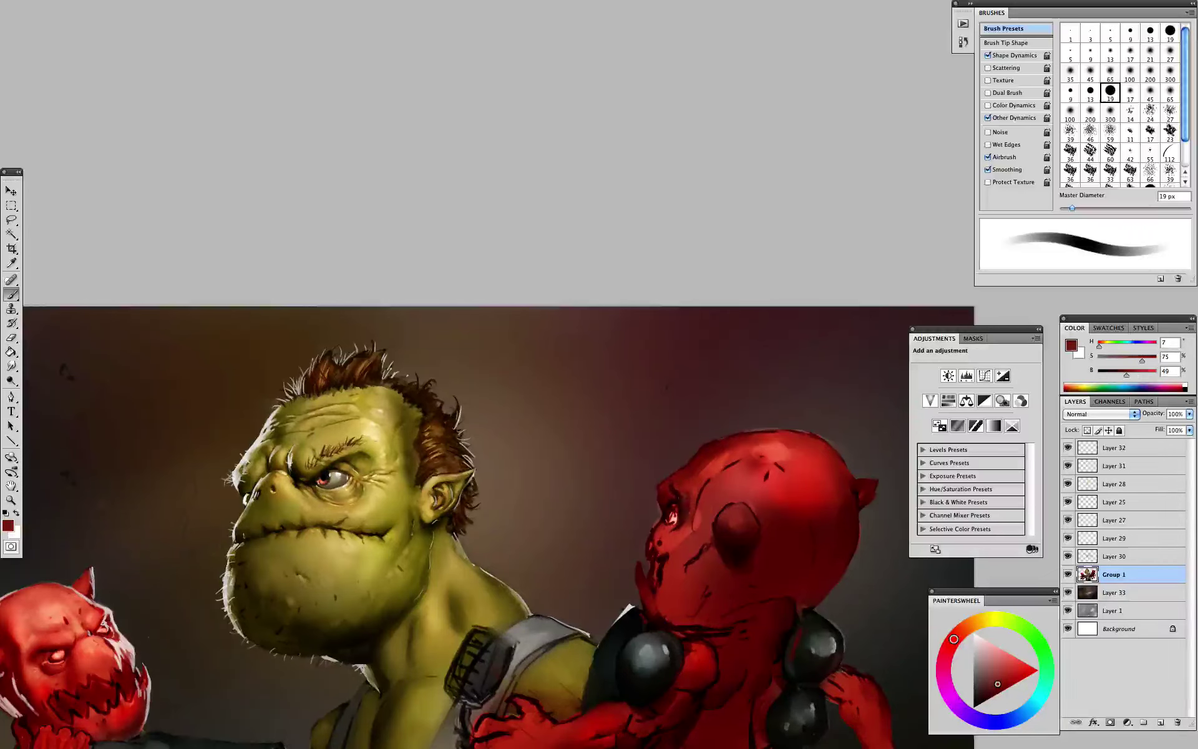
left_click(673, 511, "alt")
left_click(672, 518)
left_click(677, 510, "alt")
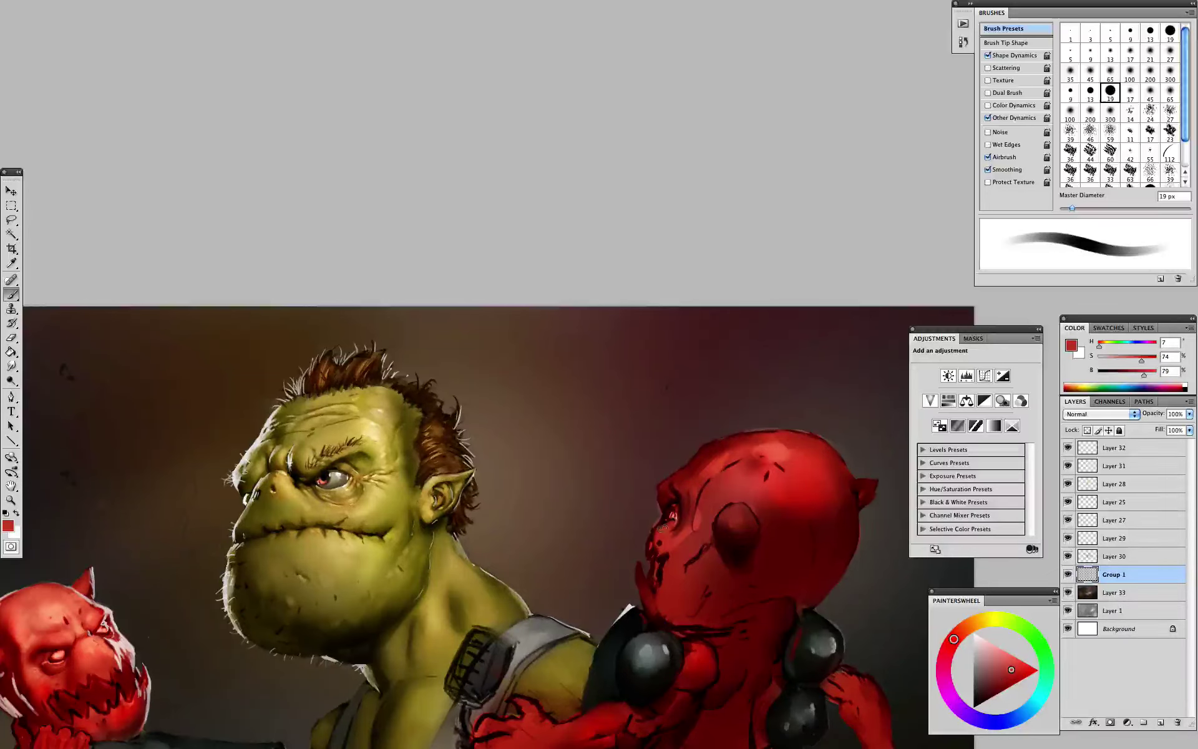
left_click(673, 516, "alt")
left_click(672, 510, "alt")
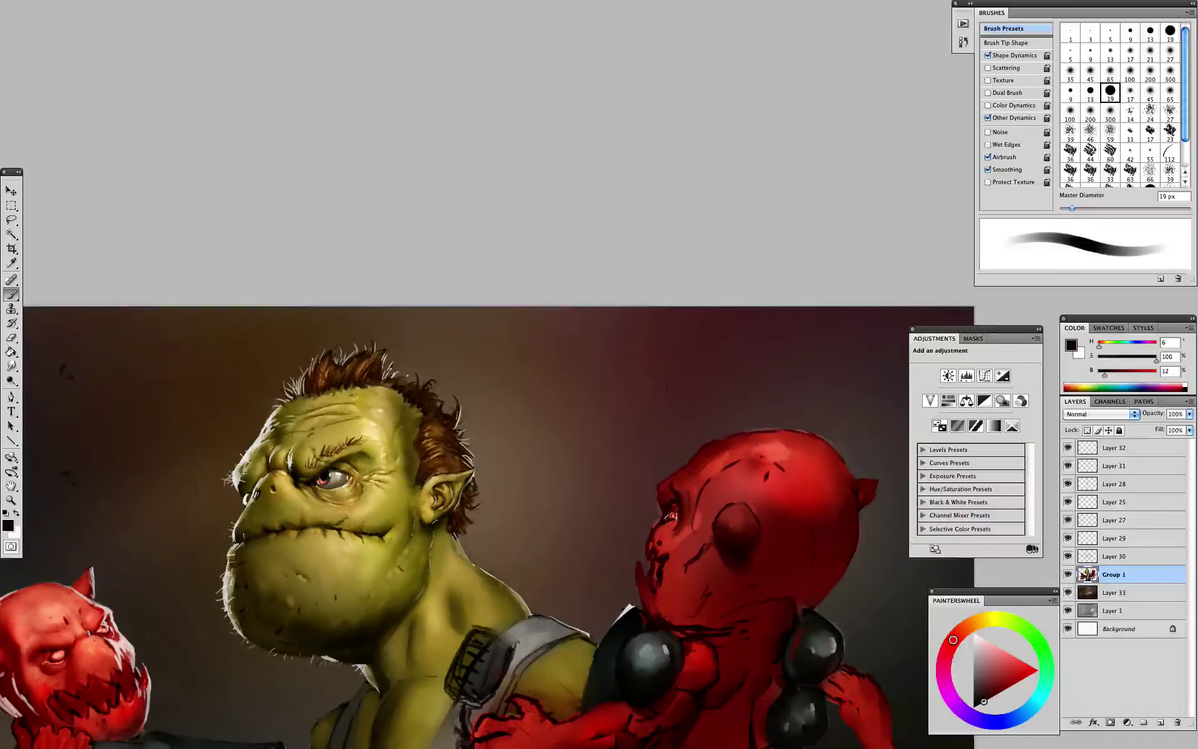
- Define the right-hand gremlin's pale eye and shade the brow above it with sampled dark reds
left_click(672, 516, "alt")
left_click(677, 506, "alt")
left_click_drag(678, 488, 674, 518)
left_click(669, 509, "alt")
left_click(674, 515, "alt")
left_click(672, 498, "alt")
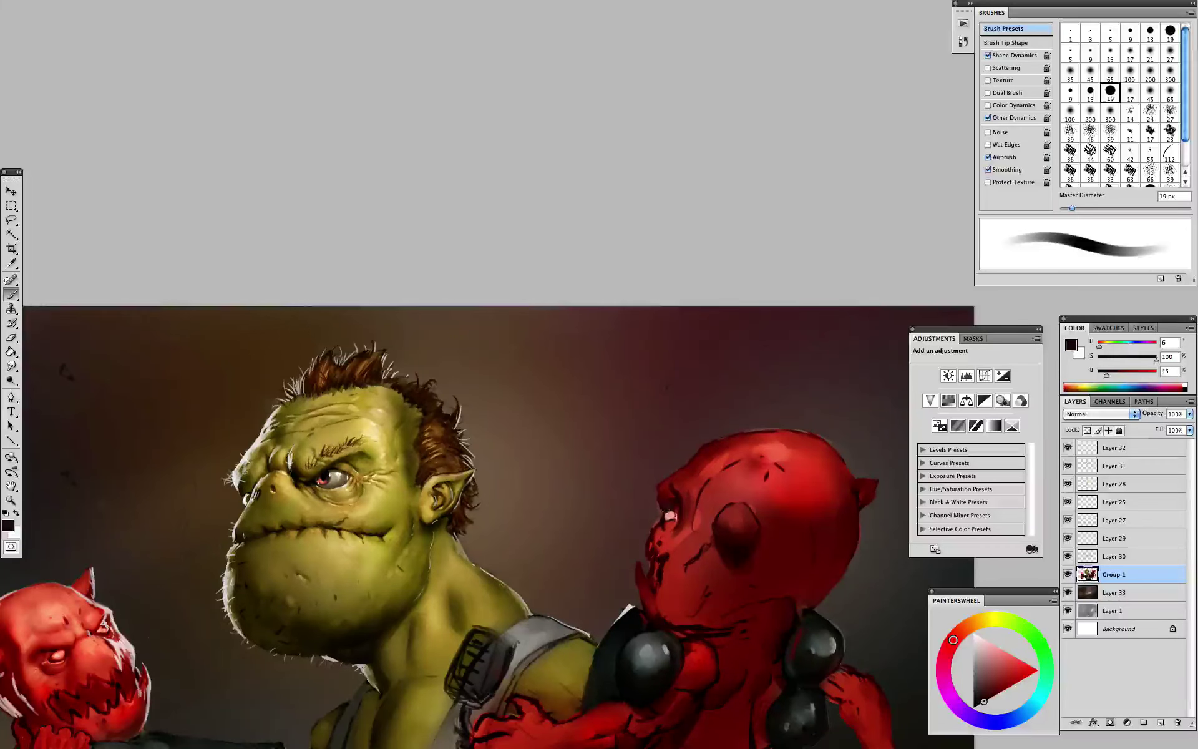
left_click(673, 508, "alt")
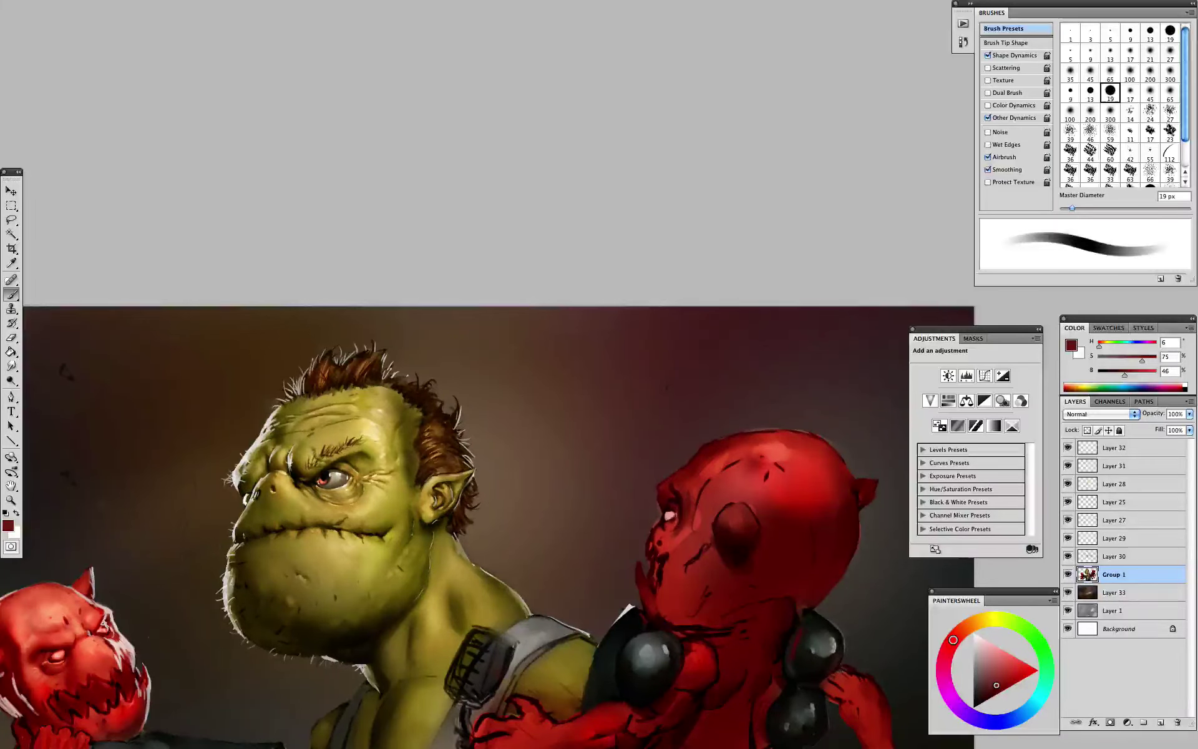
left_click_drag(662, 497, 684, 472)
left_click(678, 475, "alt")
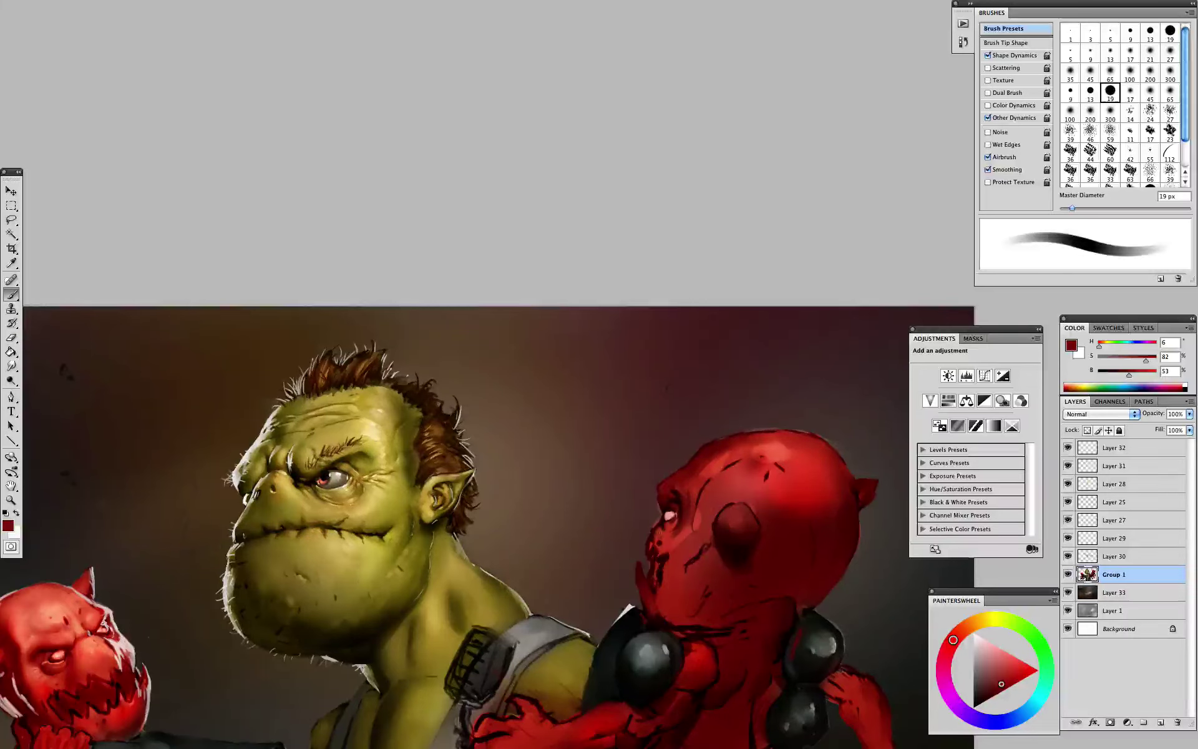
- Clean up the gremlin's mouth and lower tusk with a 9 px brush and a sampled red (H 7, S 72, B 78)
left_click(656, 542, "alt")
key("bracketleft")
key("bracketleft")
left_click_drag(641, 570, 646, 587)
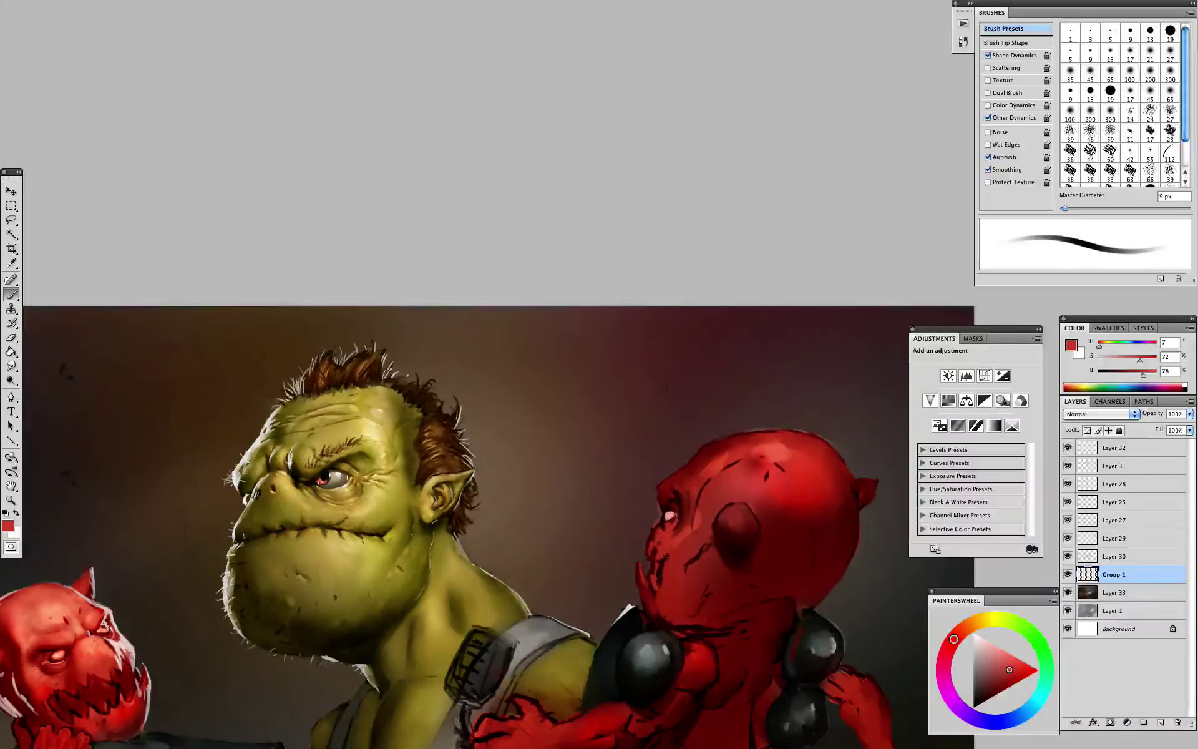
- Soften the sketch marks on the gremlin's head with the brush enlarged to 40 px, and sample a dark red below the ear
key("bracketright")
key("bracketright")
key("bracketright")
key("bracketright")
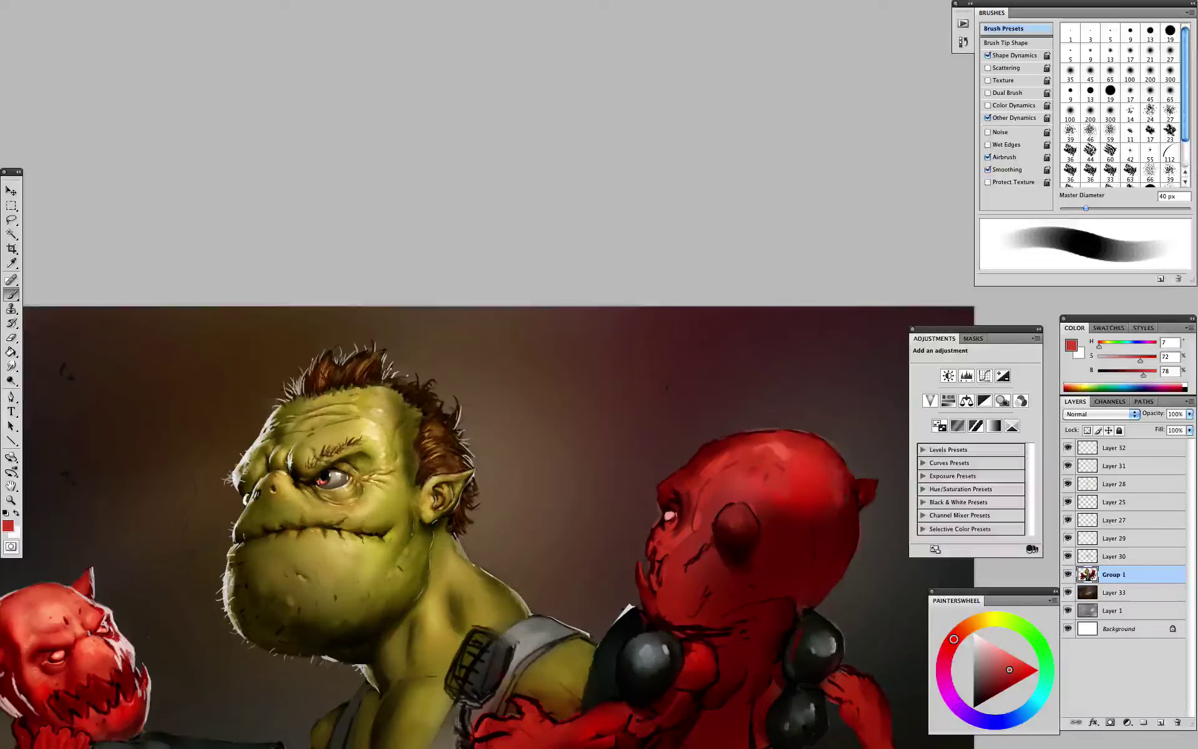
left_click(753, 553, "alt")
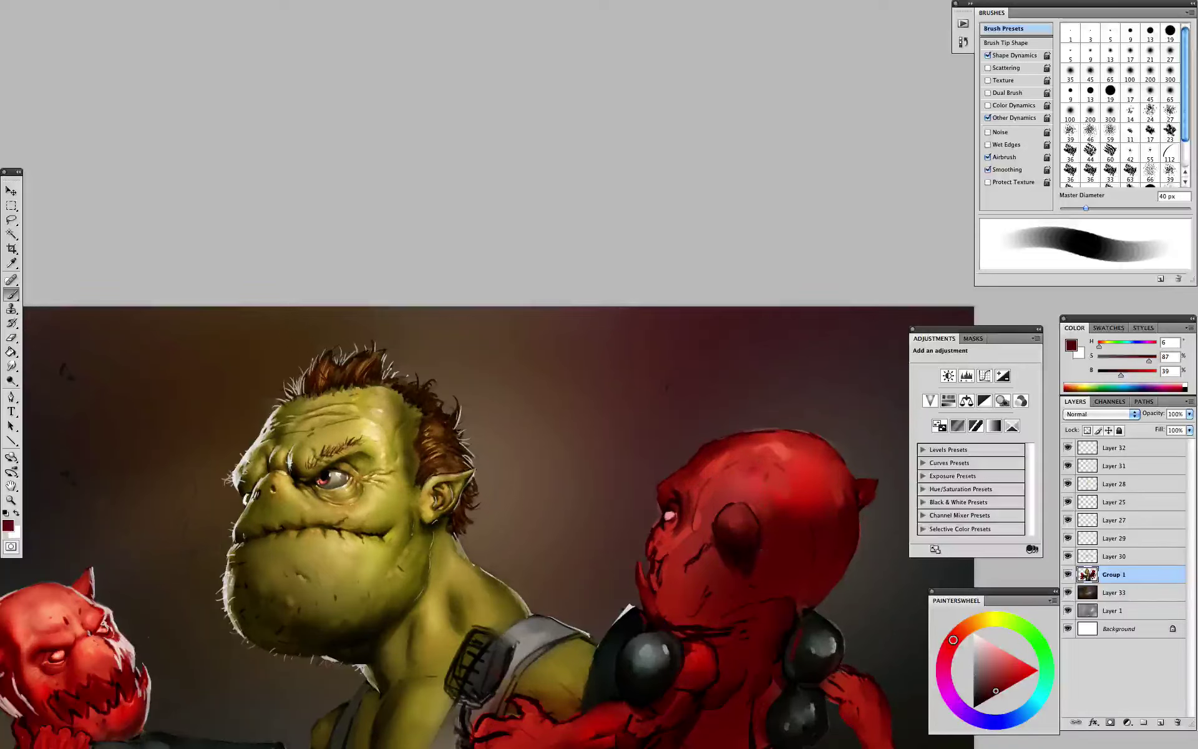
- Shade the back of the gremlin's head, neck and jaw with sampled dark reds using the soft 100 px airbrush
right_click(807, 571)
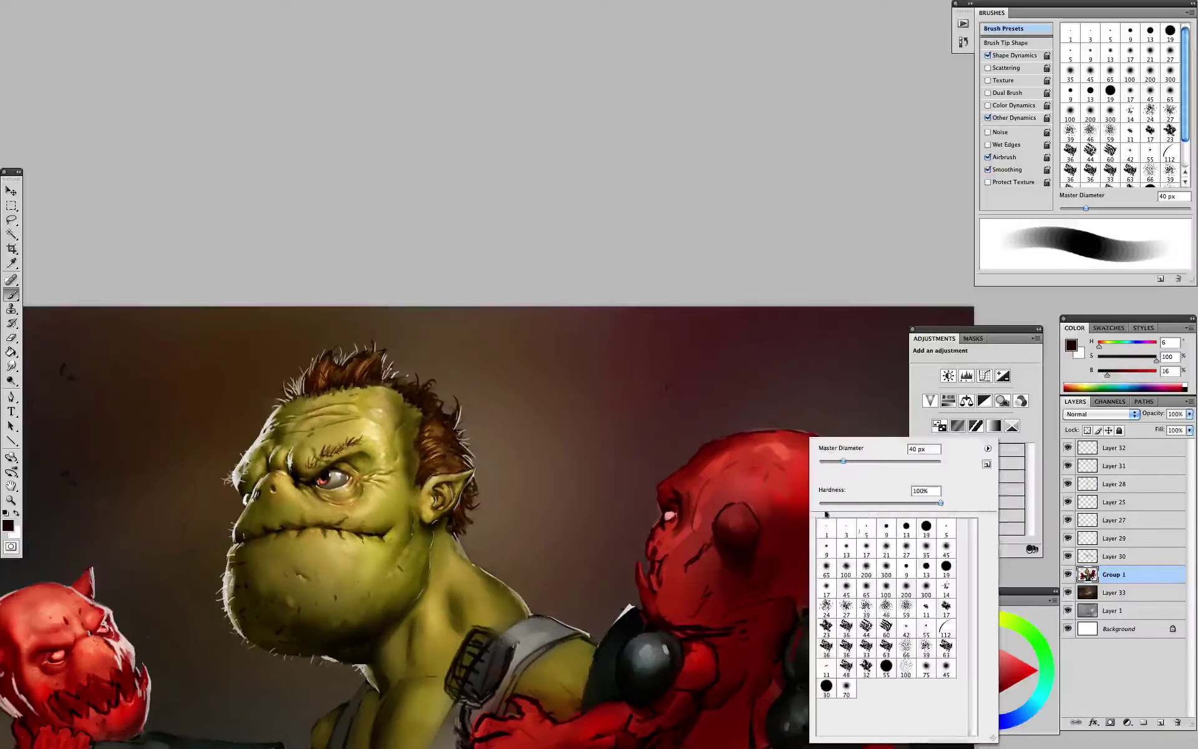
double_click(825, 586)
left_click(782, 576, "alt")
left_click_drag(809, 574, 804, 594)
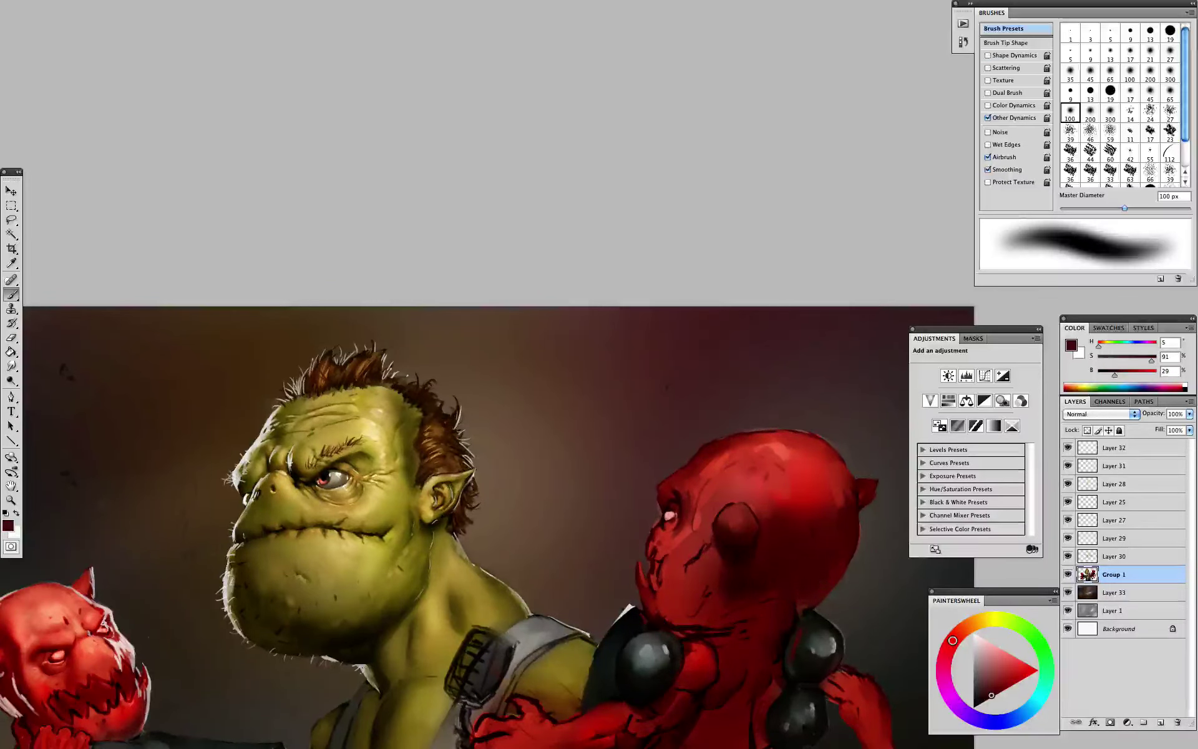
left_click_drag(810, 490, 797, 511)
left_click_drag(712, 587, 687, 609)
left_click(742, 564, "alt")
mouse_move(746, 568)
left_mouse_down()
mouse_move(752, 604)
mouse_move(692, 621)
left_mouse_up()
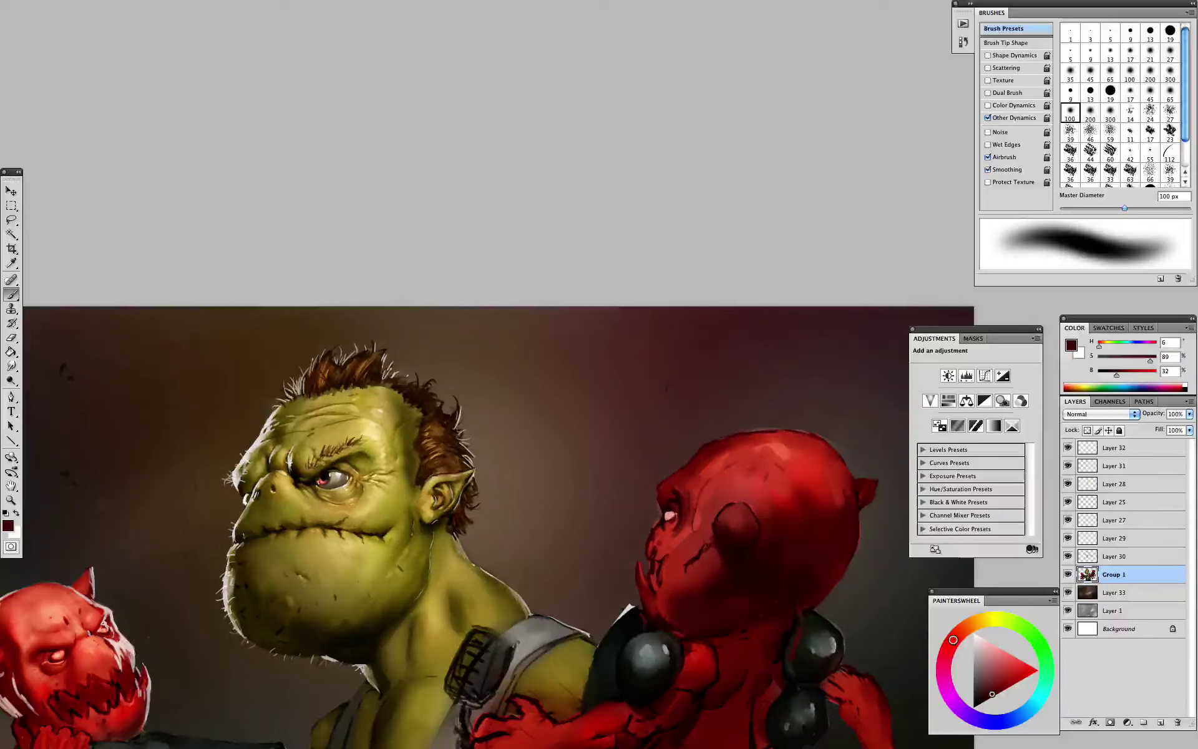
- Rework the crease on the gremlin's cheek with the hard 19 px airbrush
right_click(718, 549)
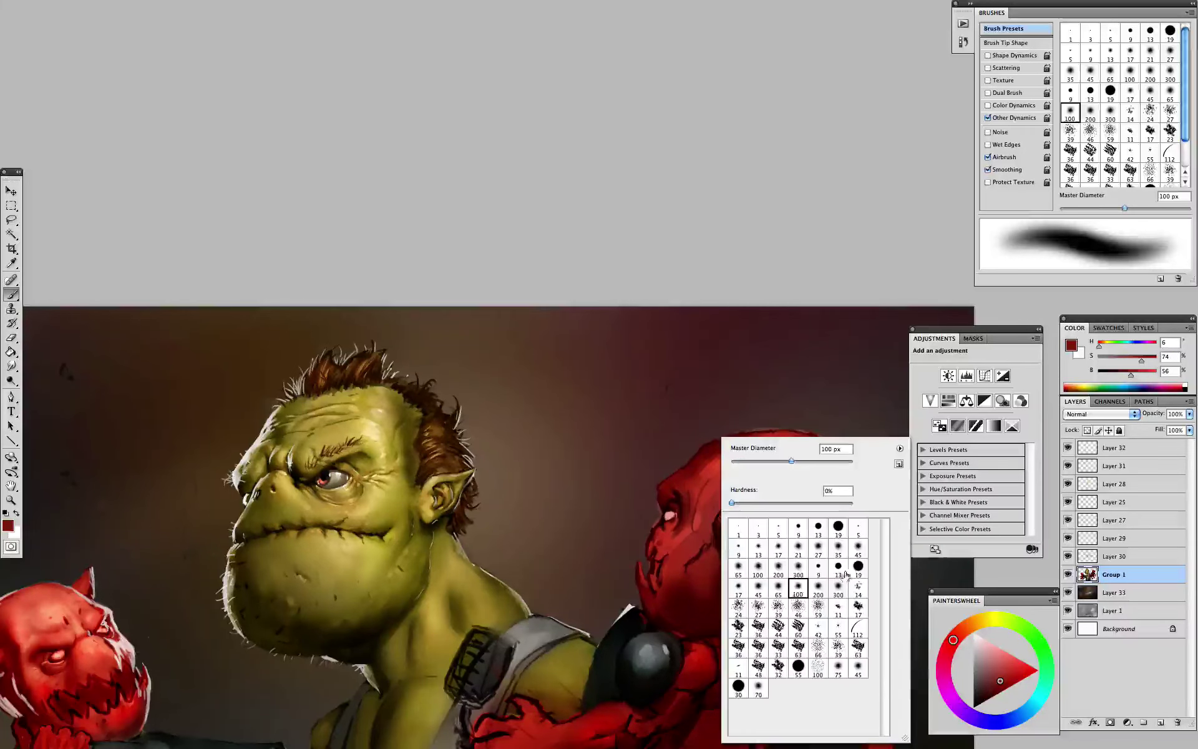
double_click(794, 587)
left_click_drag(704, 547, 685, 567)
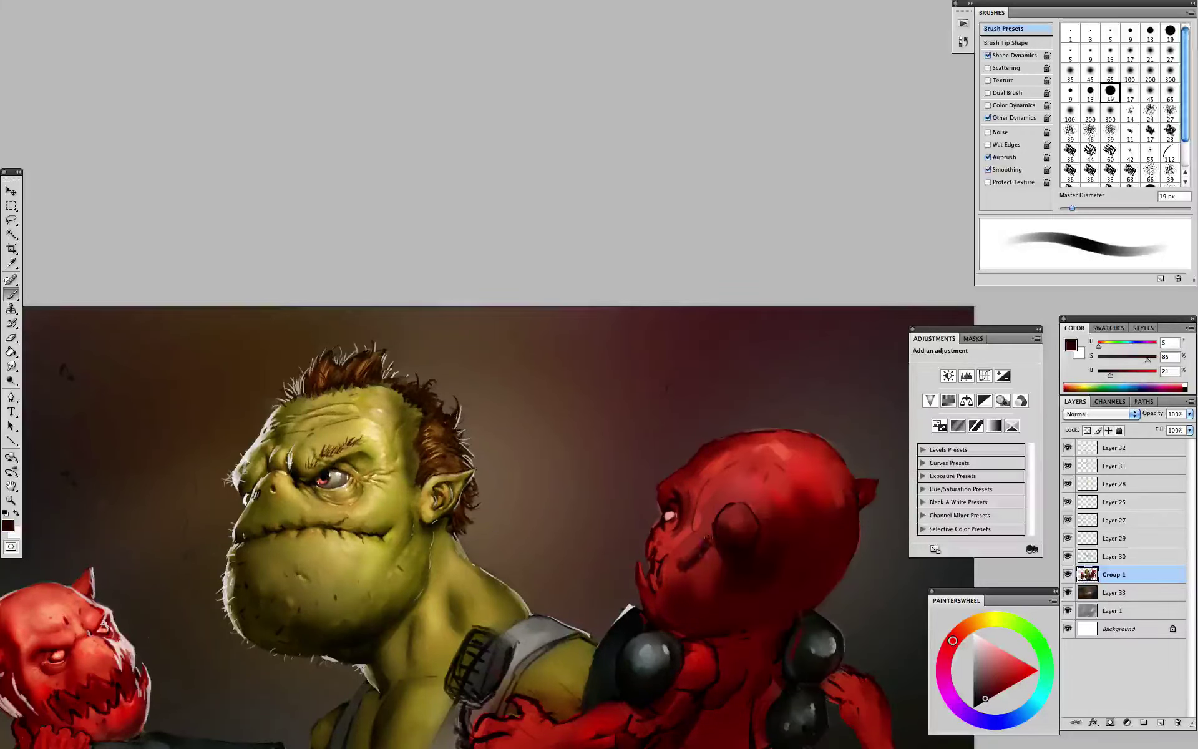
- Blend the gremlin's cheek crease into the skin with the soft 65 px airbrush and reds sampled nearby
left_click(699, 549, "alt")
right_click(709, 552)
double_click(767, 587)
left_click(693, 553, "alt")
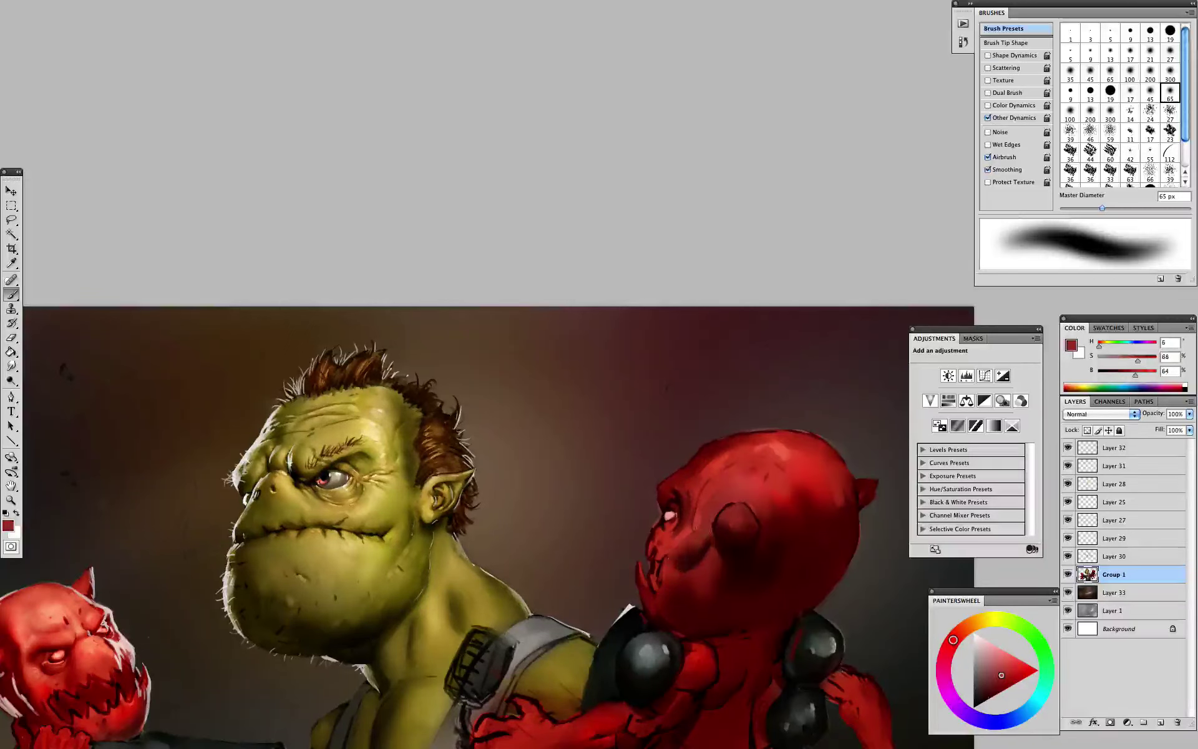
left_click_drag(700, 536, 683, 571)
left_click(704, 583, "alt")
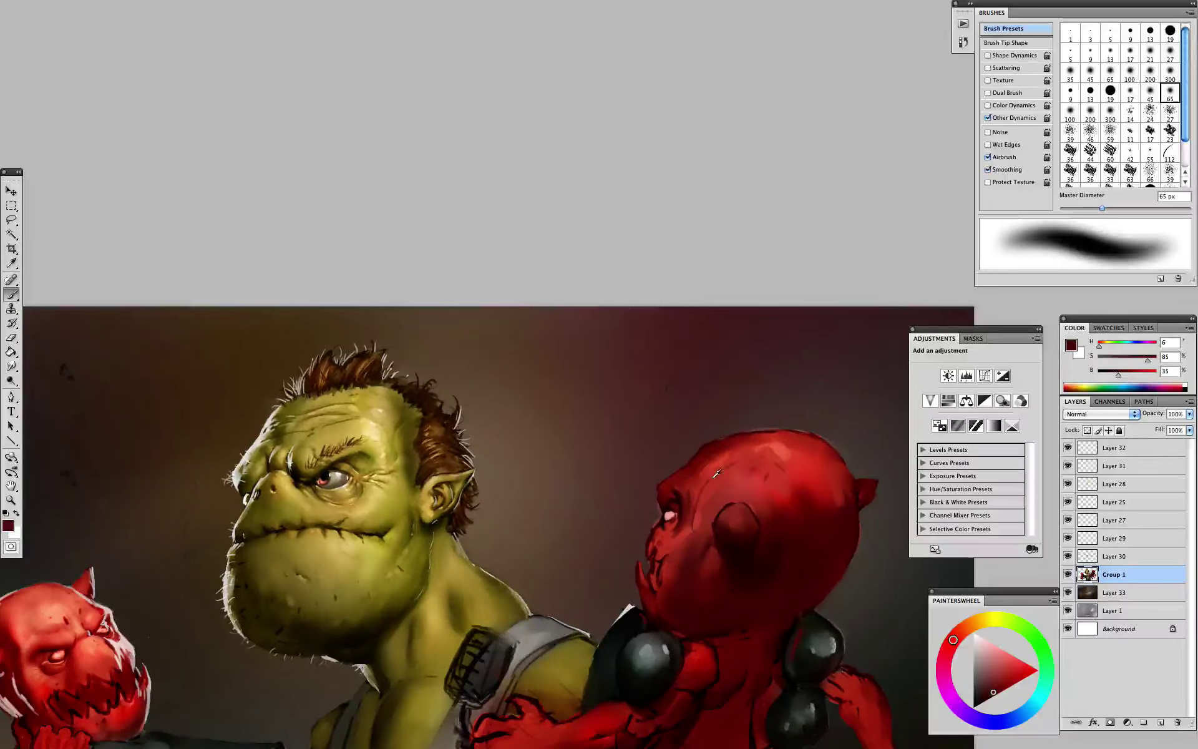
- Smooth the gremlin's temple, forehead and crown with sampled reds using the soft 65 px airbrush
left_click(724, 476, "alt")
left_click_drag(700, 473, 691, 510)
left_click(748, 495, "alt")
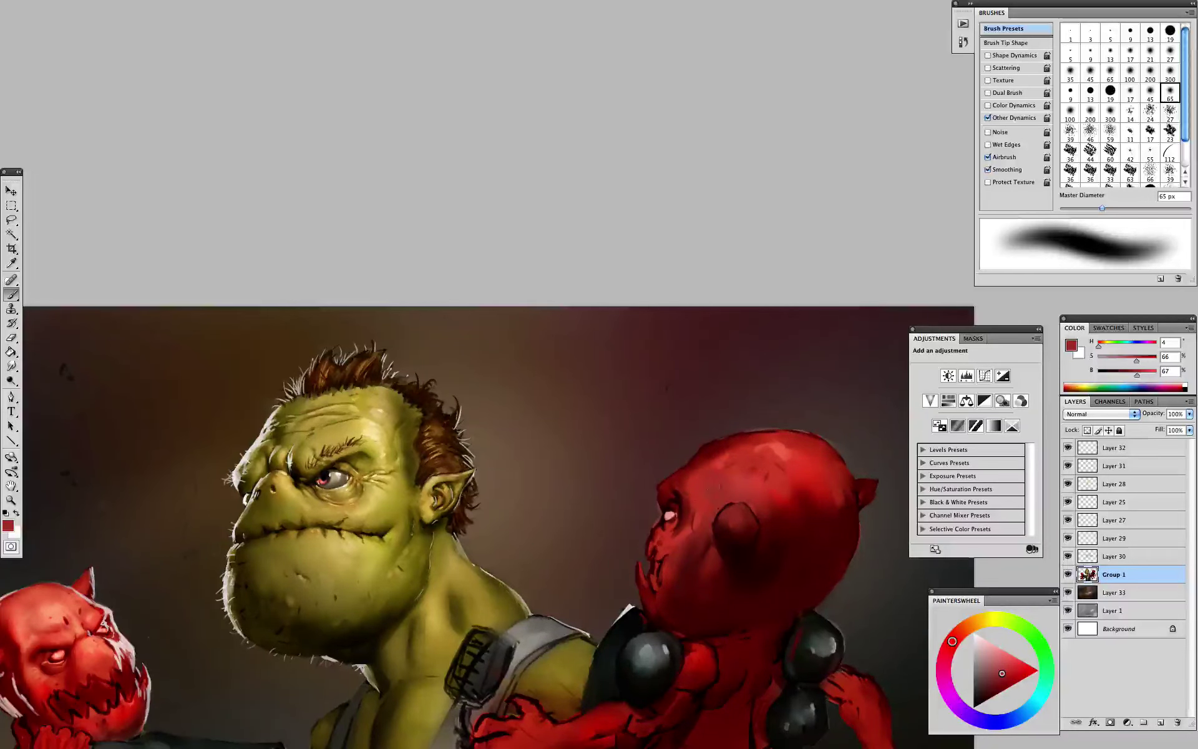
left_click_drag(727, 468, 788, 499)
- Darken the gremlin's head with a sampled dark red (H 7, S 87, B 34) and a soft 175 px brush, then check the unobstructed painting
left_click(800, 515, "alt")
key("]")
key("]")
key("]")
key("]")
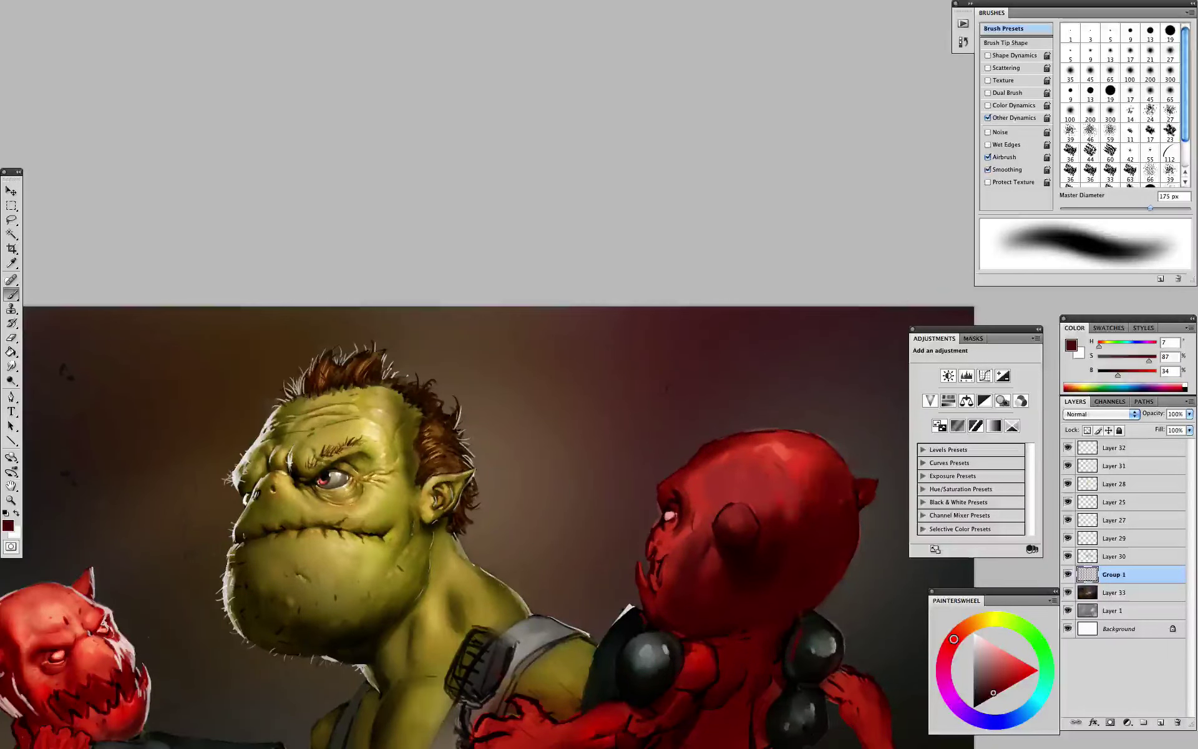
key("Tab")
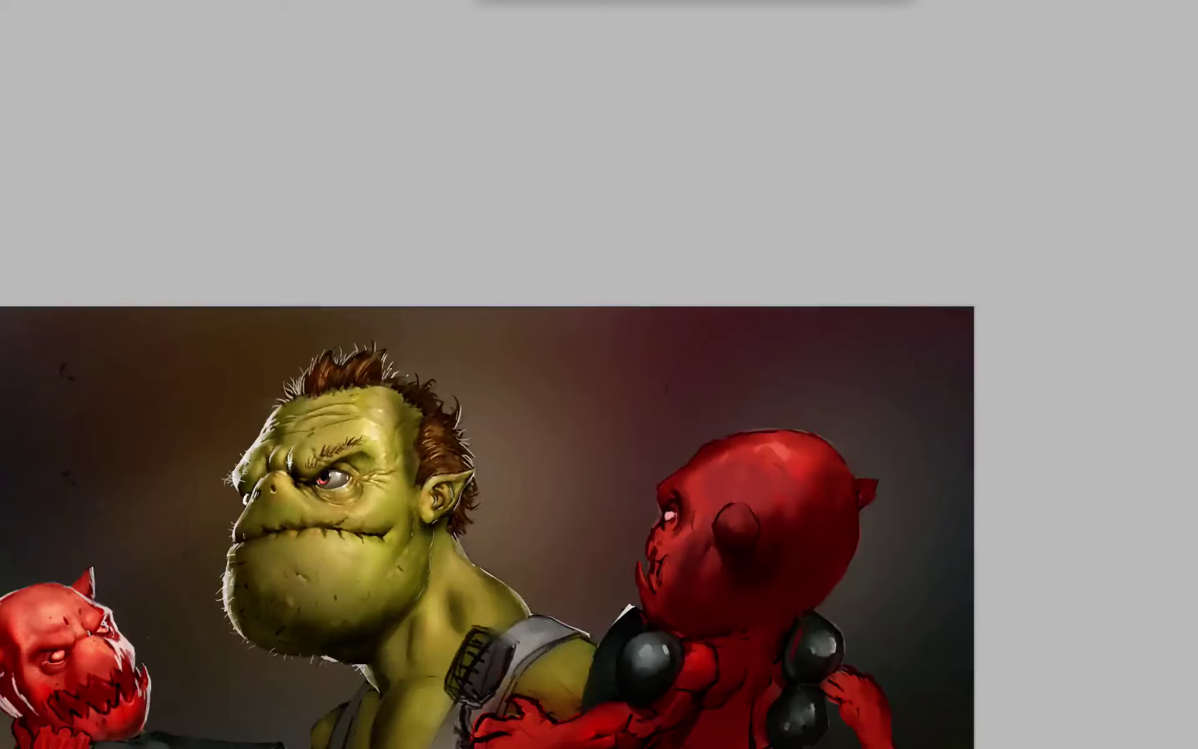
key("Tab")
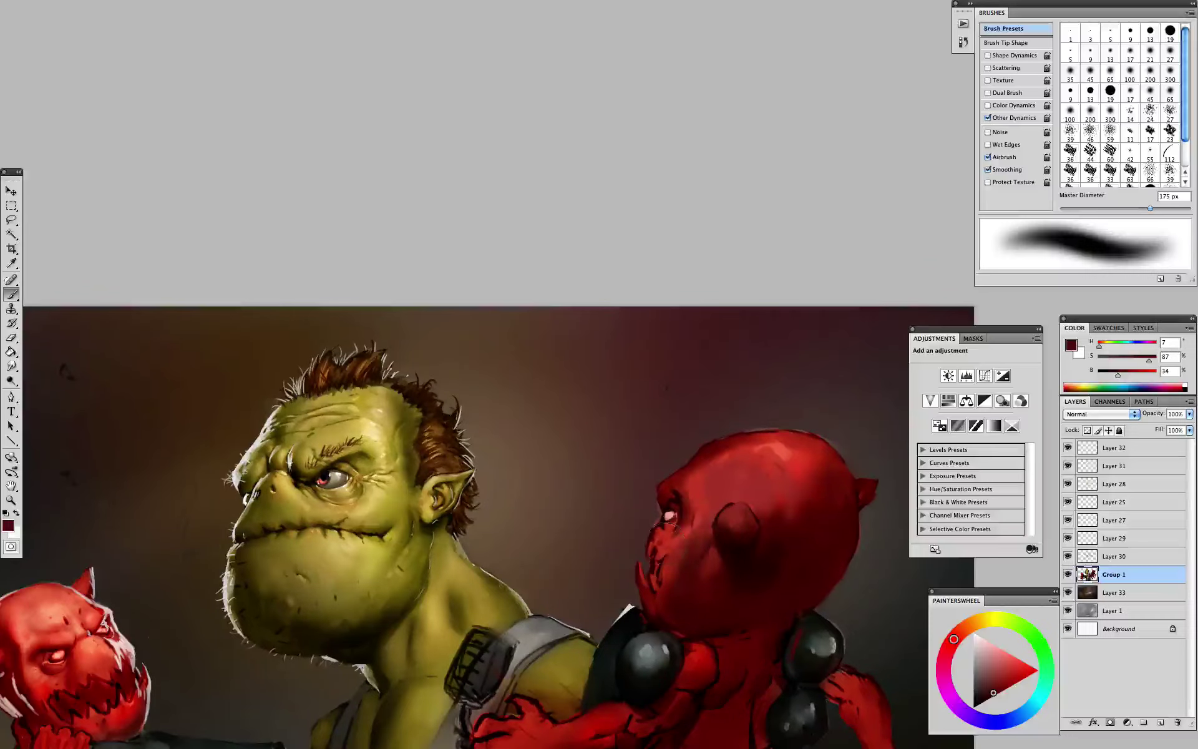
- Load Group 1's pixels as a selection and sample a red (H 5, S 67, B 69) from the gremlin's forehead
right_click(1088, 558)
left_click(1067, 611)
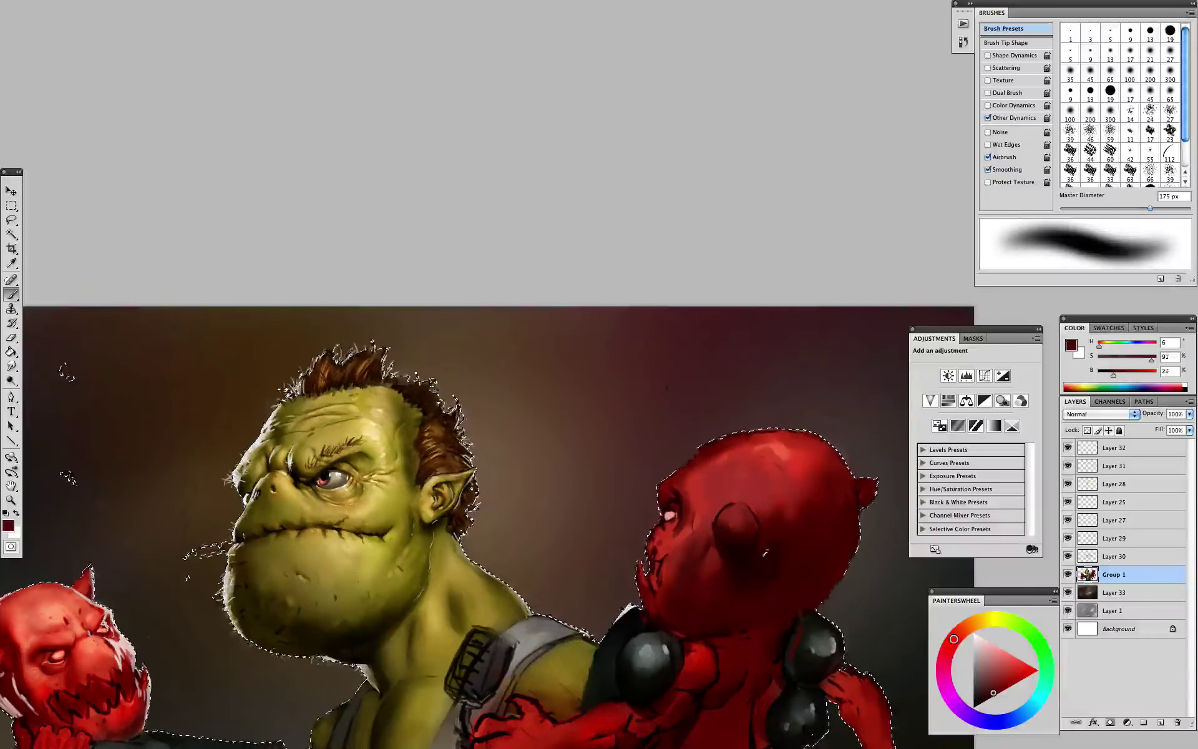
left_click(749, 465, "alt")
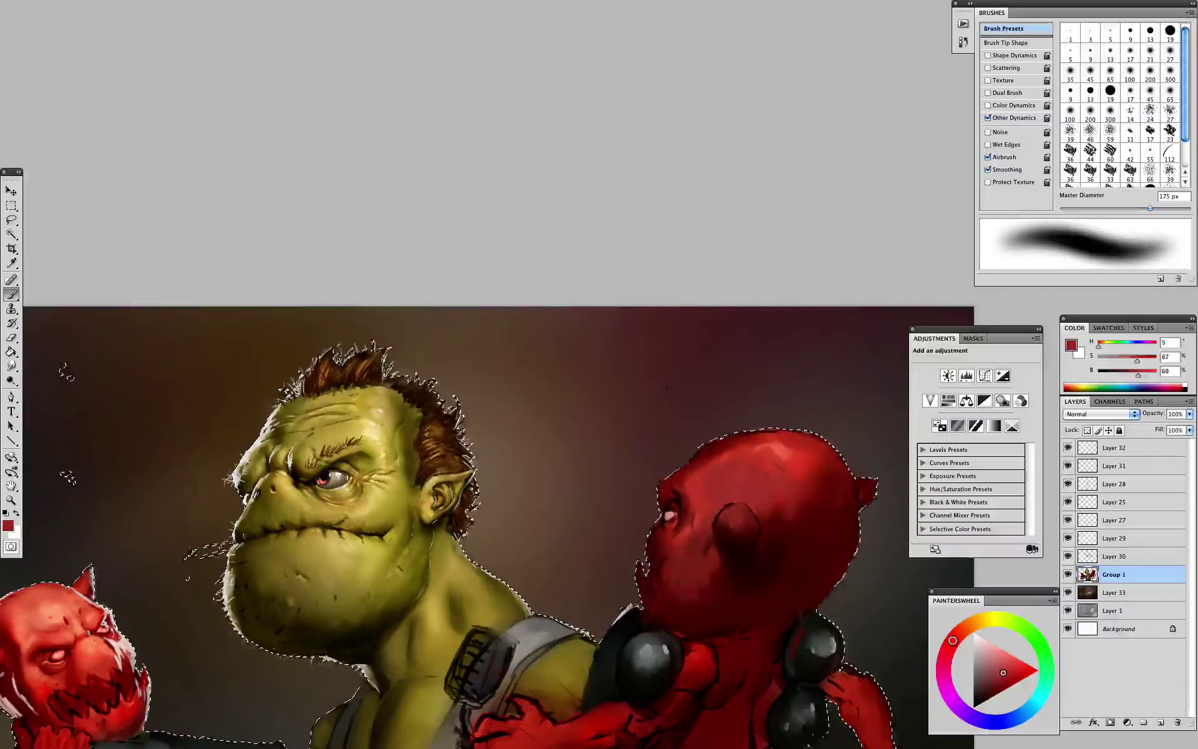
- Switch to the hard 30 px tapered brush for painting detail on the gremlin's face
key("bracketleft")
key("bracketleft")
key("bracketleft")
key("bracketleft")
key("bracketleft")
key("bracketleft")
key("bracketleft")
key("bracketleft")
right_click(671, 581)
double_click(687, 687)
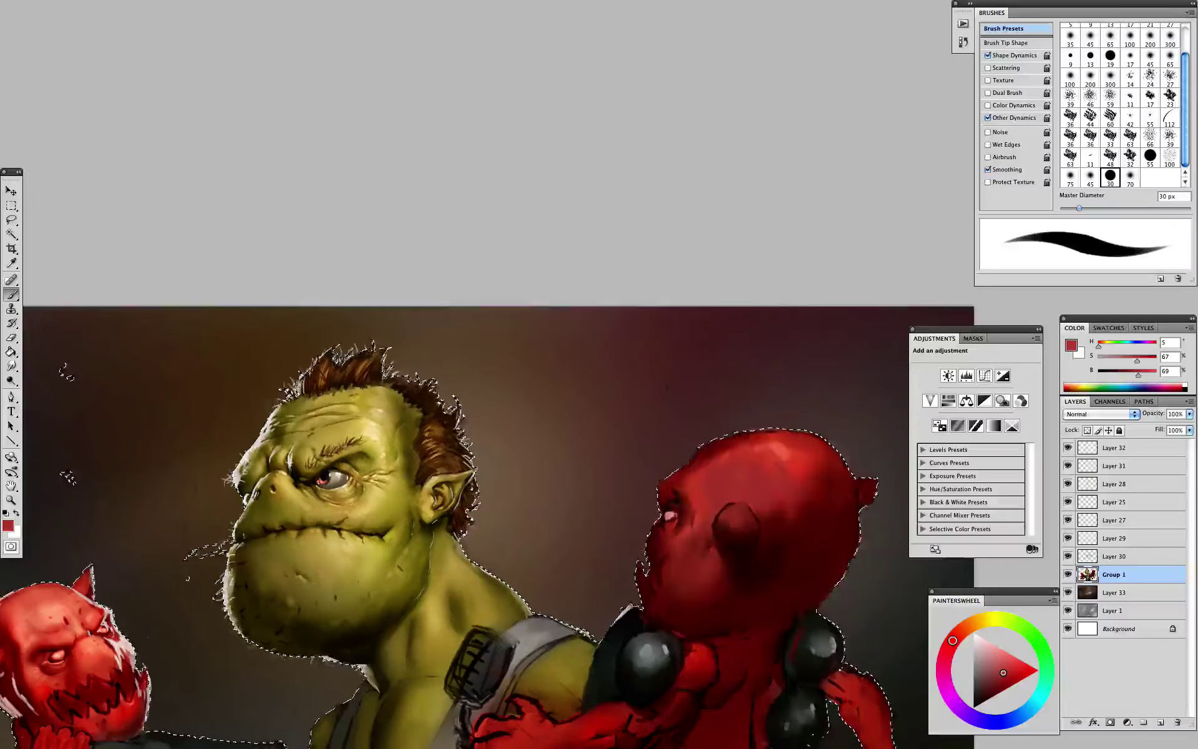